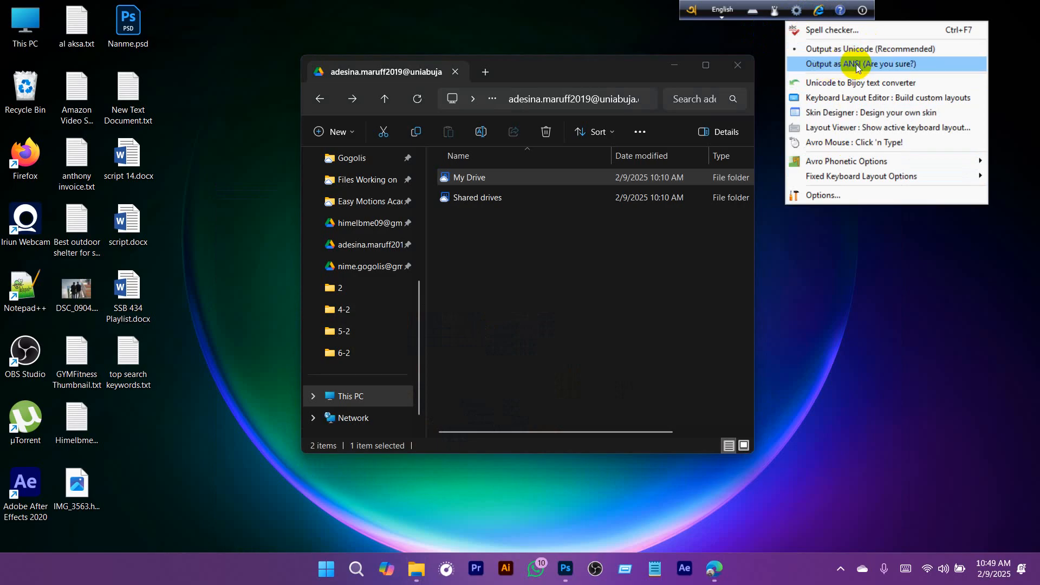
- Set Avro Keyboard to output as ANSI and enable 'Show warning in ANSI mode' in its global output settings
click(856, 64)
click(796, 11)
click(828, 196)
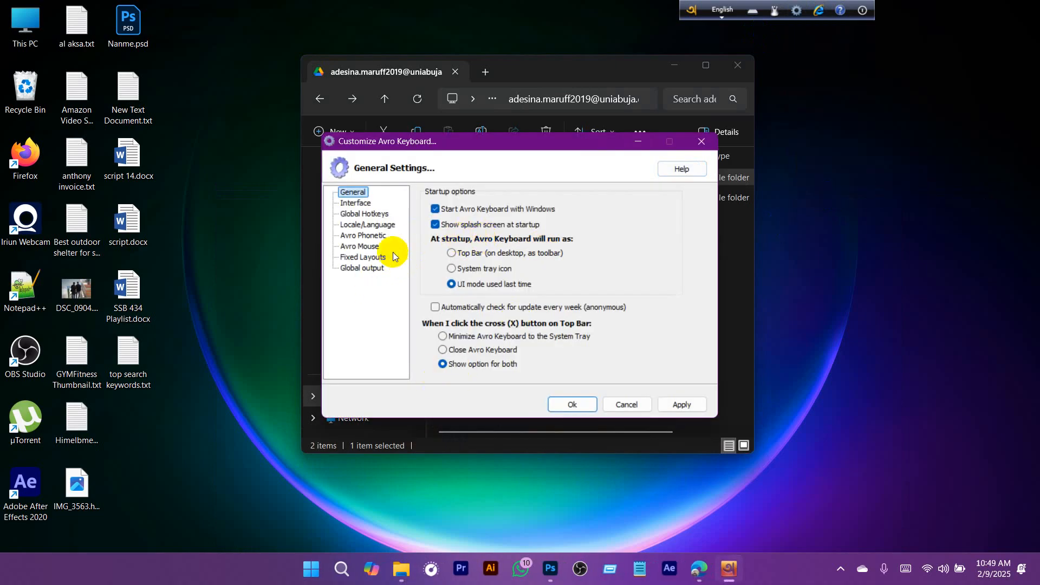
click(362, 268)
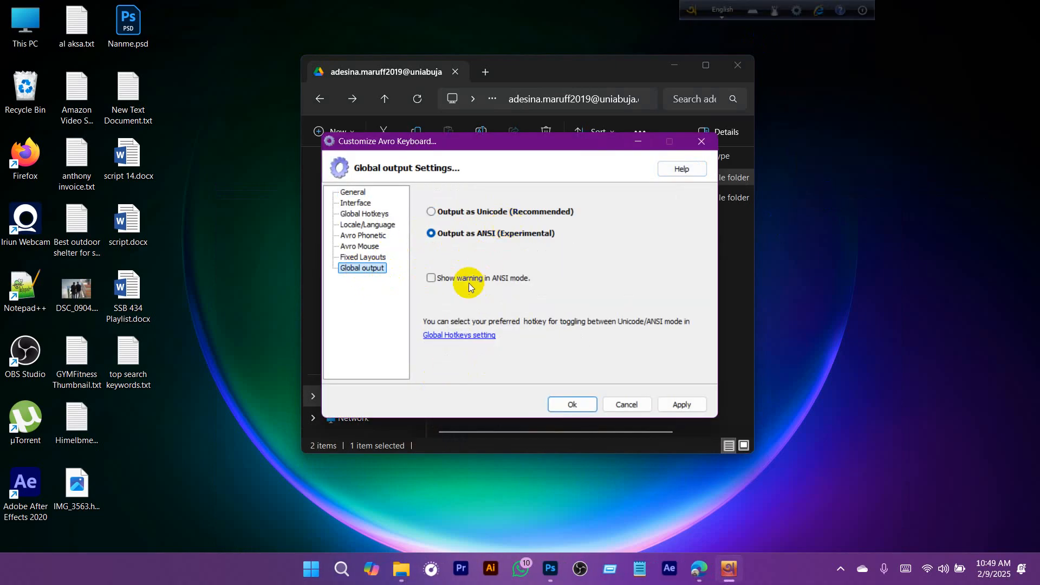
click(676, 405)
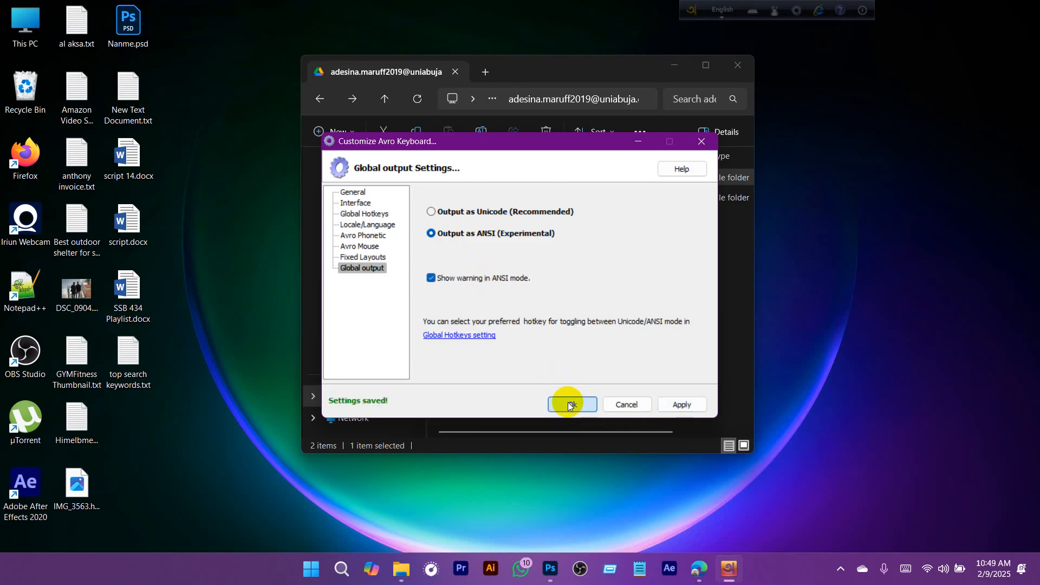
click(570, 404)
- Switch the output to Unicode and back to ANSI, disable 'Show this warning again' and choose to use ANSI anyway
click(796, 9)
click(865, 49)
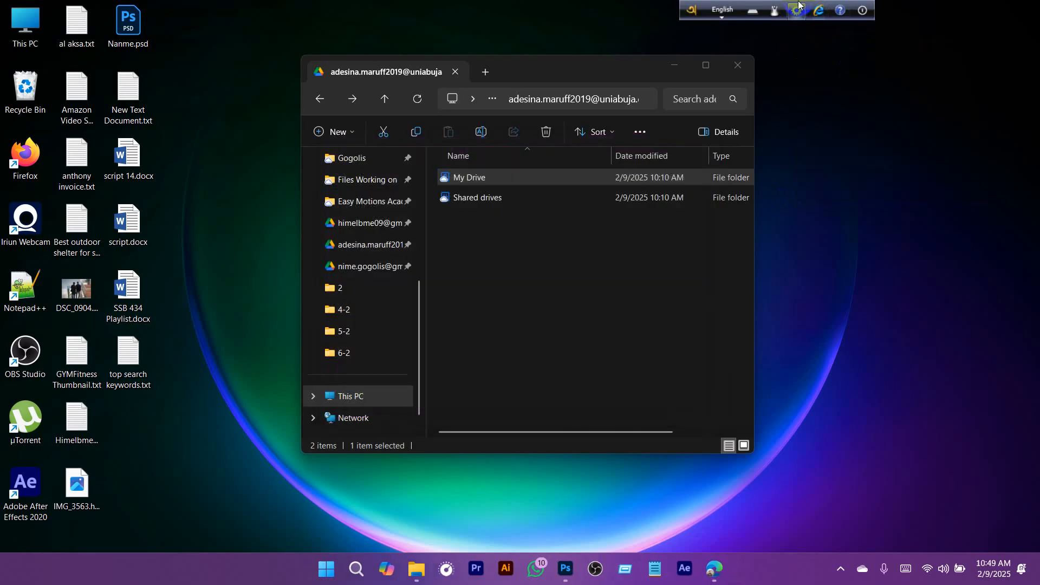
click(797, 10)
click(845, 64)
drag(538, 190, 552, 84)
click(676, 66)
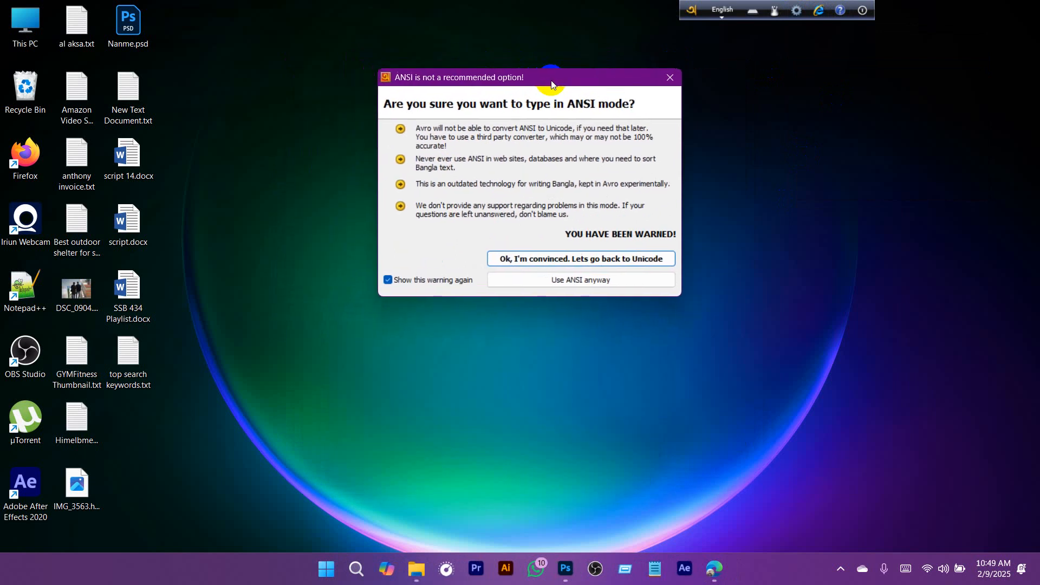
click(417, 284)
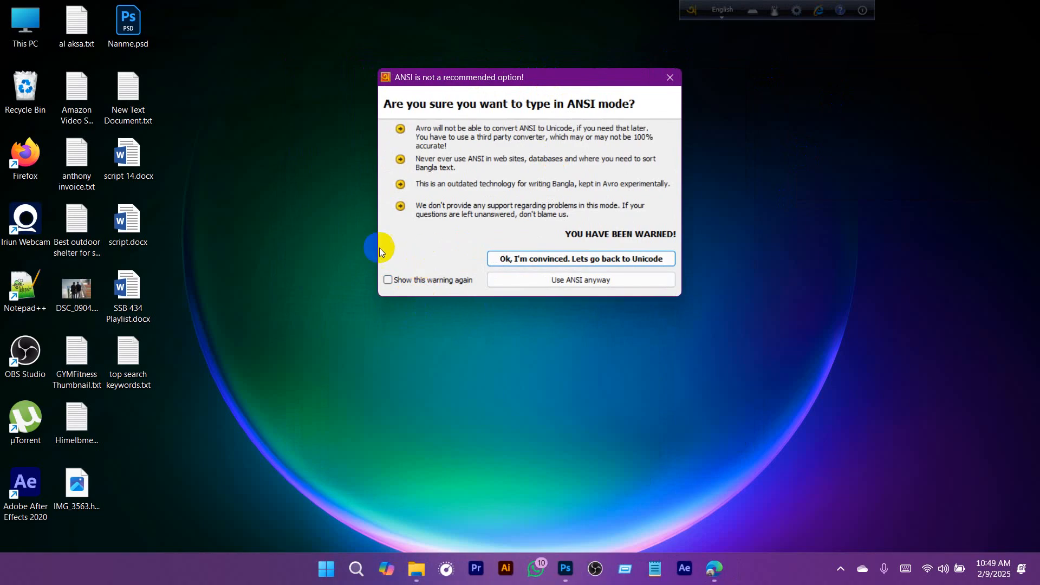
click(586, 280)
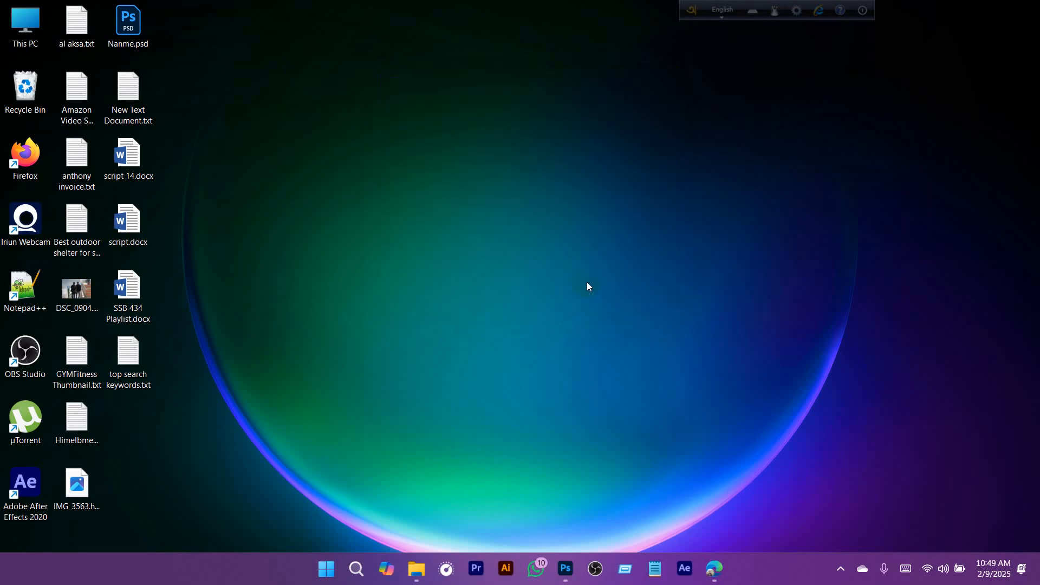
- Toggle the output to Unicode and back to ANSI once more, and check which output mode is active
click(796, 11)
click(838, 56)
click(796, 11)
click(833, 64)
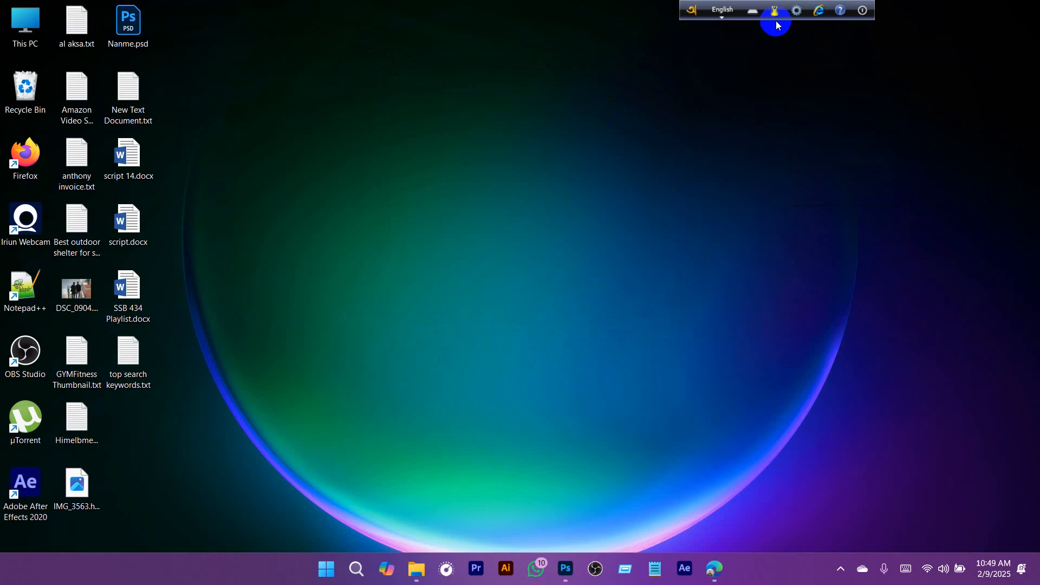
click(797, 10)
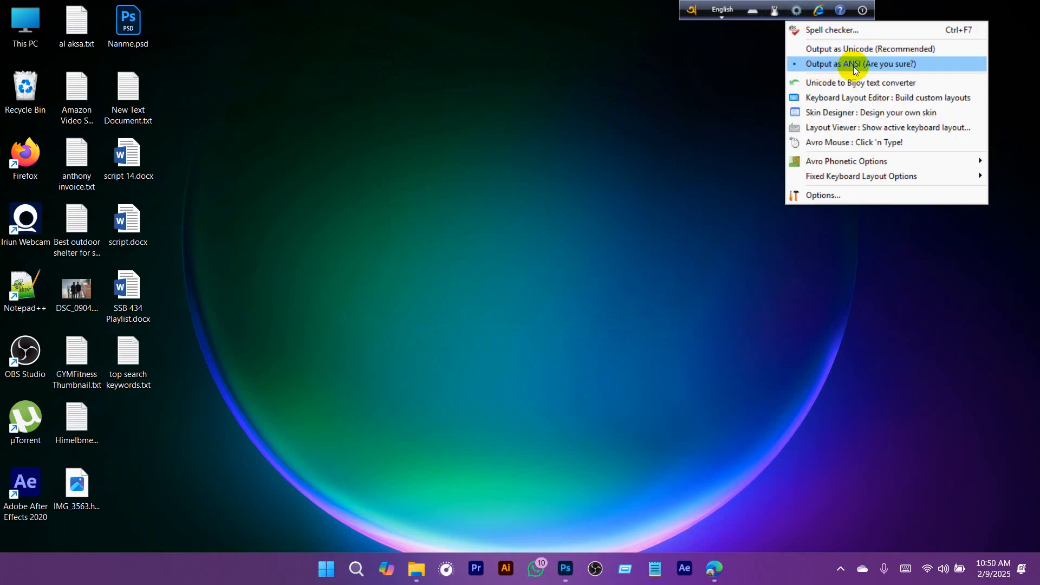
click(633, 136)
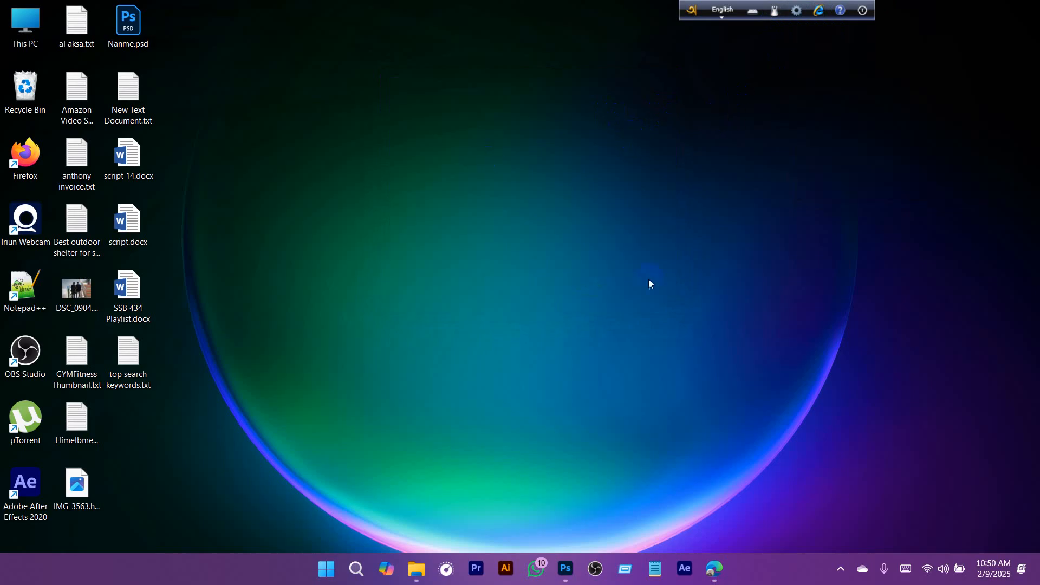
- Switch to the Microsoft Edge browser and send the Avro Keyboard toolbar to the system tray
click(726, 577)
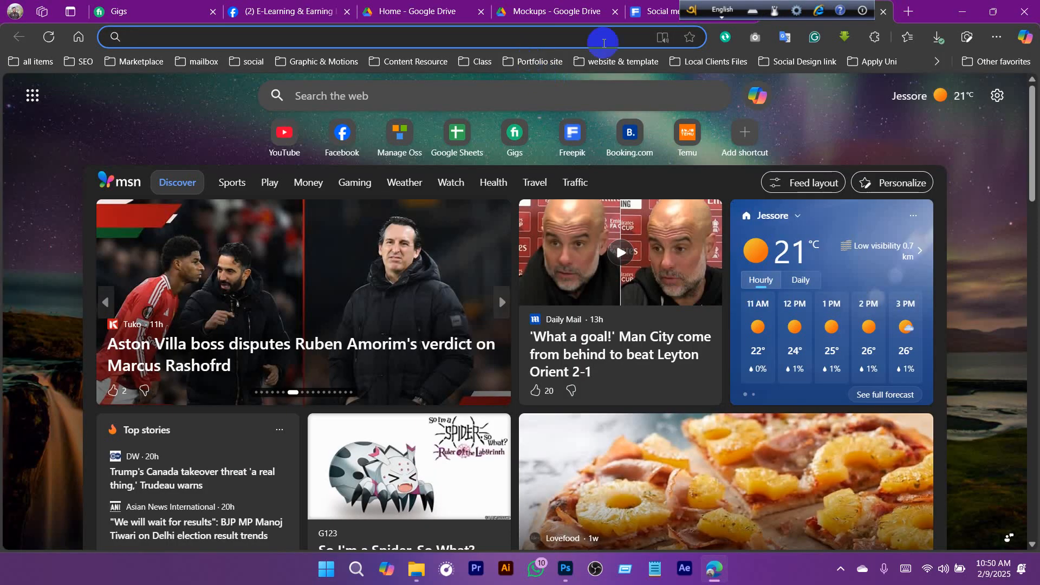
click(863, 11)
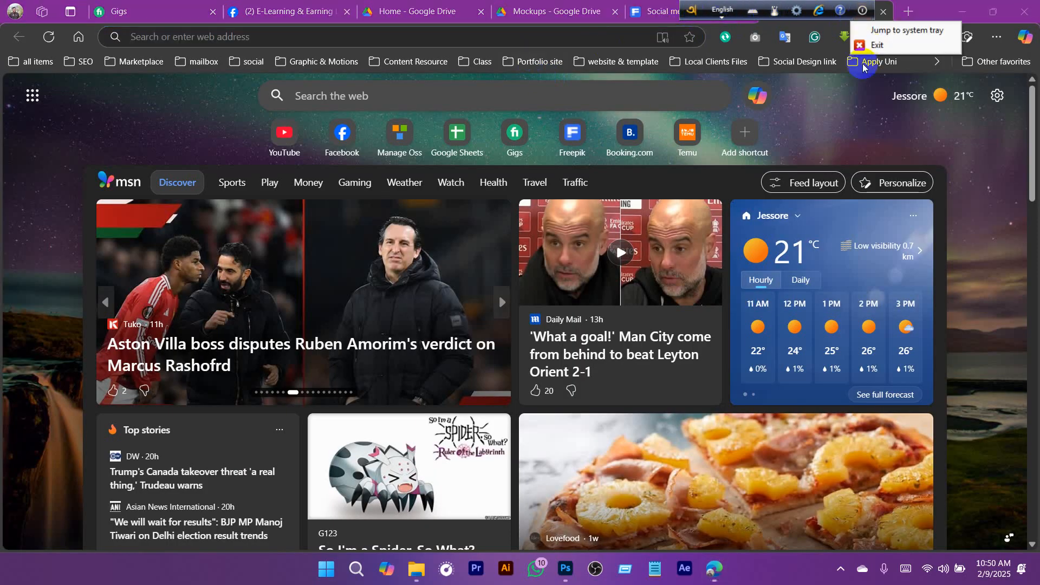
click(875, 28)
- Search the web for "lipighor", open the lipighor.com website and show its font categories
click(496, 37)
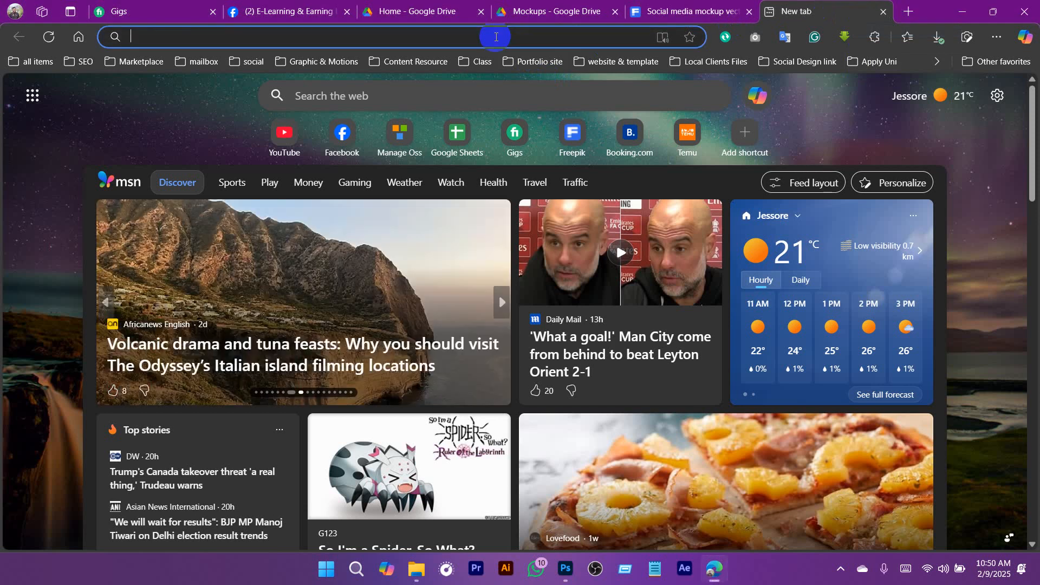
text(lipighor)
key(Return)
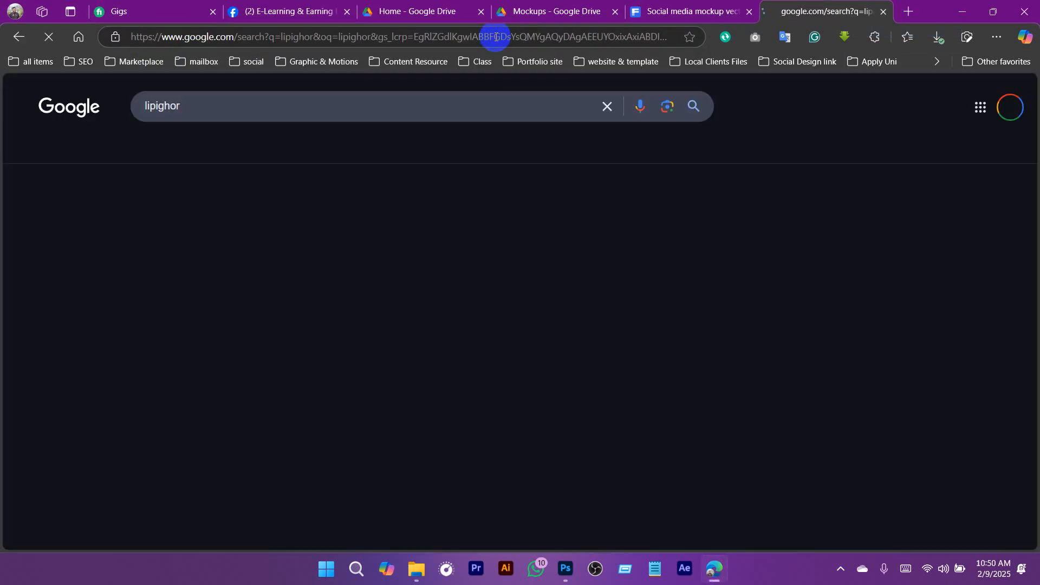
click(173, 212)
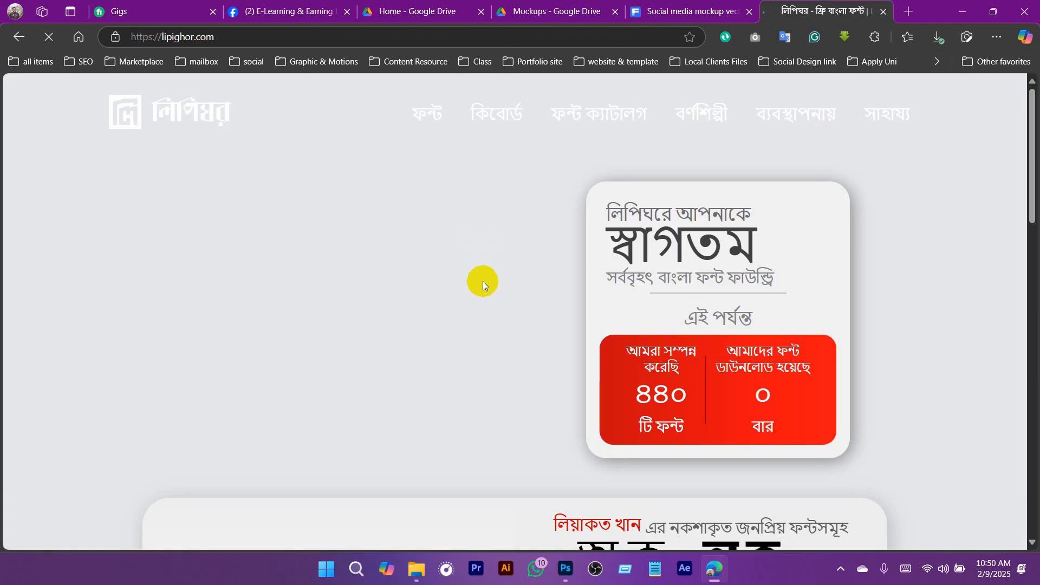
mouse_move(409, 111)
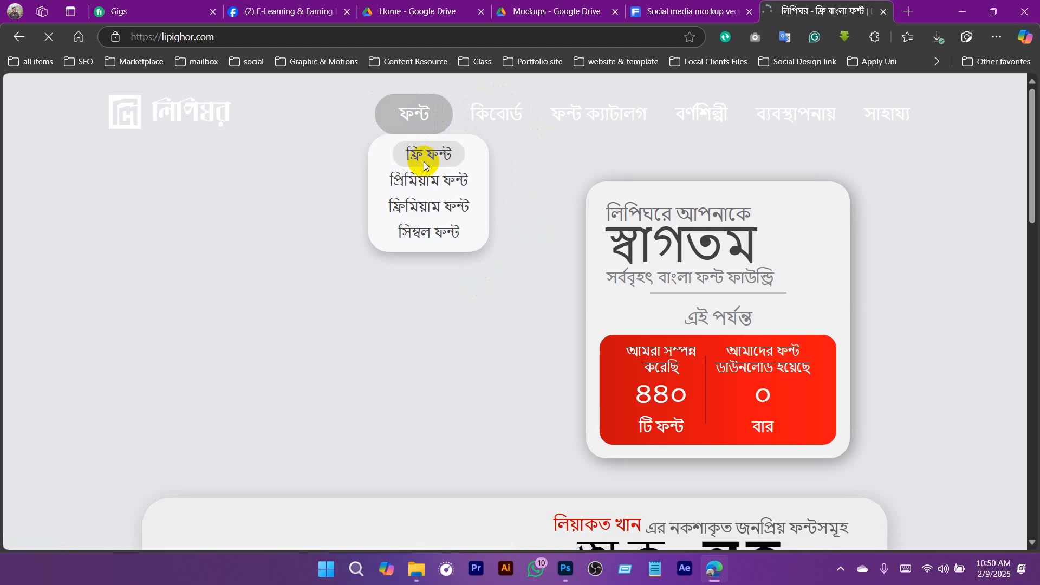
- Check the computer's Wi-Fi connection and the hidden system tray icons
click(925, 574)
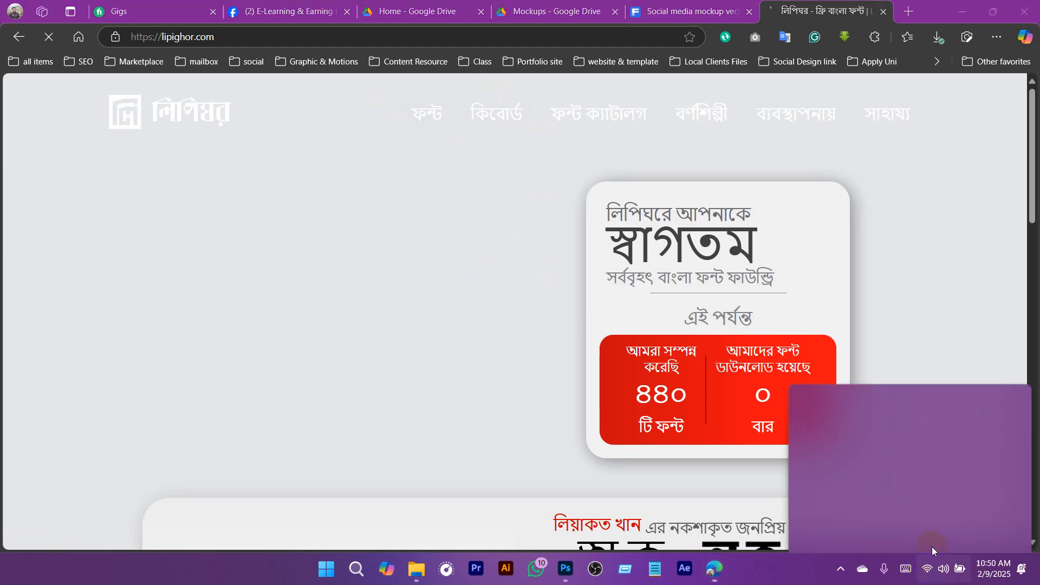
click(855, 313)
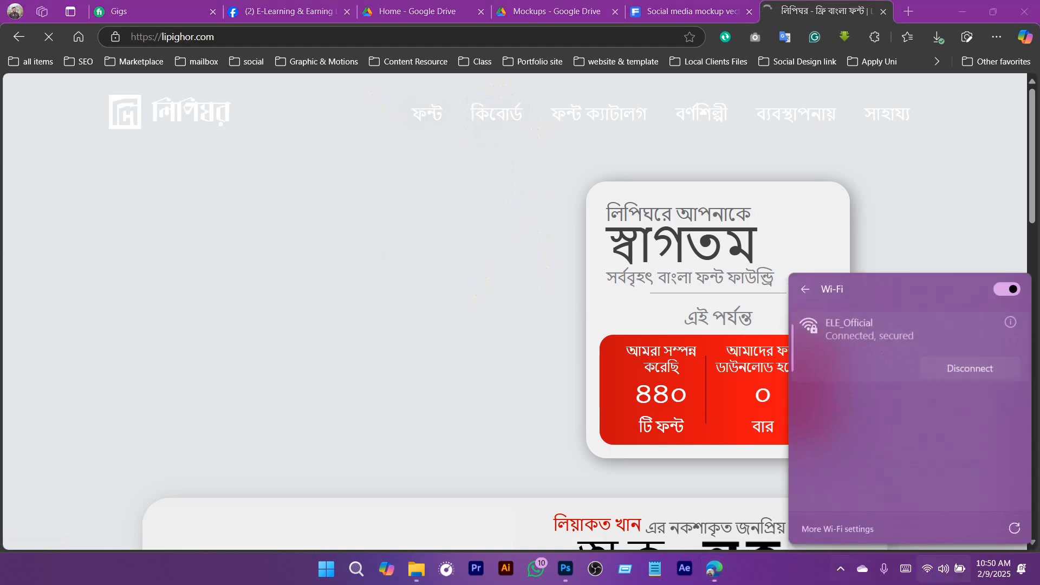
click(775, 145)
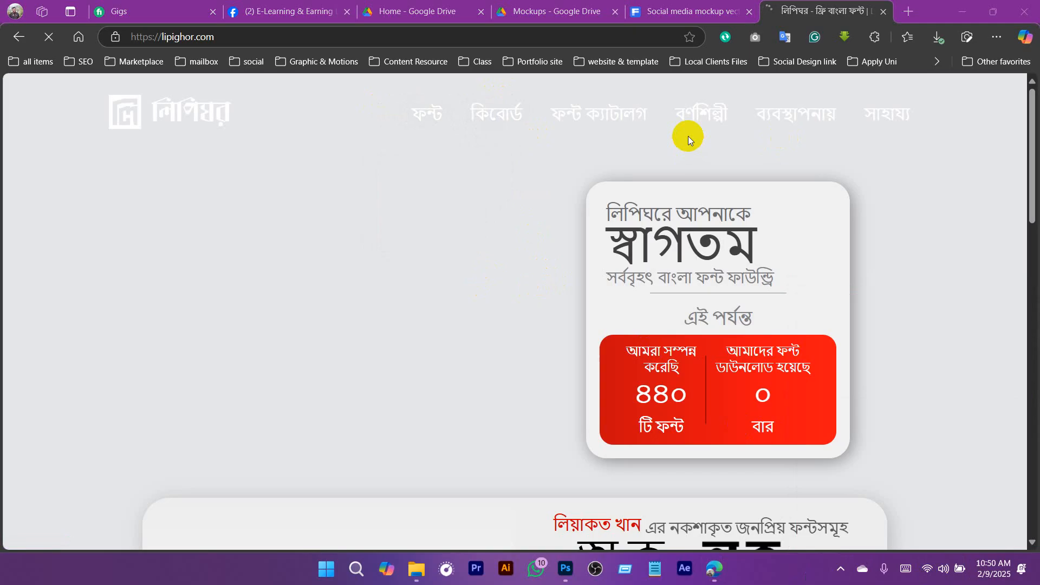
click(840, 570)
click(782, 118)
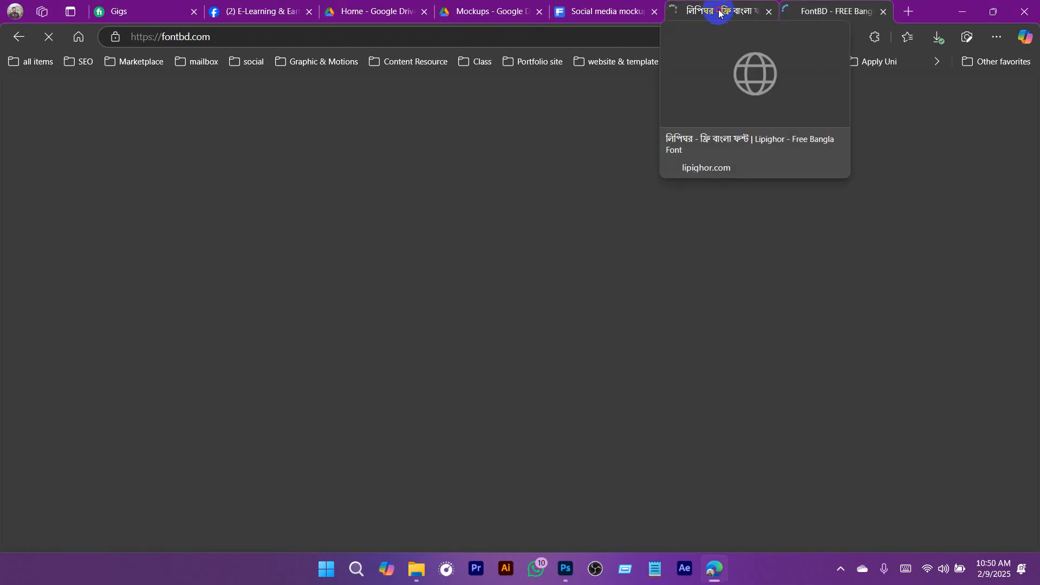
- Return to the Lipighor site and look over the fonts featured on its homepage
click(719, 13)
scroll(579, 310, down, 6)
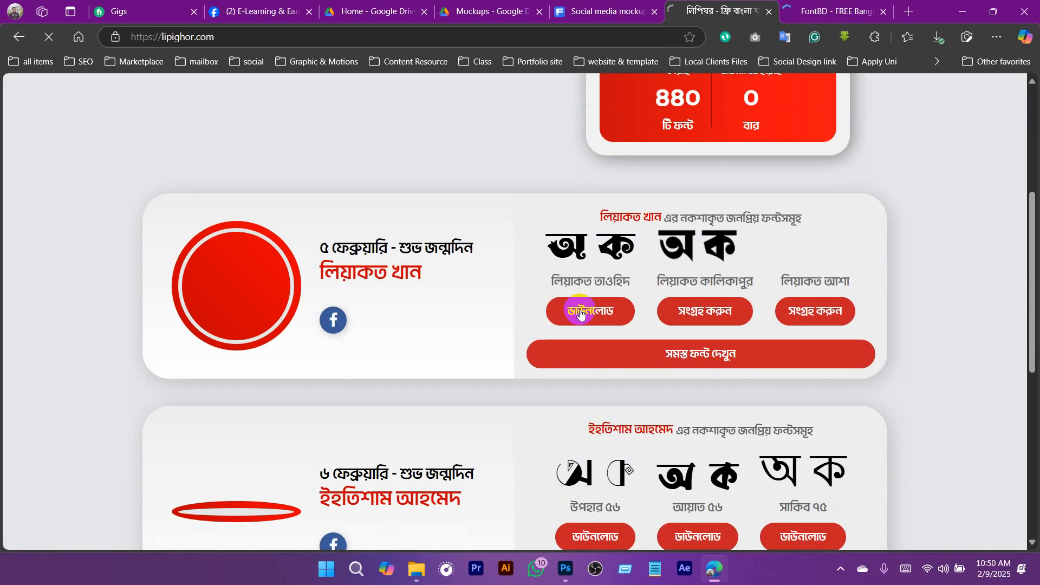
scroll(580, 310, up, 6)
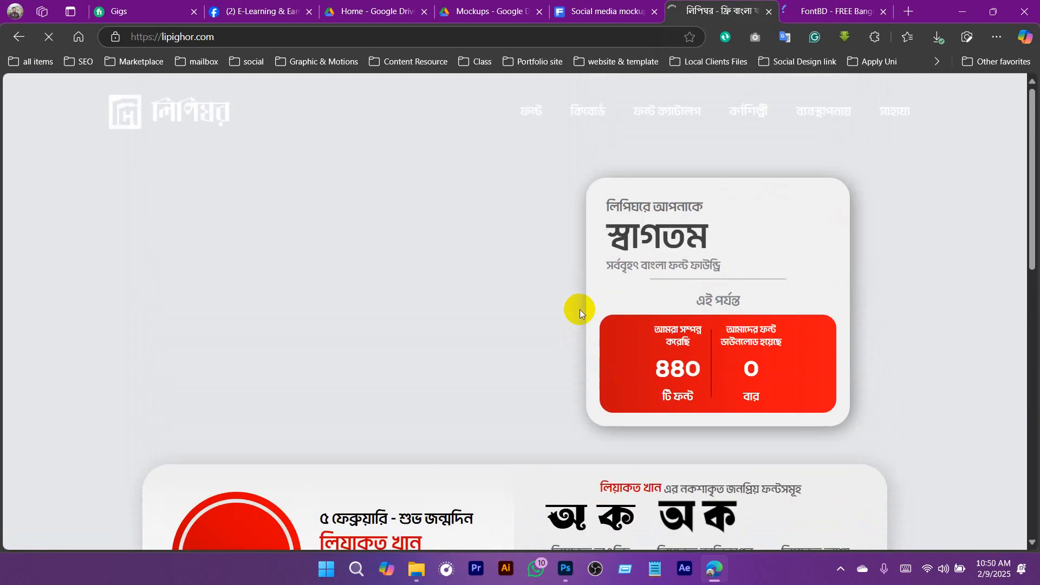
- Open FontBD's free Bangla fonts page and compare the Unicode and ANSI labels on the হরুফে তারেক, কর্ণফুলি and অক্ষর fonts
click(819, 13)
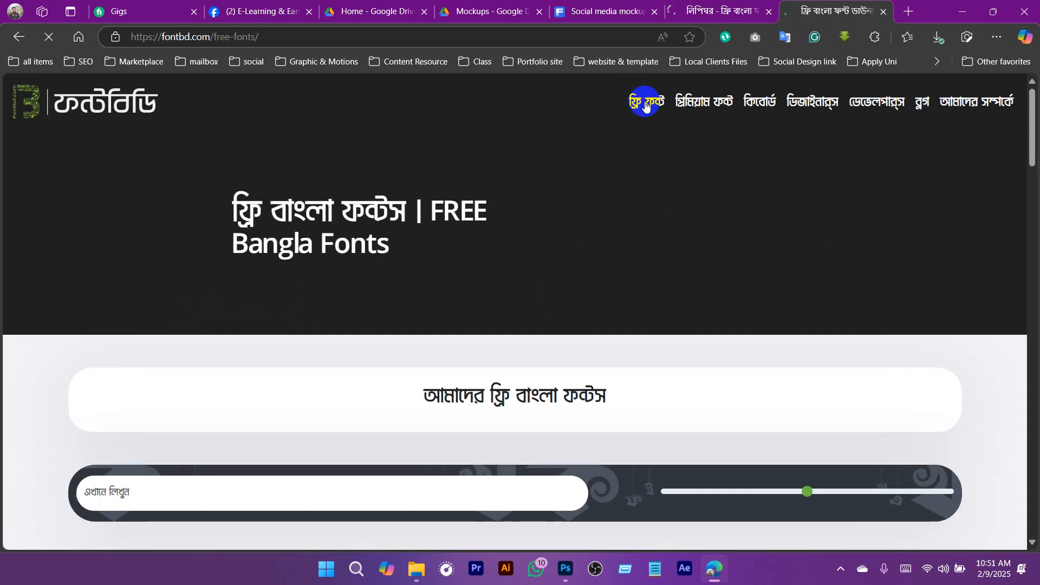
scroll(390, 213, down, 8)
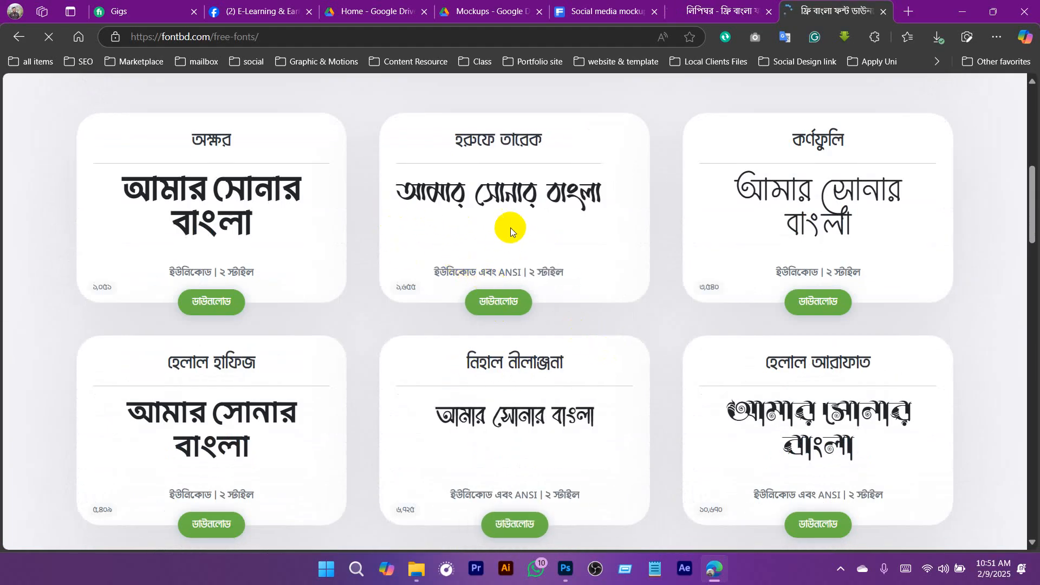
drag(497, 271, 525, 272)
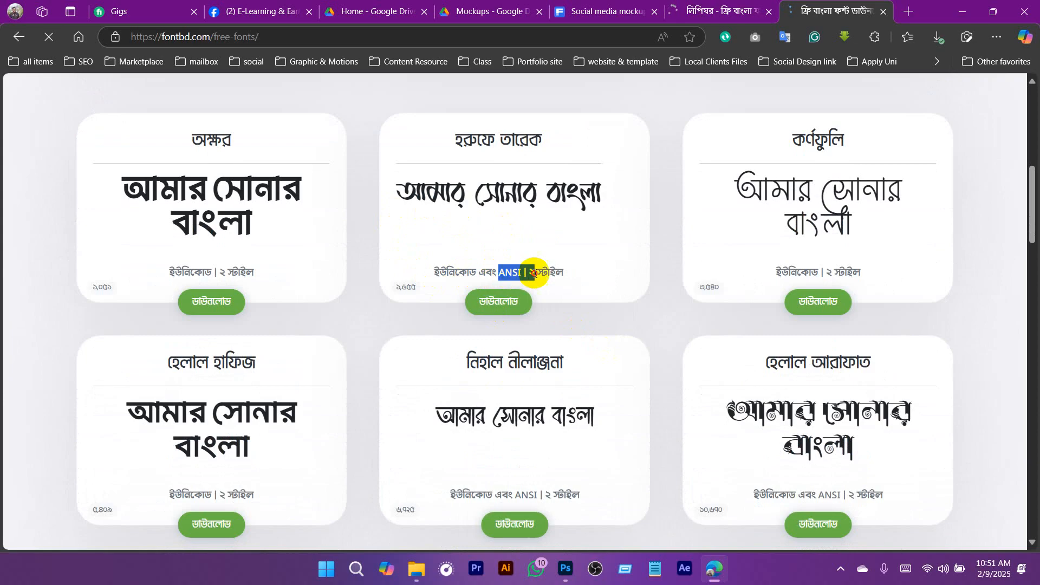
click(505, 271)
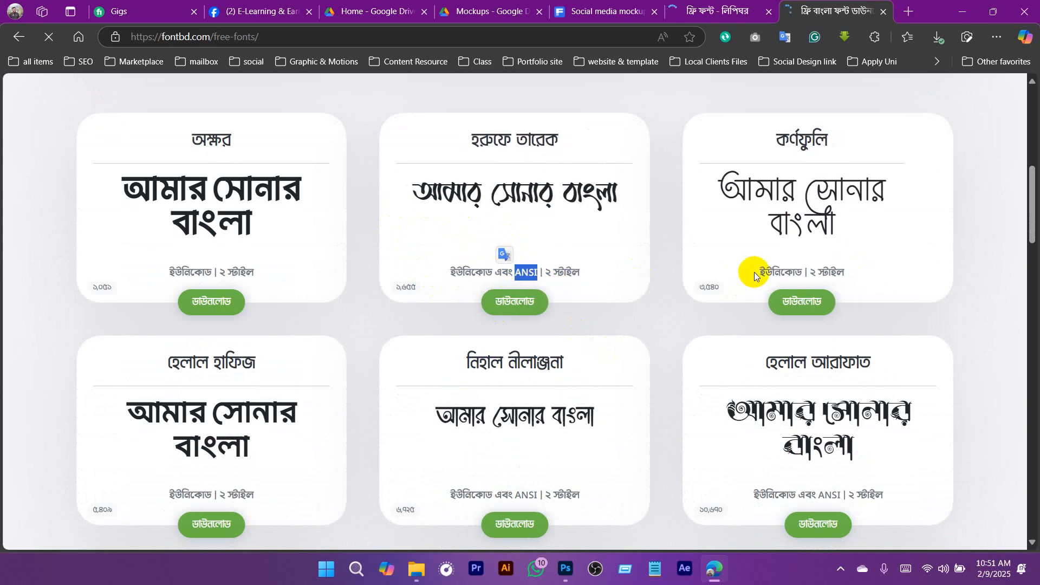
drag(753, 272, 811, 270)
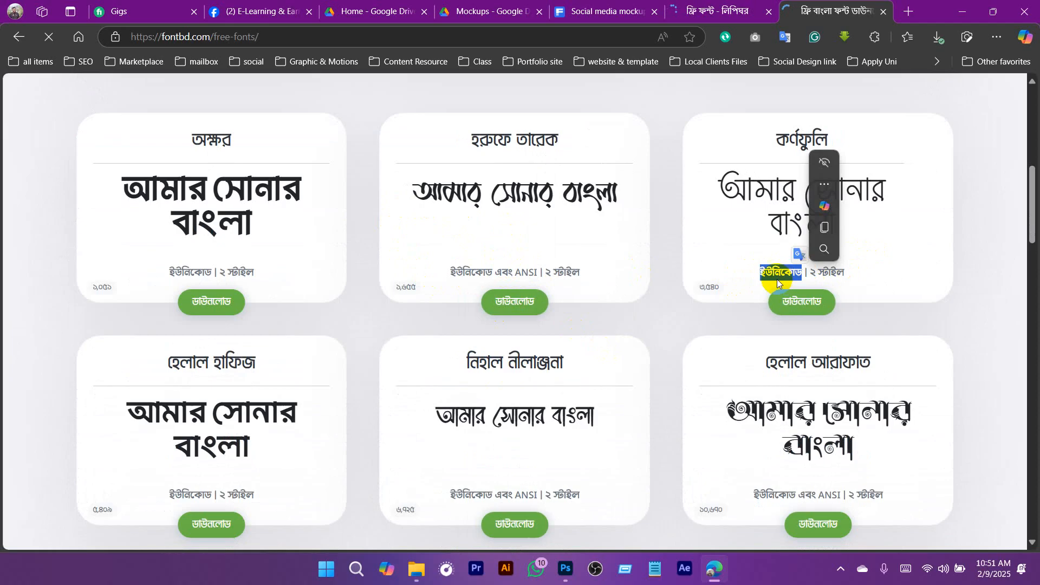
double_click(171, 271)
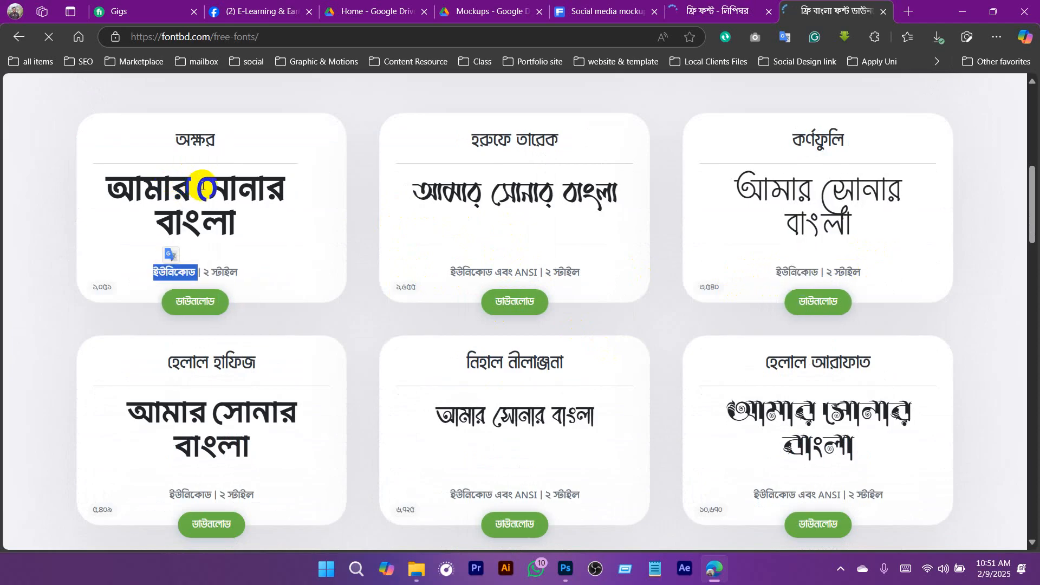
click(333, 322)
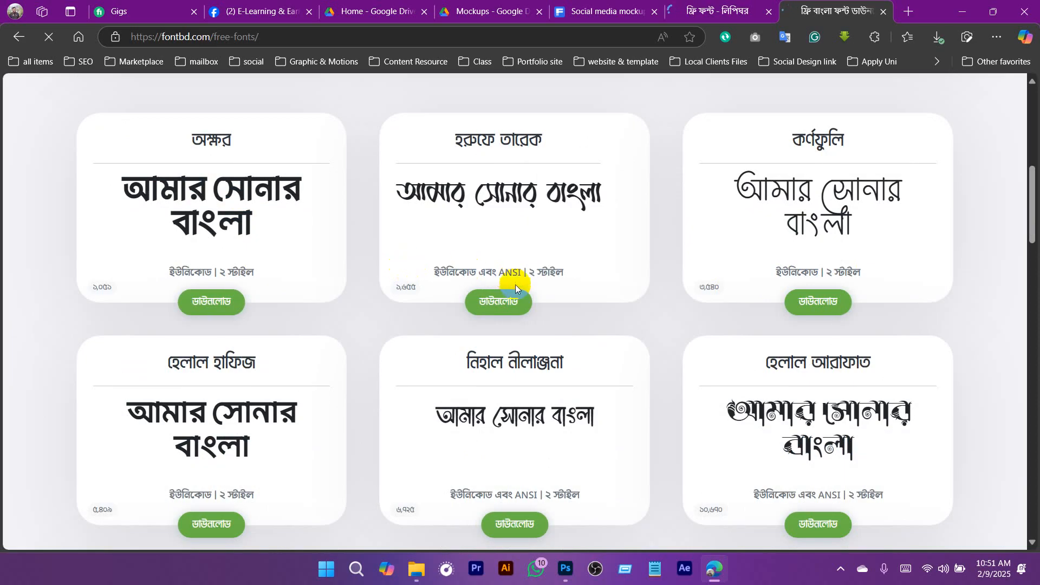
- Find the সাম্প্রতিক font among the free fonts, check its supported encodings and open its download page
scroll(520, 287, down, 2)
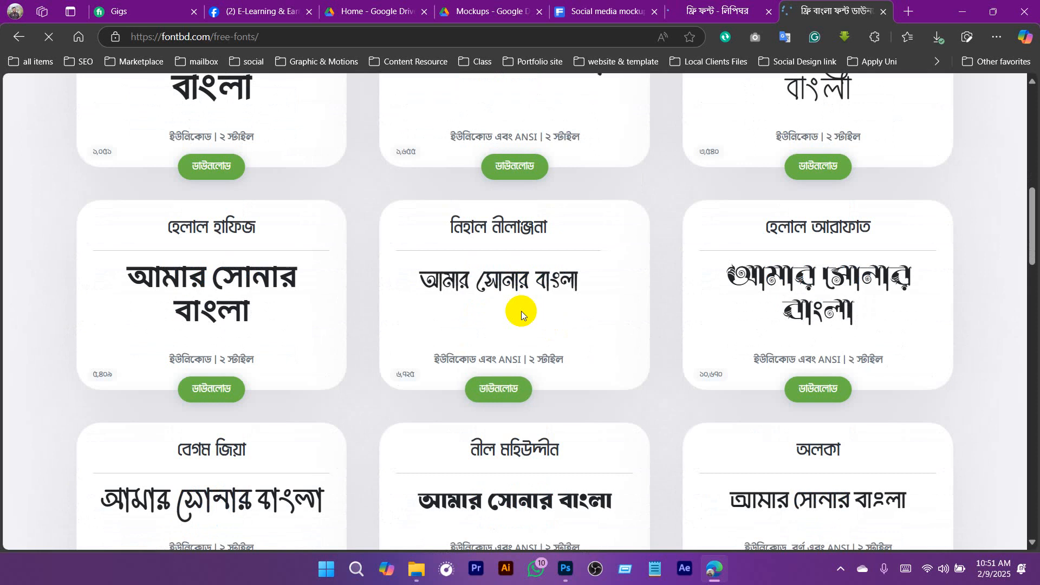
scroll(522, 314, down, 2)
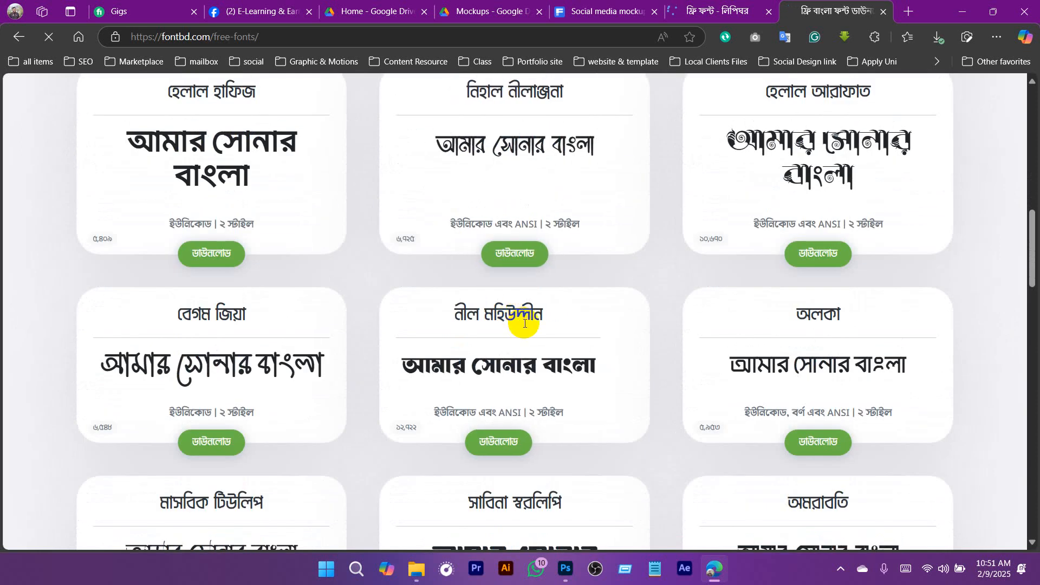
scroll(585, 335, down, 2)
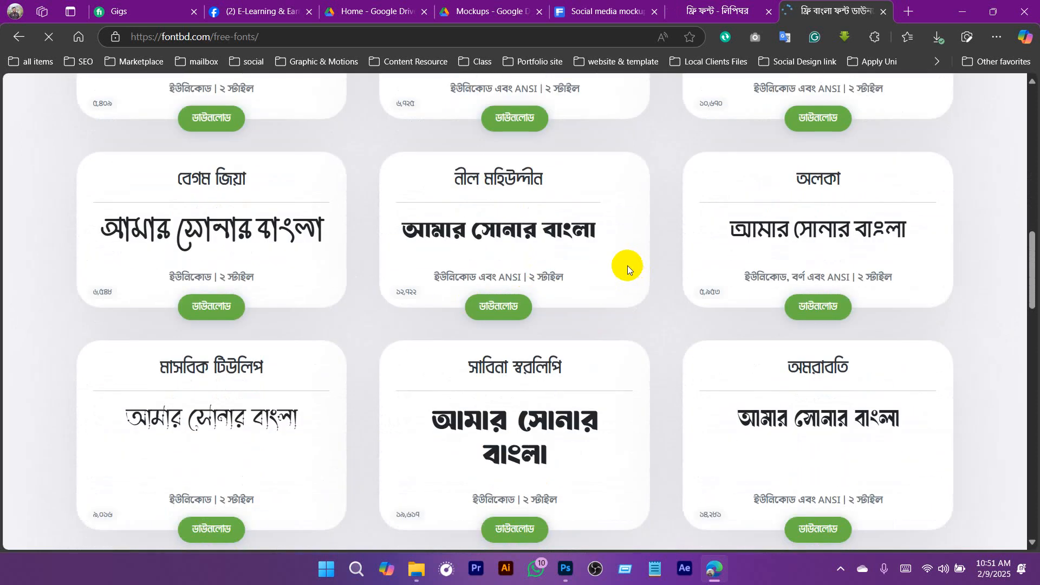
scroll(628, 265, down, 2)
scroll(611, 282, down, 5)
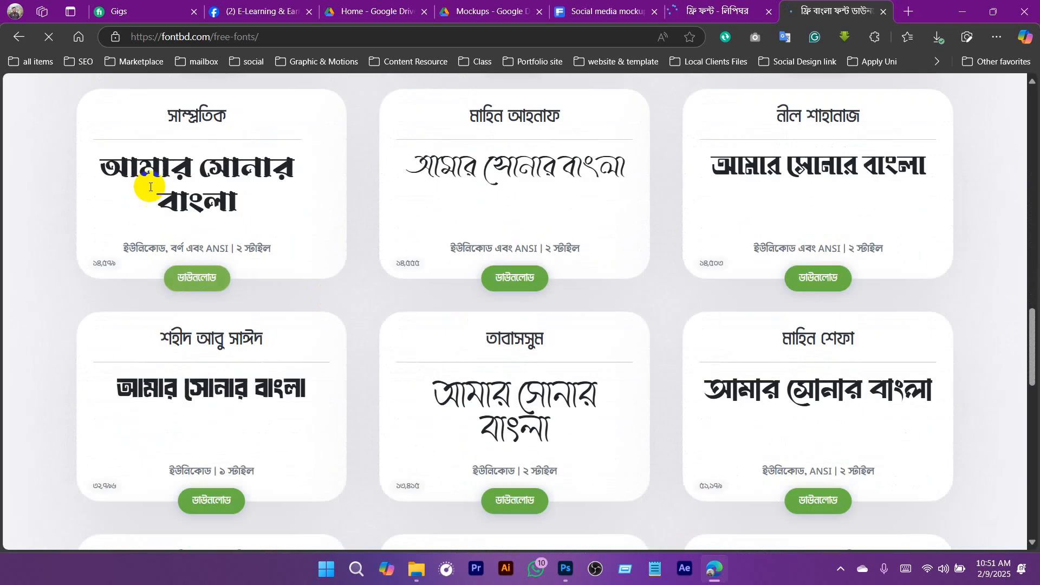
drag(112, 163, 279, 179)
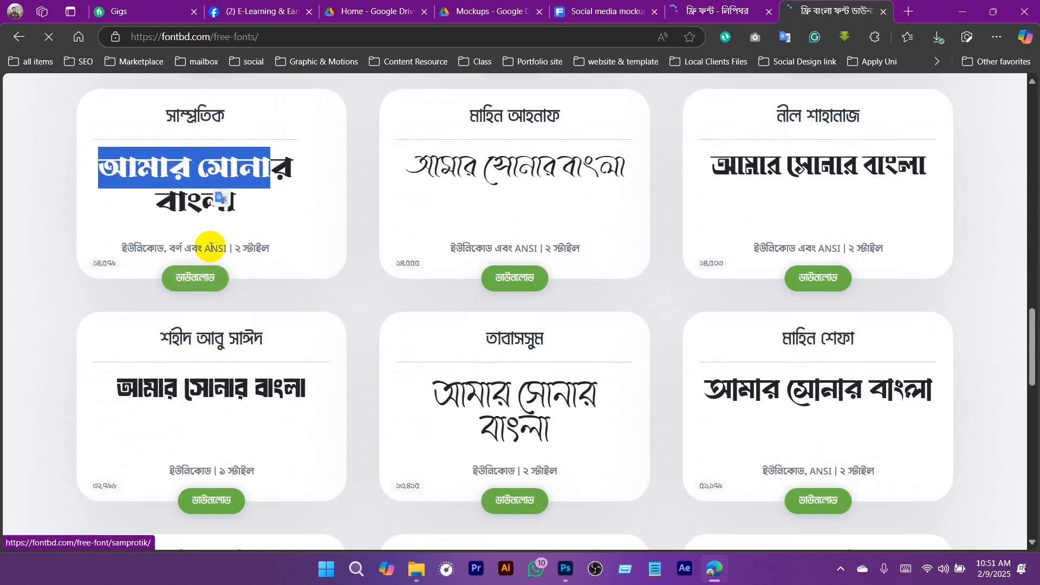
drag(121, 248, 228, 250)
click(180, 251)
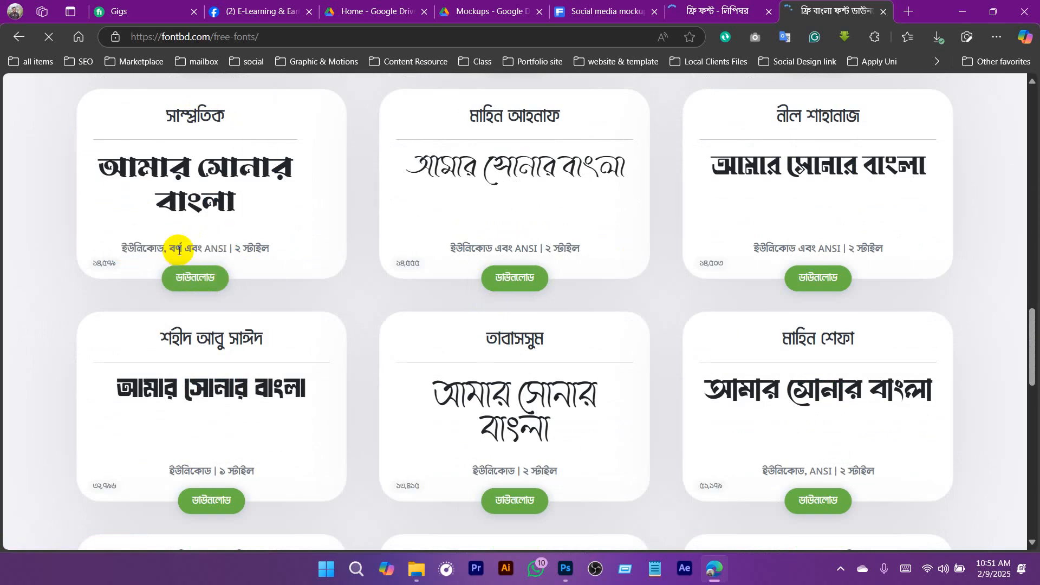
click(187, 278)
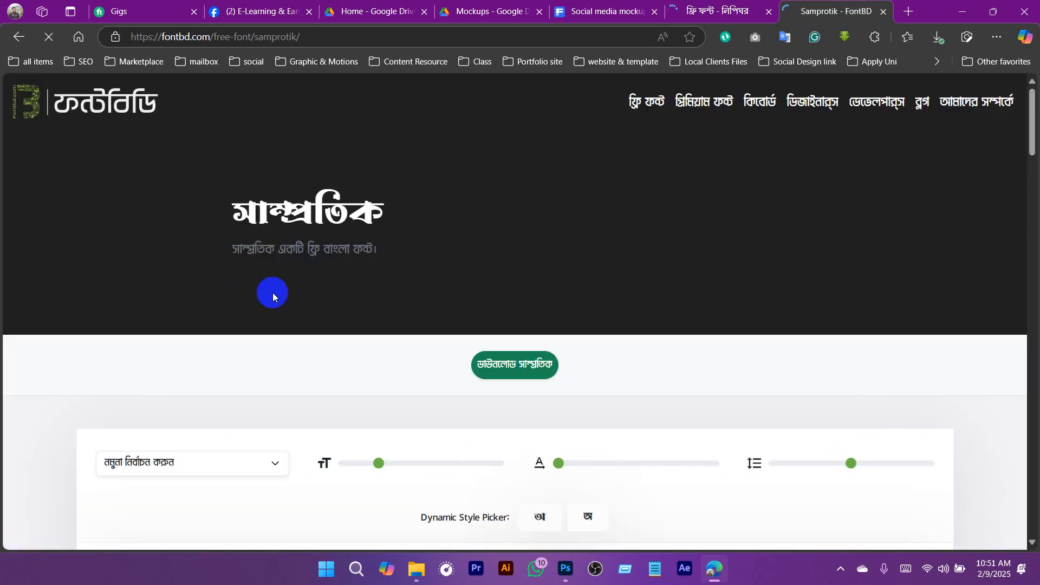
- Return to Lipighor's free fonts page, dismiss the translation offer and check the encoding labels on শহীদ তাহমিদ তামিম and শহীদ সাফকাত সামির
scroll(674, 371, down, 1)
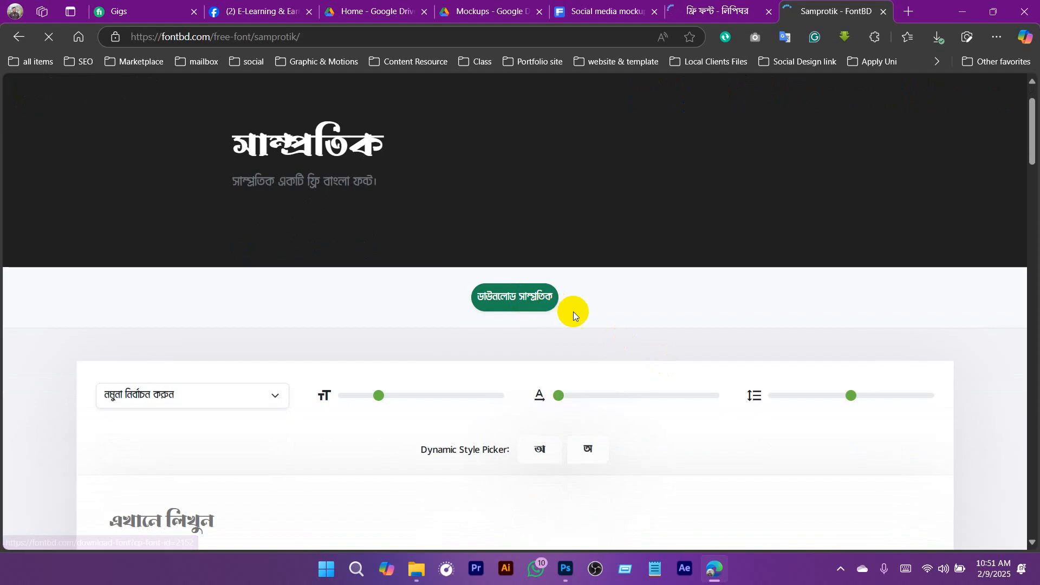
click(723, 8)
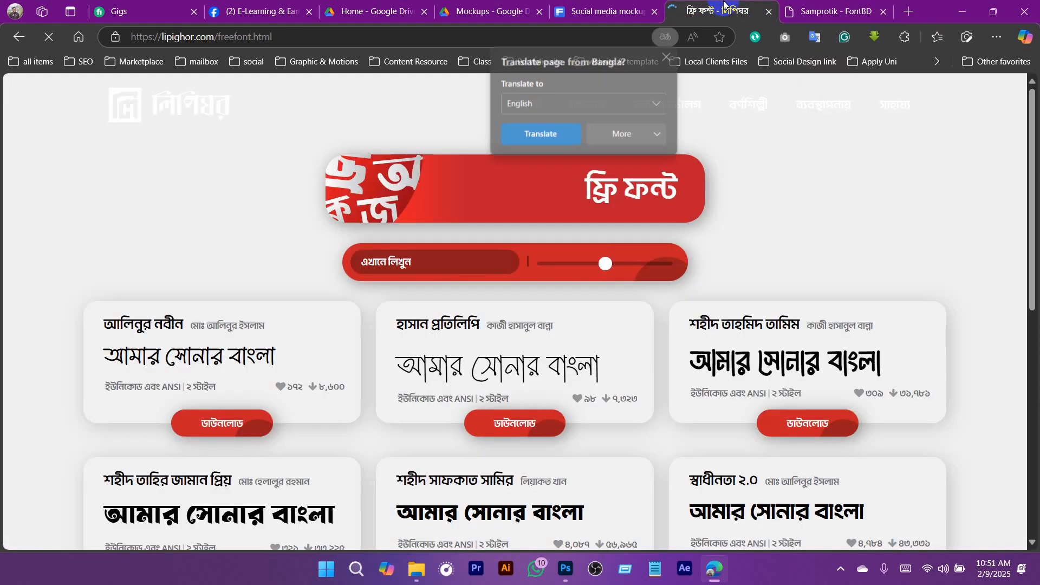
scroll(492, 239, down, 1)
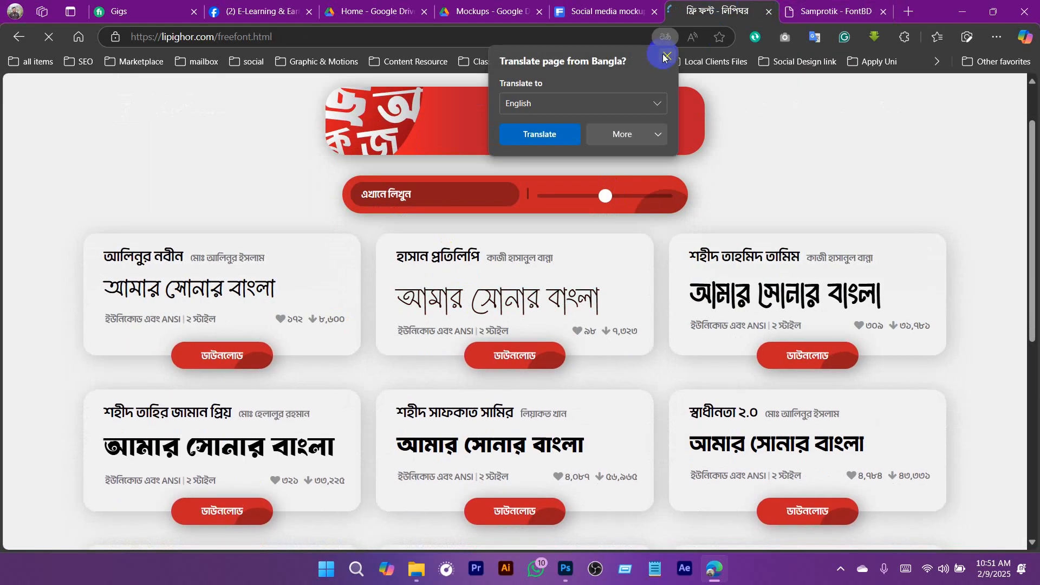
click(667, 57)
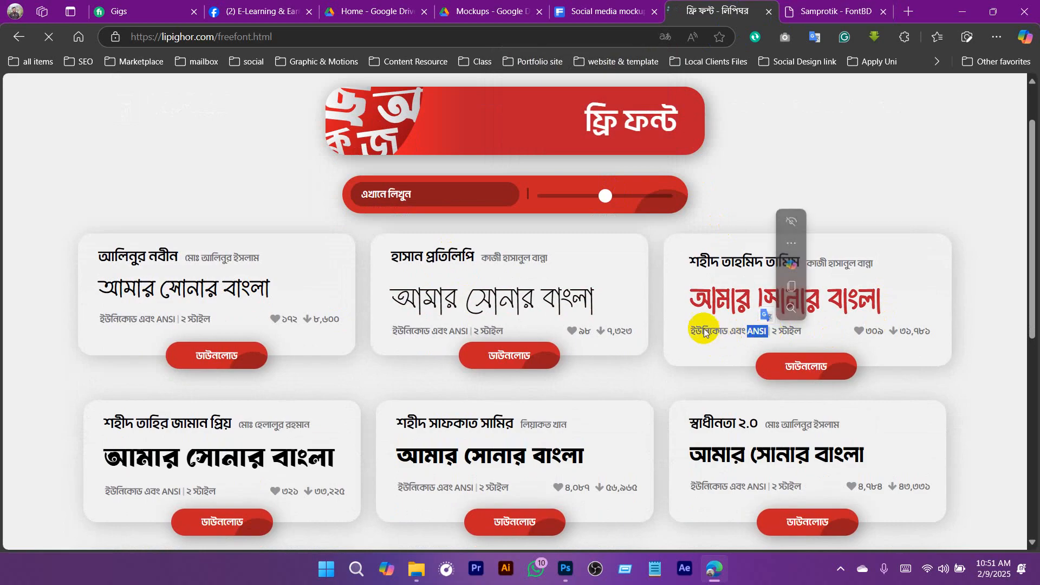
drag(702, 331, 709, 331)
scroll(499, 378, down, 3)
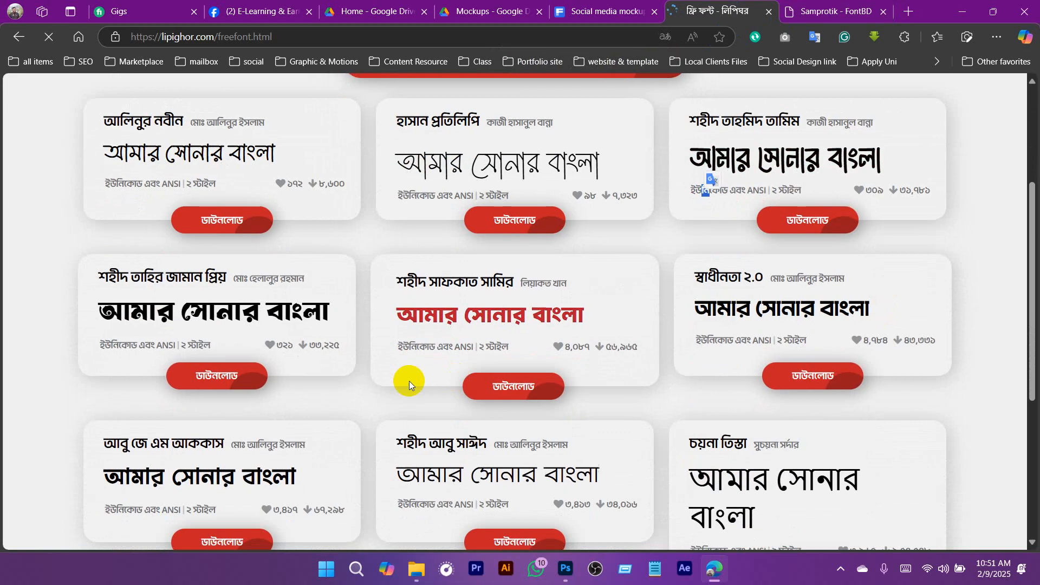
double_click(460, 347)
scroll(623, 311, down, 5)
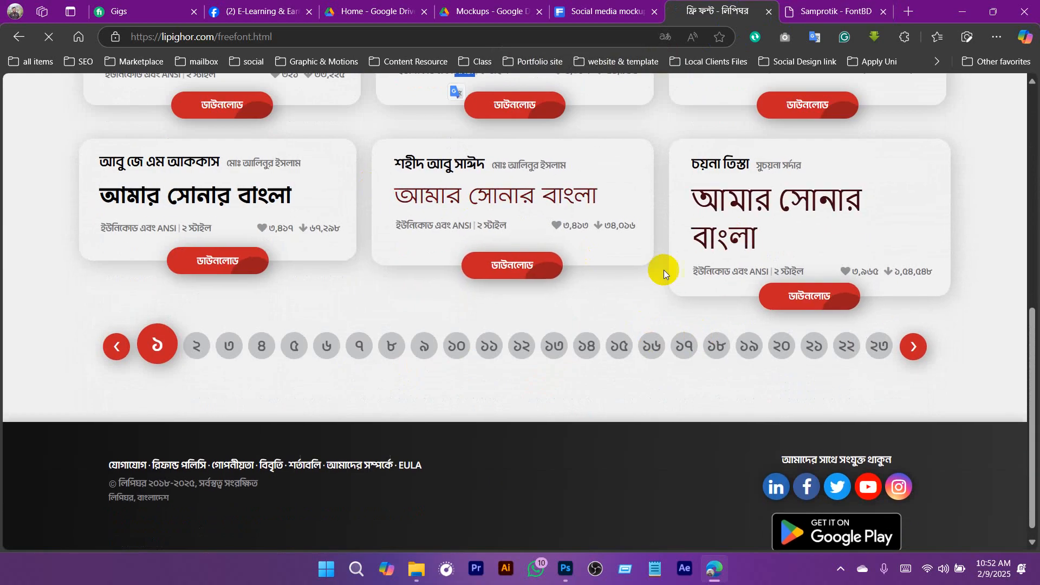
- Compare the Unicode and ANSI labels and sample text of the আবু জে এম আককাস and শহীদ তাহির জামান প্রিয় fonts
double_click(171, 233)
double_click(121, 233)
click(150, 234)
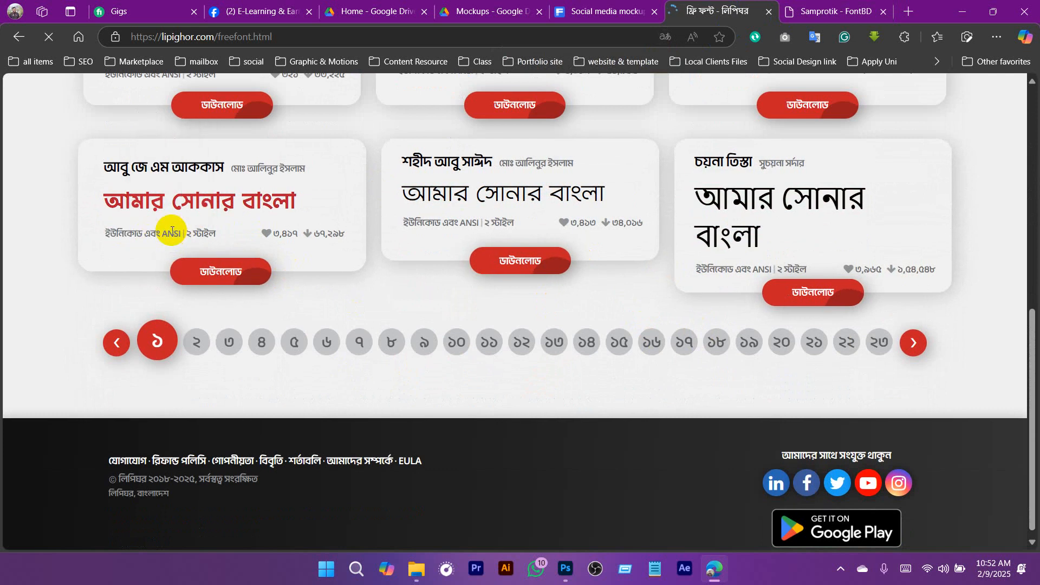
scroll(399, 260, up, 5)
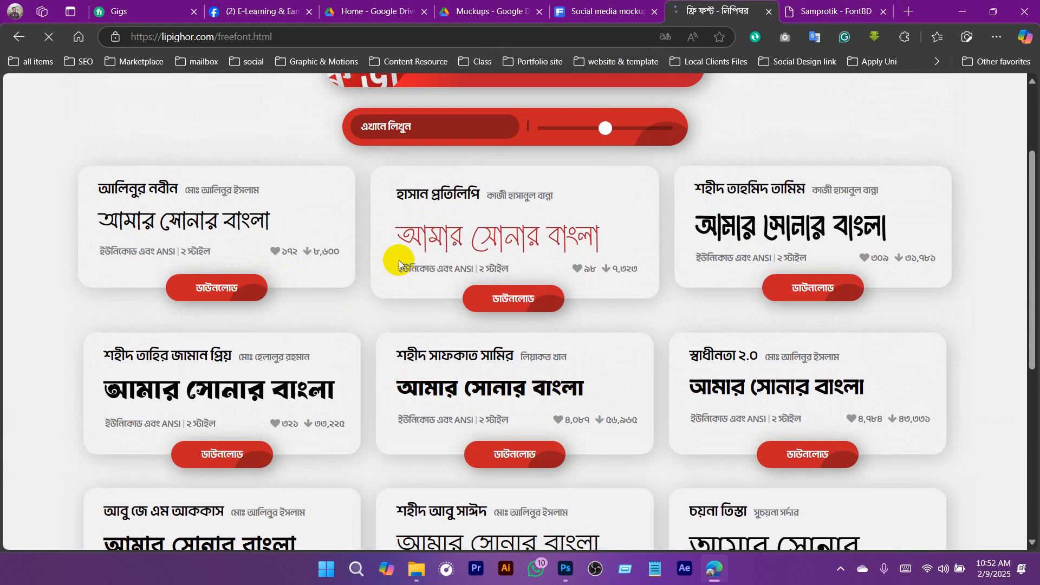
scroll(398, 260, down, 3)
scroll(399, 260, up, 1)
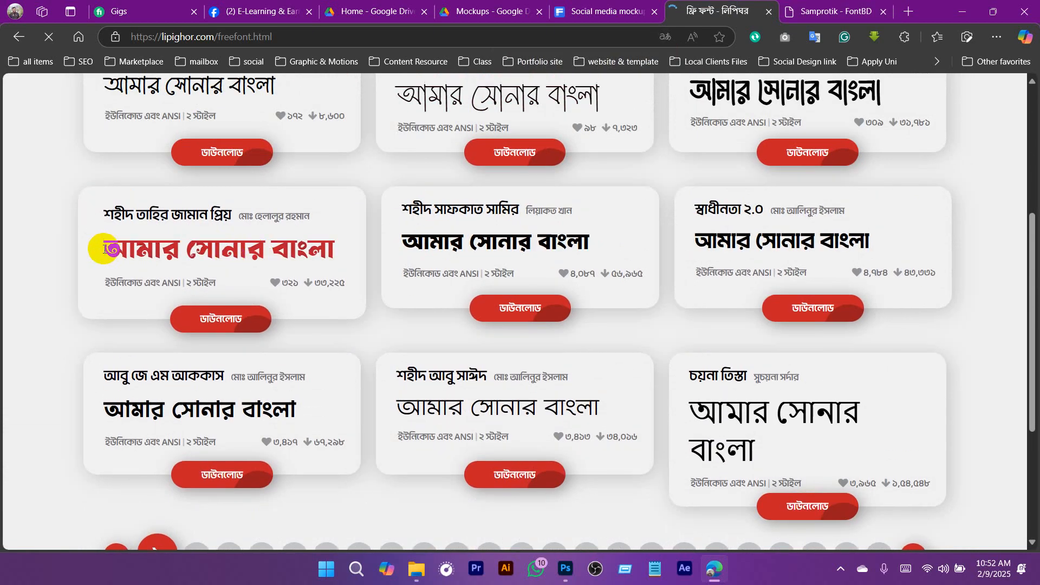
drag(97, 246, 303, 264)
click(109, 283)
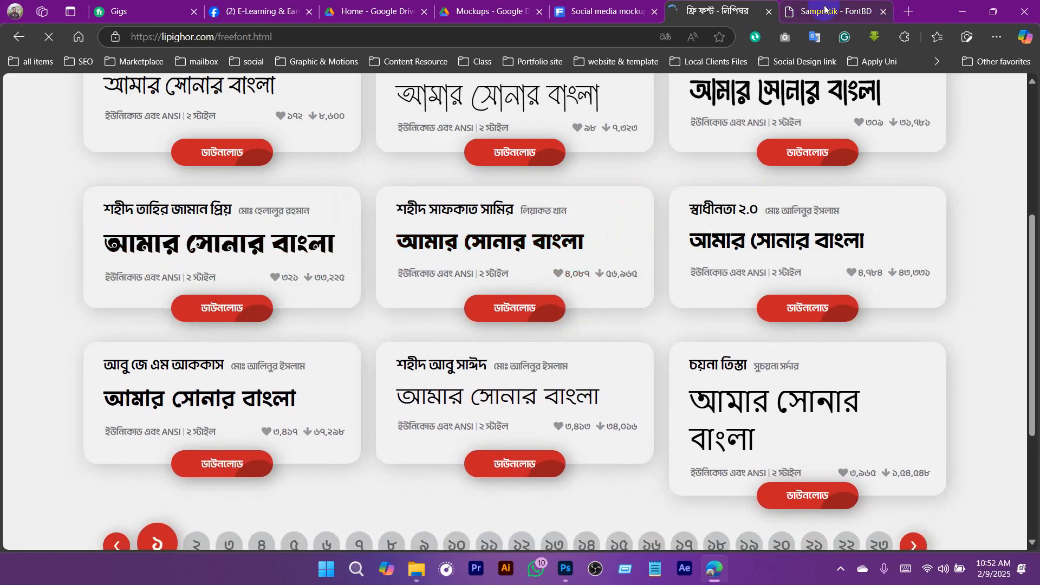
- Return to FontBD's সাম্প্রতিক page and download the font
click(845, 12)
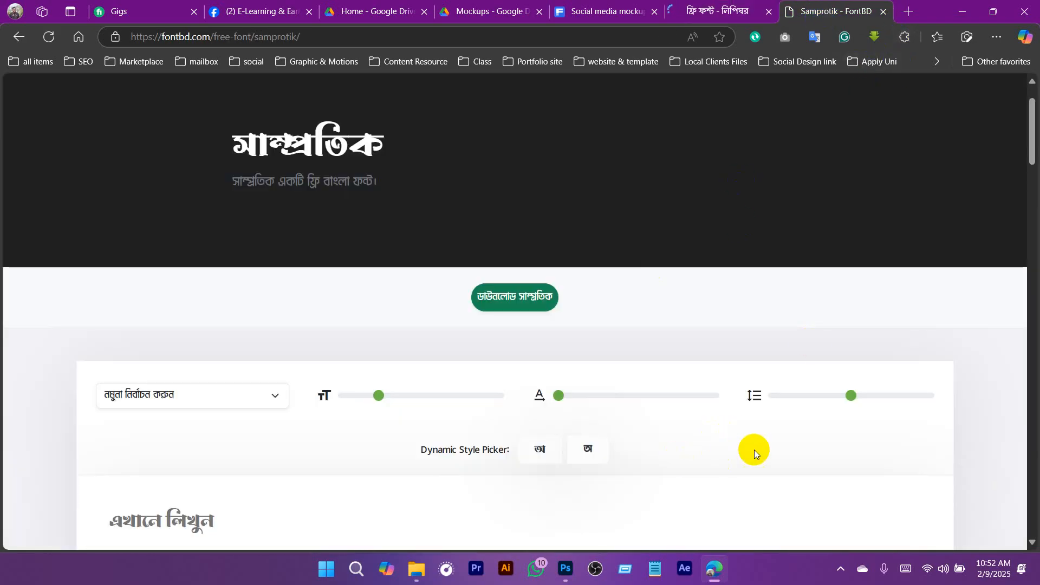
click(996, 37)
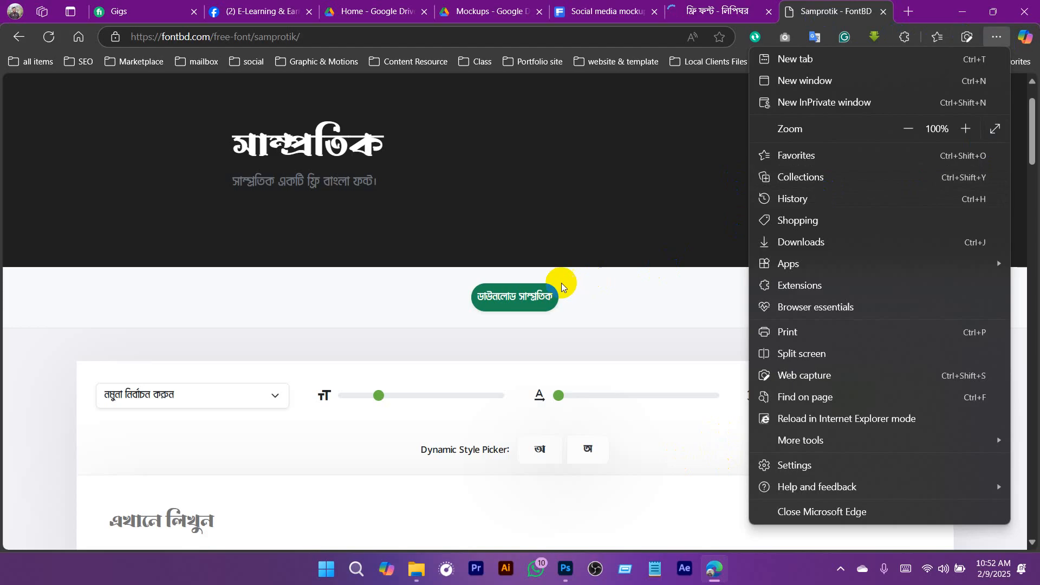
click(515, 309)
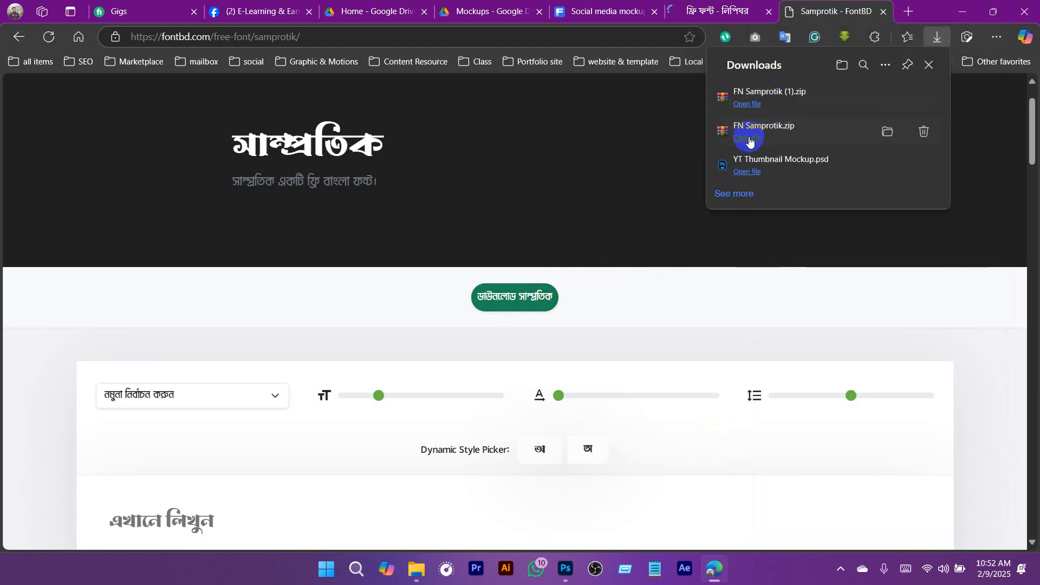
- Open the downloaded FN Samprotik.zip, extract its contents and close the archive
click(883, 129)
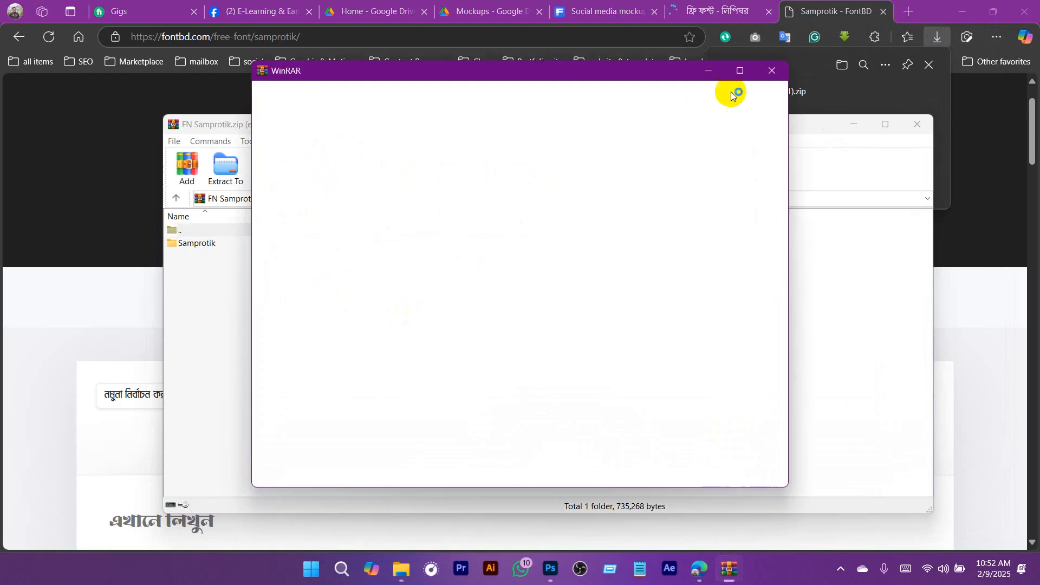
click(772, 70)
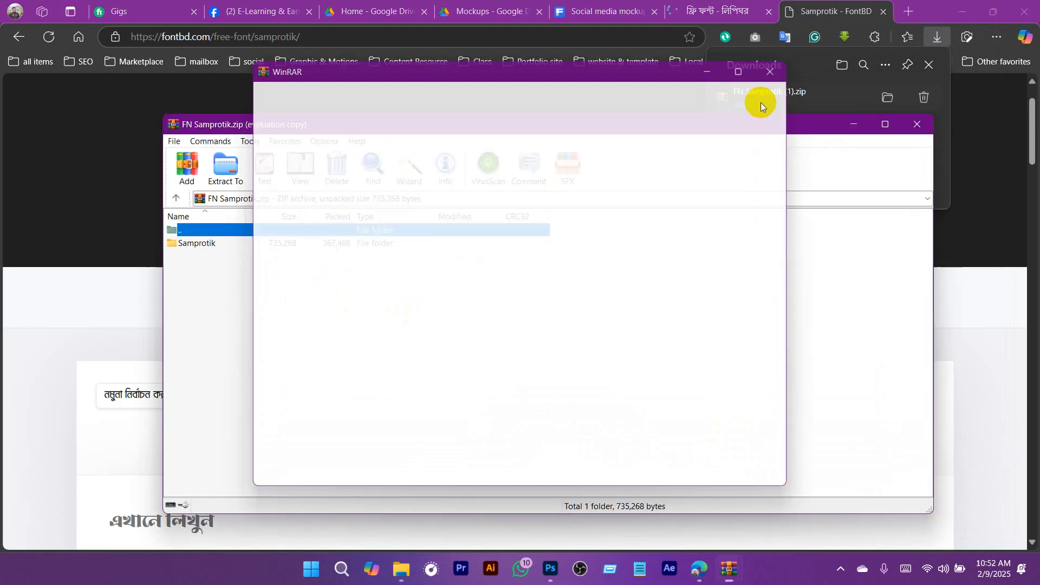
click(226, 169)
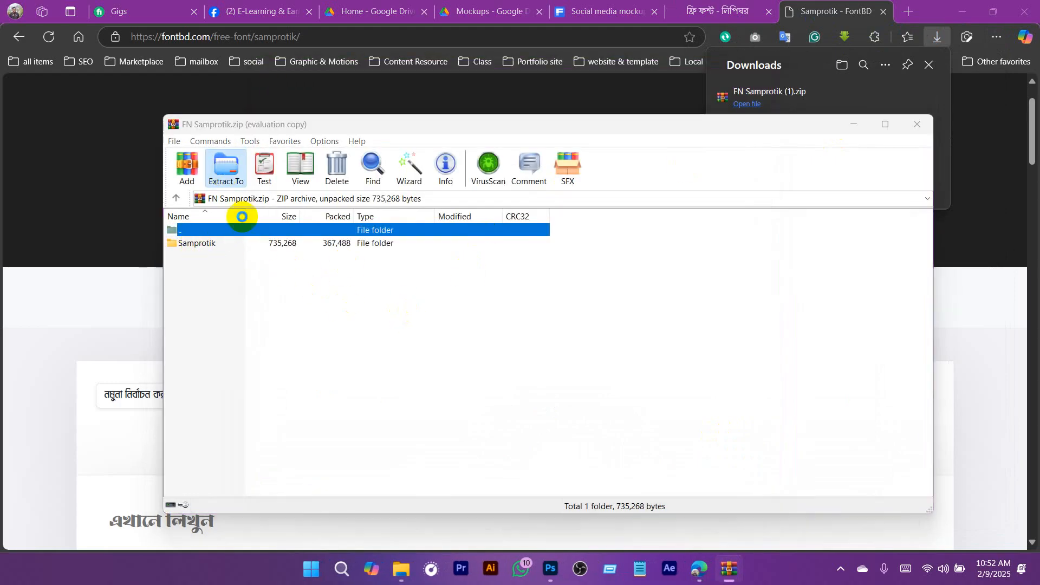
click(580, 459)
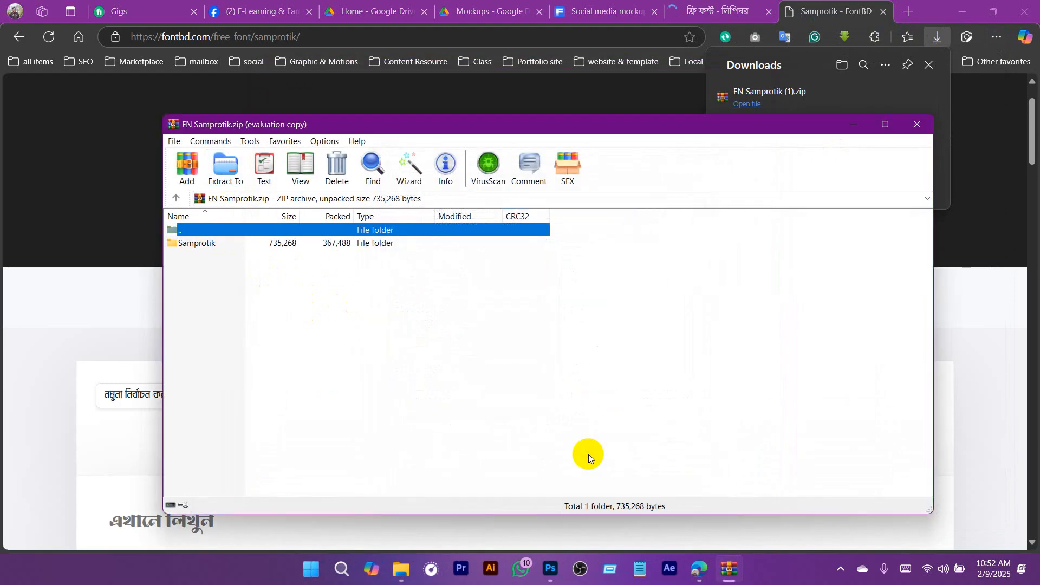
click(917, 125)
- Show the desktop, browse to the Downloads folder and open Samprotik inside the extracted FN Samprotik folder
key(super+d)
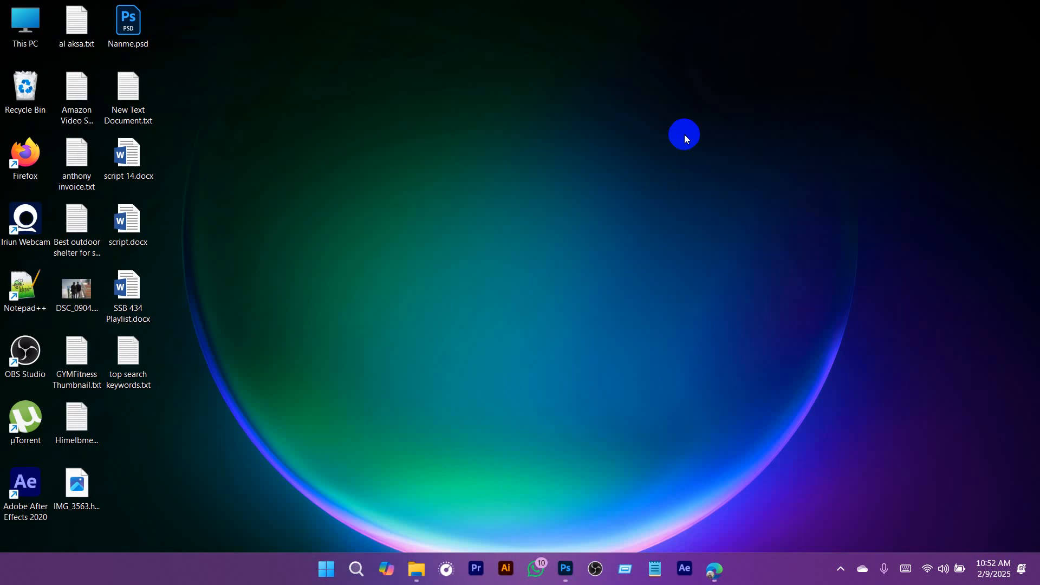
double_click(16, 28)
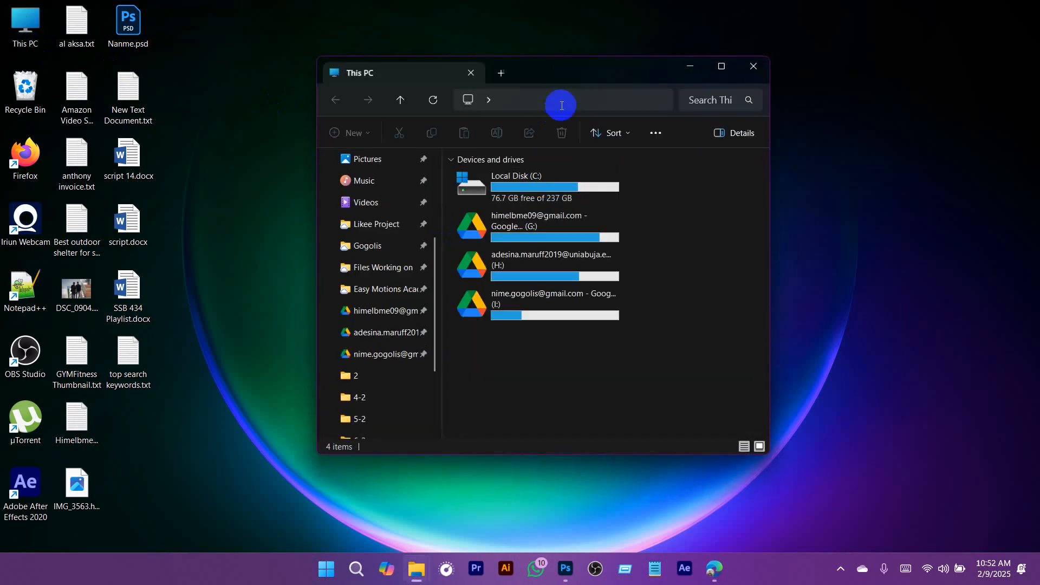
drag(567, 70, 538, 47)
scroll(360, 260, up, 3)
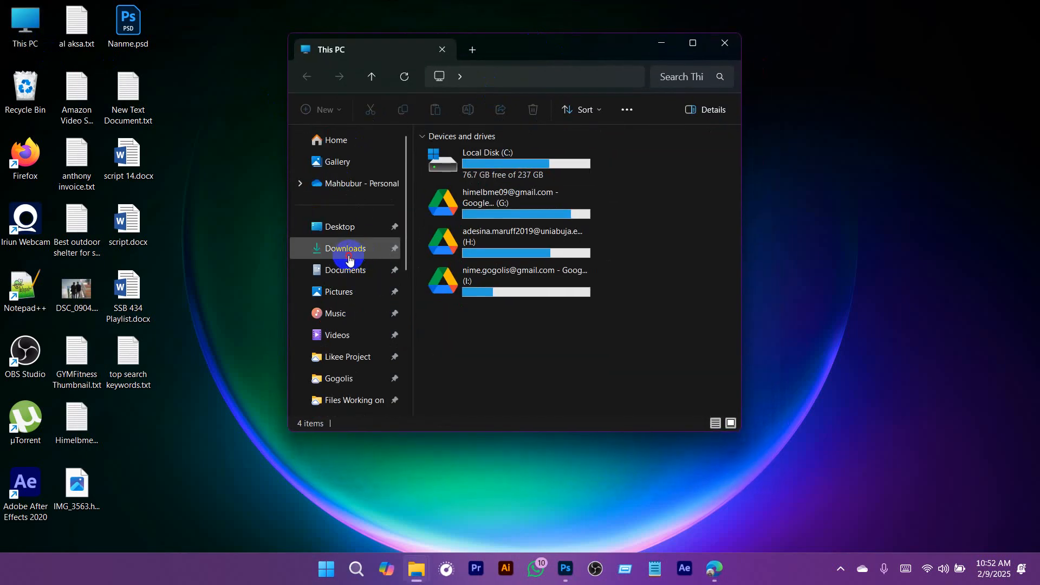
click(349, 258)
click(677, 191)
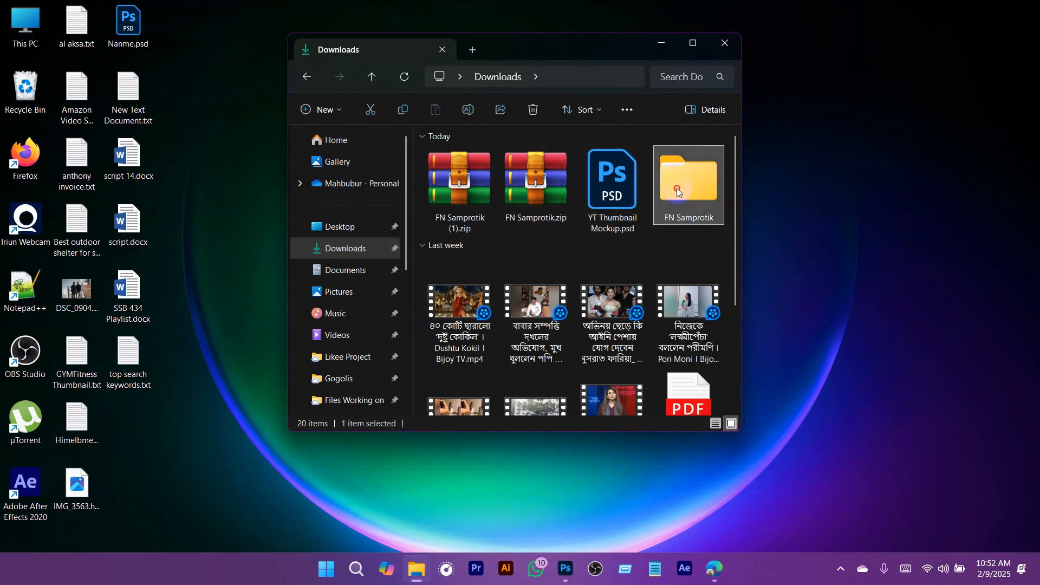
double_click(677, 190)
double_click(480, 172)
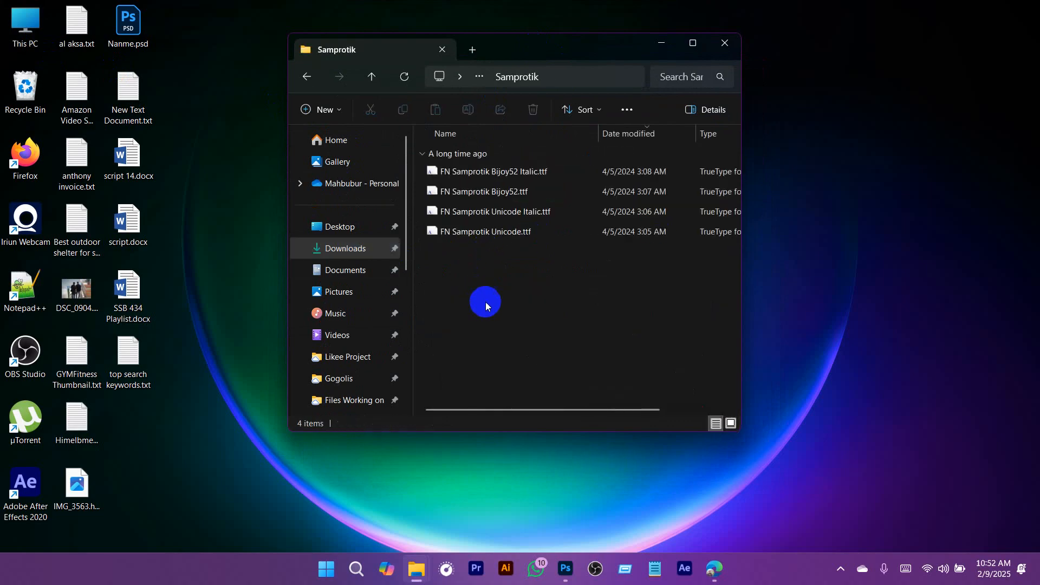
- Go back to Downloads, view the font files in the Samprotik folder of FN Samprotik.zip and close the archive
click(529, 171)
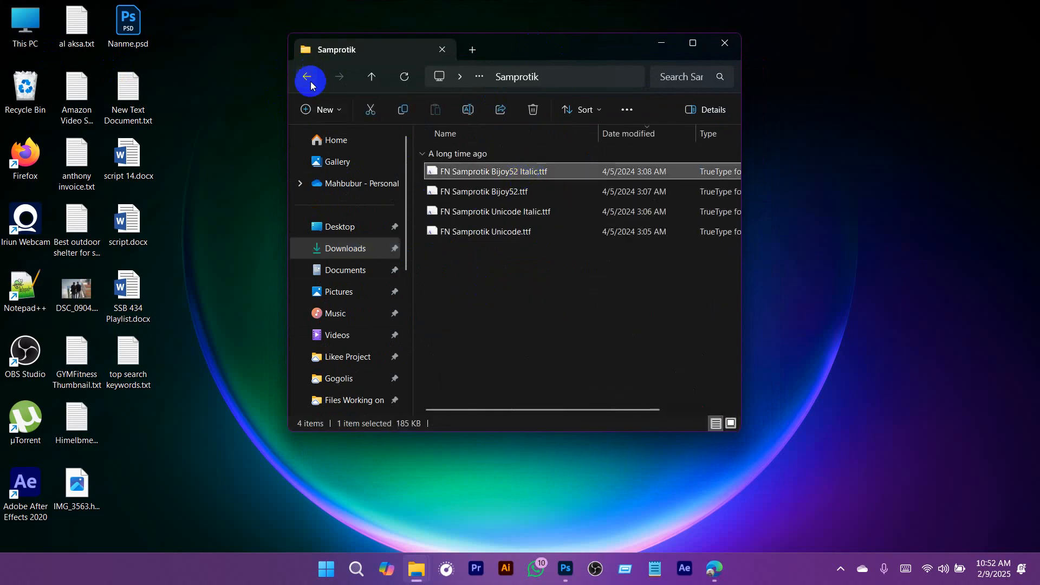
click(308, 79)
click(304, 75)
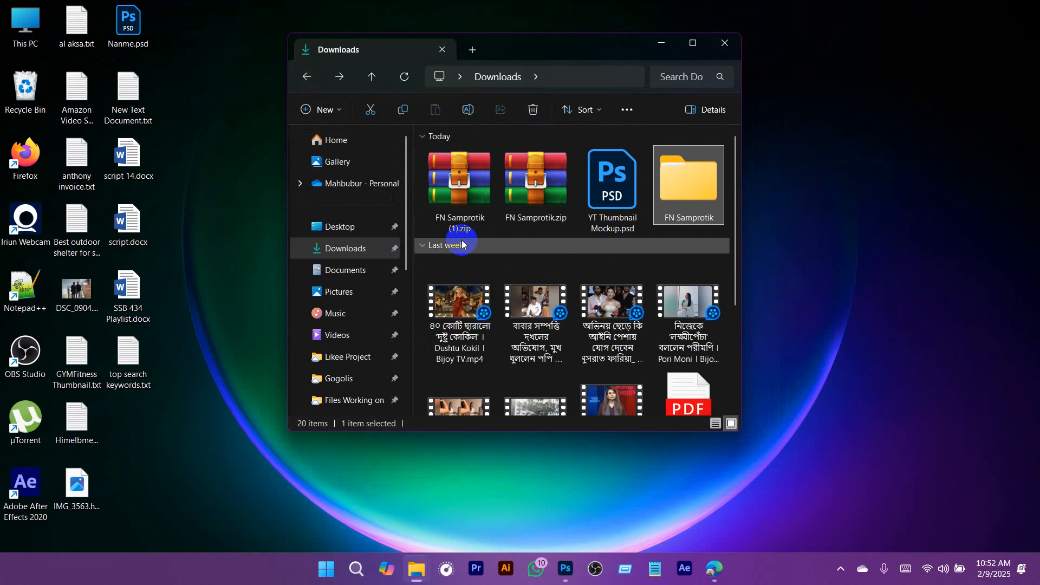
click(549, 204)
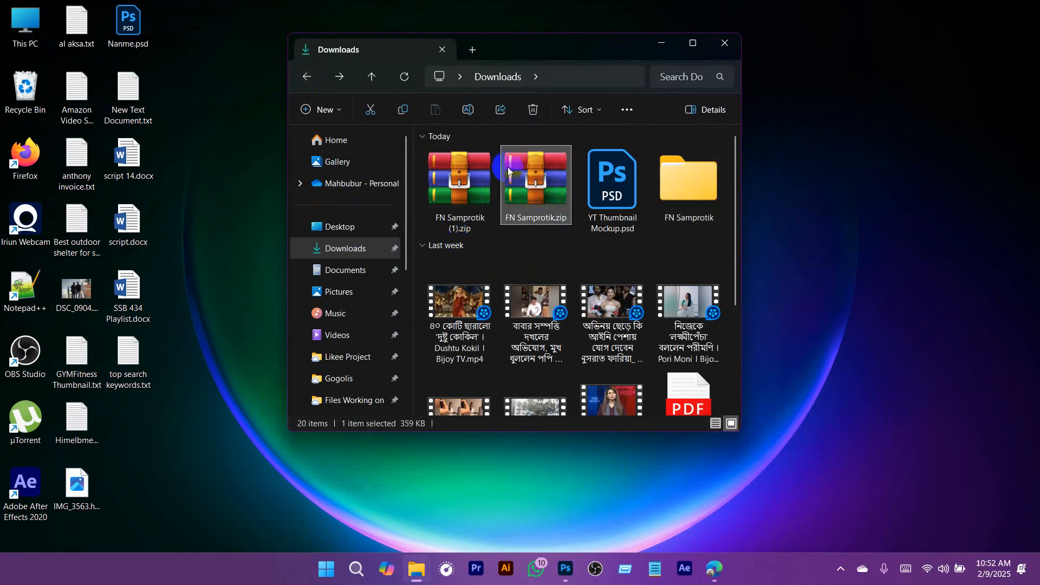
double_click(533, 181)
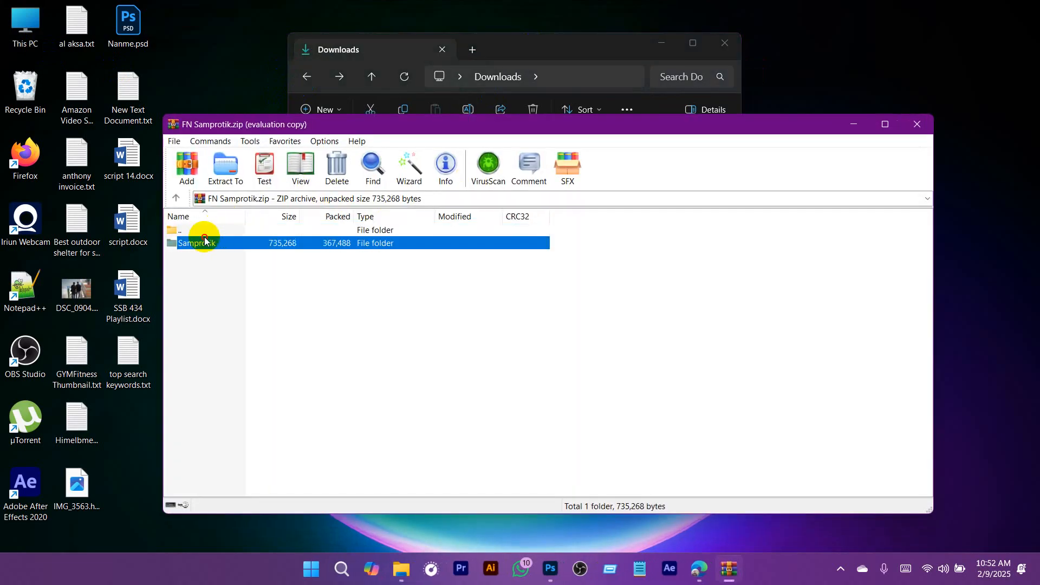
double_click(203, 242)
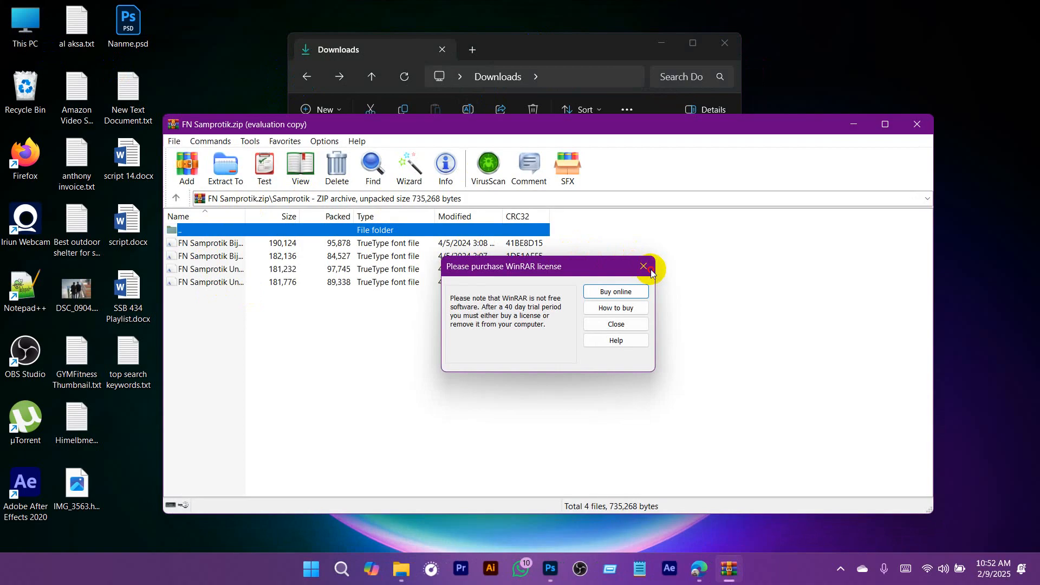
click(650, 265)
click(927, 129)
- Reopen the extracted Samprotik folder and distinguish the Bijoy52 font files from the Unicode ones
double_click(667, 187)
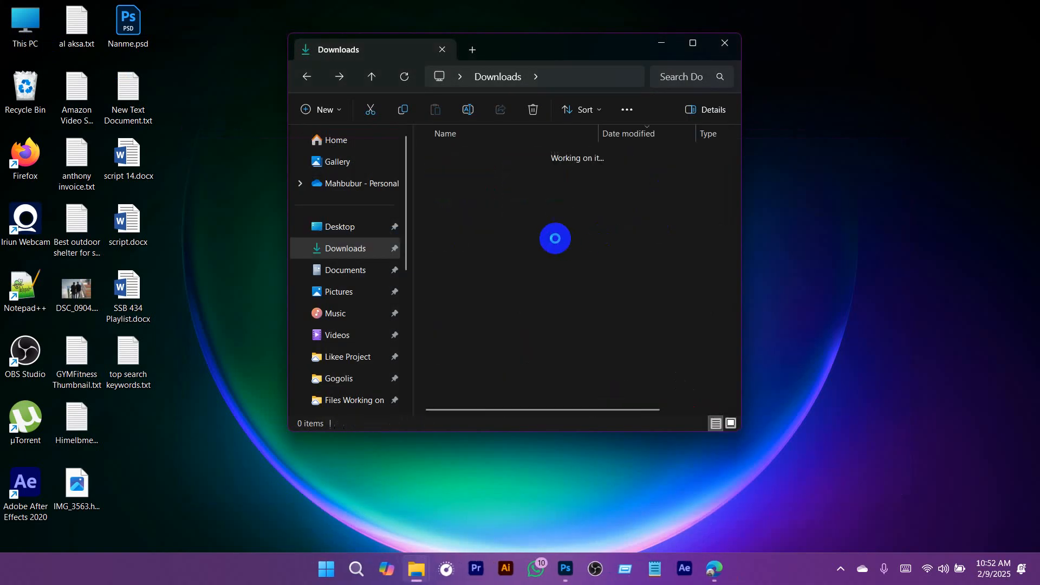
double_click(455, 172)
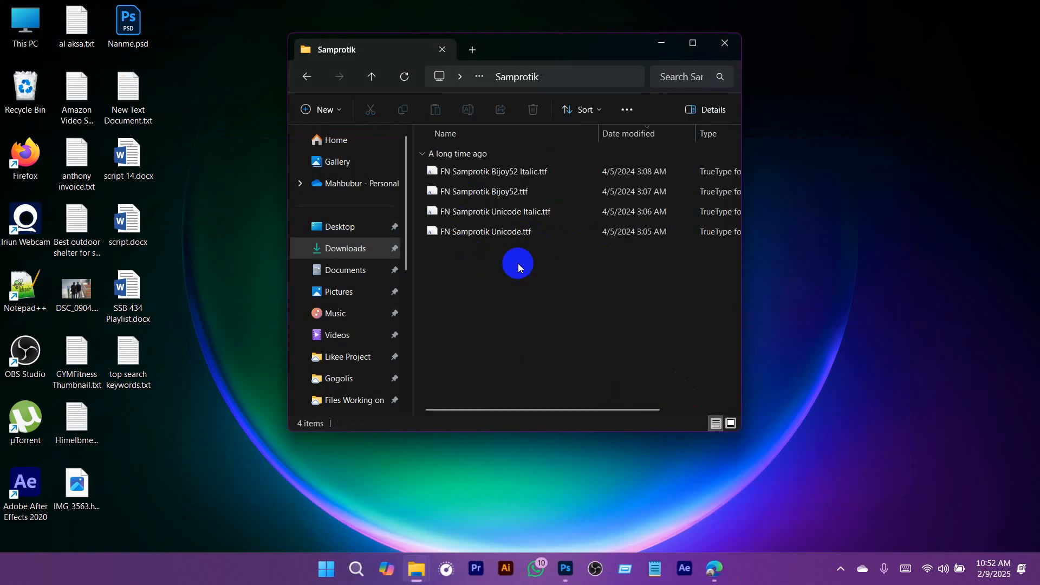
click(511, 216)
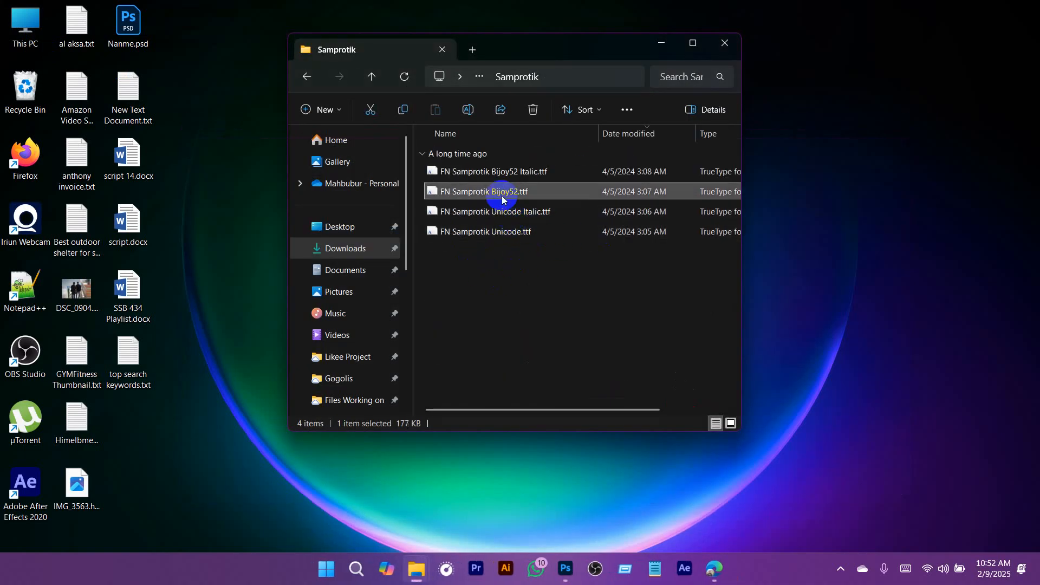
click(498, 172)
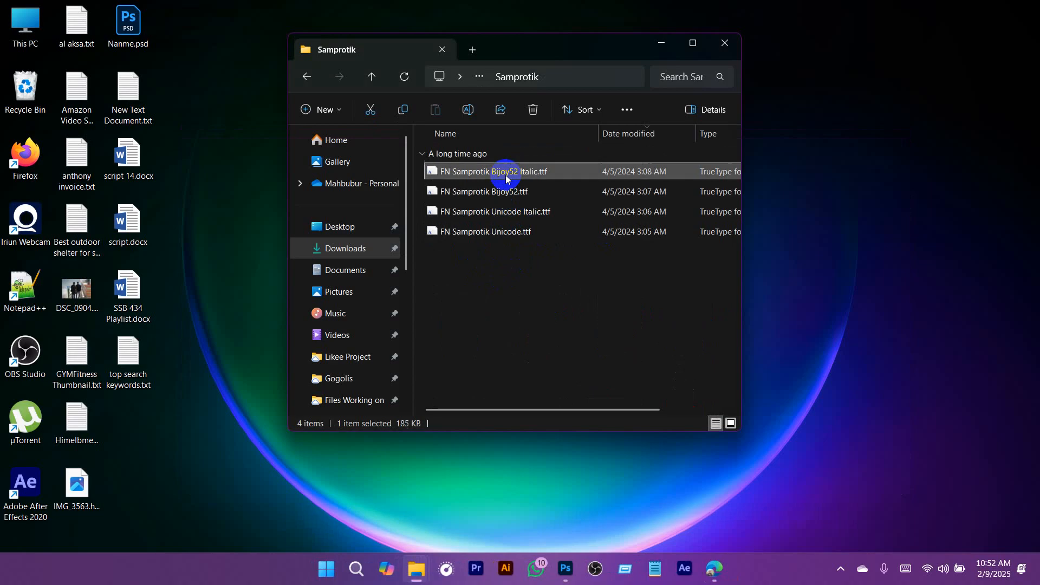
click(475, 189)
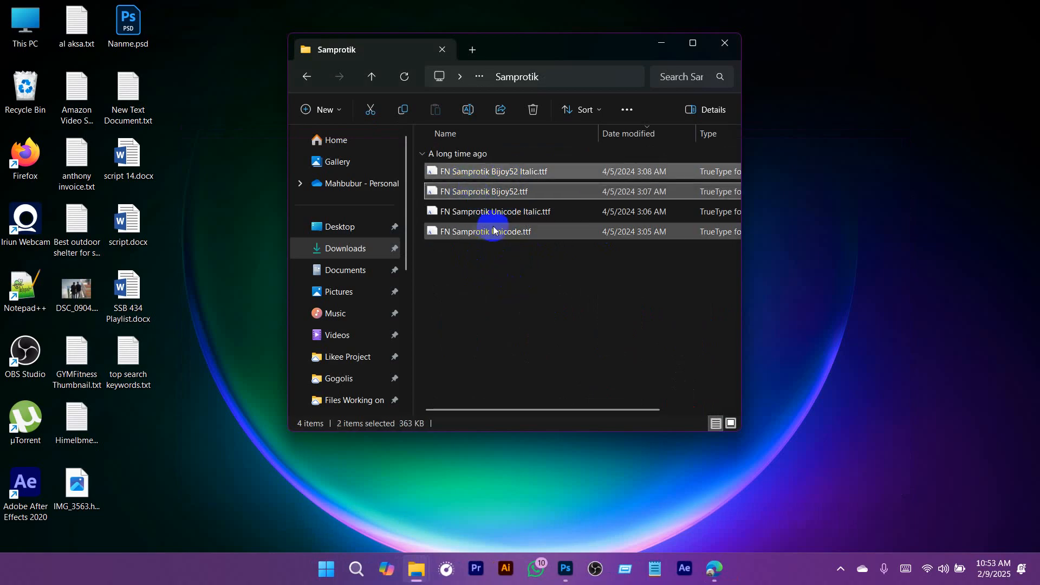
drag(497, 295, 506, 213)
click(521, 290)
- Install FN Samprotik Bijoy52.ttf and FN Samprotik Bijoy52 Italic.ttf for all users
click(511, 198)
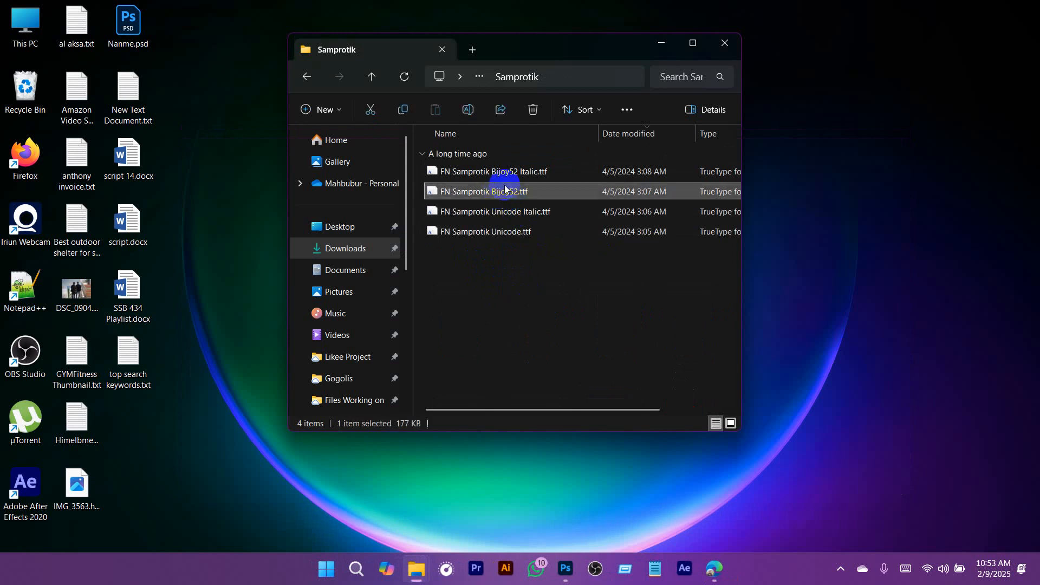
ctrl+click(487, 174)
right_click(485, 176)
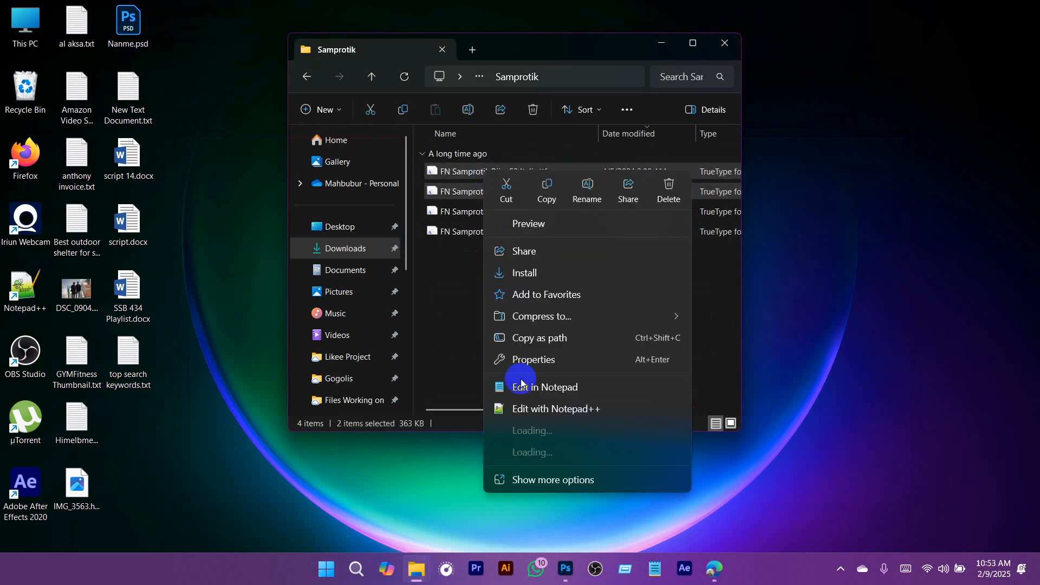
click(549, 479)
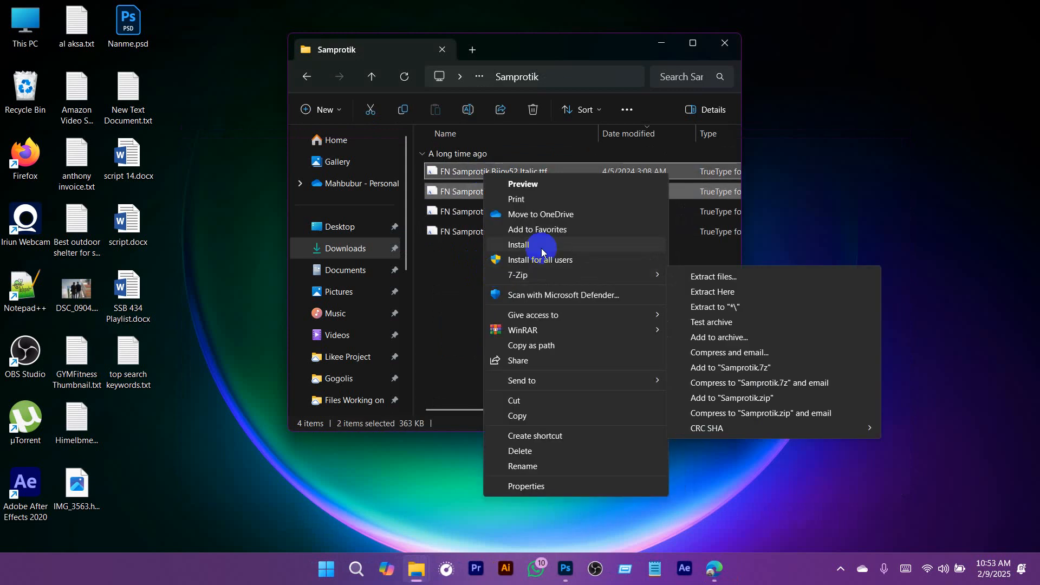
click(547, 261)
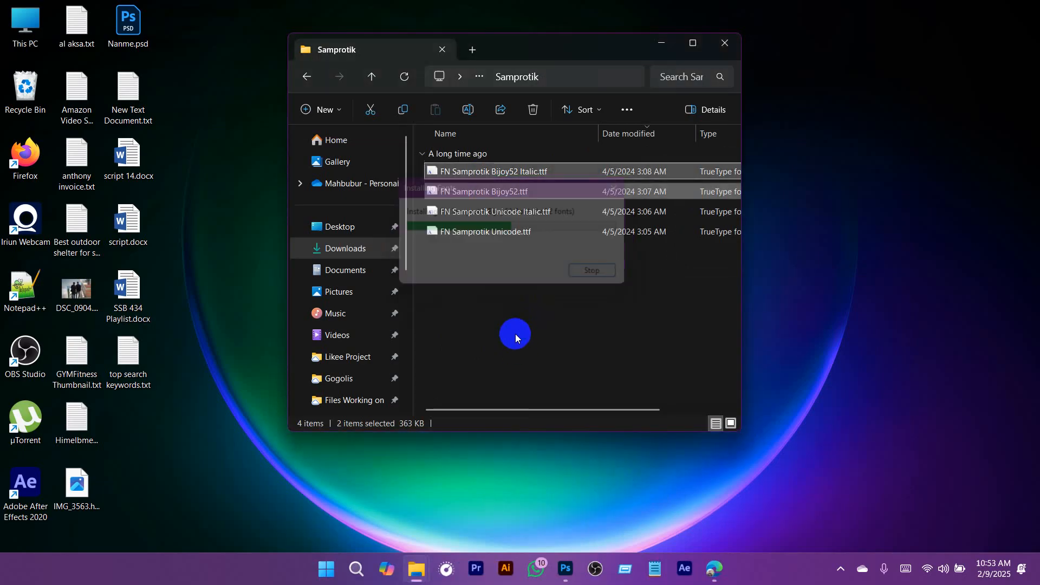
- Deselect the installed font files, return to the lipighor.com font page, request its download and view the donation payment details before dismissing them
drag(521, 293, 523, 212)
click(554, 324)
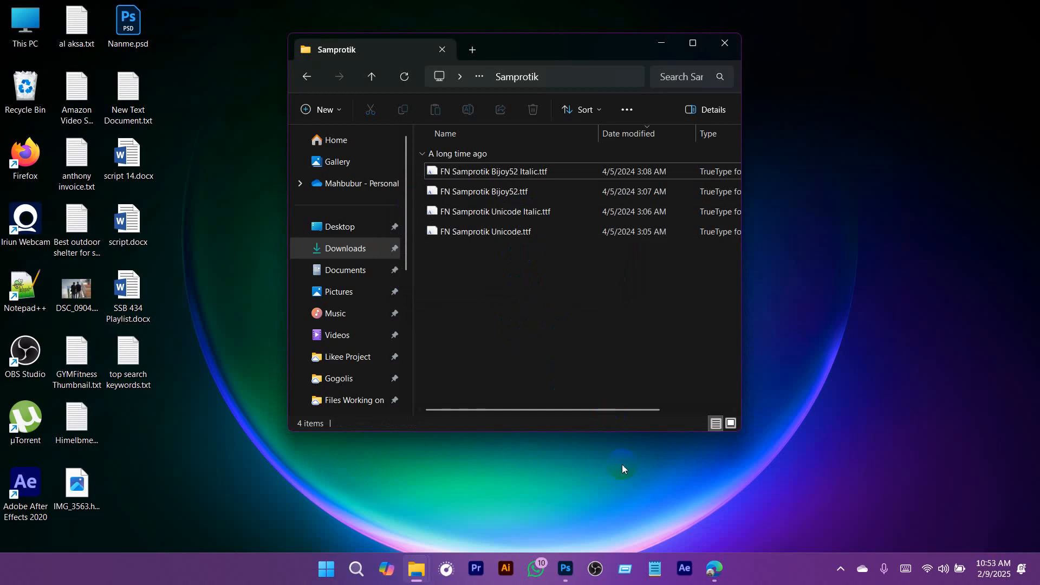
click(713, 571)
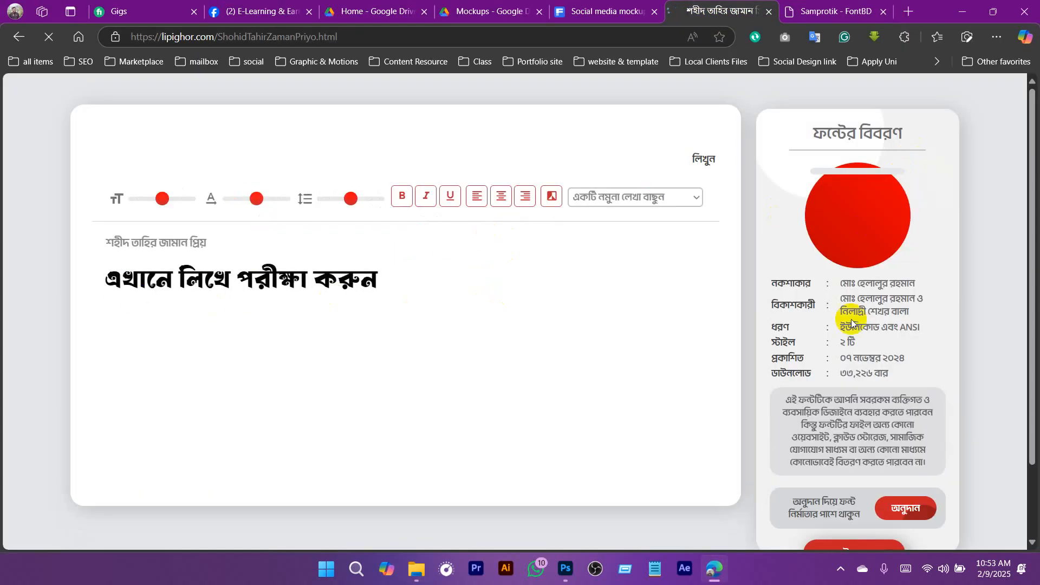
scroll(858, 379, down, 2)
click(854, 464)
click(449, 366)
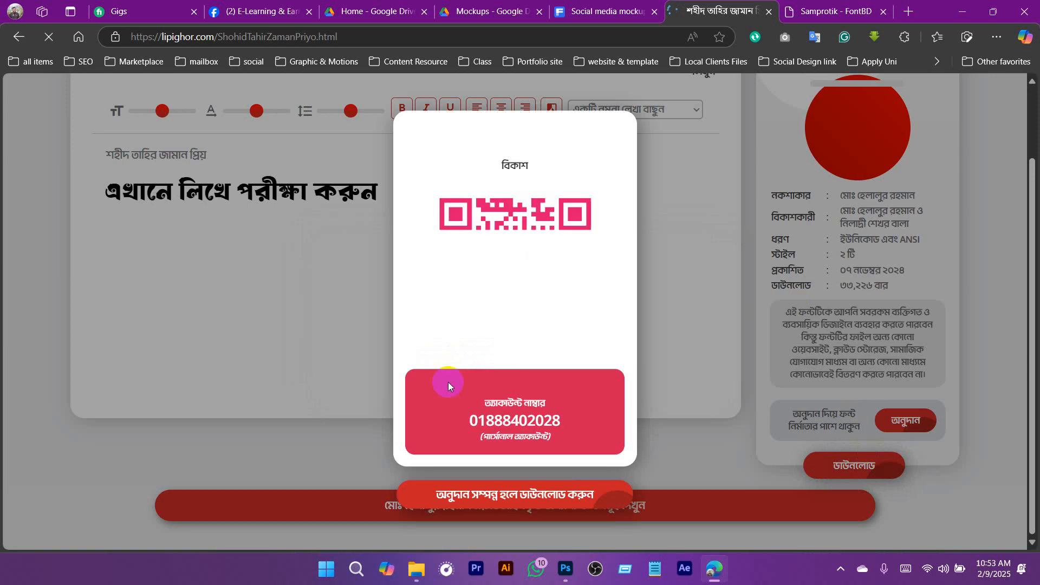
scroll(564, 315, up, 1)
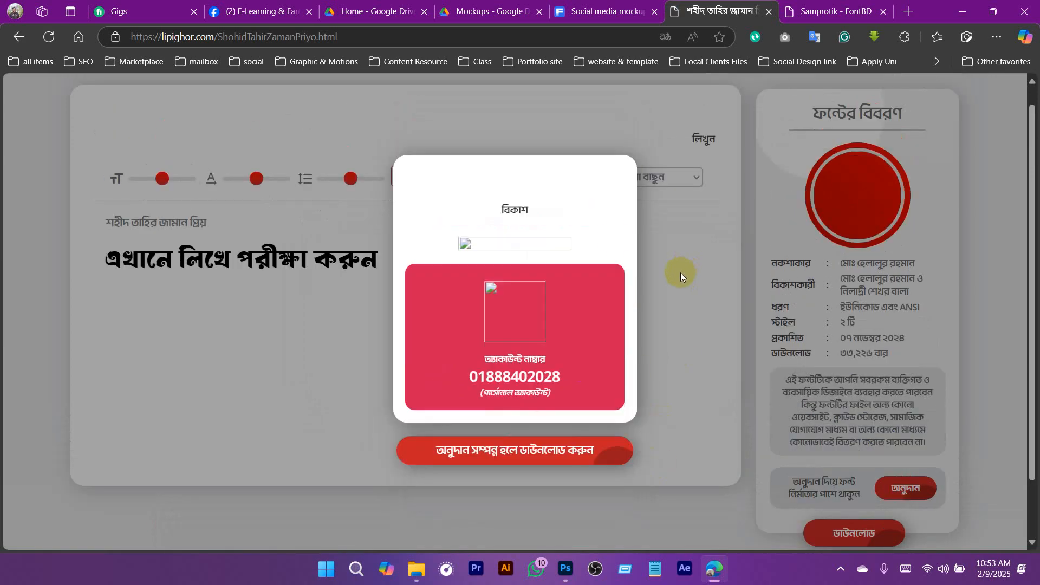
click(688, 336)
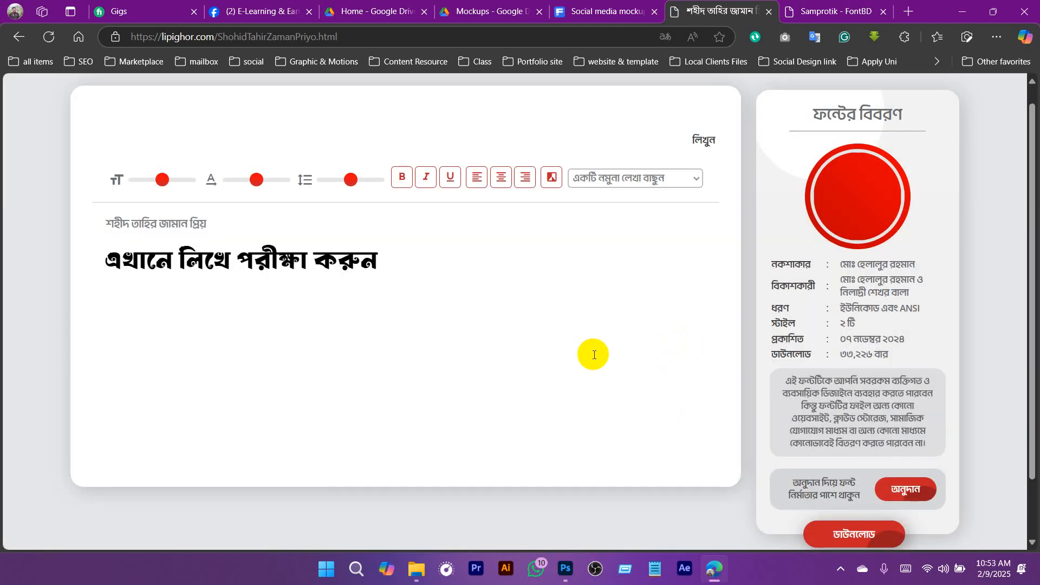
- Reopen the font's download prompt and highlight the option to decline donating, আমি আগ্রহী নই
scroll(865, 470, down, 1)
click(844, 465)
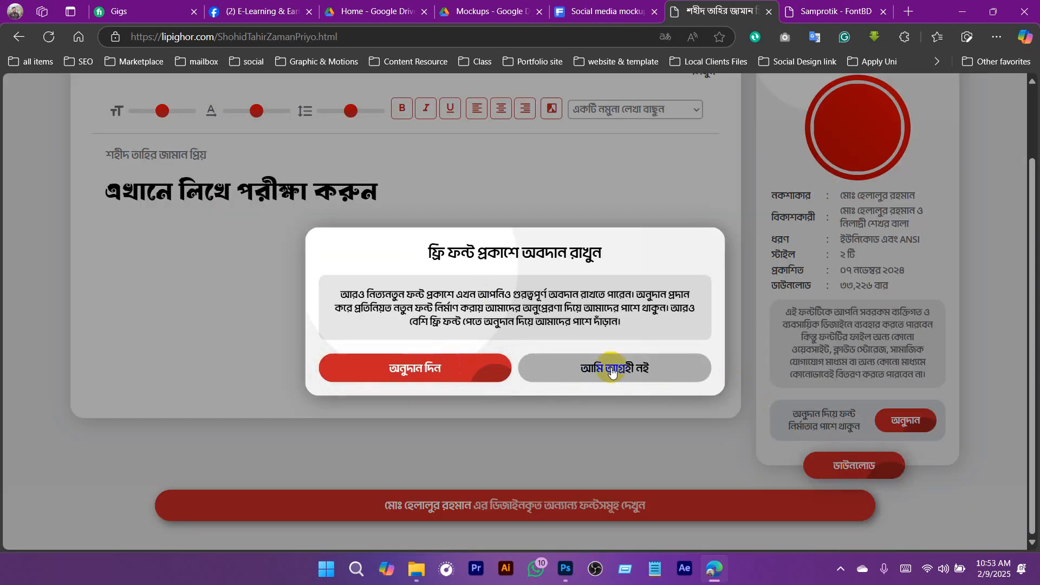
drag(611, 367, 621, 370)
click(665, 367)
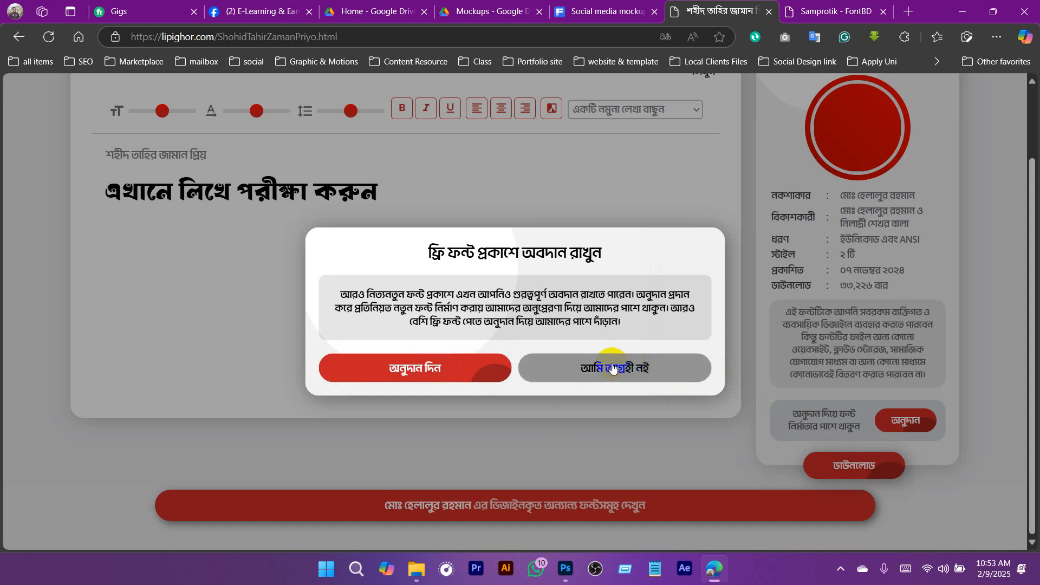
drag(612, 368, 599, 378)
click(605, 370)
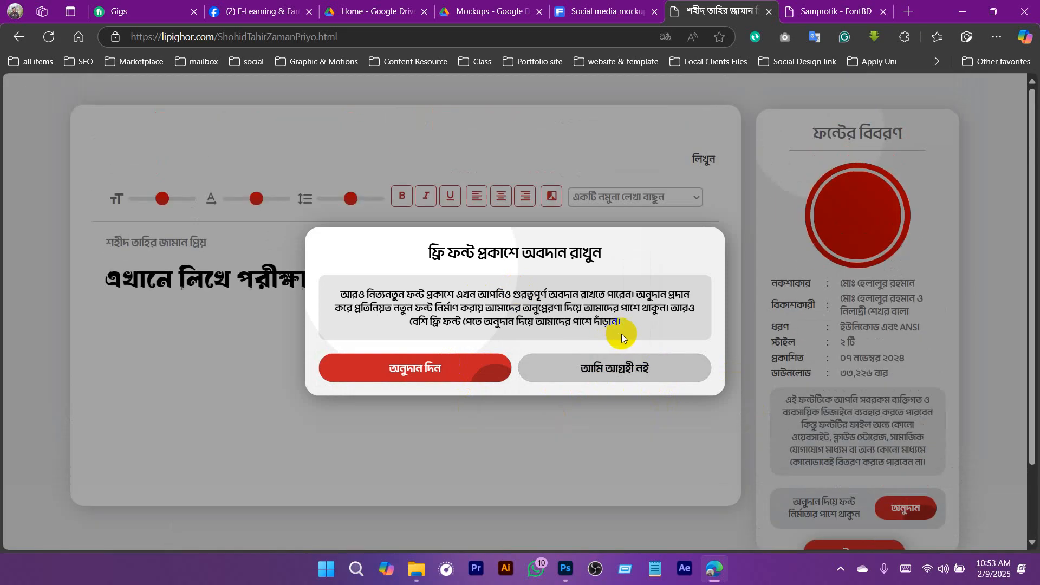
triple_click(628, 372)
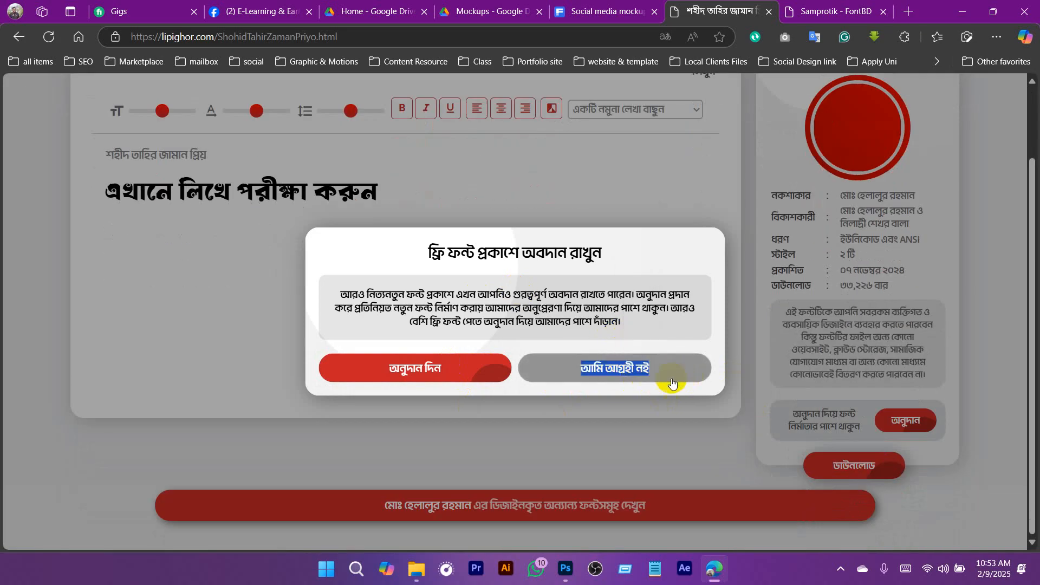
- View the donation details once more, dismiss them and go back to the free font list on lipighor.com
click(458, 374)
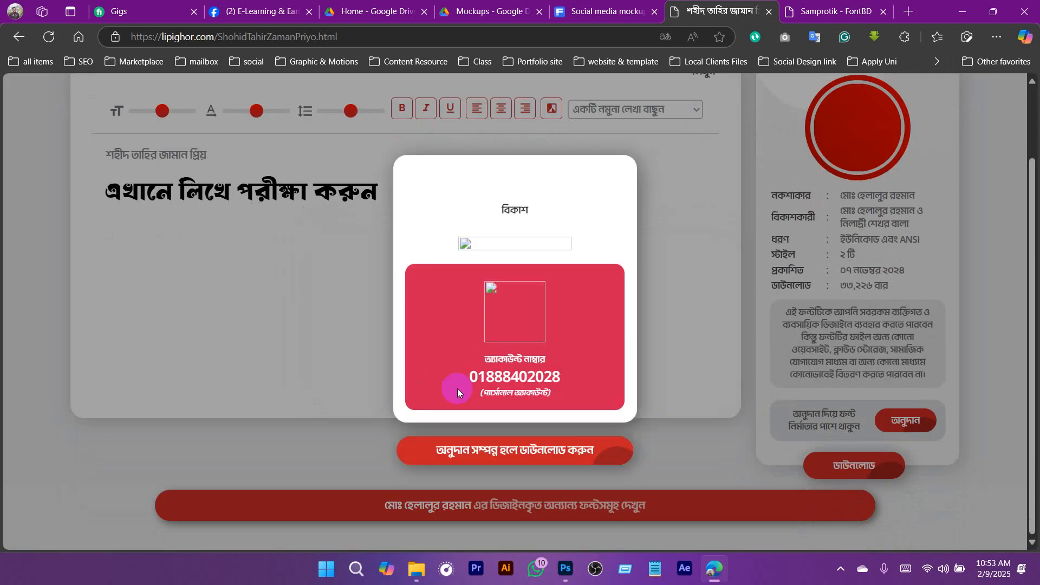
click(676, 424)
scroll(452, 195, up, 2)
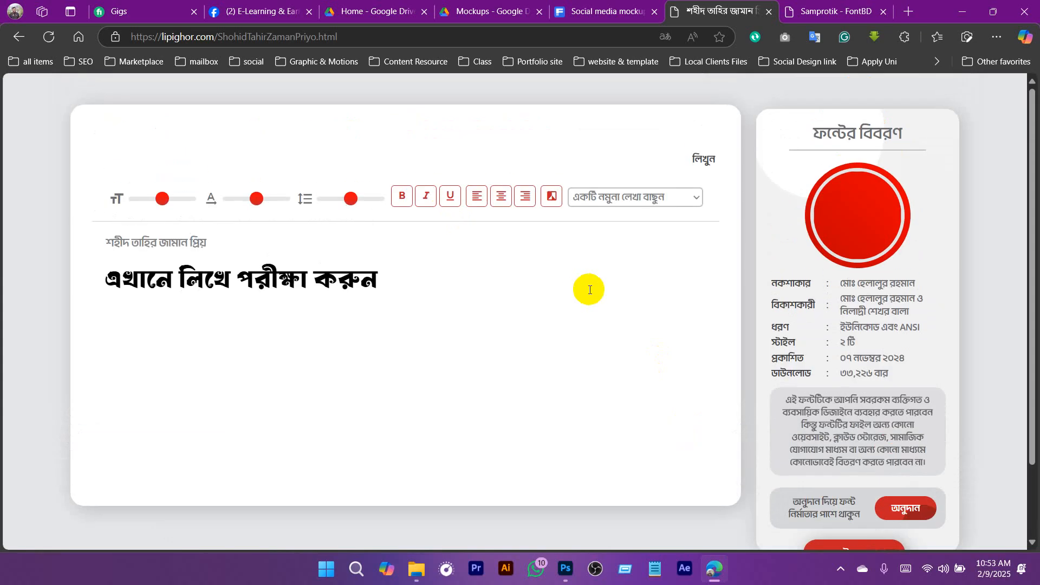
click(18, 39)
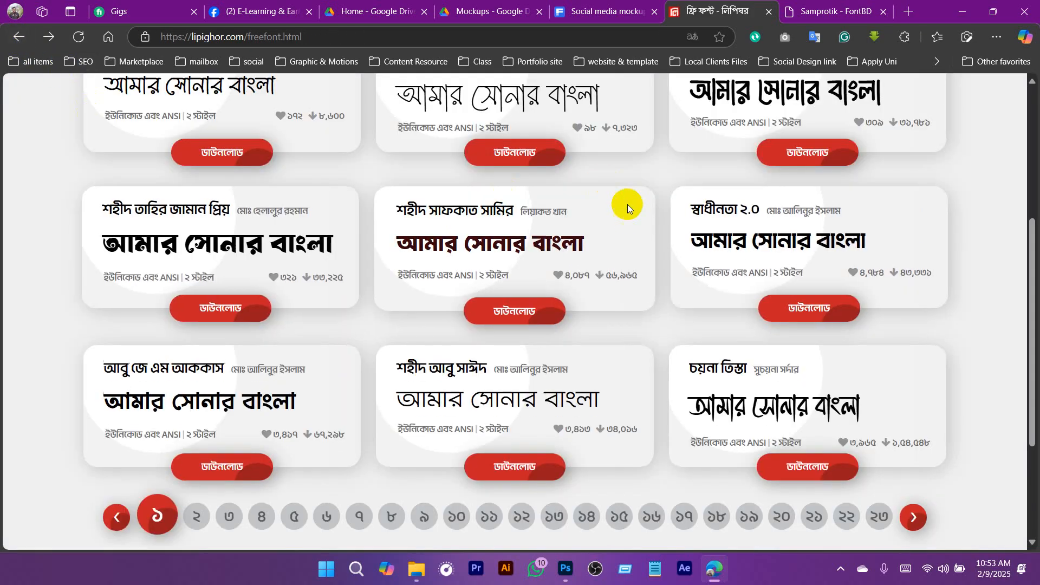
click(499, 328)
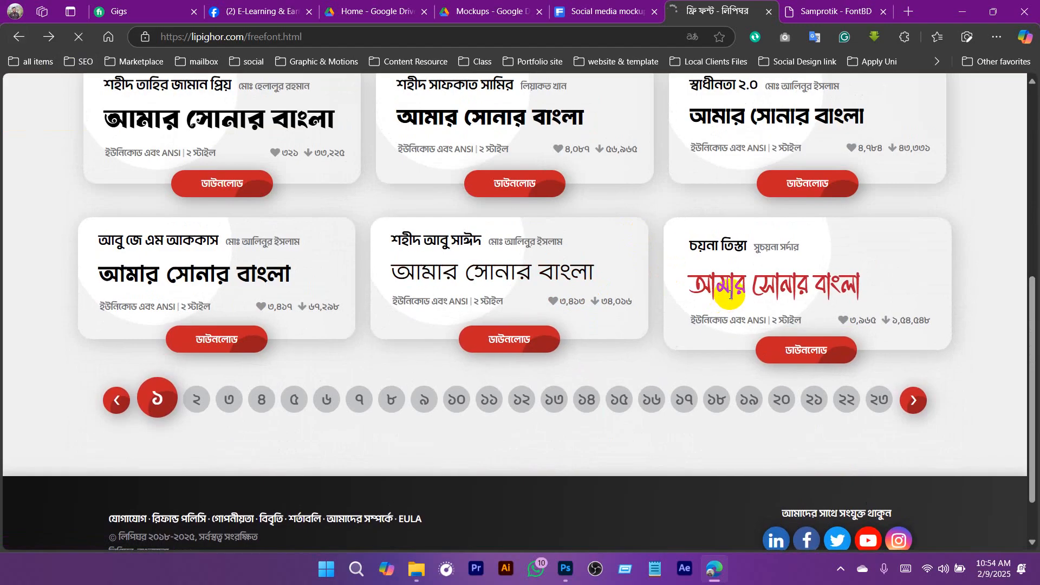
click(837, 12)
click(710, 13)
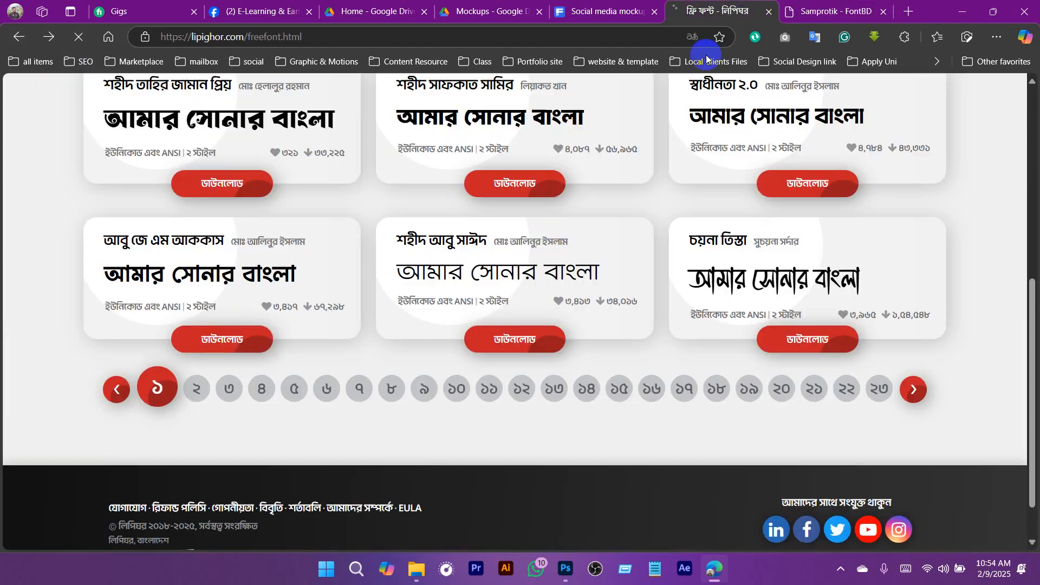
click(565, 569)
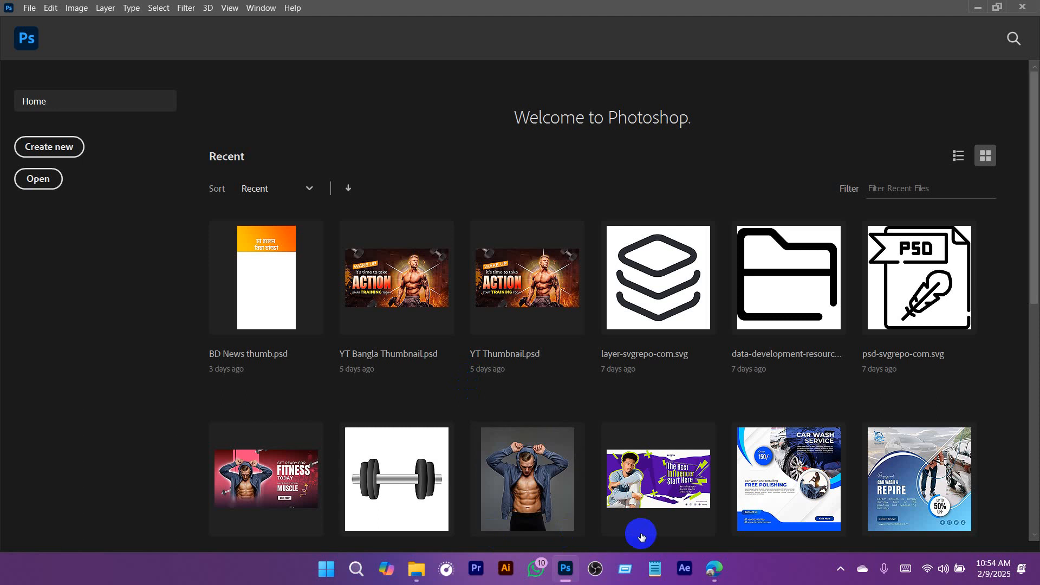
- Switch to the browser's Facebook tab and open the Batch -1 A (GD) group chat with its conversation options
click(714, 569)
click(258, 11)
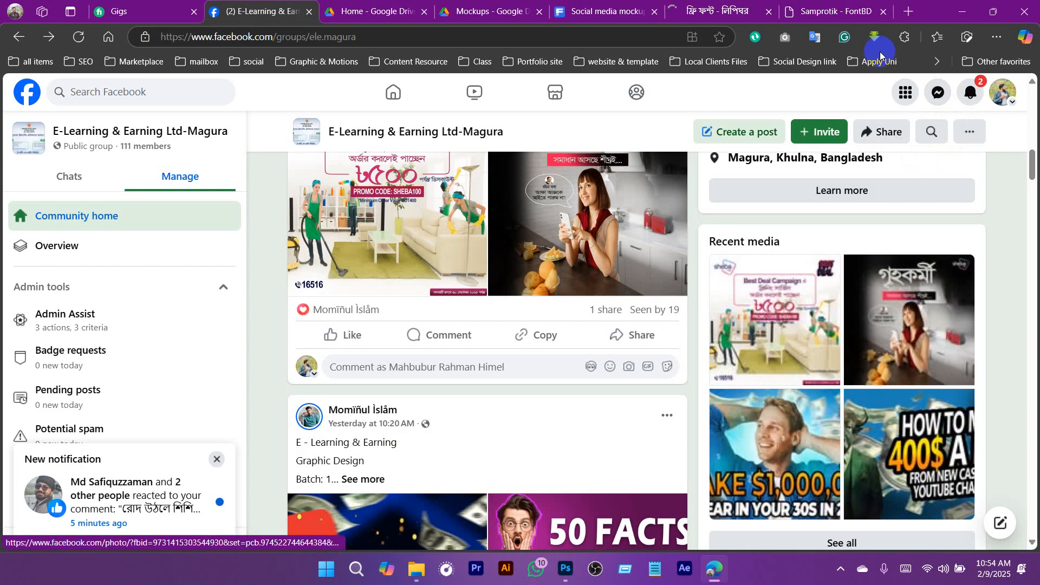
click(938, 92)
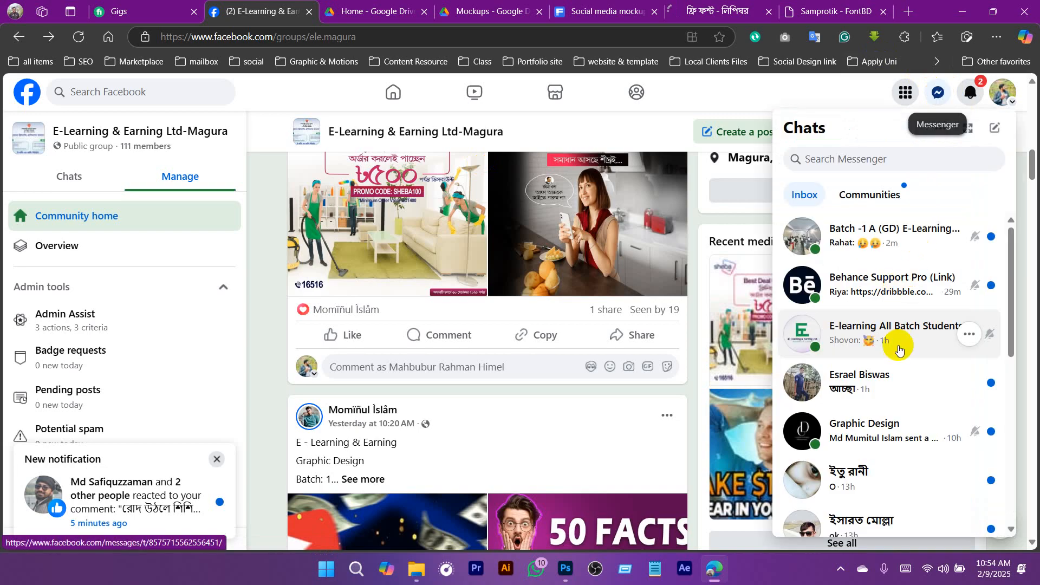
click(888, 237)
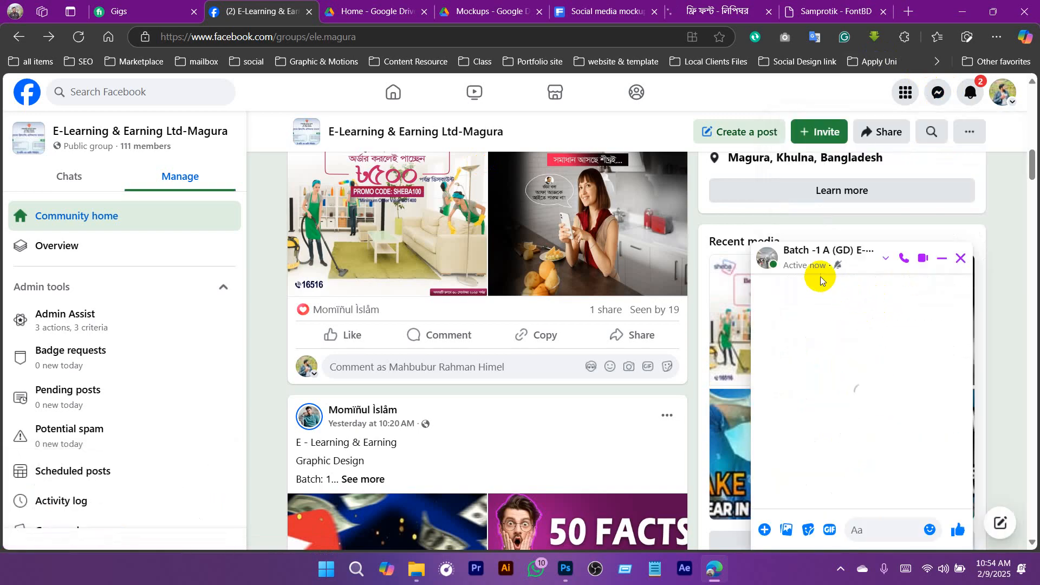
click(830, 255)
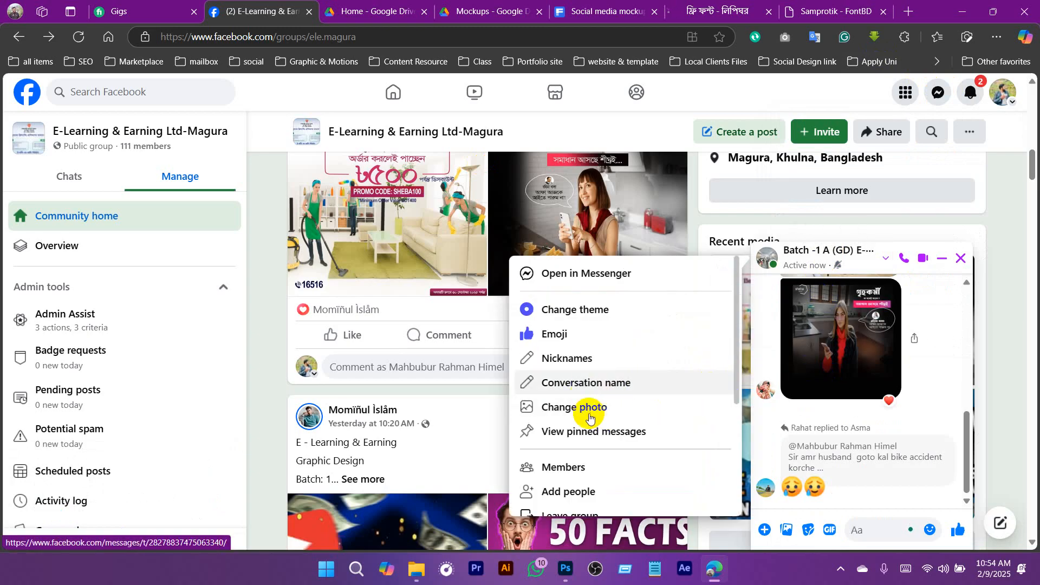
- Examine the older messages and shared images in the Batch -1 A (GD) group chat
scroll(599, 429, down, 1)
scroll(600, 429, down, 1)
scroll(889, 424, up, 5)
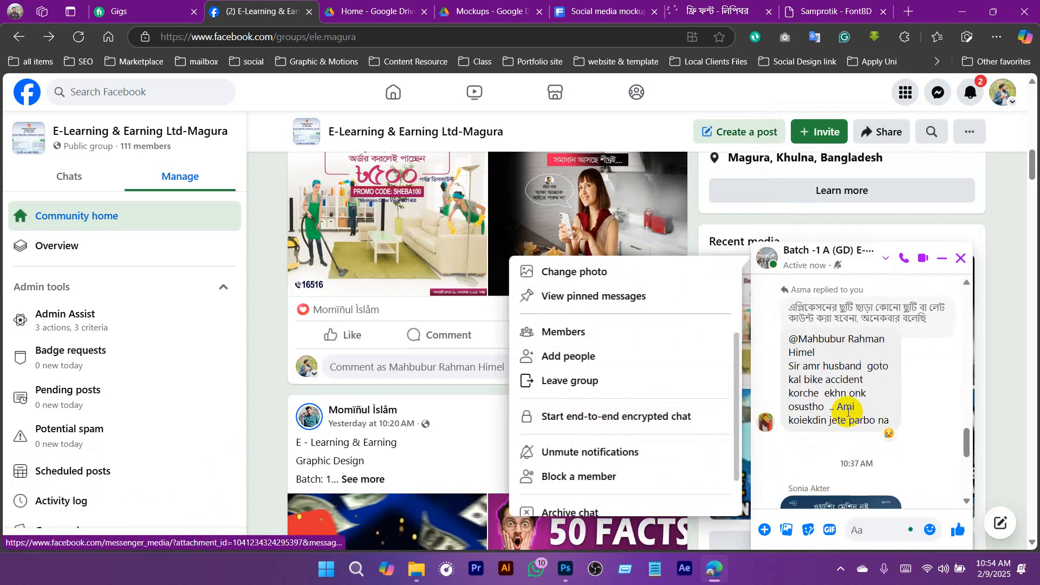
scroll(872, 400, up, 5)
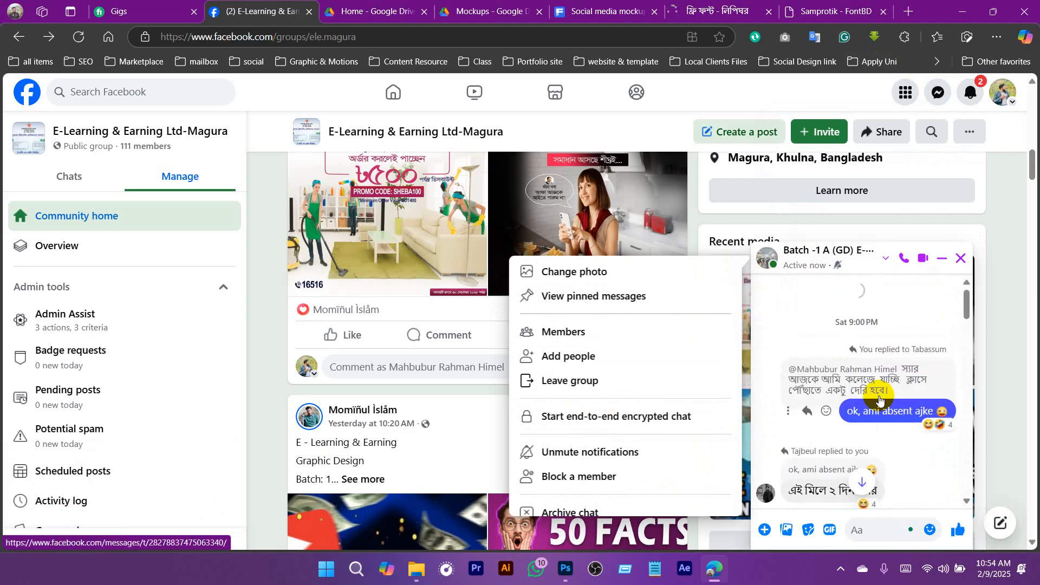
scroll(881, 430, up, 6)
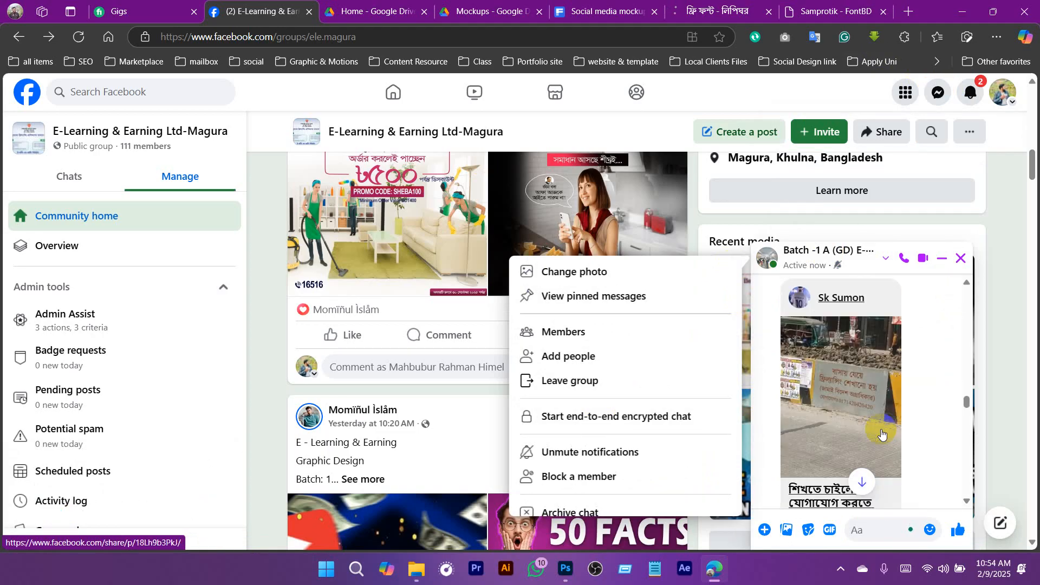
scroll(888, 412, up, 10)
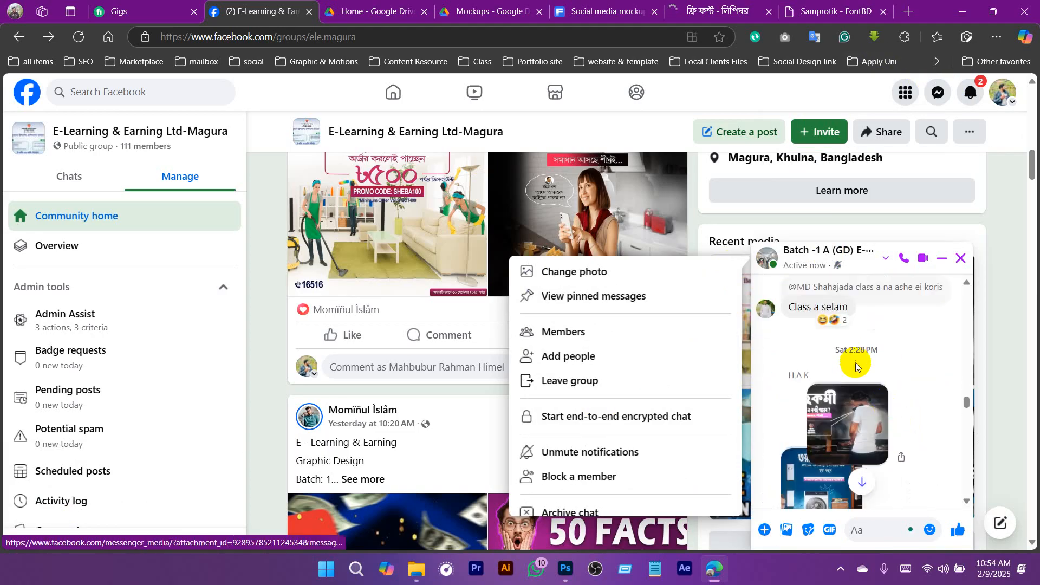
scroll(877, 399, up, 8)
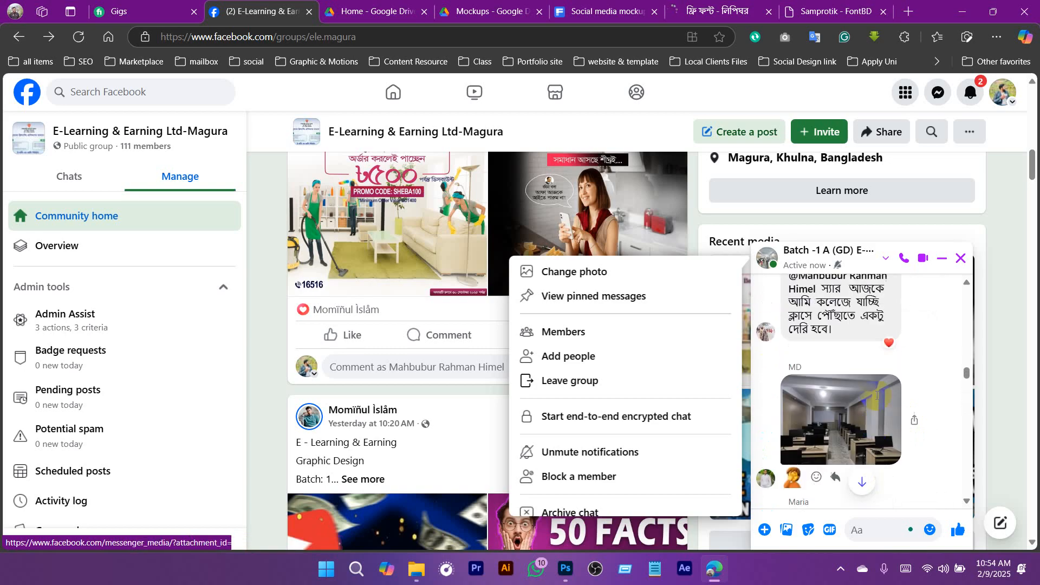
scroll(877, 399, up, 10)
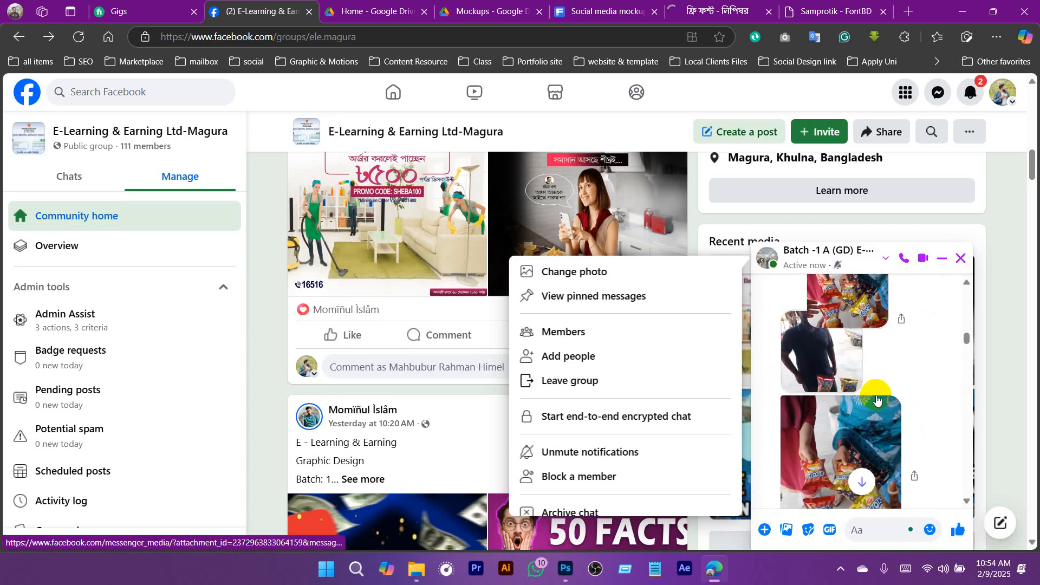
scroll(877, 399, up, 10)
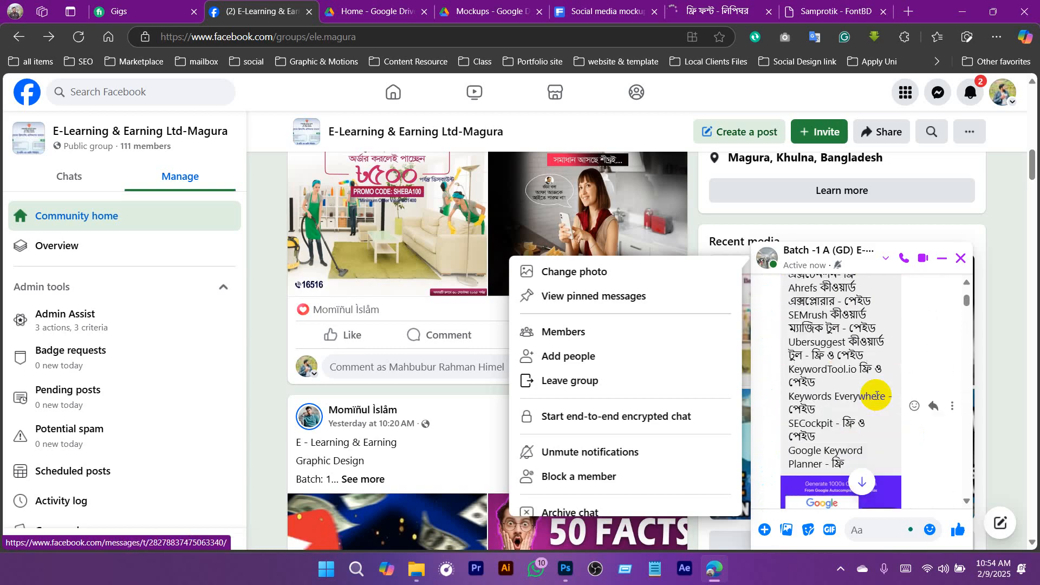
scroll(874, 408, up, 10)
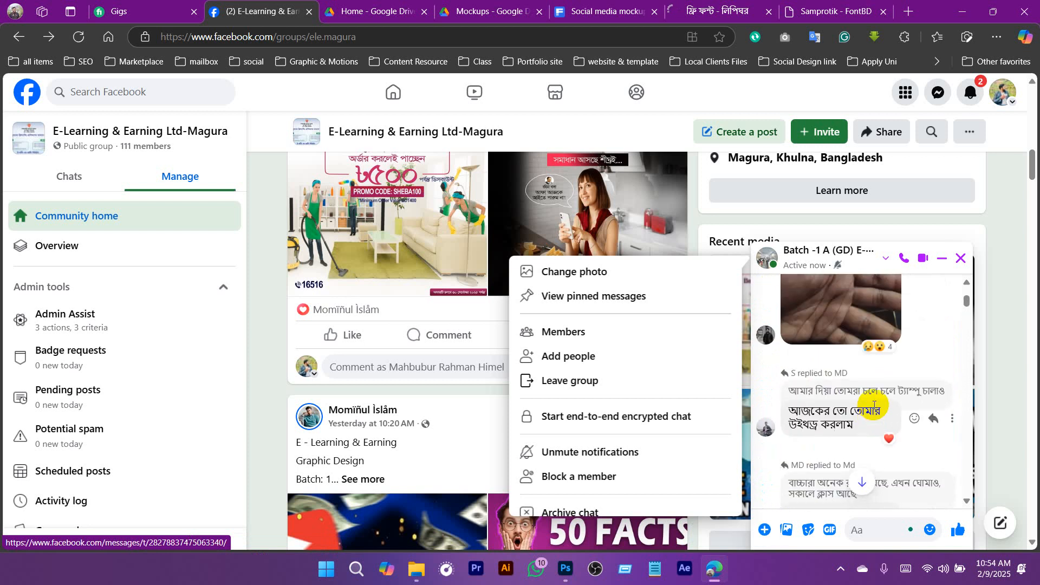
scroll(874, 409, up, 10)
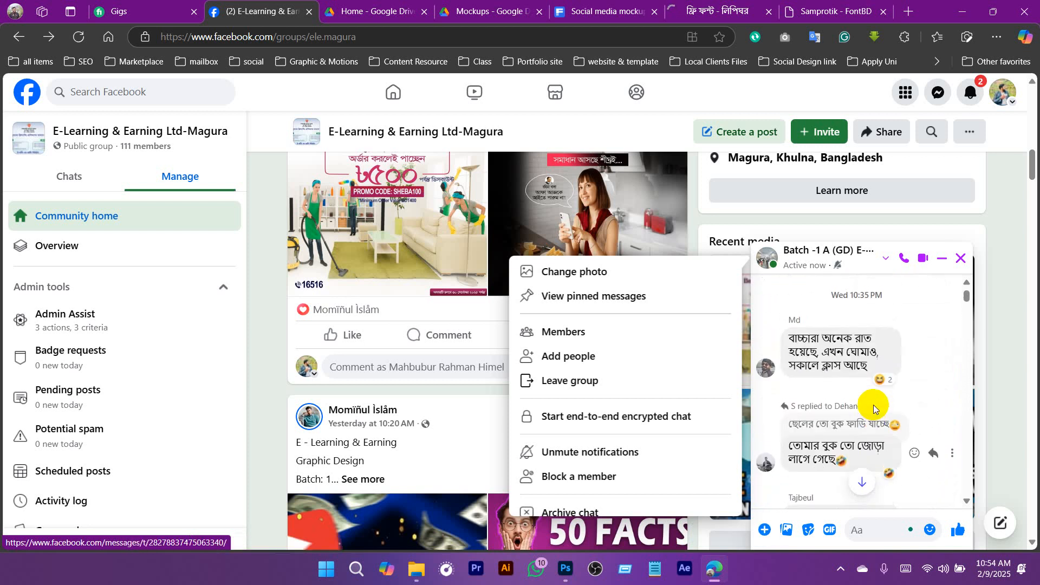
scroll(874, 409, up, 5)
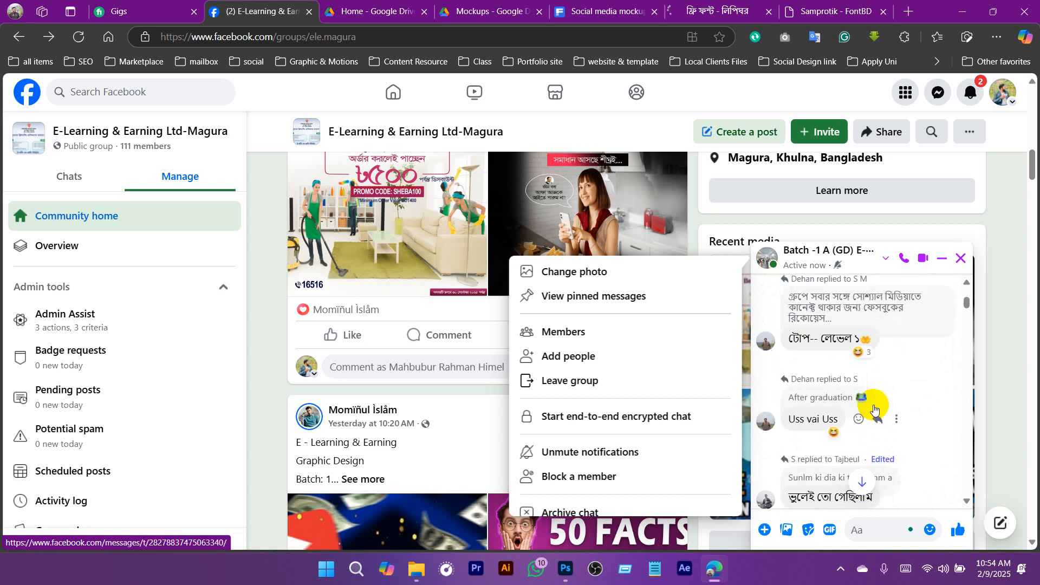
- Search Google in a new tab for "sheba ad banner" and show the image results
click(910, 11)
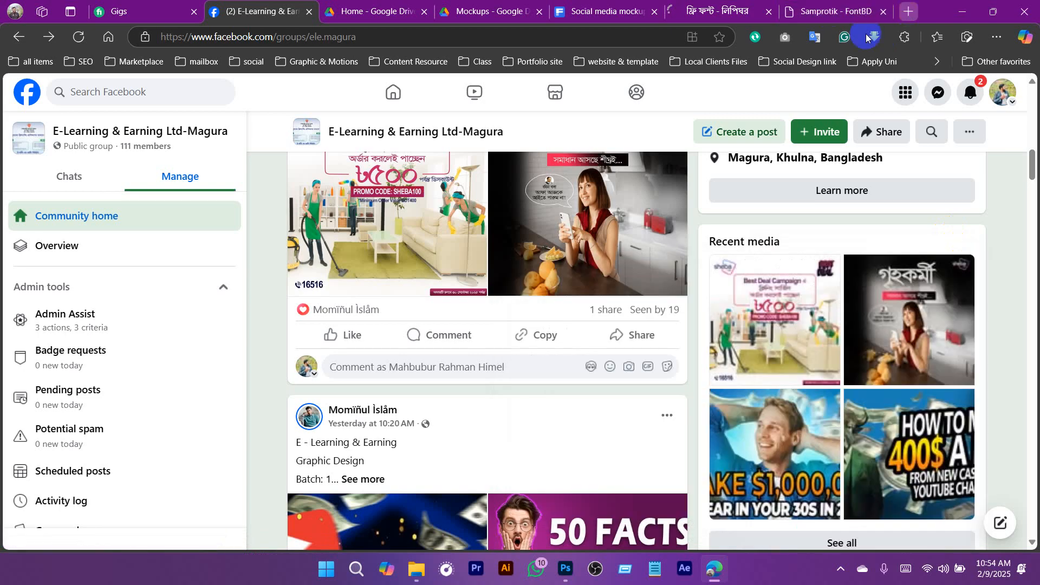
text(sh)
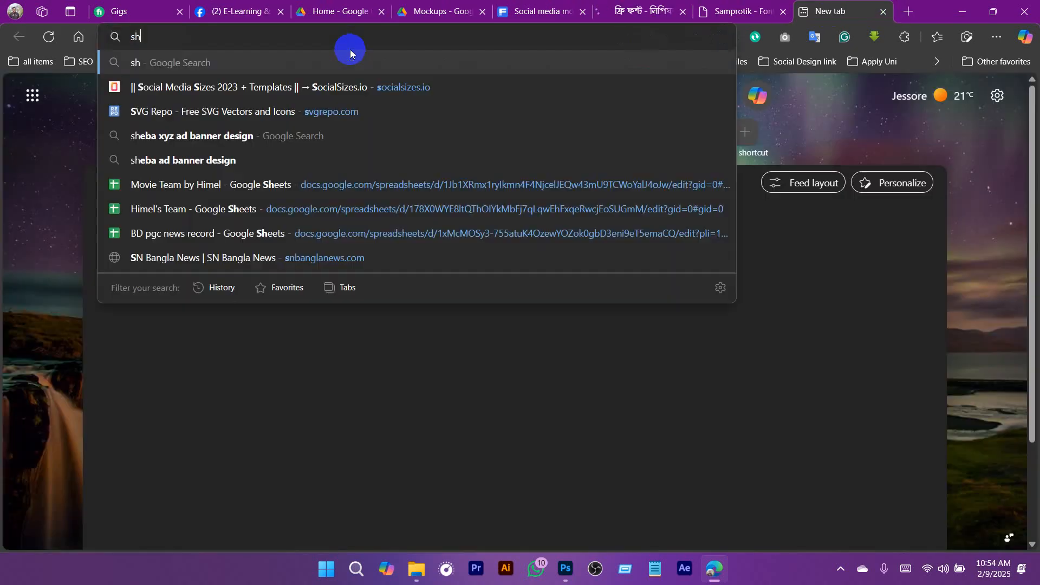
text(eba ad banner)
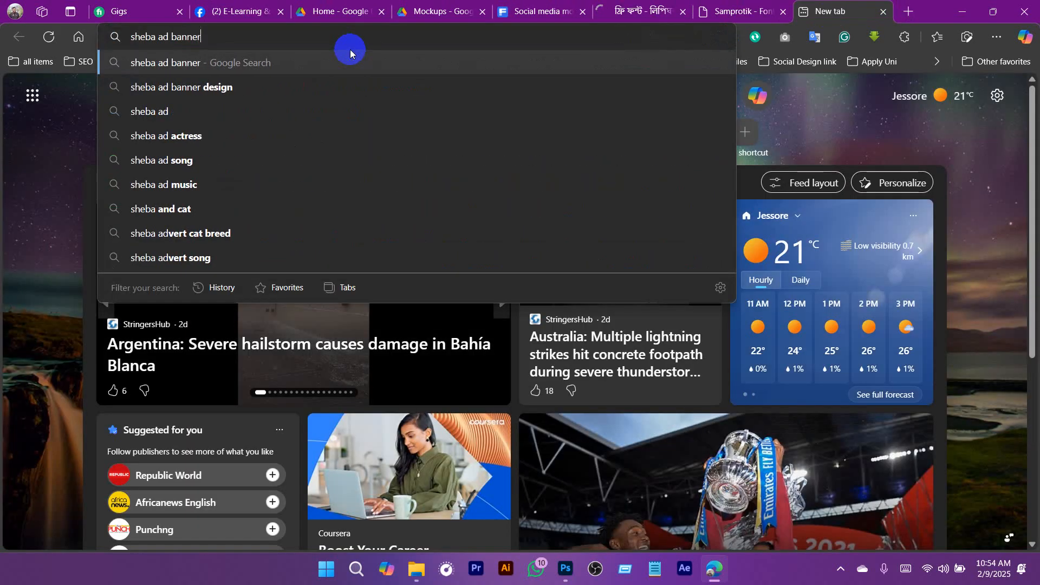
key(Return)
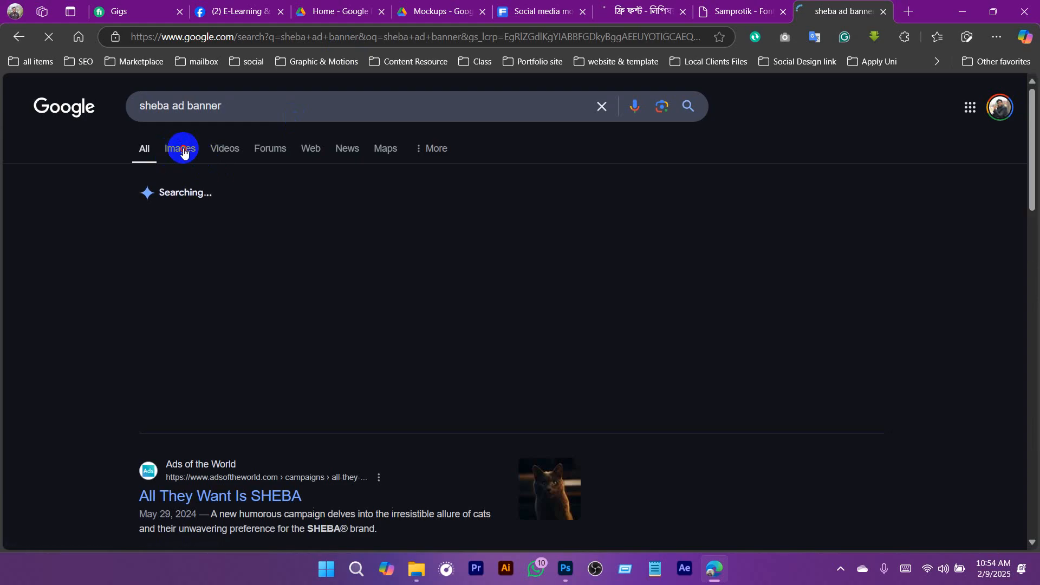
click(191, 148)
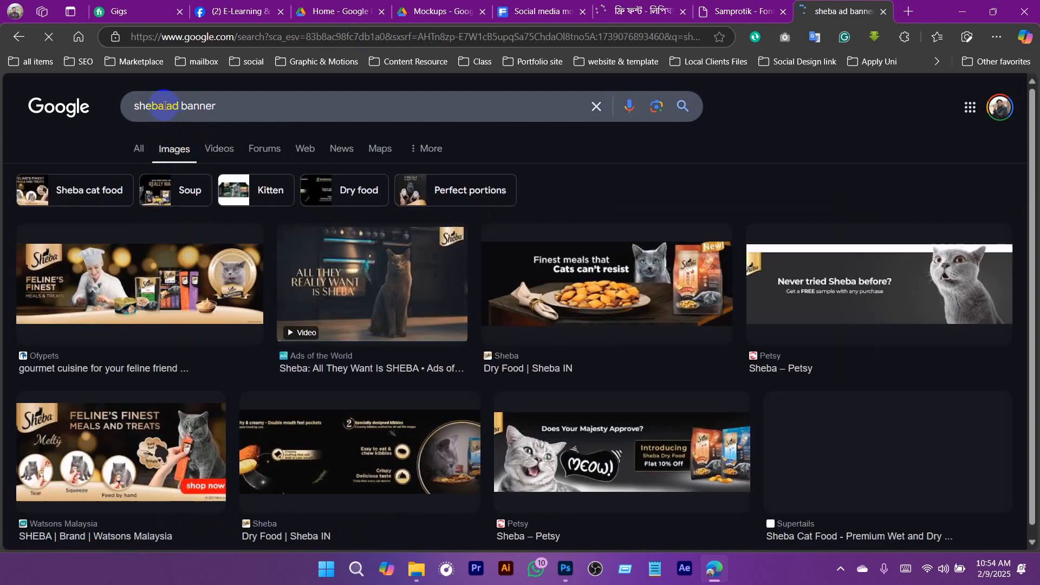
- Refine the image search to "sheba xyz ad banner" and browse the results
click(167, 105)
text(xy)
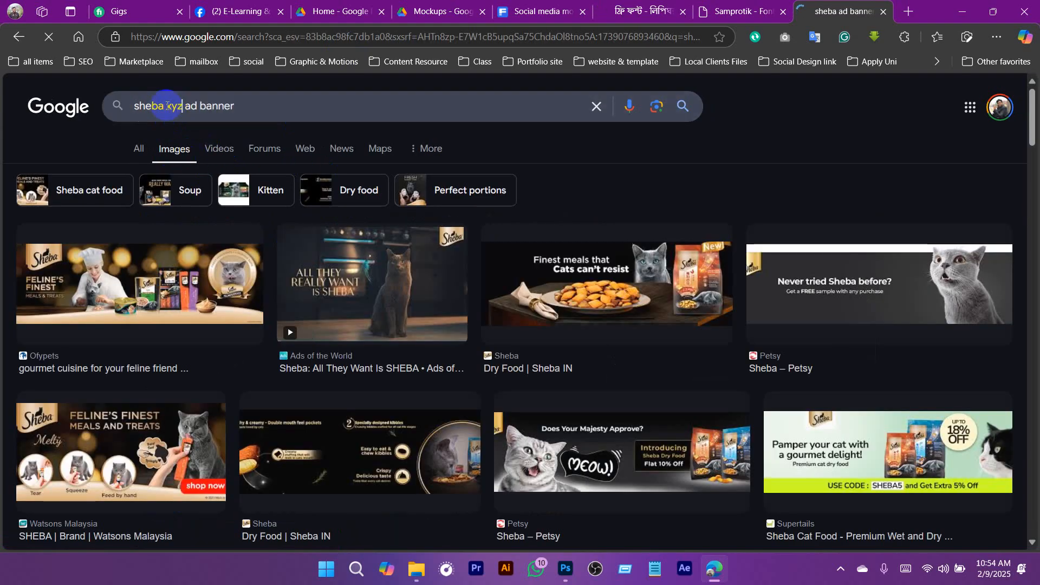
text(z)
key(Return)
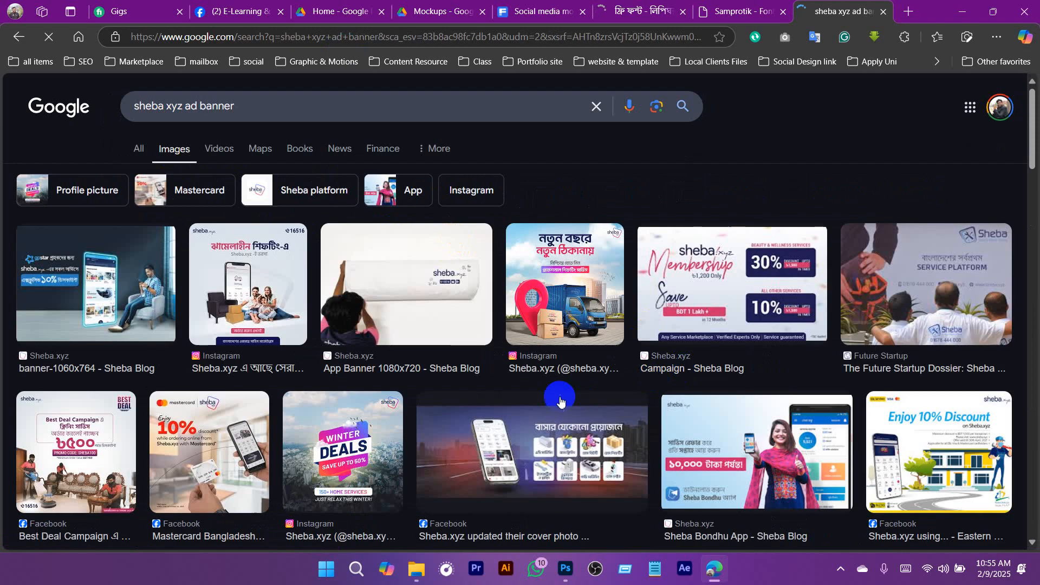
scroll(265, 338, down, 1)
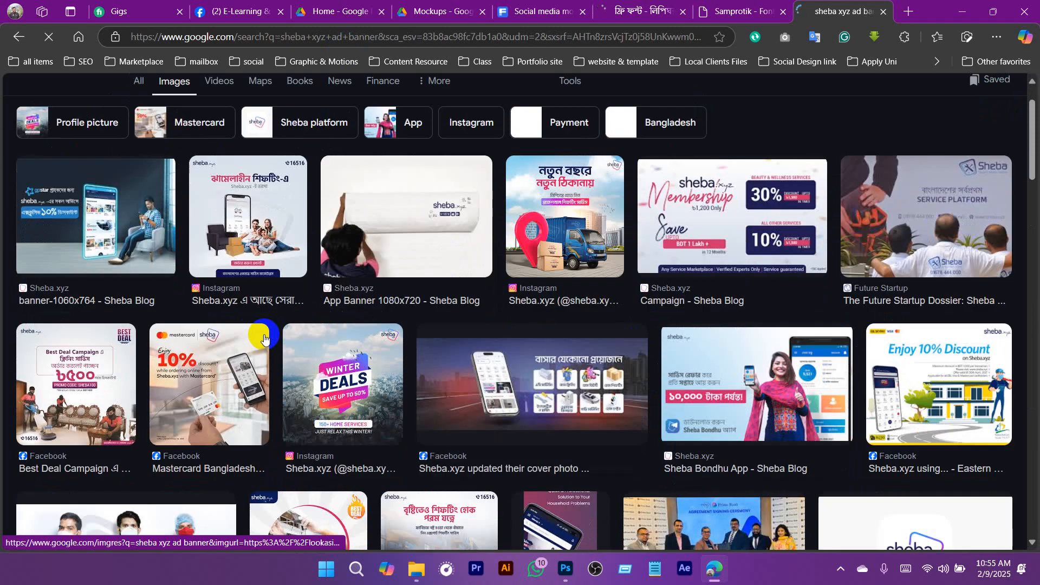
scroll(334, 378, down, 3)
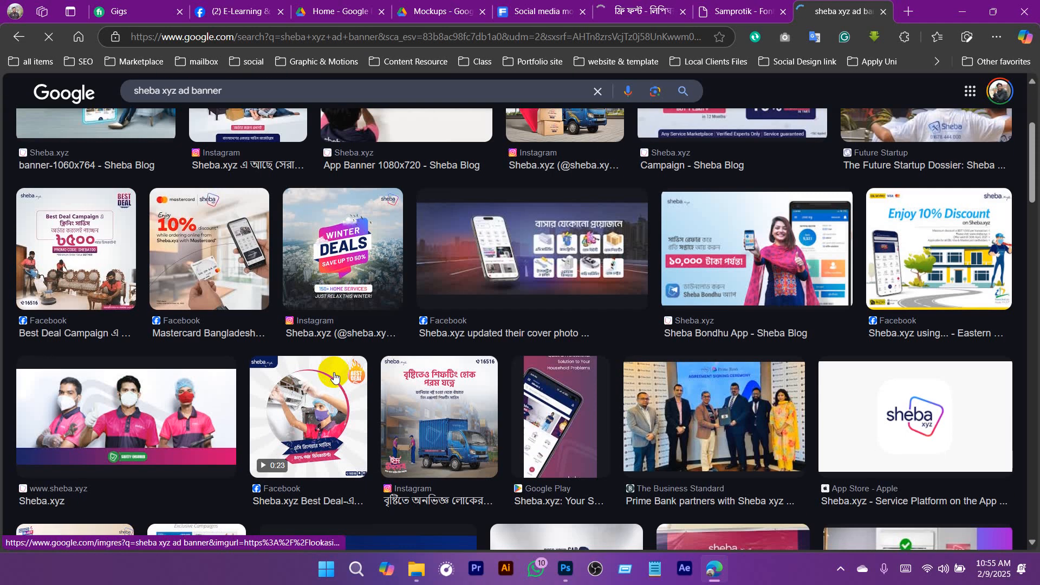
scroll(334, 377, up, 3)
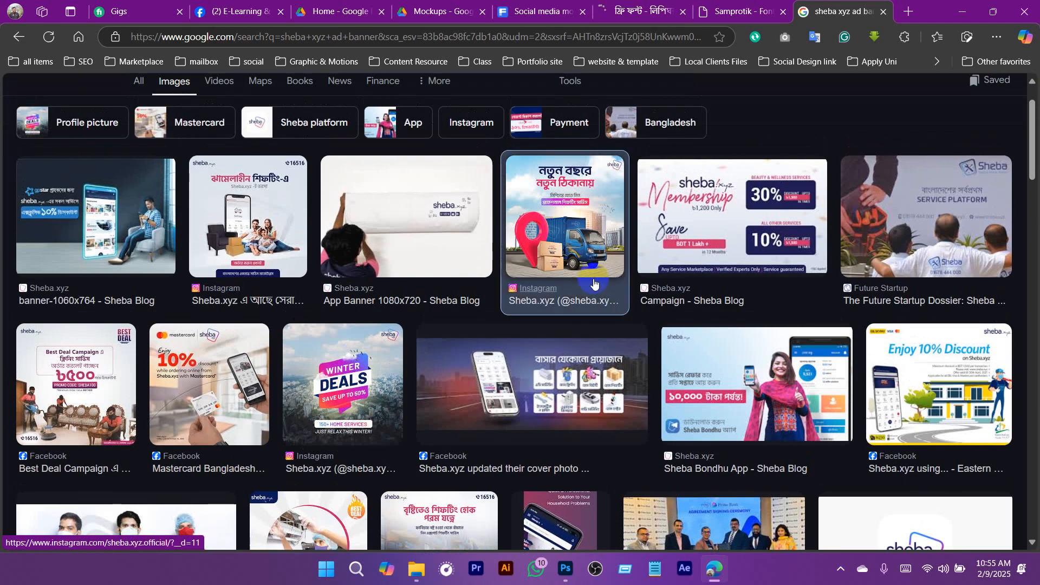
- Preview the Sheba.xyz Instagram banner with the blue truck and red location pin, and copy its image
click(571, 270)
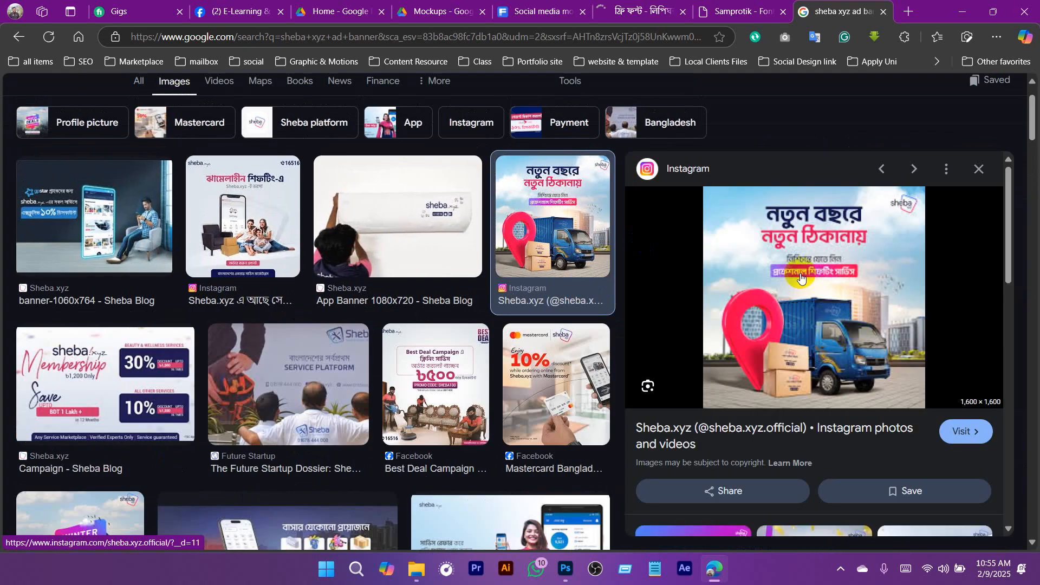
right_click(780, 228)
click(823, 302)
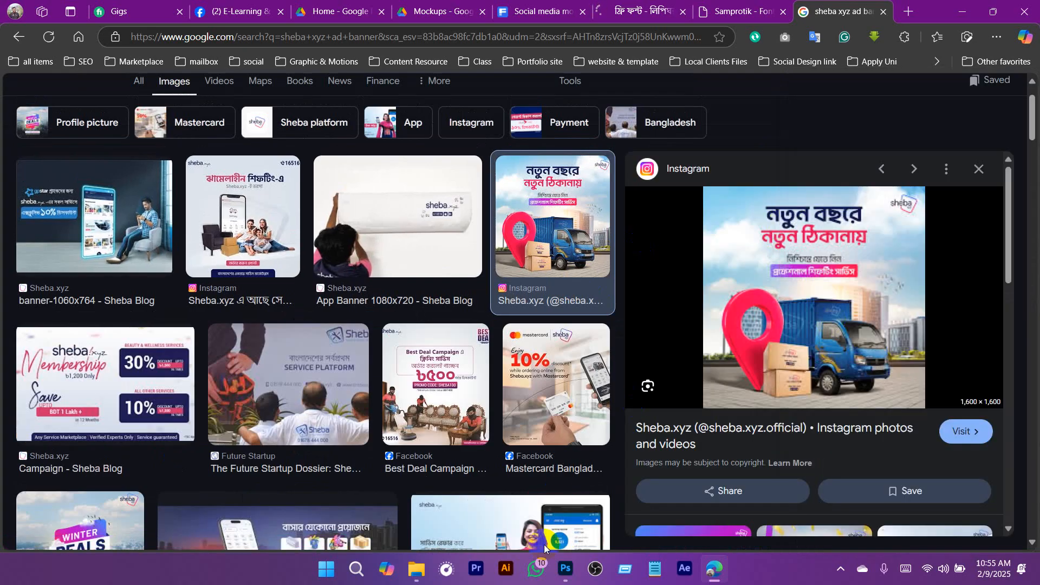
- Switch to Photoshop and create a new 1500 x 1500 px document at 72 ppi named SM Banner
click(565, 569)
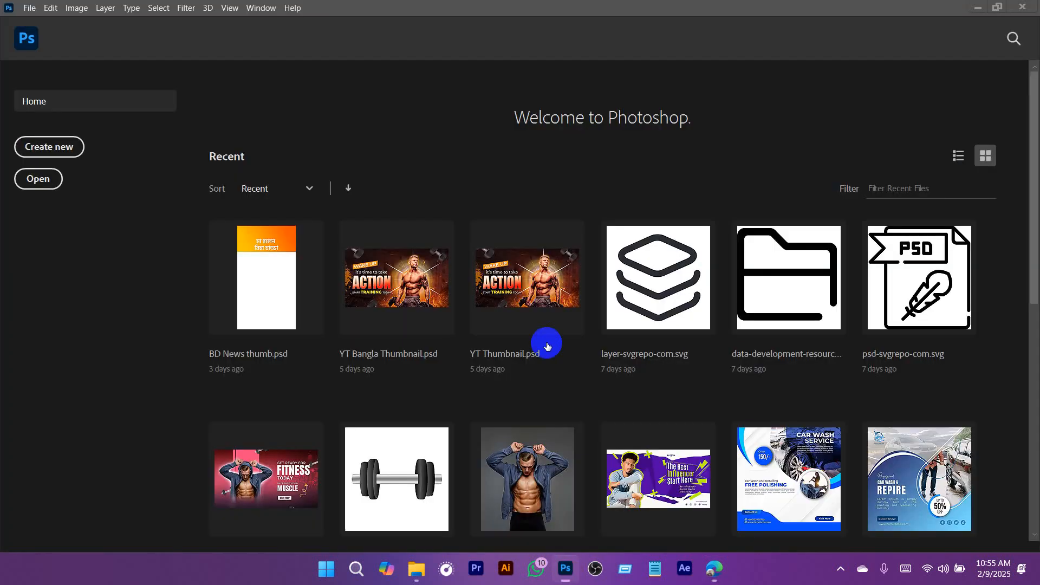
click(29, 8)
click(43, 20)
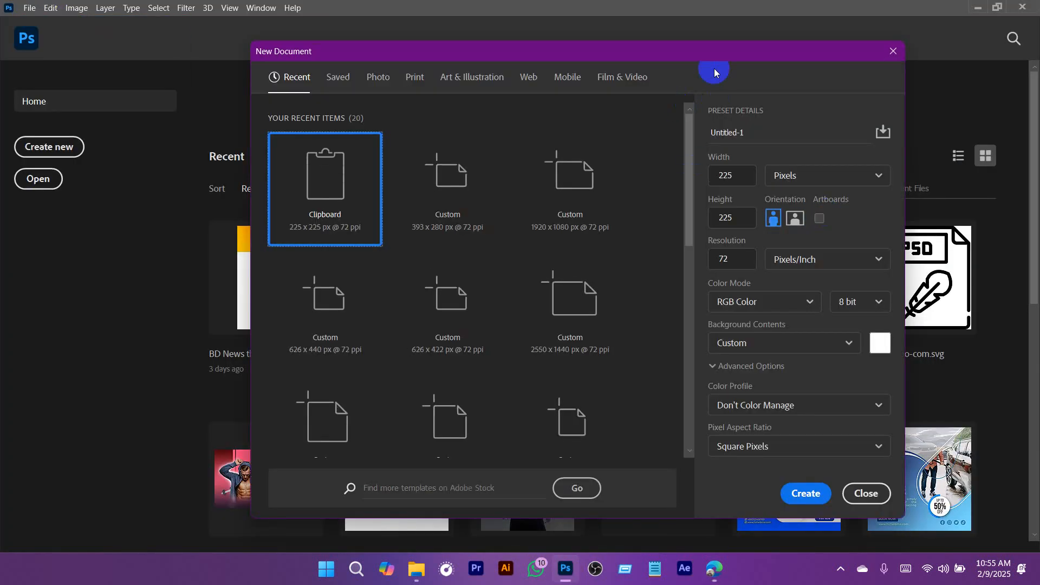
drag(720, 55, 681, 43)
drag(751, 119, 648, 126)
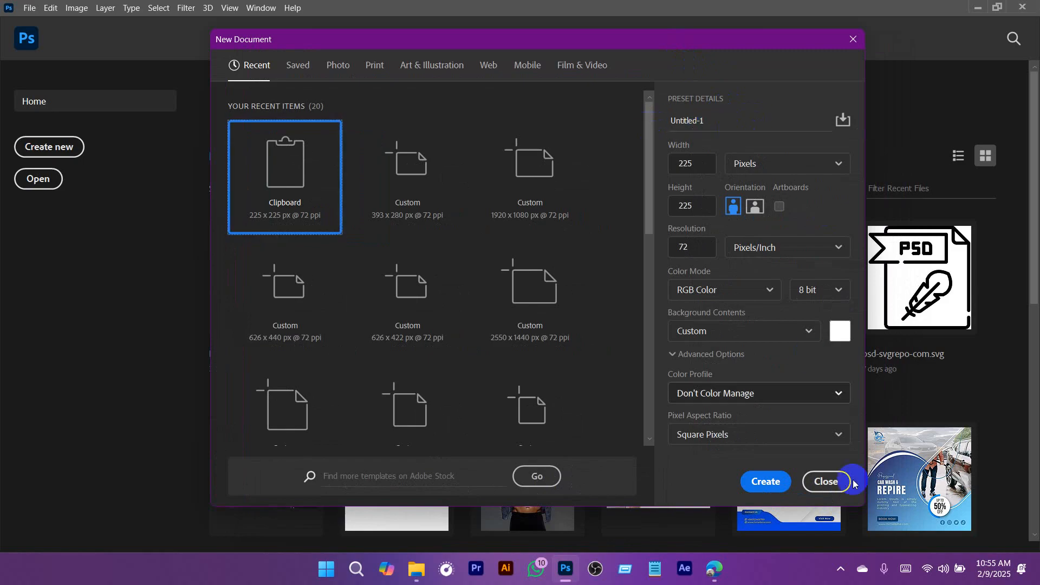
click(840, 569)
click(720, 162)
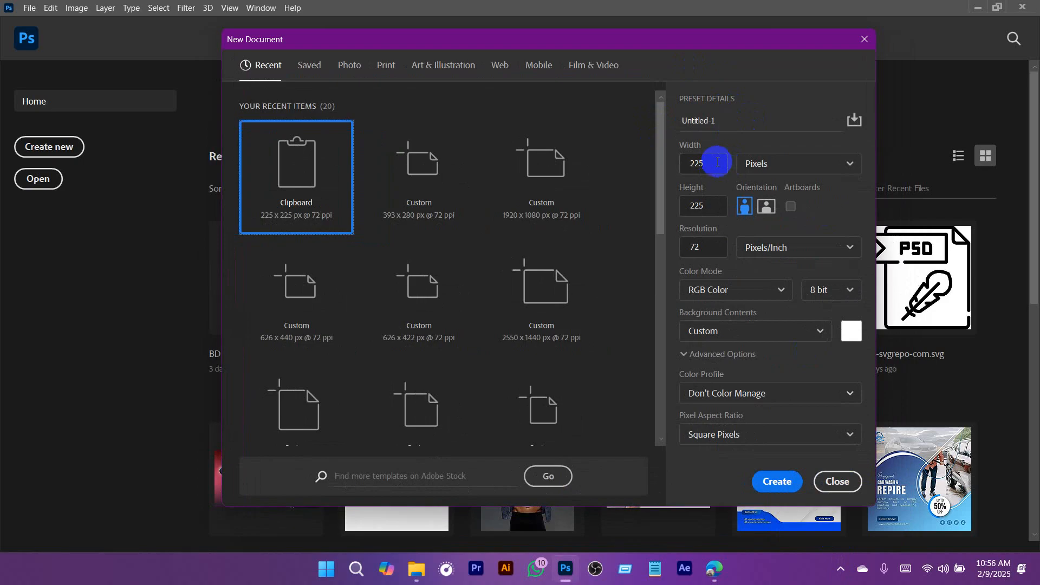
drag(720, 162, 677, 168)
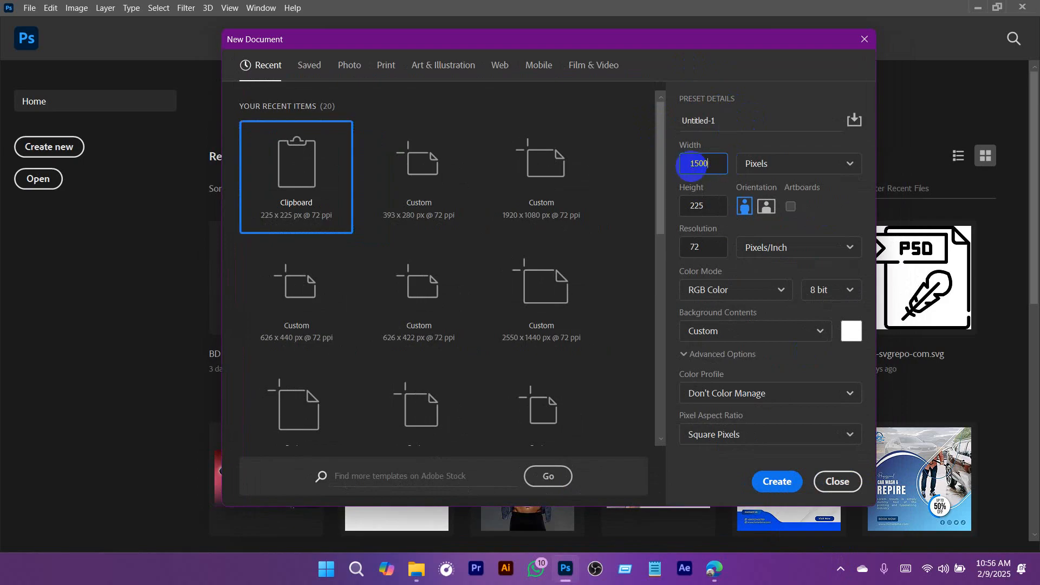
drag(718, 207, 674, 208)
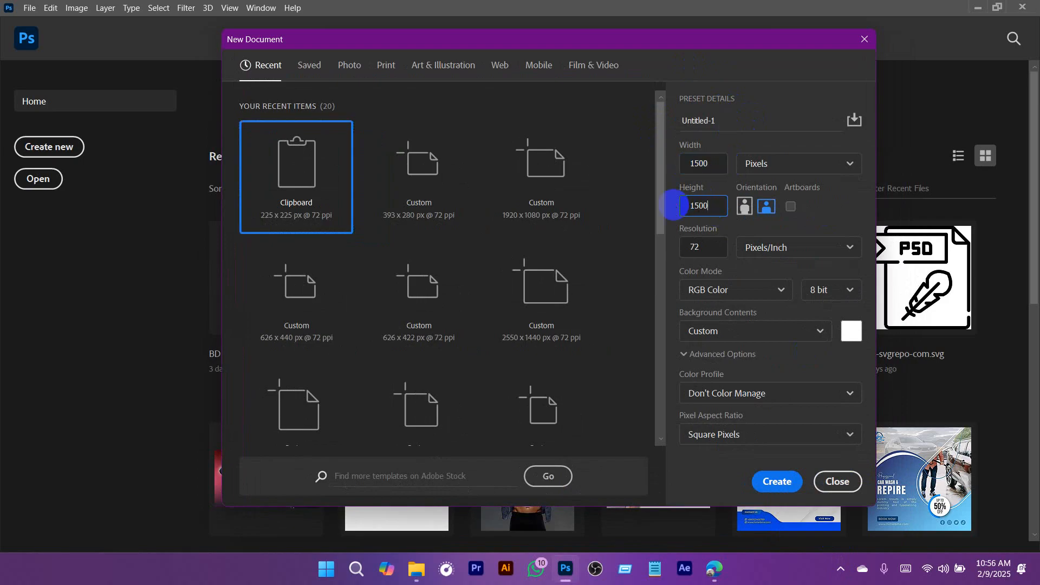
text(1500)
drag(723, 120, 653, 114)
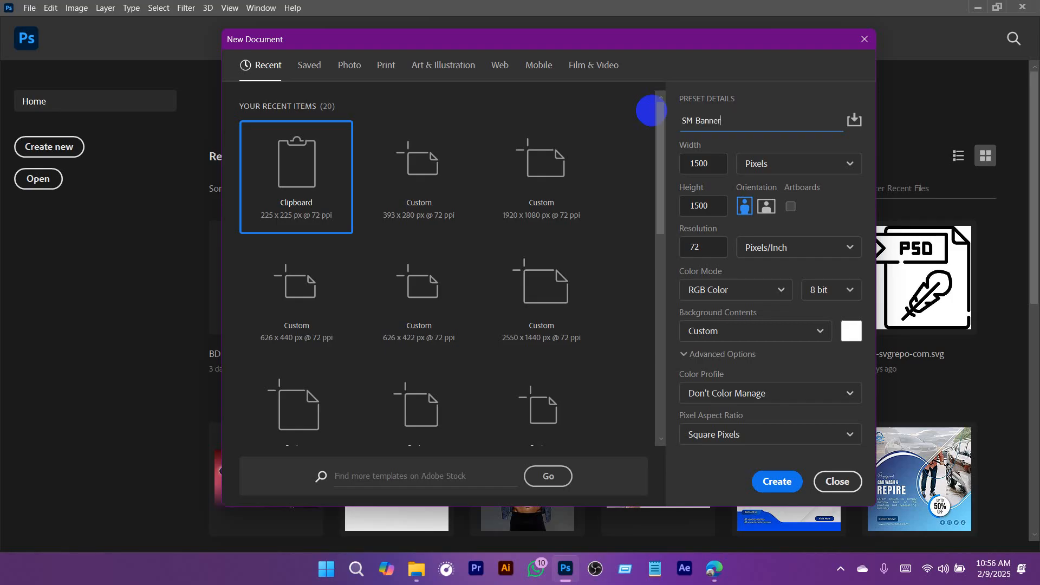
click(775, 481)
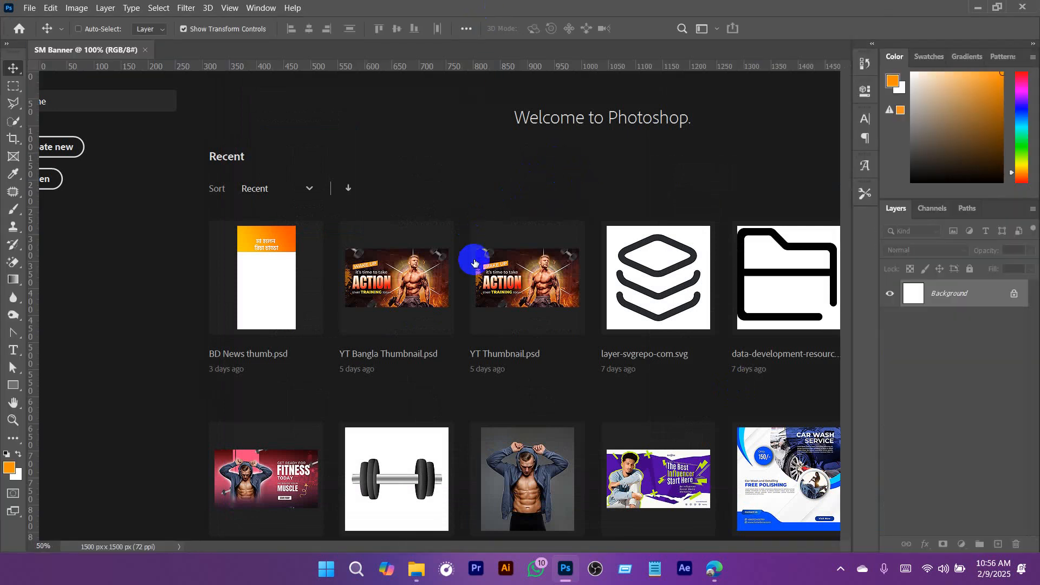
- Paste the copied banner scaled to about 667% so it fills the canvas, and hide its layer
key(ctrl+v)
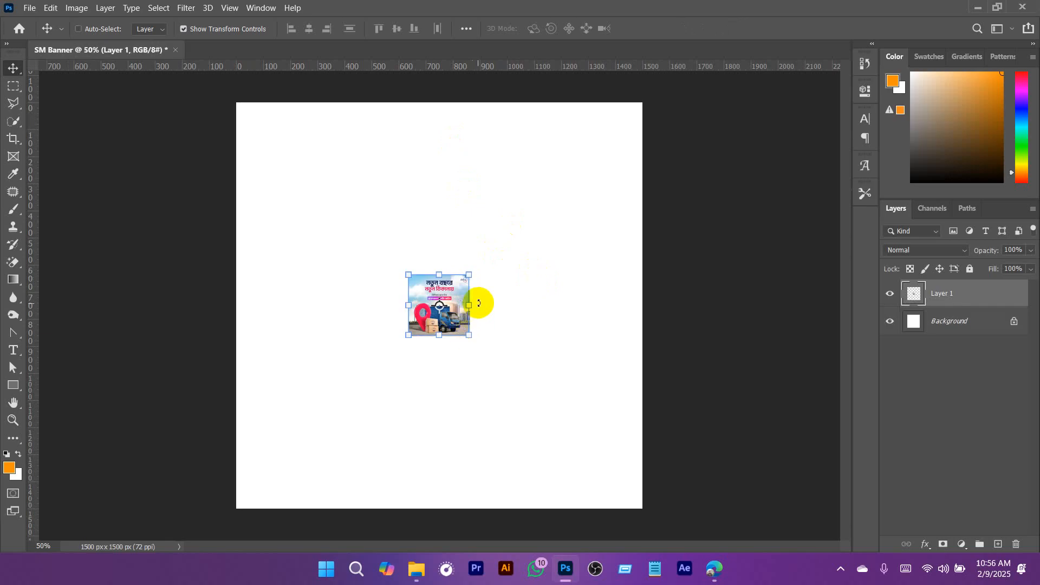
drag(479, 303, 655, 348)
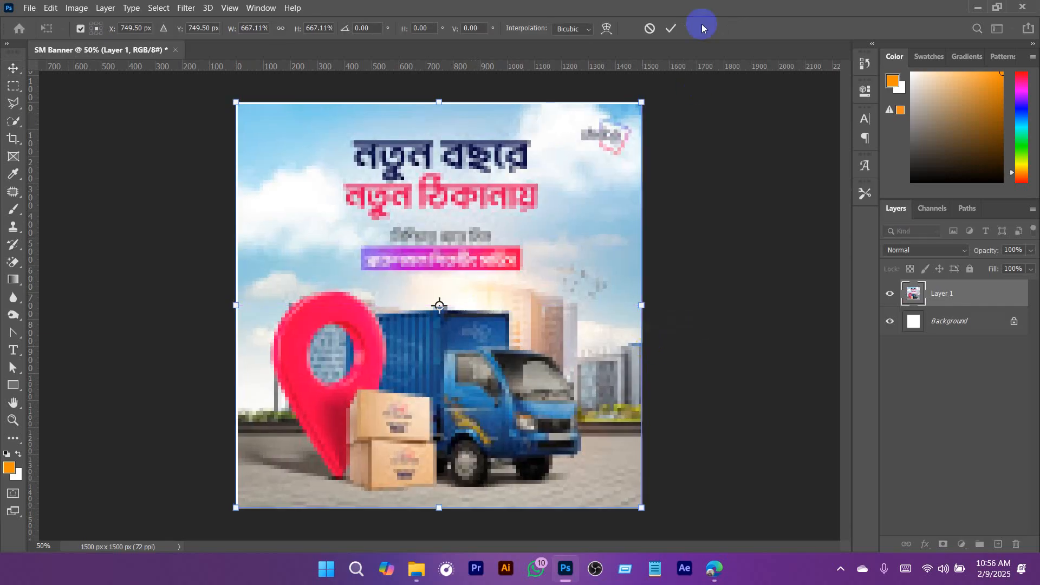
click(668, 30)
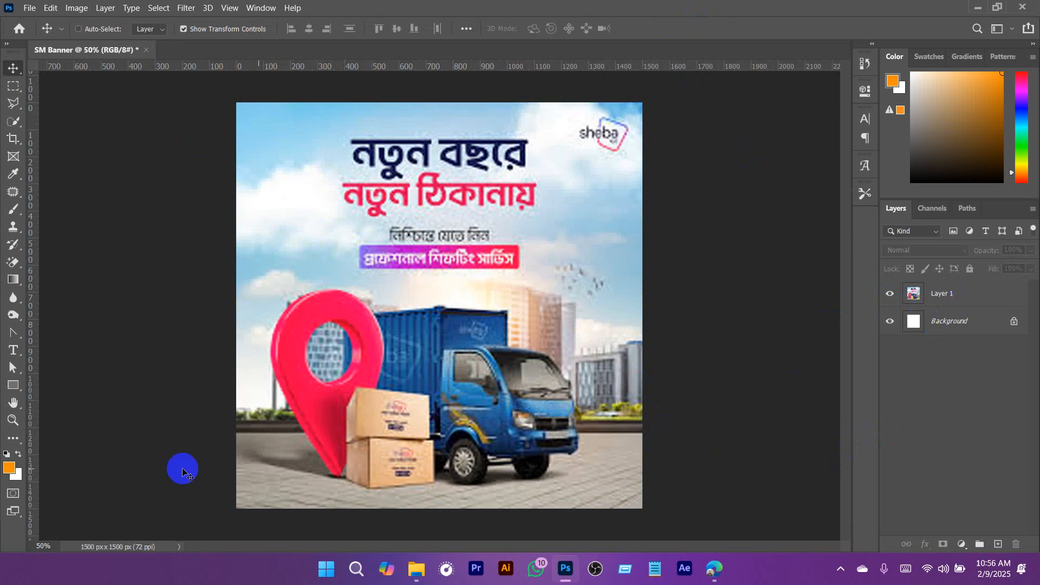
click(890, 294)
- Switch to the browser, search Google in a new tab for "landscape city background" and show the image results
click(714, 569)
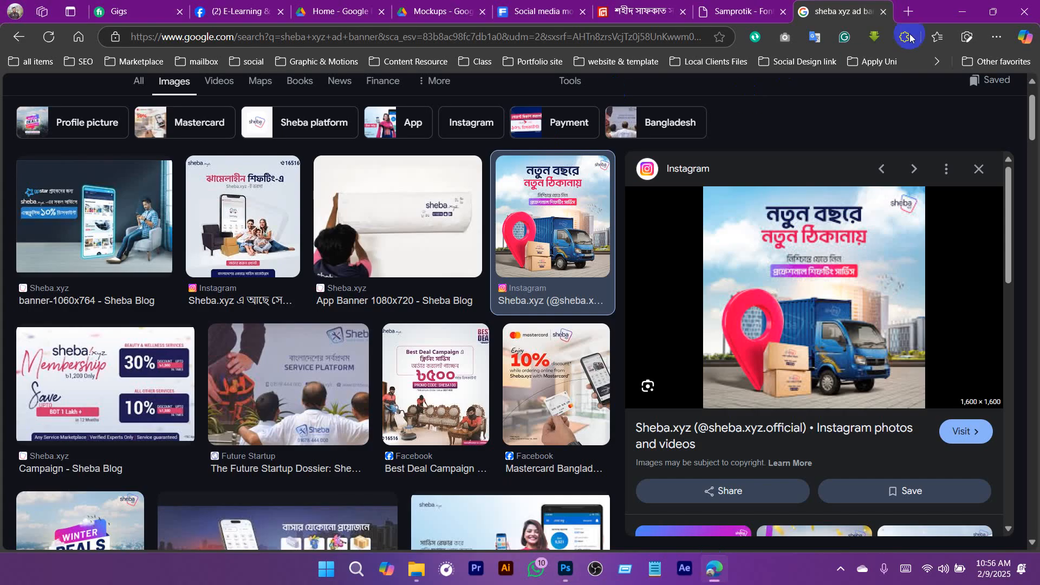
click(908, 12)
text(landsca)
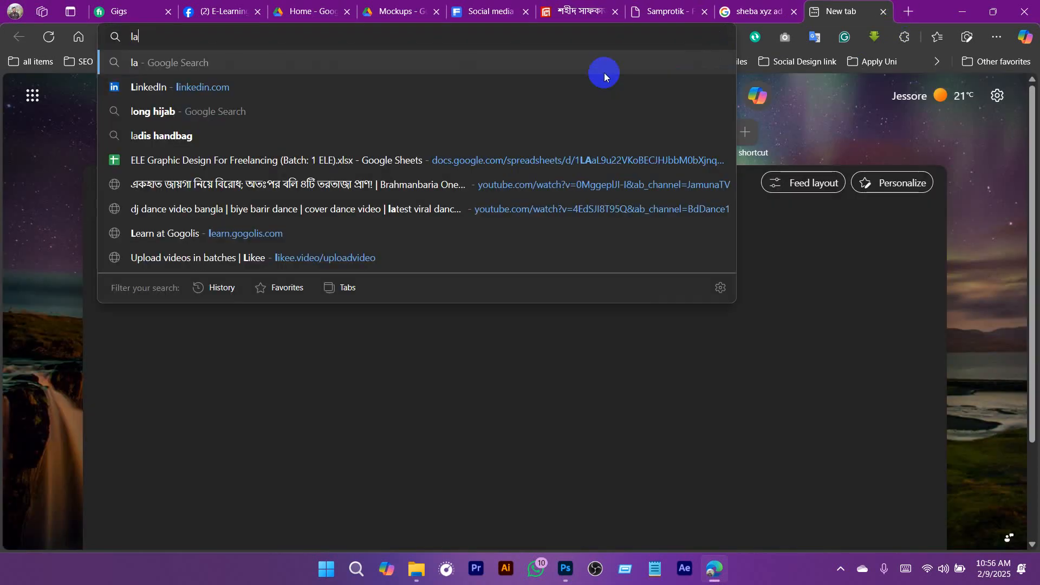
text(city backg)
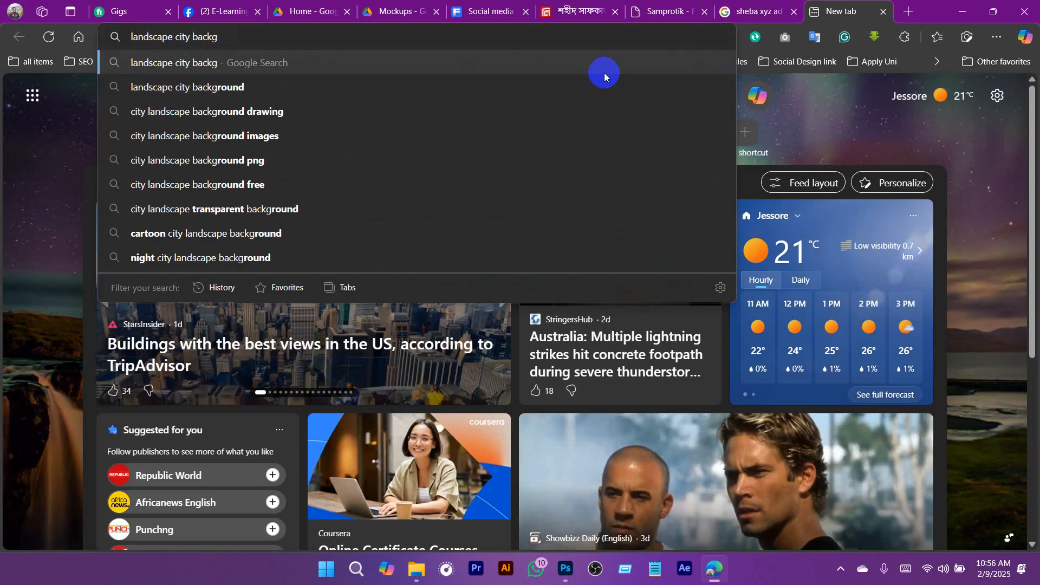
text(round)
key(Return)
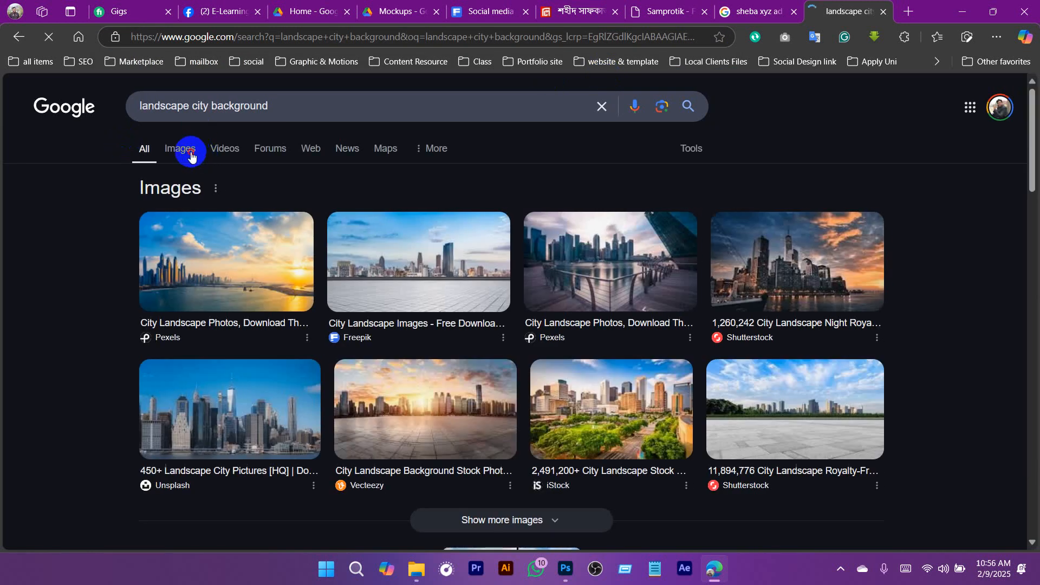
click(191, 155)
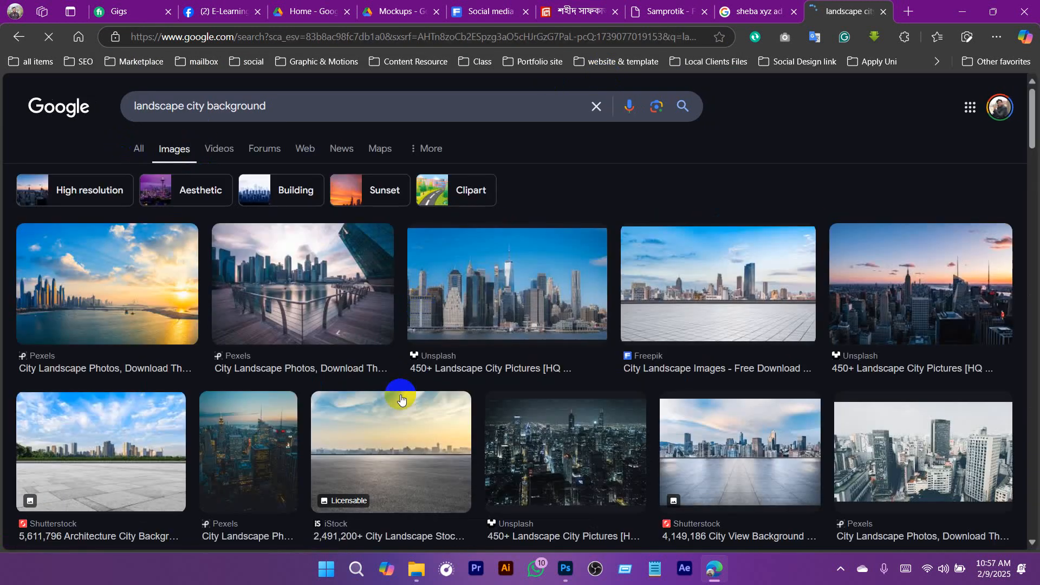
- Preview the Freepik skyline image with the tiled plaza, open the image in its own tab and copy it
click(703, 318)
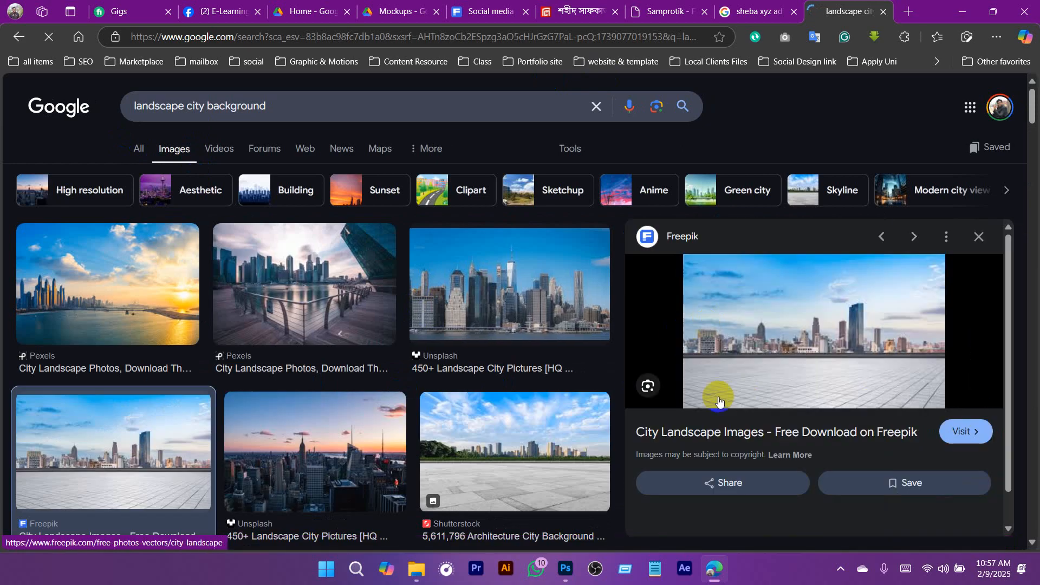
scroll(817, 346, down, 3)
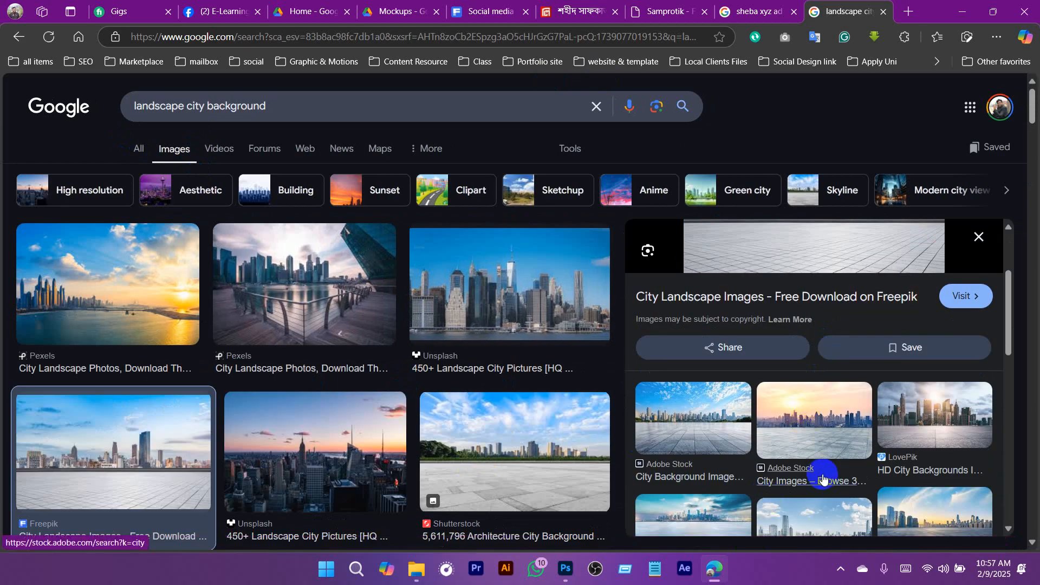
scroll(815, 434, up, 2)
scroll(776, 276, down, 5)
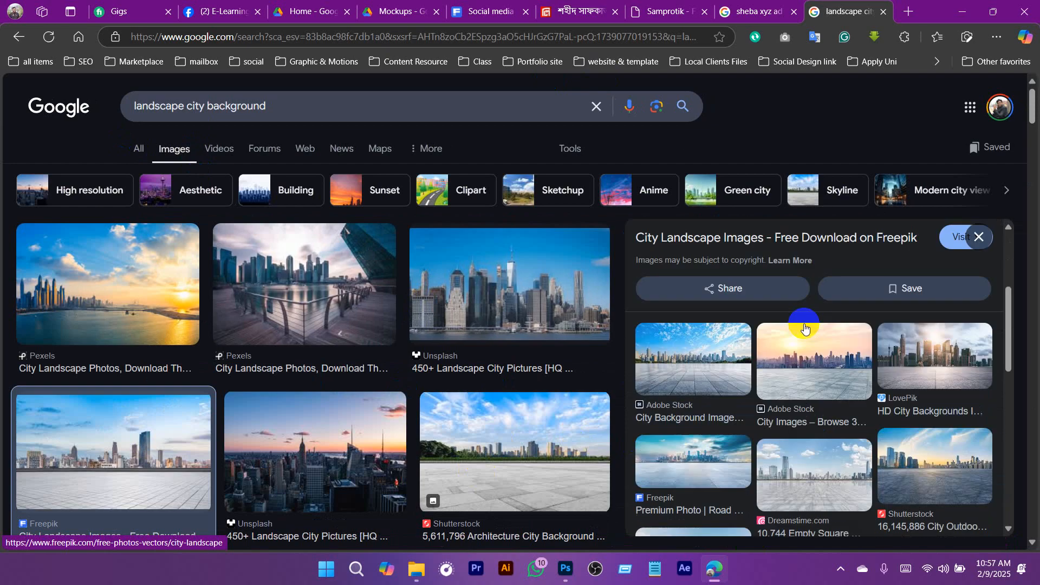
scroll(837, 398, up, 5)
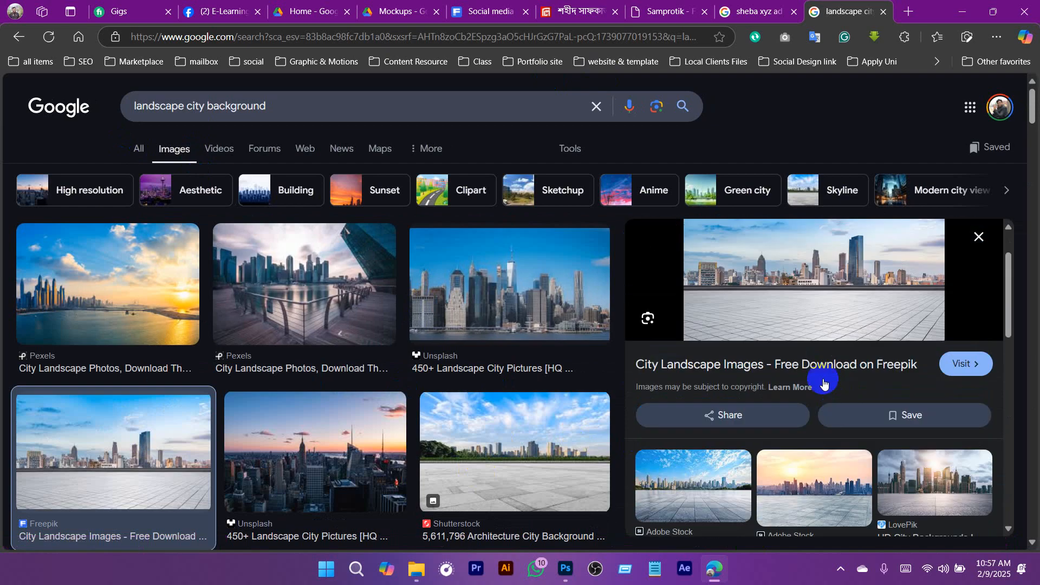
right_click(788, 293)
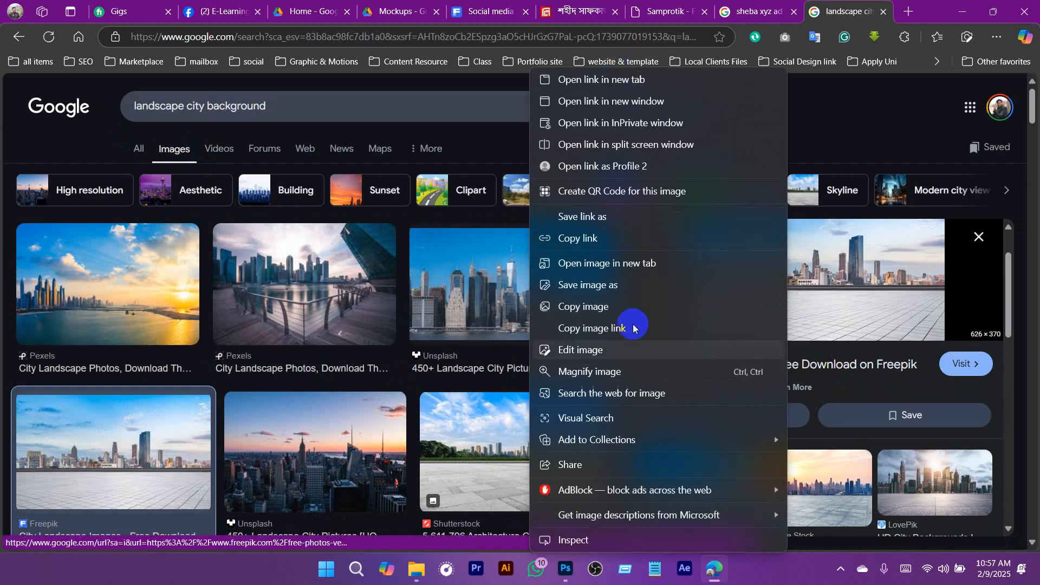
click(574, 263)
click(858, 10)
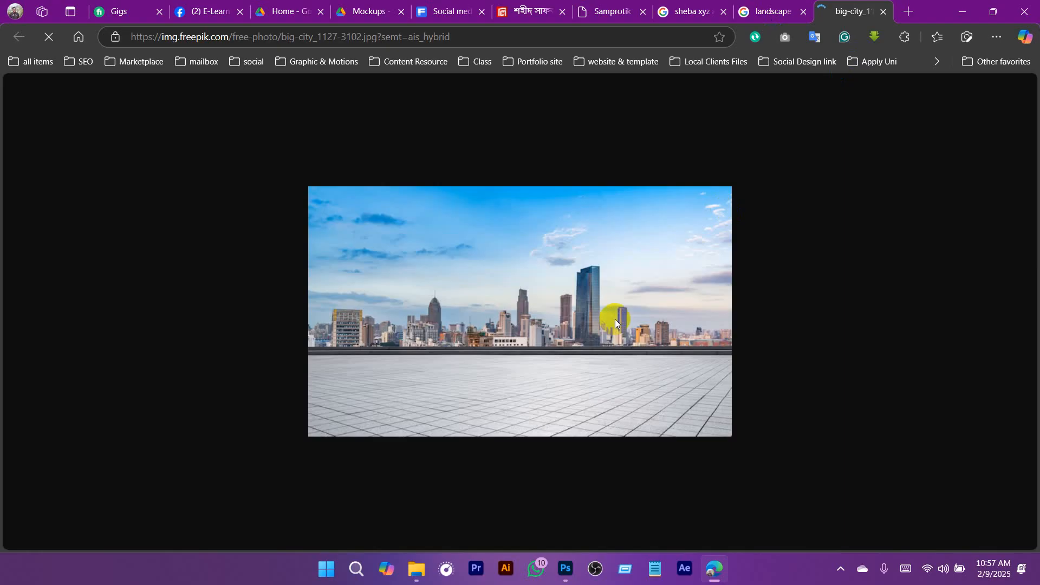
right_click(555, 265)
click(582, 261)
- Switch to Photoshop, paste the city image directly above the Background layer and convert it to a smart object
click(565, 568)
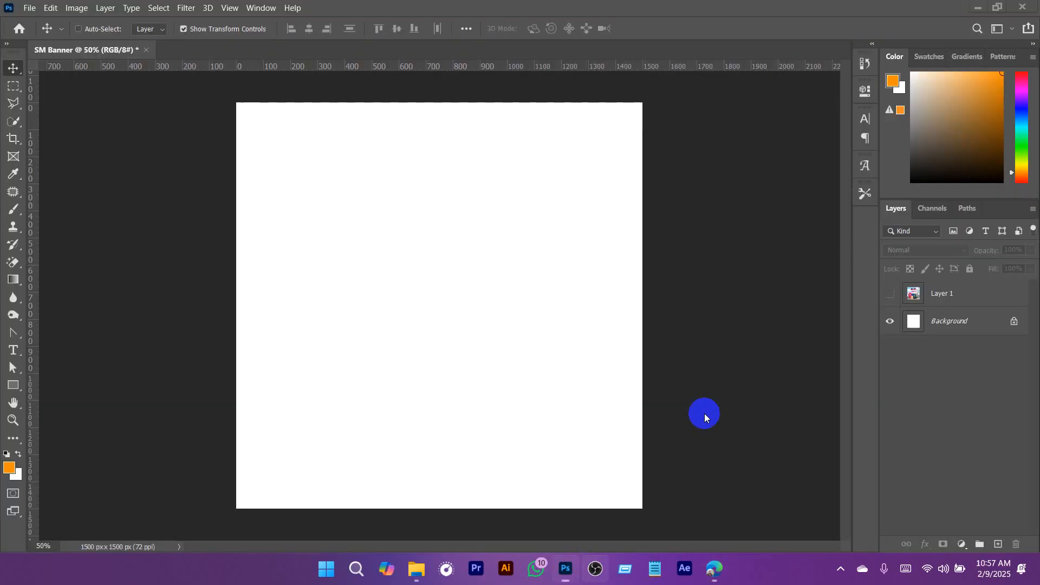
click(947, 319)
key(ctrl+v)
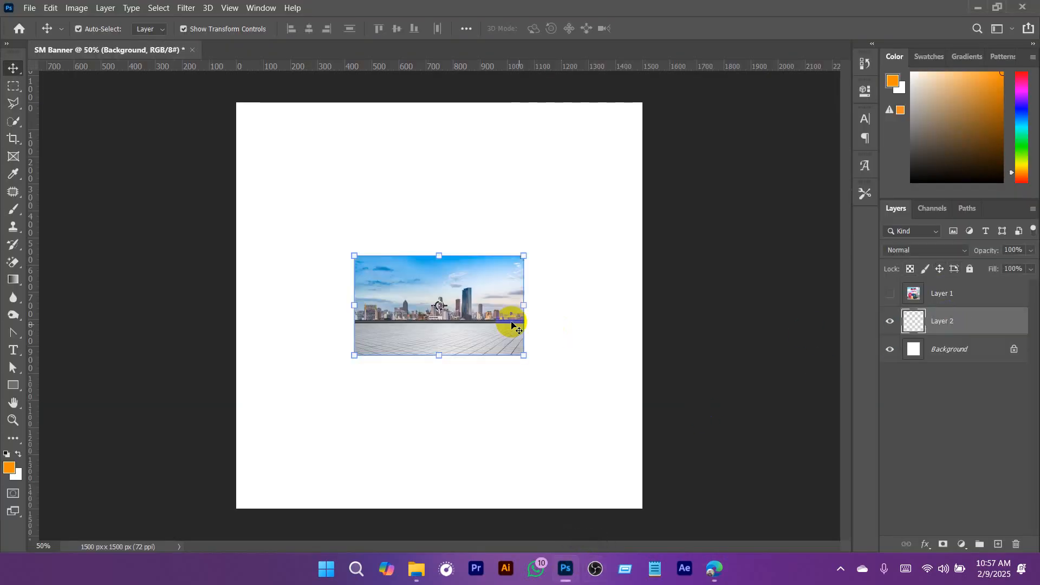
right_click(942, 303)
click(837, 175)
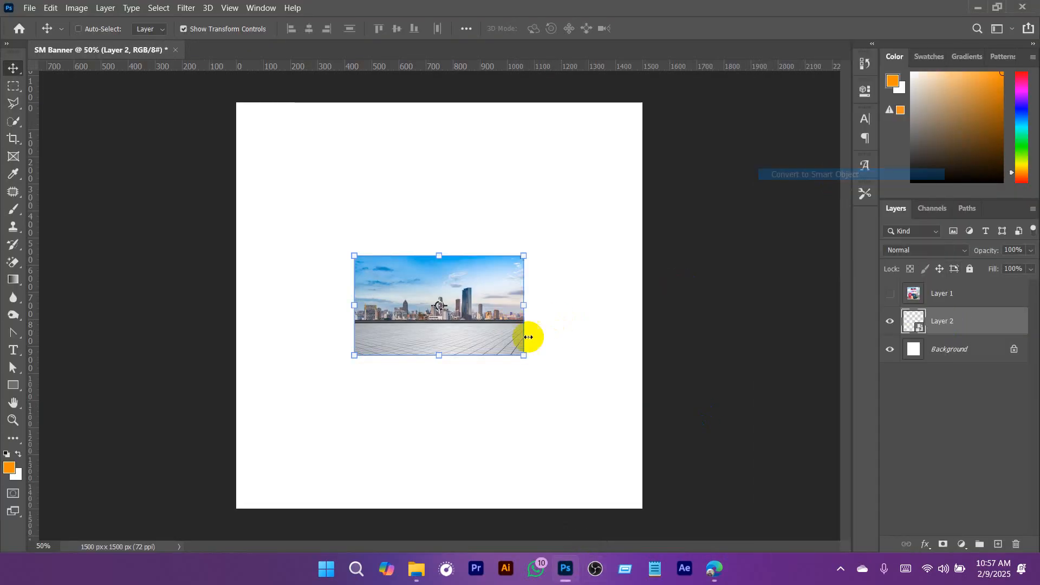
- Stretch the city image to about 325% width and 365% height, place it over the lower canvas and deselect the layer
drag(523, 305, 712, 362)
drag(438, 467, 441, 495)
mouse_move(506, 353)
mouse_down()
mouse_move(508, 385)
mouse_move(516, 358)
mouse_move(517, 367)
mouse_up()
key(ctrl+minus)
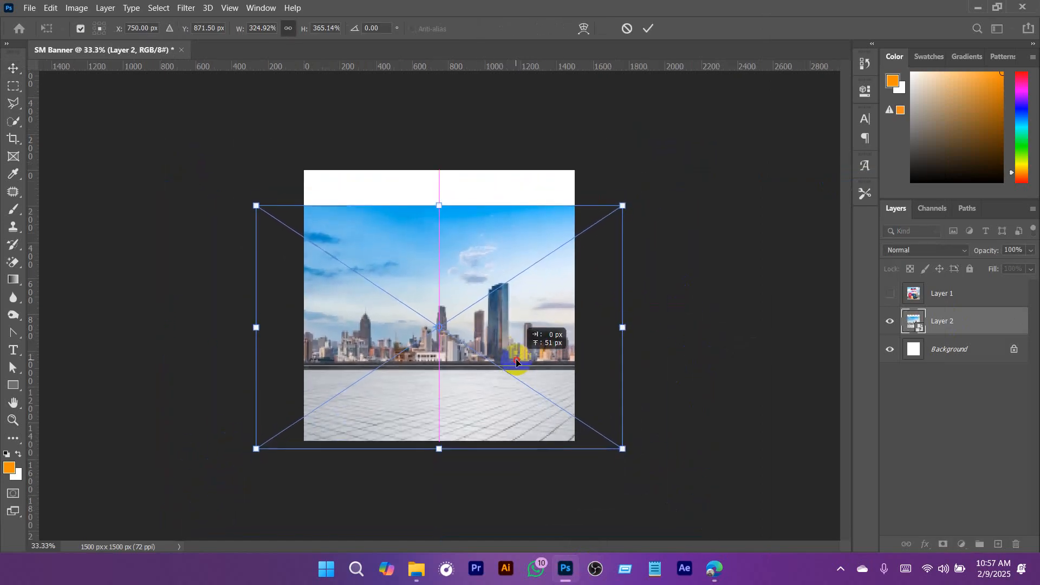
click(648, 28)
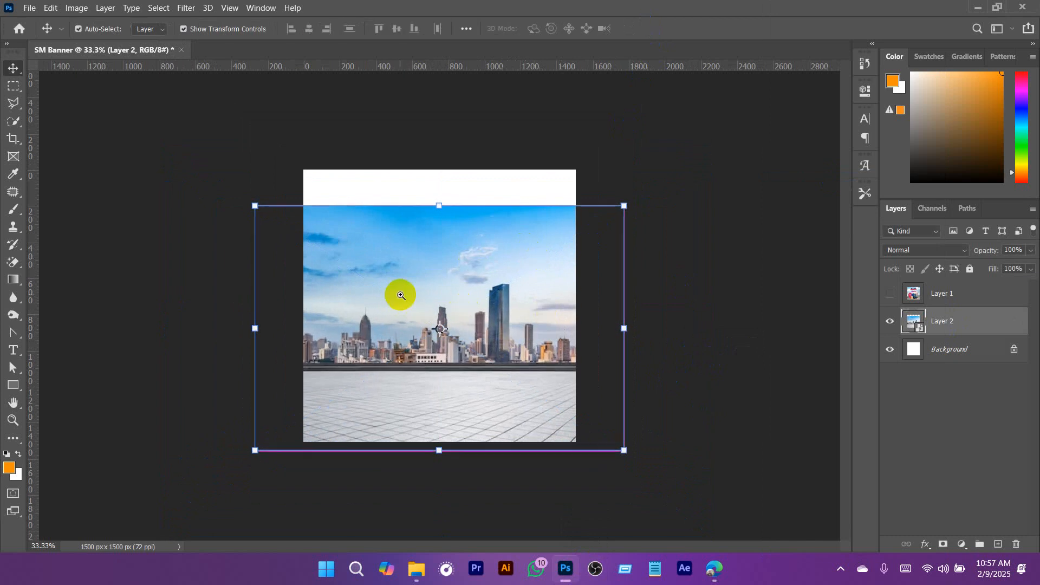
key(ctrl+plus)
key(a)
click(900, 415)
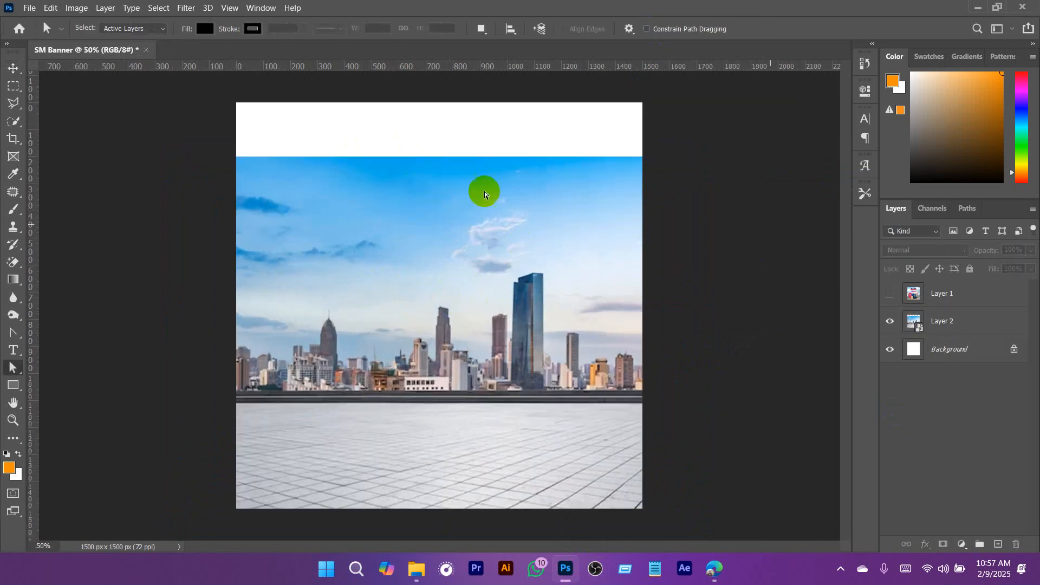
- Check the city image layer by hiding and showing it, and rasterize it from a smart object into a regular layer
click(915, 331)
click(892, 322)
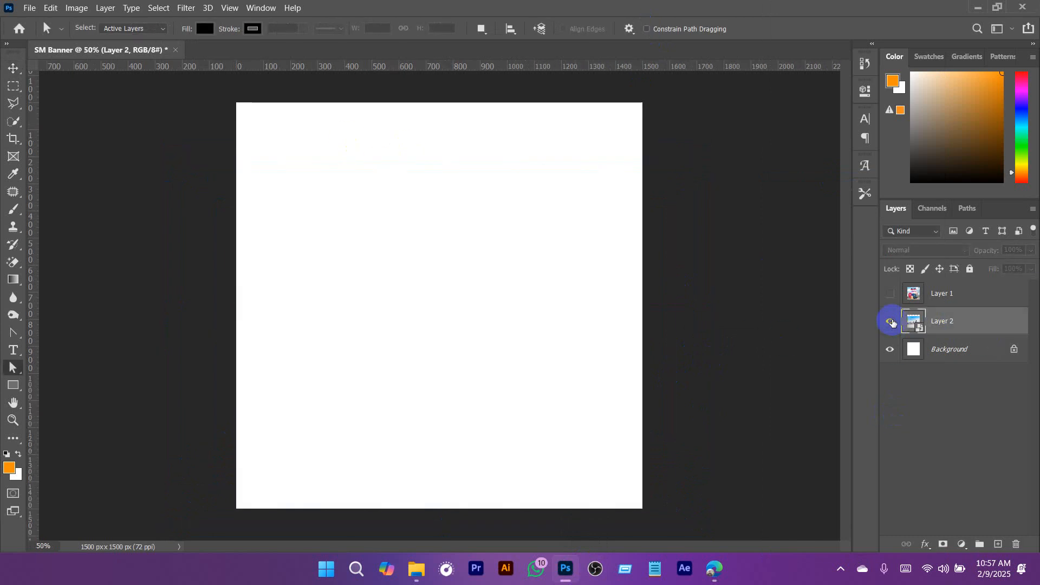
click(891, 322)
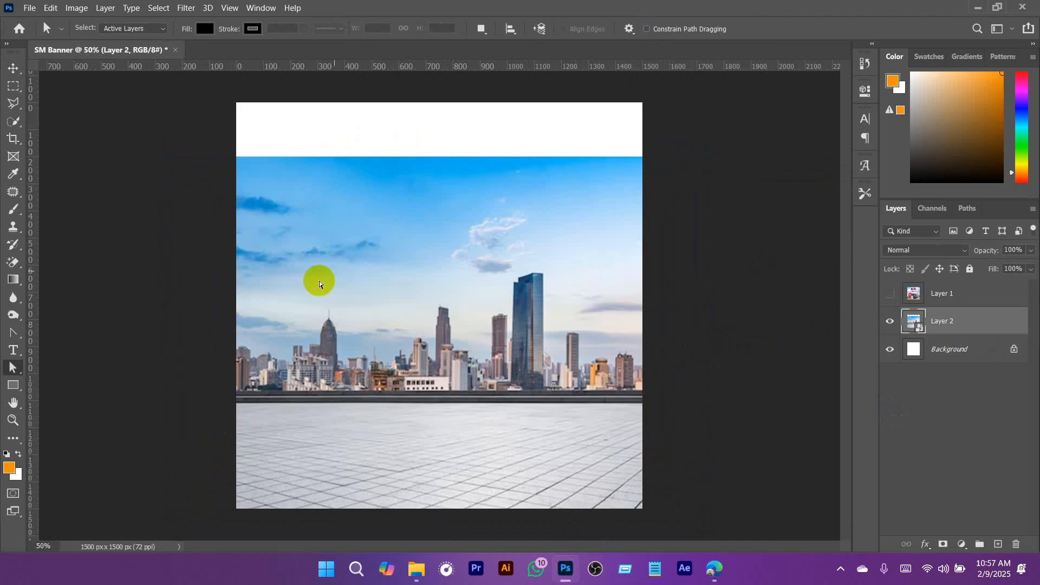
right_click(961, 324)
click(999, 332)
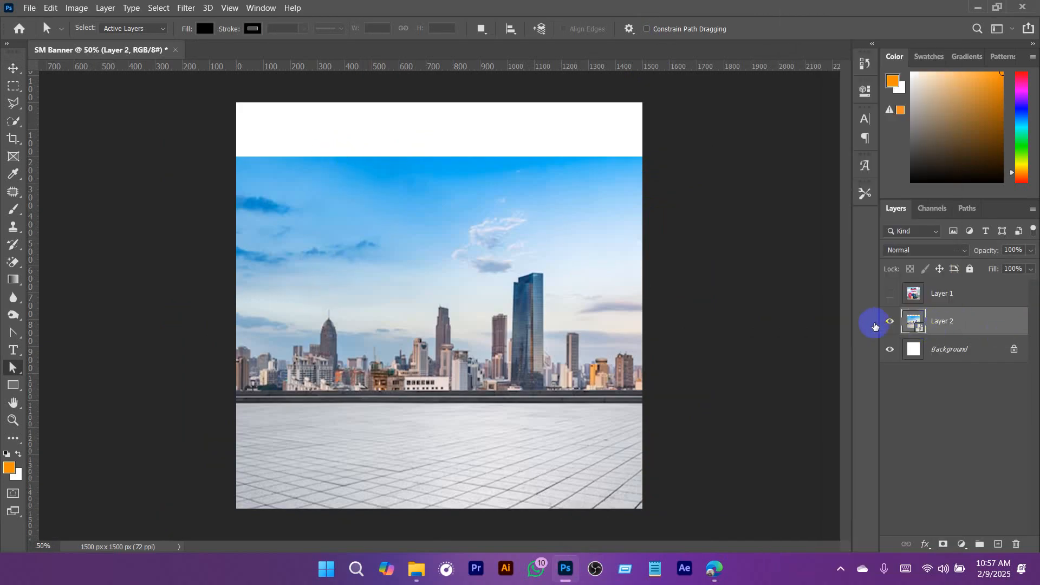
right_click(957, 319)
click(946, 235)
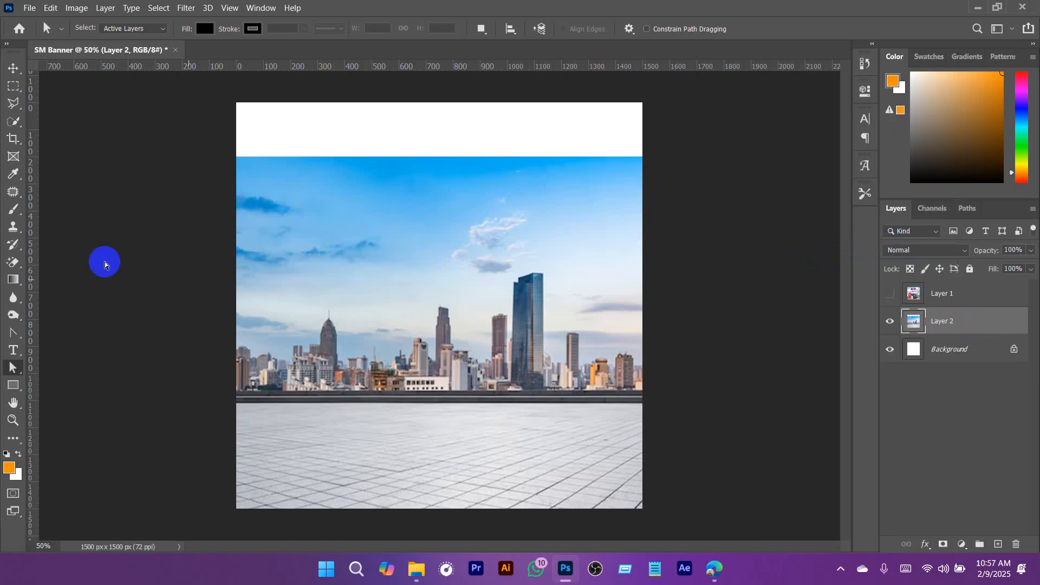
click(13, 85)
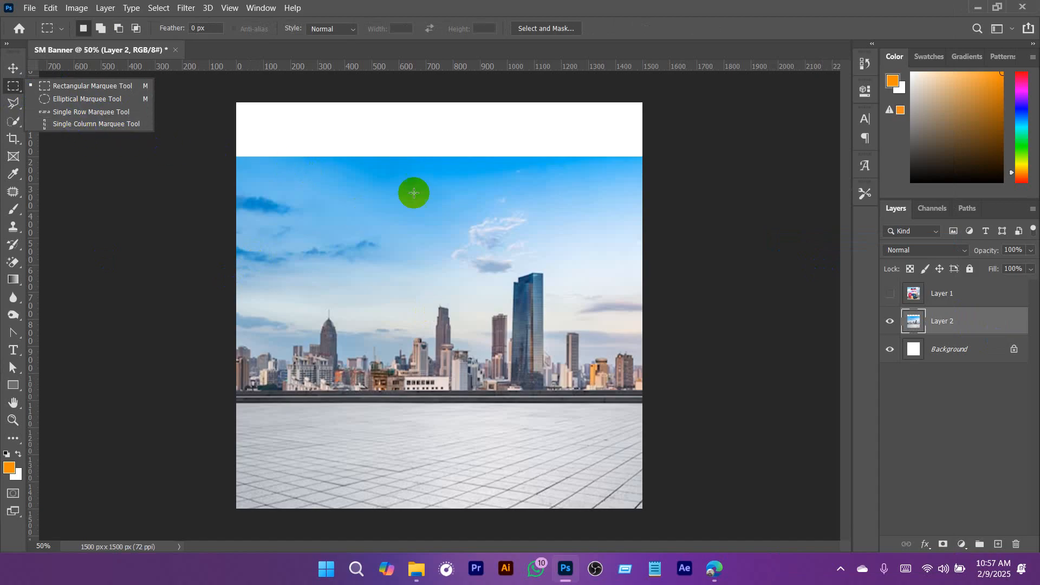
click(660, 25)
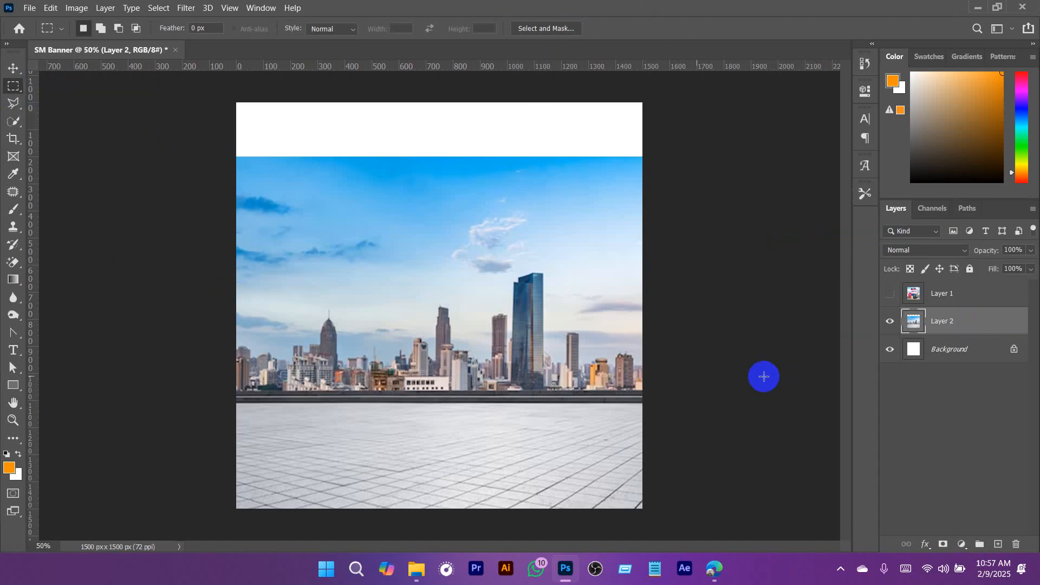
key(ctrl+t)
drag(438, 156, 446, 99)
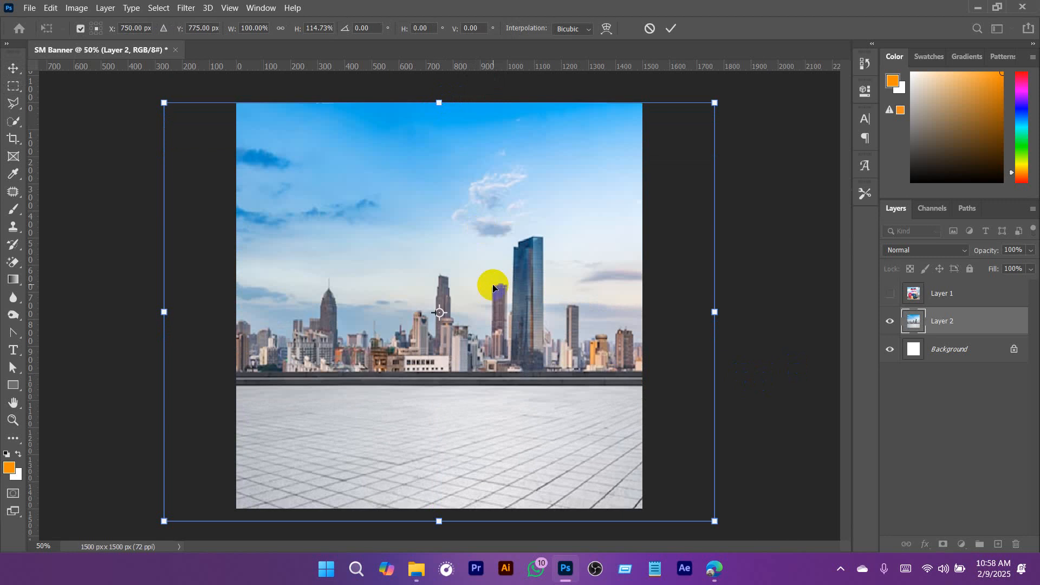
key(Escape)
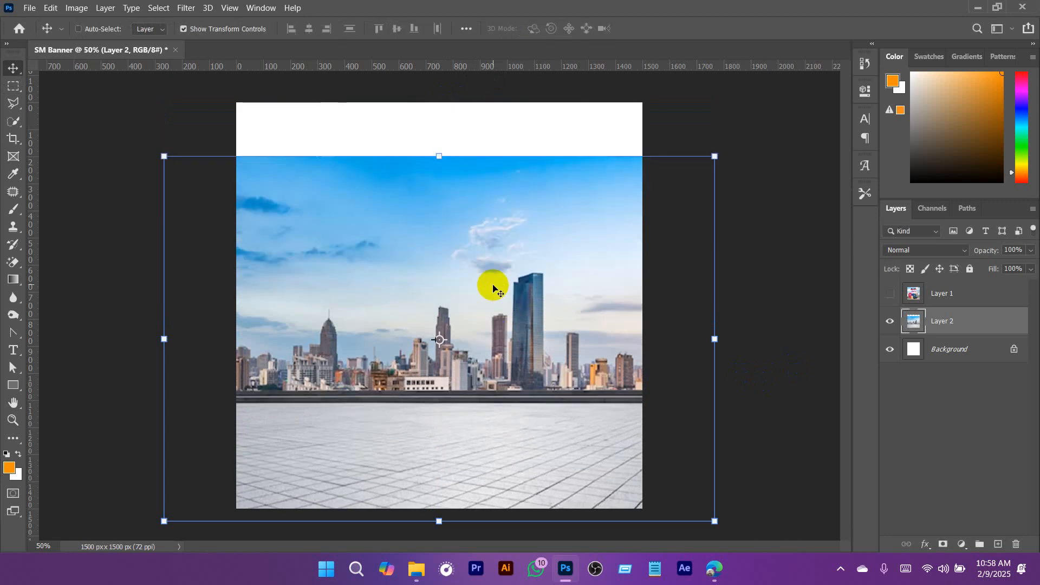
- Move the city image down about 110 px and select a single row of pixels along the top edge of its sky
drag(493, 287, 488, 316)
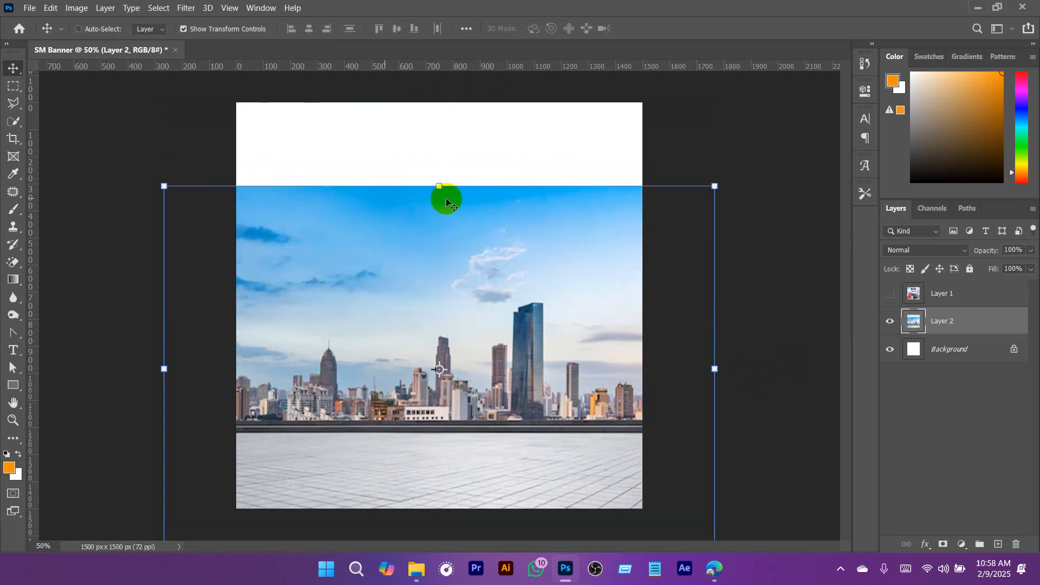
key(a)
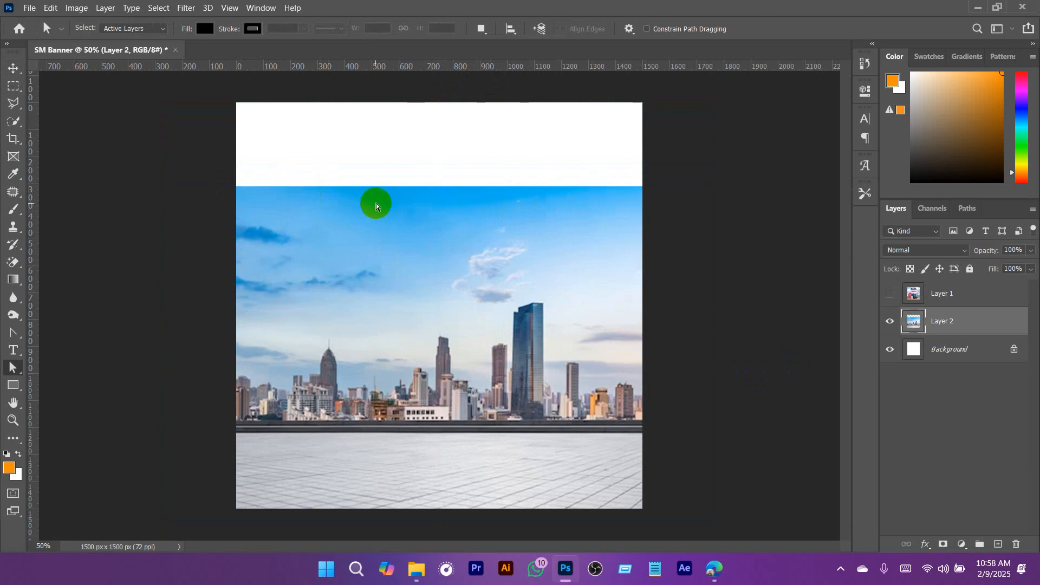
click(13, 87)
click(73, 109)
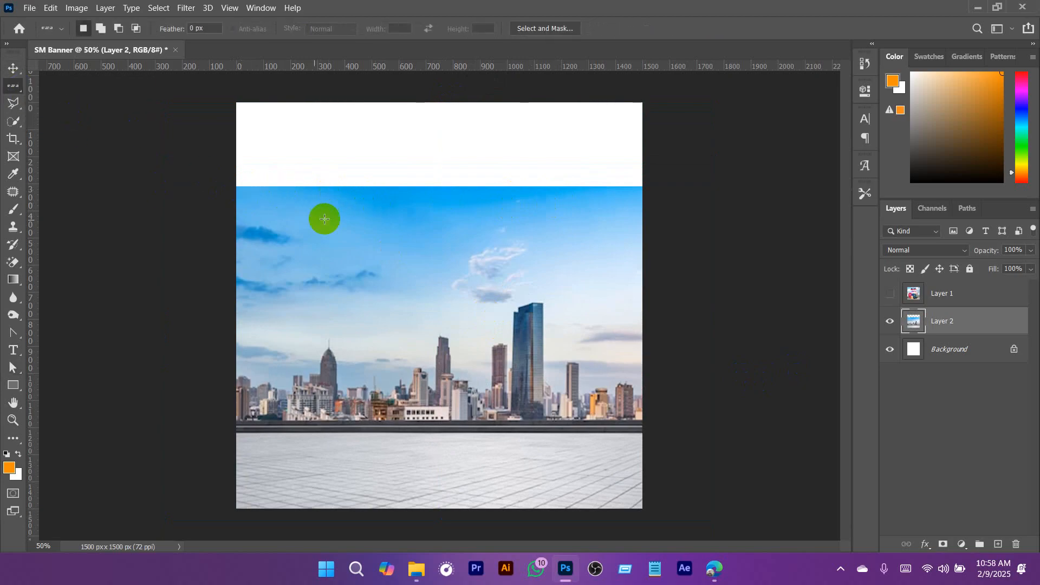
click(259, 189)
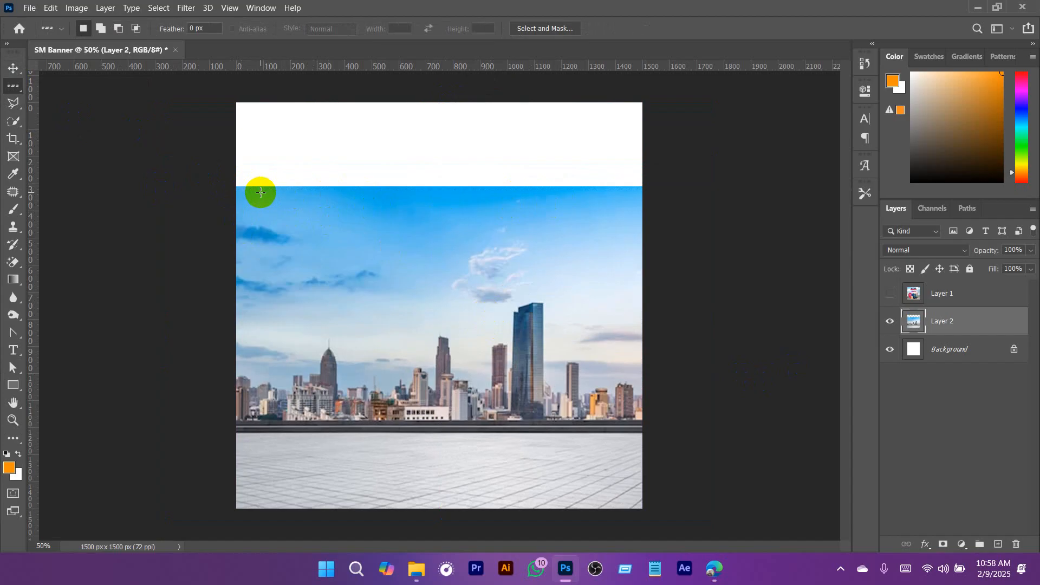
scroll(282, 187, up, 1)
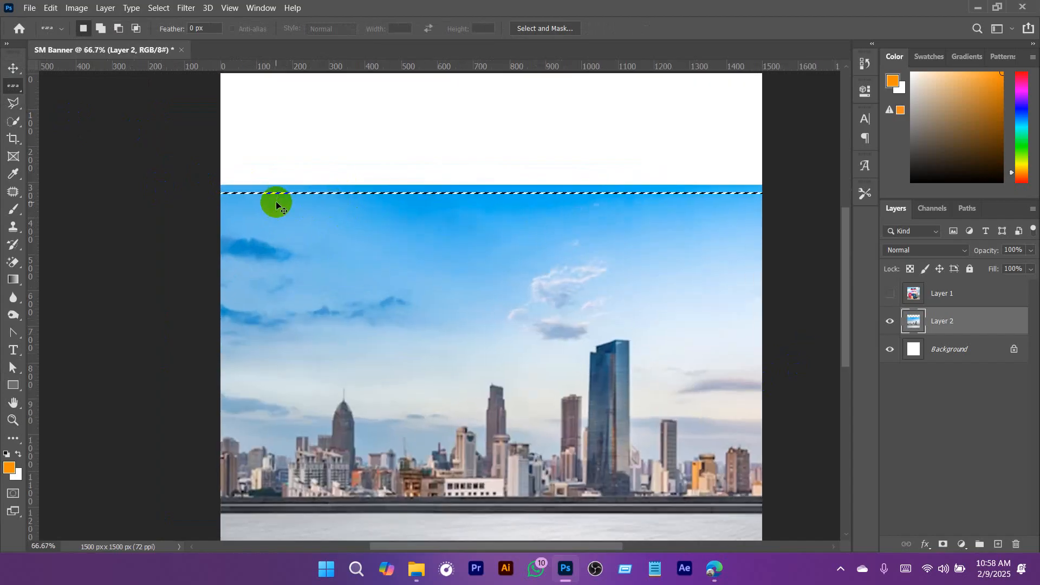
drag(277, 204, 324, 232)
drag(508, 274, 349, 286)
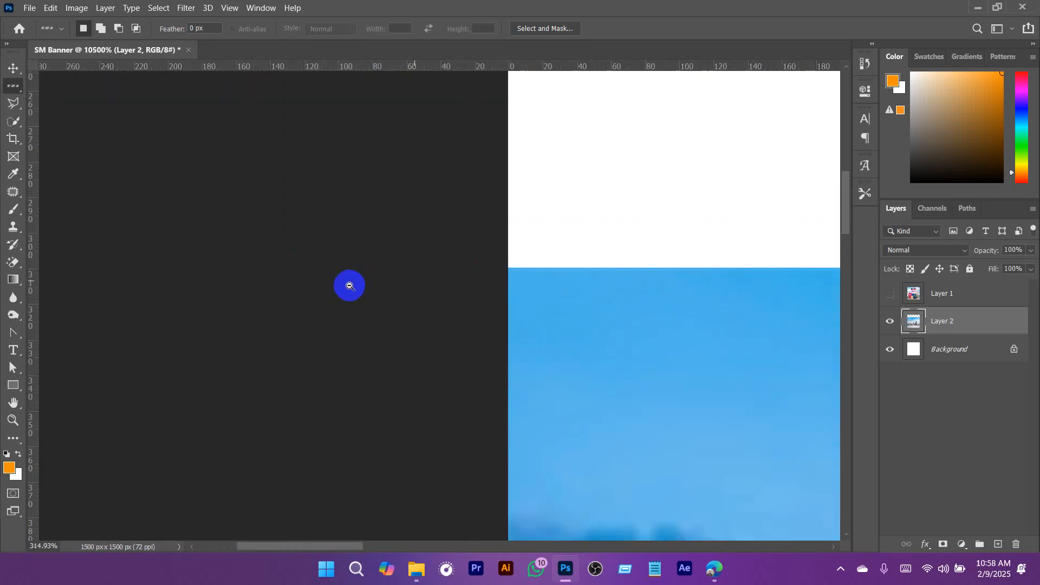
drag(552, 297, 329, 268)
drag(664, 311, 612, 317)
key(ctrl+0)
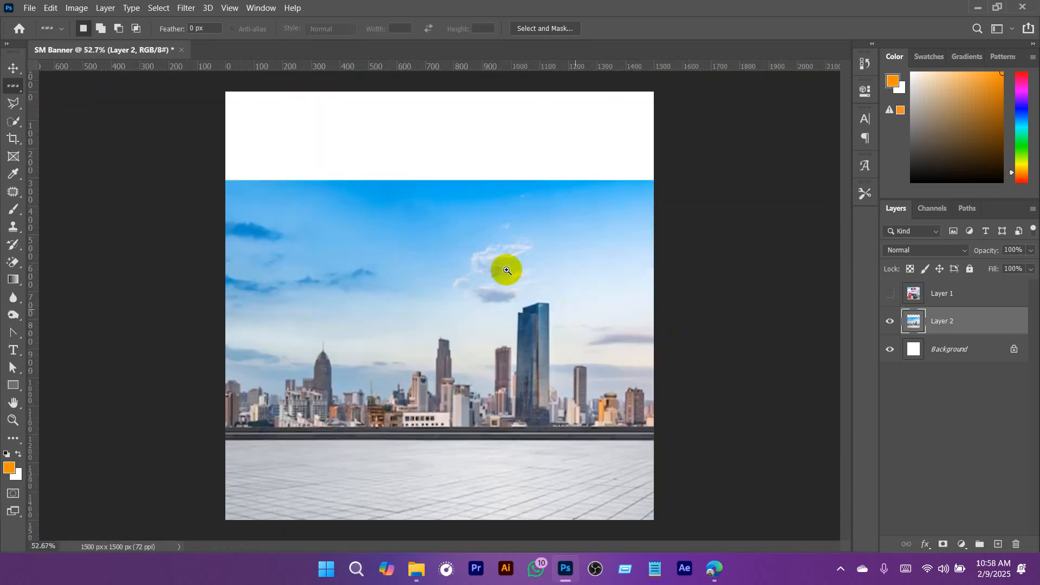
drag(455, 236, 491, 248)
- Free-transform the selected pixel row up to the canvas's top edge to fill the white strip with sky, and remove the selection
click(50, 8)
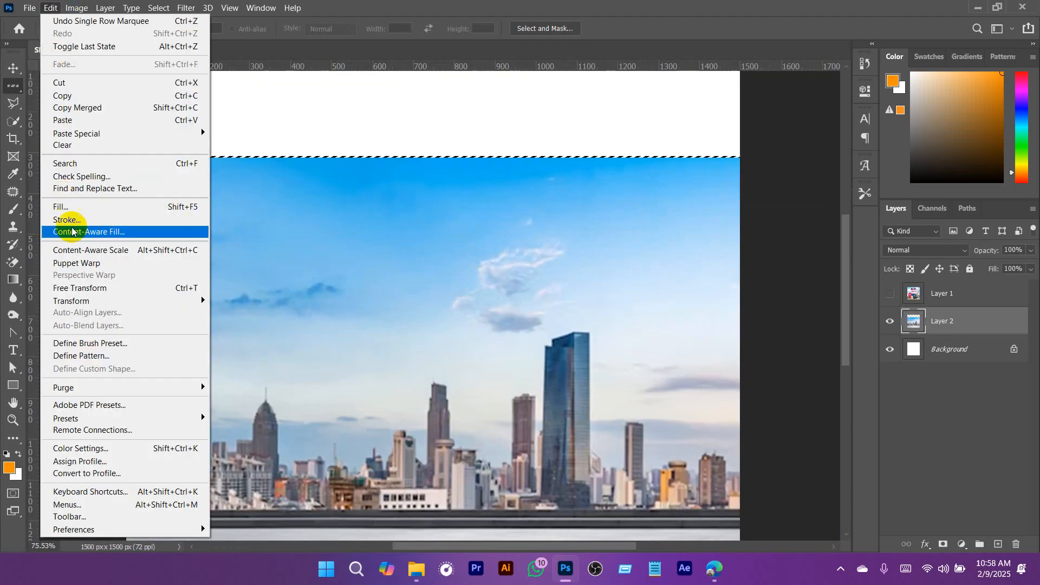
click(101, 289)
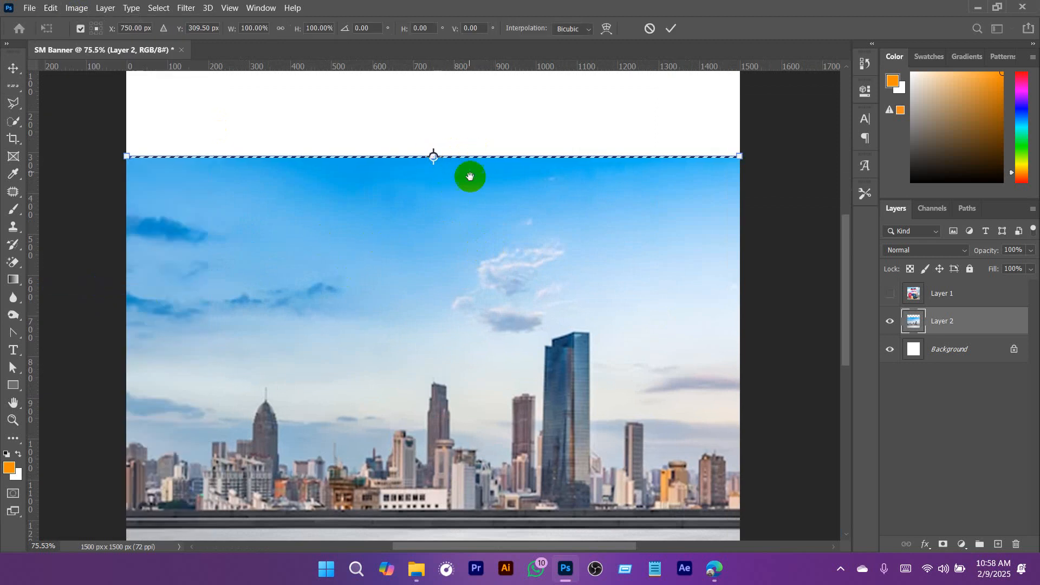
drag(469, 176, 482, 100)
click(671, 38)
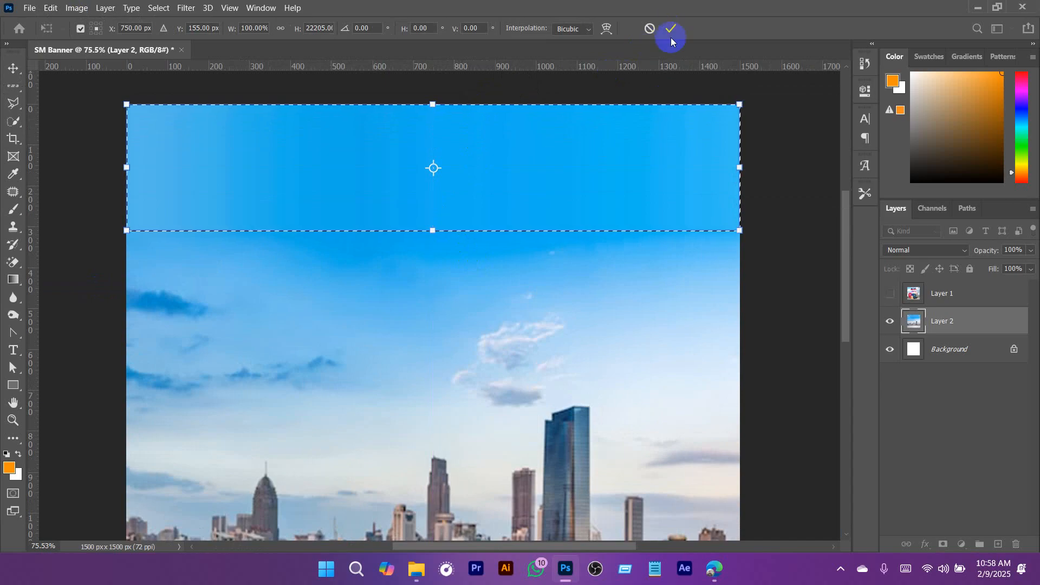
key(ctrl+d)
- Try to blend the left end of the seam below the stretched sky with the Spot Healing Brush in Content-Aware mode
scroll(512, 304, down, 3)
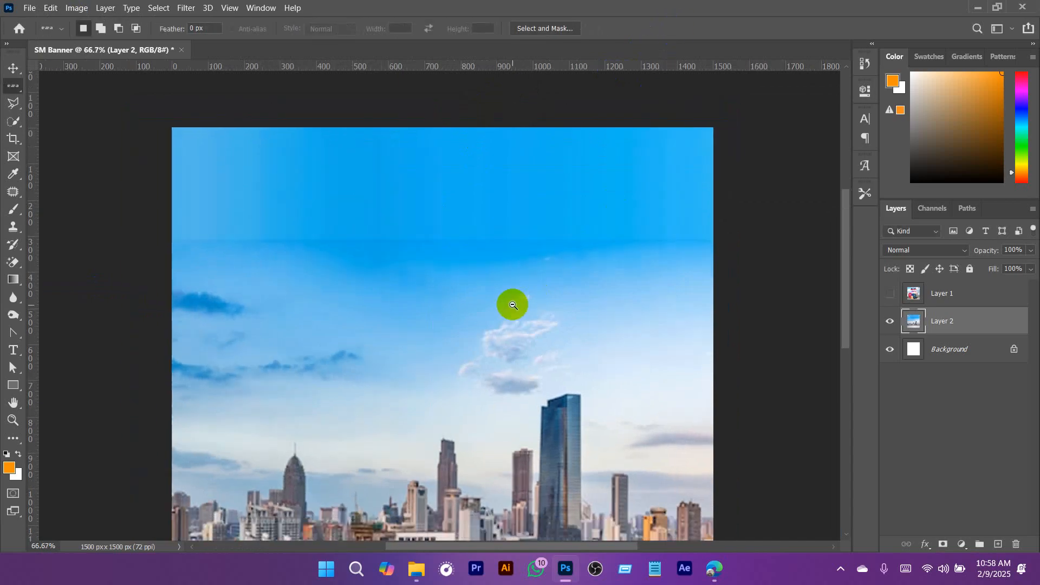
scroll(425, 220, up, 3)
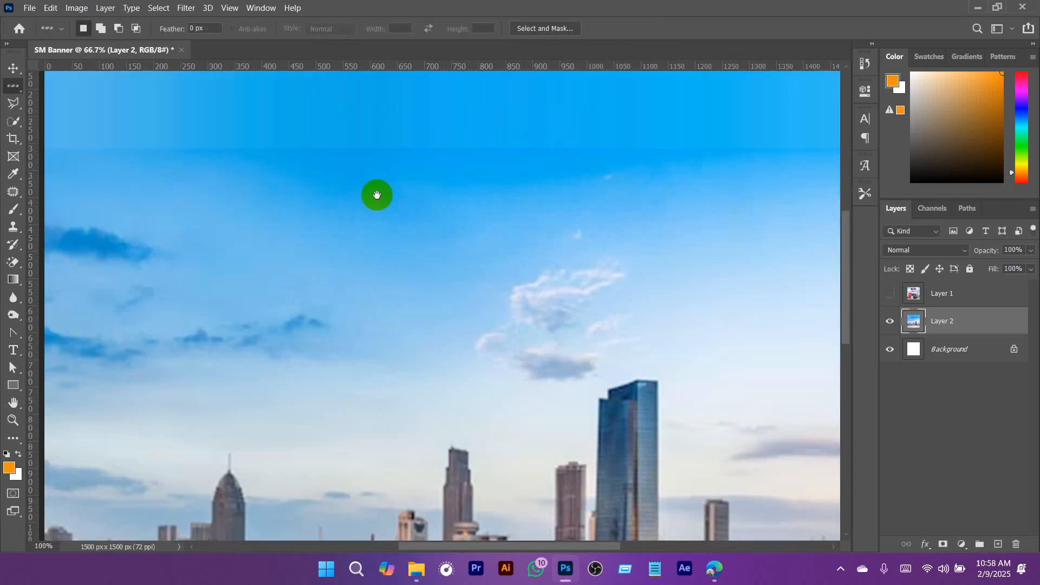
drag(376, 195, 450, 244)
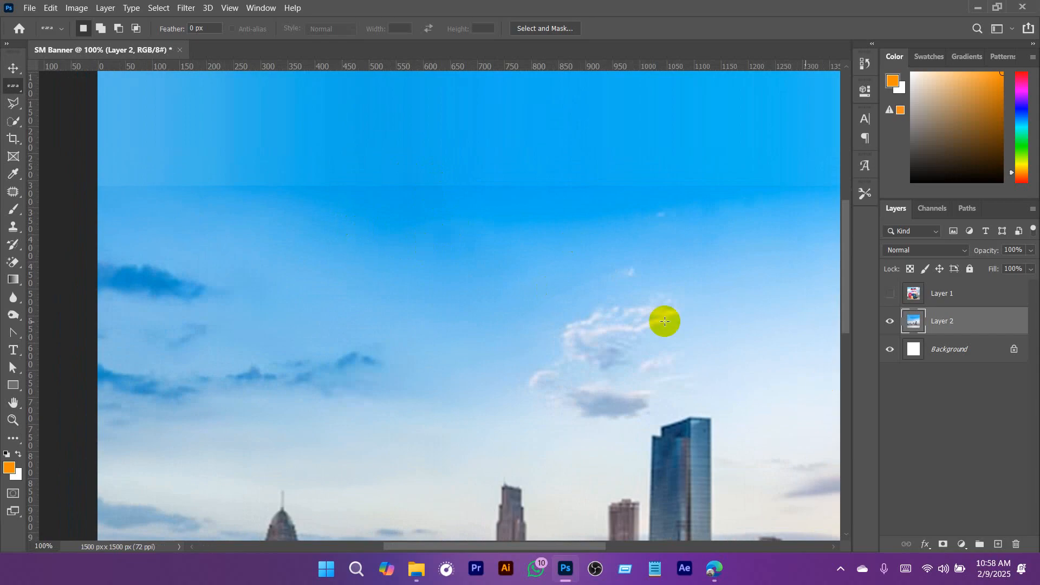
click(13, 226)
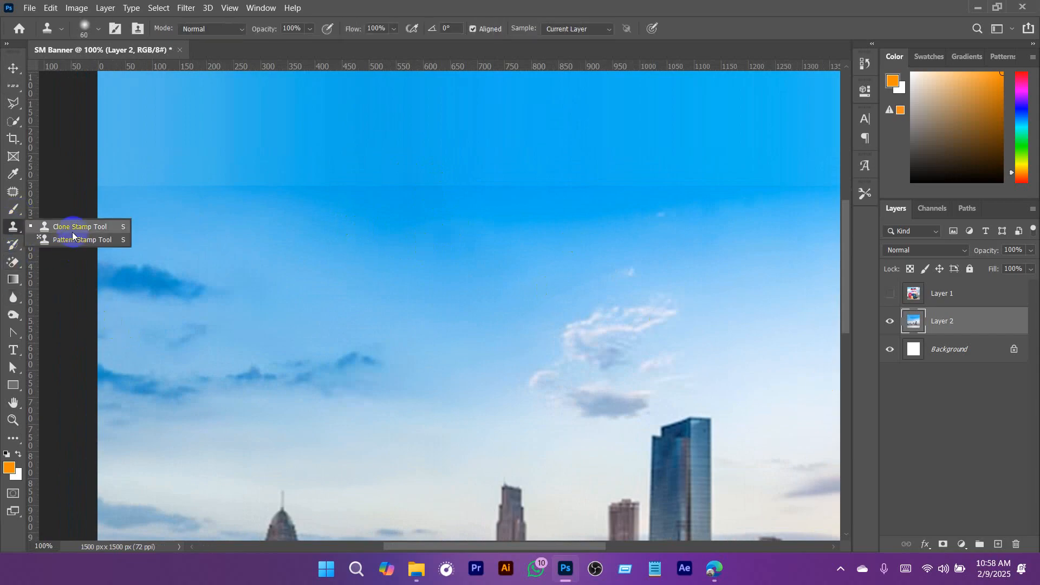
drag(230, 199, 325, 249)
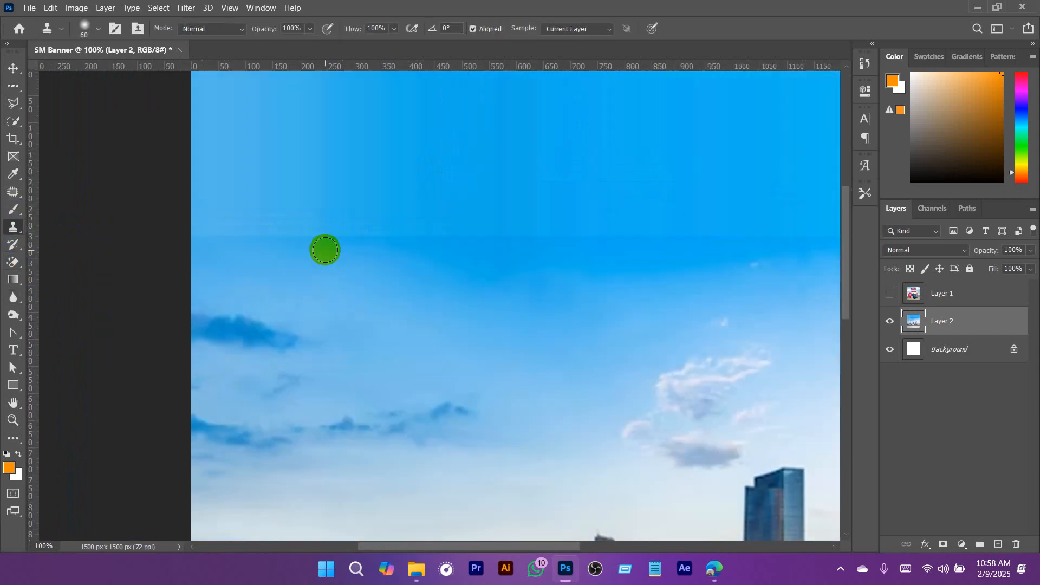
click(14, 120)
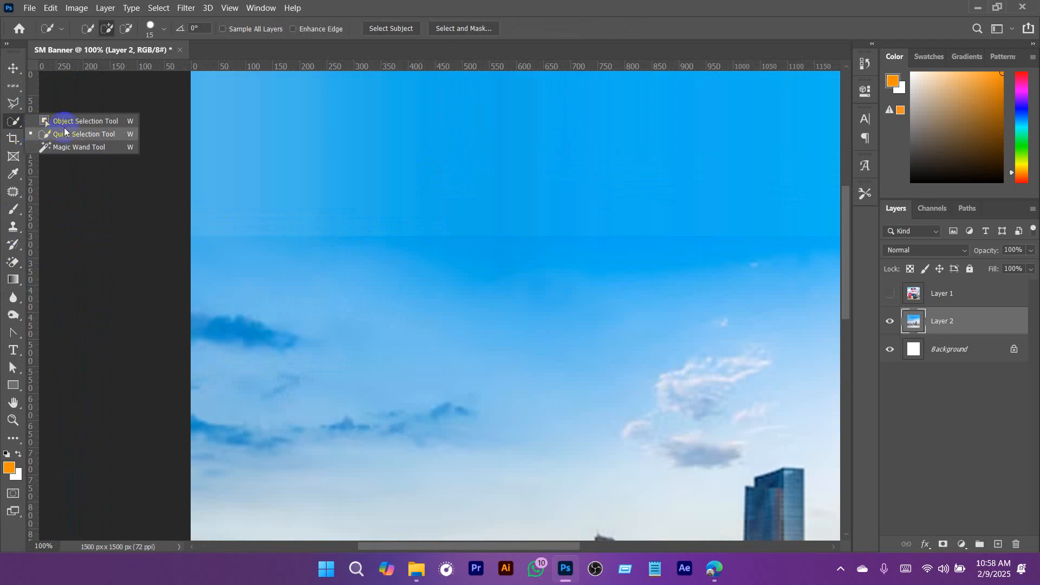
click(13, 173)
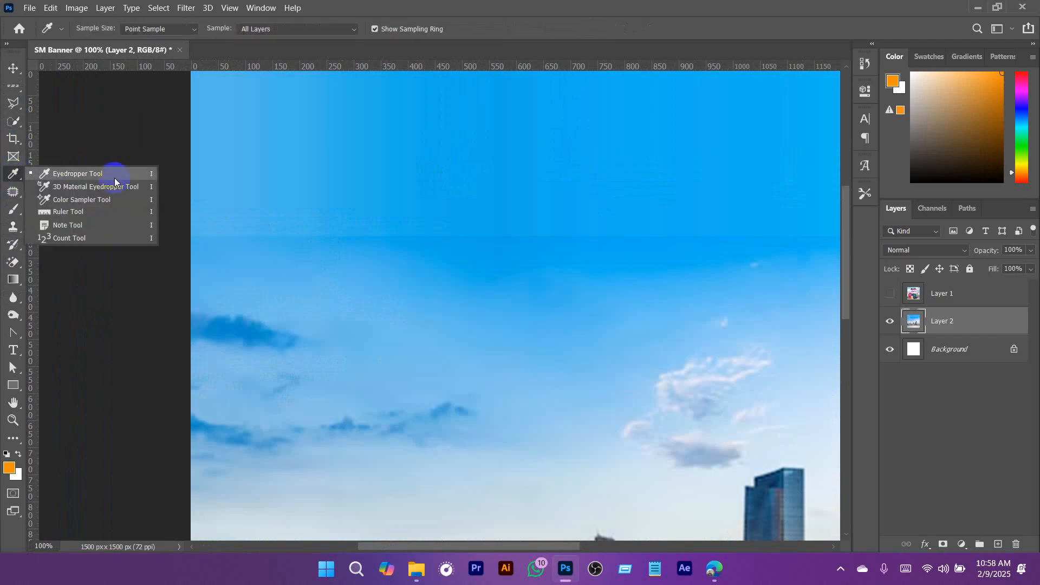
click(13, 192)
click(59, 191)
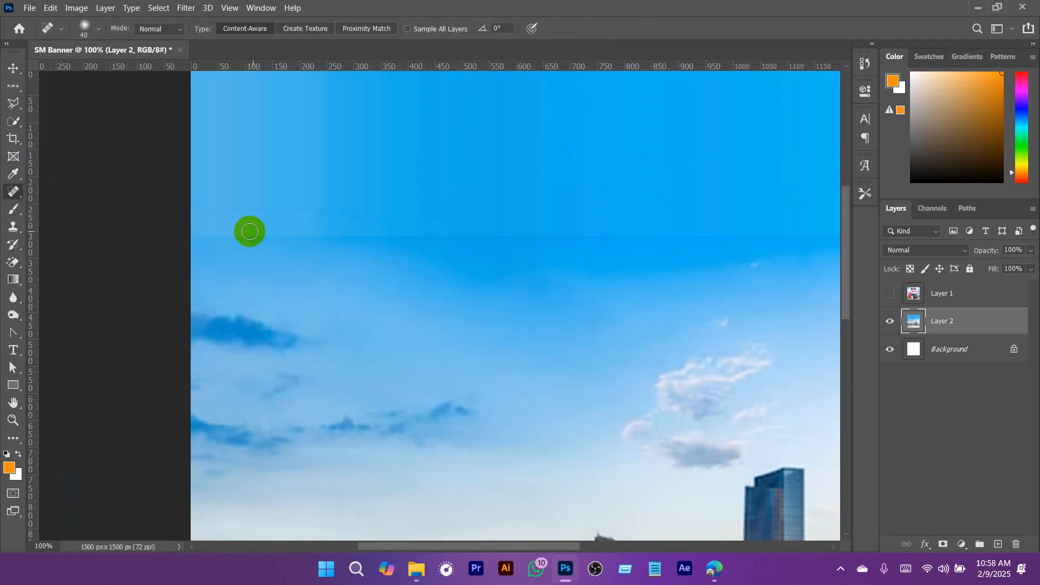
drag(203, 238, 290, 245)
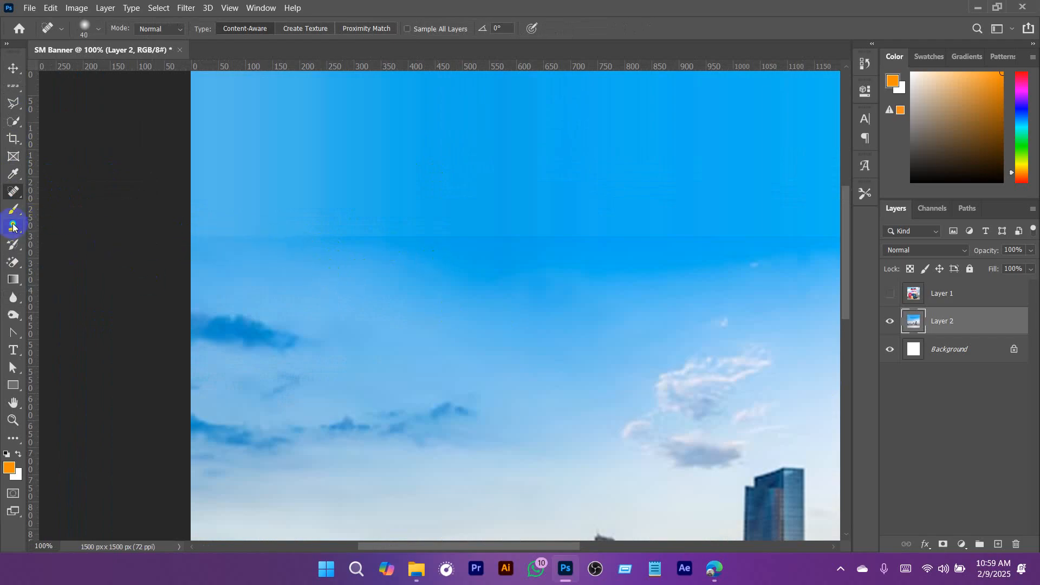
- Blend the seam below the stretched sky using the Clone Stamp with a 125 px brush at 50% opacity, and deselect the layer
drag(13, 226, 62, 233)
key(bracketright)
key(bracketright)
key(bracketright)
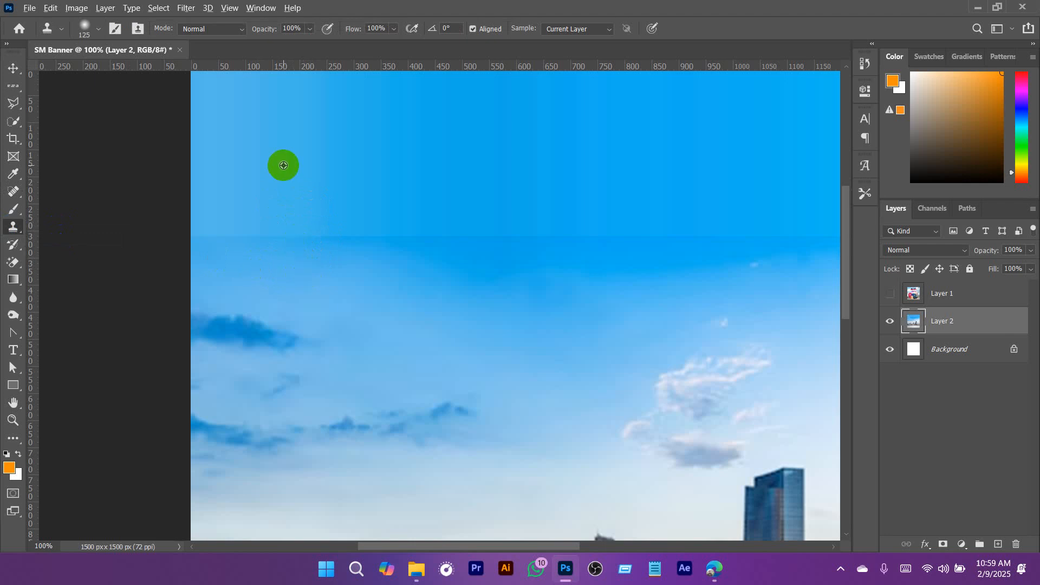
mouse_move(239, 233)
mouse_down()
mouse_move(332, 246)
mouse_move(360, 287)
mouse_up()
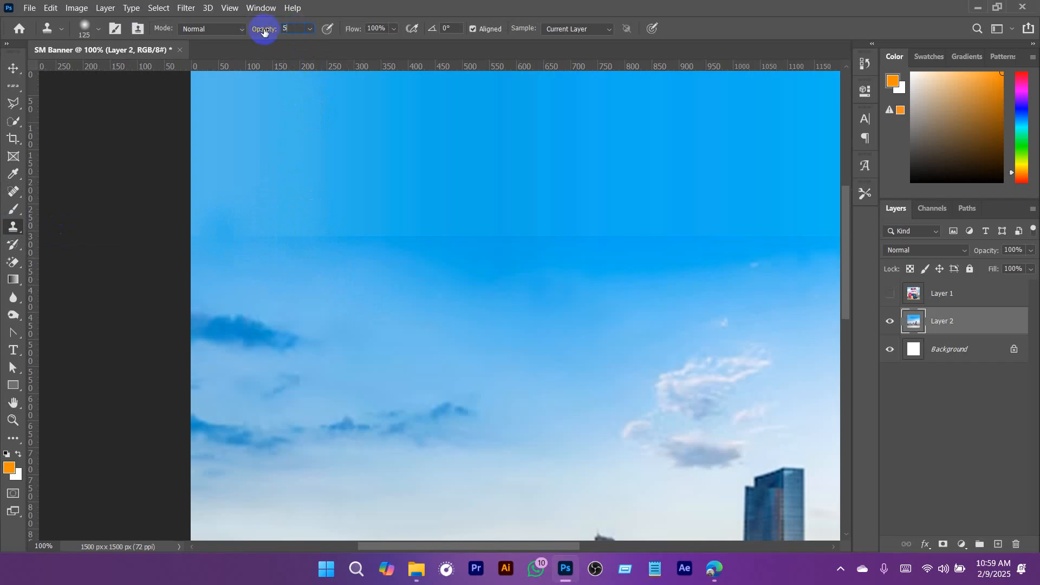
mouse_move(302, 274)
mouse_down()
mouse_move(264, 267)
mouse_move(281, 273)
mouse_move(261, 244)
mouse_move(461, 242)
mouse_move(211, 247)
mouse_move(506, 272)
mouse_move(236, 255)
mouse_move(204, 236)
mouse_move(364, 258)
mouse_move(323, 258)
mouse_move(315, 231)
mouse_move(428, 260)
mouse_move(400, 235)
mouse_move(407, 264)
mouse_move(420, 239)
mouse_move(474, 263)
mouse_move(475, 228)
mouse_move(774, 238)
mouse_move(804, 230)
mouse_up()
scroll(556, 277, down, 2)
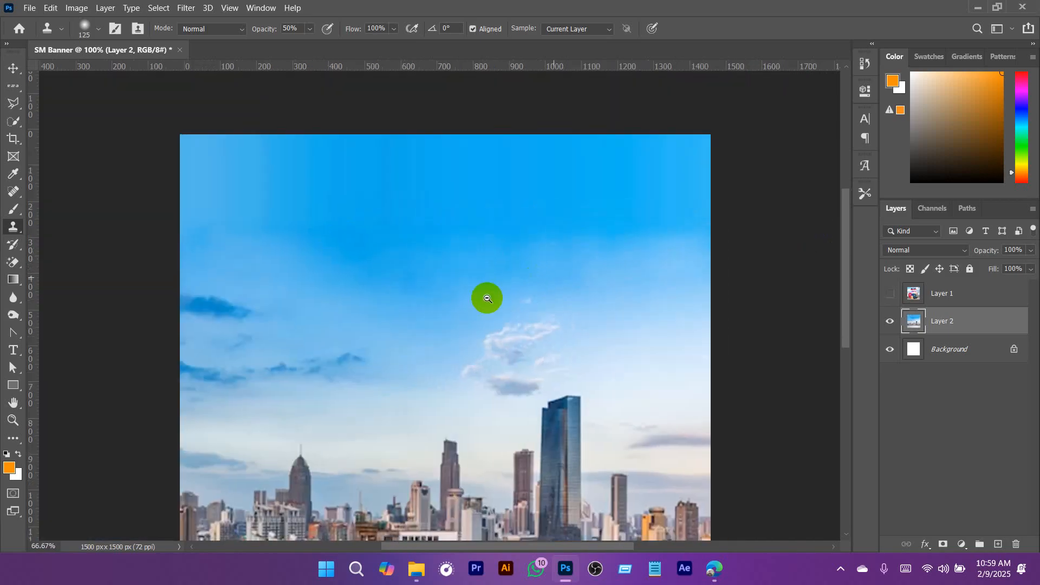
click(964, 397)
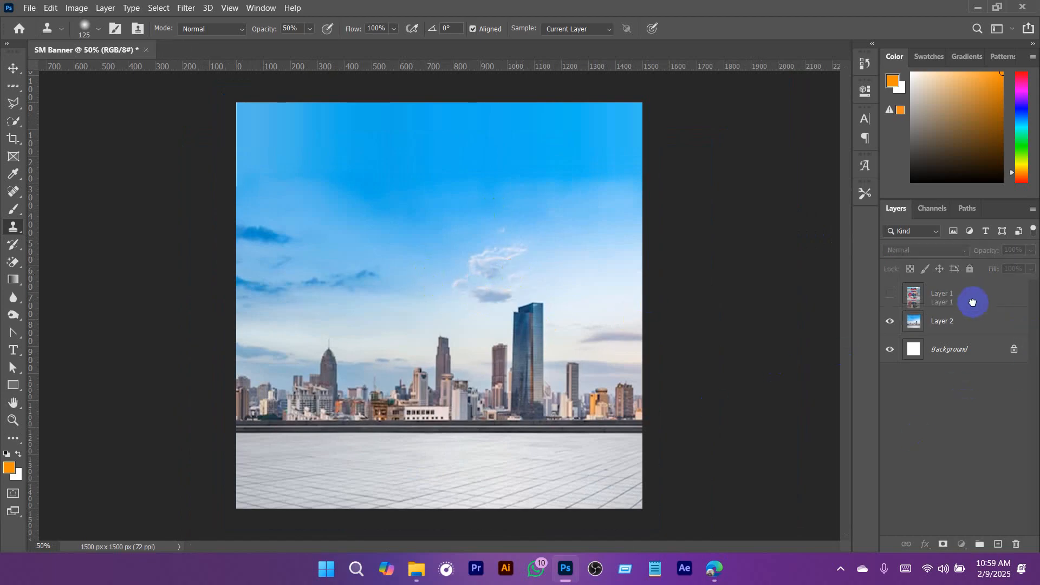
- Move the city image up about 80 px and compare its position with the original banner on Layer 1
drag(972, 302, 930, 308)
key(v)
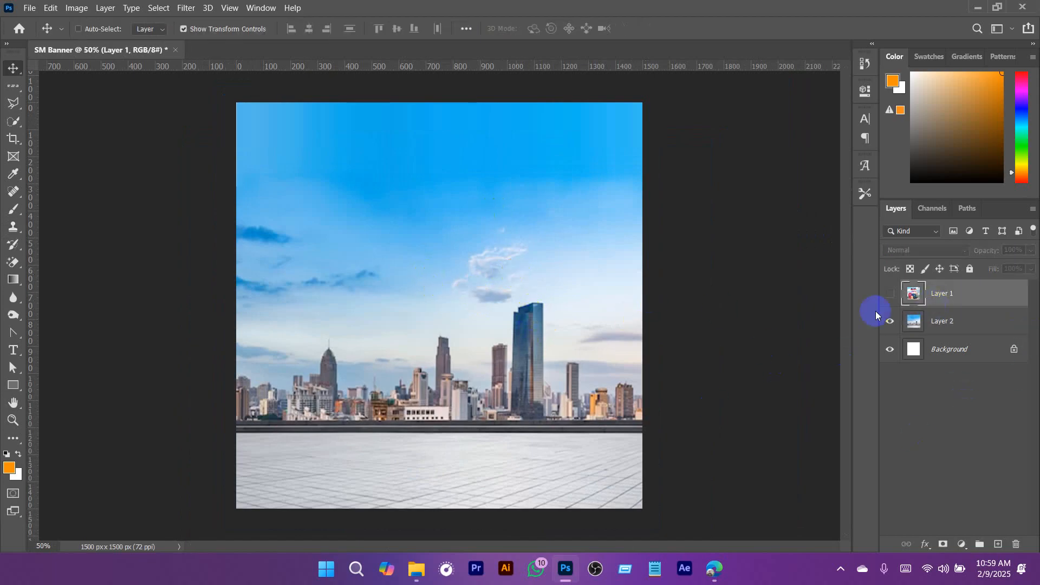
click(921, 321)
drag(569, 288, 573, 273)
click(890, 293)
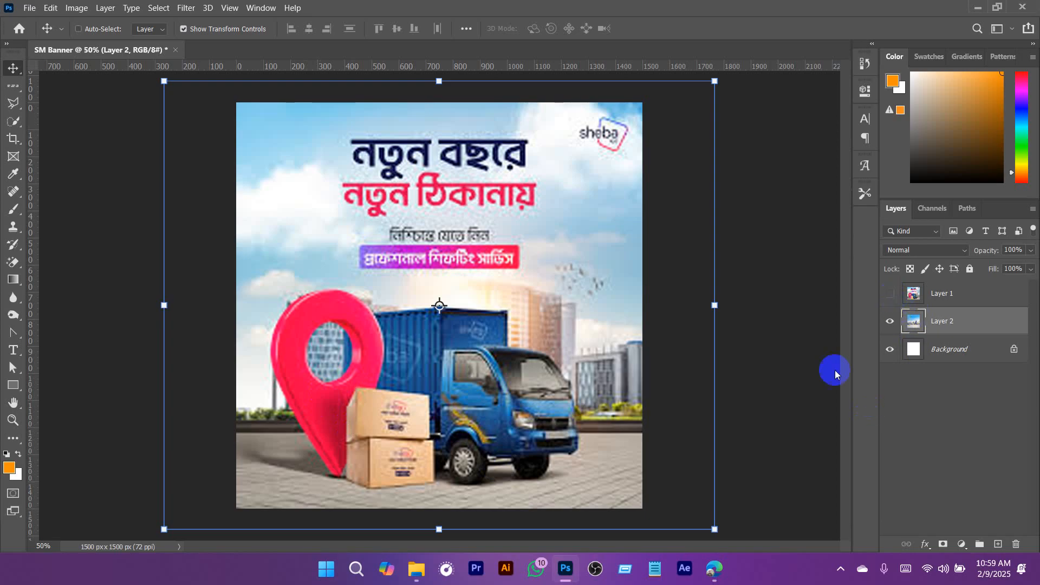
- Switch to the browser and search Google for "delivery trucj" in place of the opened city image
click(714, 569)
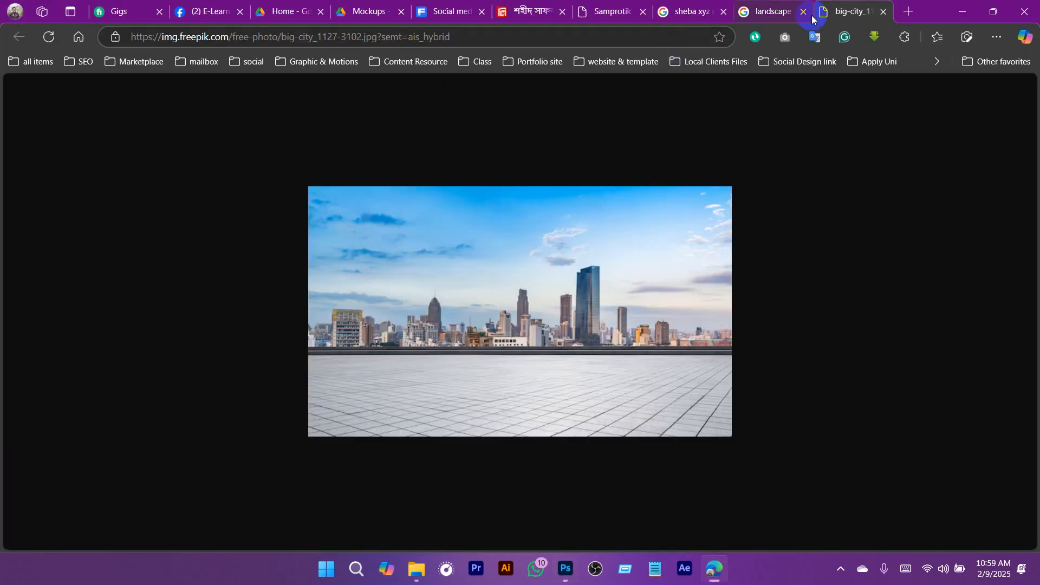
click(507, 37)
text(del)
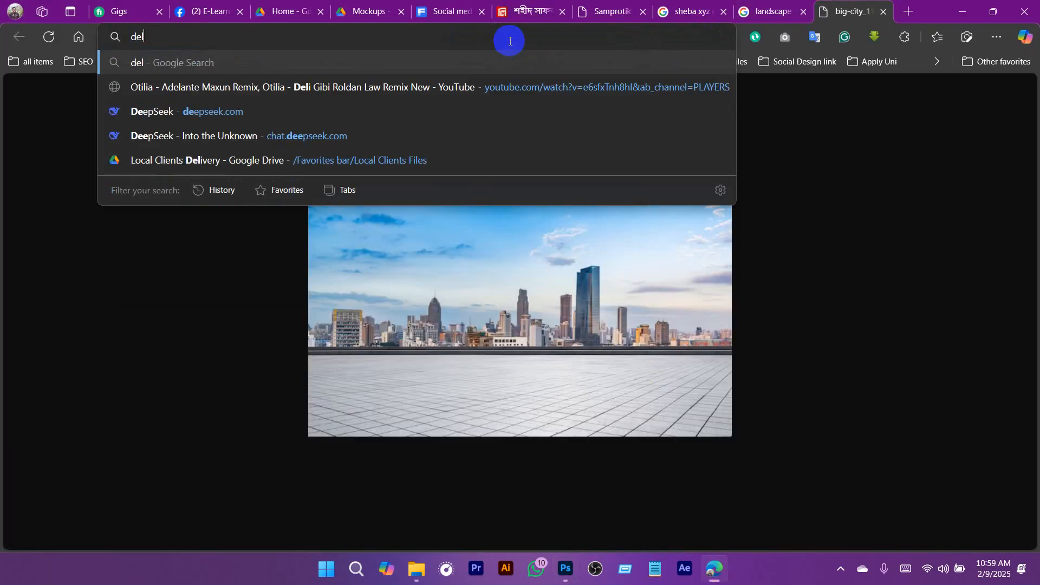
text(ivery trucj)
key(Return)
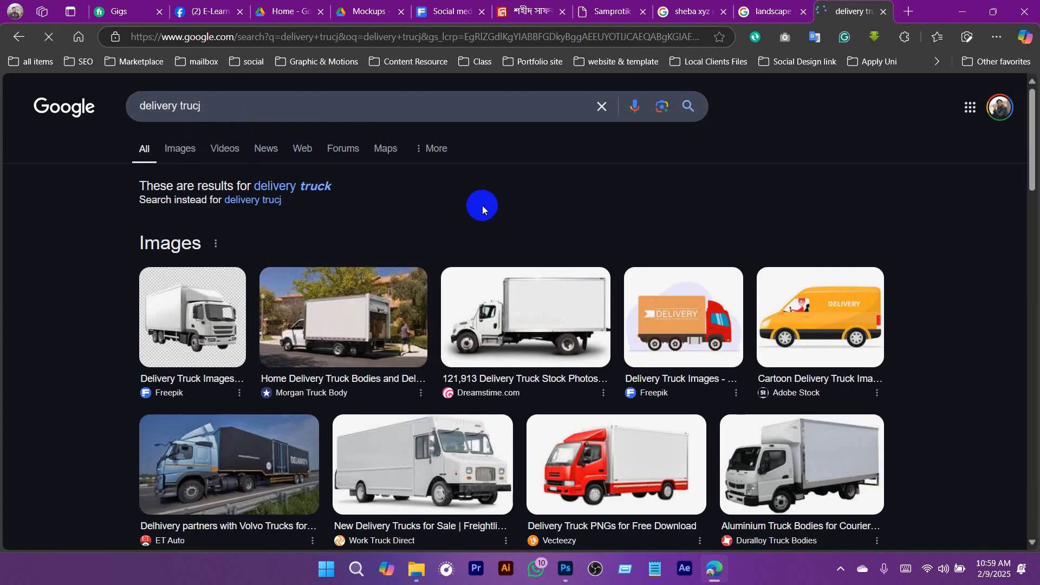
- Find the white-and-green Transportify truck photo in the delivery truck image results and copy the image
click(615, 379)
scroll(602, 379, down, 7)
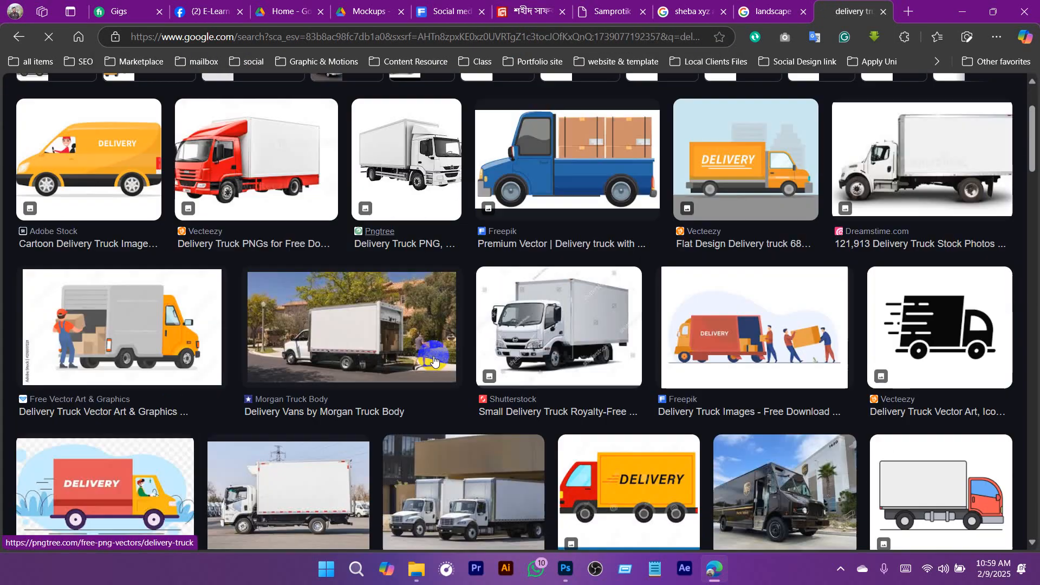
scroll(599, 384, down, 5)
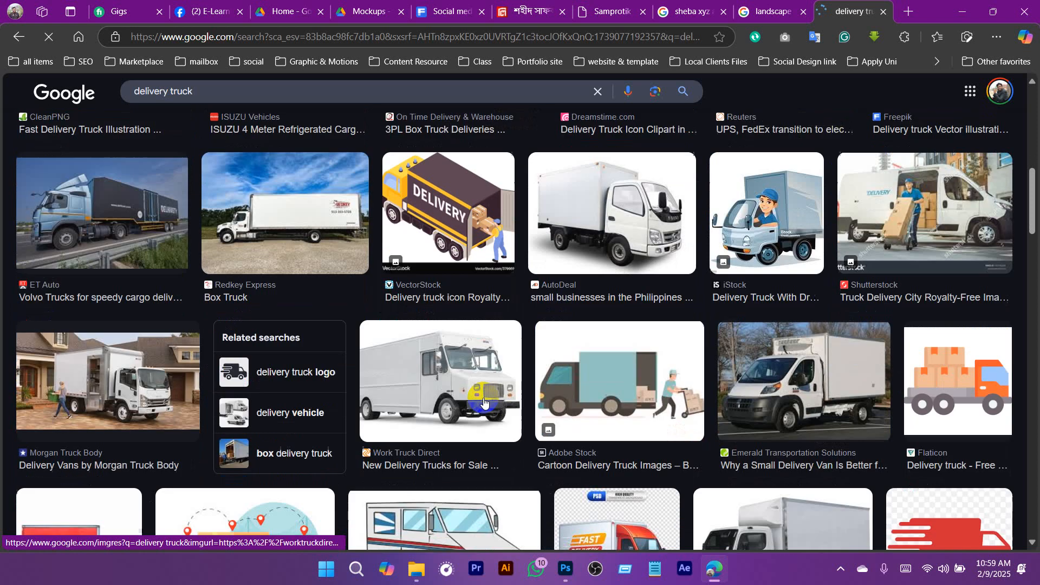
scroll(365, 379, down, 10)
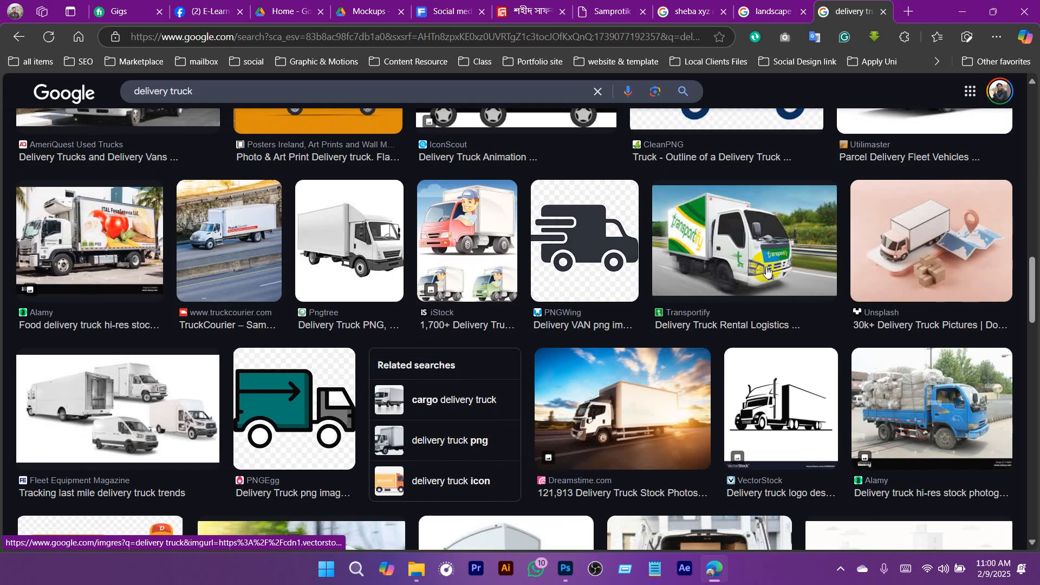
click(743, 324)
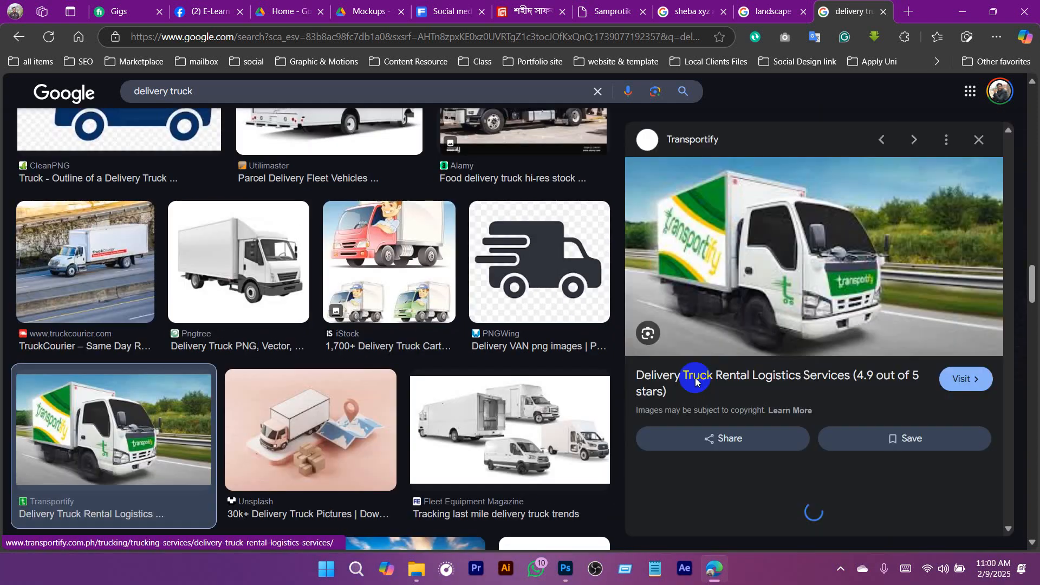
right_click(732, 303)
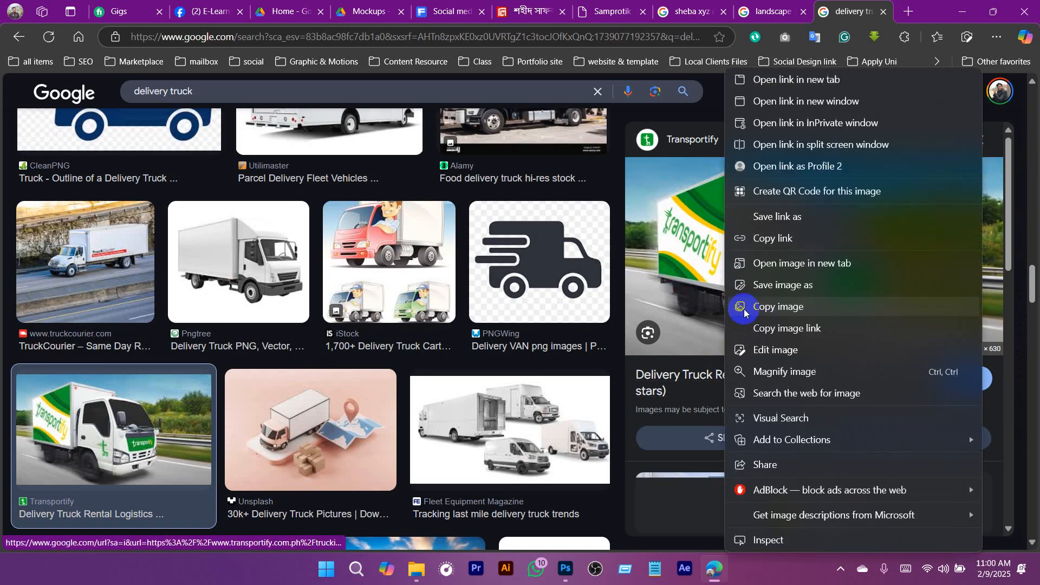
click(772, 311)
- Switch to Photoshop, paste the truck photo above the city image, select its subject and mask out the background
click(565, 570)
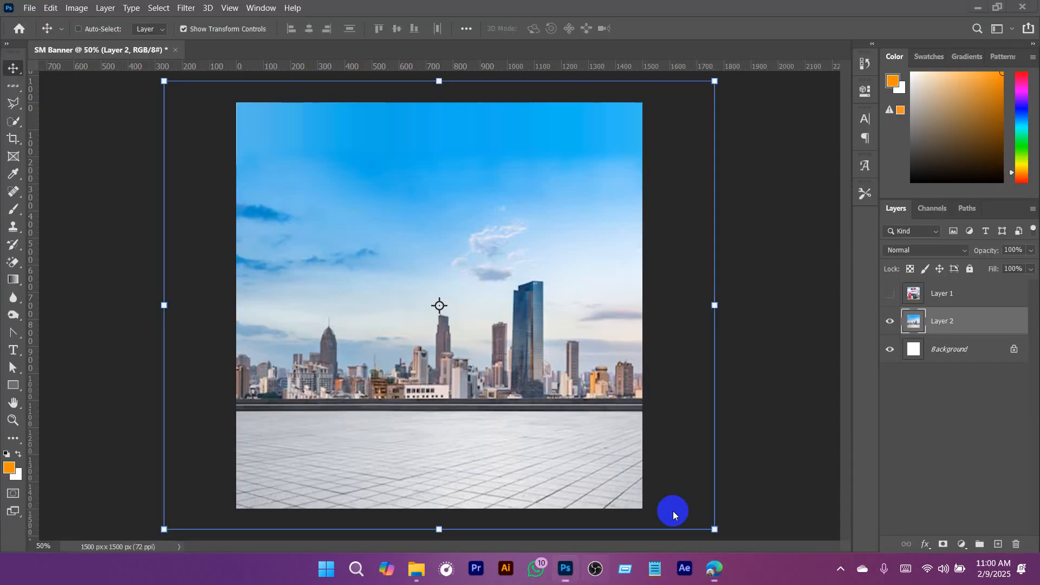
key(ctrl+v)
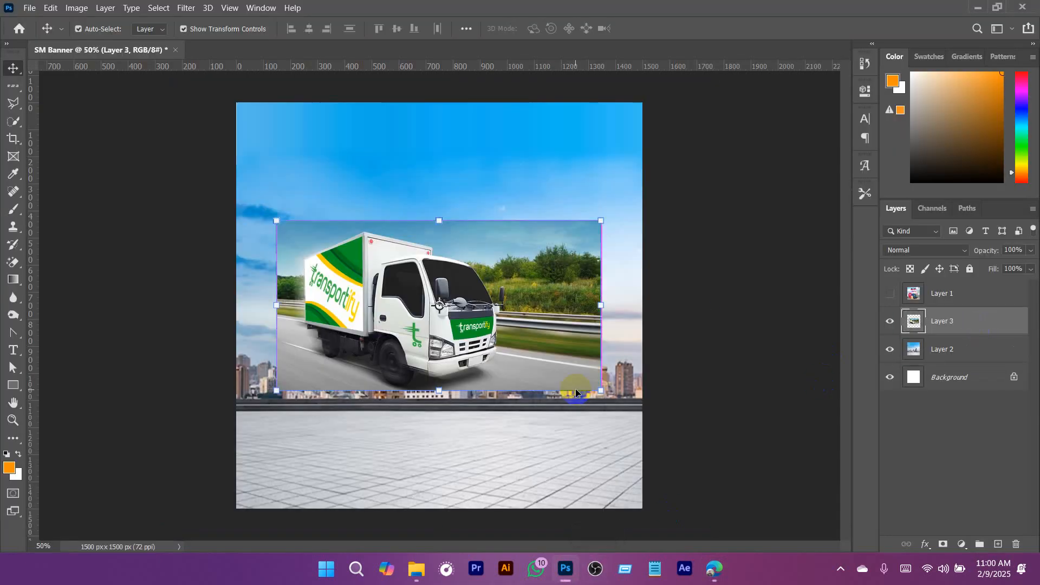
click(167, 10)
click(196, 161)
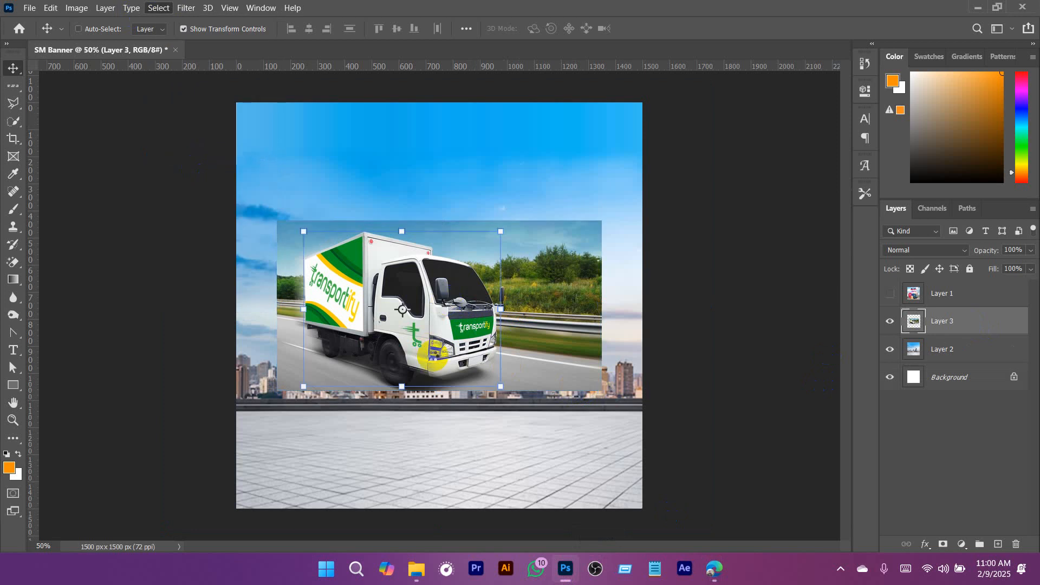
click(942, 544)
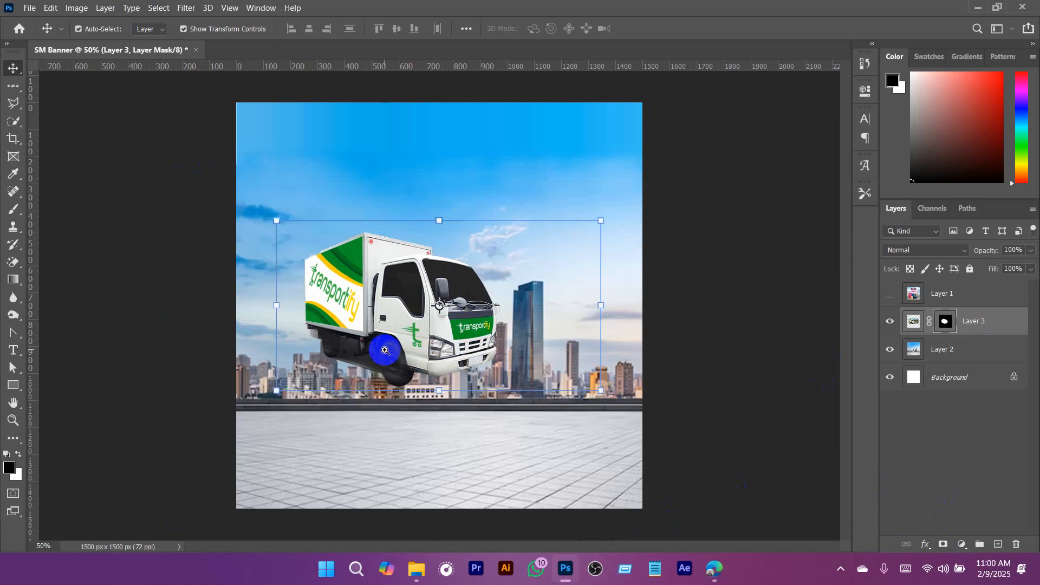
- Move the masked truck down and slightly right so that it stands on the paved foreground
scroll(383, 348, up, 1)
drag(436, 434, 493, 254)
scroll(467, 278, up, 3)
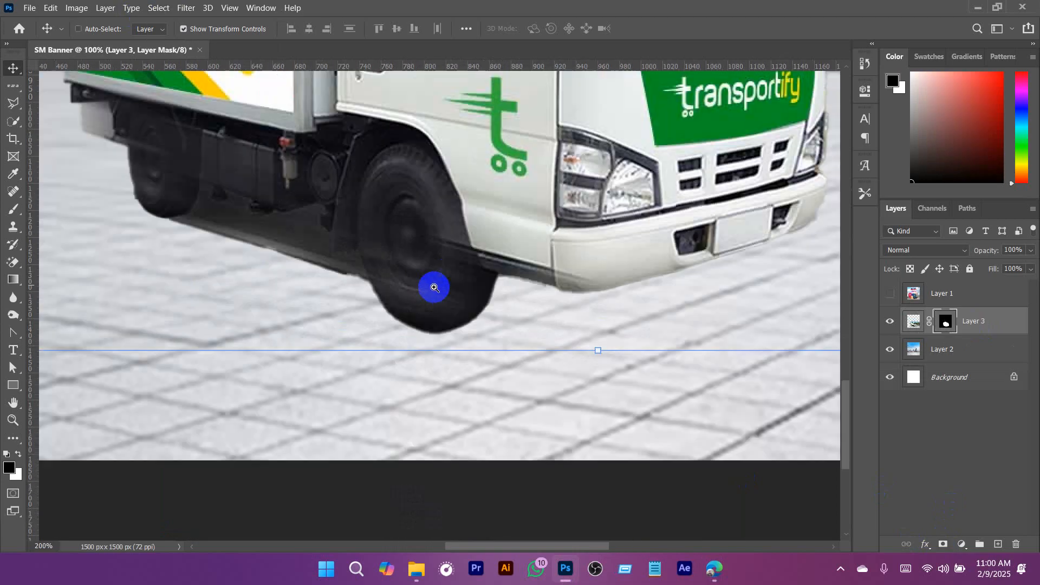
- On the truck's layer mask, outline the leftover shadow between the wheels with a 9 px Soft Round brush in black
drag(359, 291, 557, 336)
click(946, 321)
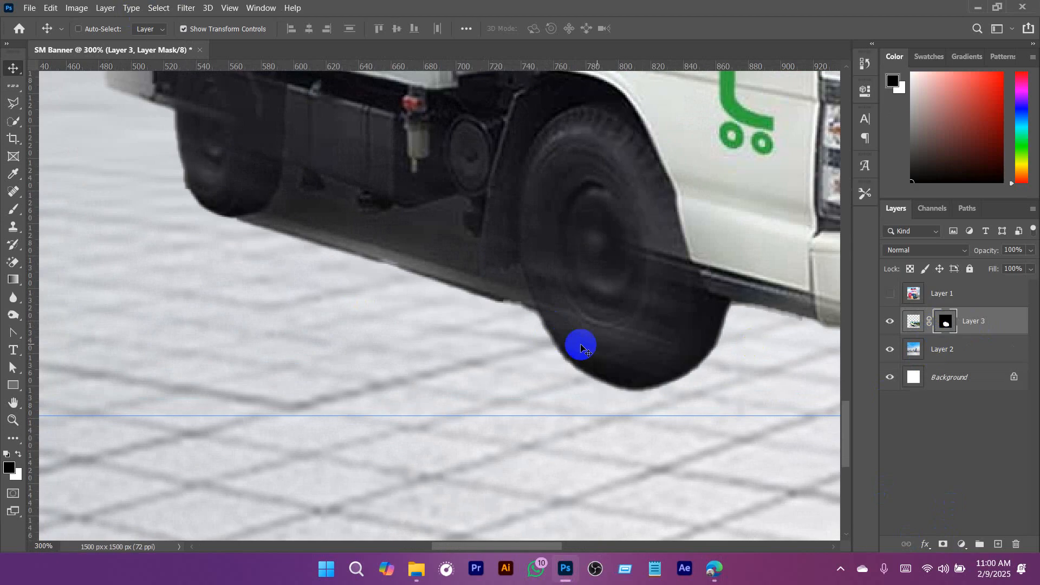
key(b)
right_click(418, 215)
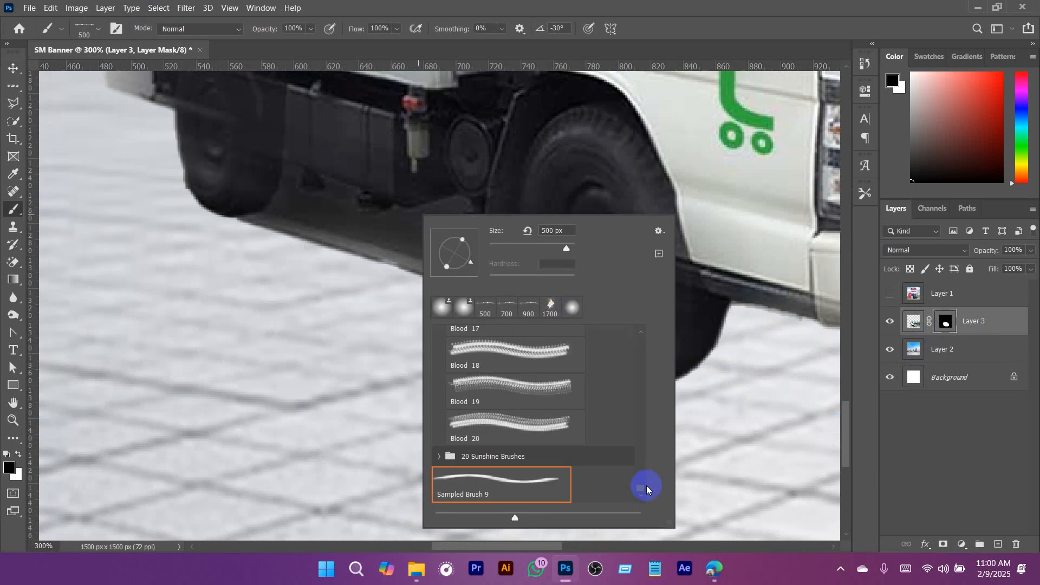
drag(646, 490, 642, 329)
click(464, 351)
click(783, 3)
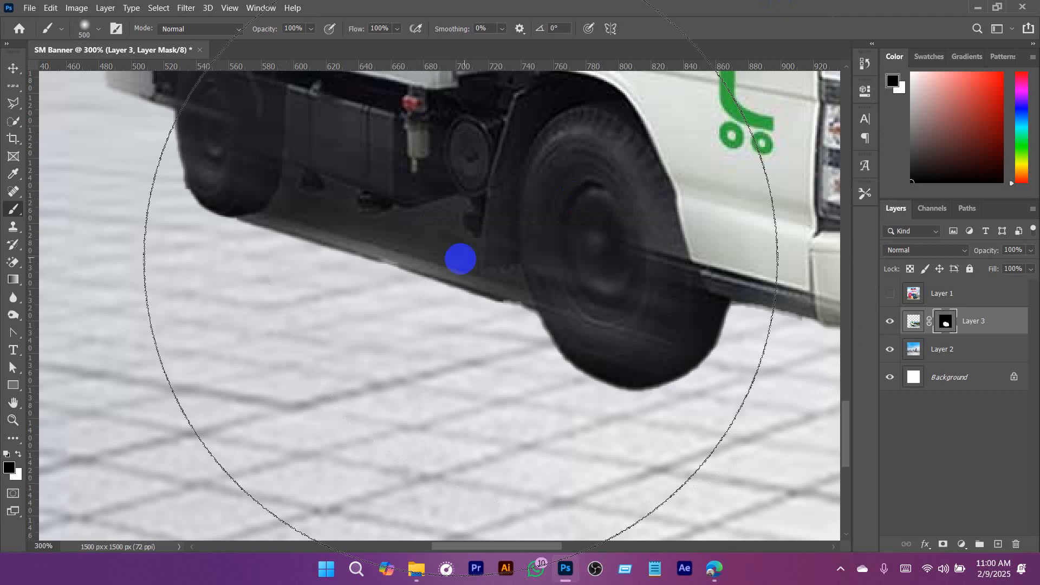
key(bracketleft)
key(bracketleft)
key(bracketleft)
key(bracketleft)
key(bracketleft)
key(bracketleft)
key(bracketleft)
key(bracketleft)
key(bracketleft)
key(bracketleft)
key(bracketleft)
key(bracketleft)
key(bracketleft)
key(bracketleft)
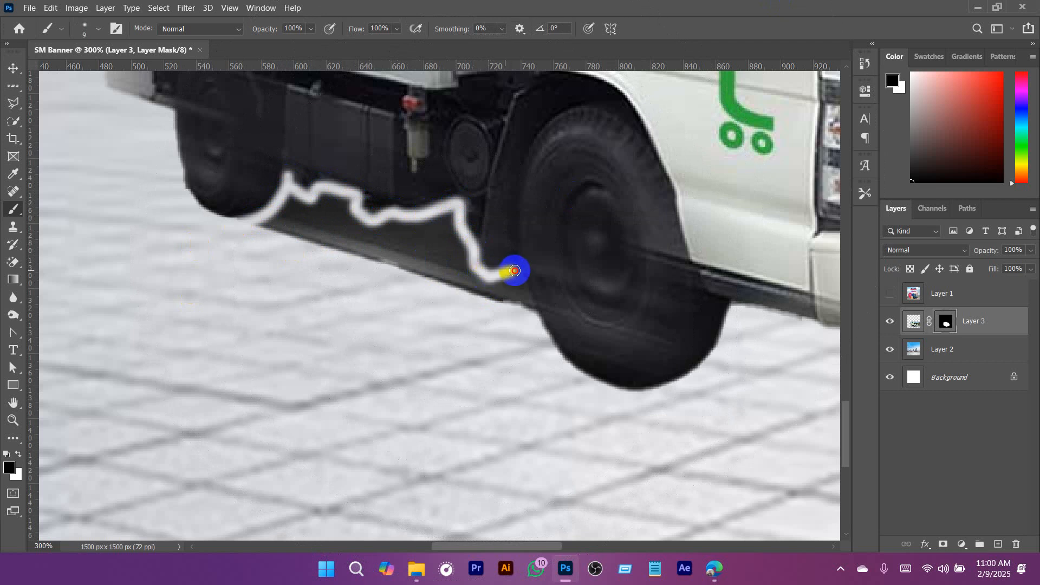
- Mask out the dark shadow remaining below the truck's chassis with a harder 35 px round brush
key(bracketright)
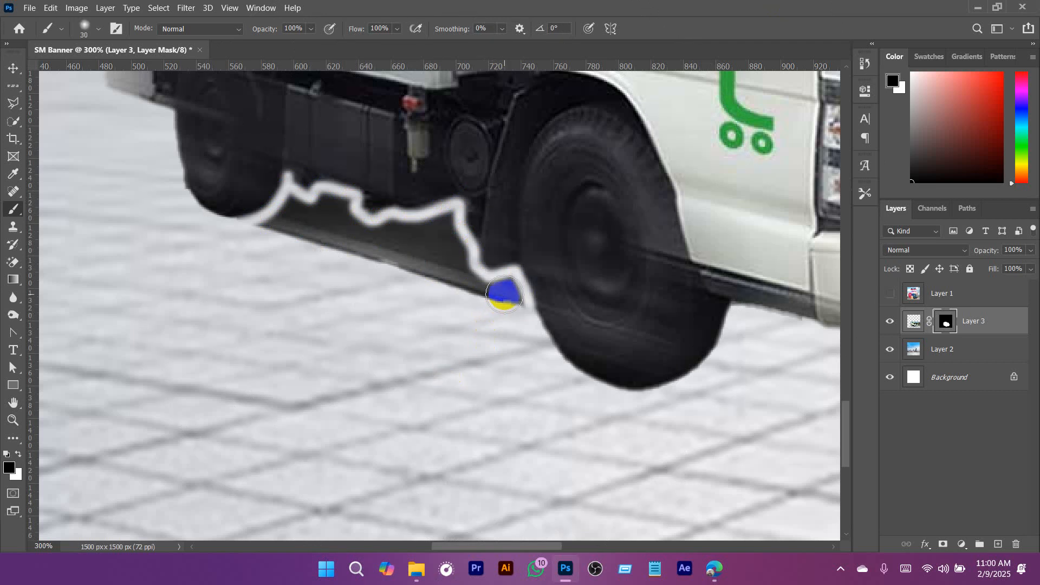
right_click(440, 286)
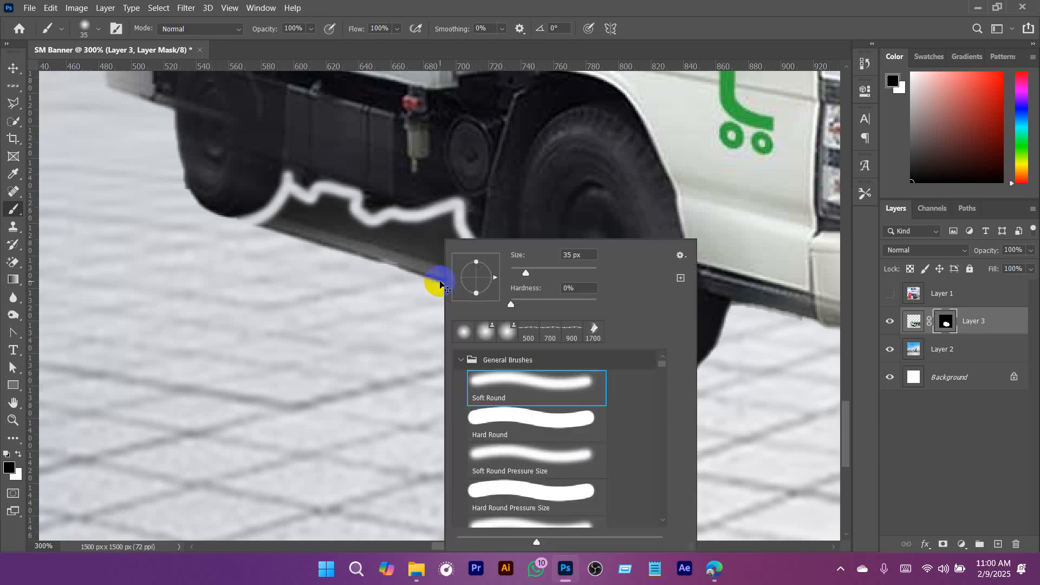
click(685, 167)
click(500, 315)
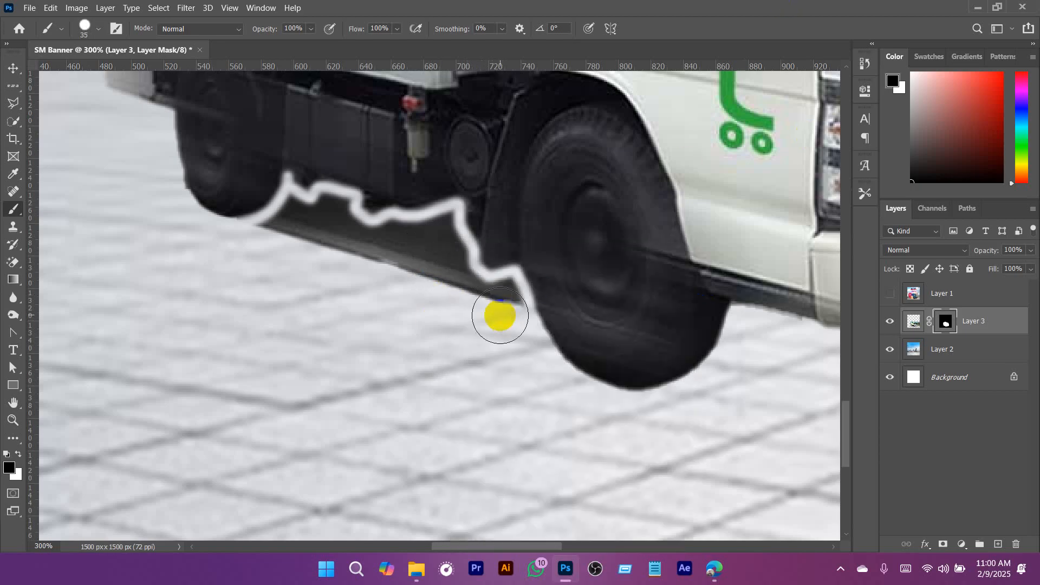
mouse_move(498, 302)
mouse_down()
mouse_move(460, 290)
mouse_move(434, 234)
mouse_move(405, 250)
mouse_move(314, 217)
mouse_move(238, 255)
mouse_move(292, 229)
mouse_move(423, 297)
mouse_up()
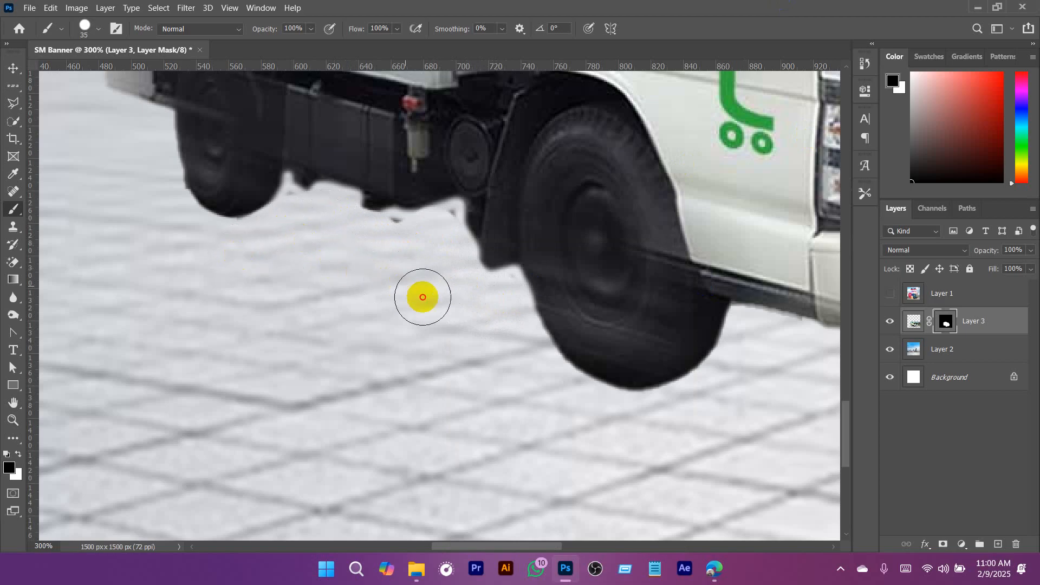
- Clean up the leftover specks along the chassis underside on the mask with a 15 px brush
key(bracketleft)
key(bracketleft)
key(bracketleft)
drag(398, 224, 449, 215)
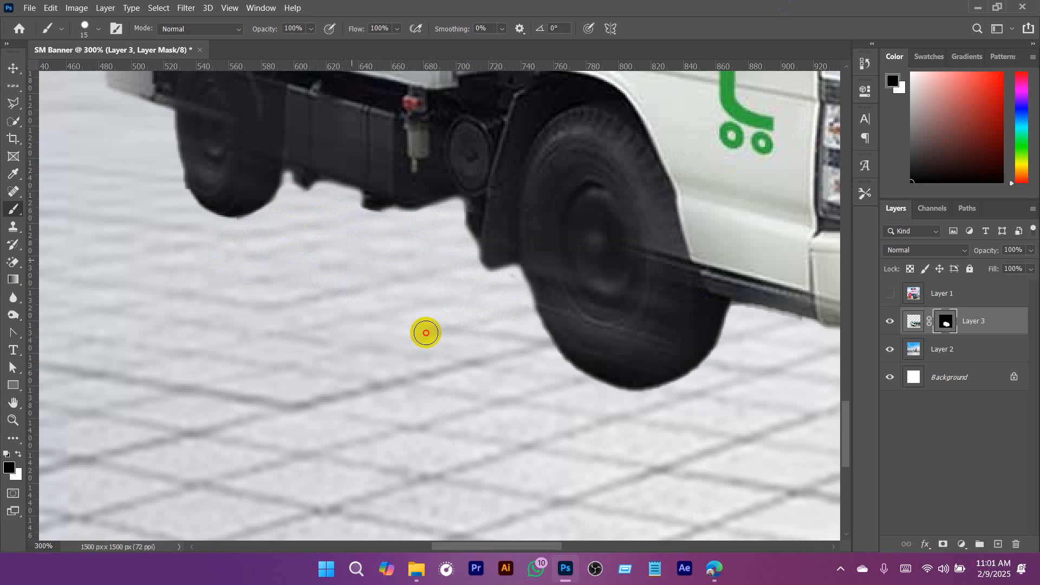
scroll(545, 356, down, 6)
scroll(476, 364, down, 3)
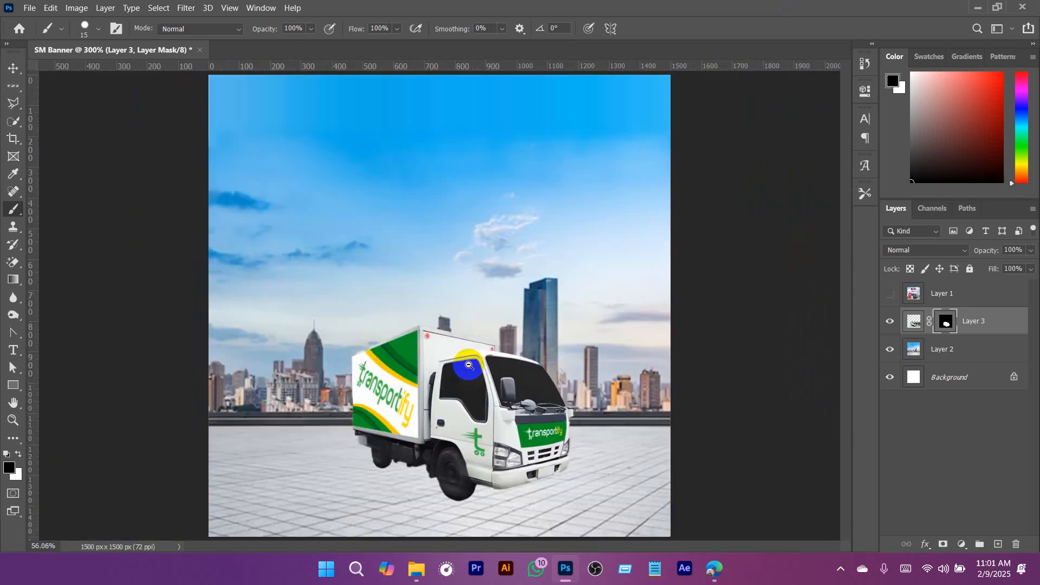
- Convert the masked truck layer to a Smart Object and shift the truck slightly up and to the right
key(v)
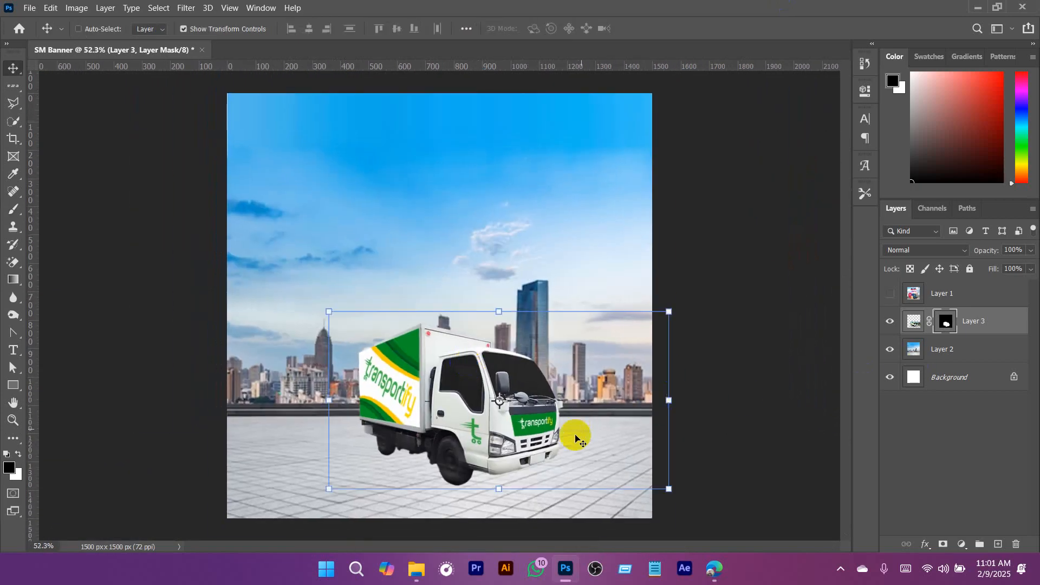
right_click(993, 318)
click(864, 170)
scroll(505, 434, up, 1)
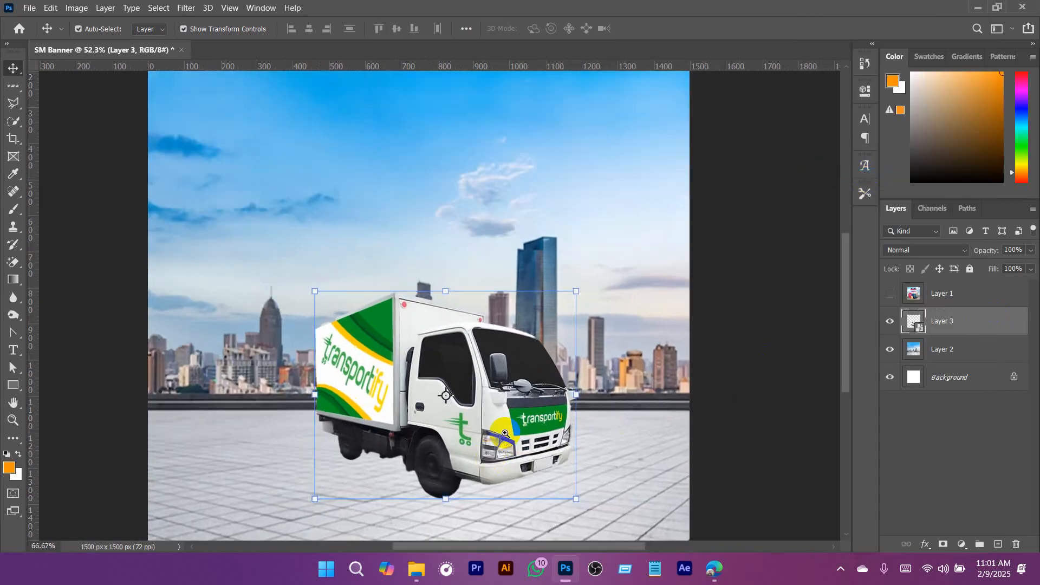
drag(518, 380, 538, 348)
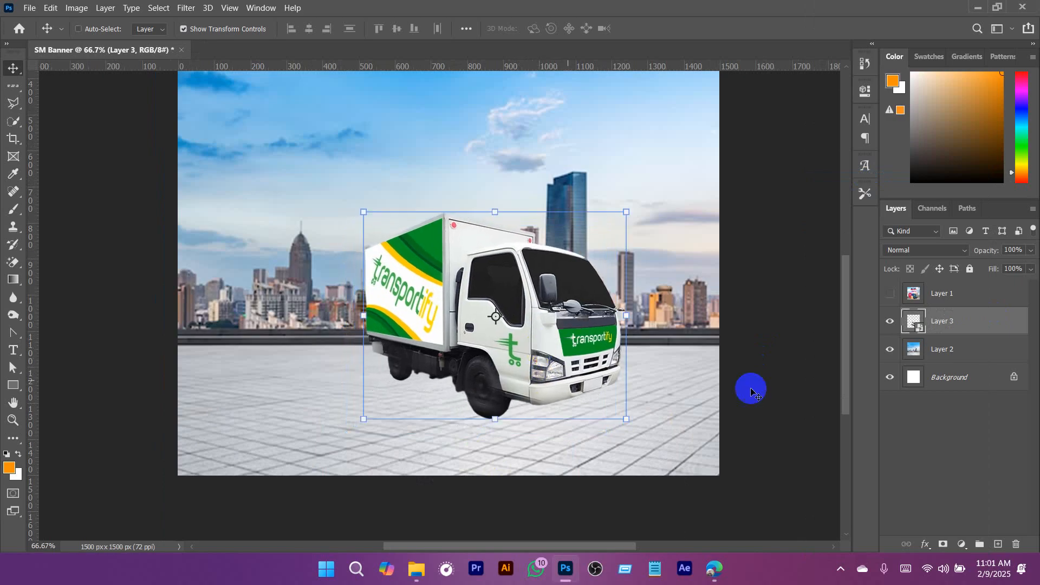
- Switch to the browser and search Google Images for "3D location pin"
click(714, 569)
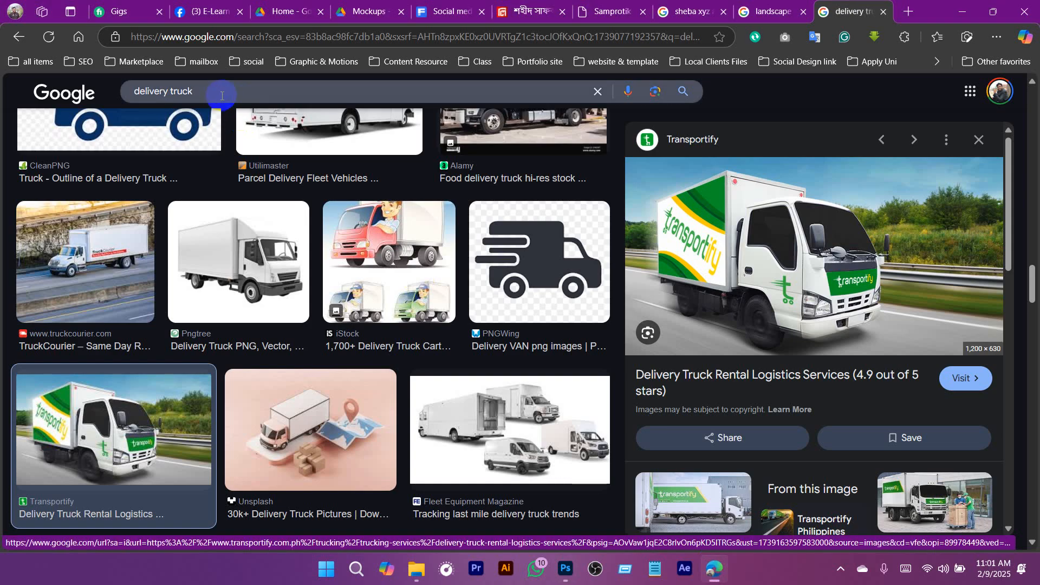
drag(220, 92, 57, 96)
text(3)
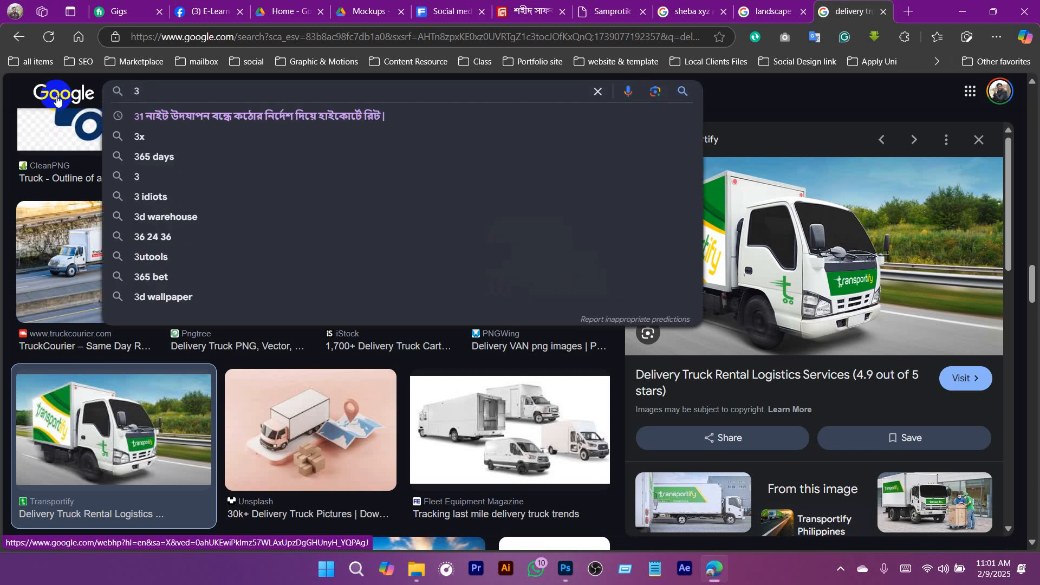
text(D location pin)
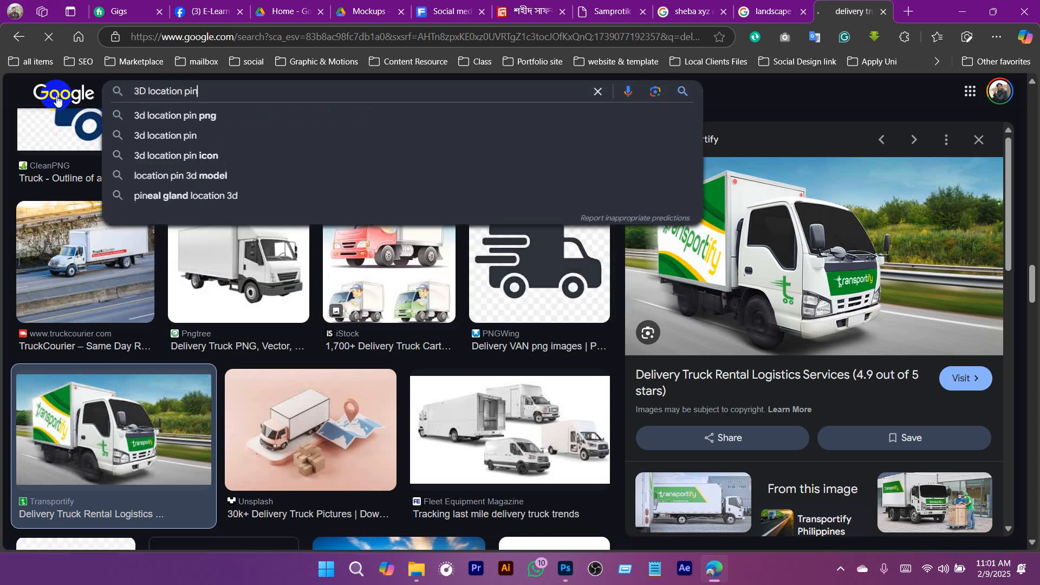
key(Return)
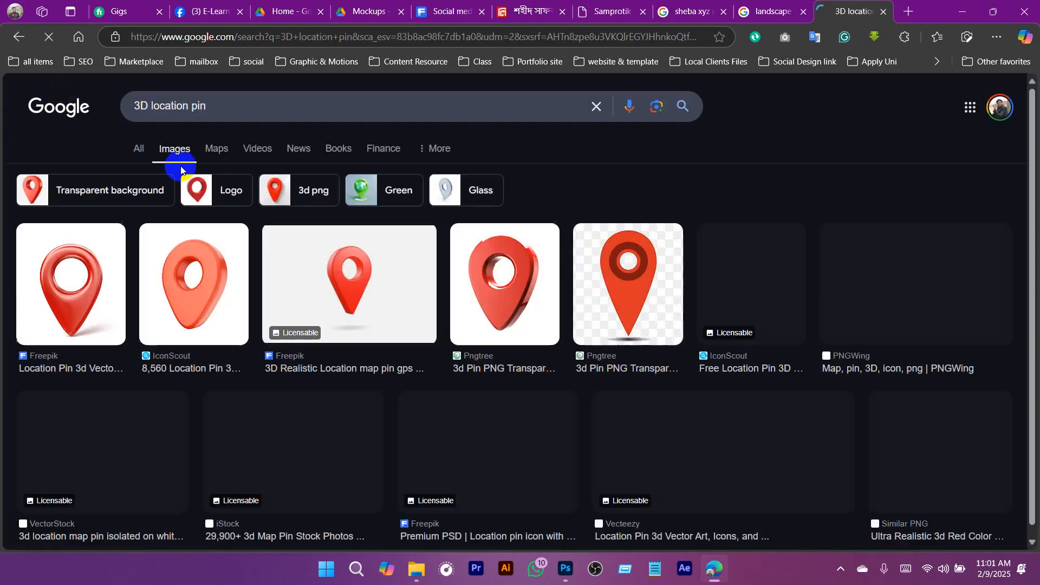
- Look through the 3D location pin image results for a suitable red pin to use in the banner
scroll(610, 349, down, 1)
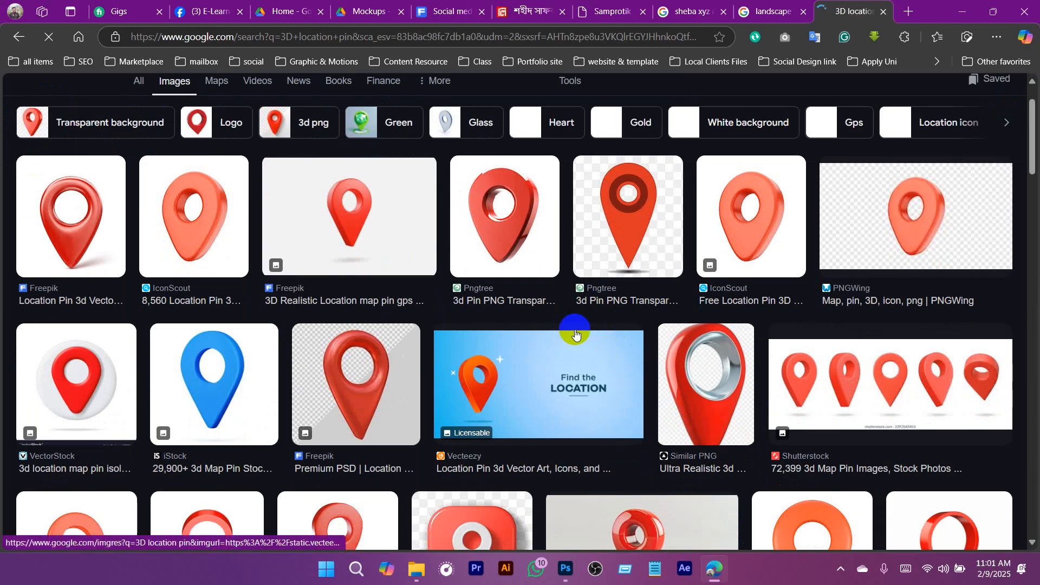
scroll(626, 355, down, 3)
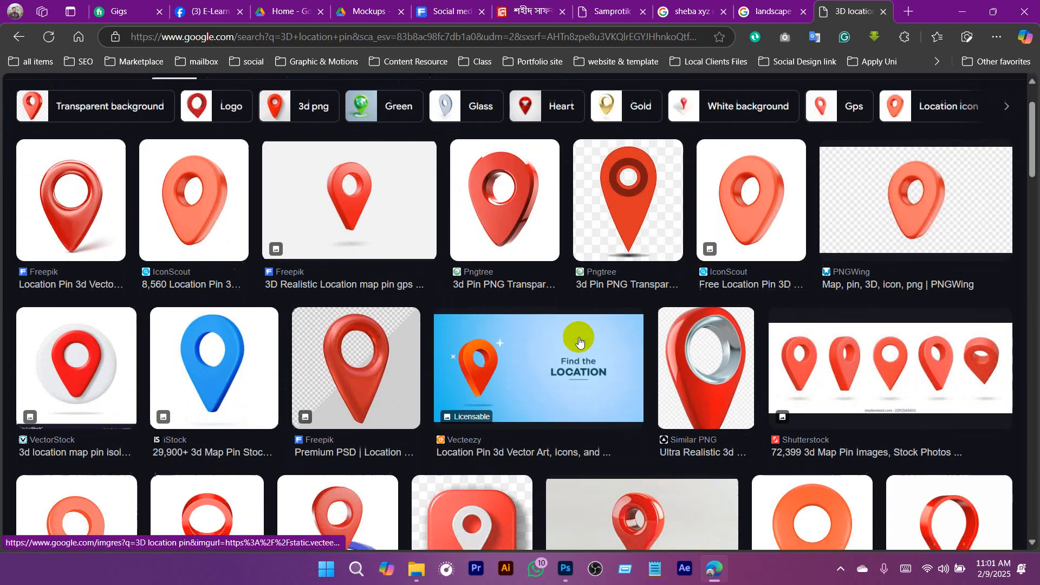
scroll(579, 337, down, 6)
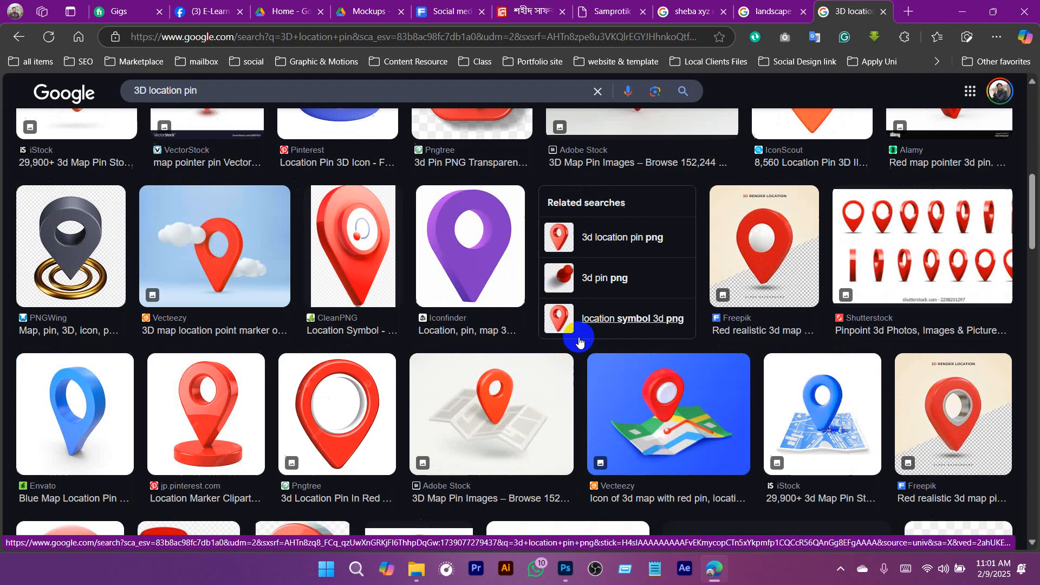
scroll(578, 341, down, 4)
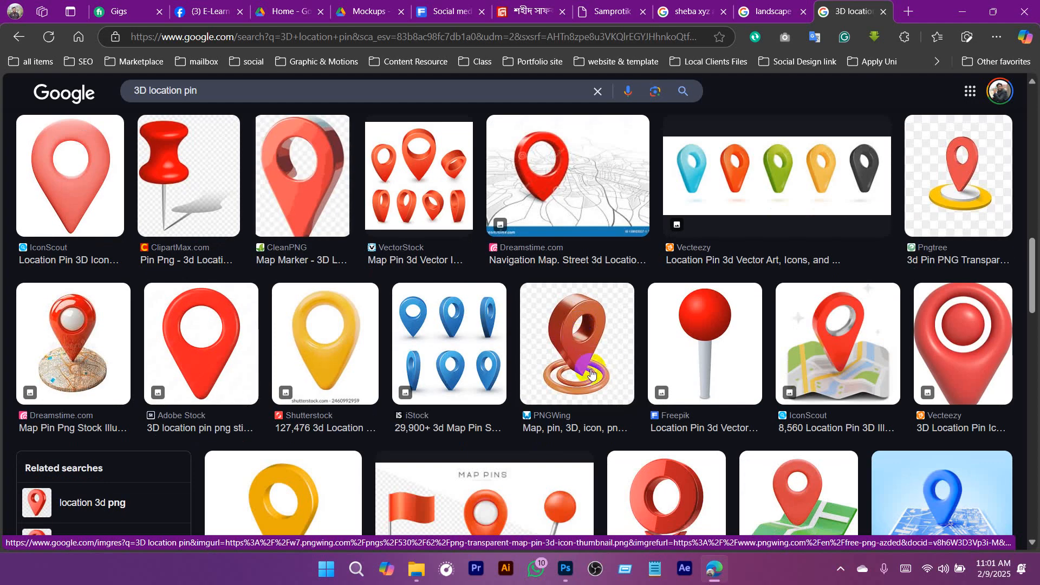
scroll(592, 370, down, 4)
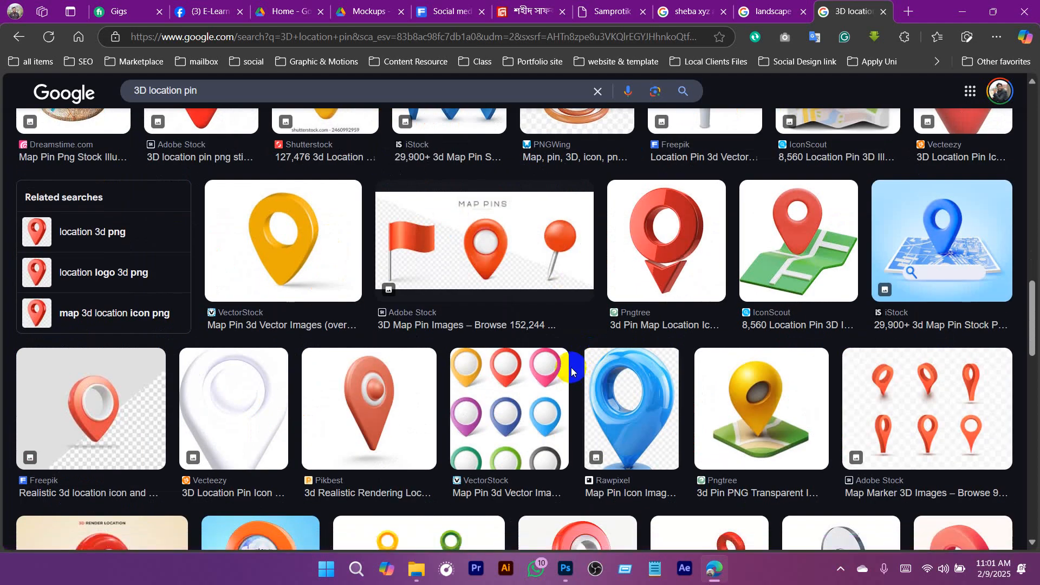
scroll(571, 401, up, 15)
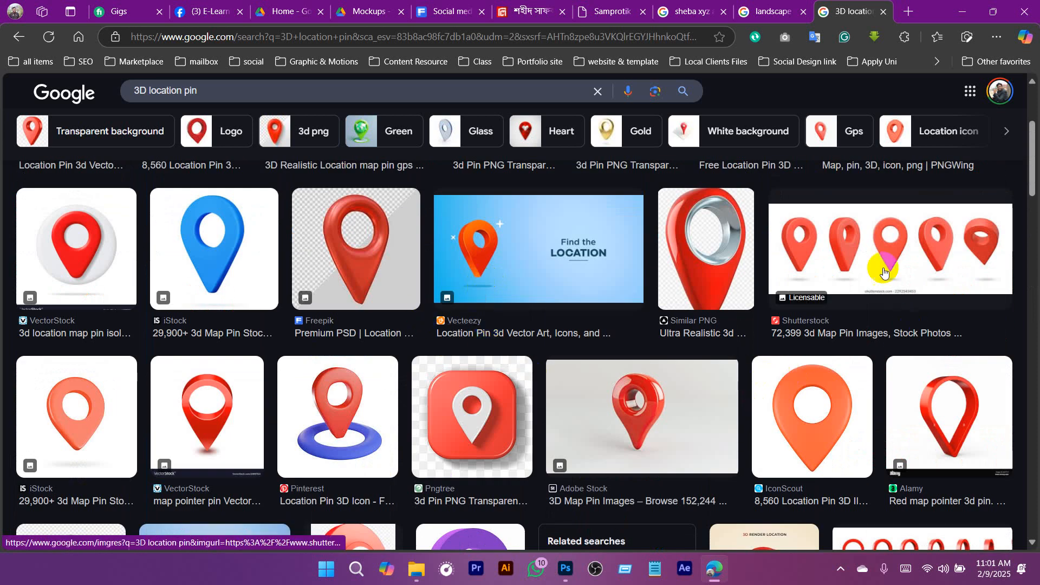
scroll(713, 372, down, 3)
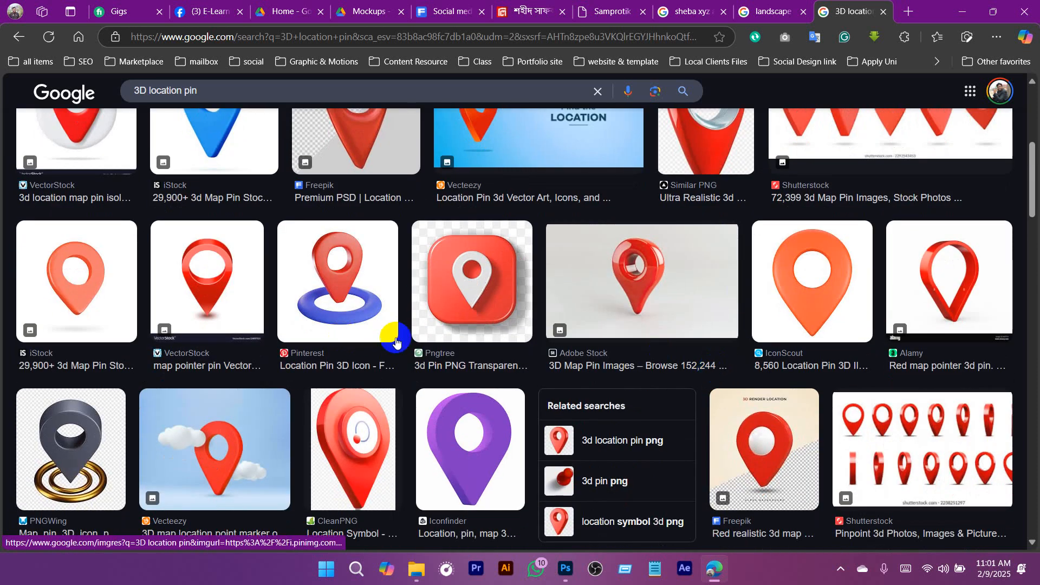
scroll(266, 324, up, 3)
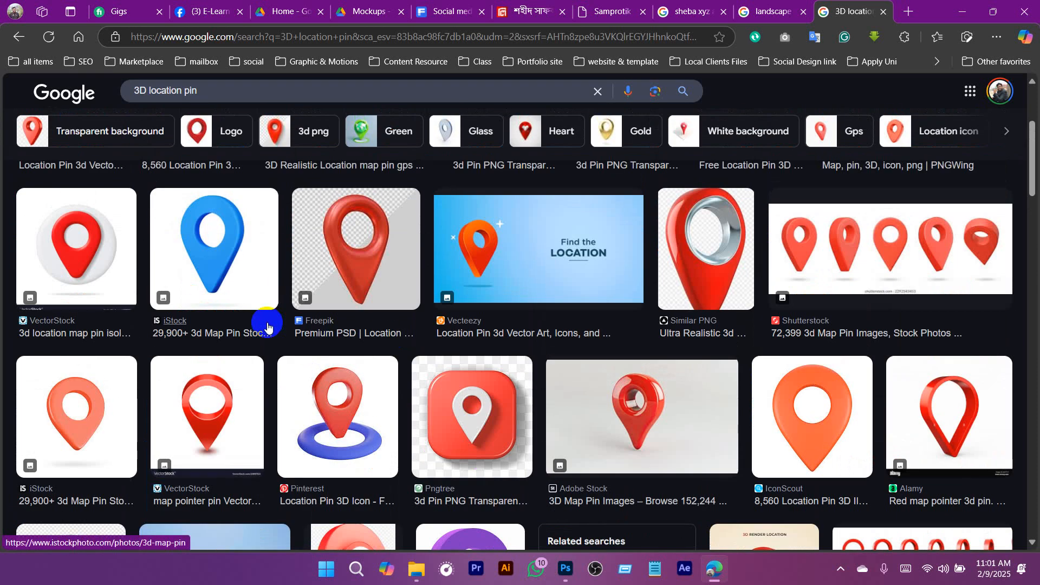
scroll(268, 325, down, 12)
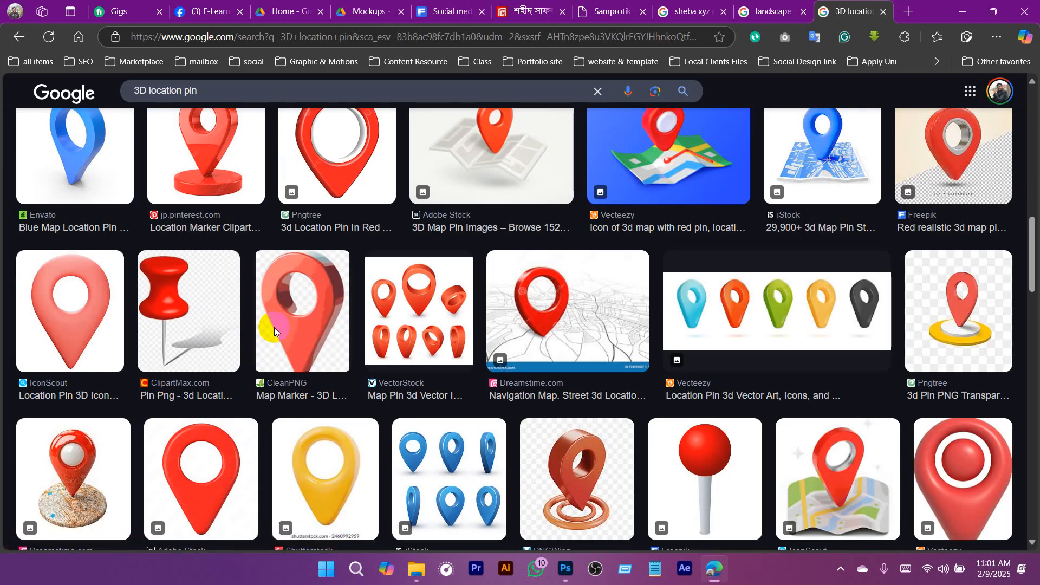
scroll(275, 327, down, 15)
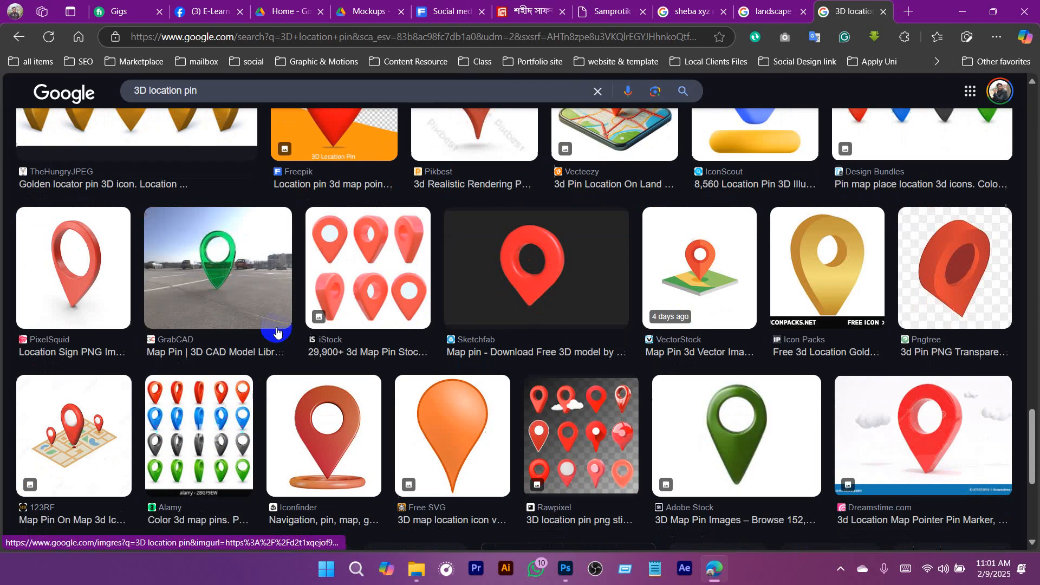
scroll(276, 331, down, 7)
scroll(282, 330, up, 5)
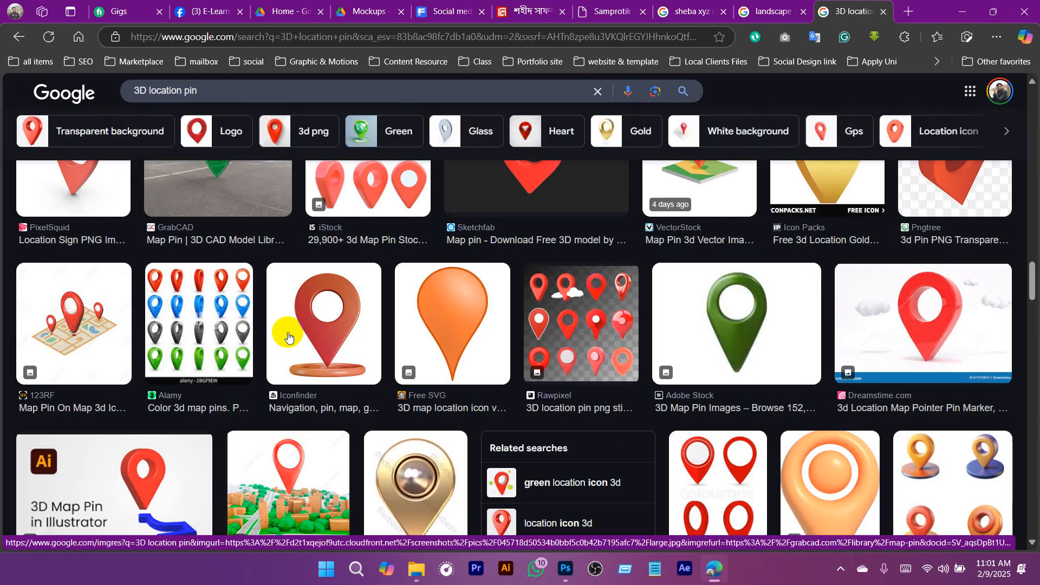
scroll(997, 314, up, 3)
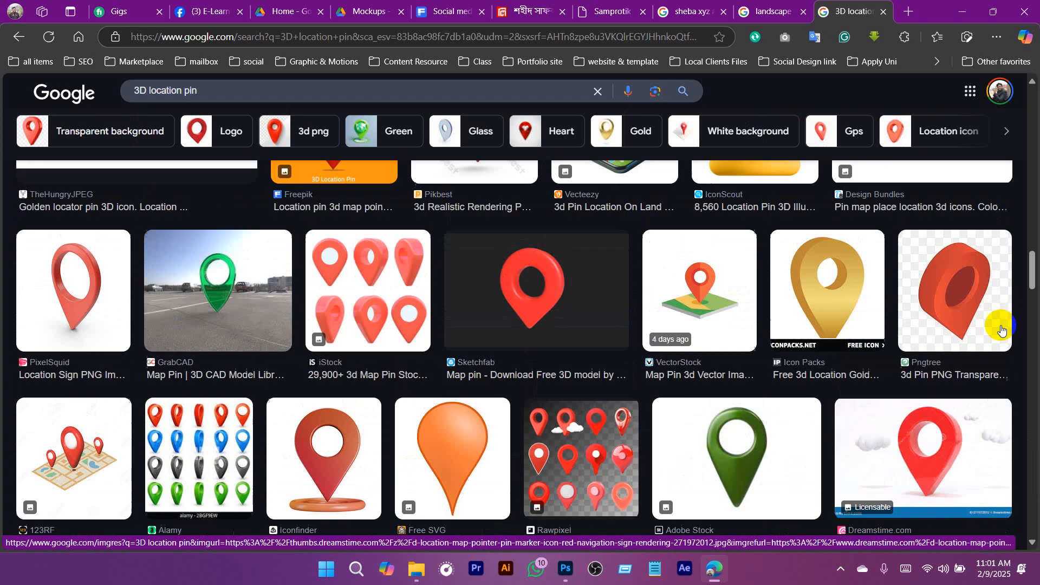
- Open the Dreamstime red 3D location pin result with clouds, copy its image and switch back to Photoshop
click(899, 407)
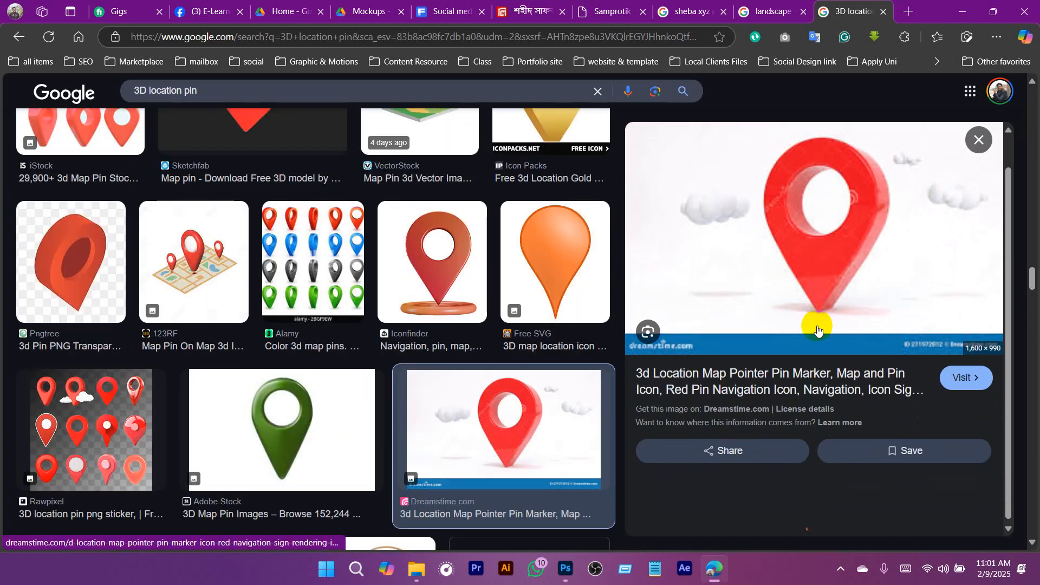
scroll(798, 262, down, 5)
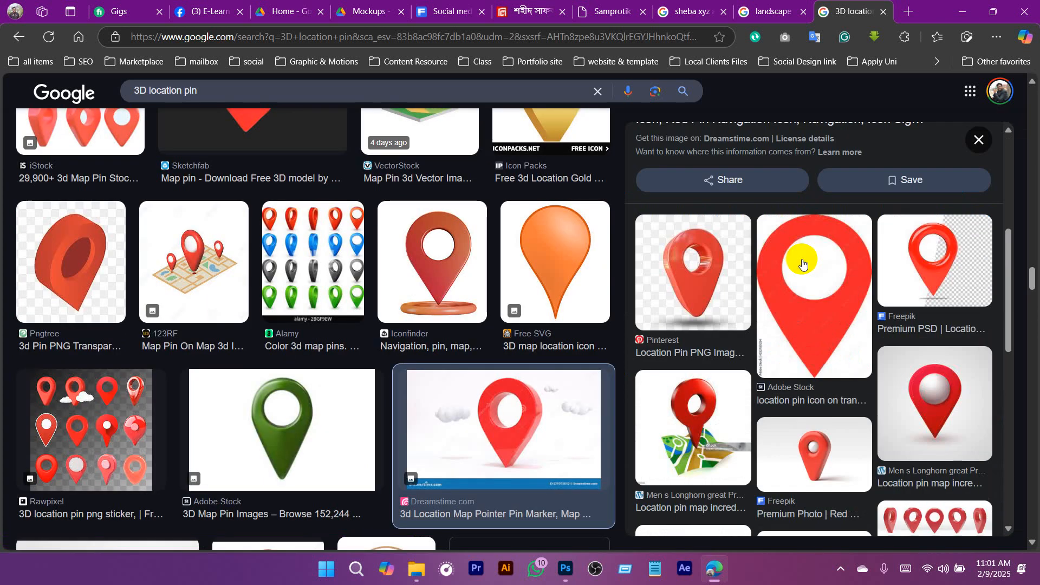
scroll(803, 264, up, 5)
right_click(827, 268)
click(598, 304)
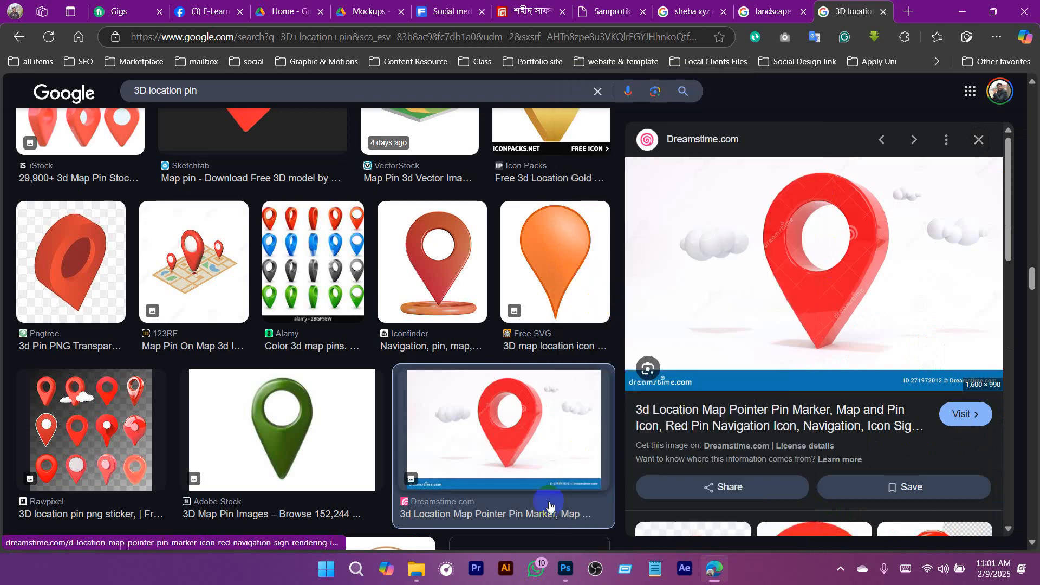
click(570, 571)
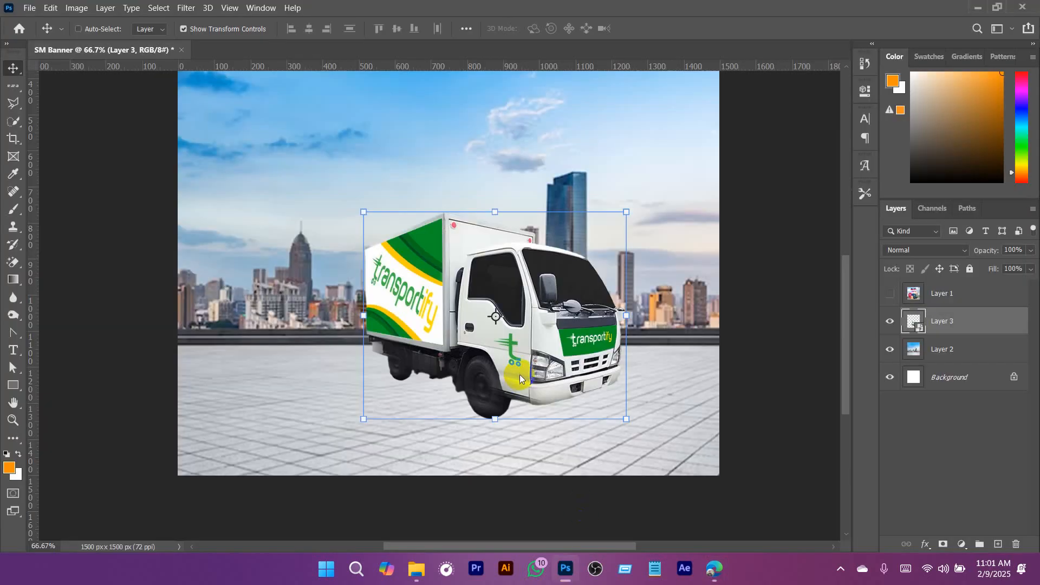
key(ctrl+b)
key(ctrl+v)
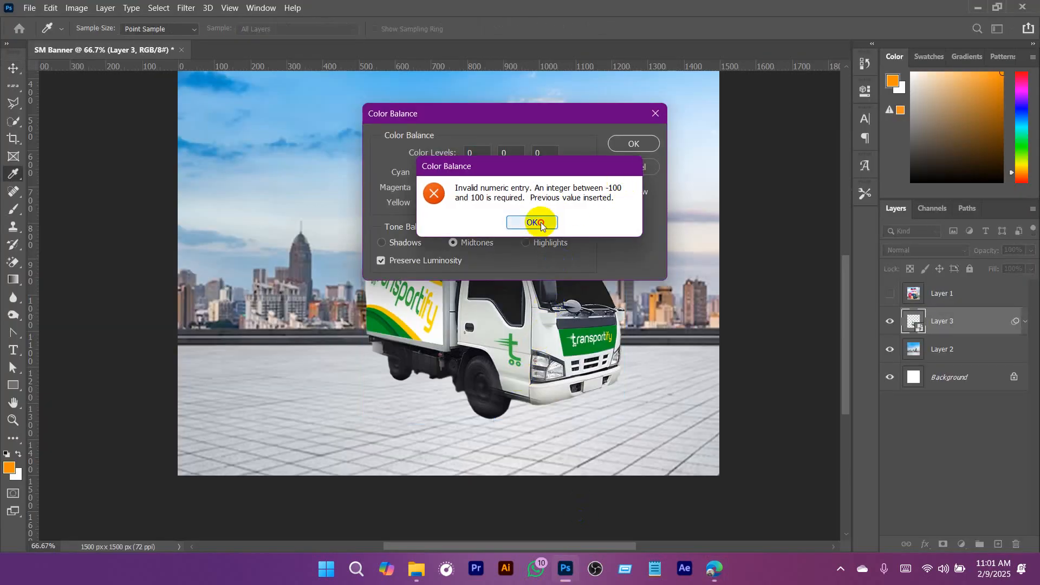
click(541, 223)
click(639, 166)
- Paste the copied location pin image above the truck layer and scale it down to 1400 px wide
key(v)
key(ctrl+v)
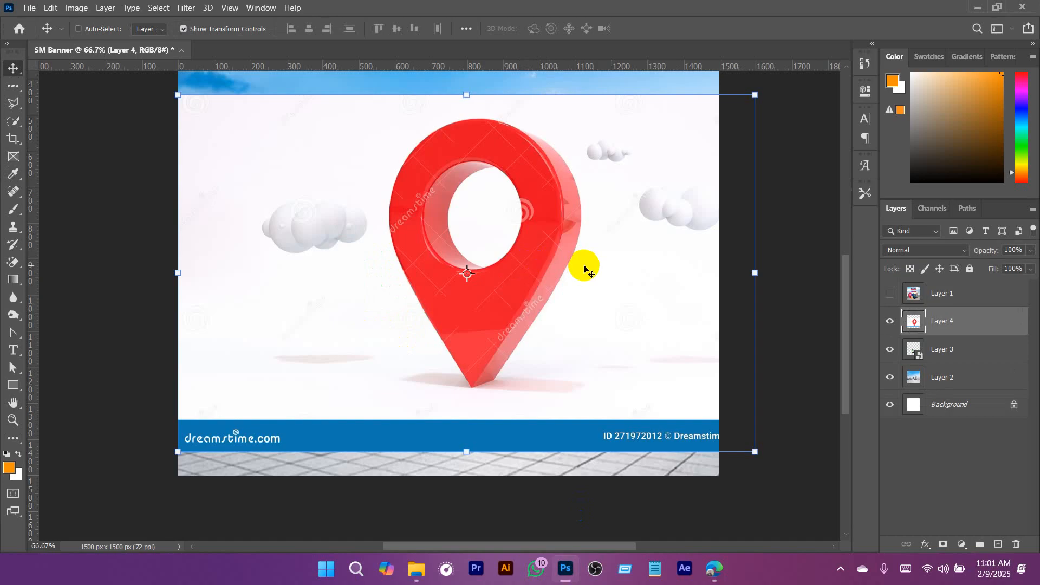
drag(755, 275, 719, 281)
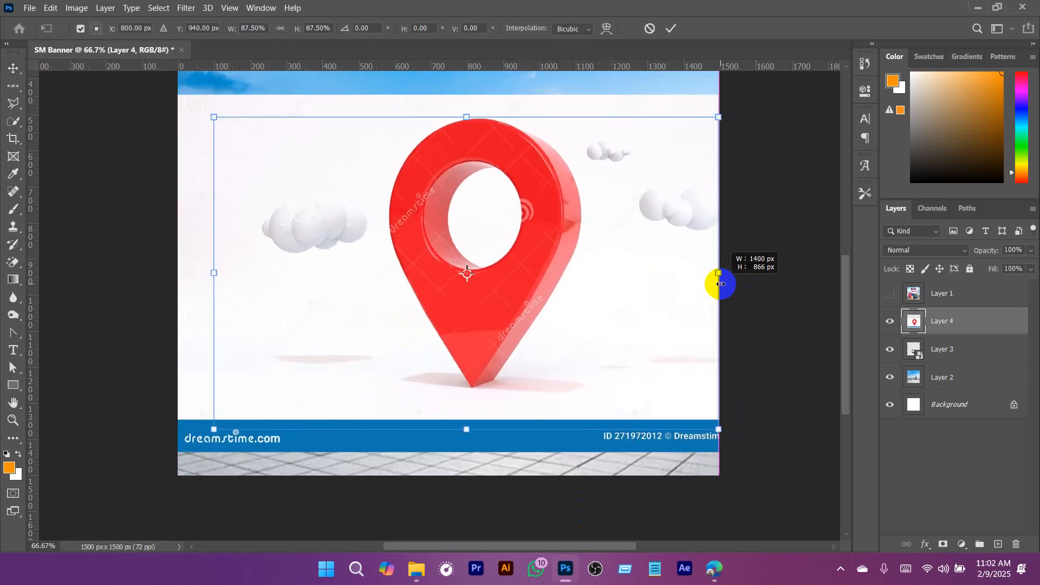
- Isolate the red pin from its background with Select Subject and a layer mask
click(130, 9)
mouse_move(158, 7)
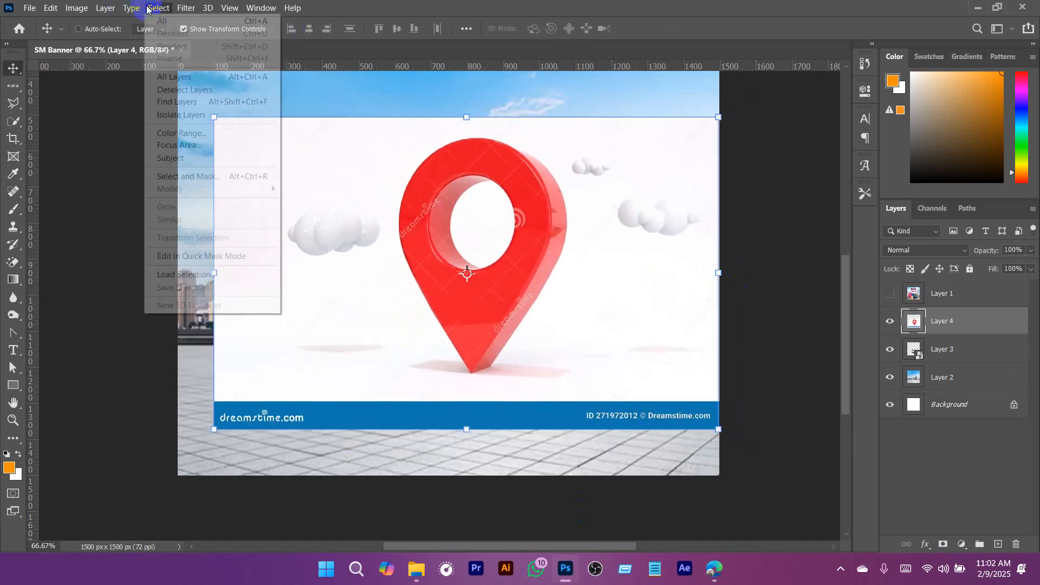
click(203, 158)
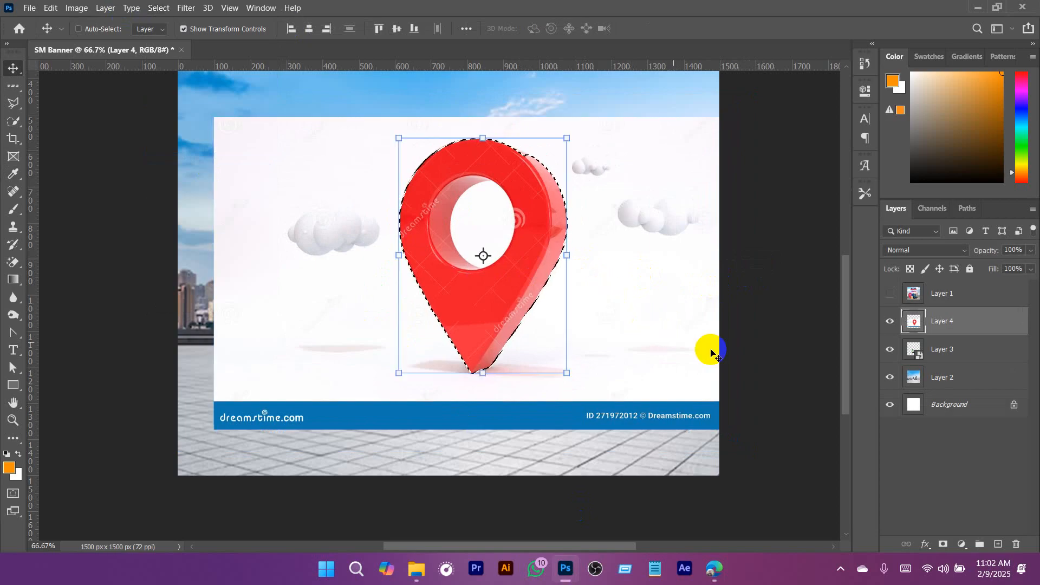
click(943, 544)
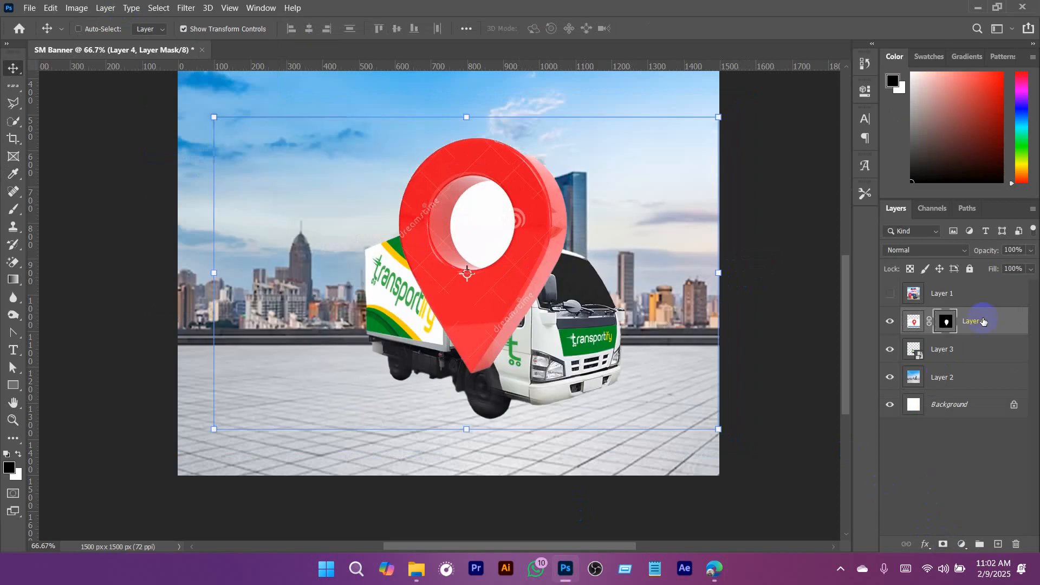
- Select the white area inside the pin's hole with the Quick Selection tool, paint it black on the mask and deselect
drag(497, 184, 588, 256)
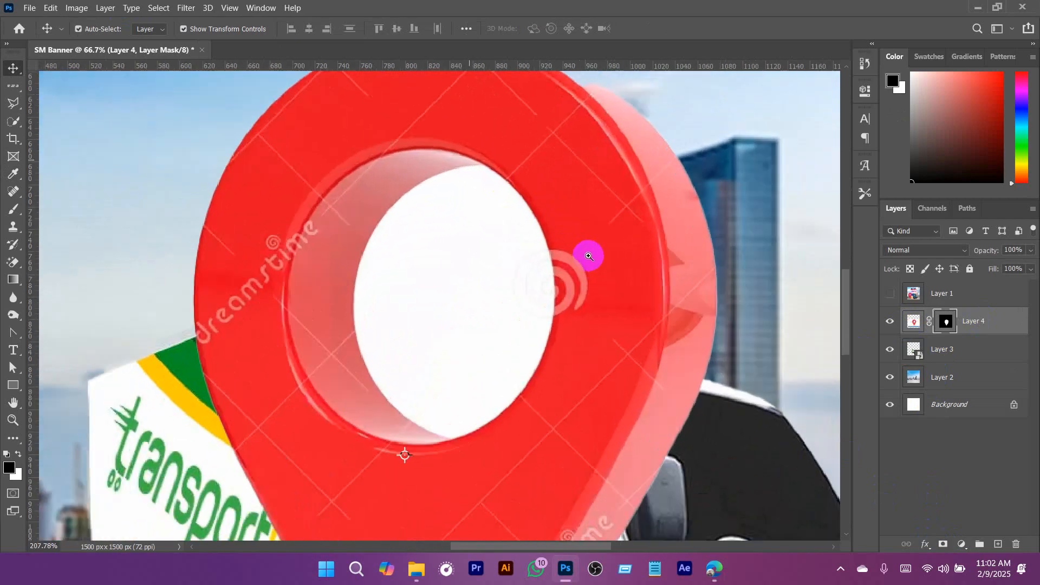
drag(486, 301, 547, 240)
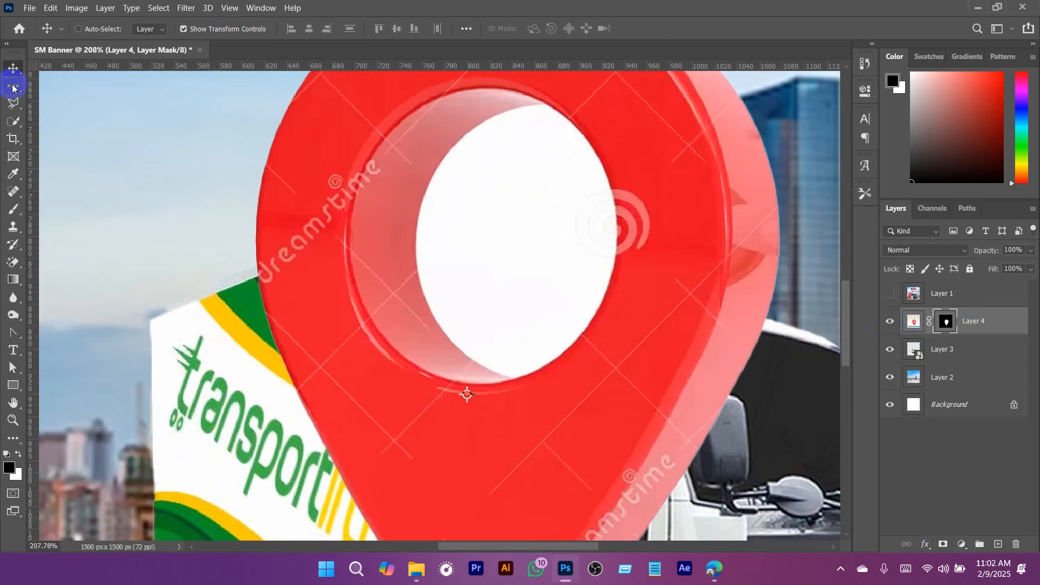
click(15, 122)
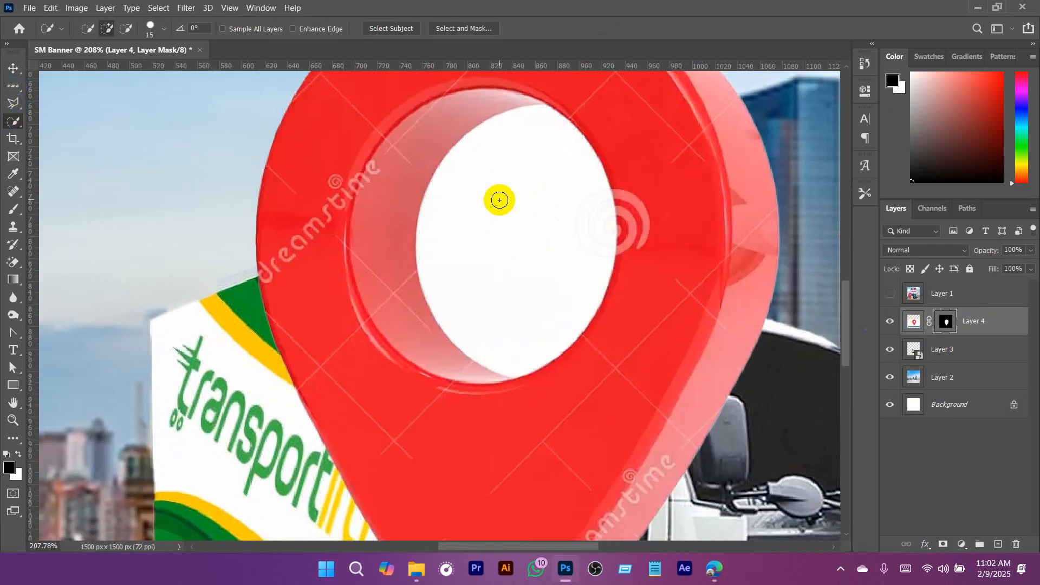
click(499, 200)
key(b)
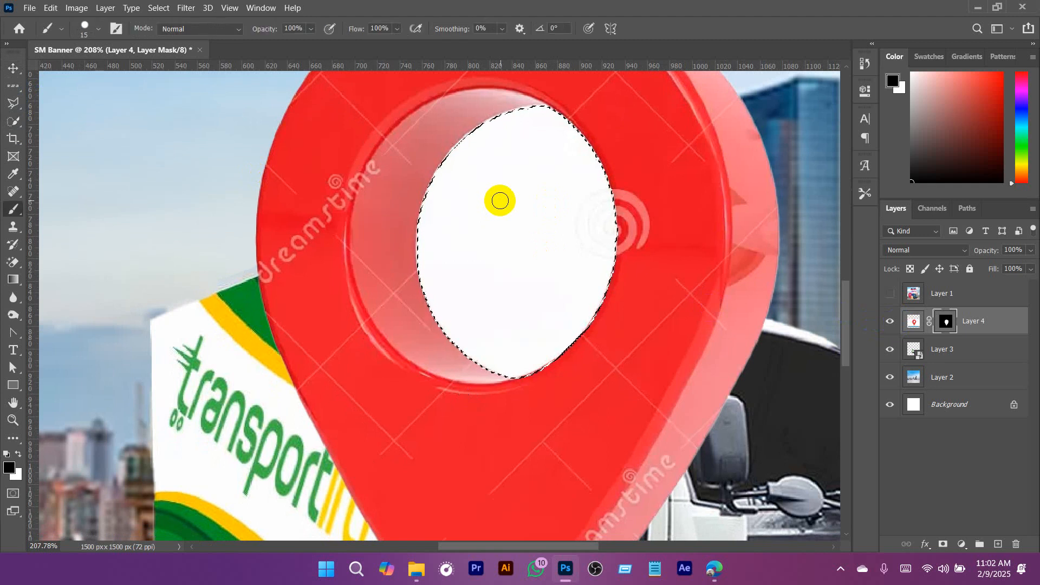
key(bracketright)
key(bracketright)
key(bracketright)
key(bracketright)
key(bracketright)
key(bracketright)
key(bracketright)
key(bracketright)
key(bracketright)
mouse_move(535, 131)
mouse_down()
mouse_move(485, 331)
mouse_move(477, 310)
mouse_move(492, 349)
mouse_move(595, 177)
mouse_move(560, 184)
mouse_move(552, 363)
mouse_move(521, 253)
mouse_move(461, 293)
mouse_move(435, 256)
mouse_move(498, 102)
mouse_move(492, 343)
mouse_up()
key(ctrl+d)
- Convert the masked pin layer to a Smart Object and place the pin over the truck's rear end
mouse_move(563, 312)
mouse_down()
mouse_move(509, 326)
mouse_move(507, 316)
mouse_move(462, 322)
mouse_move(454, 334)
mouse_up()
right_click(993, 324)
click(865, 170)
key(v)
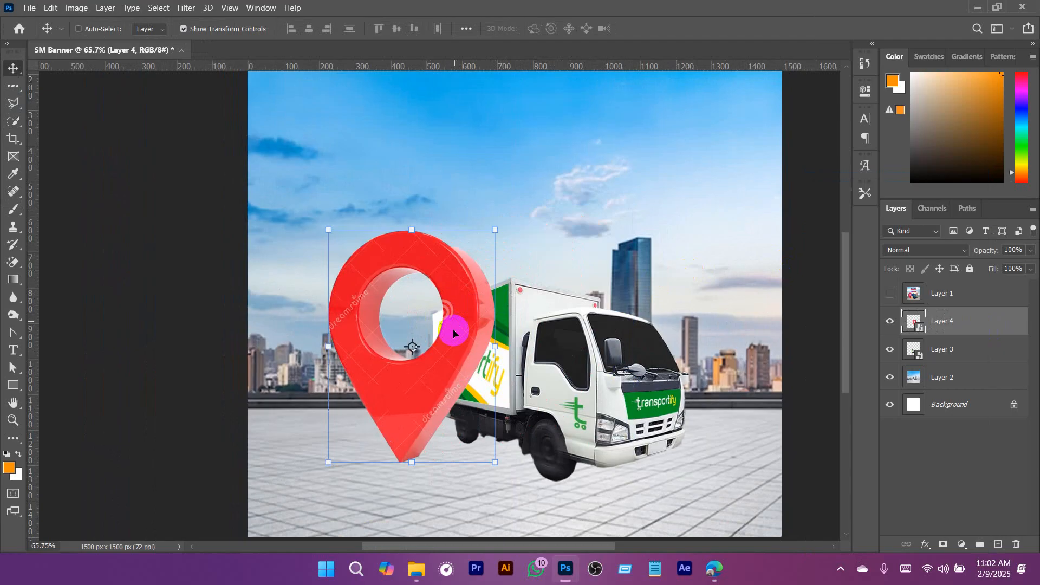
- Switch to the browser, search Google Images for "delivery cartoon box" and look through the results
click(714, 569)
drag(189, 95, 53, 96)
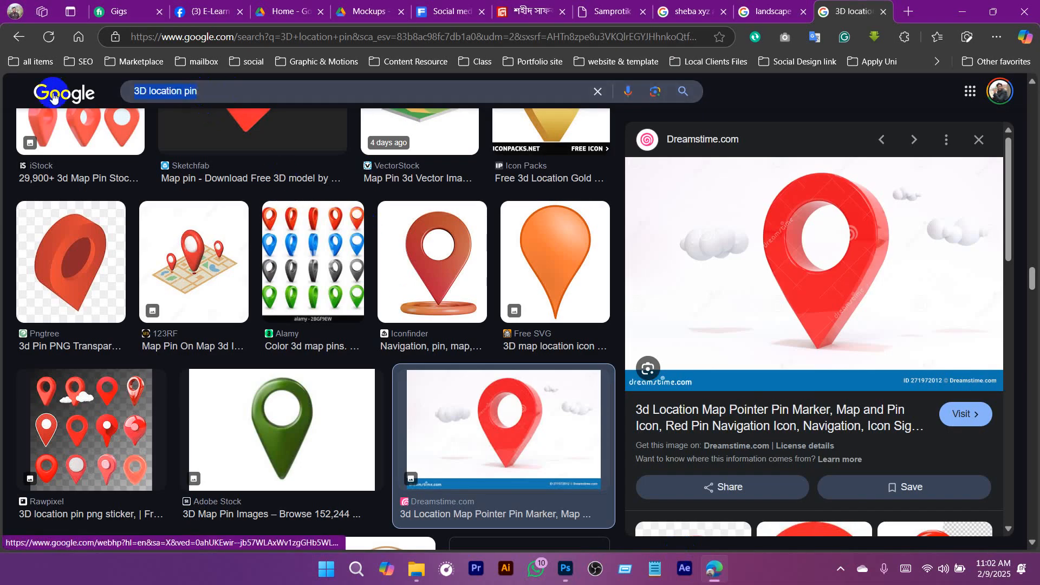
text(delivery )
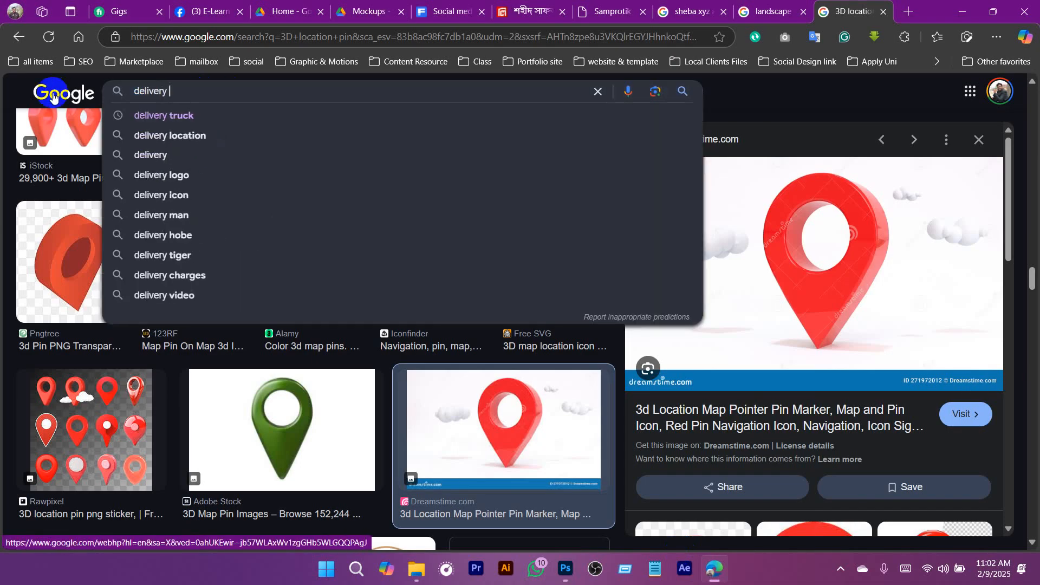
text(cartoon box)
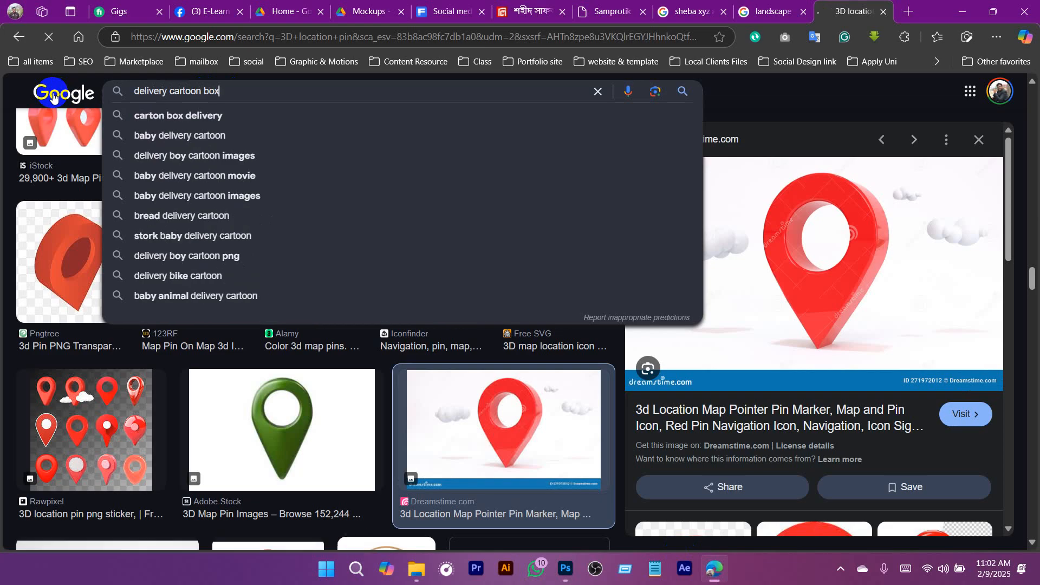
key(Return)
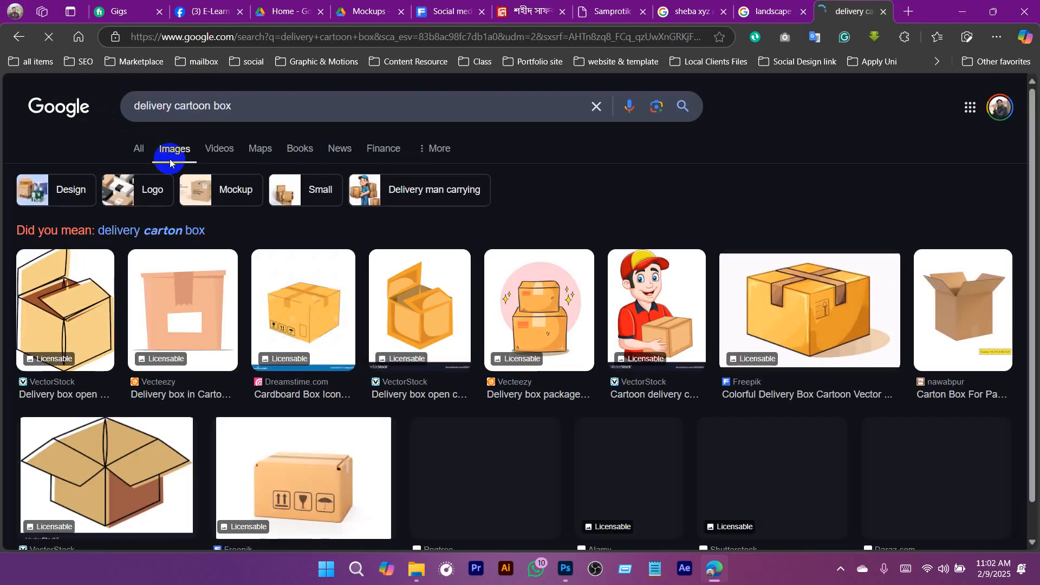
scroll(394, 358, down, 3)
scroll(394, 354, down, 6)
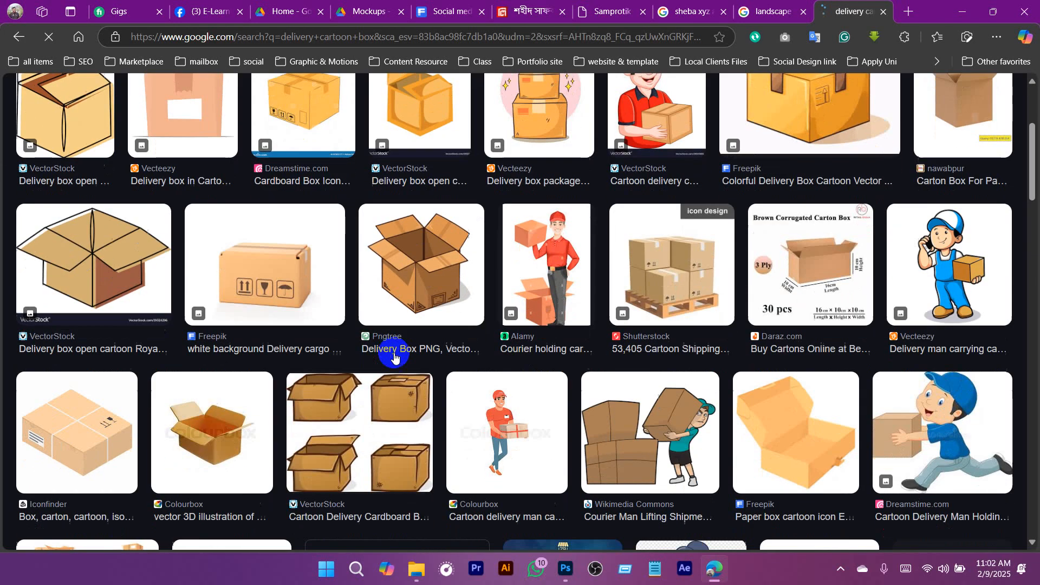
scroll(227, 224, up, 8)
scroll(228, 223, up, 1)
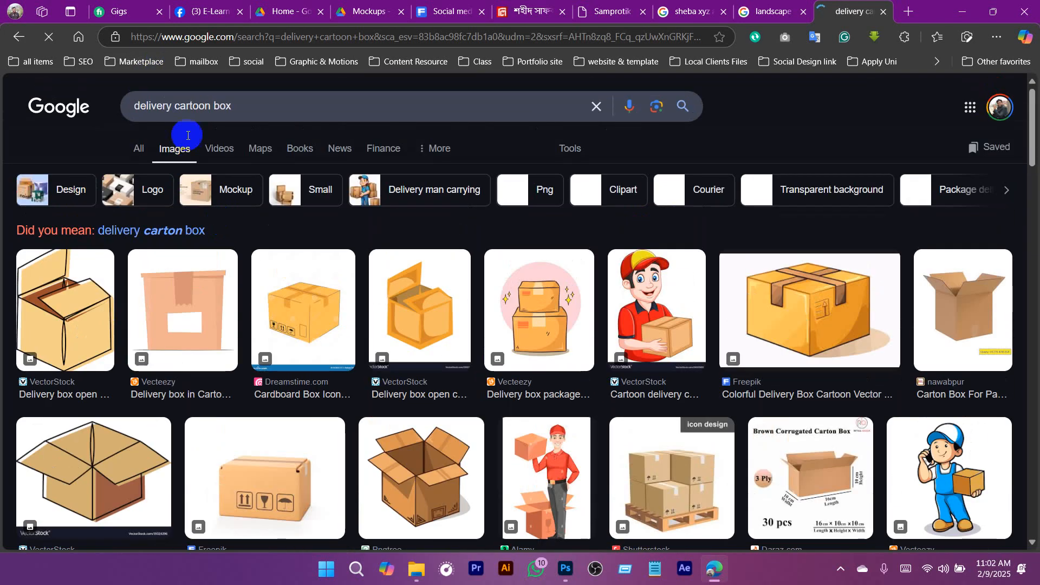
- Shorten the image search to "delivery box" and look through the results for suitable cardboard boxes
click(192, 106)
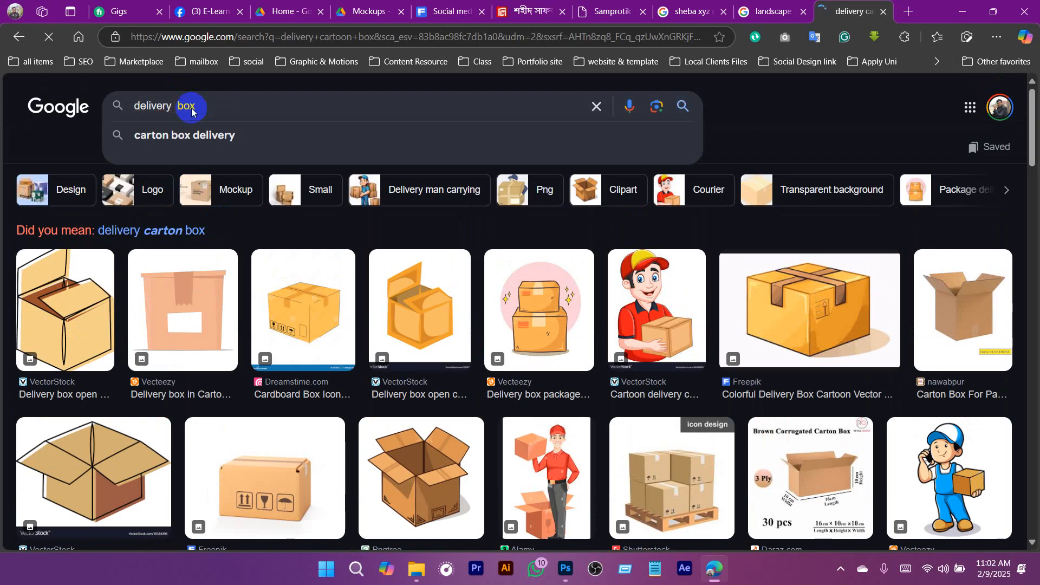
key(Return)
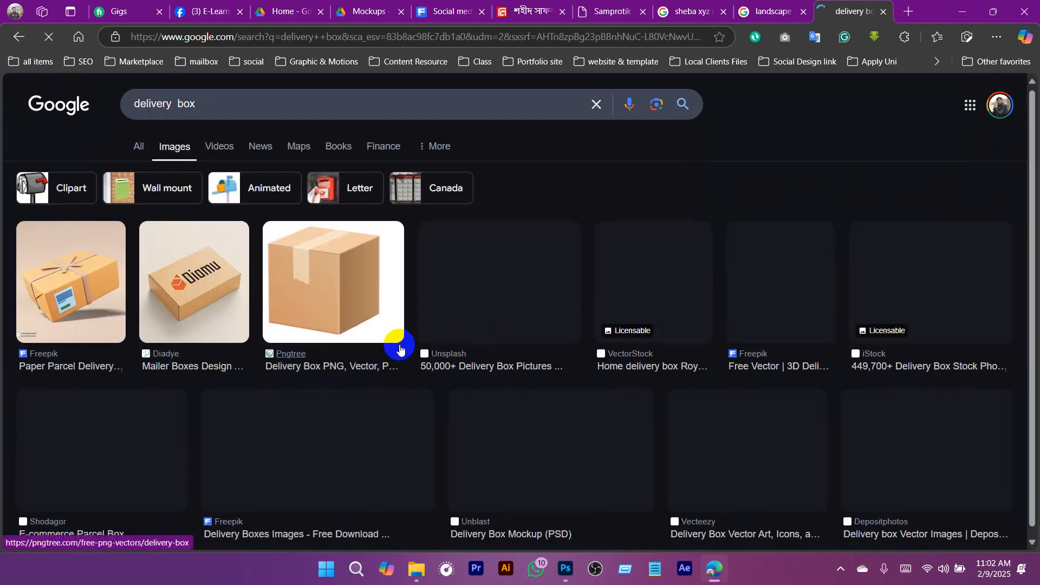
scroll(400, 351, down, 1)
scroll(455, 373, down, 5)
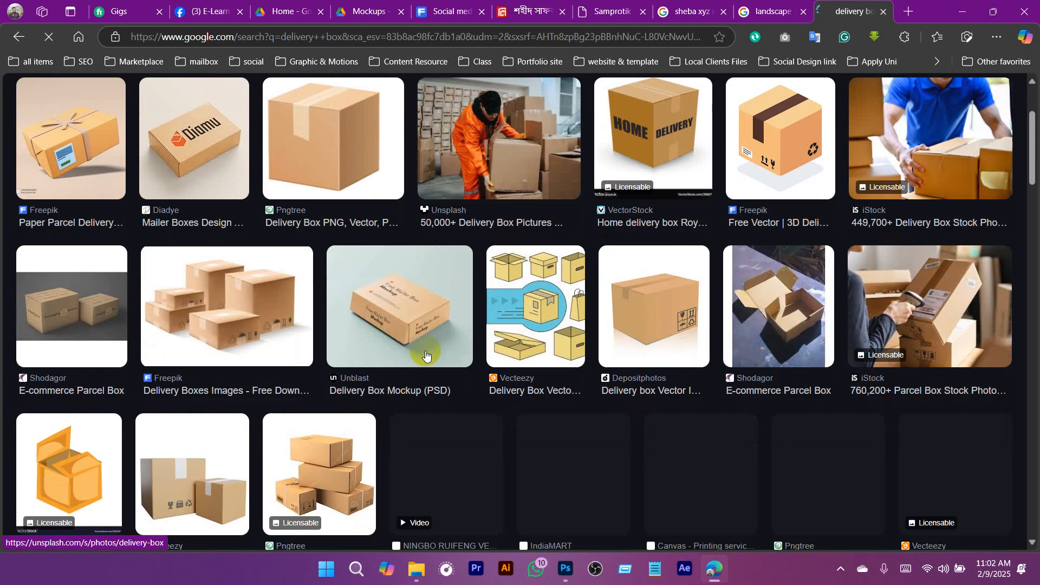
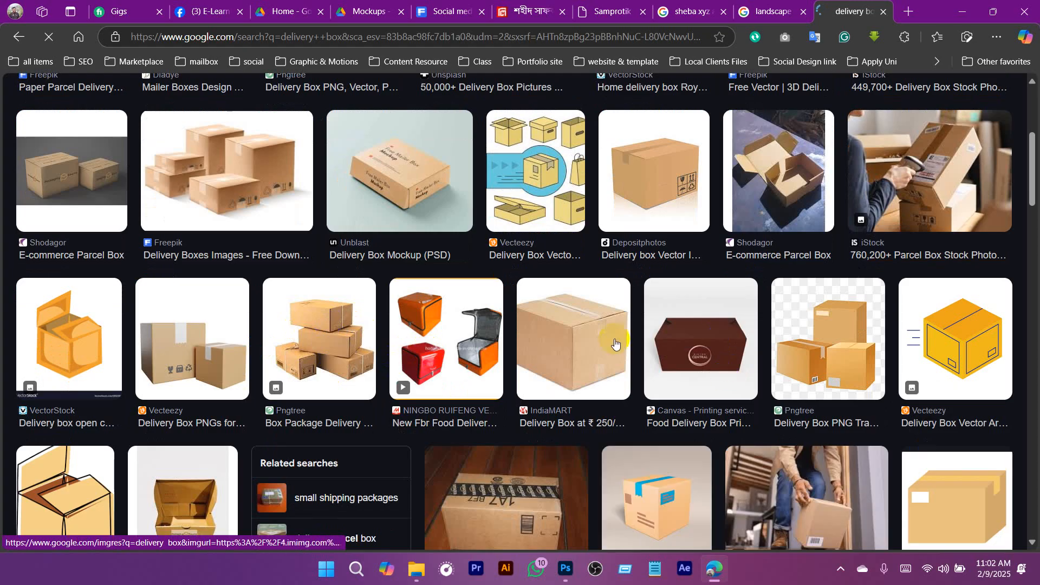
- Open the Pngtree result showing stacked cardboard boxes and save its transparent image to the computer
scroll(615, 344, down, 1)
click(336, 255)
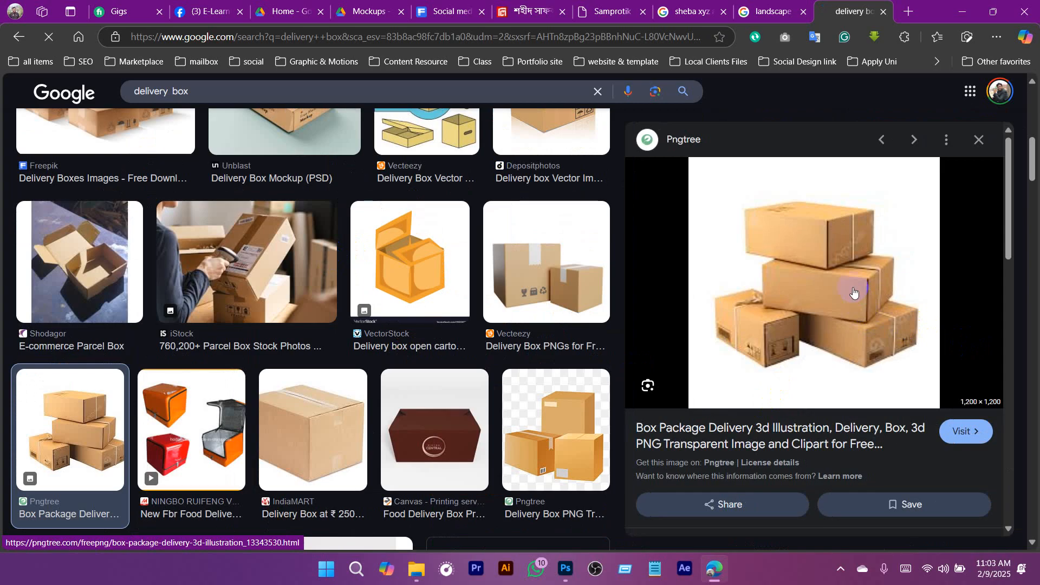
right_click(812, 246)
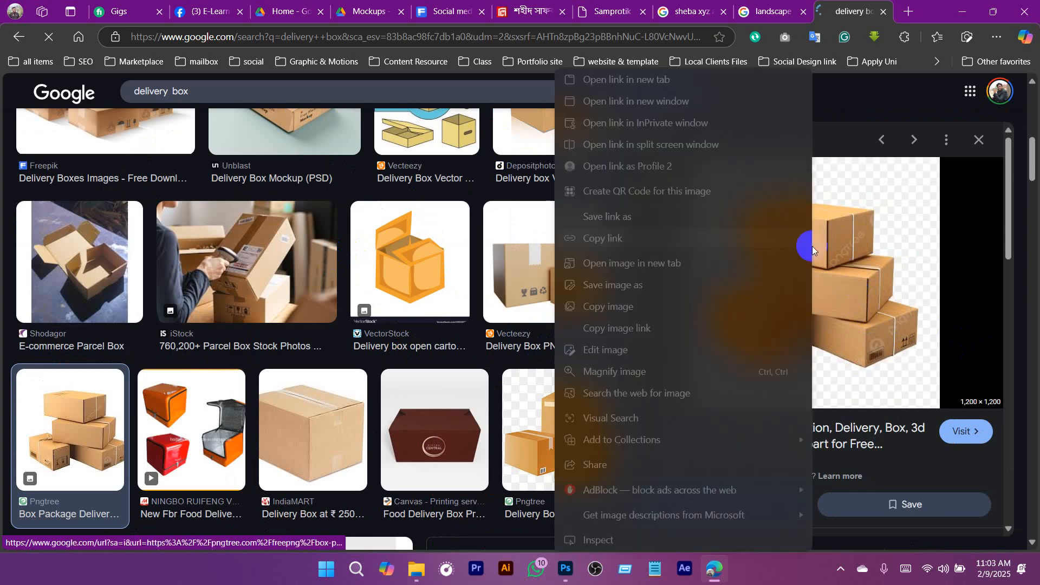
click(598, 286)
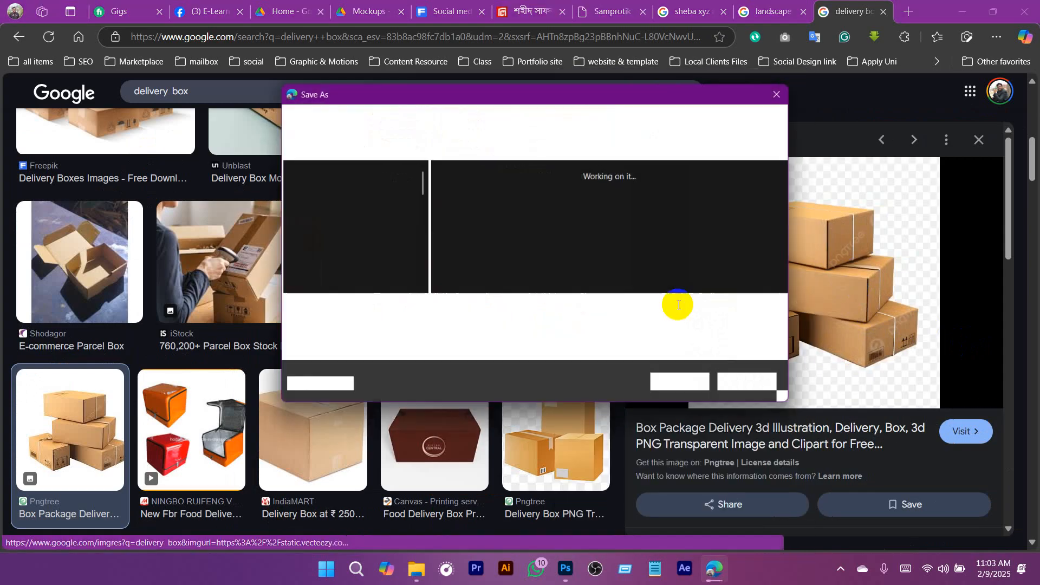
click(680, 382)
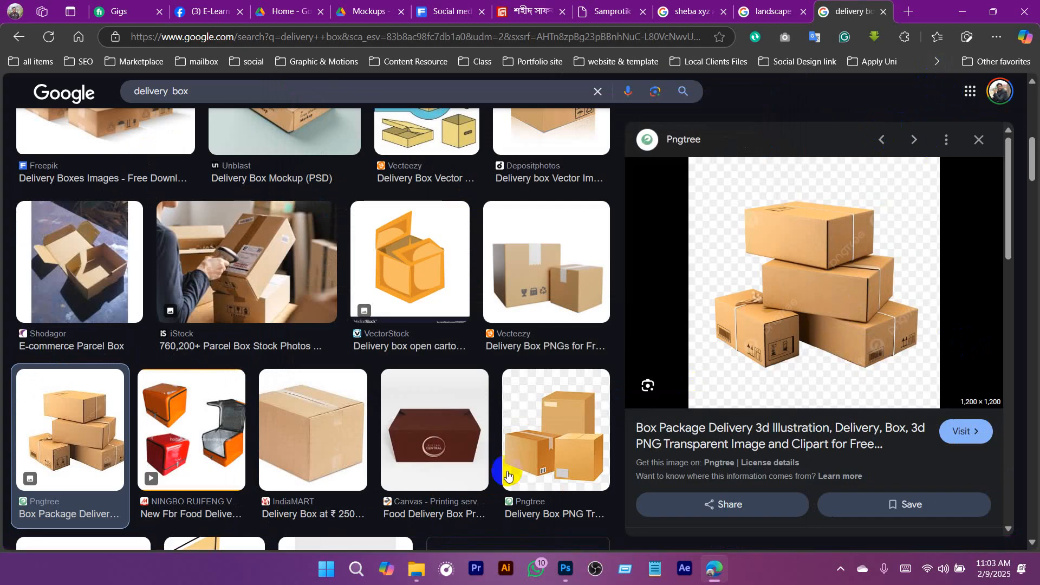
- Place the downloaded box image from the Downloads folder into the SM Banner document in Photoshop
mouse_move(419, 576)
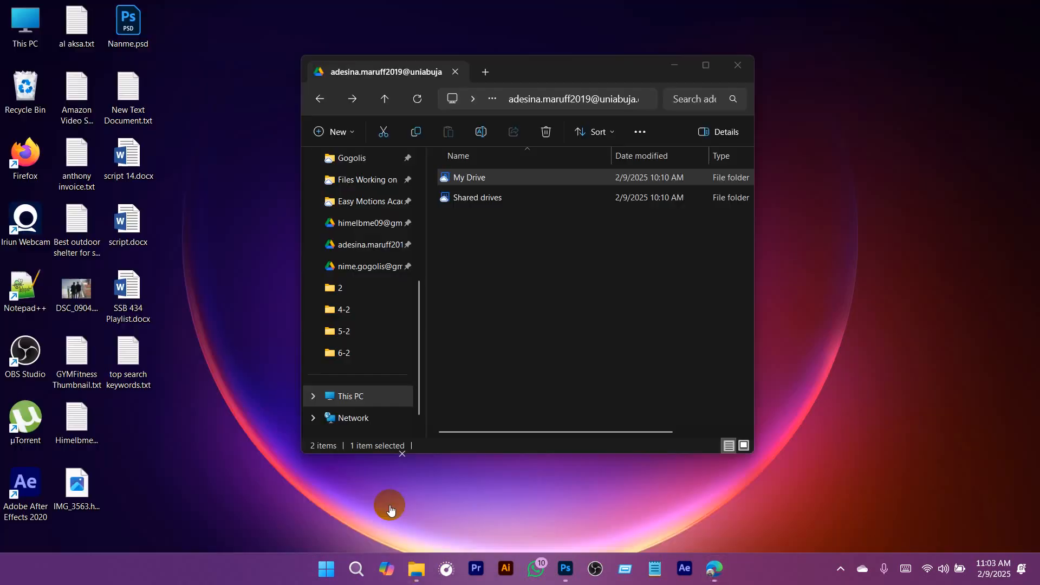
click(390, 506)
scroll(341, 206, up, 5)
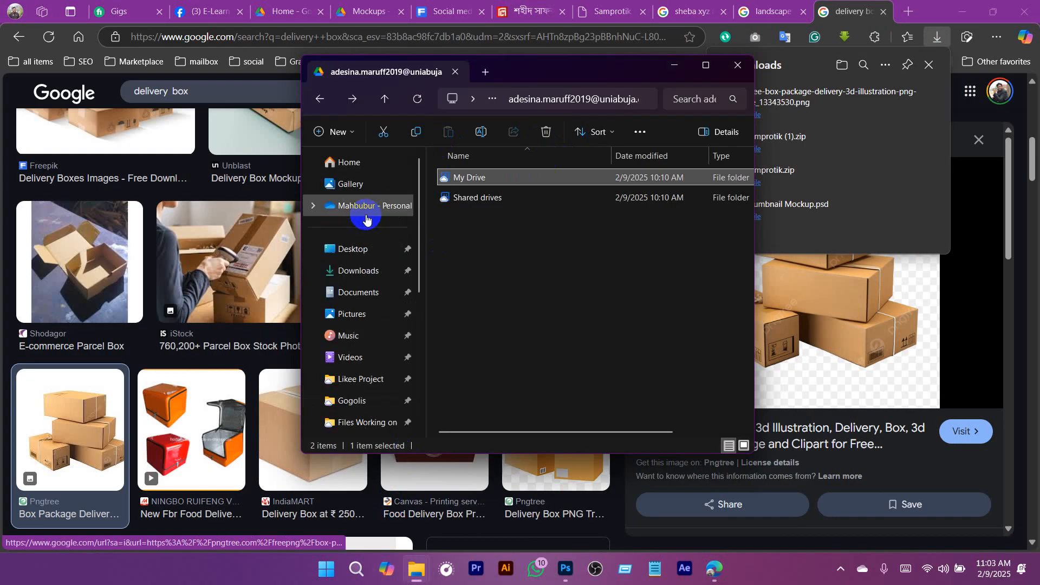
click(359, 270)
drag(504, 197, 565, 581)
drag(522, 320, 525, 311)
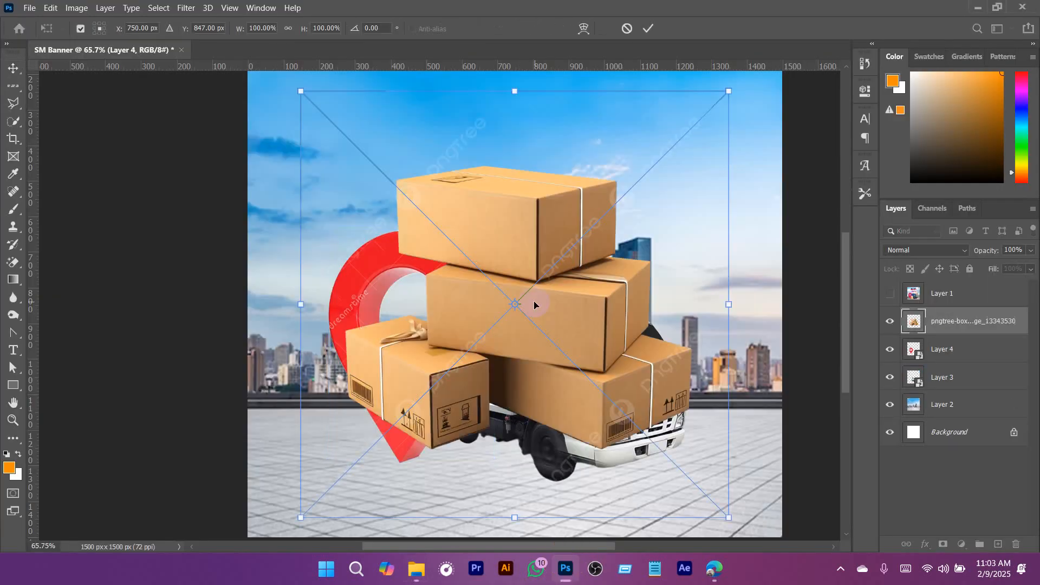
click(648, 30)
- Select the boxes with Select Subject, mask out their background and convert the layer to a Smart Object
click(158, 8)
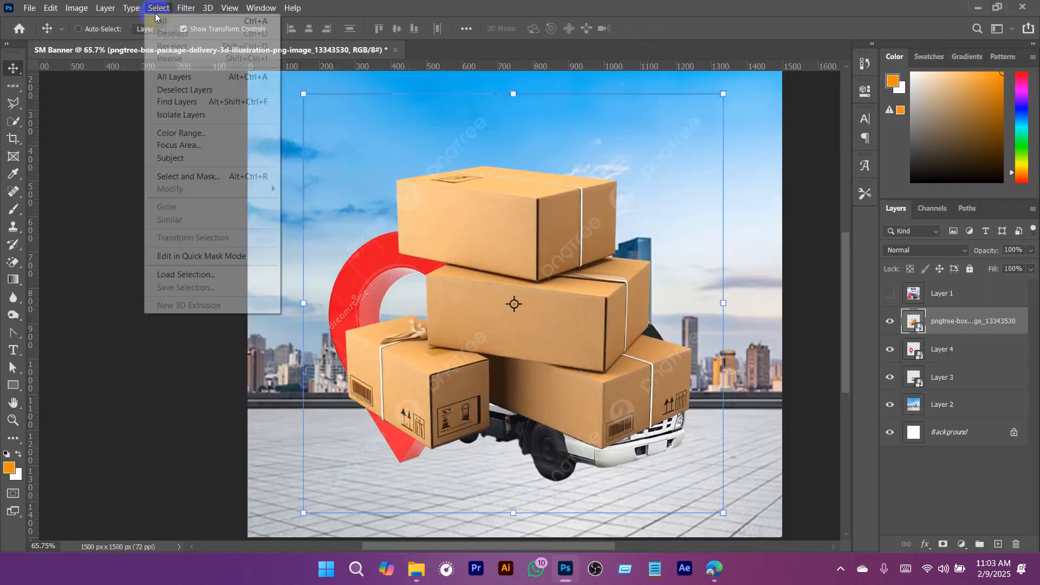
click(197, 159)
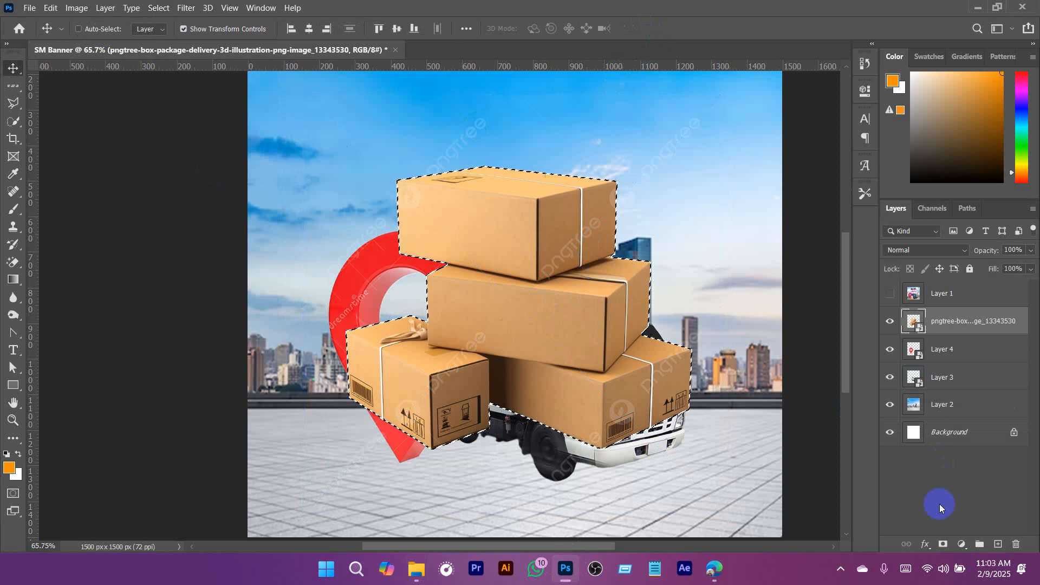
click(943, 544)
right_click(951, 322)
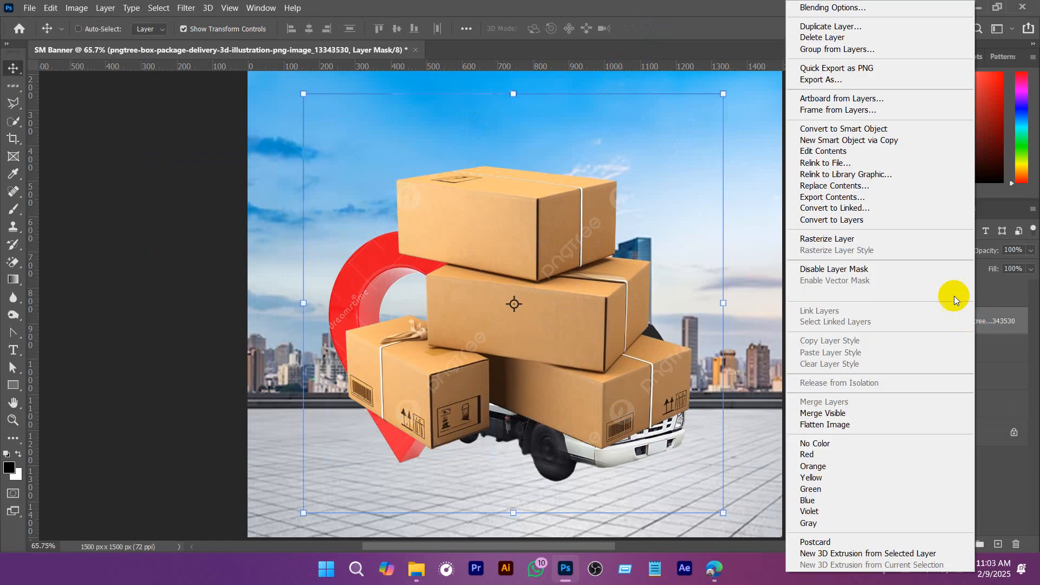
click(867, 130)
- Scale the boxes down to about 44% and position them on the ground in front of the pin's tip
drag(695, 165, 523, 304)
drag(449, 391, 493, 473)
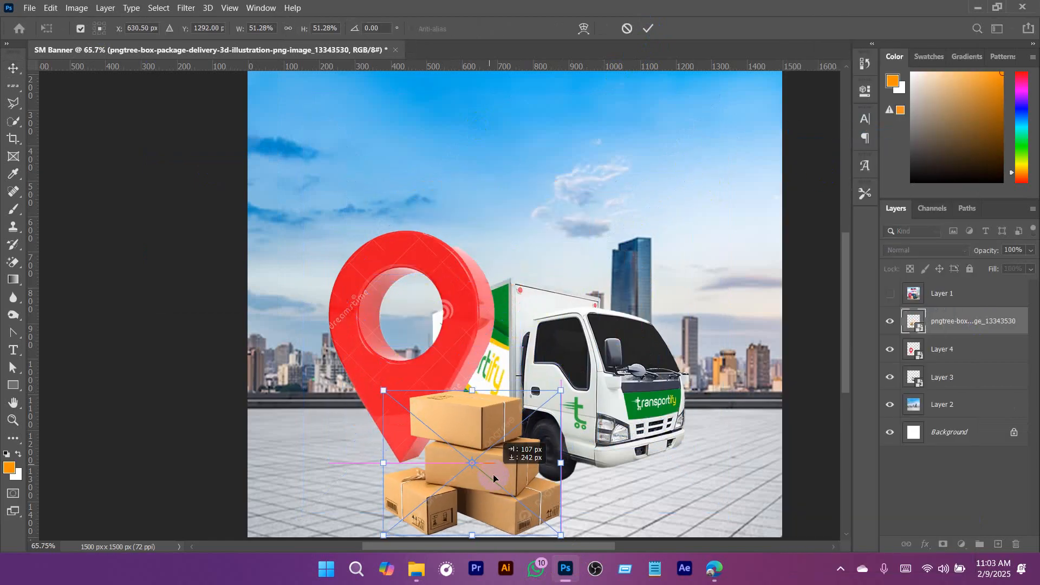
drag(523, 428, 562, 222)
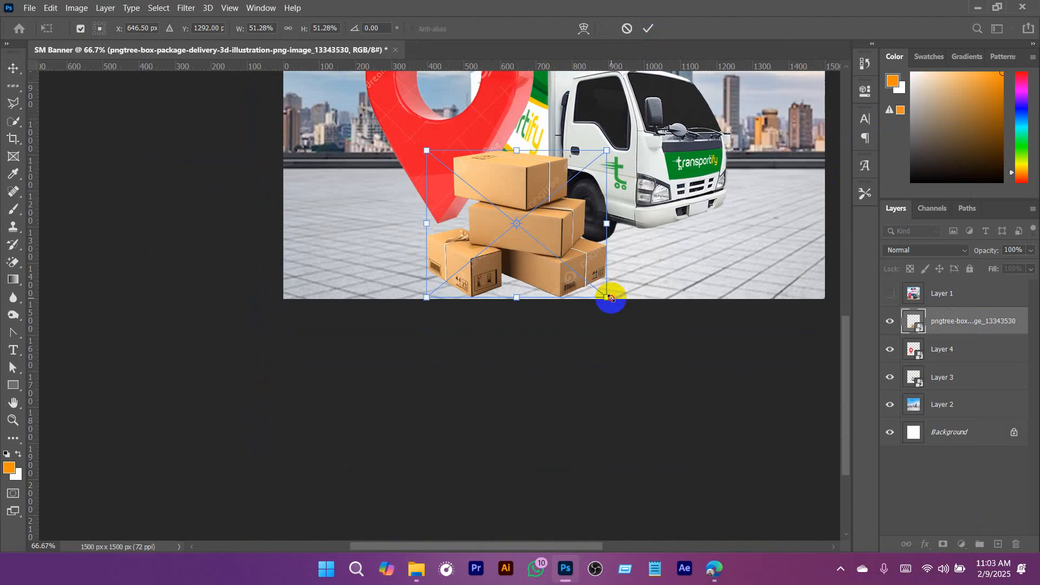
drag(607, 297, 592, 267)
drag(547, 238, 539, 233)
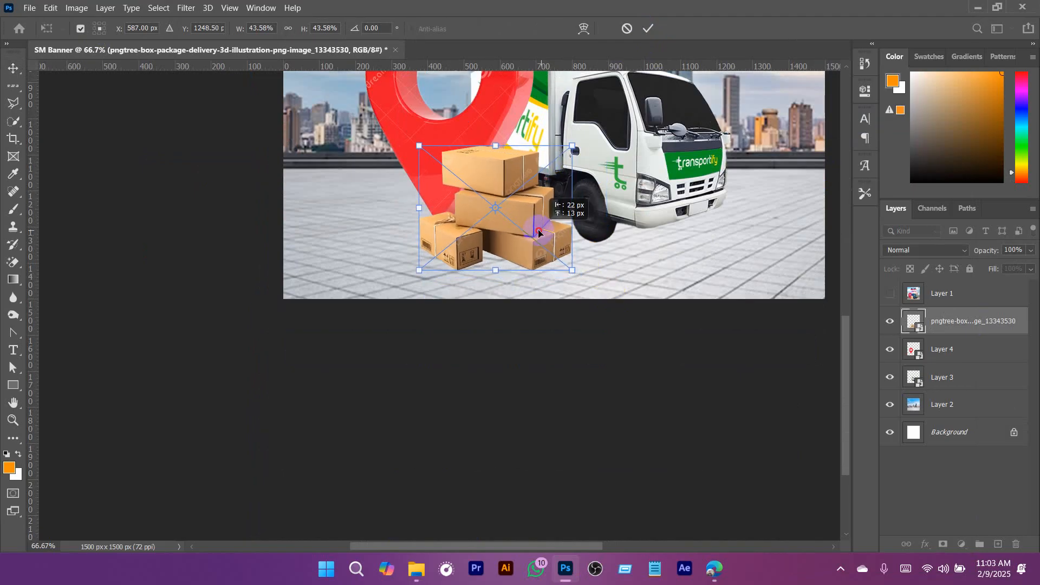
click(647, 30)
scroll(623, 244, up, 3)
click(924, 510)
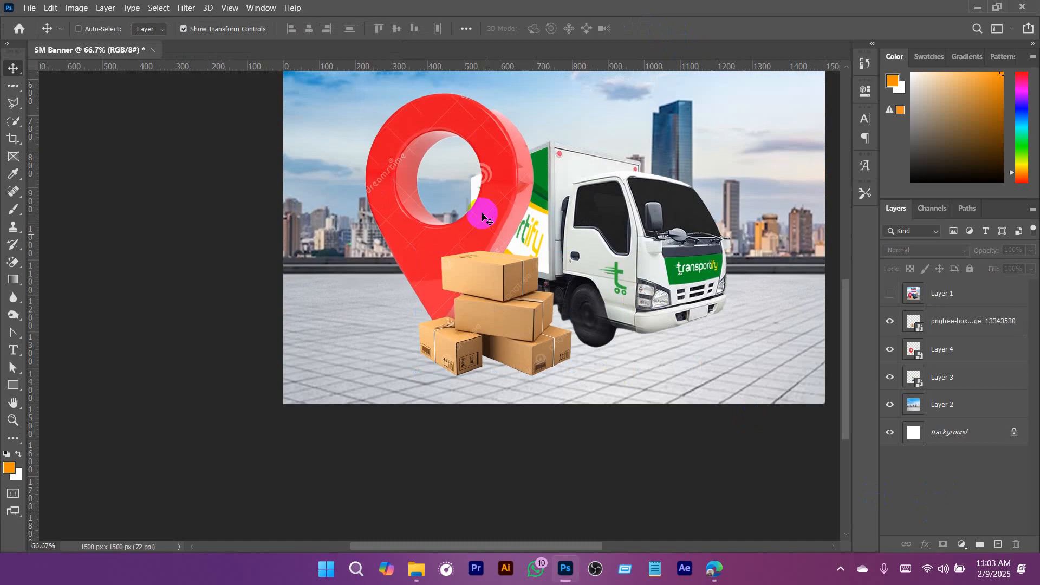
- Add a new empty layer for the wheel shadow and place it directly beneath the truck layer
drag(496, 198, 488, 248)
key(ctrl+minus)
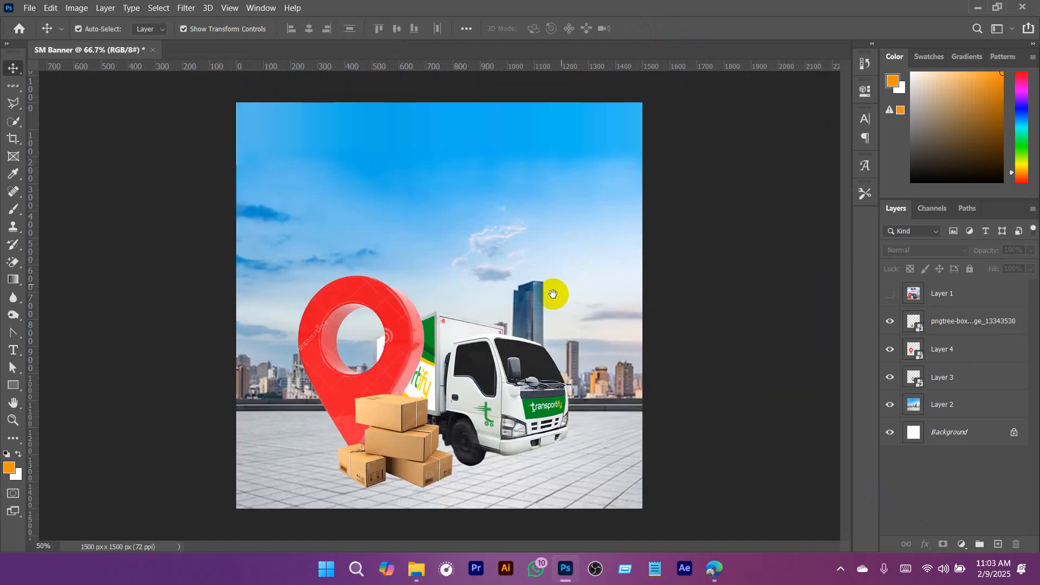
ctrl+click(432, 472)
ctrl+click(432, 472)
drag(437, 467, 561, 332)
click(657, 248)
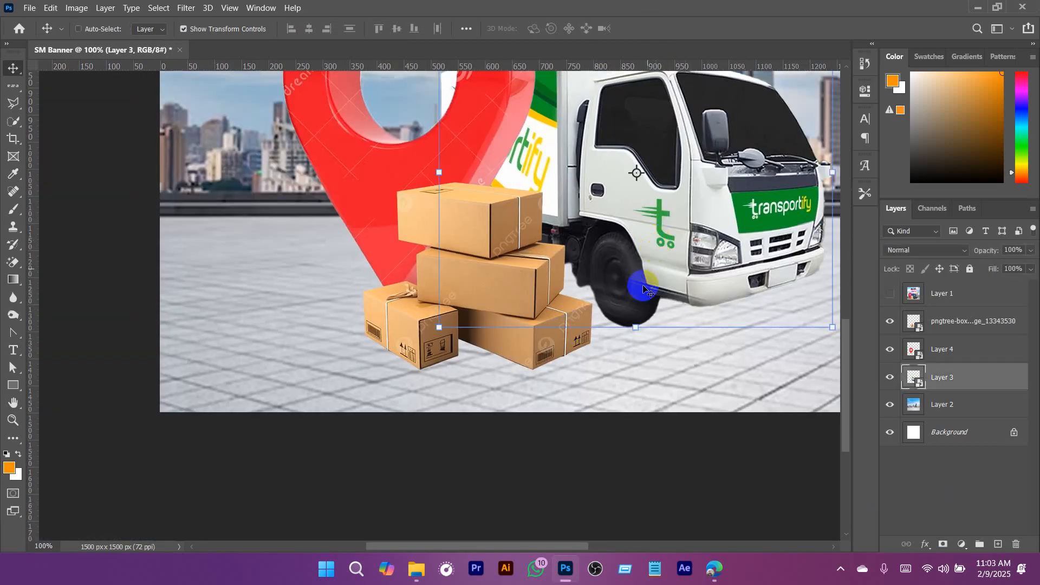
click(997, 544)
mouse_move(952, 395)
mouse_down()
mouse_move(956, 411)
mouse_move(940, 425)
mouse_up()
- Set up a soft round brush with 0% hardness, 125 px size and a near-black foreground colour
key(b)
right_click(487, 230)
click(600, 283)
text(0)
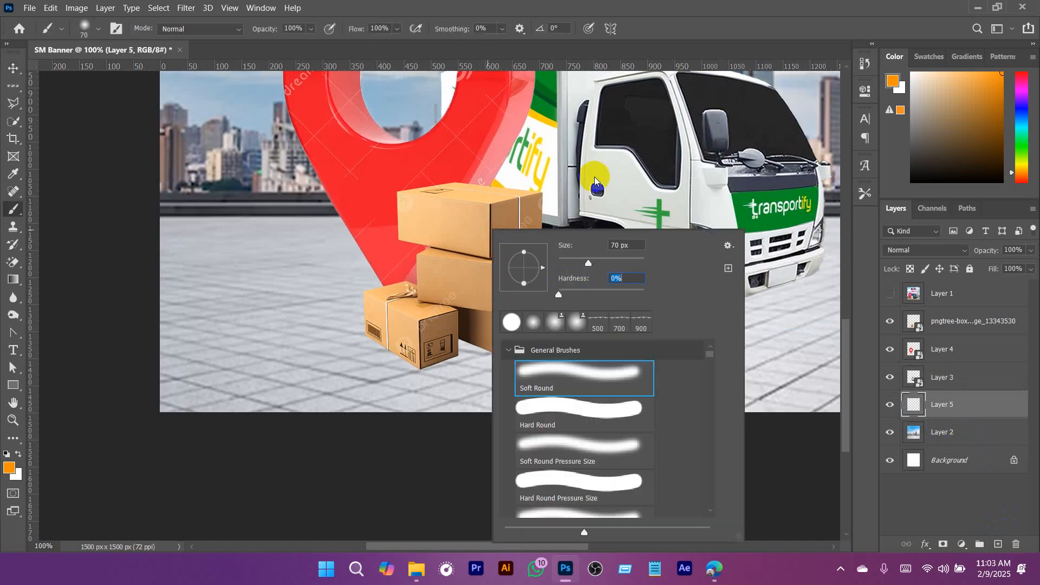
click(594, 176)
key(])
key(])
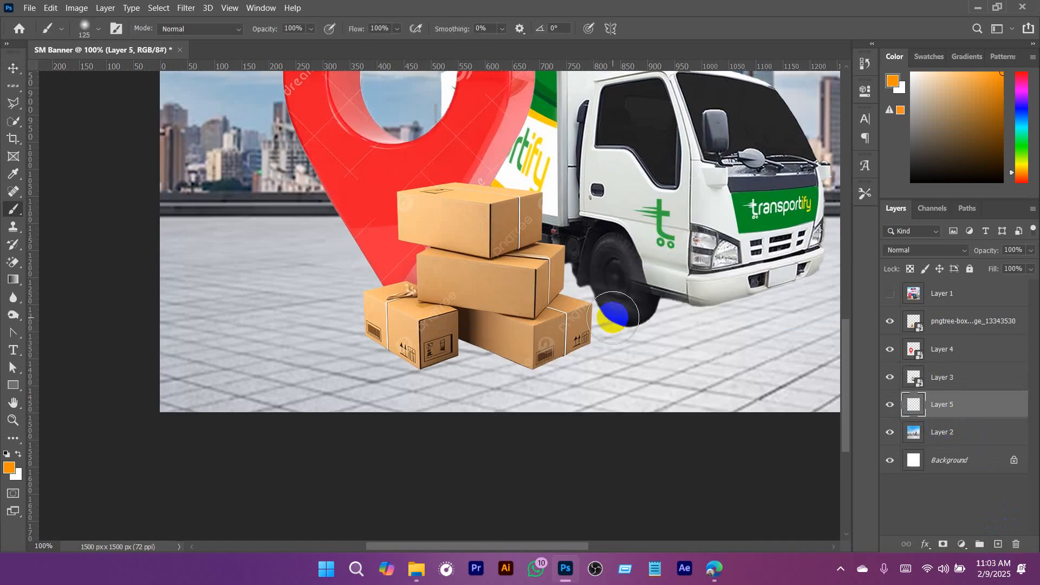
key(super)
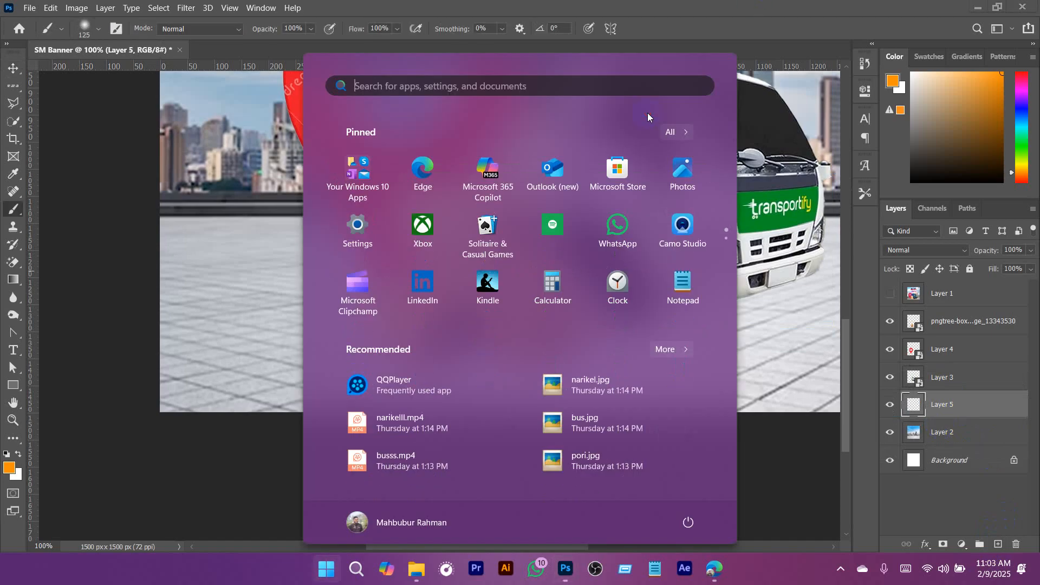
click(724, 6)
alt+click(643, 133)
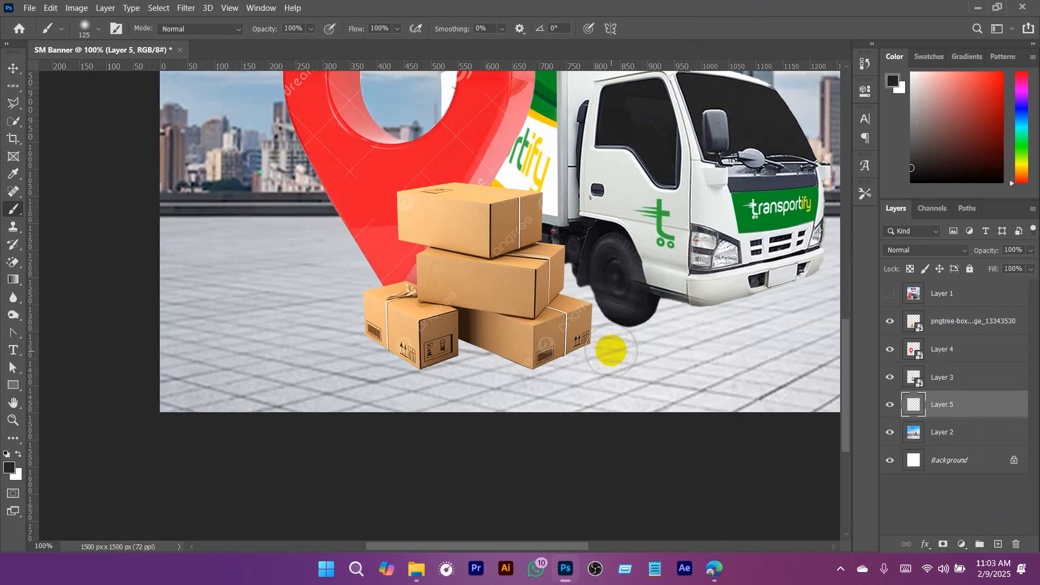
- Paint a dark spot below the truck's front wheel and flatten it to about 14% height as a contact shadow under the tyre
drag(612, 342, 669, 360)
key(ctrl+t)
drag(623, 281, 652, 333)
ctrl+click(652, 333)
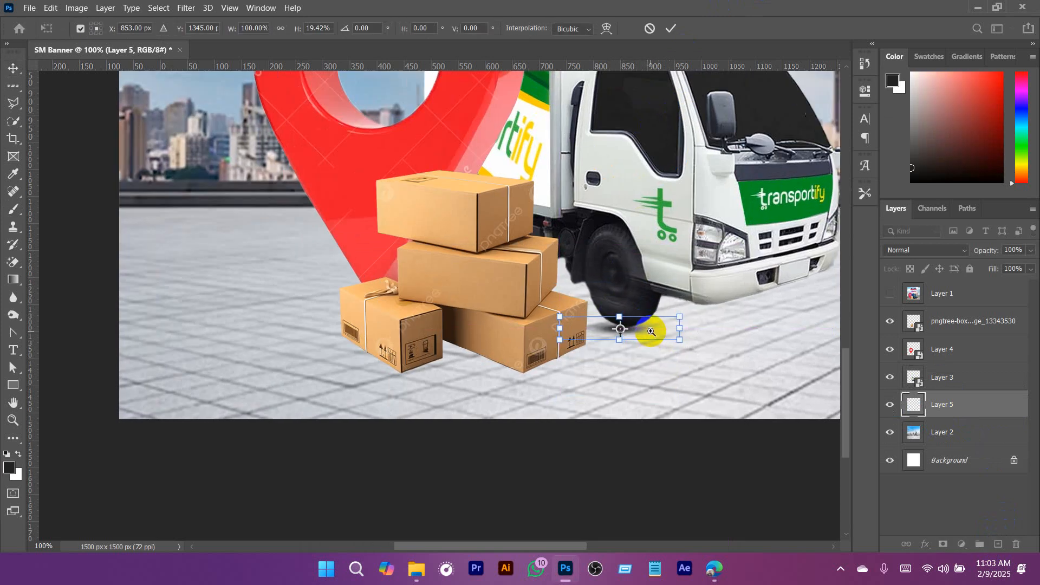
ctrl+click(650, 332)
ctrl+click(651, 333)
mouse_move(537, 280)
mouse_down()
mouse_move(583, 311)
mouse_move(550, 282)
mouse_up()
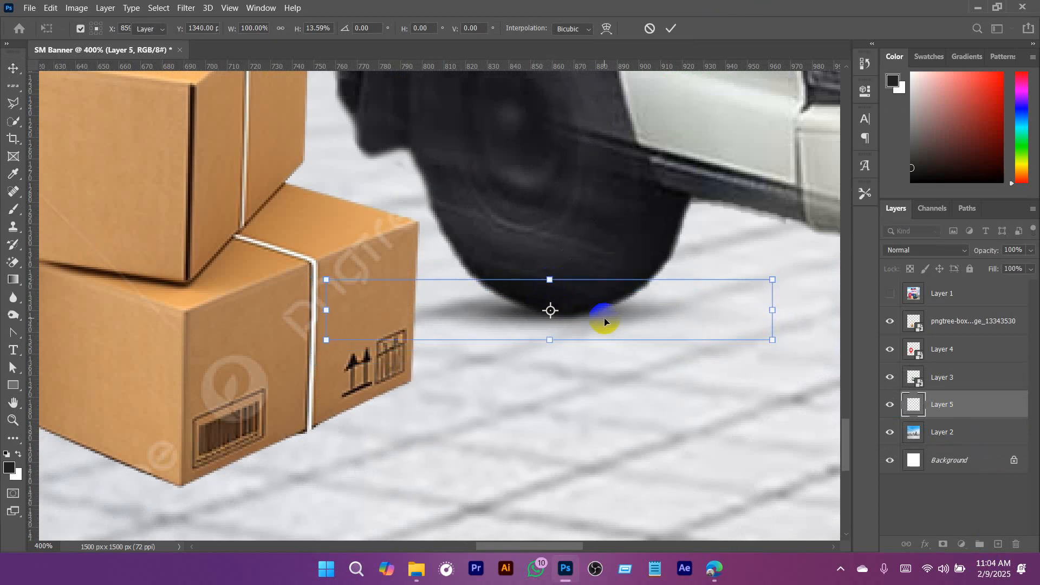
key(Return)
key(a)
- Add a new layer beneath the truck and outline a shadow area under the front bumper with the Polygonal Lasso
scroll(604, 321, down, 5)
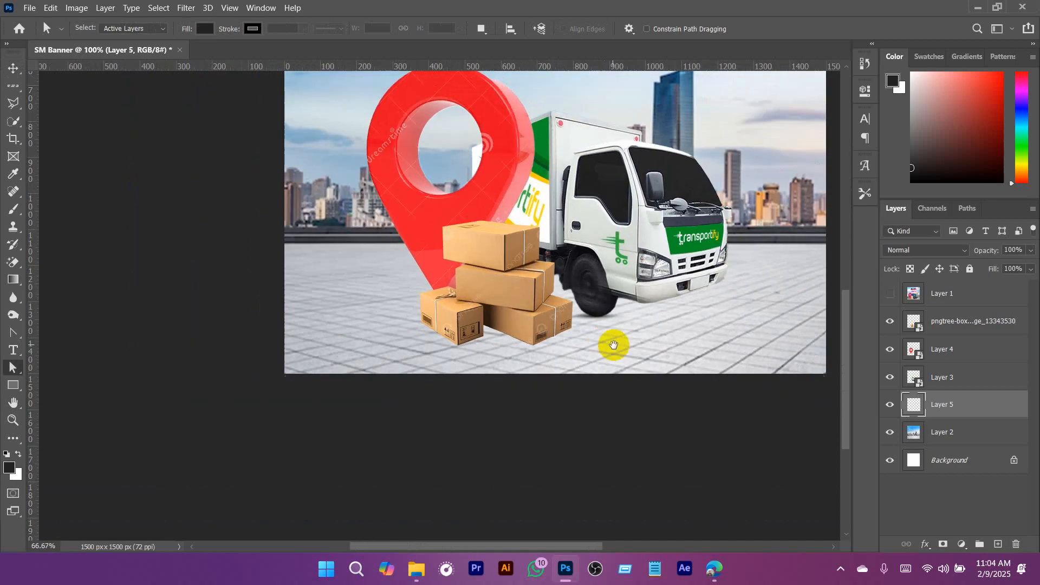
scroll(613, 345, up, 2)
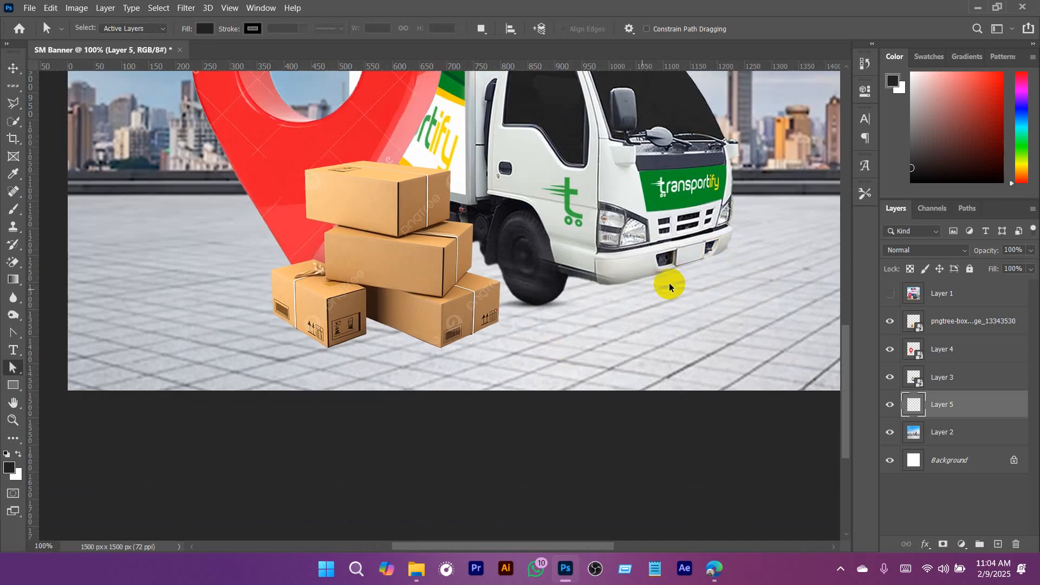
scroll(693, 315, up, 1)
scroll(623, 333, up, 1)
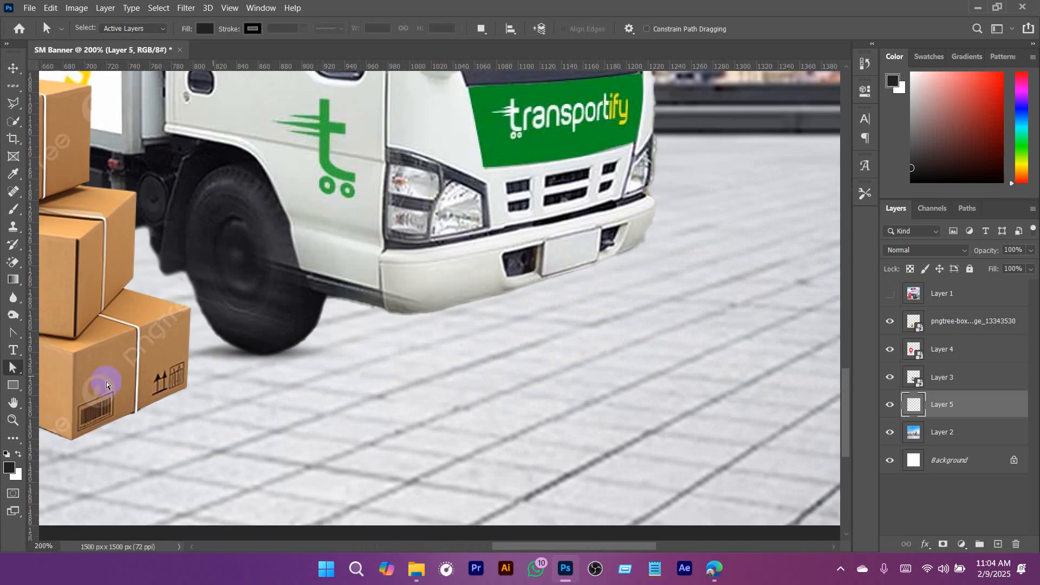
click(998, 544)
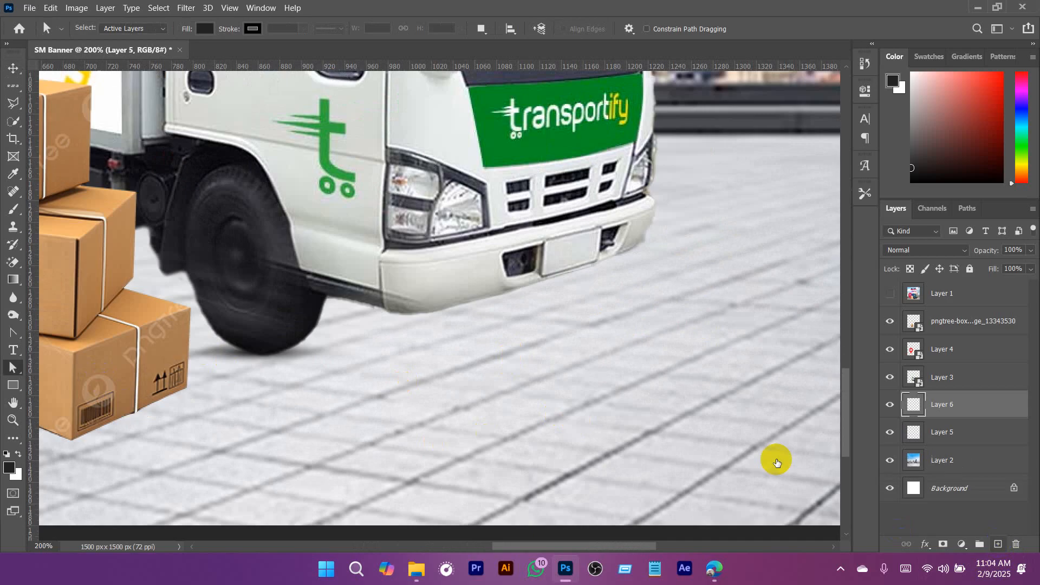
right_click(14, 103)
click(76, 115)
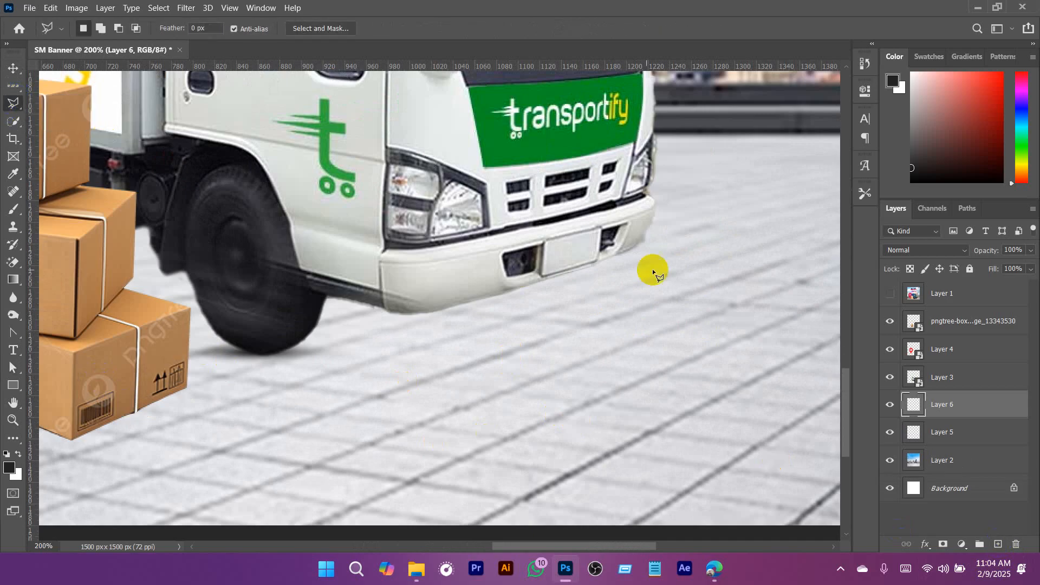
click(646, 237)
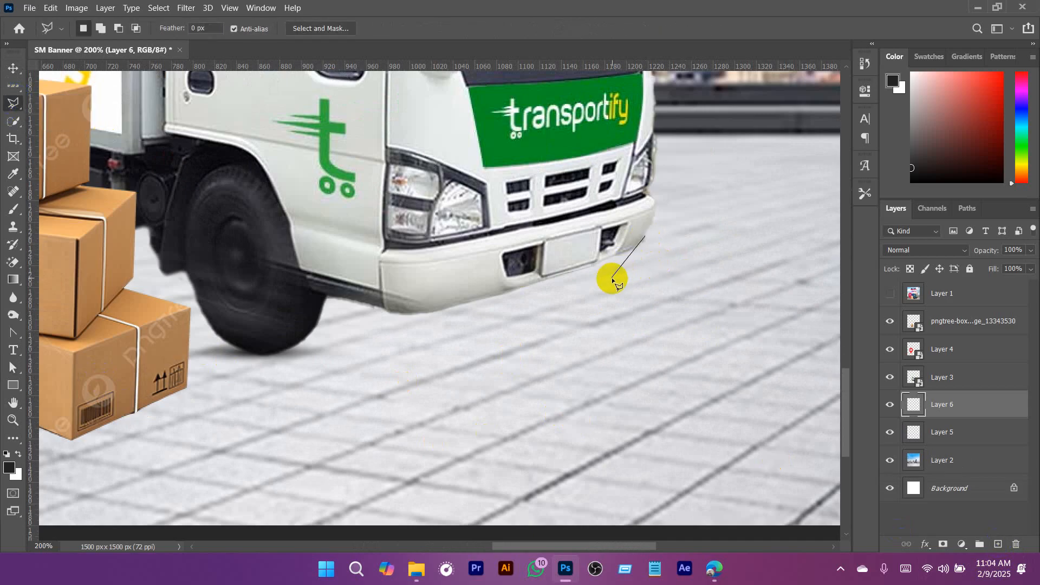
click(440, 331)
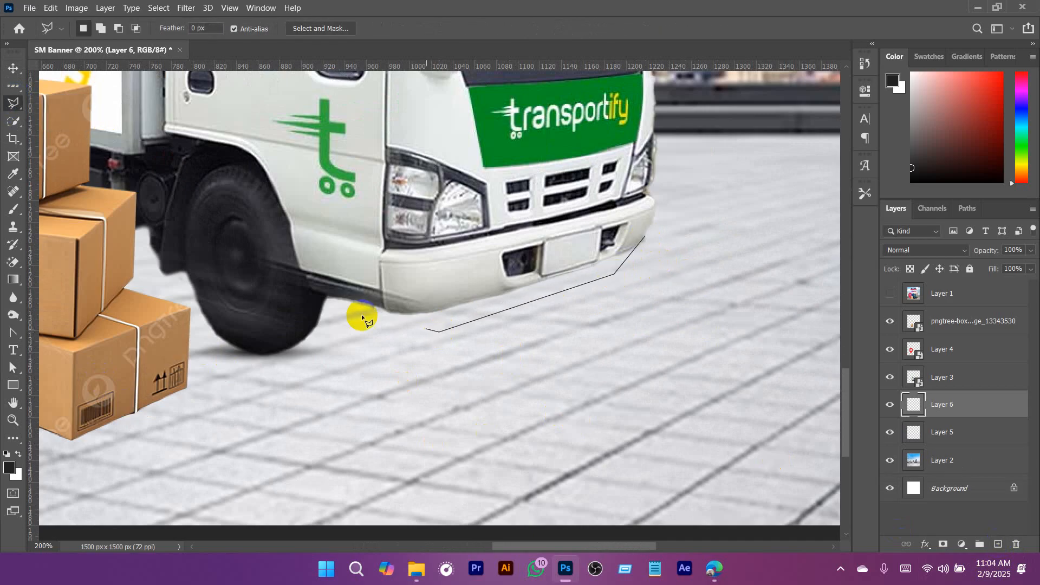
click(646, 237)
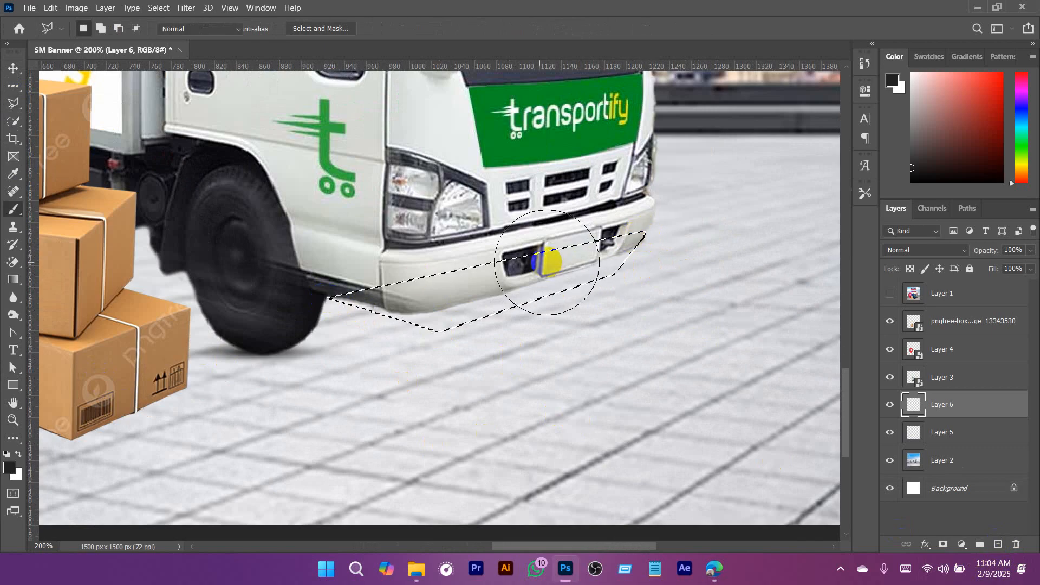
- Brush the bumper selection with the dark colour, deselect and slightly narrow the shadow from its wheel side
key(b)
mouse_move(534, 249)
mouse_down()
mouse_move(307, 304)
mouse_move(490, 225)
mouse_up()
key(ctrl+d)
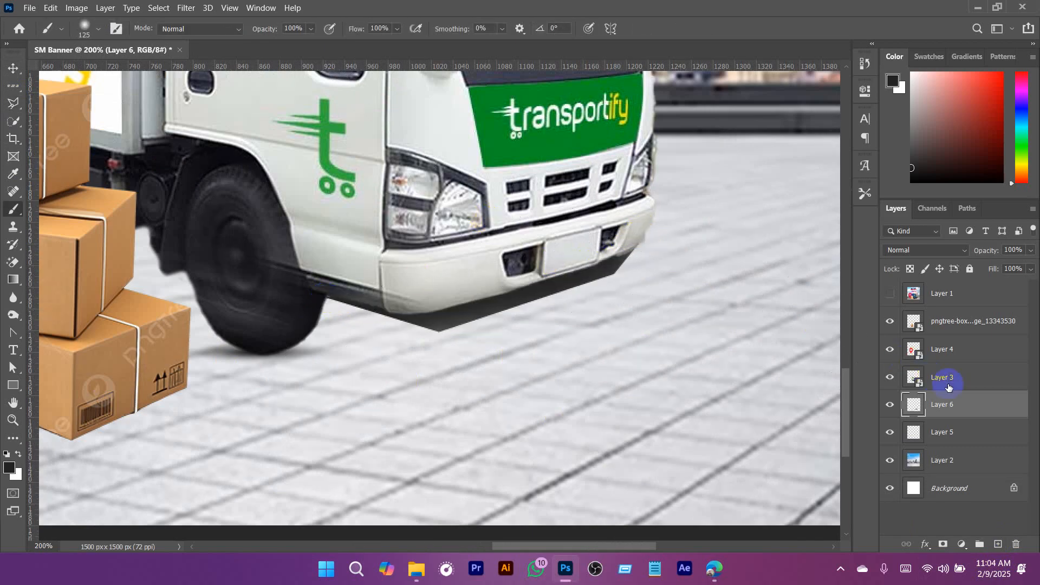
key(v)
drag(325, 281, 333, 276)
key(Return)
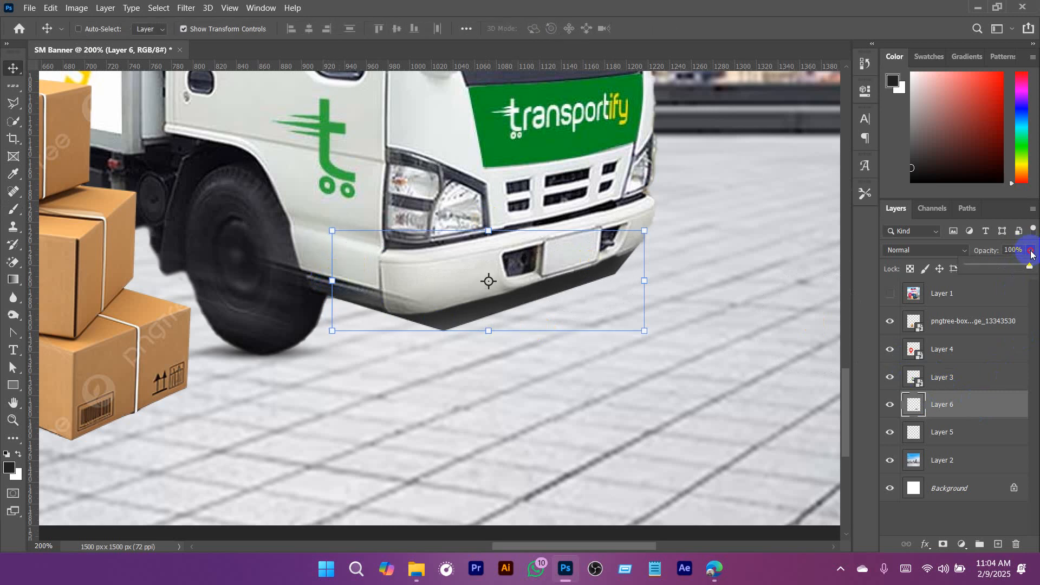
- Try lowering the opacity of the bumper shadow layer to about 57%
drag(1022, 267, 1009, 266)
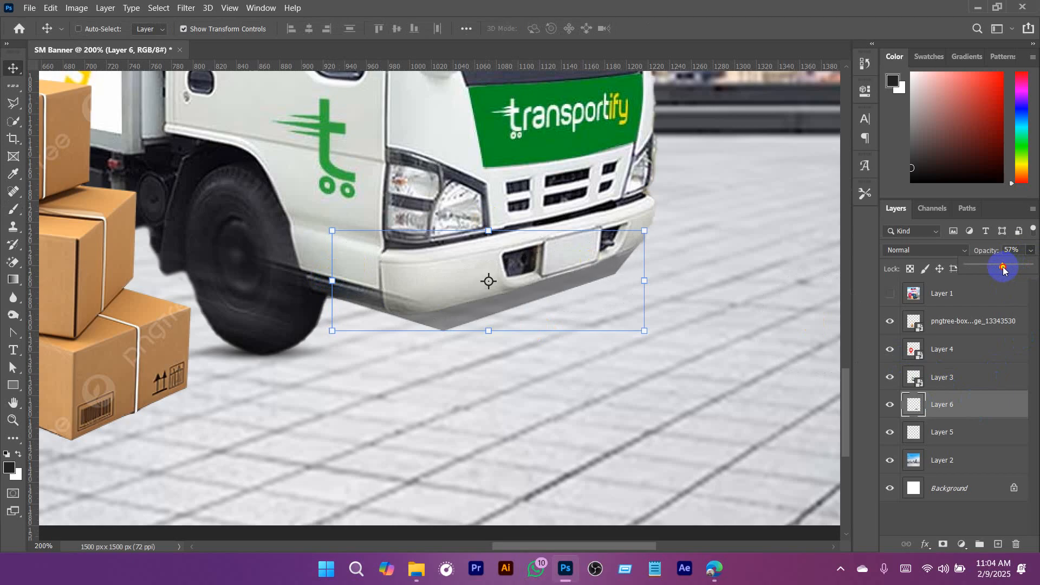
click(969, 413)
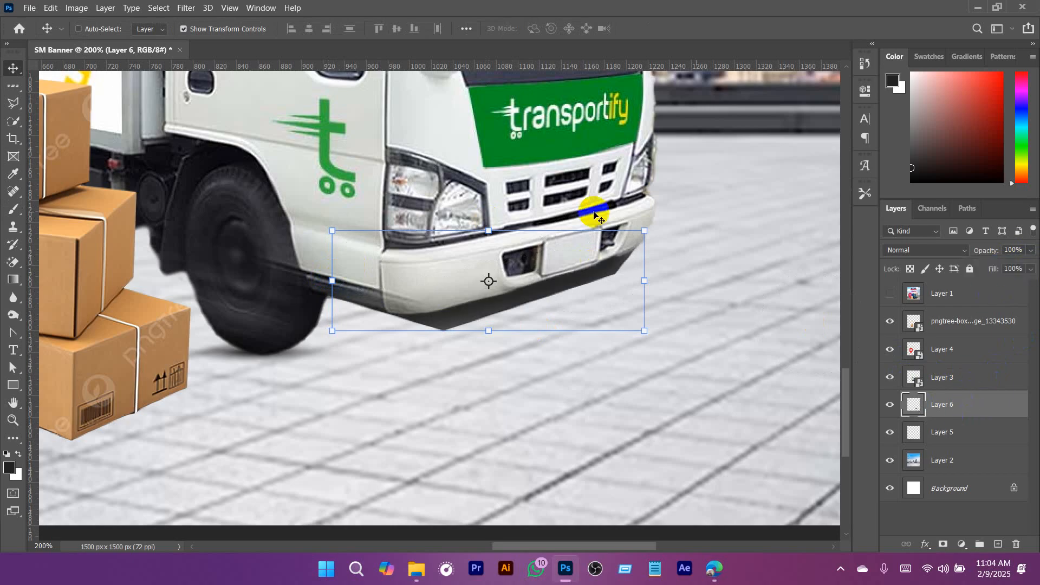
- Apply a Gaussian Blur with a 10-pixel radius to the bumper shadow layer
click(186, 8)
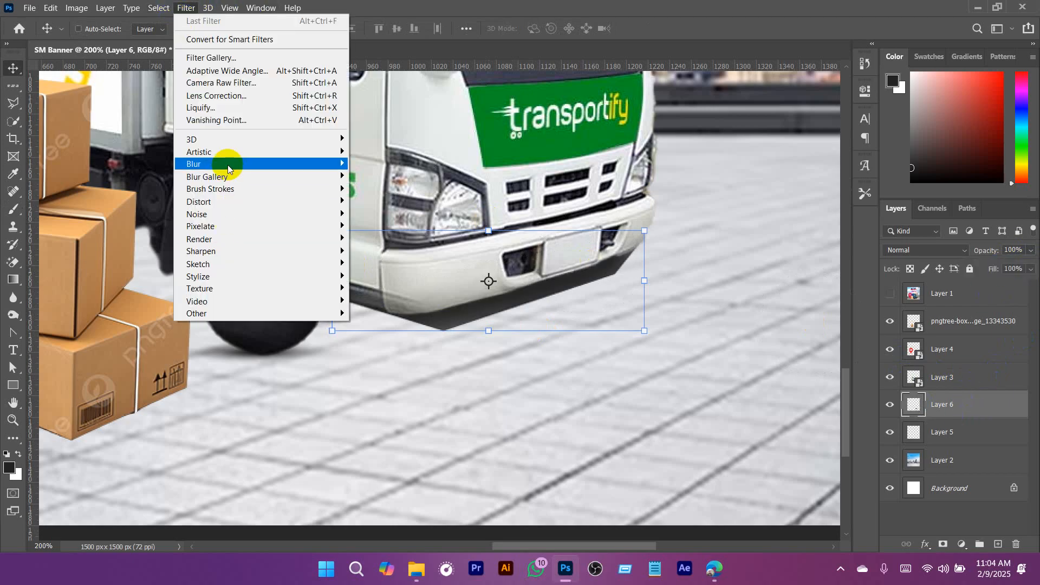
mouse_move(209, 162)
click(385, 214)
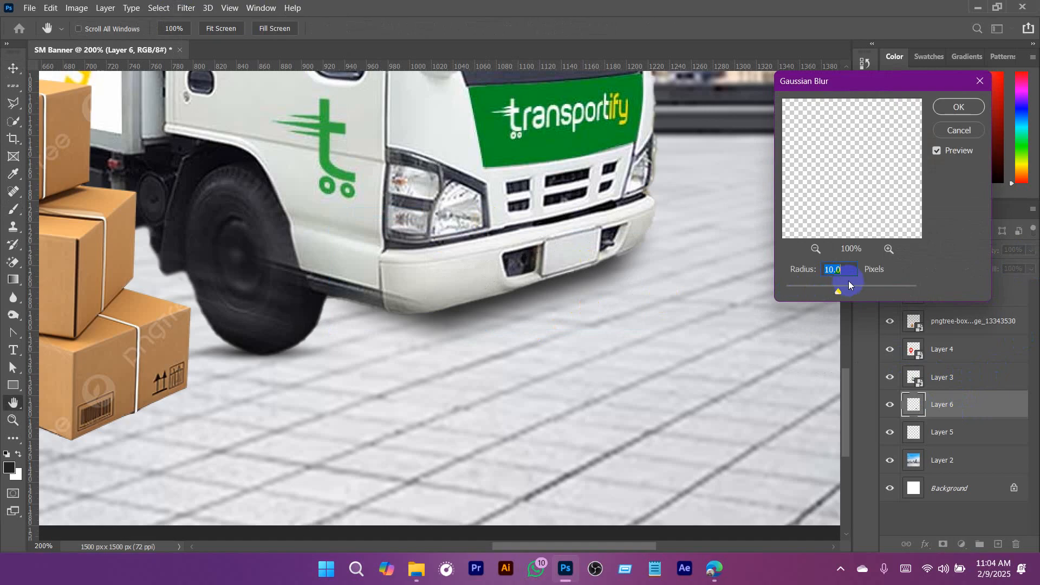
click(952, 108)
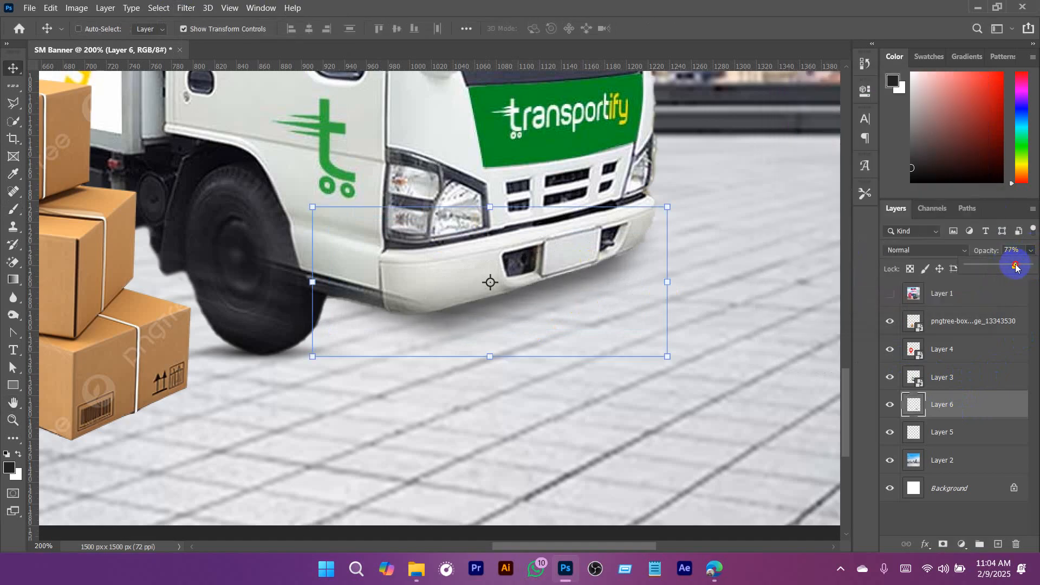
- Shift the blurred bumper shadow slightly down and towards the wheel, and set its layer opacity to about 79%
scroll(613, 313, down, 5)
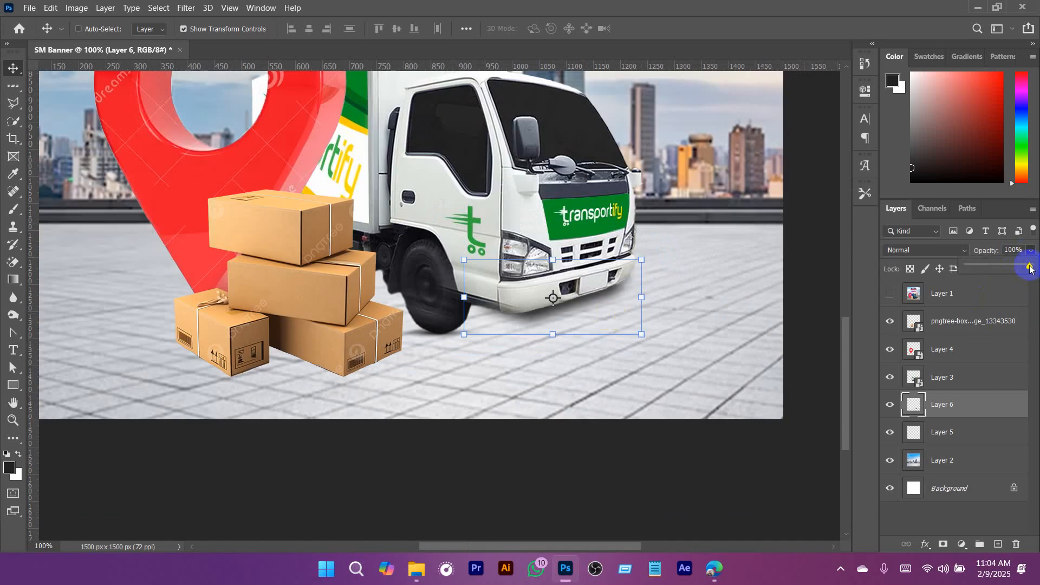
drag(995, 267, 1007, 270)
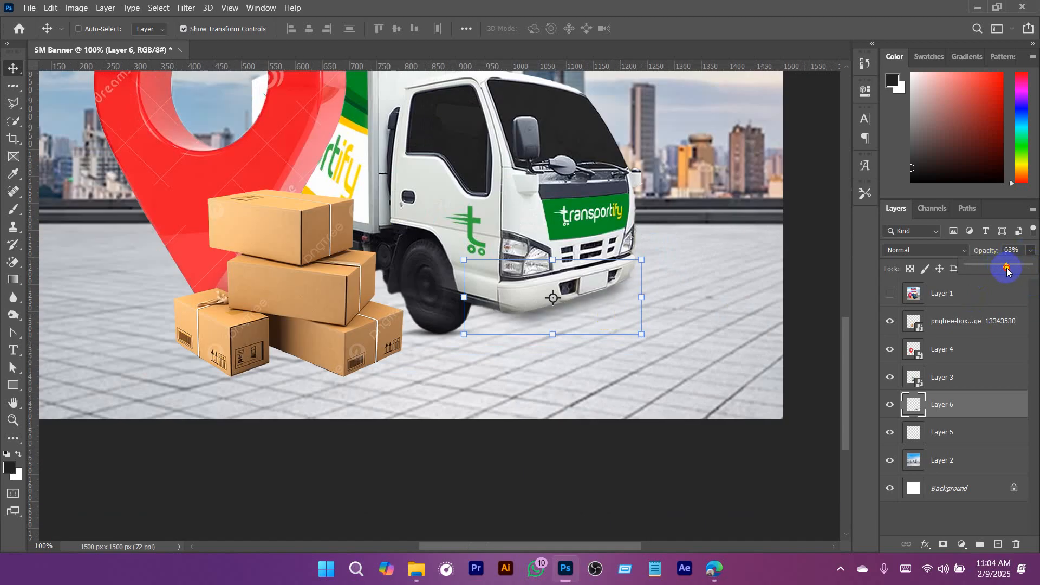
drag(623, 292, 590, 313)
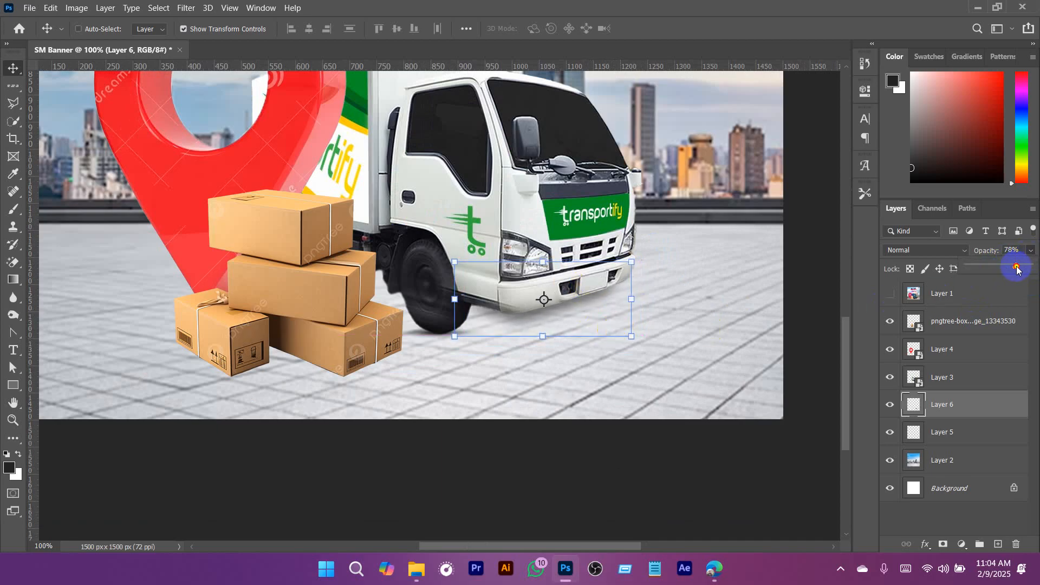
drag(1017, 269, 1017, 269)
key(a)
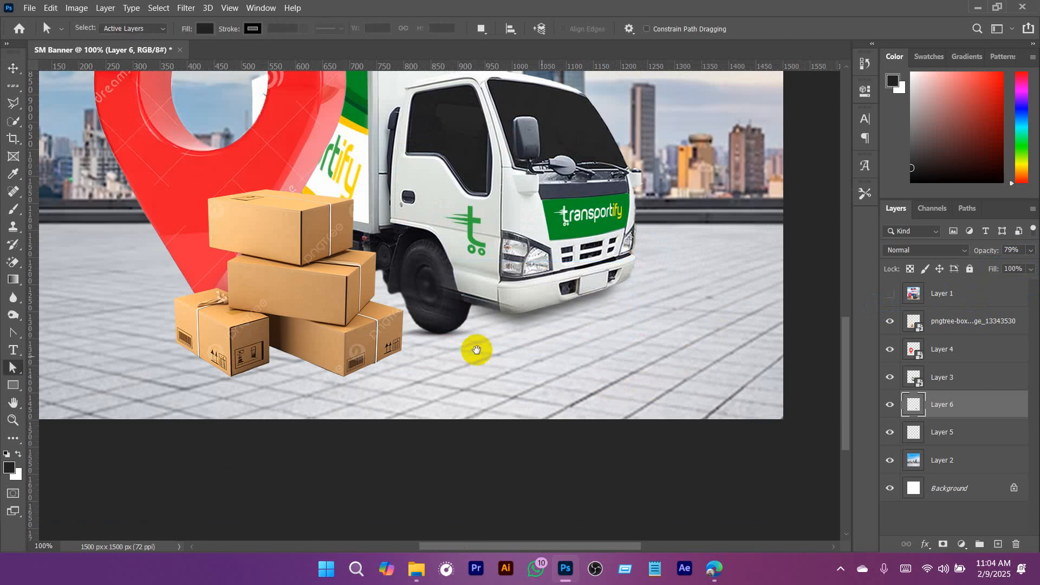
- Add a new layer directly beneath the stacked boxes layer for their ground shadow
scroll(461, 347, down, 1)
drag(449, 354, 550, 359)
scroll(453, 366, up, 2)
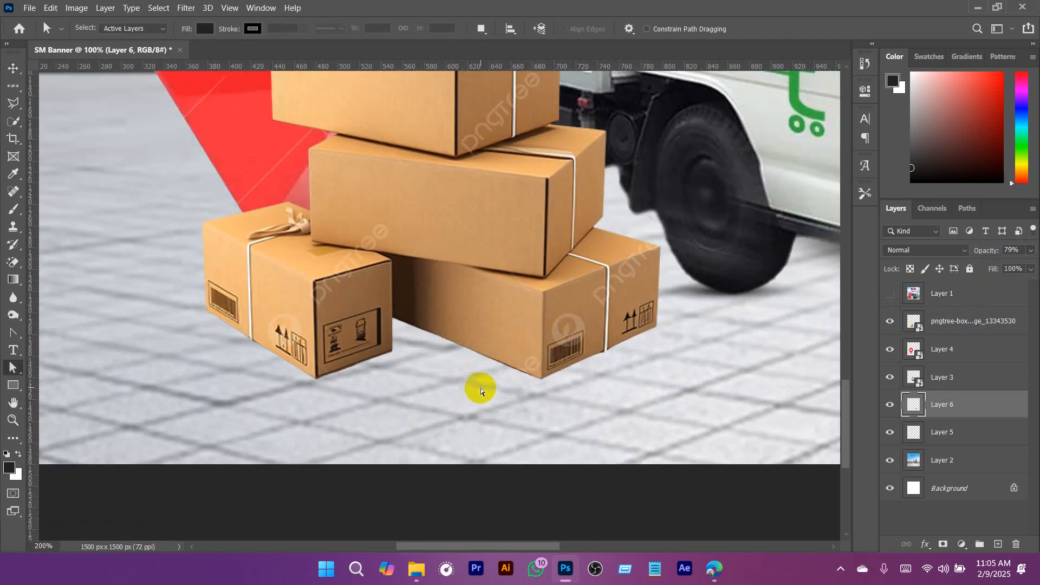
key(v)
ctrl+click(497, 331)
scroll(502, 343, down, 2)
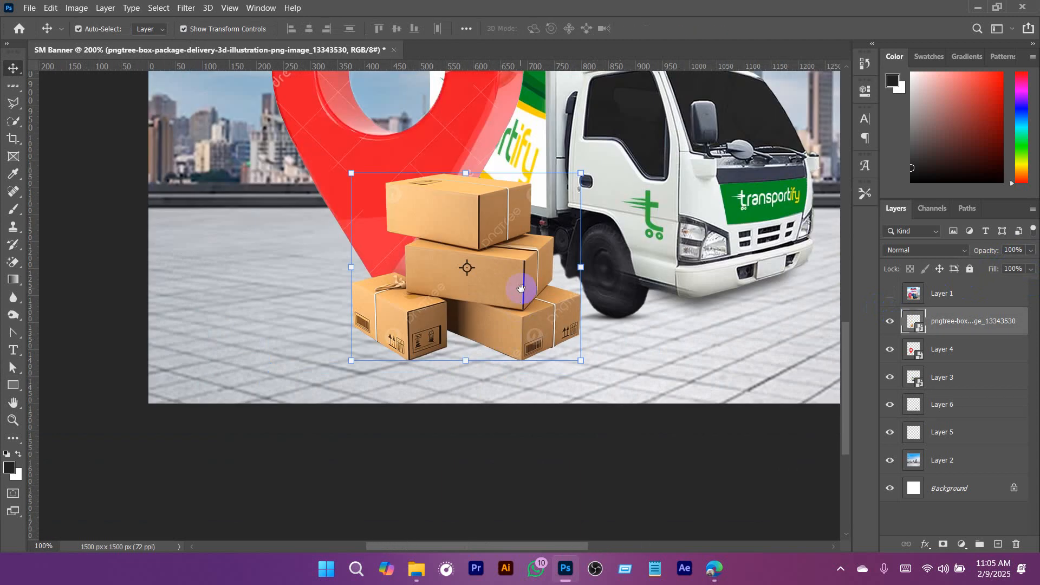
scroll(529, 325, up, 2)
scroll(572, 287, up, 1)
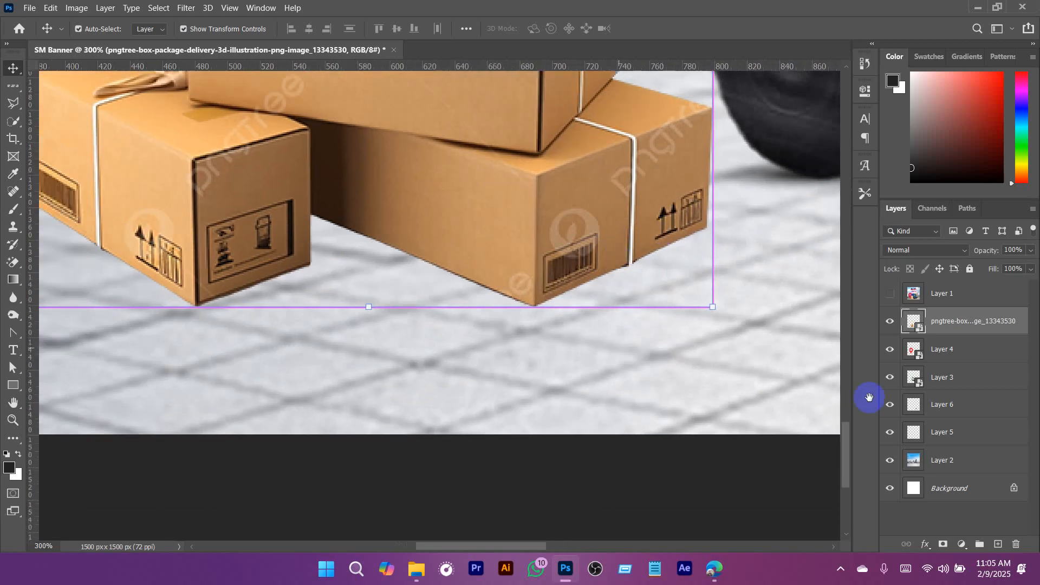
click(998, 543)
drag(965, 324, 968, 356)
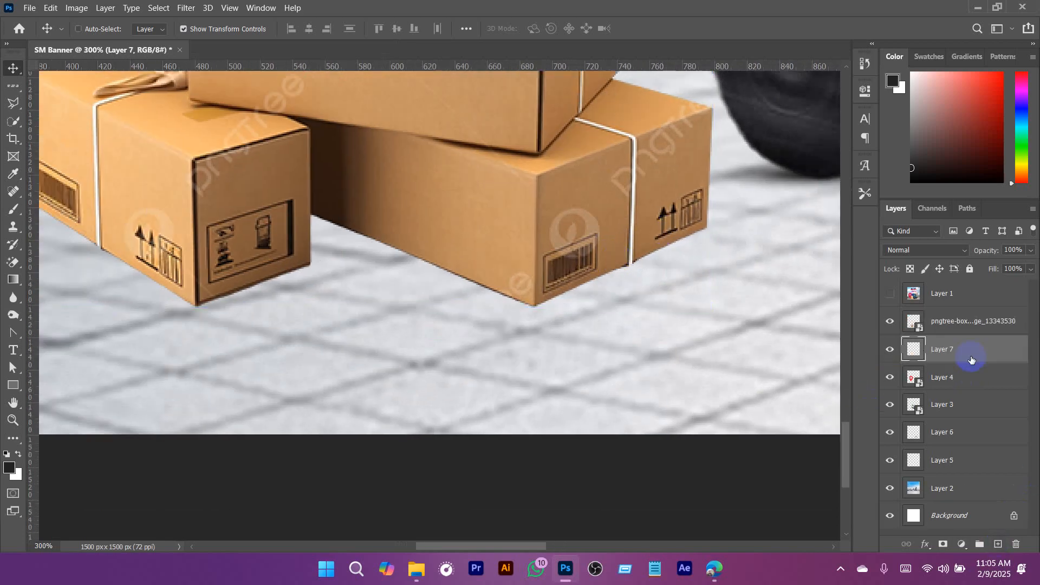
- Outline a thin shadow area along the lower edges of the bottom-right box with the Polygonal Lasso
key(l)
scroll(585, 293, up, 1)
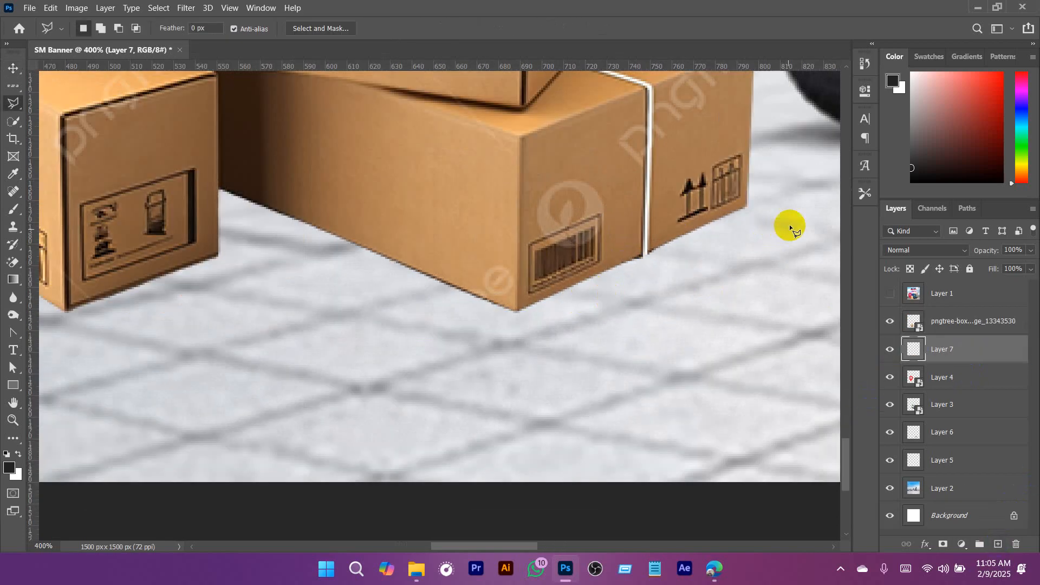
click(746, 205)
click(642, 258)
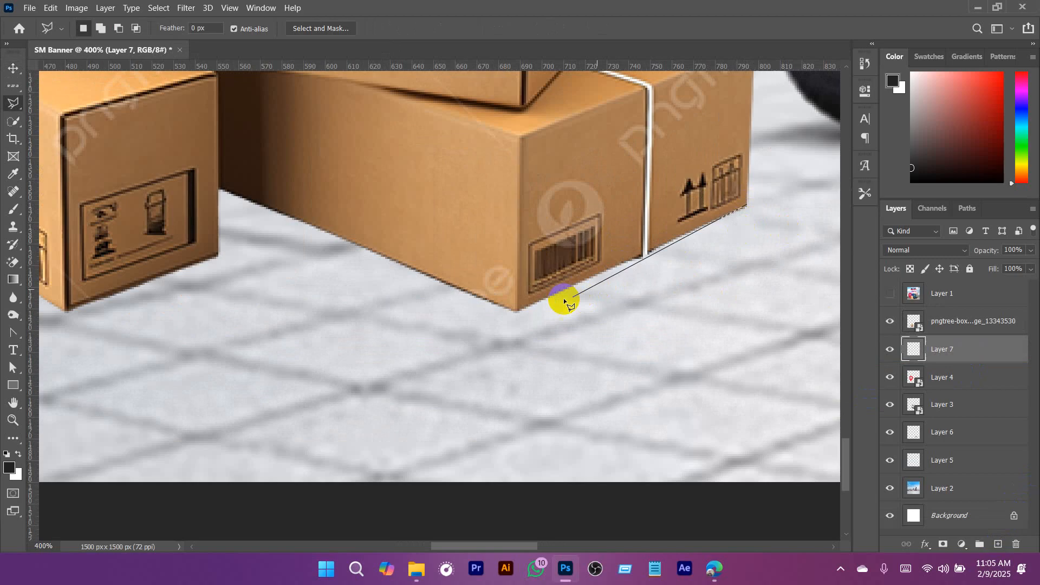
click(513, 325)
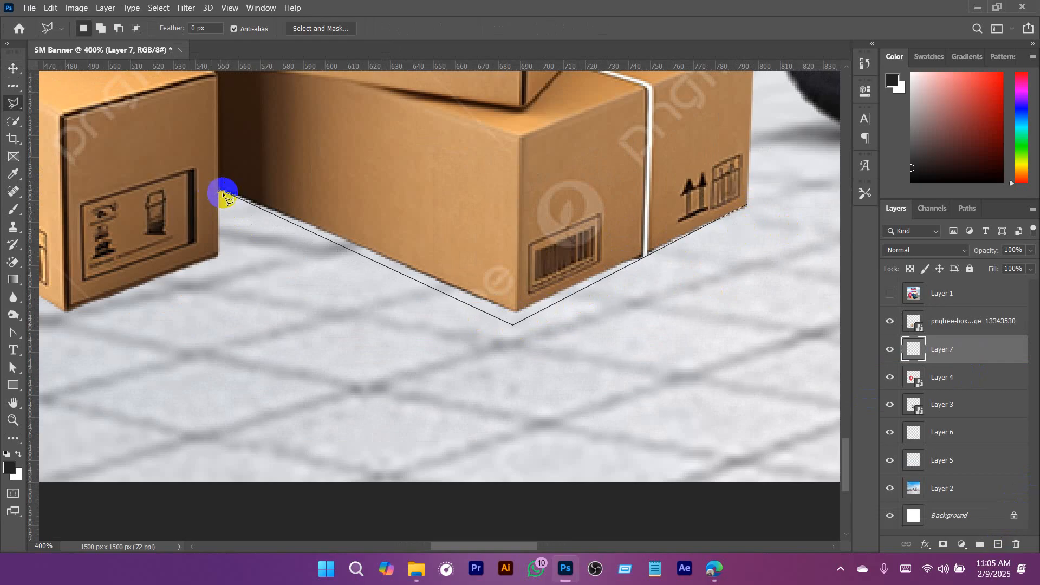
click(743, 204)
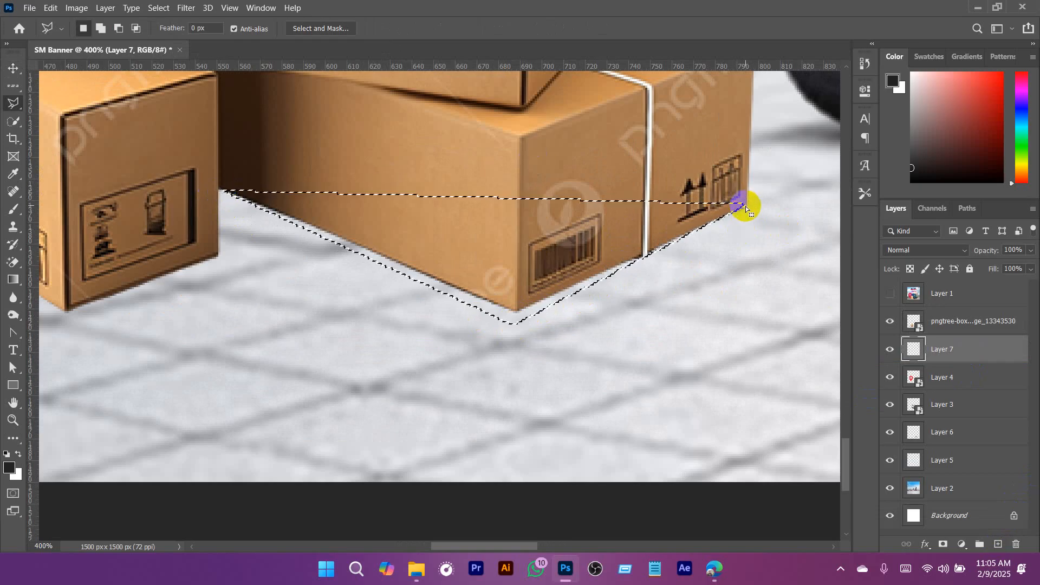
- Brush the selection under the bottom-right box with the dark colour and deselect it
key(b)
mouse_move(244, 205)
mouse_down()
mouse_move(519, 305)
mouse_move(697, 244)
mouse_up()
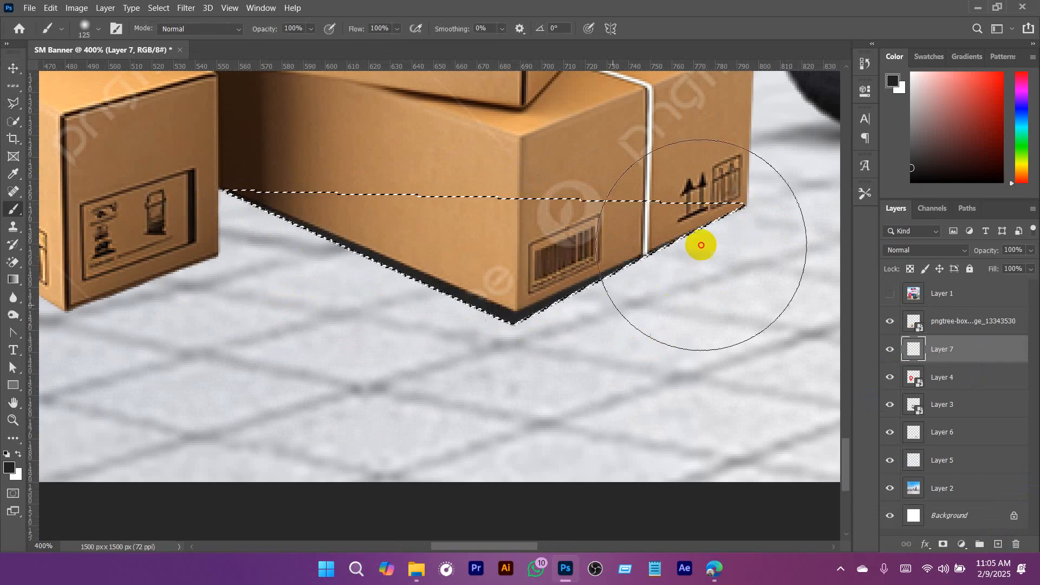
key(ctrl+d)
- Soften the bottom-right box's shadow with a Gaussian Blur of 3 pixels radius
key(ctrl+minus)
drag(400, 336, 596, 330)
drag(467, 304, 491, 314)
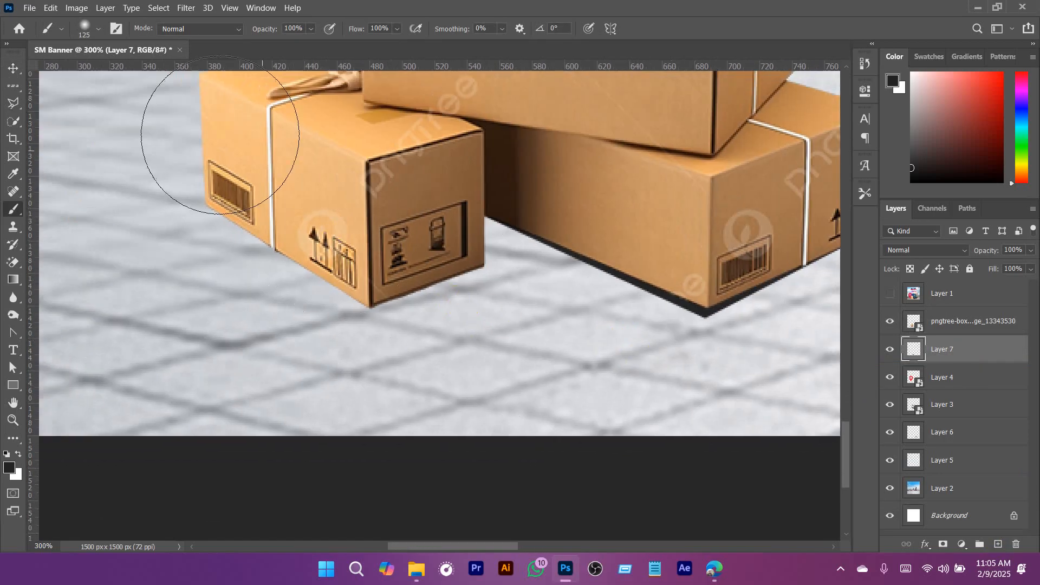
key(v)
click(186, 7)
mouse_move(303, 163)
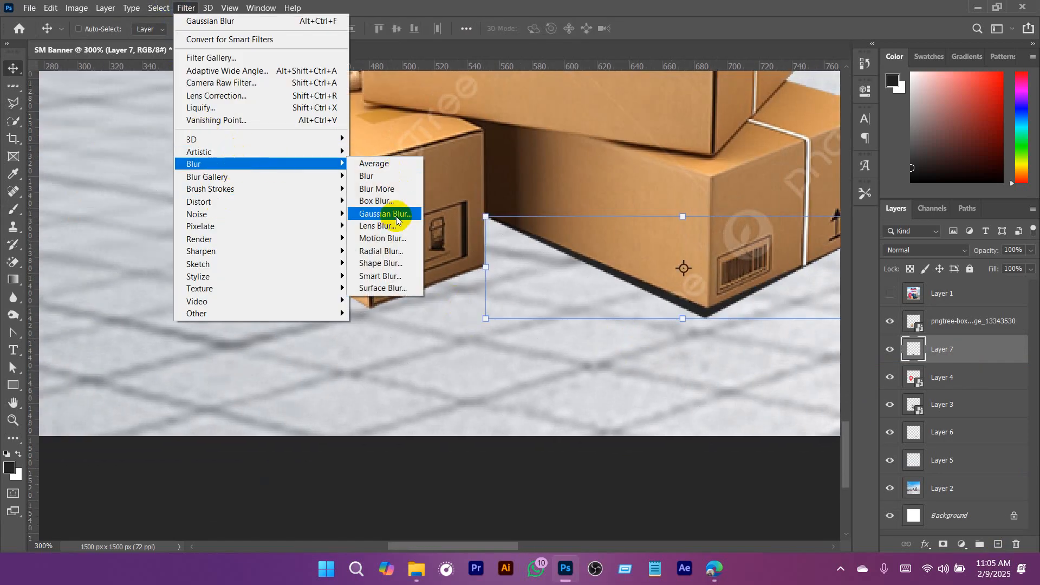
click(395, 216)
text(3)
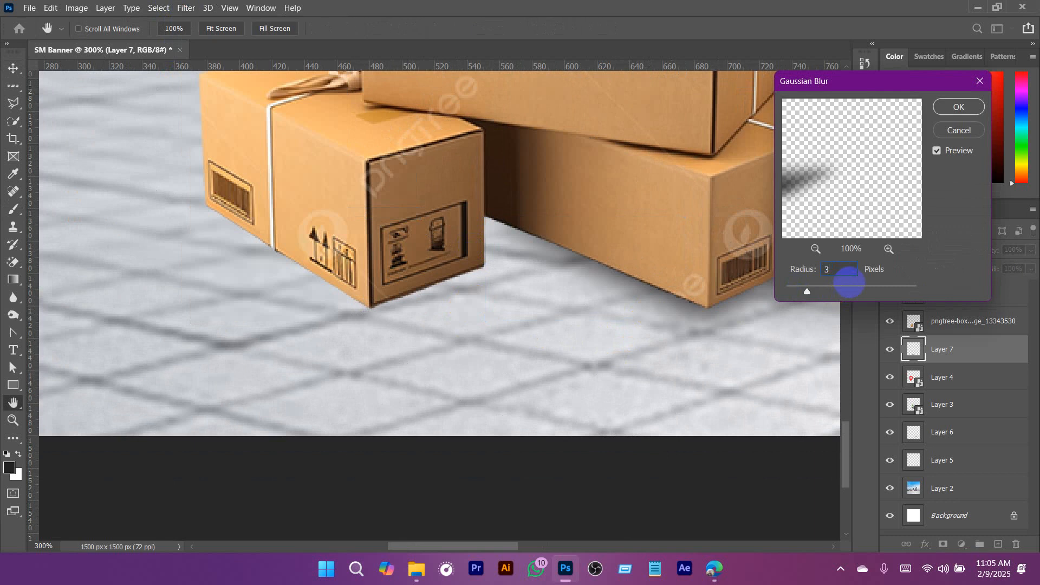
click(959, 107)
- Nudge the bottom-right box's shadow slightly up and left so it sits tight against the box's lower edges
drag(686, 273, 551, 280)
key(Up)
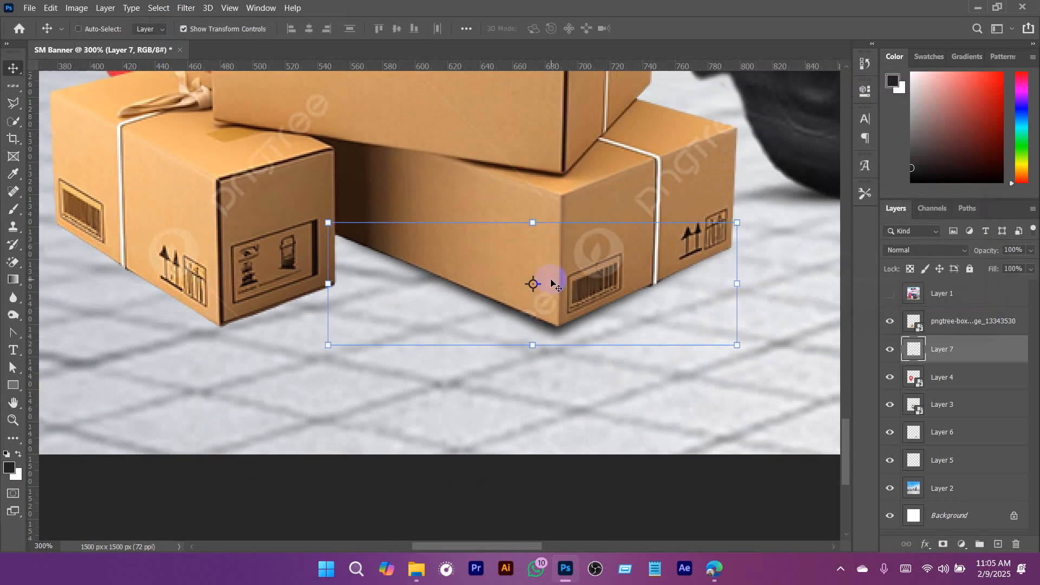
key(Left)
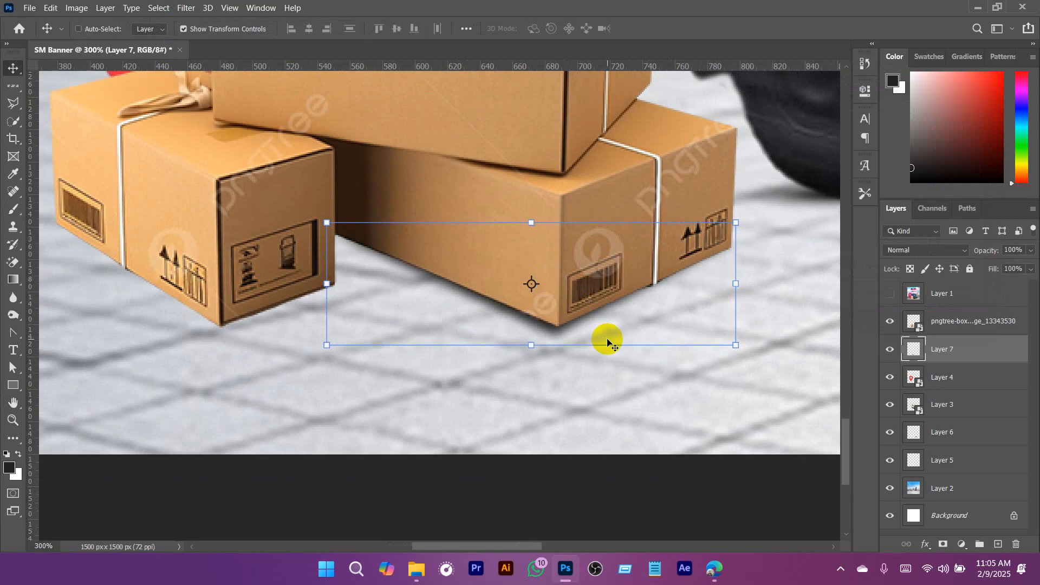
key(Up)
- Add another new layer between the boxes and the existing box shadow for the bottom-left box's shadow
key(a)
scroll(514, 350, down, 2)
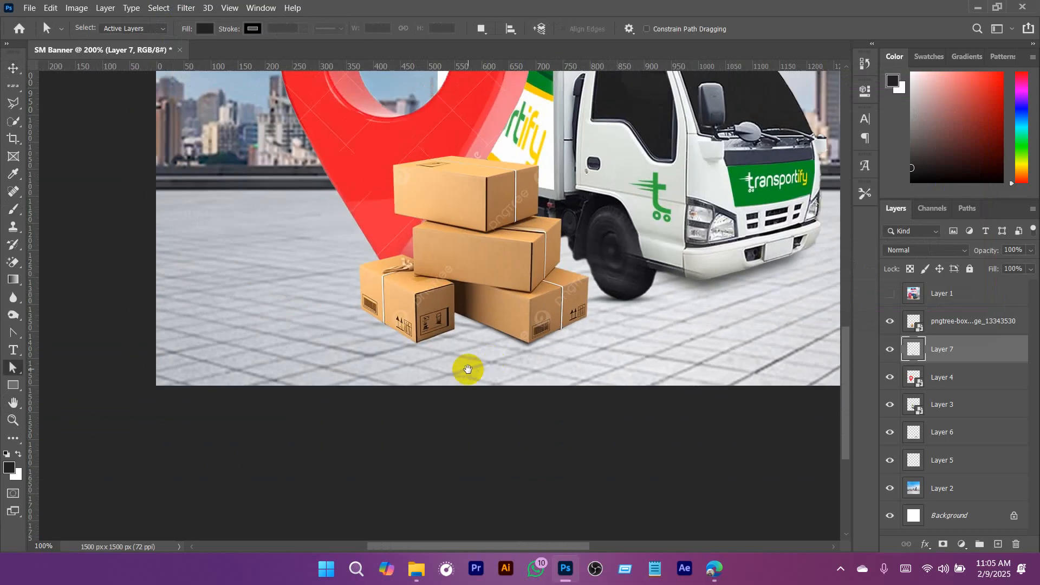
drag(468, 369, 541, 356)
scroll(551, 354, up, 1)
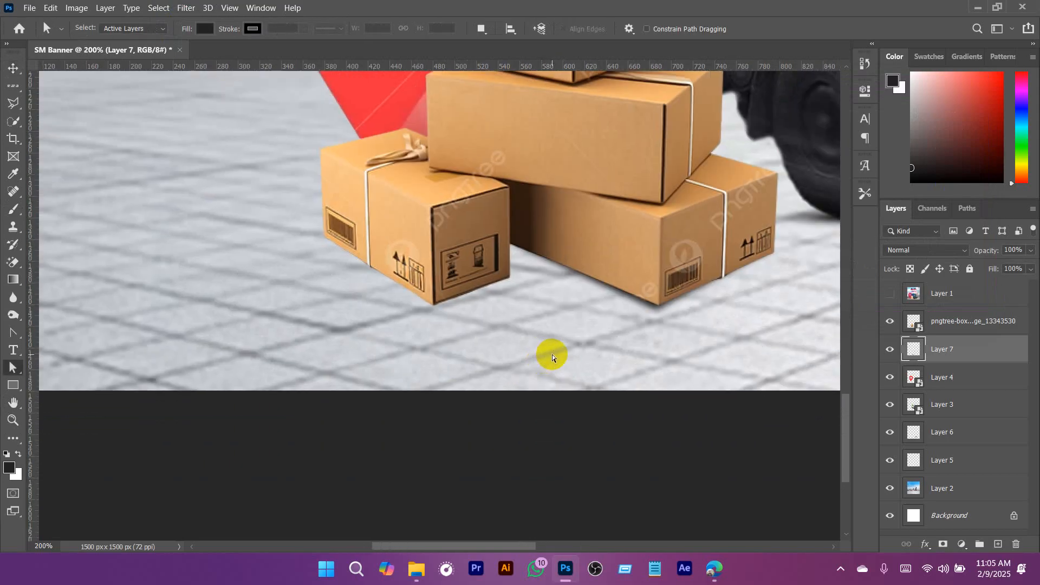
key(v)
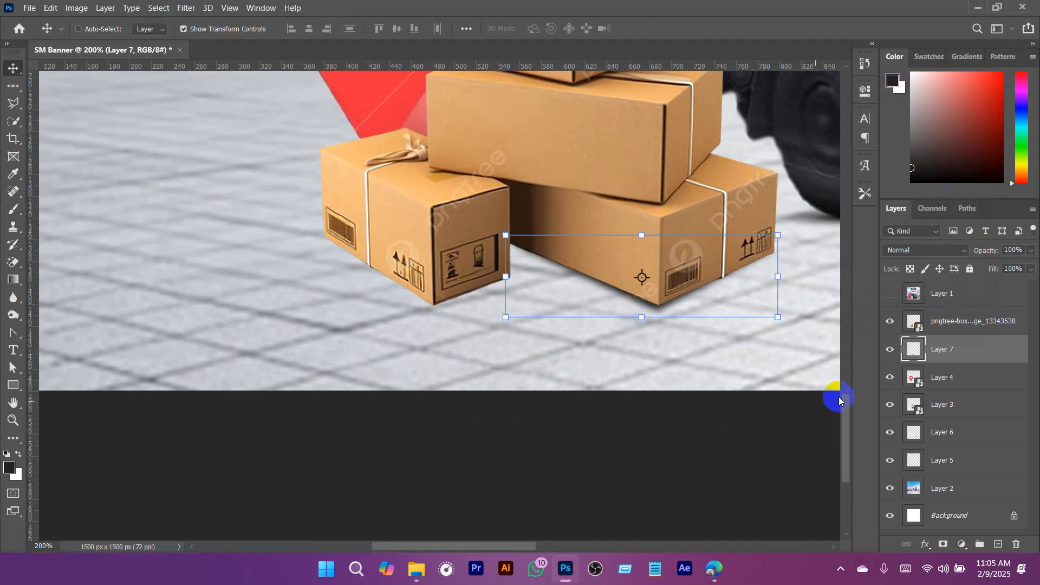
click(998, 549)
- Outline a thin shadow area along the lower edges of the bottom-left box with the Polygonal Lasso
key(l)
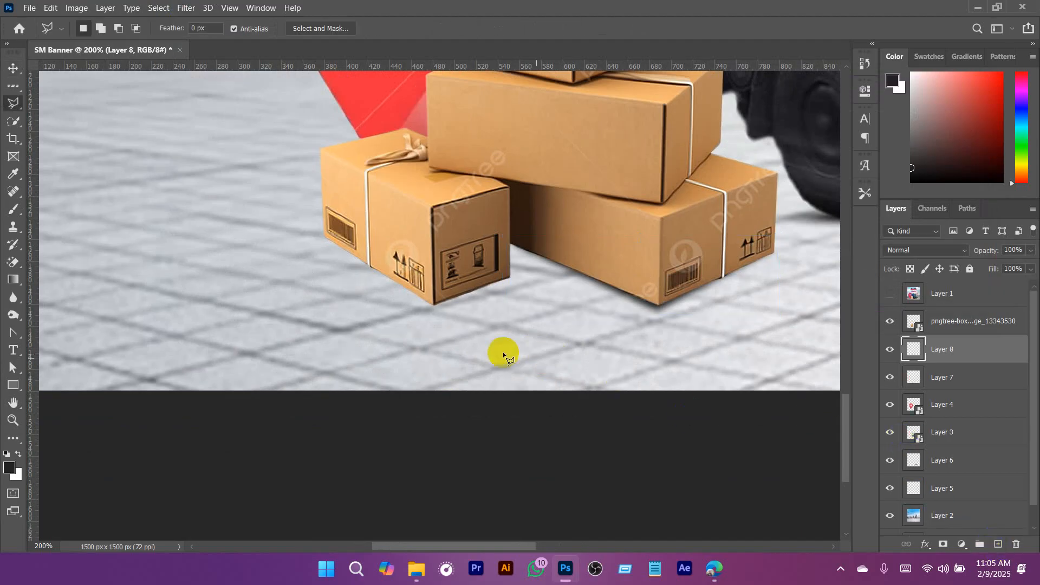
scroll(467, 318, up, 2)
drag(467, 316, 643, 330)
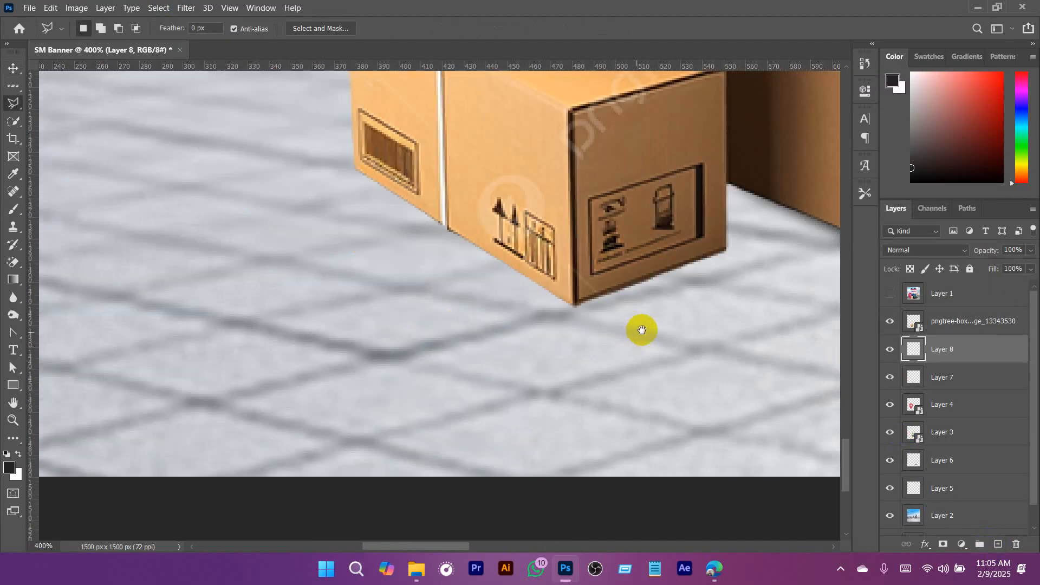
click(726, 251)
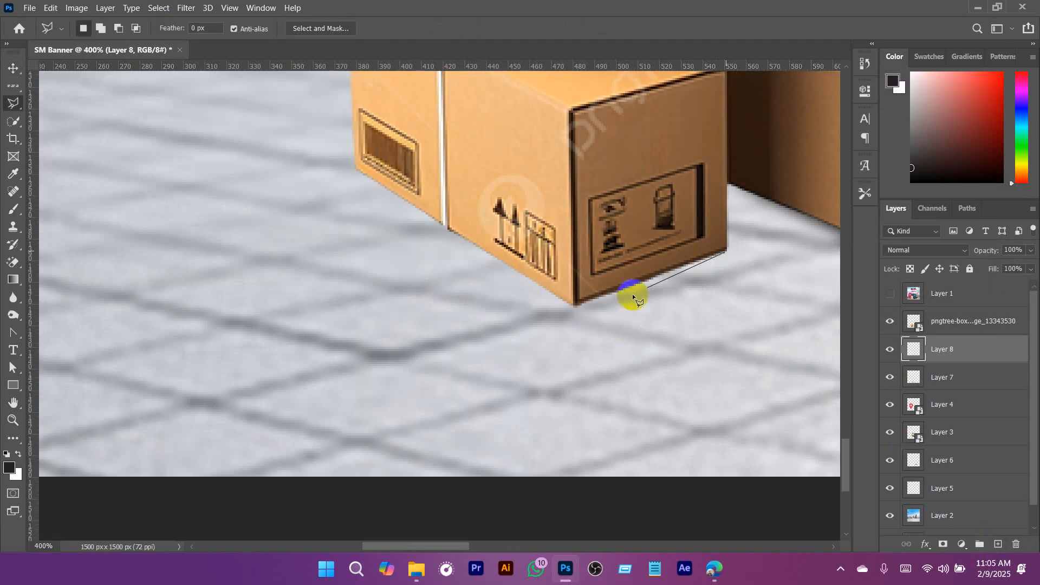
click(575, 315)
click(356, 170)
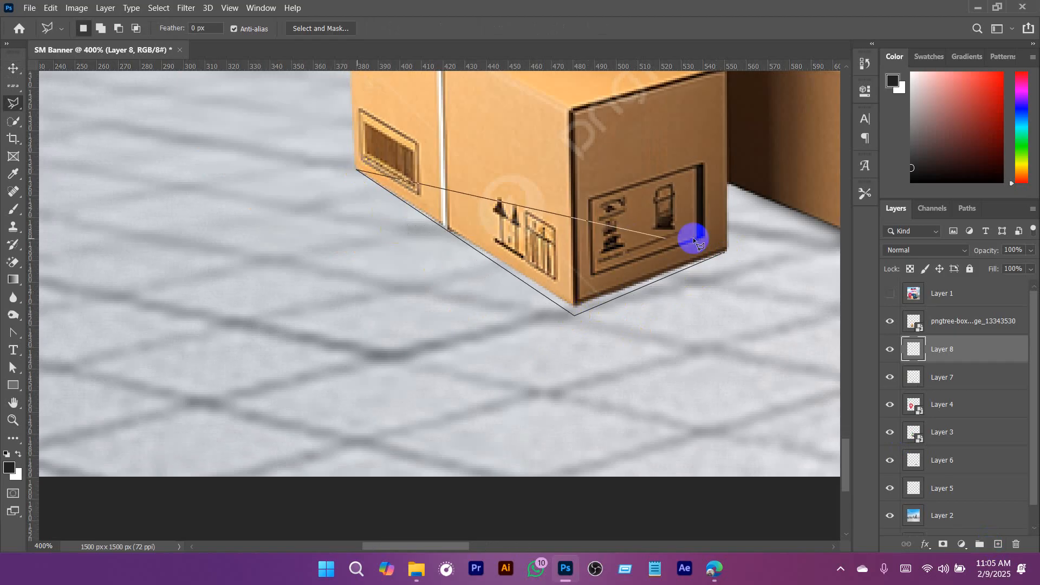
click(724, 248)
- Brush the selection under the bottom-left box with the dark colour and deselect it
key(b)
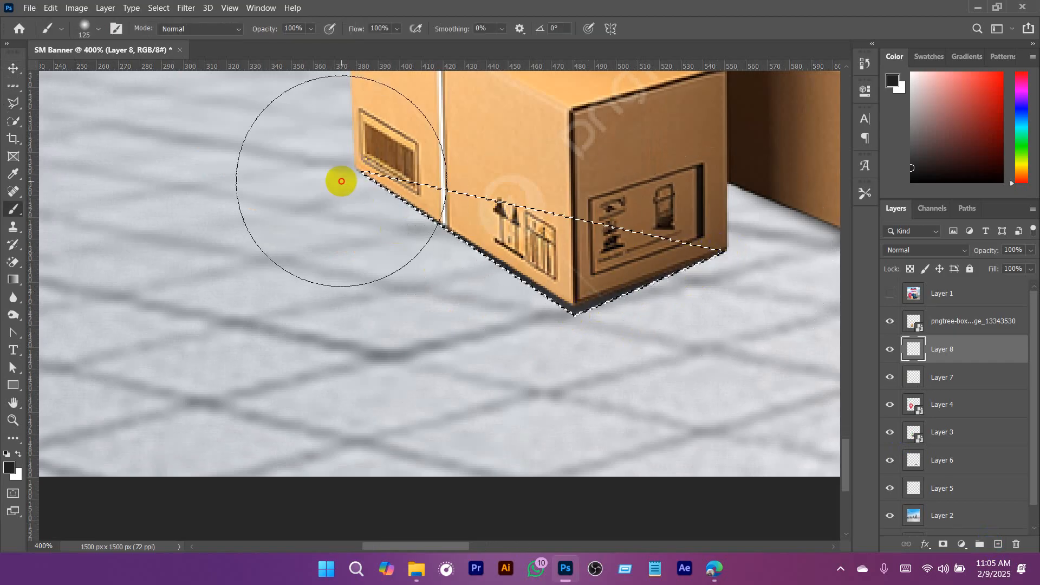
drag(341, 181, 342, 184)
key(ctrl+d)
- Apply a 3-pixel Gaussian Blur to the bottom-left box's shadow layer
scroll(606, 310, down, 2)
key(v)
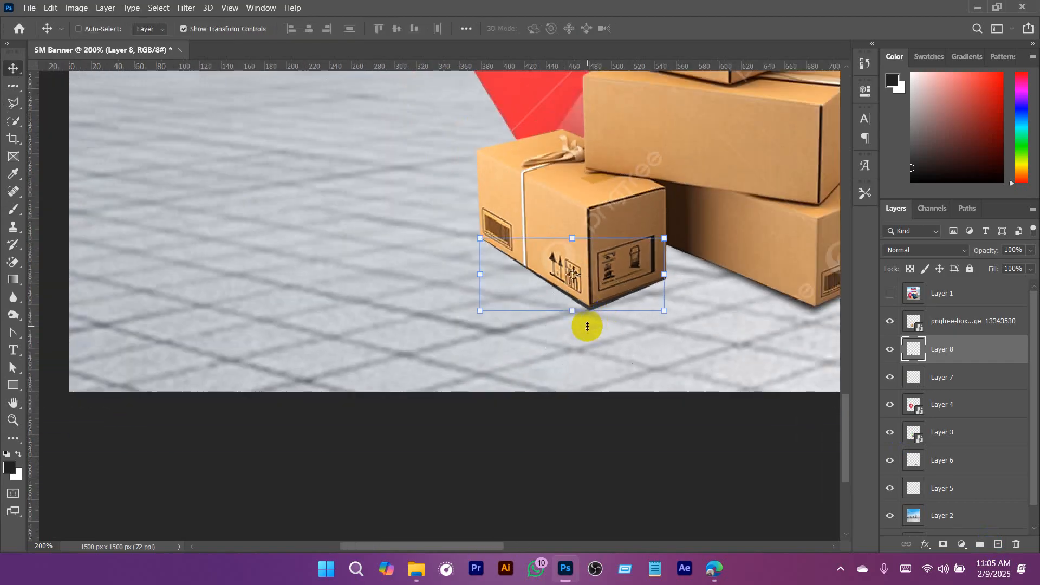
click(187, 7)
mouse_move(249, 162)
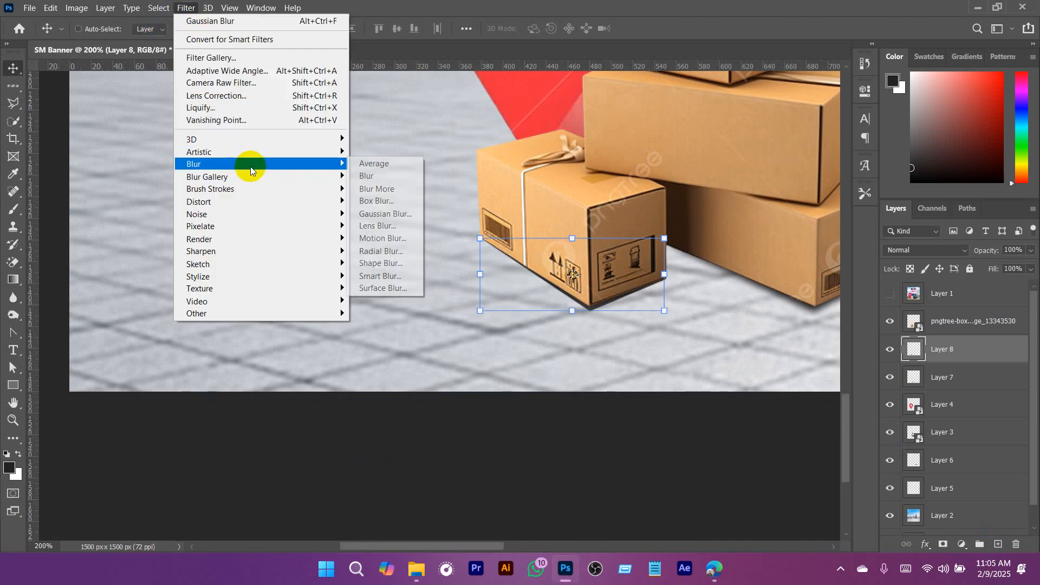
click(407, 208)
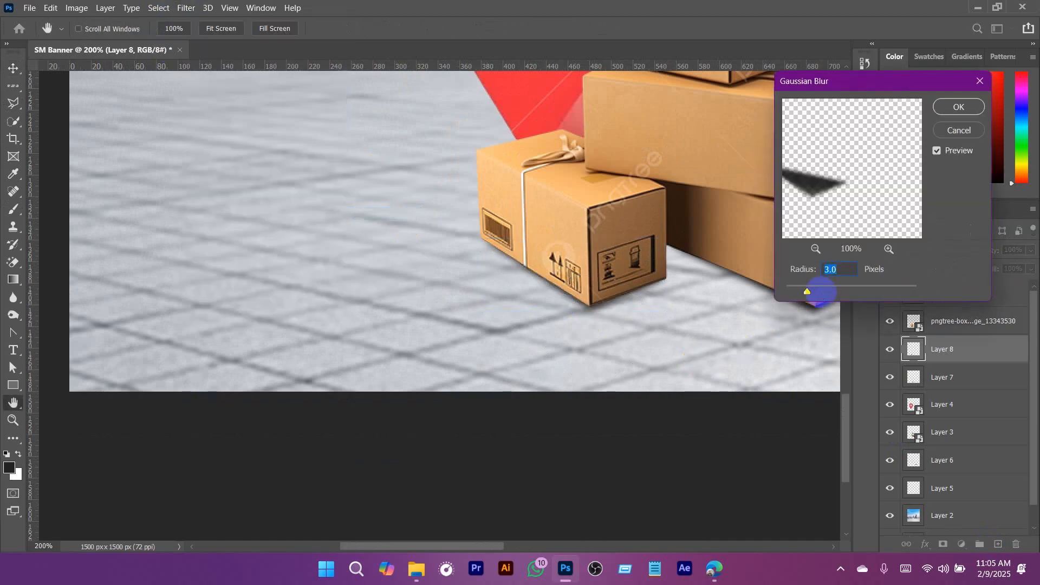
key(Return)
key(a)
scroll(688, 332, down, 2)
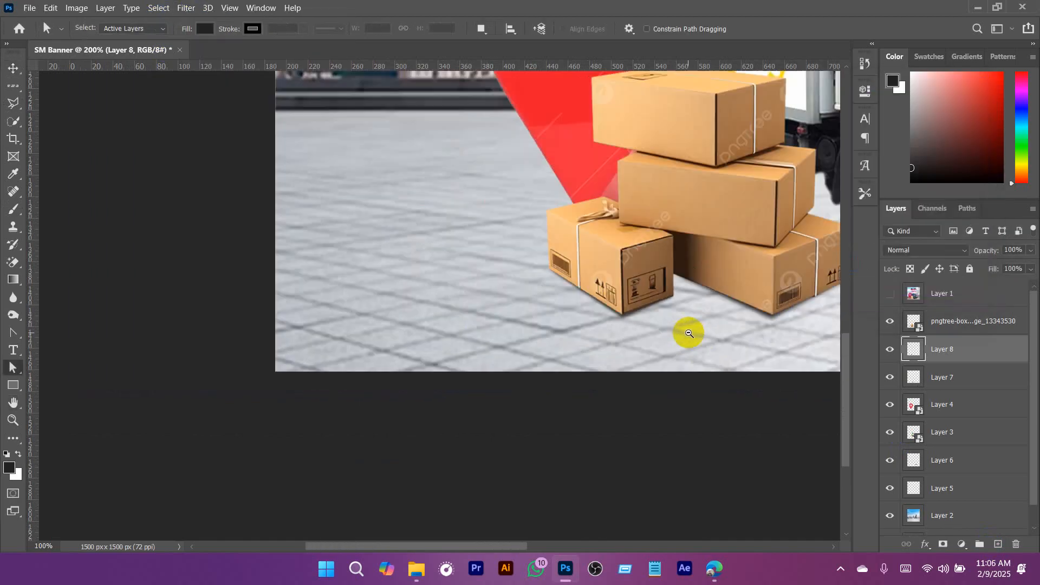
drag(688, 332, 507, 367)
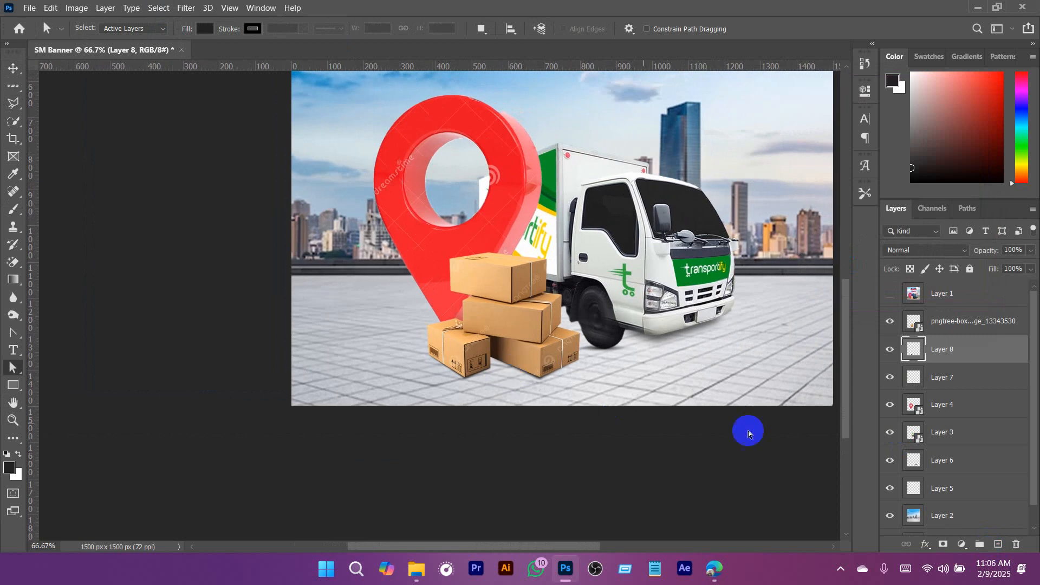
drag(586, 239, 541, 340)
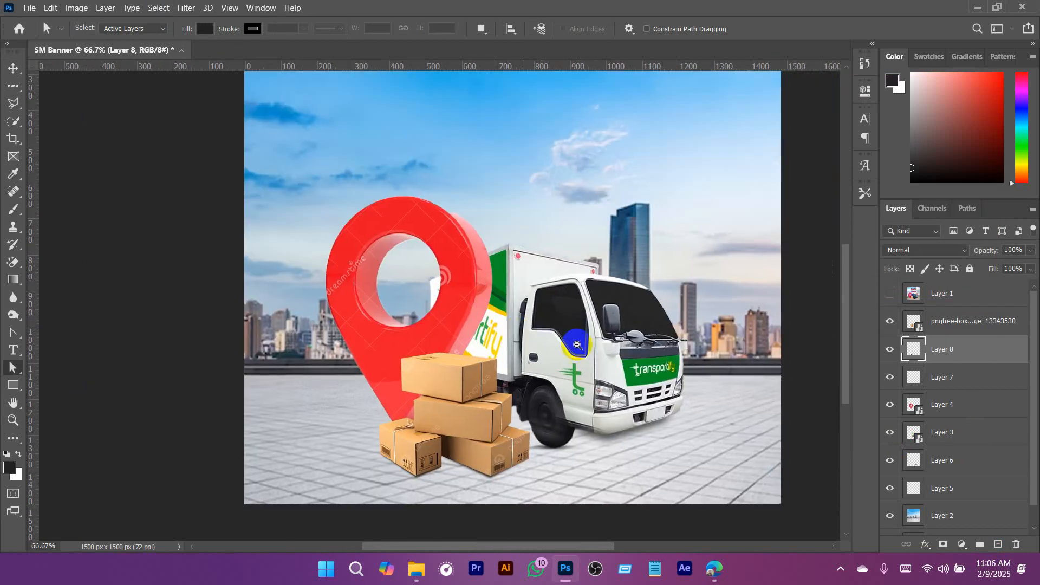
- Group the truck, pin, box and shadow layers, and move the group slightly up and to the right on the canvas
scroll(576, 341, down, 1)
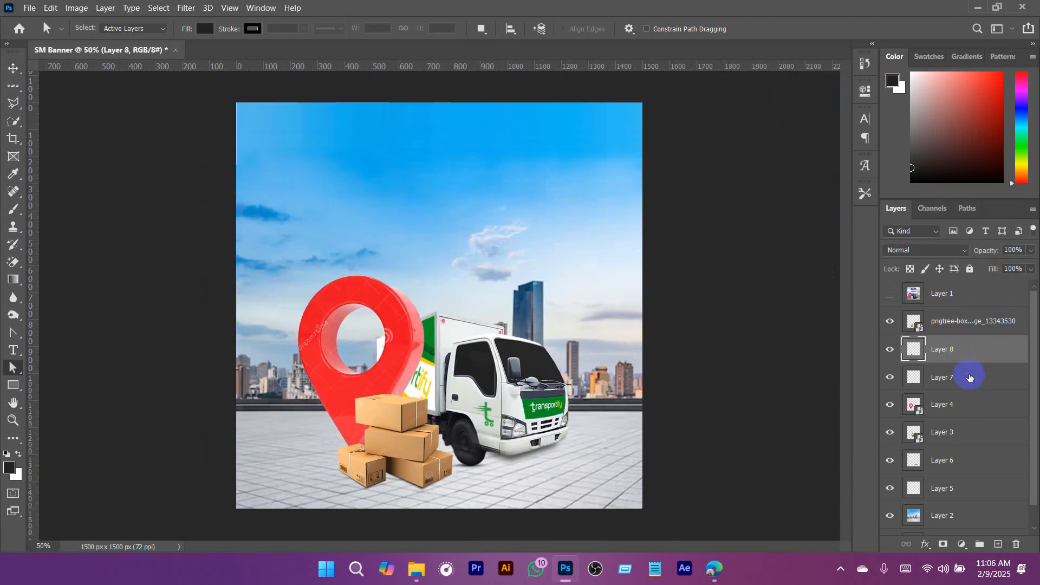
click(949, 323)
shift+click(948, 481)
key(ctrl+g)
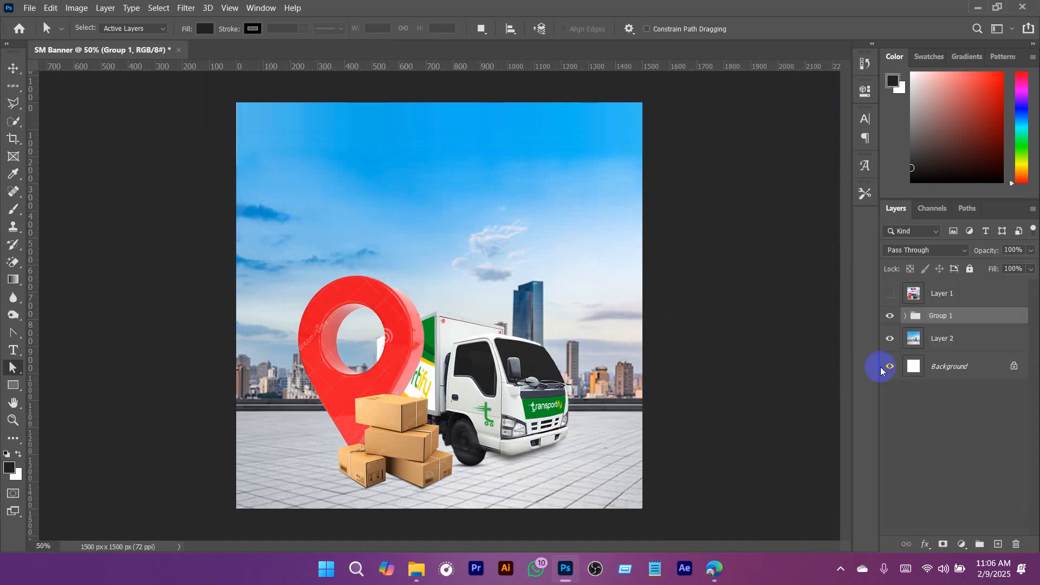
key(v)
drag(459, 400, 469, 400)
- Add a white (#ffffff) Solid Color fill layer beneath the skyline image and delete the locked Background layer
click(949, 340)
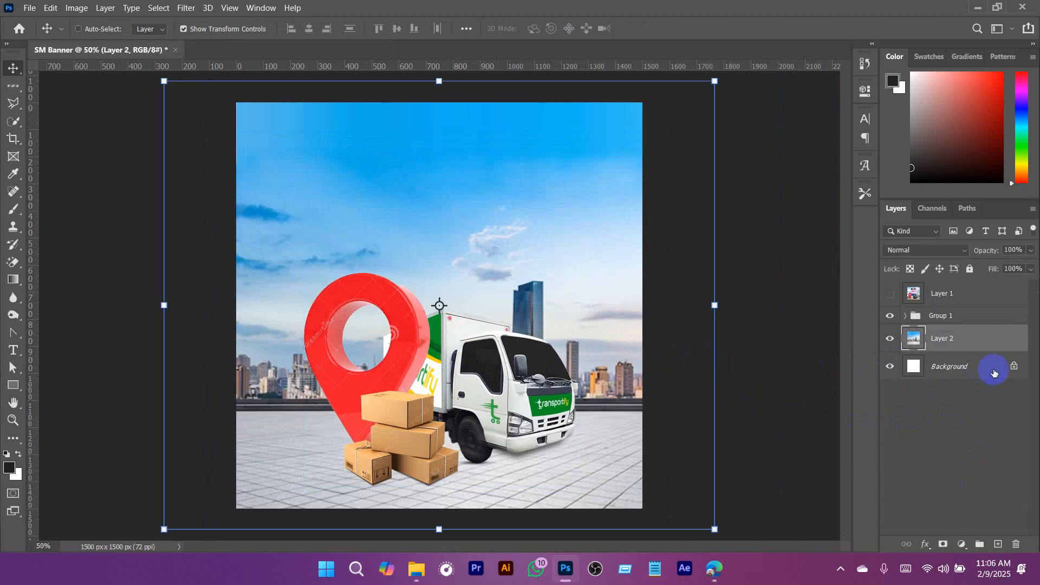
click(994, 367)
click(962, 544)
click(945, 317)
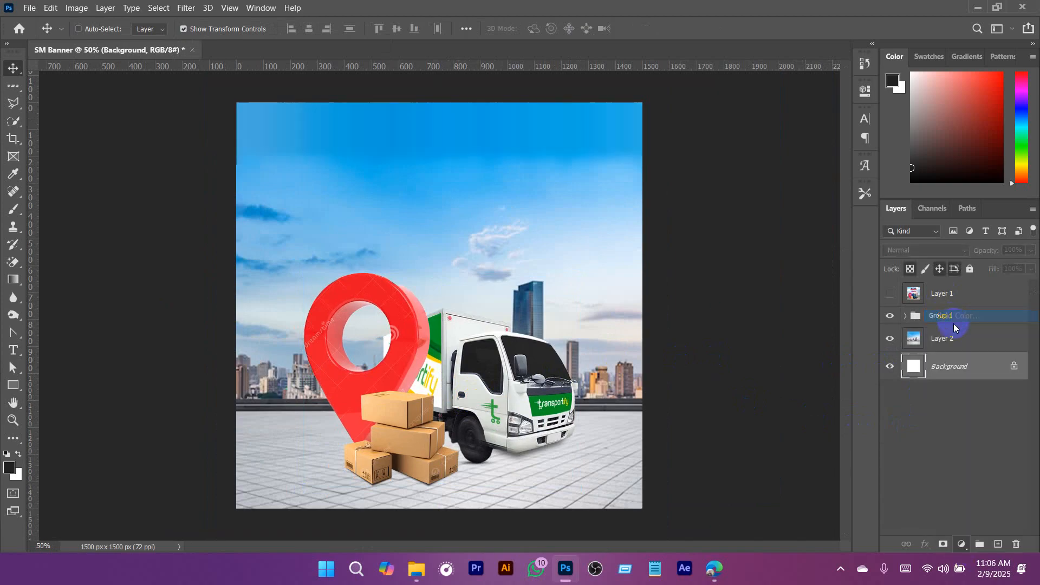
drag(813, 109, 812, 86)
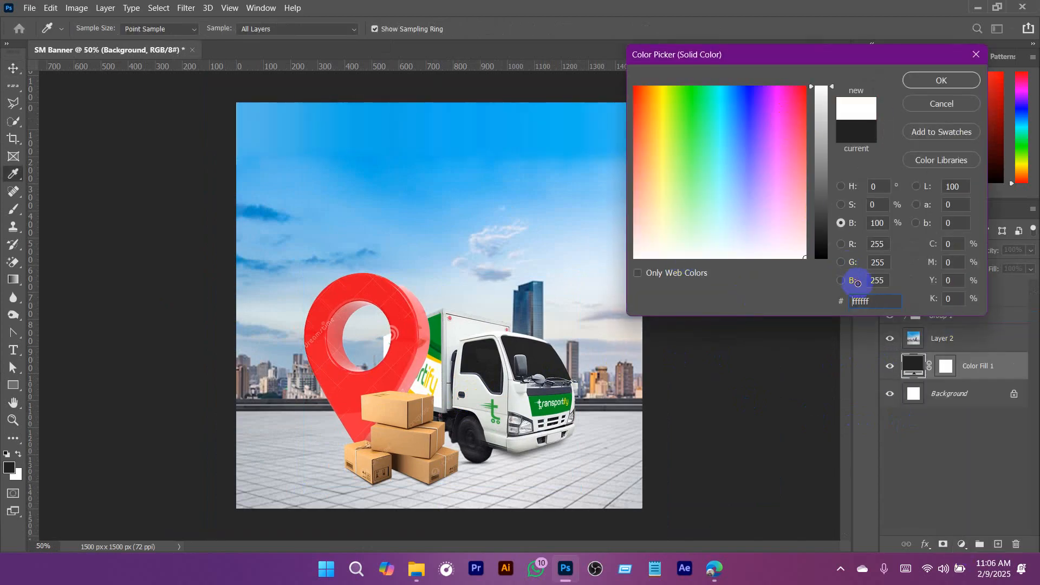
click(921, 82)
click(973, 368)
click(981, 394)
key(Delete)
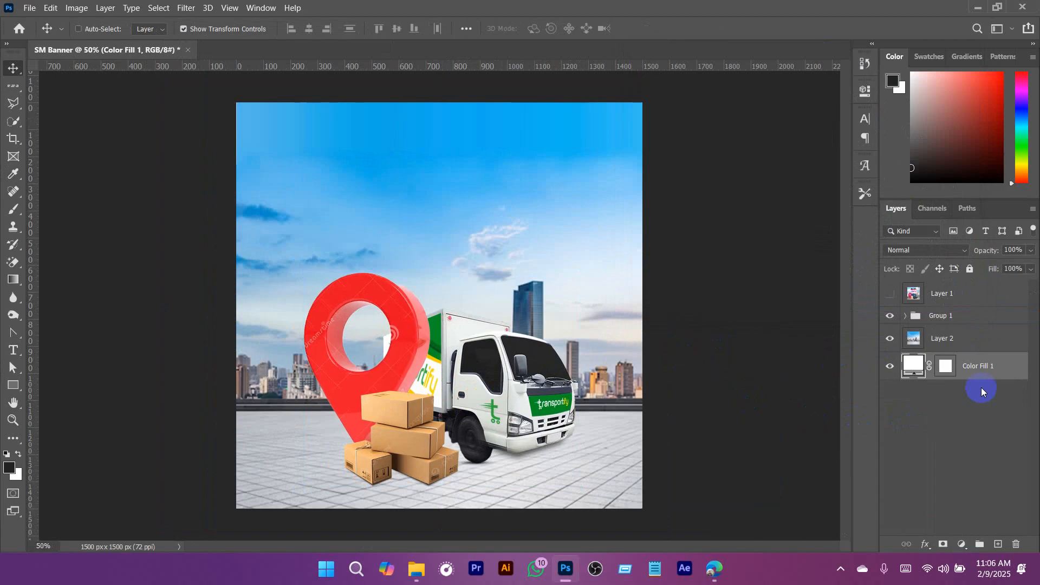
- Group the skyline and white fill layers, naming this group "bg" and the truck, pin and boxes group "element"
shift+click(968, 346)
key(ctrl+g)
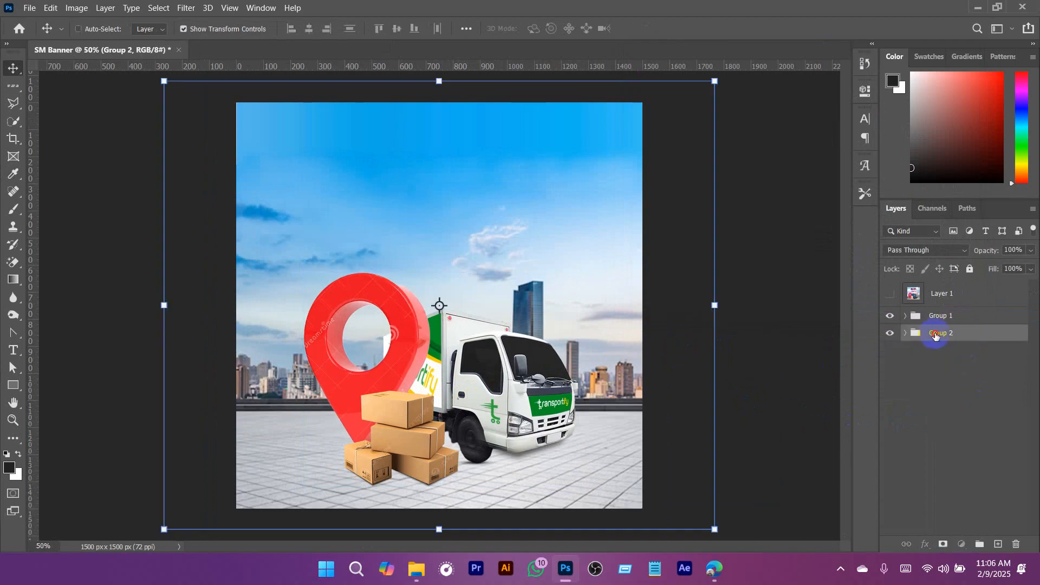
double_click(946, 315)
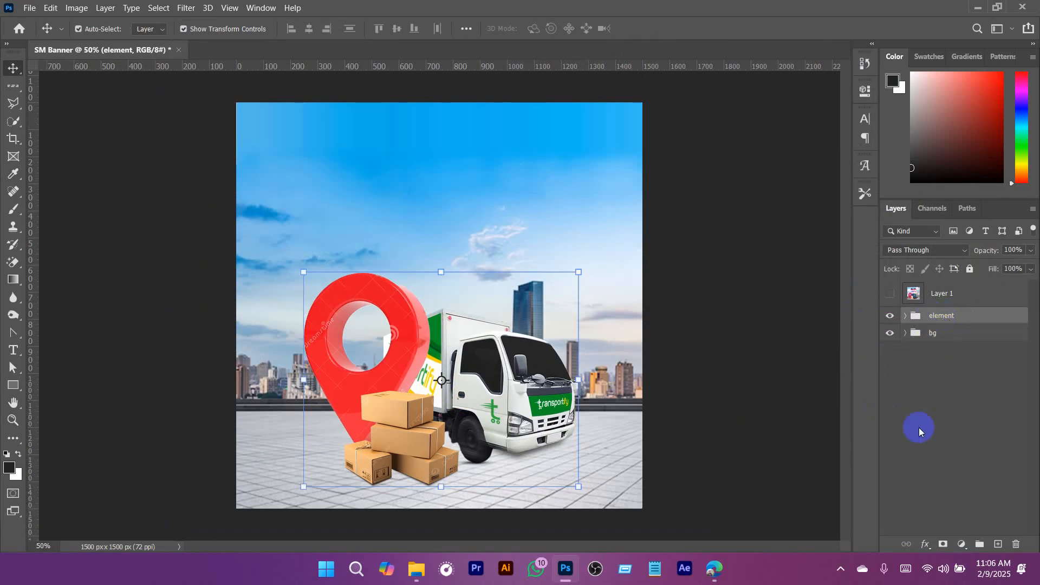
- Save the document as SM Banner.psd in the Downloads folder, and hide the reference ad layer
key(ctrl+s)
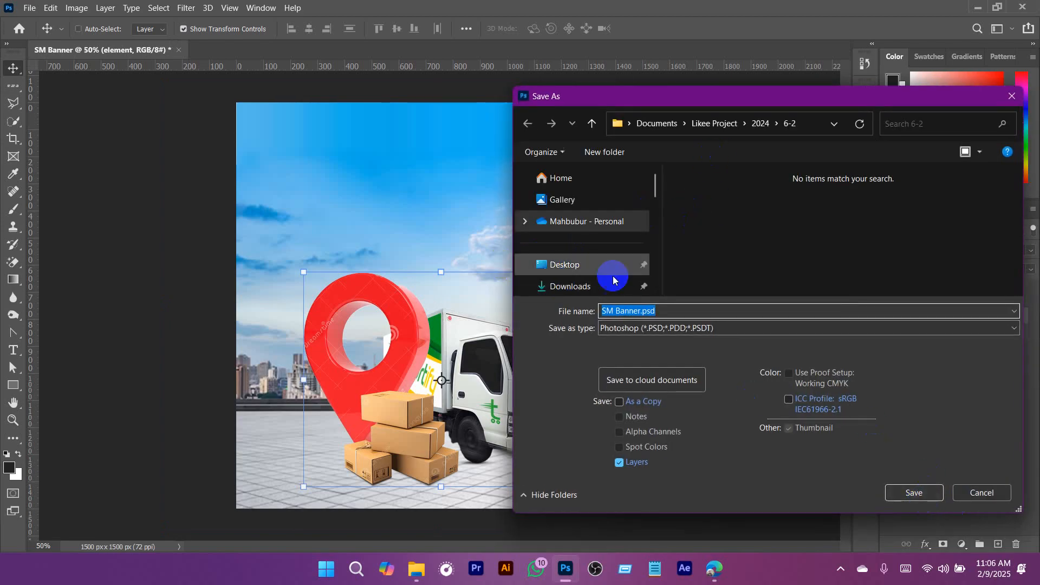
click(571, 285)
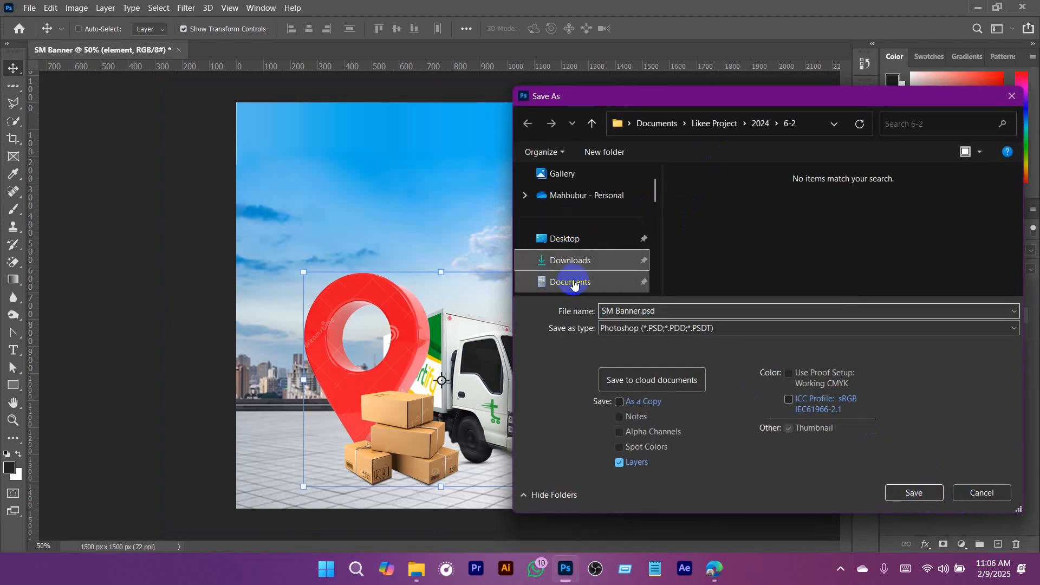
click(914, 493)
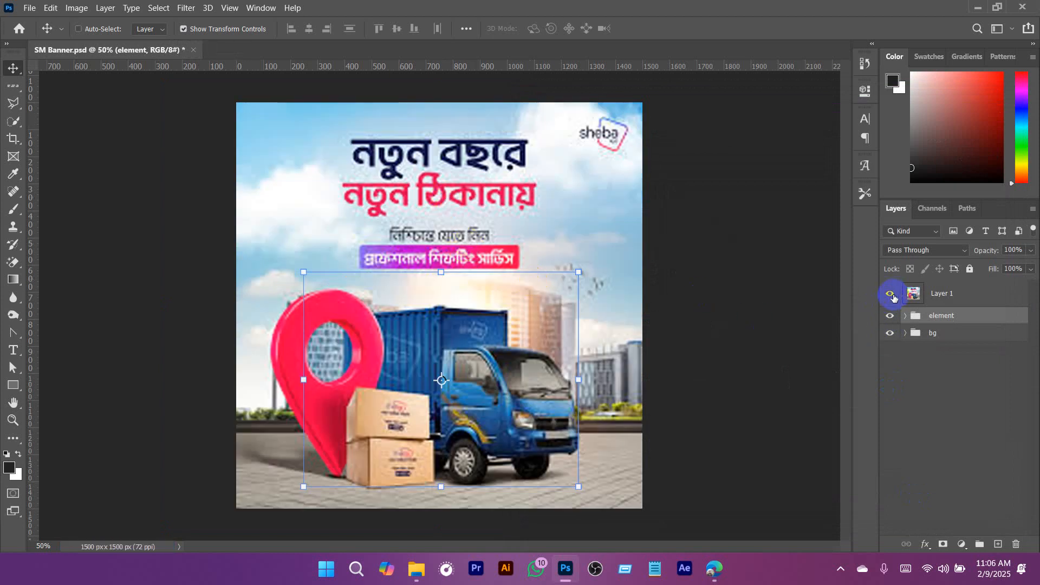
click(891, 295)
click(933, 412)
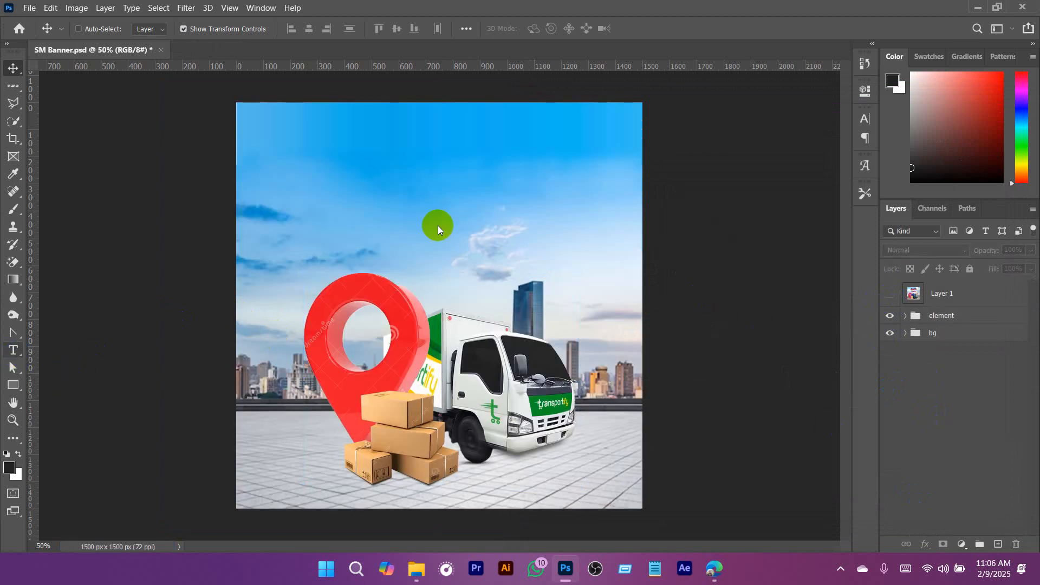
- Restore the Avro Keyboard top bar from the system tray and check its output encoding setting
click(842, 569)
right_click(892, 501)
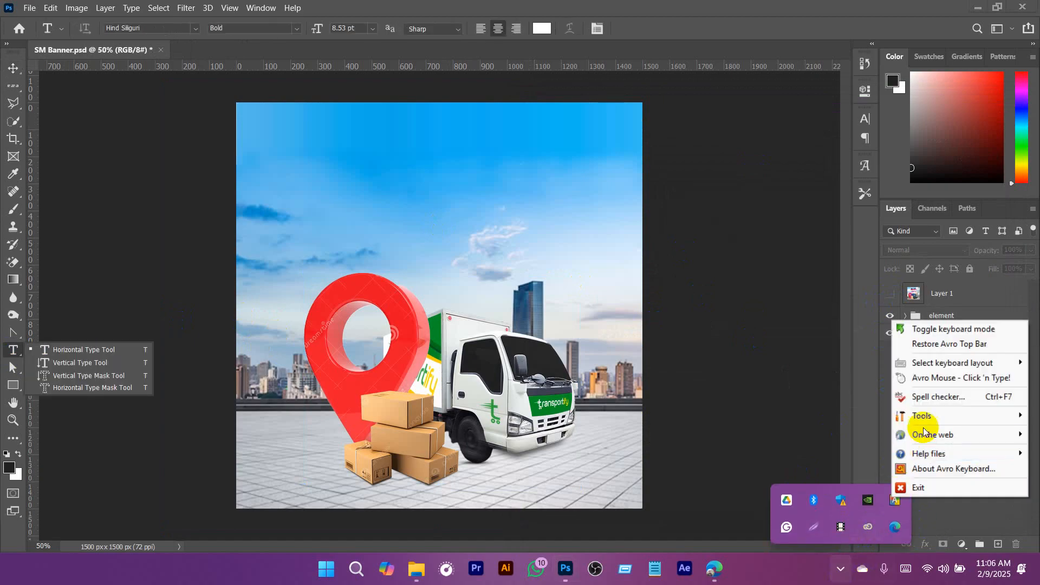
click(967, 379)
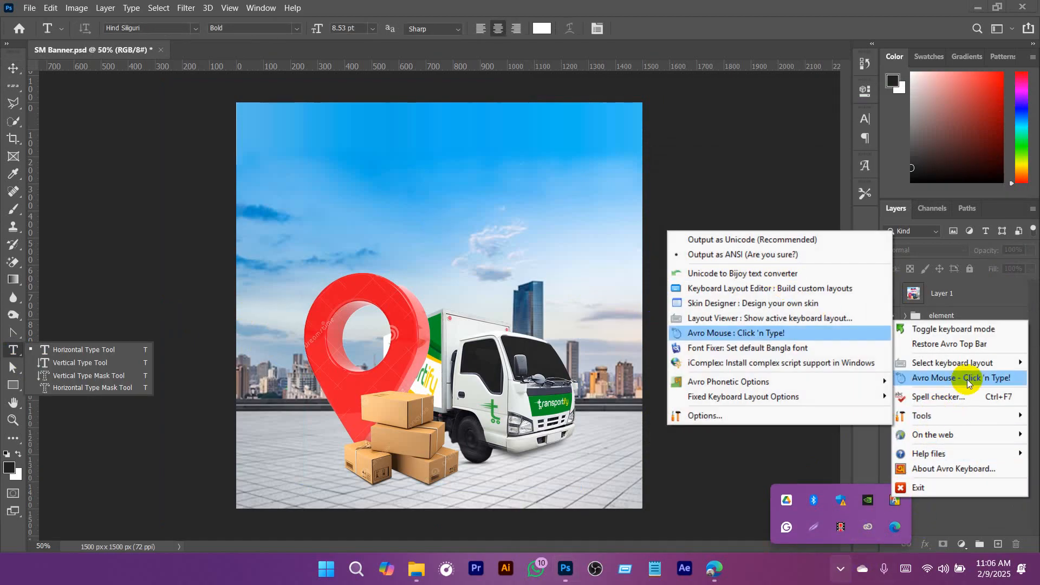
click(944, 342)
click(796, 10)
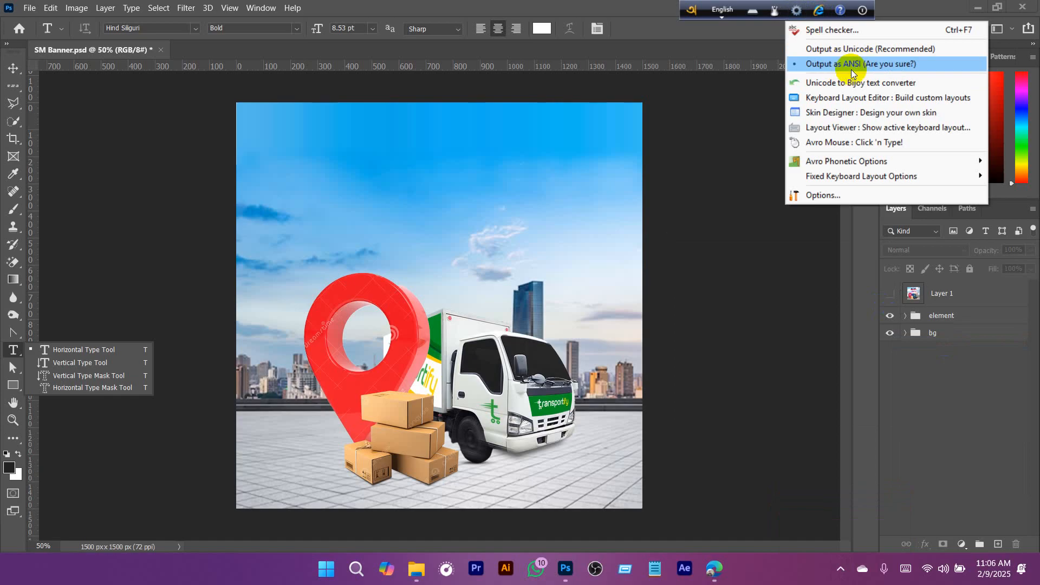
click(635, 10)
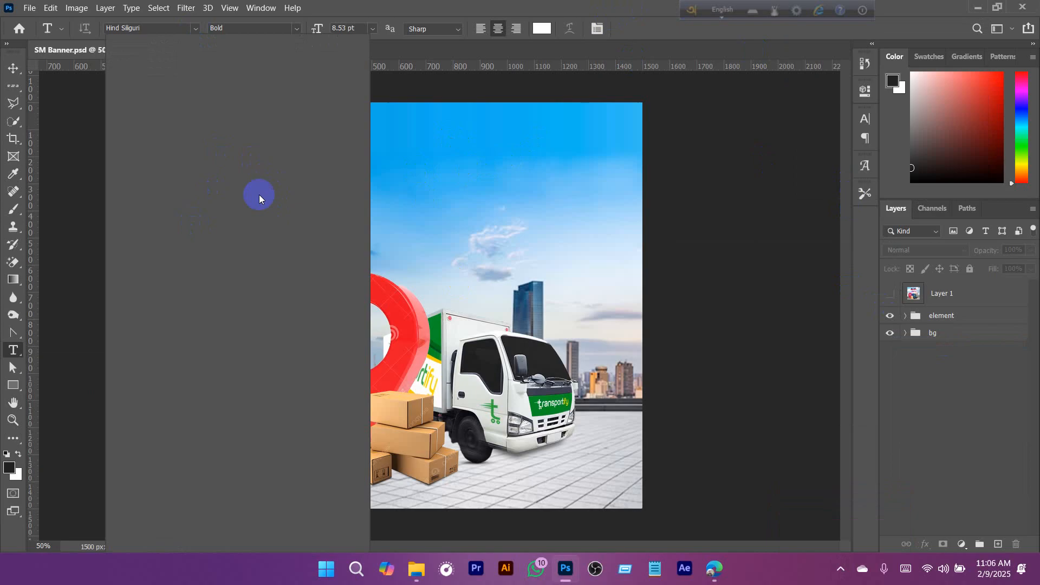
- Place a text line in Li Shamim Cholontika Unicode at 126 pt in the upper sky, and switch Avro input to Bangla
click(867, 122)
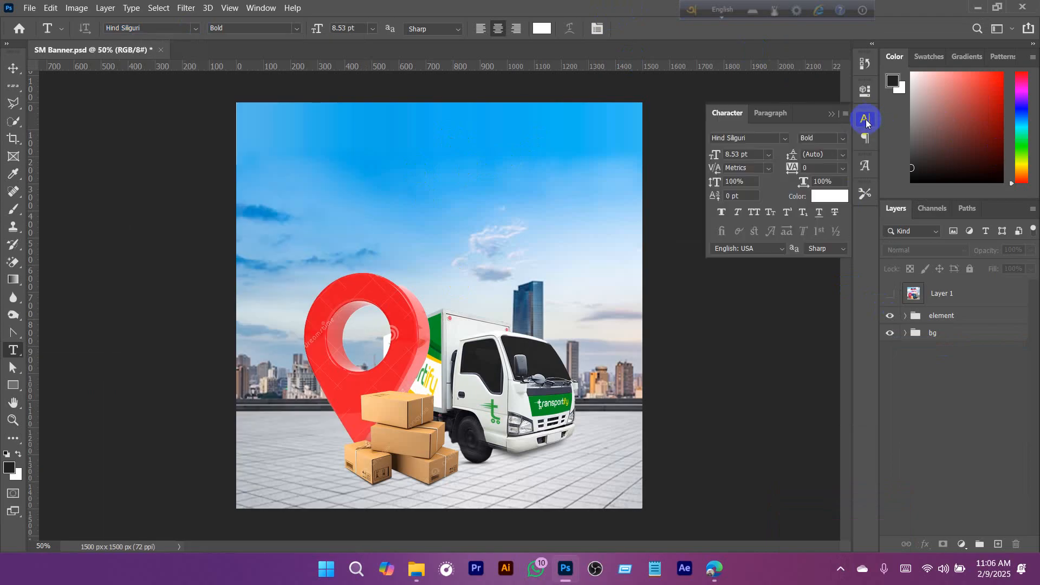
click(867, 121)
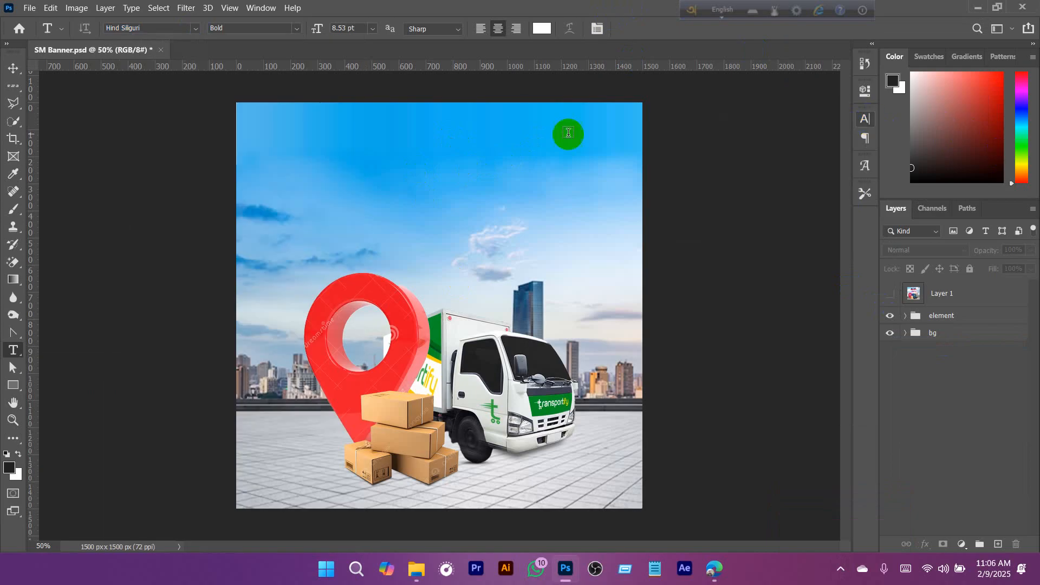
click(193, 25)
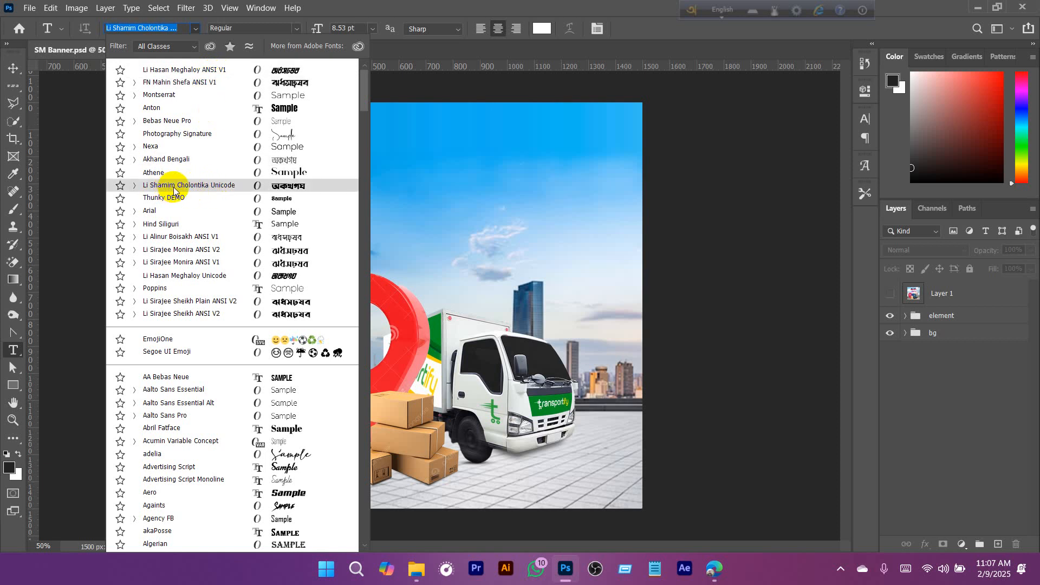
click(207, 187)
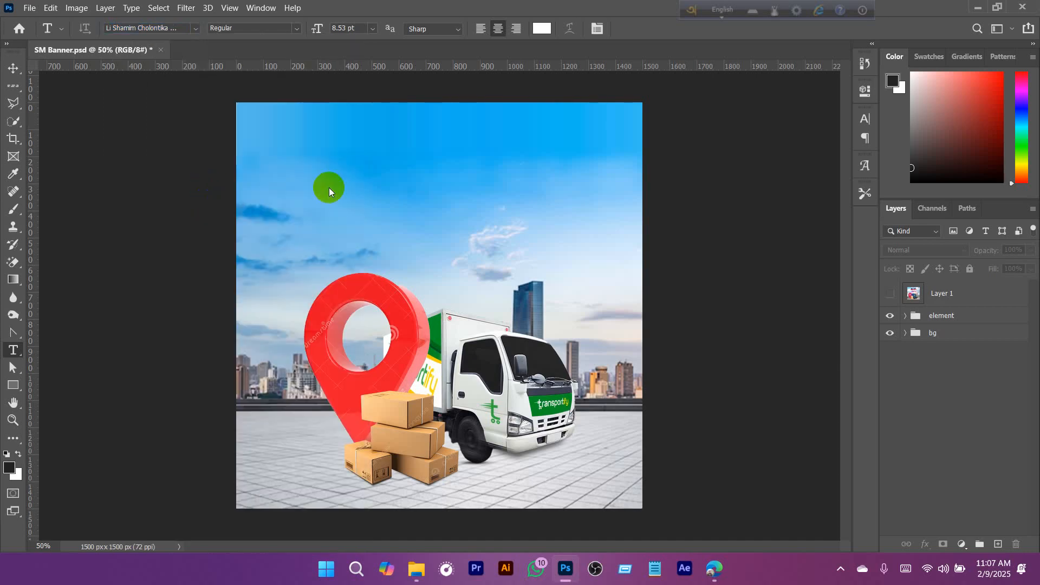
click(374, 186)
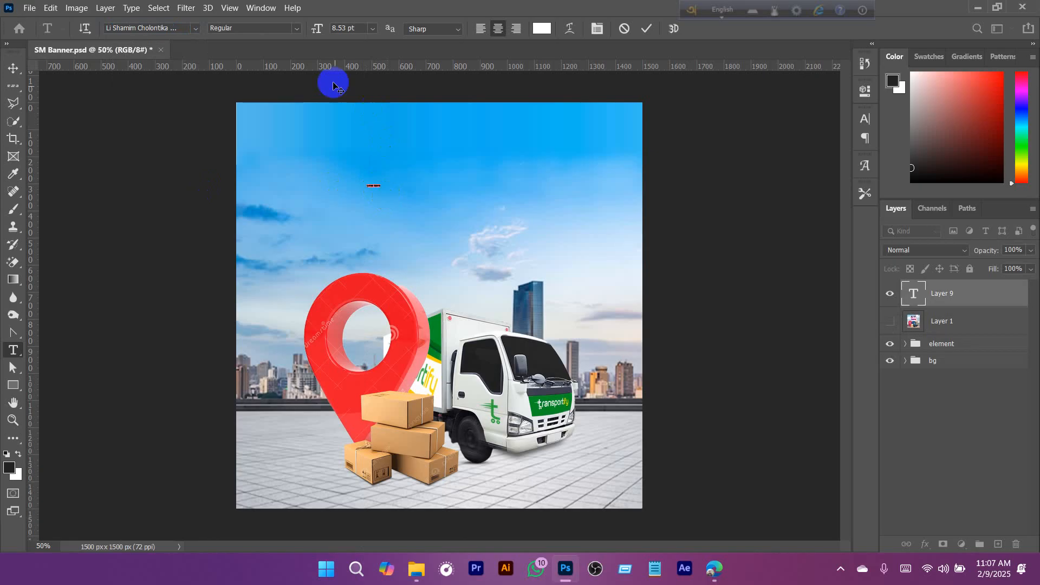
drag(315, 32, 401, 31)
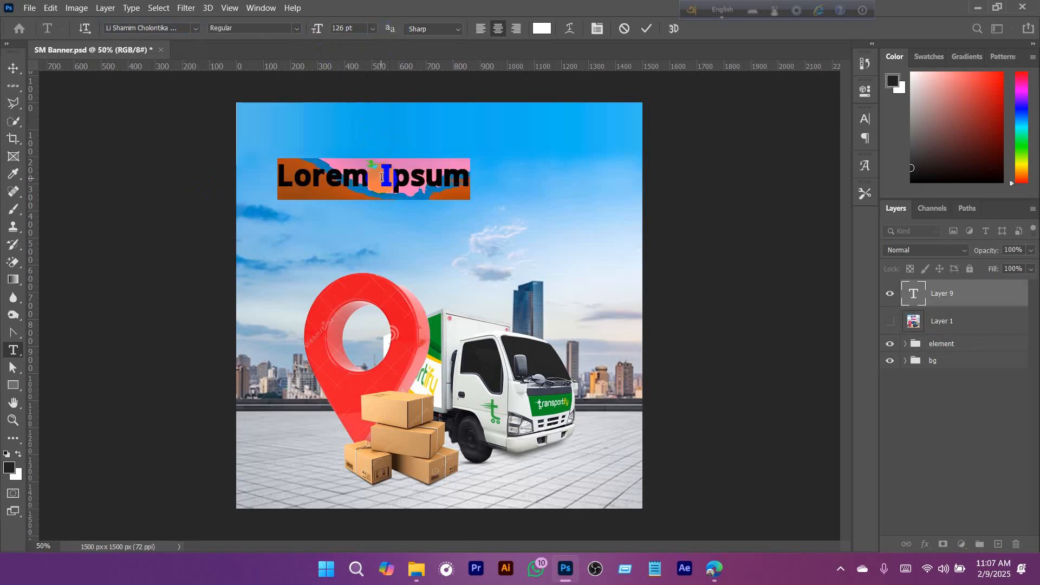
click(728, 9)
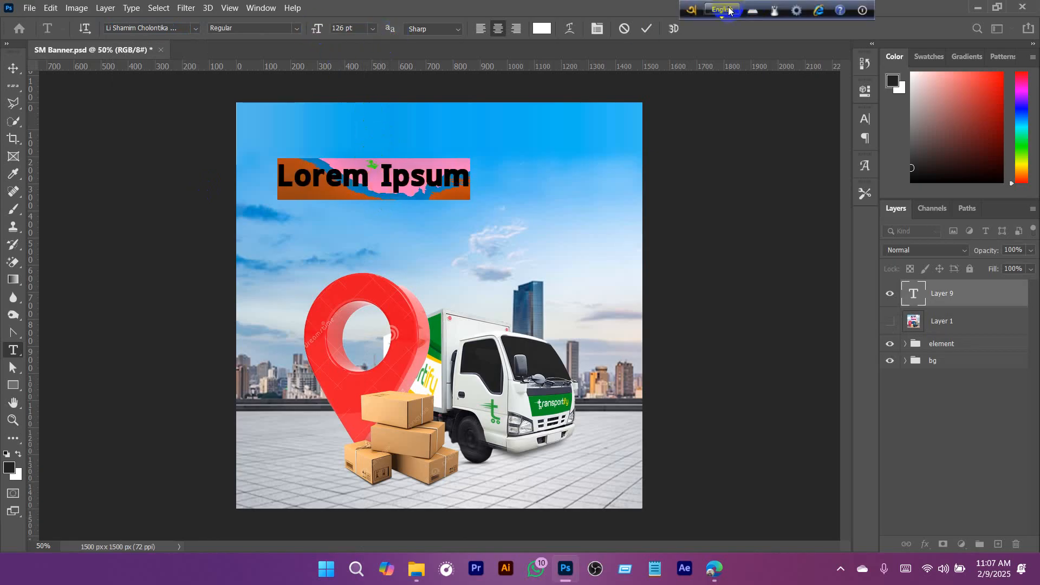
click(385, 183)
key(ctrl+a)
key(BackSpace)
text(not)
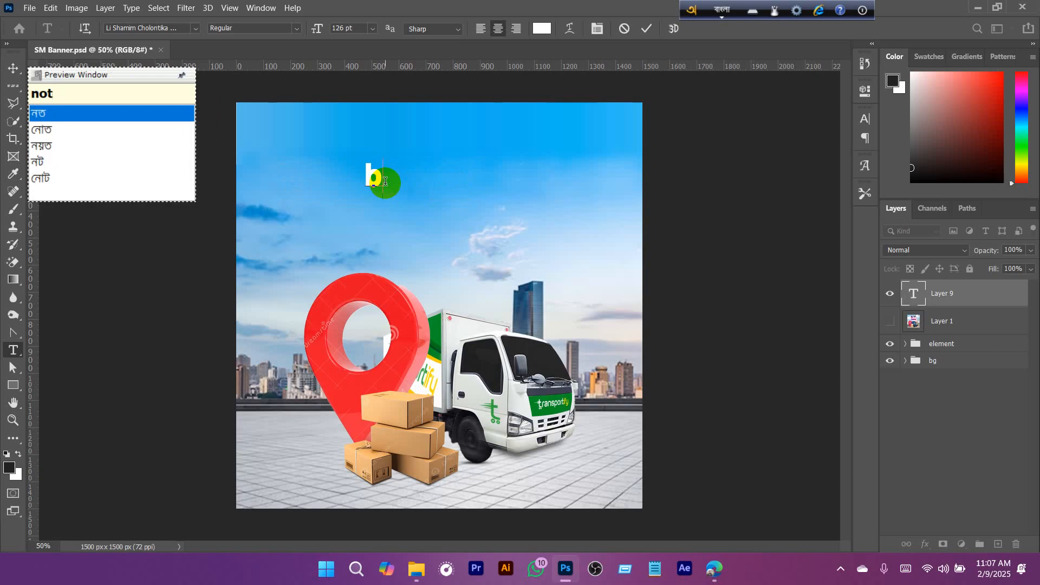
text(un)
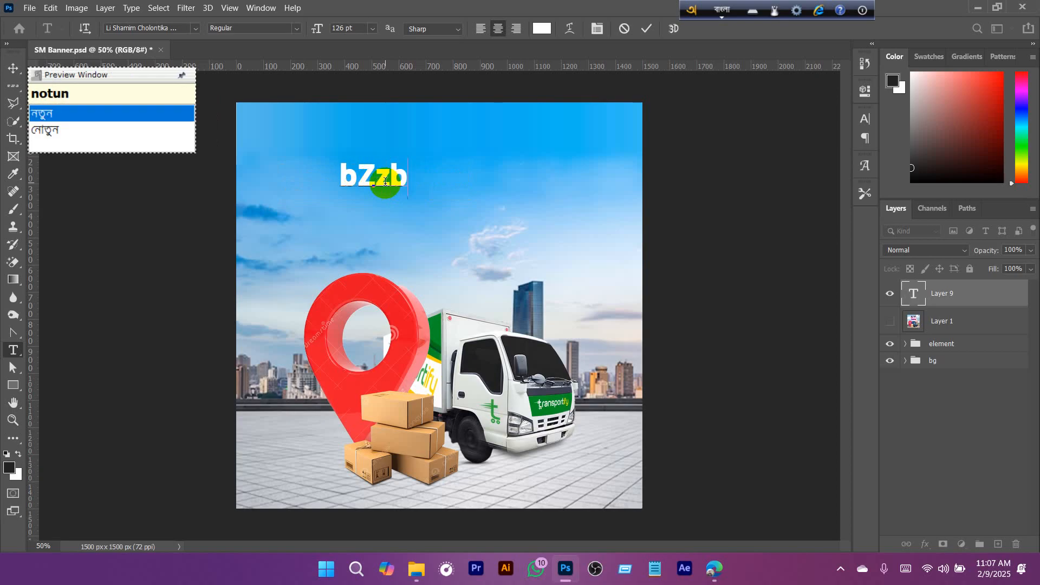
text(bochor)
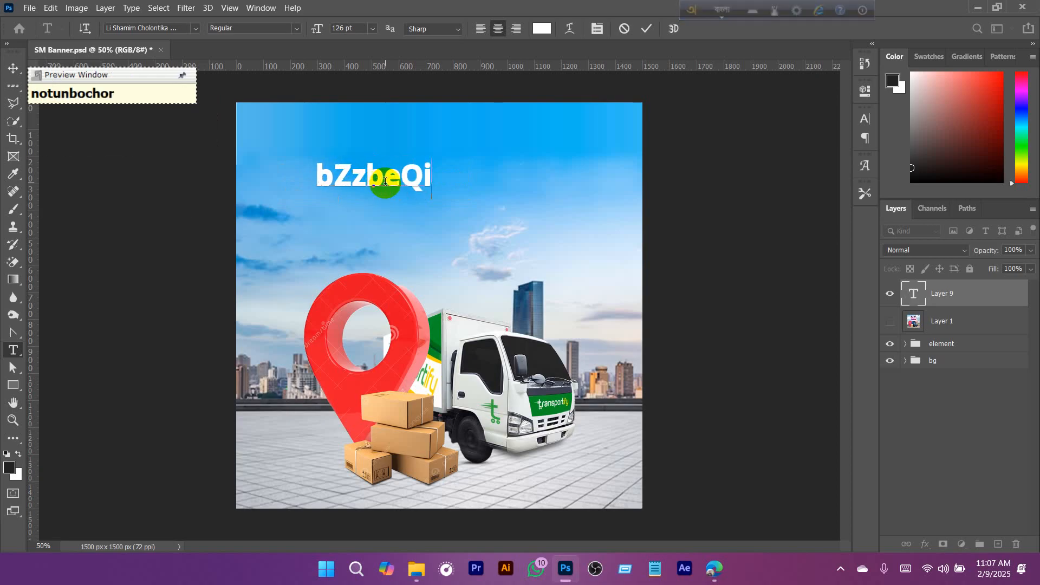
key(ctrl+a)
key(BackSpace)
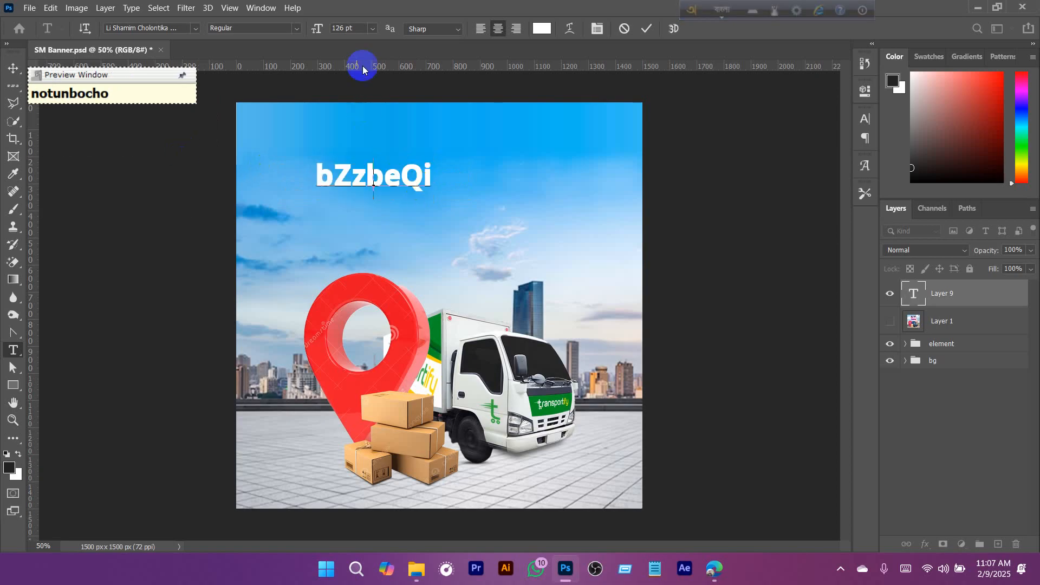
- Set the text font to Li Hasan Meghaloy ANSI V1 and enter the Bangla headline "নতুন বছরের নতুন ঠিকানা"
click(196, 31)
click(222, 87)
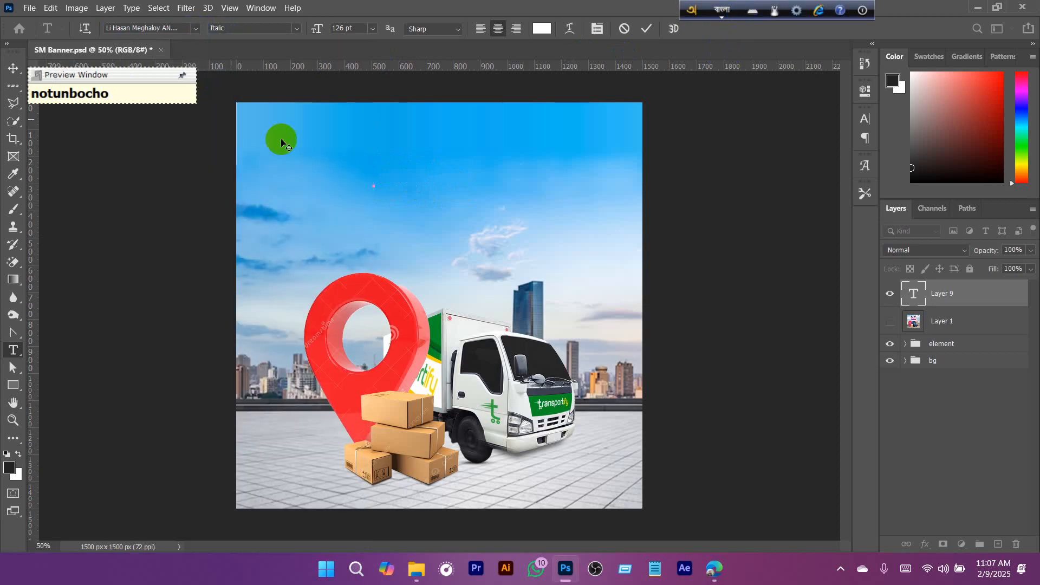
text(notun boch)
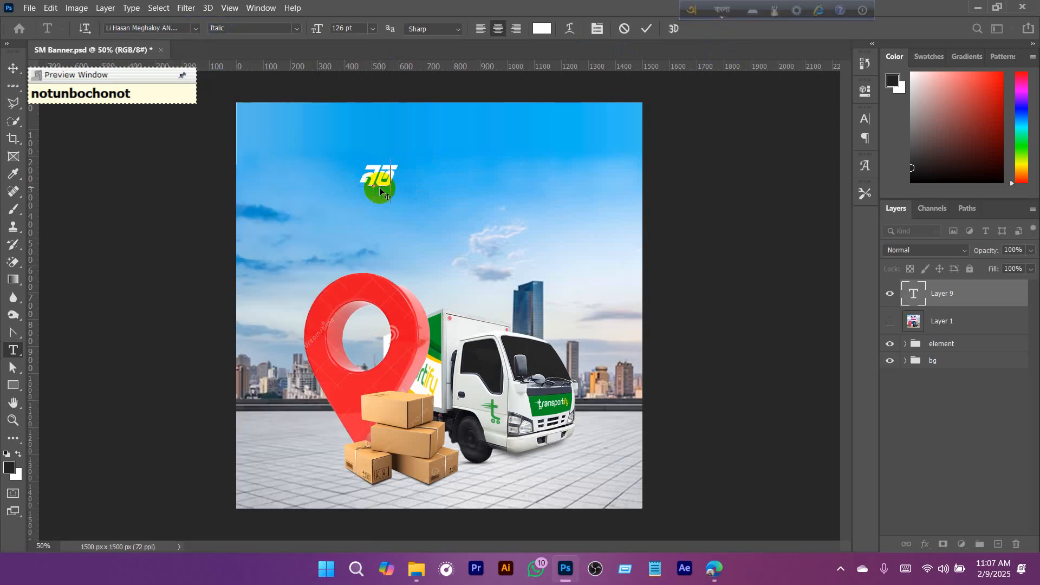
text(orer notun)
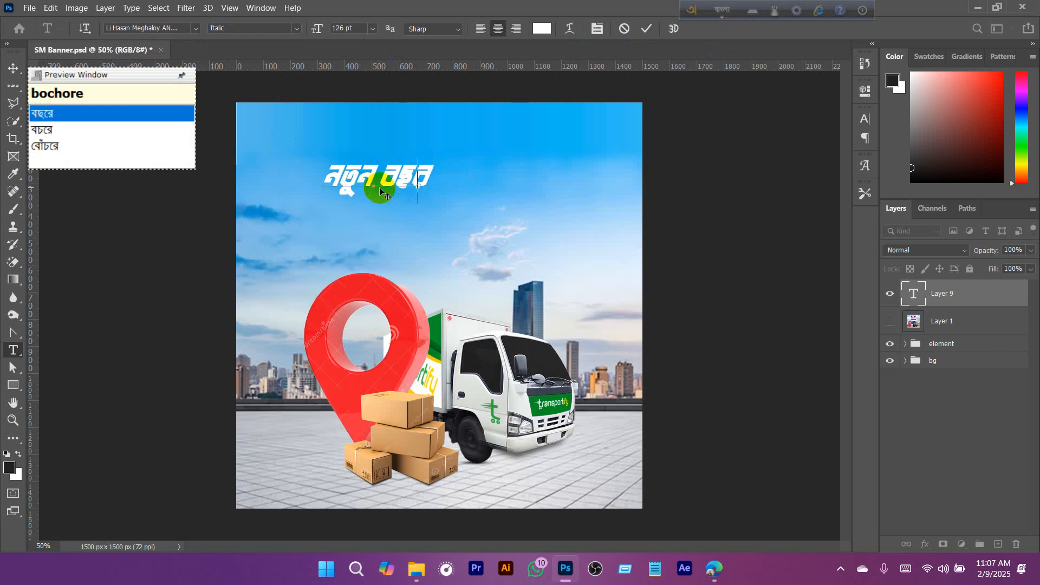
text( Thikana.)
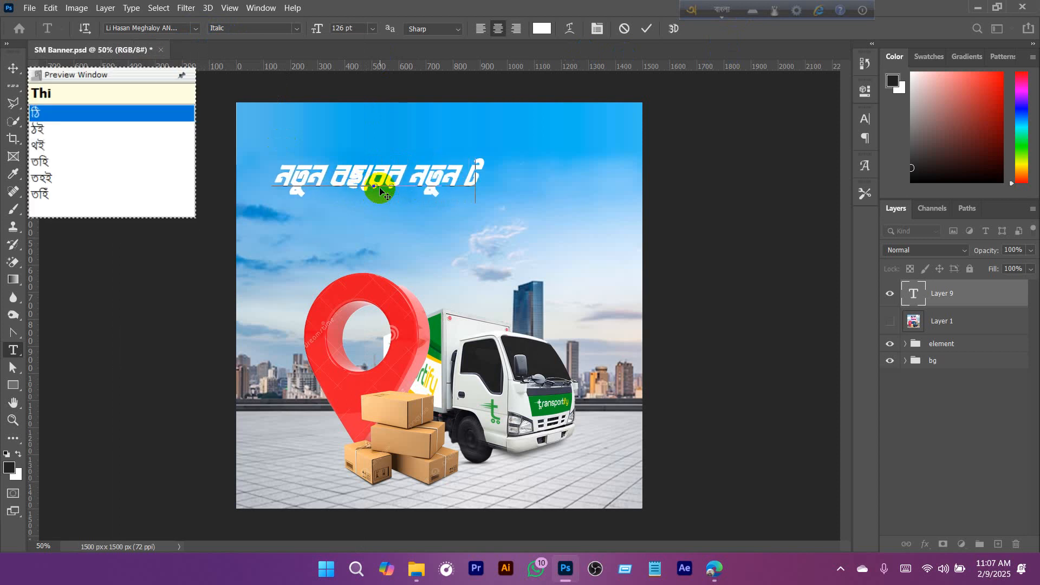
- Change the headline's font to FN Mahin Shefa ANSI V1 and centre the line horizontally near the banner's upper edge
triple_click(296, 191)
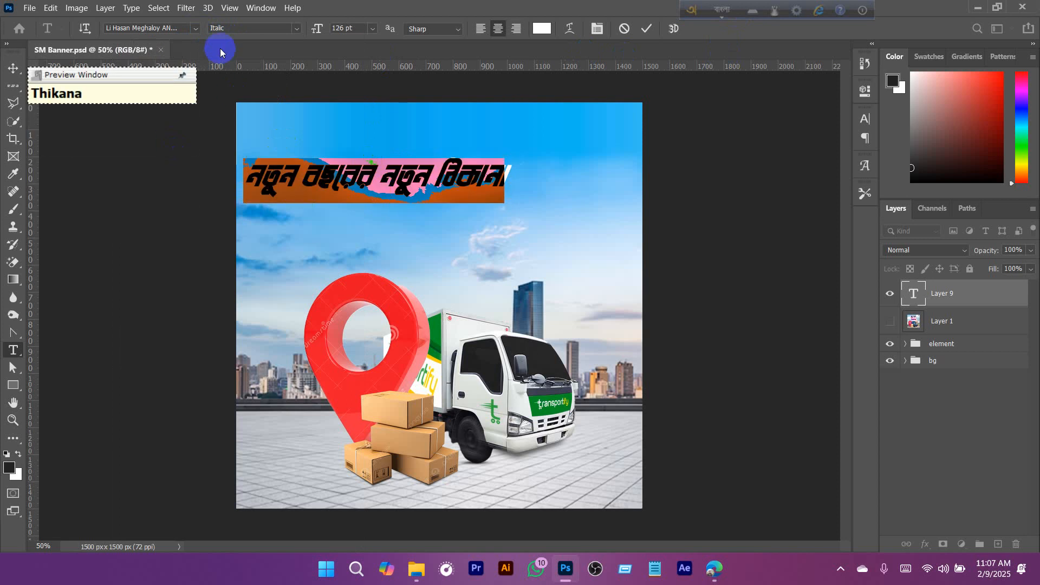
click(195, 28)
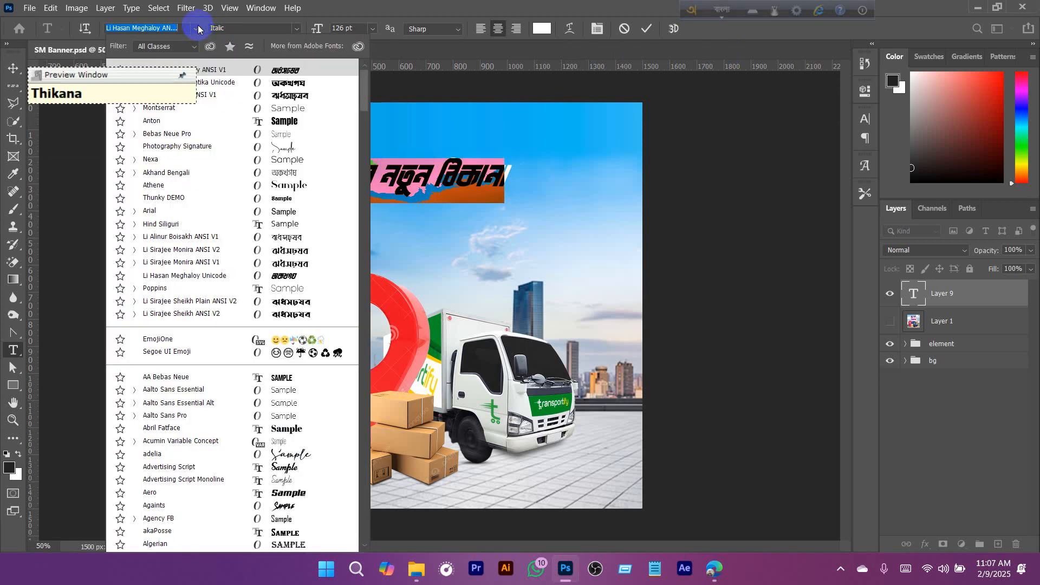
click(225, 98)
click(13, 68)
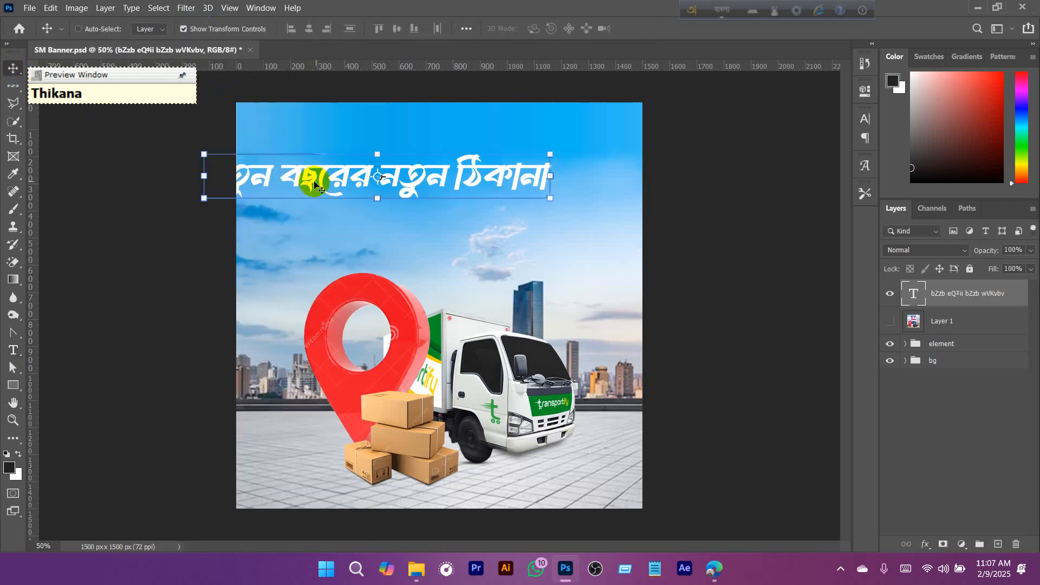
drag(302, 180, 389, 164)
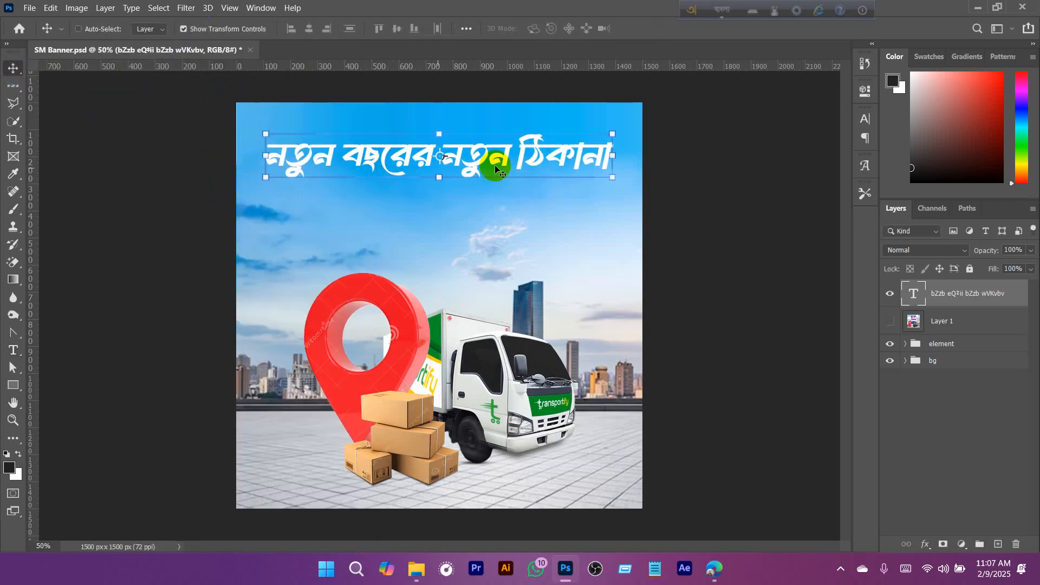
- Check the headline against the reference image on Layer 1, and cut the headline text down to "নতুন বছরে"
drag(517, 157, 494, 164)
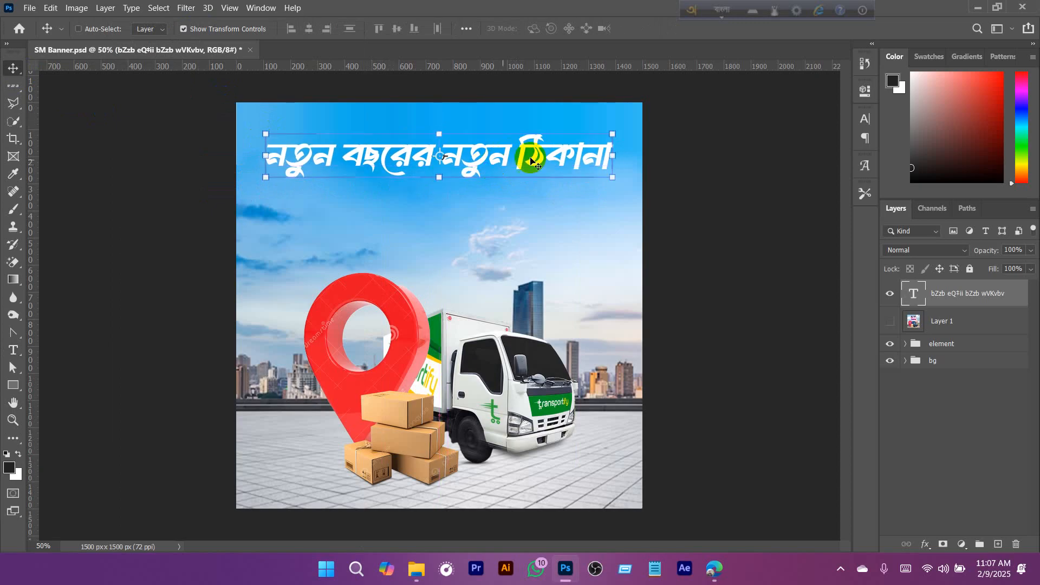
click(890, 322)
click(890, 322)
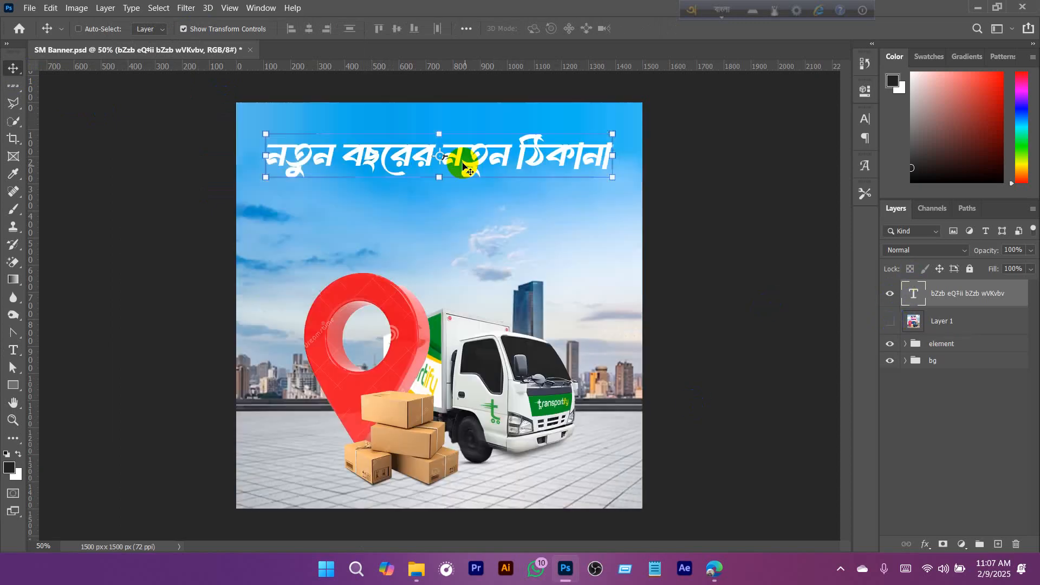
double_click(420, 156)
drag(420, 156, 609, 157)
key(ctrl+c)
click(428, 158)
key(BackSpace)
key(BackSpace)
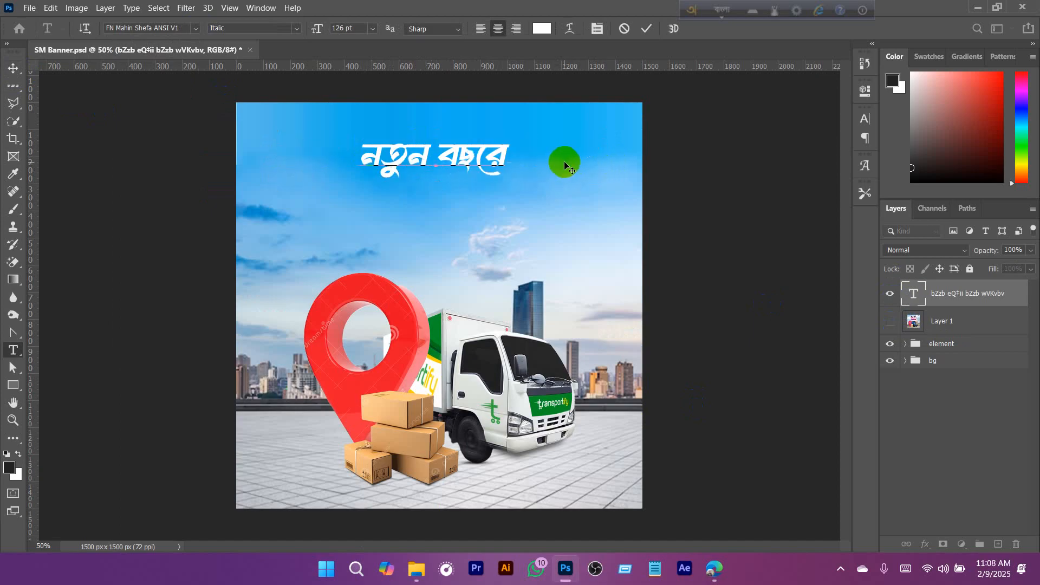
click(646, 28)
- Duplicate the shortened headline below itself with the text "নতুন ঠিকানা", and offset the upper line slightly to the left
key(v)
click(401, 161)
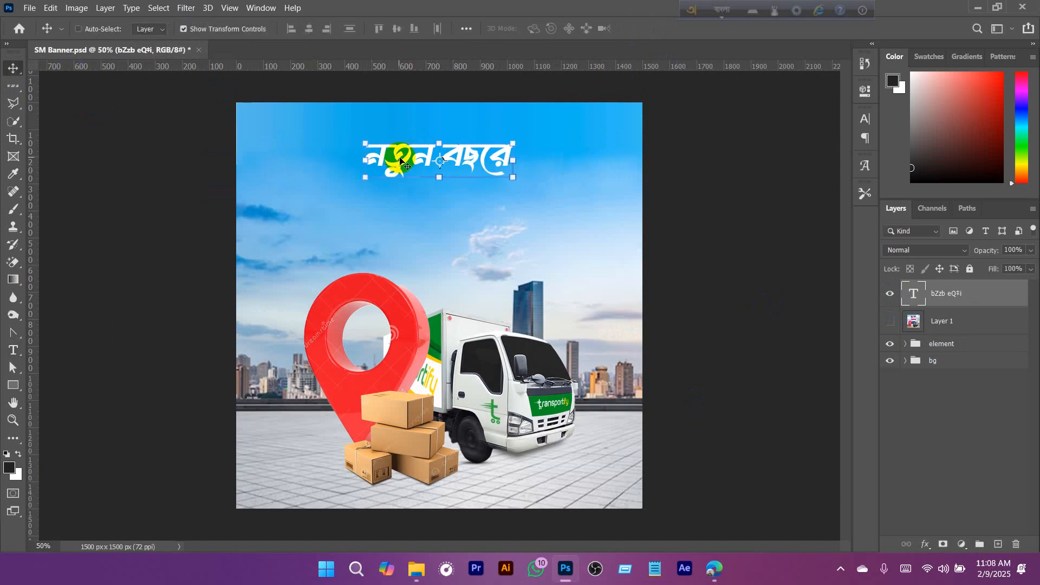
drag(401, 161, 423, 212)
double_click(498, 207)
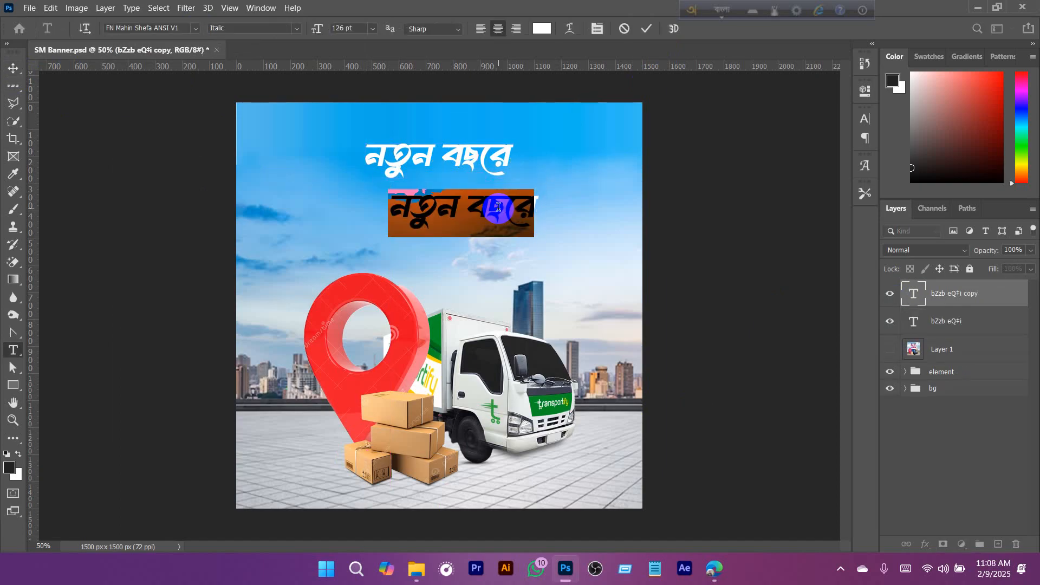
key(ctrl+v)
click(13, 67)
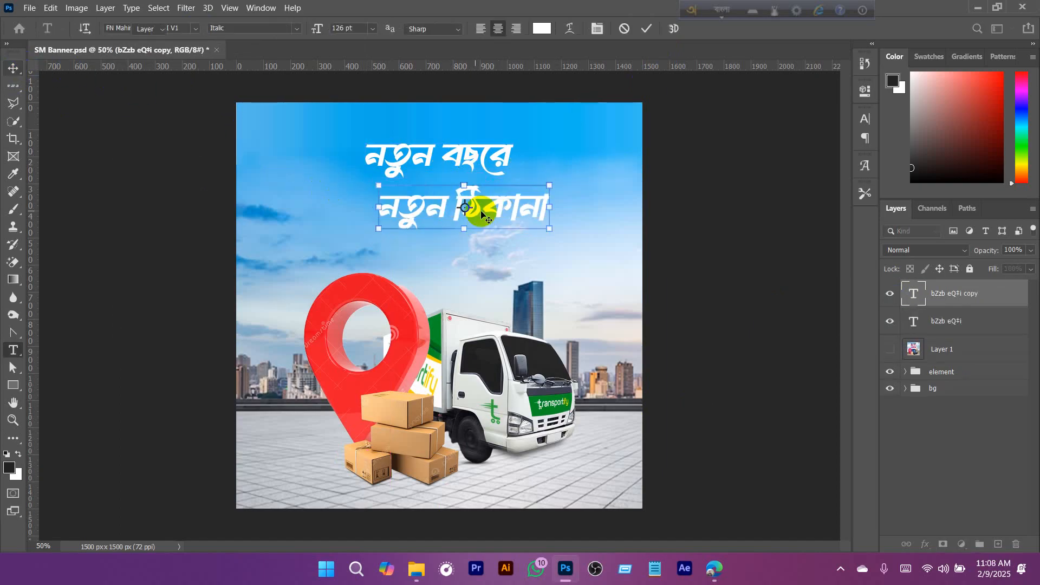
ctrl+click(490, 160)
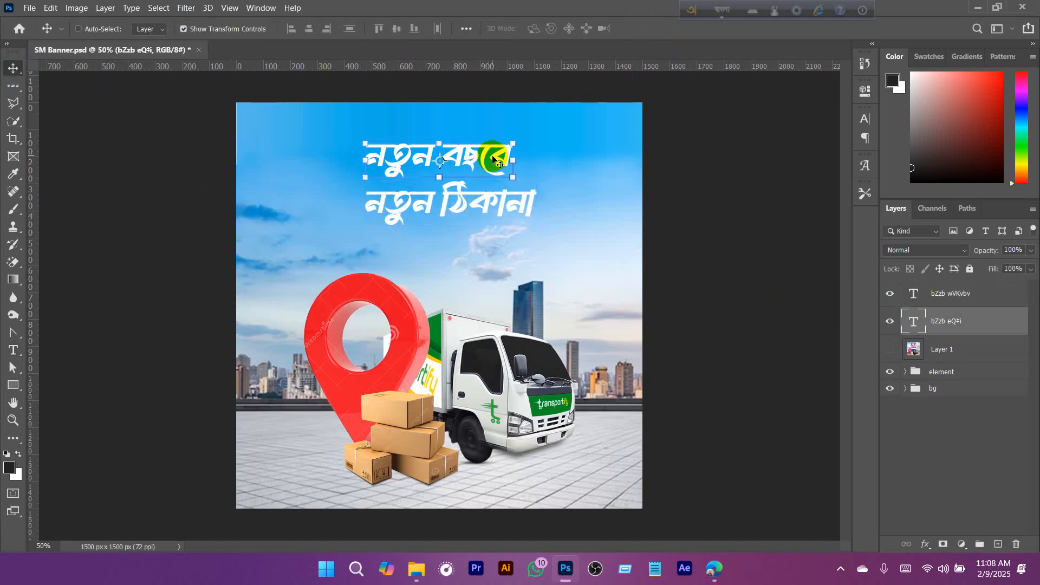
drag(493, 159, 473, 161)
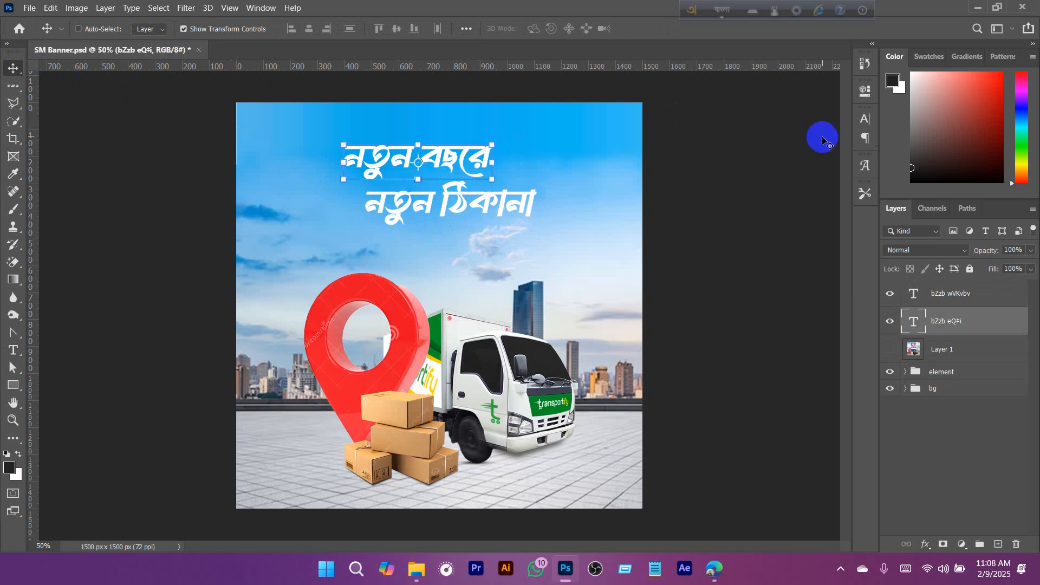
- Set the font of the upper headline line "নতুন বছরে" to Li Sheikh Hasina 2 ANSI V2
click(863, 126)
click(785, 139)
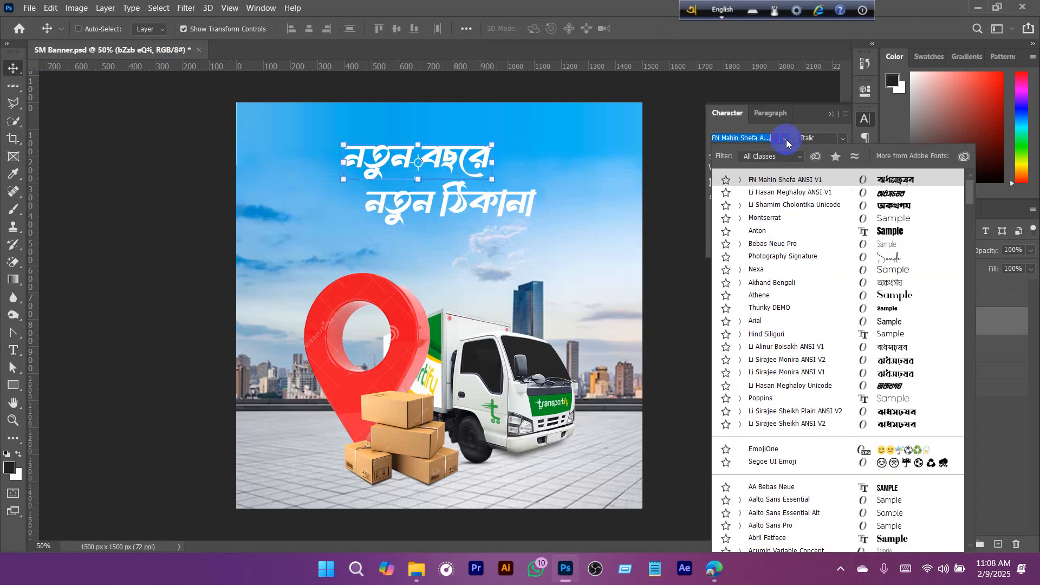
scroll(850, 374, down, 10)
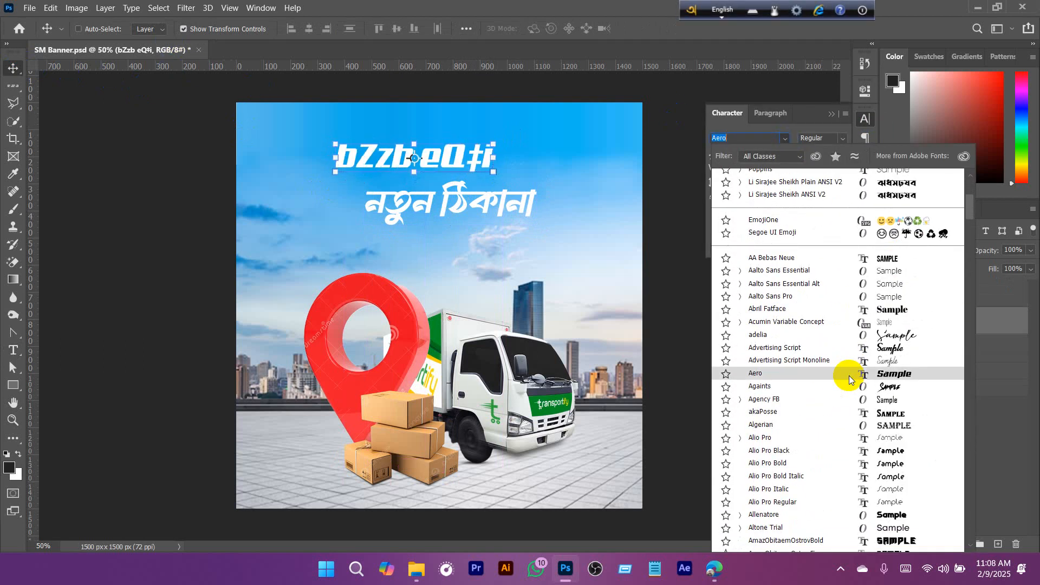
scroll(861, 380, down, 6)
drag(966, 407, 960, 448)
scroll(804, 364, down, 5)
scroll(803, 361, down, 6)
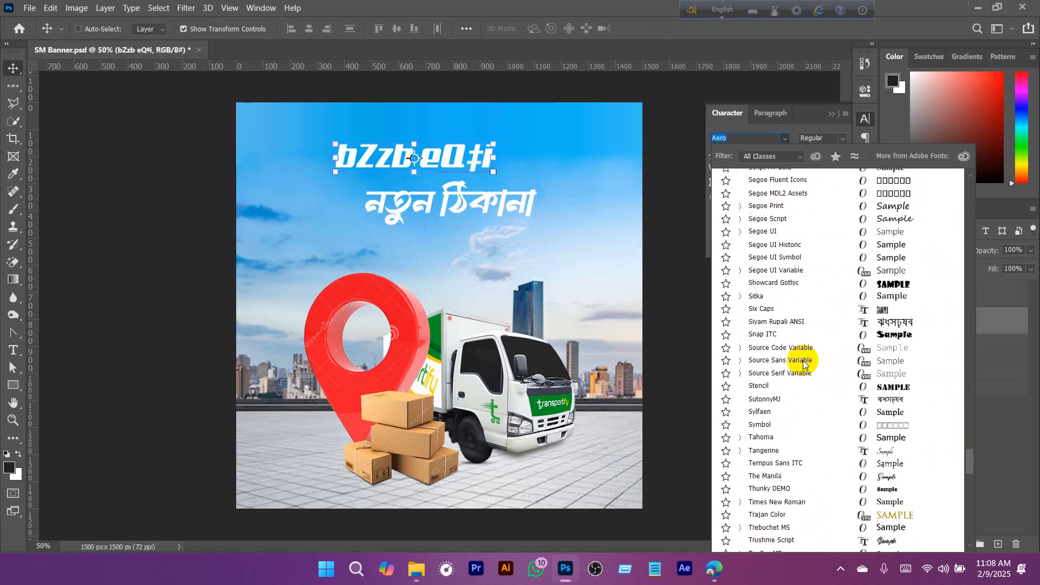
scroll(803, 361, down, 15)
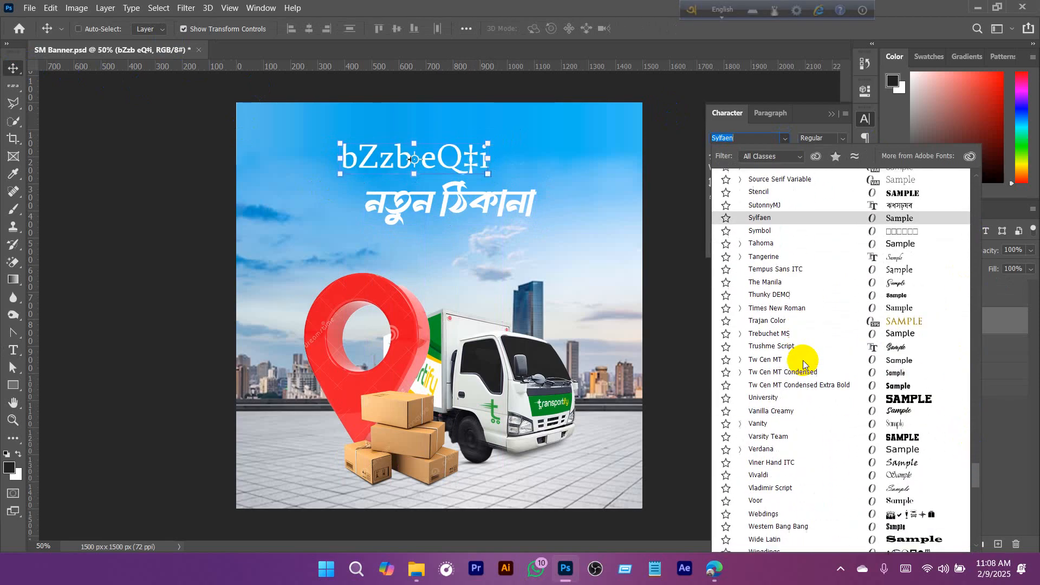
scroll(802, 361, down, 5)
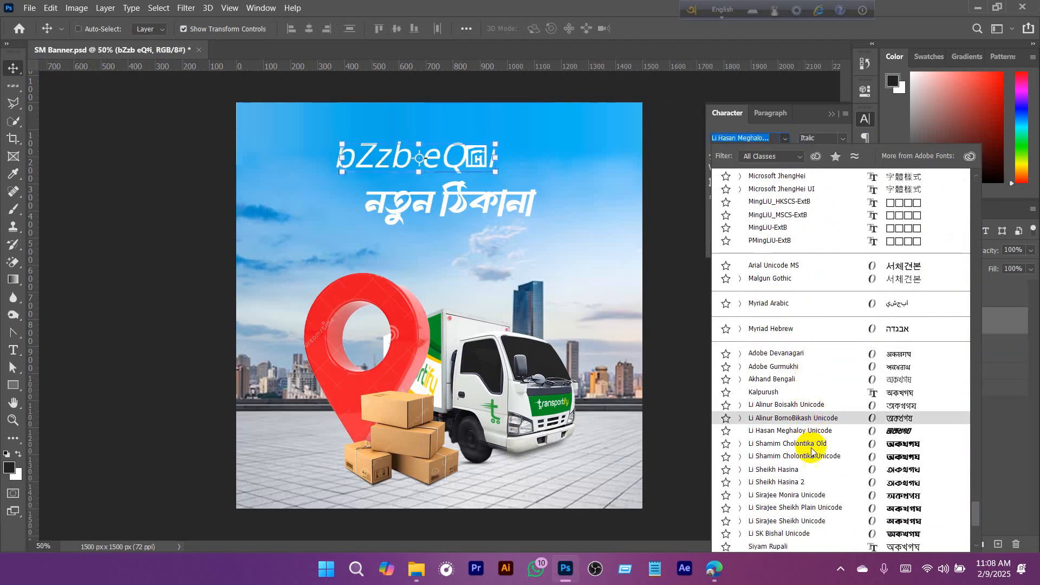
scroll(813, 469, down, 4)
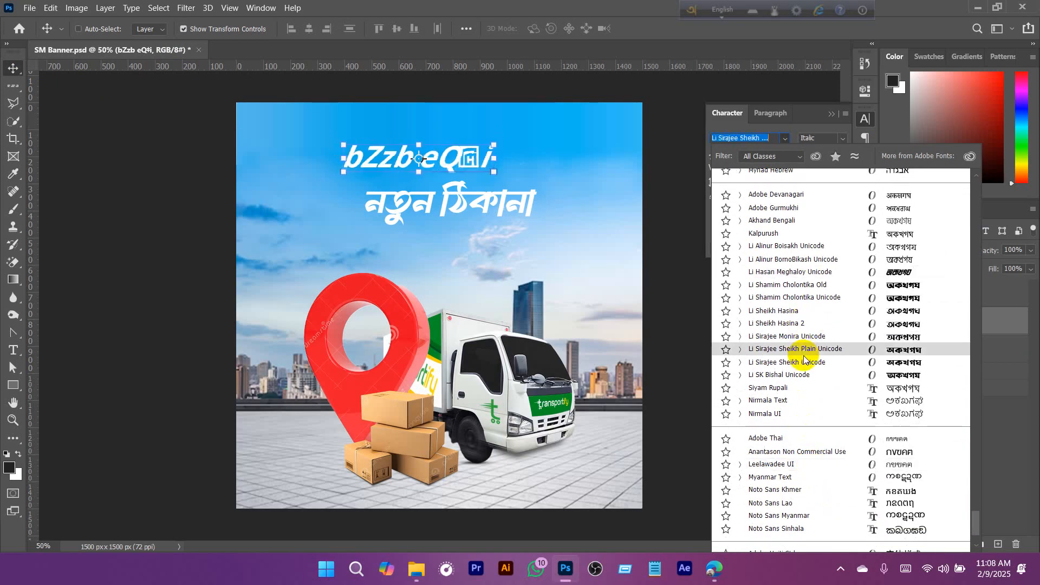
scroll(804, 360, down, 3)
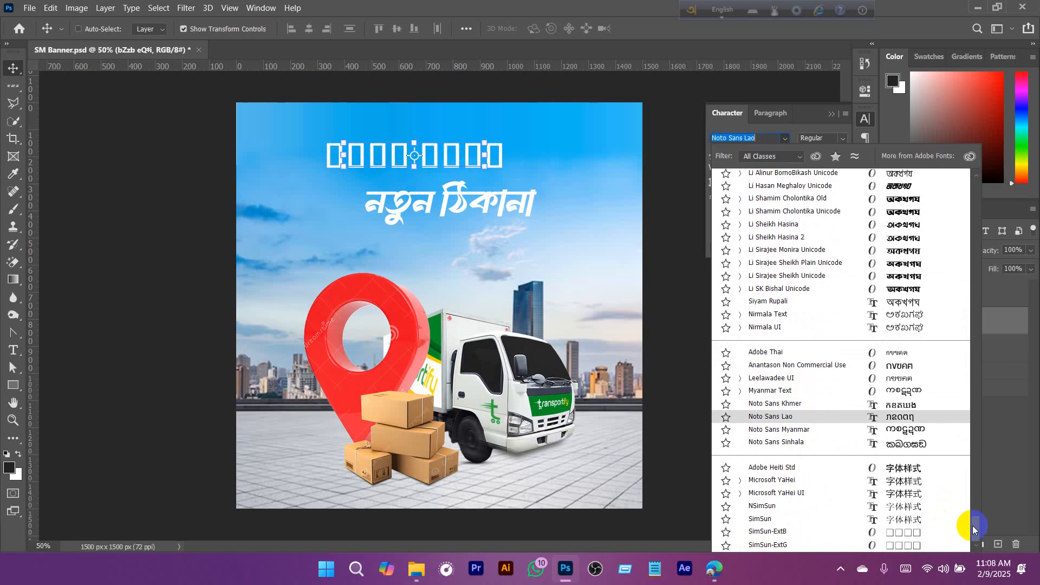
drag(971, 520, 963, 366)
scroll(961, 363, down, 10)
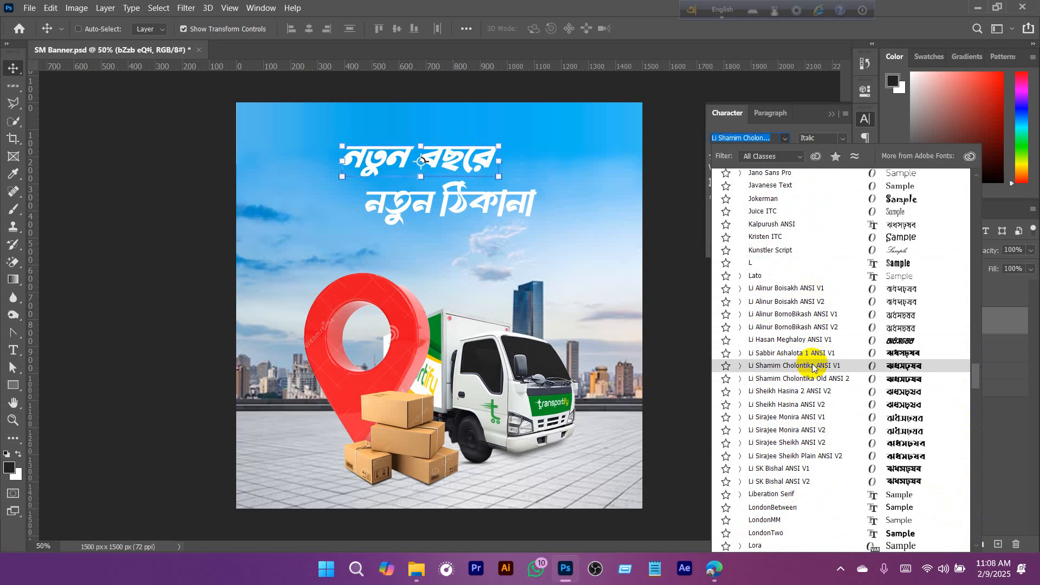
click(798, 396)
- Scale the upper headline line to about 174 pt, and shift the lower line slightly down and to the right
click(497, 168)
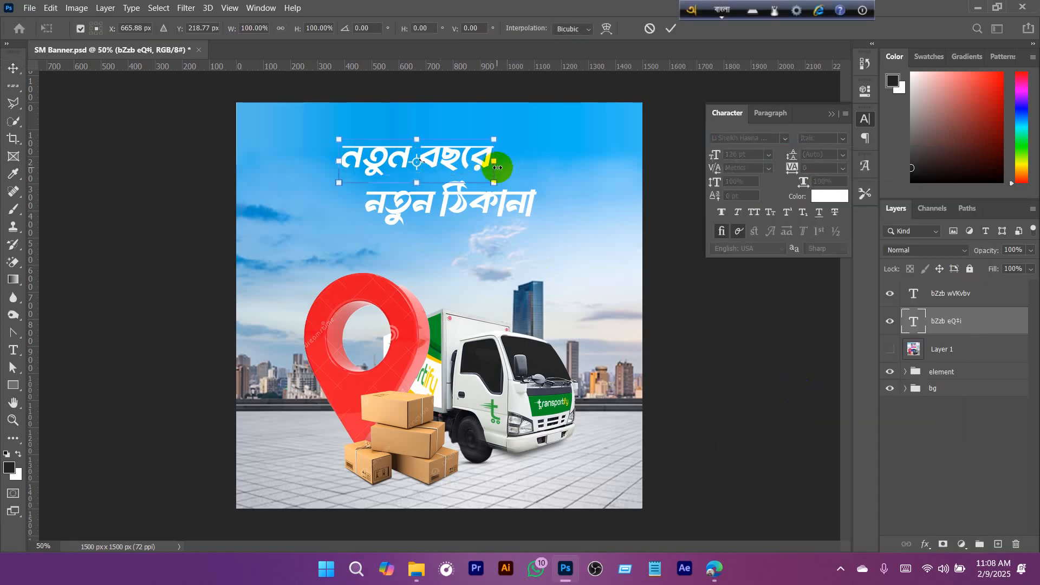
mouse_move(499, 163)
mouse_down()
mouse_move(571, 173)
mouse_move(489, 159)
mouse_up()
key(Return)
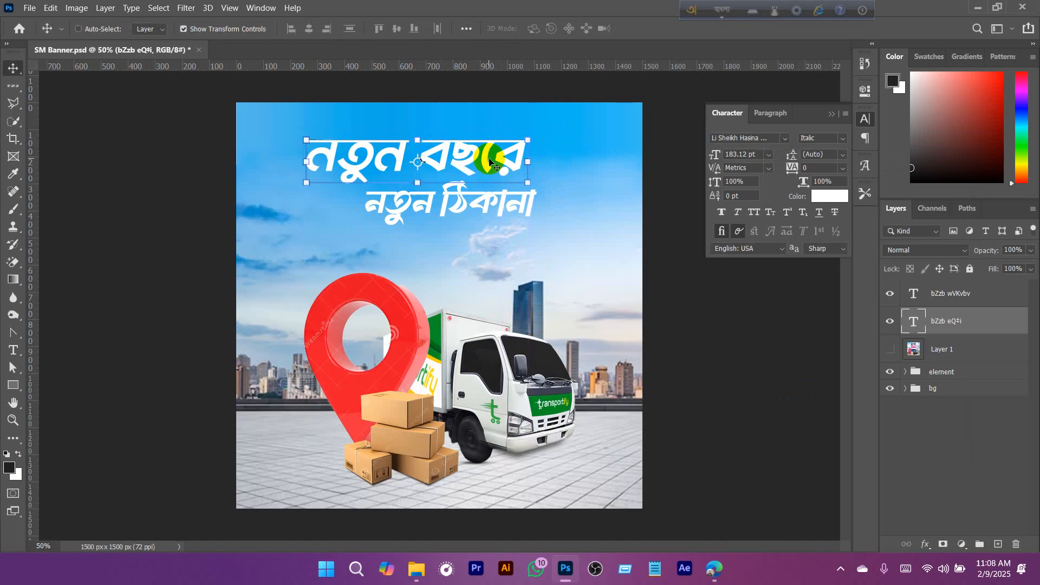
key(ctrl+plus)
ctrl+click(480, 219)
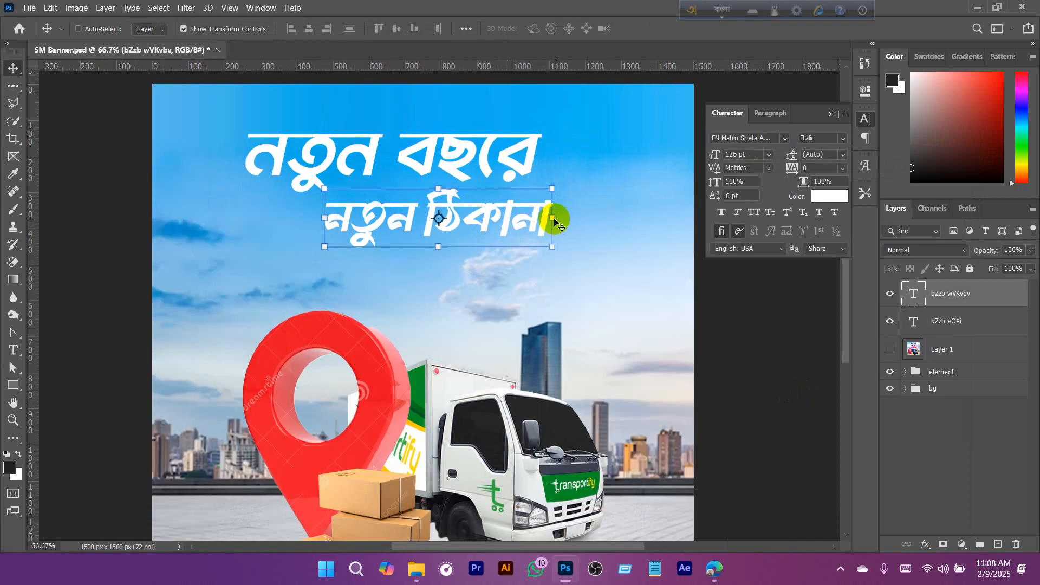
drag(516, 216, 525, 227)
ctrl+click(491, 157)
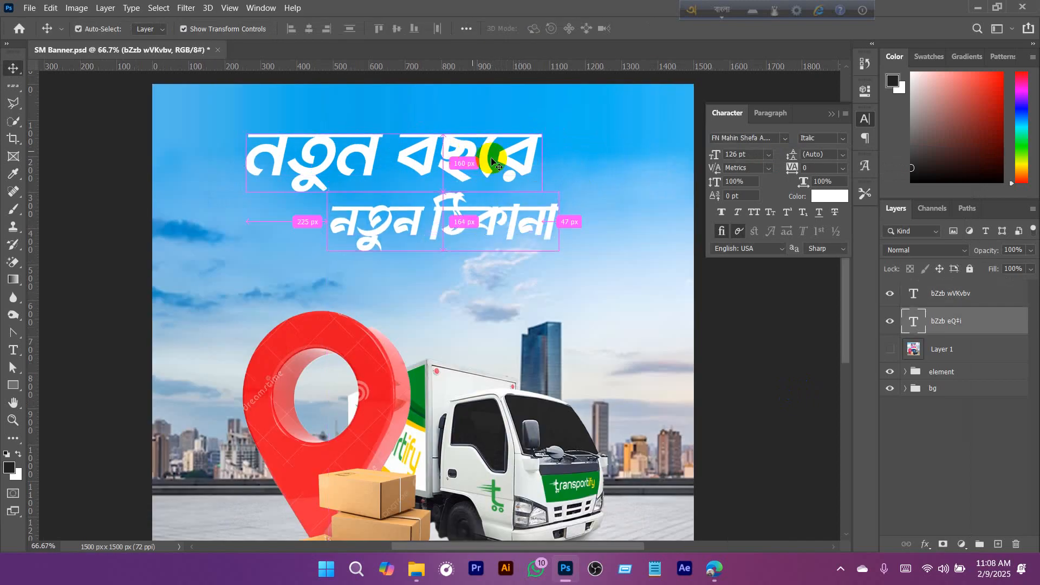
drag(542, 164, 535, 163)
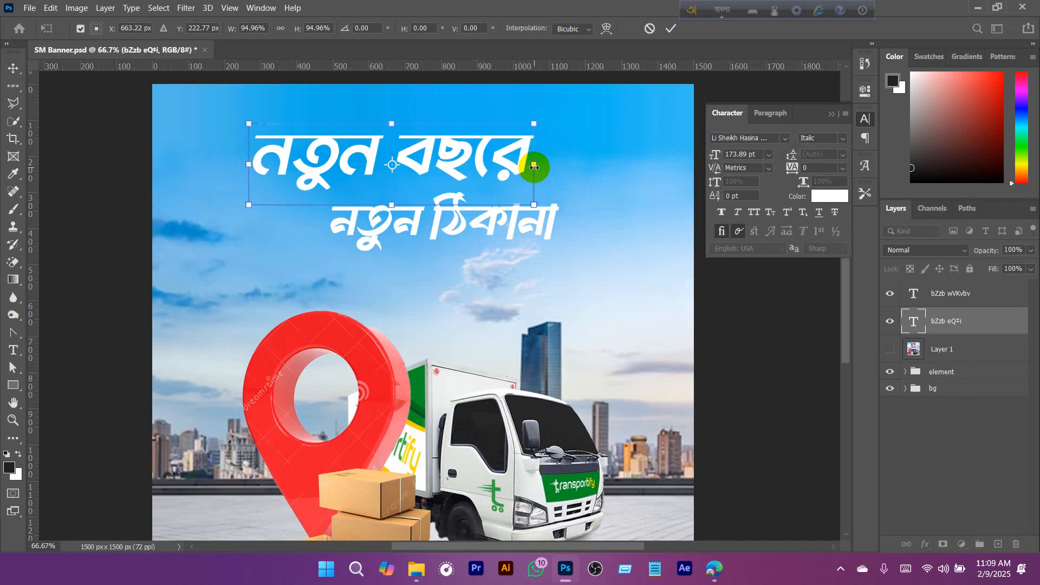
- Reorder the layers with reference Layer 1 on top and "নতুন বছরে" above "নতুন ঠিকানা", and compare the layout with the reference
drag(944, 351, 949, 289)
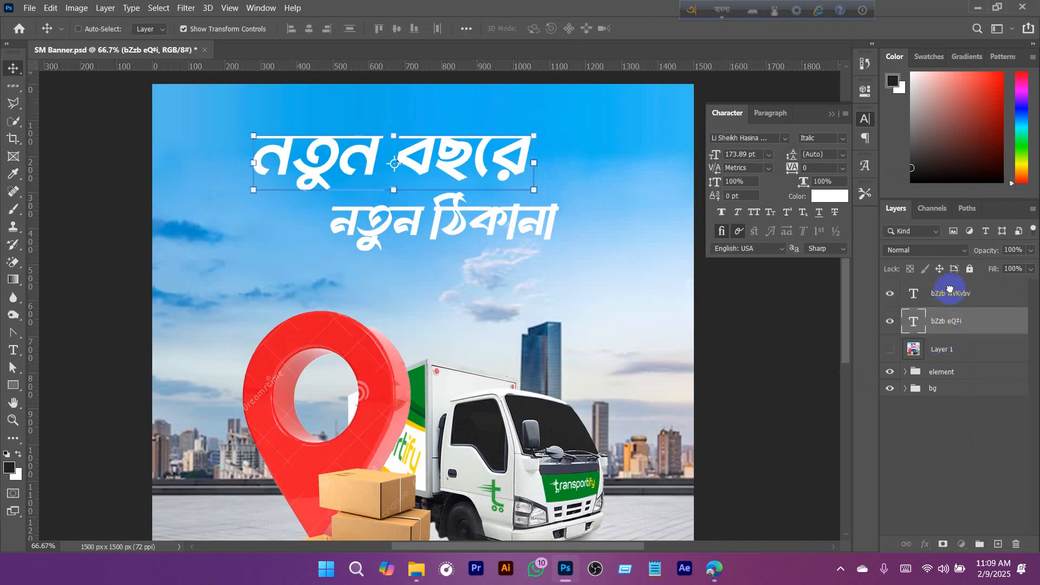
drag(951, 353, 940, 302)
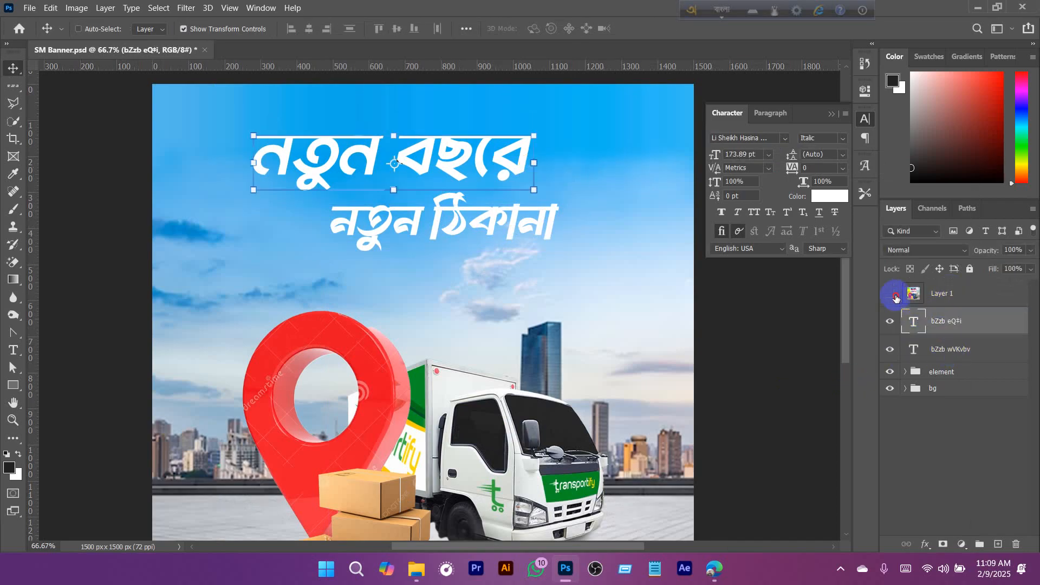
click(893, 296)
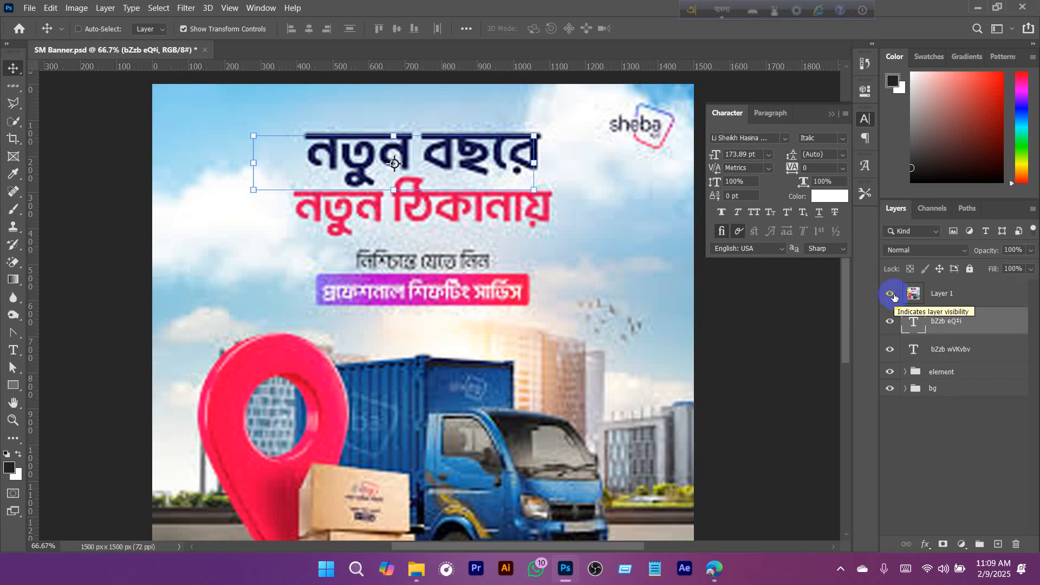
click(893, 296)
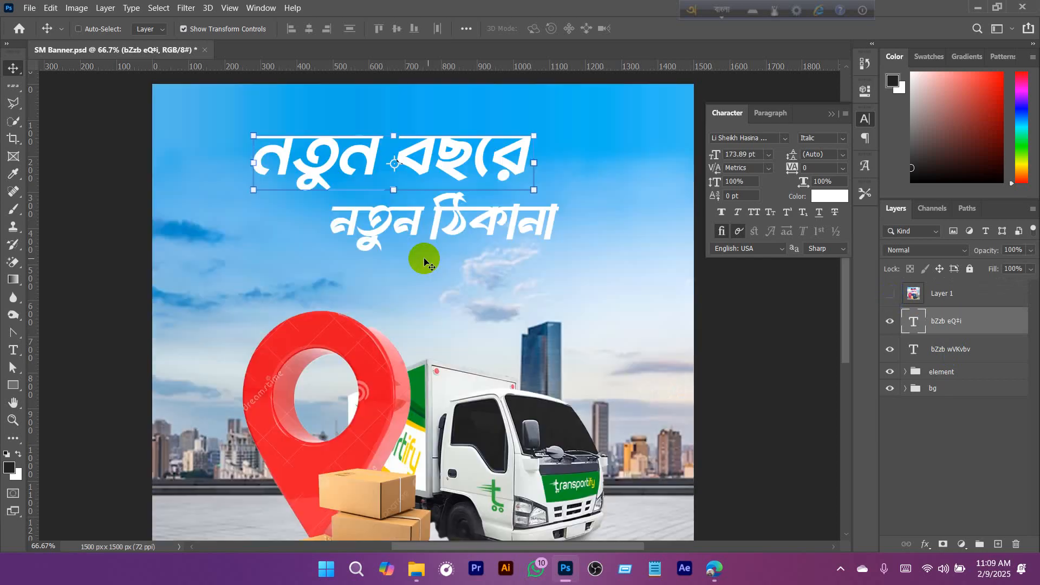
- Duplicate the lower headline line beneath itself and replace the copy's text with "নিষিন্তে যেনে নিন প্রফেশনাল শিফটিং সার্ভিস"
scroll(436, 309, up, 1)
ctrl+click(470, 258)
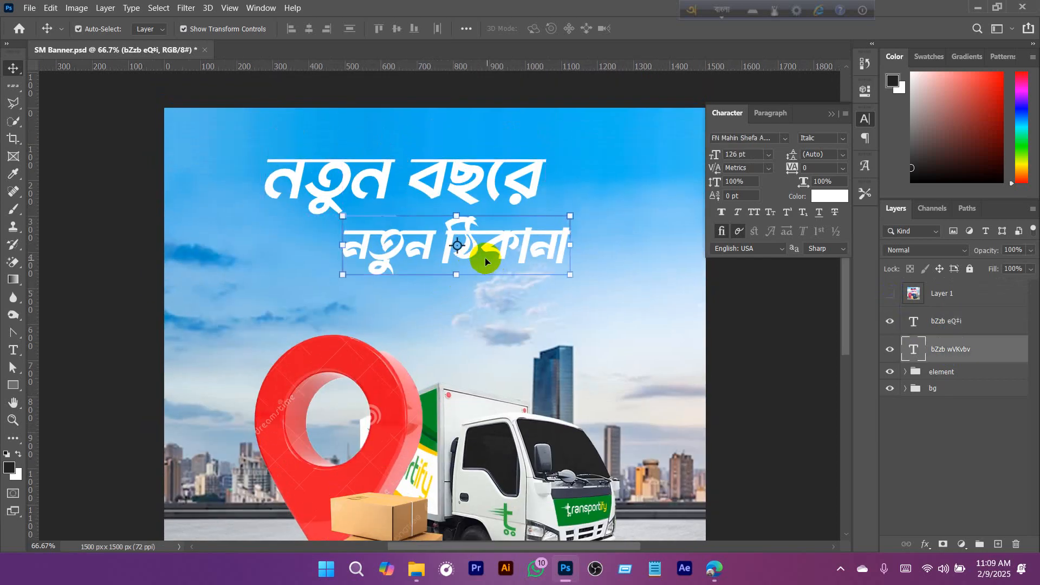
drag(470, 258, 525, 324)
double_click(524, 322)
text(niShinte)
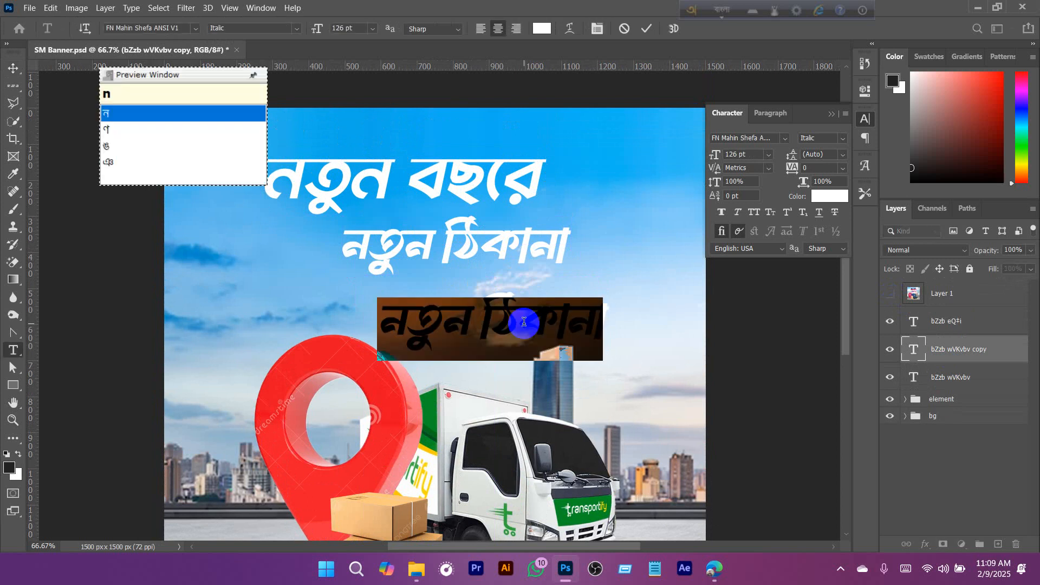
text( zene nin )
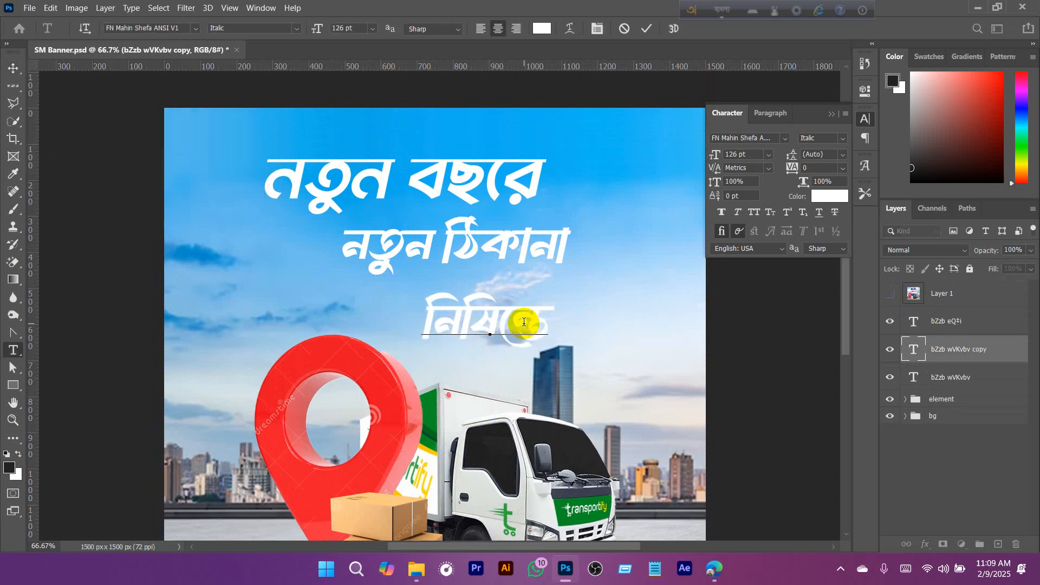
text(profeshonal )
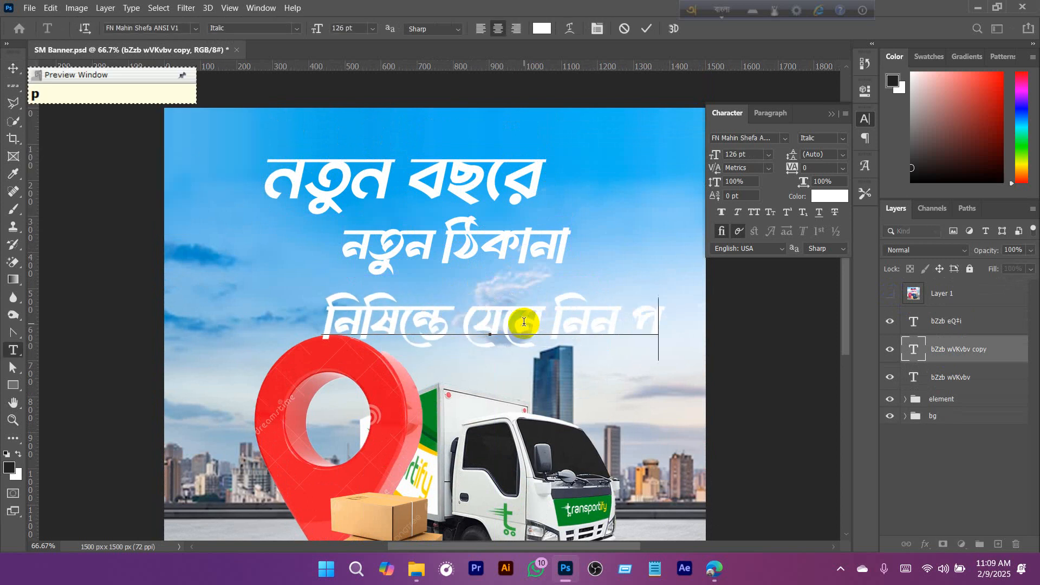
text(SifoTing )
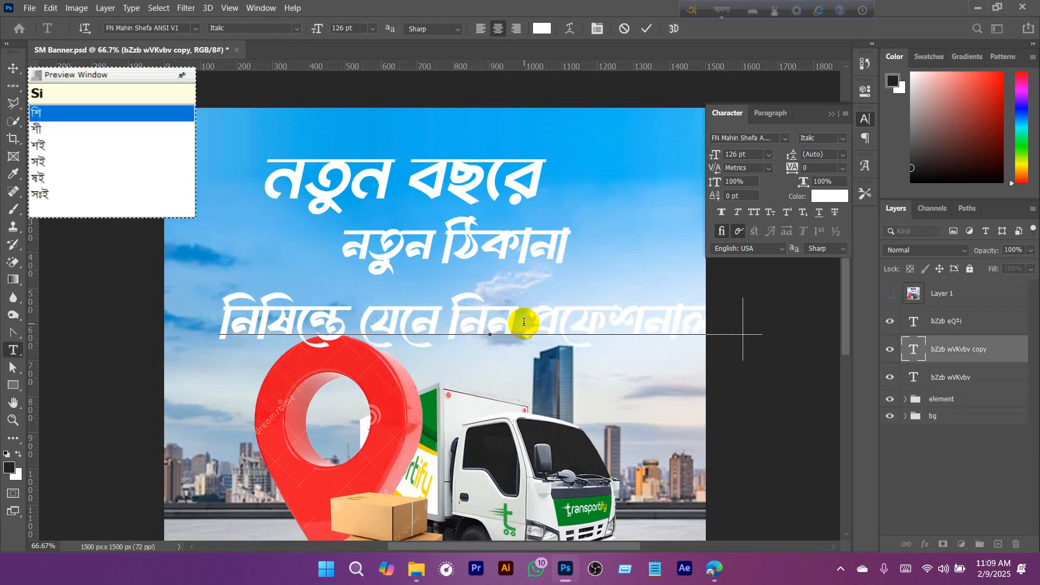
text(sarrvis)
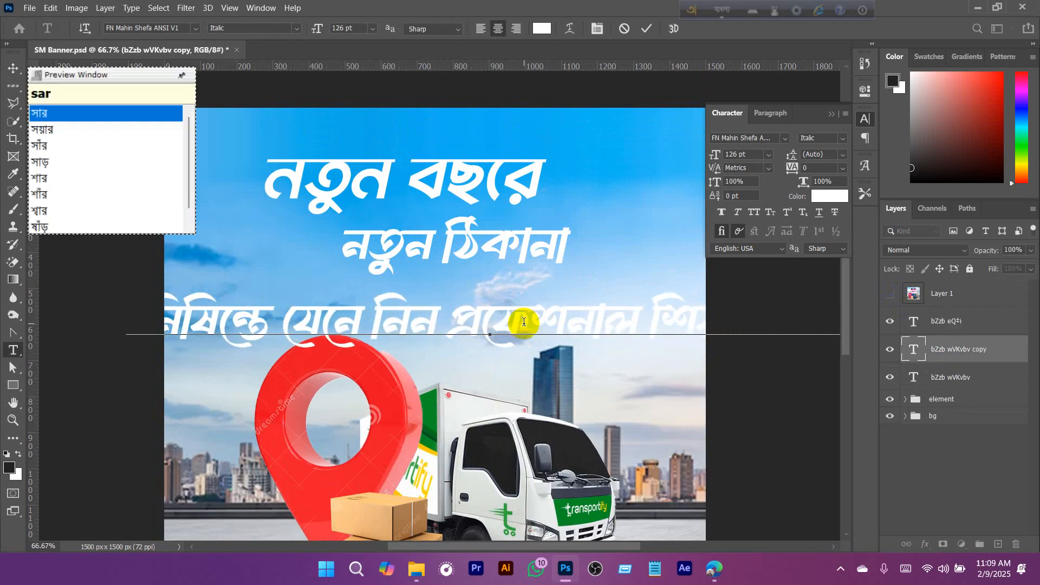
click(10, 67)
- Scale the new tagline down to about 65.3 pt and place it just below the two headline lines
click(493, 286)
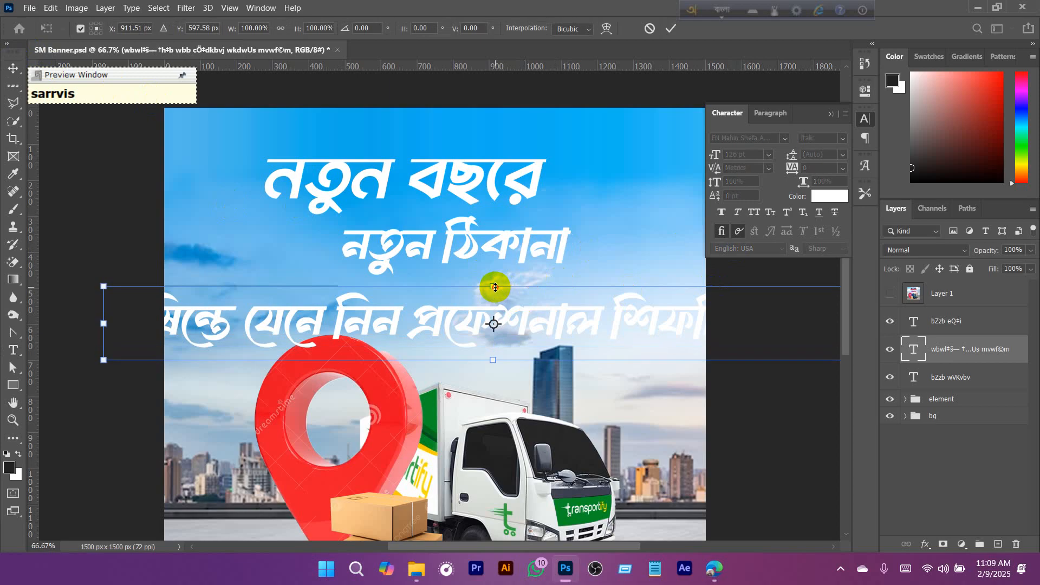
drag(494, 287, 529, 307)
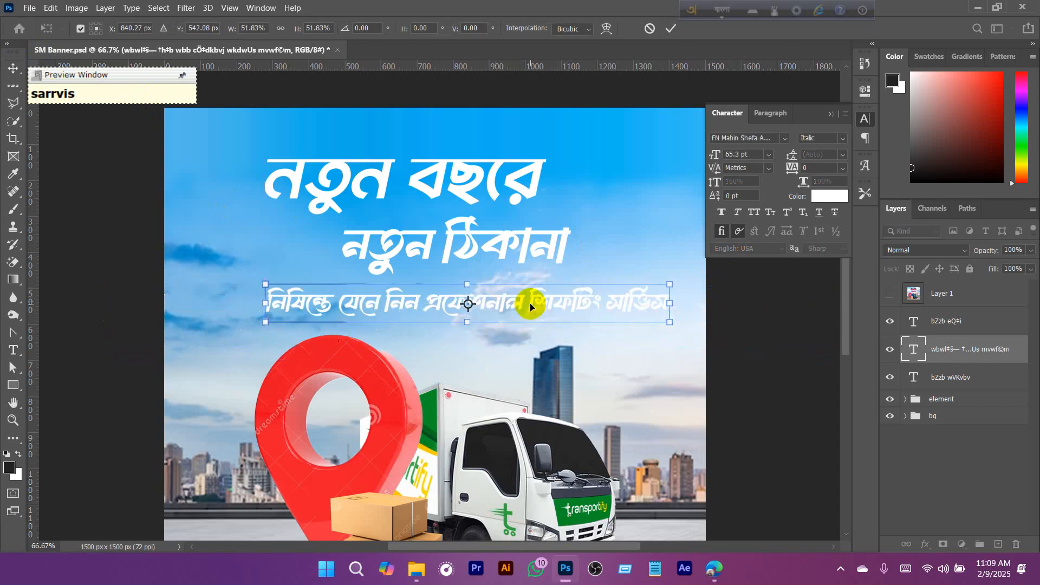
key(Return)
- Set the tagline's text colour to red (ff0000)
click(829, 196)
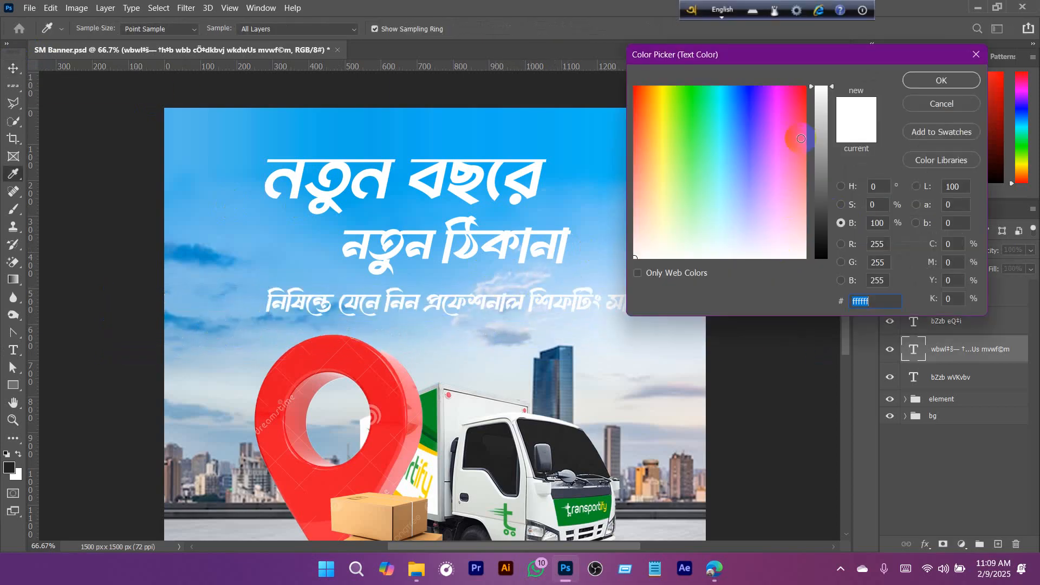
drag(801, 139, 806, 87)
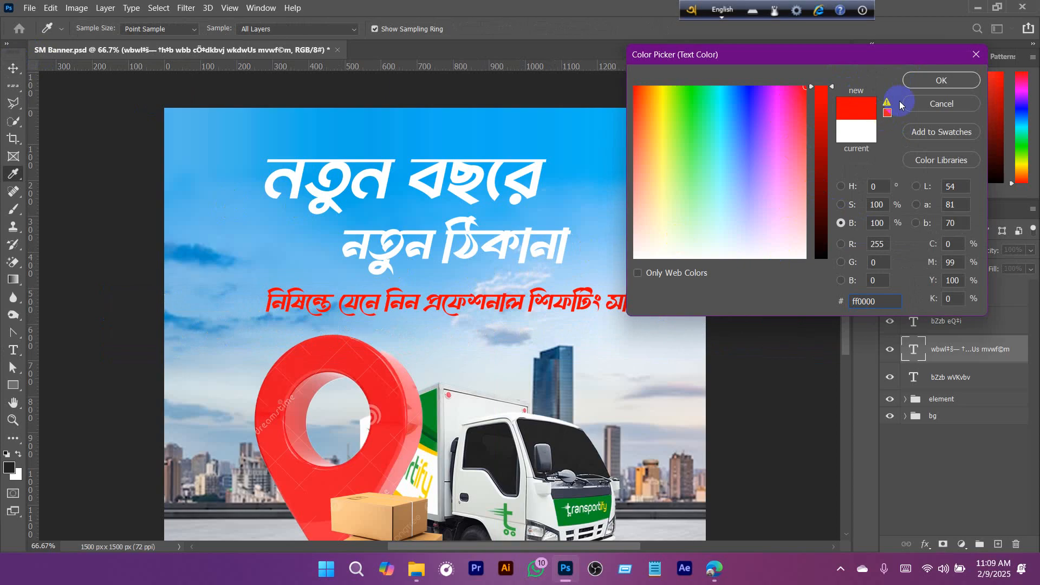
click(943, 83)
- Edit the middle letters of the tagline's first word to read "নিশিচন্তে", and nudge the tagline slightly up and to the left
double_click(293, 303)
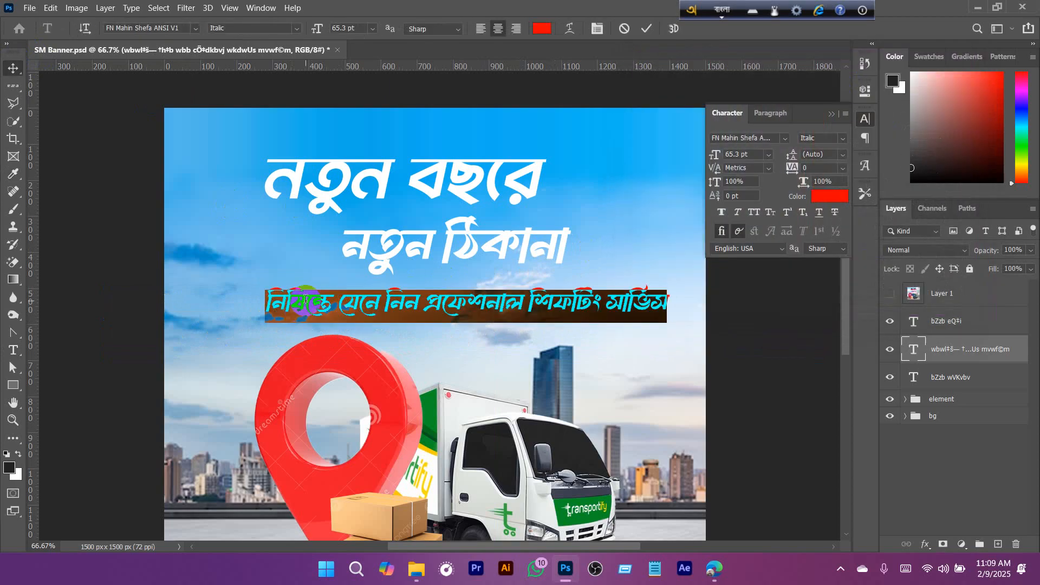
click(296, 301)
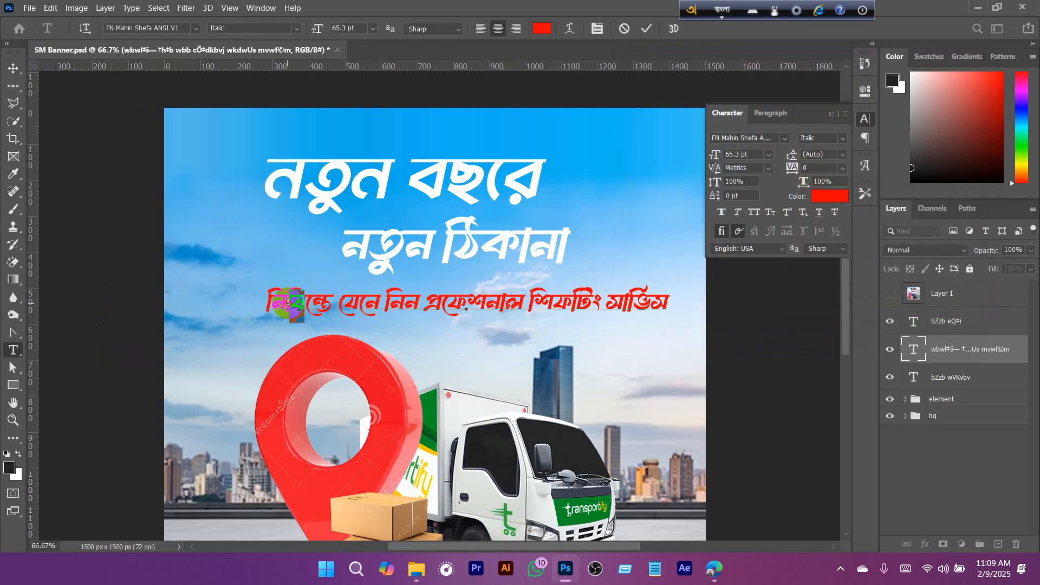
text(Sic)
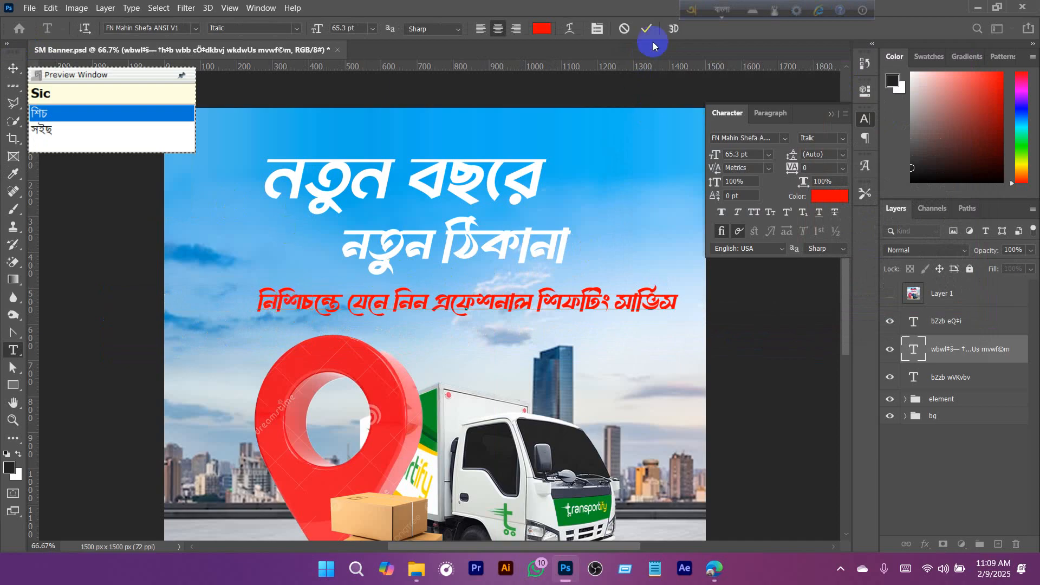
click(649, 25)
drag(373, 310, 366, 306)
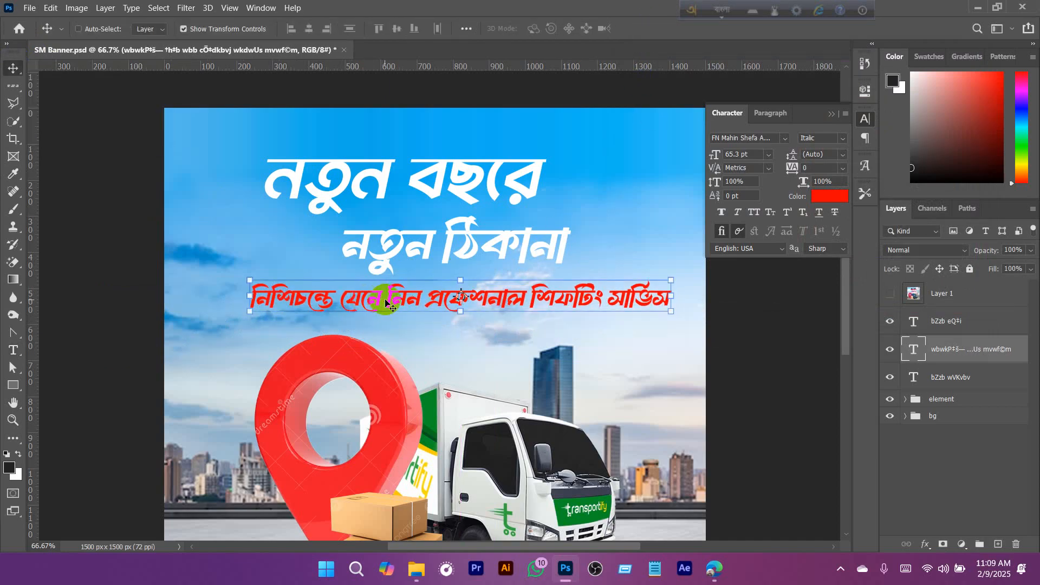
- Change the font of the tagline's first word to Li Sheikh Hasina 2 ANSI V2
double_click(320, 299)
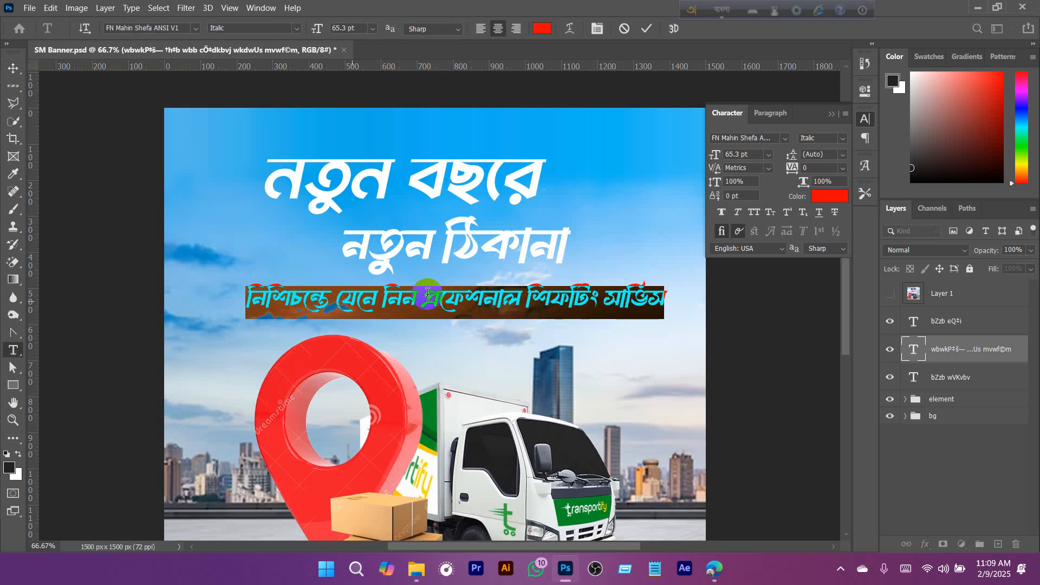
click(645, 31)
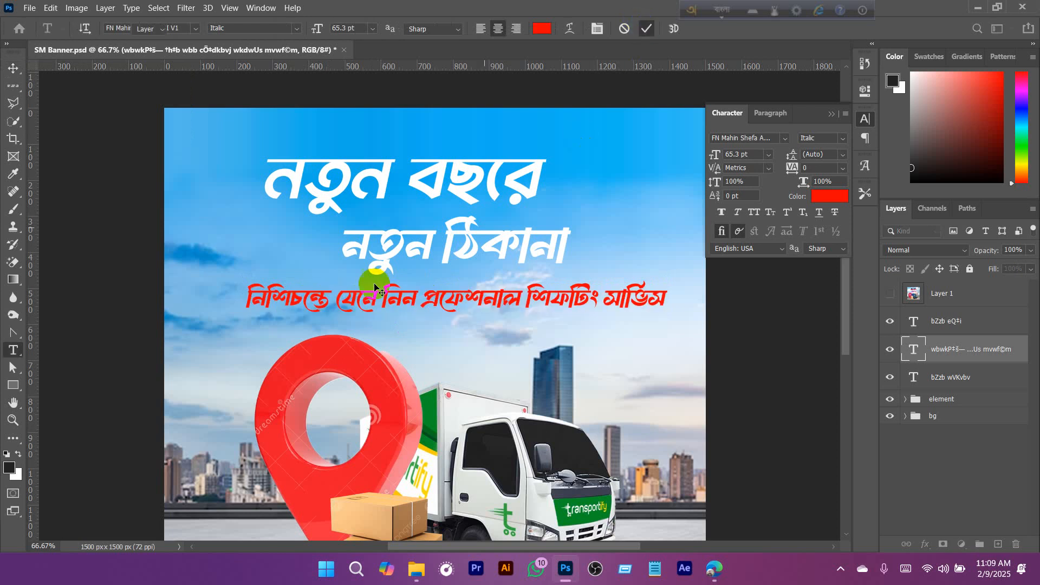
double_click(319, 300)
drag(329, 302, 178, 304)
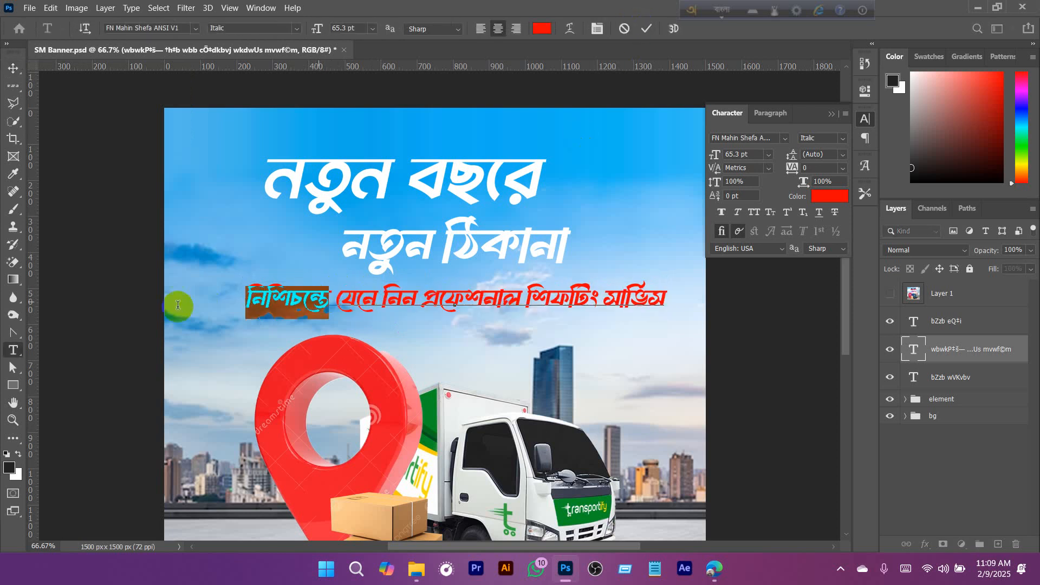
click(782, 137)
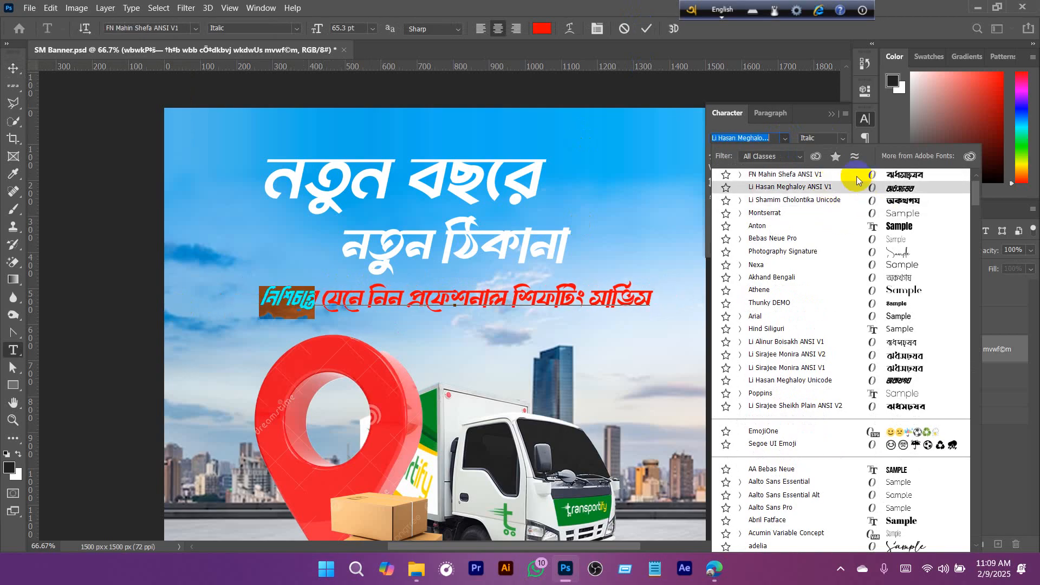
scroll(821, 213, up, 1)
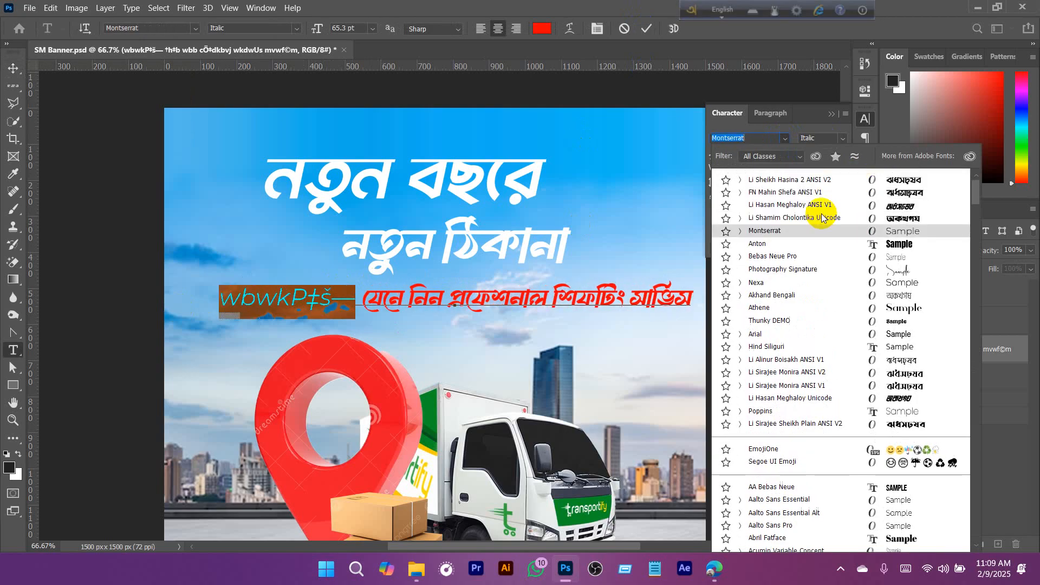
click(802, 180)
- Change the font of the tagline's first word to Li Hasan Meghaloy ANSI V1
click(318, 297)
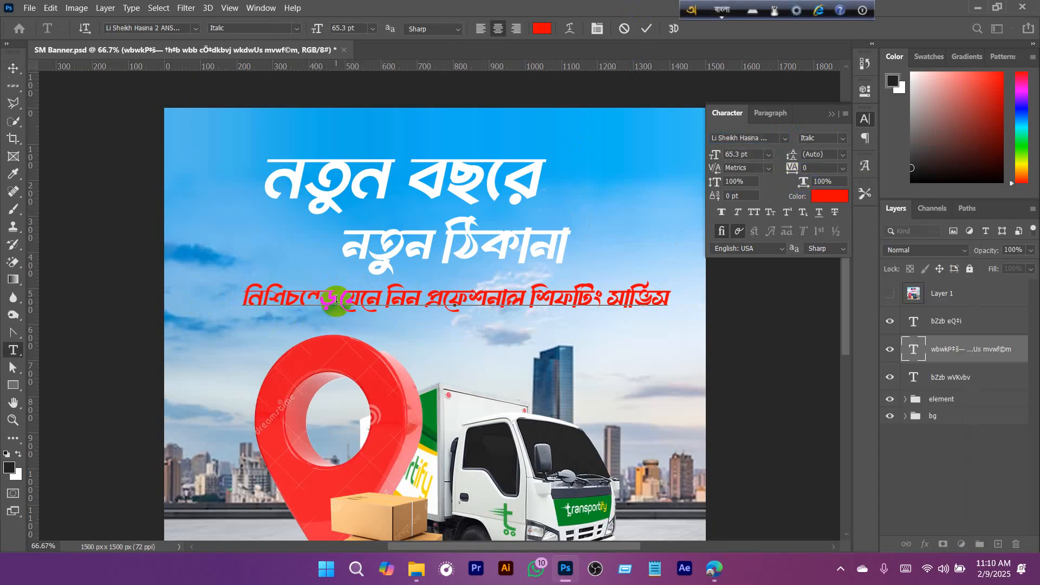
drag(336, 300, 314, 304)
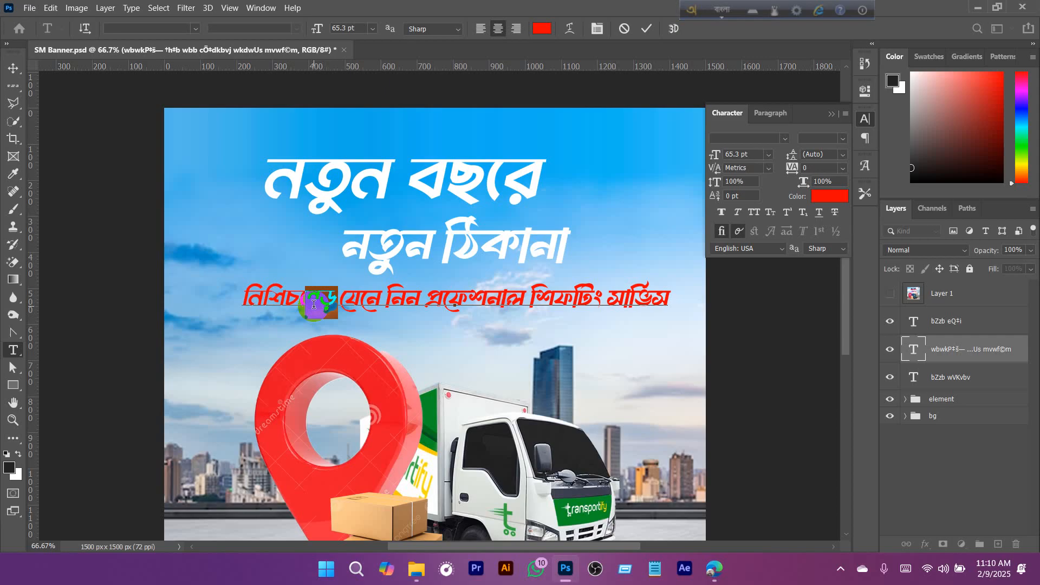
drag(326, 308, 225, 300)
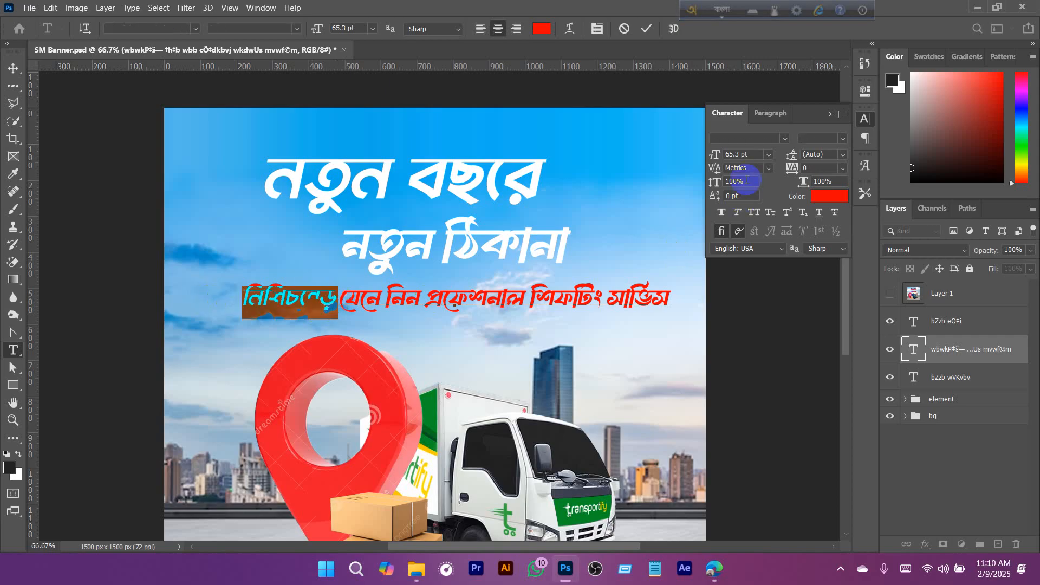
click(784, 139)
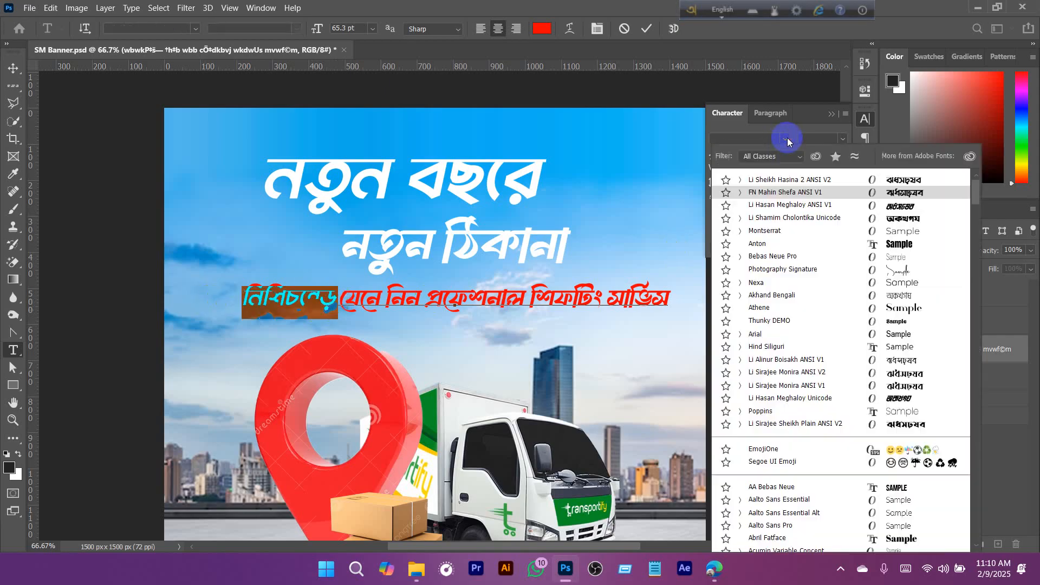
click(872, 209)
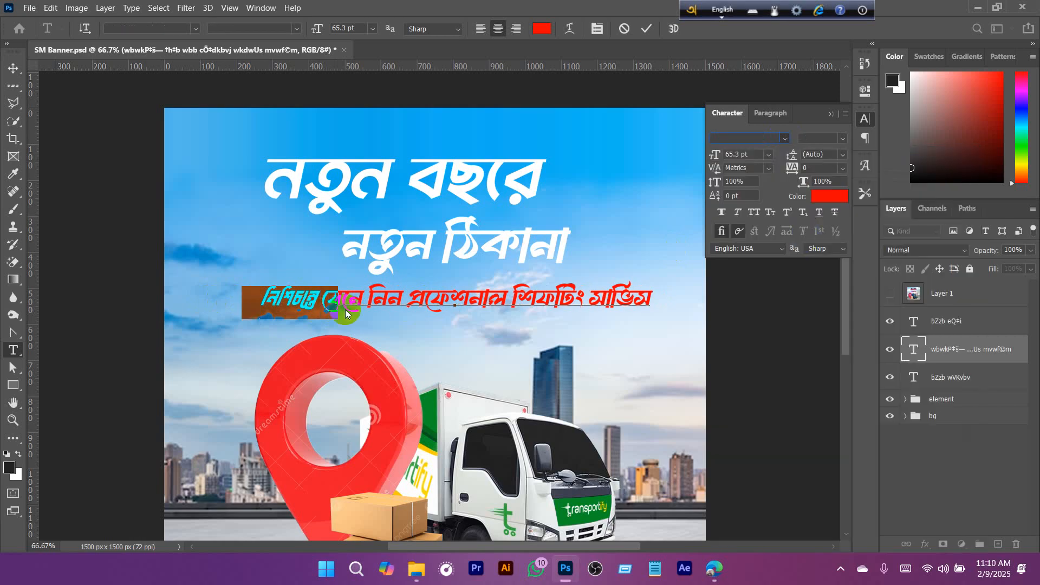
- Correct the spelling of the tagline's first word to "নিশ্চিন্তে" using the conjunct "শ্চ"
click(299, 297)
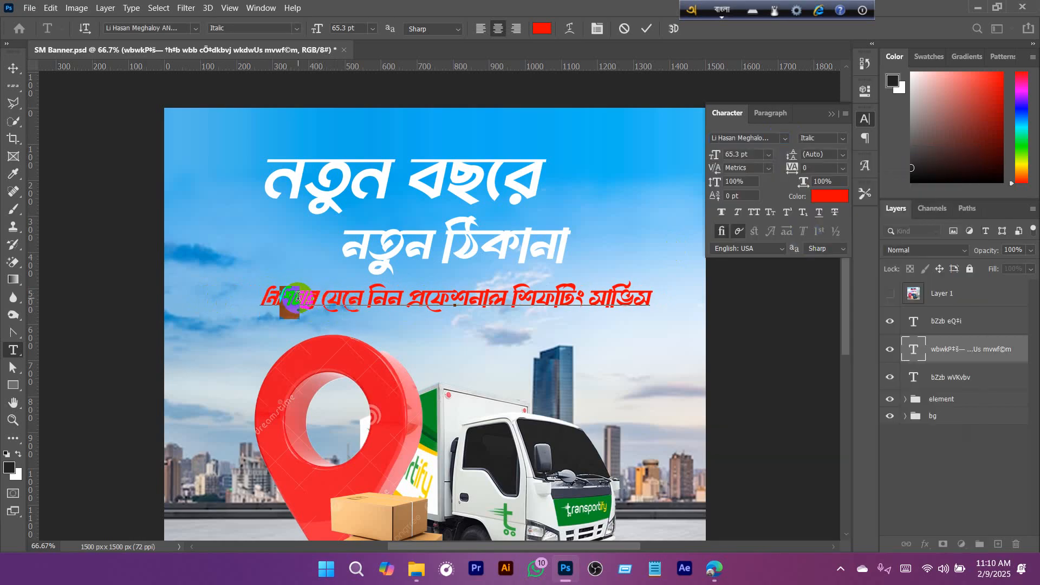
text(Sc)
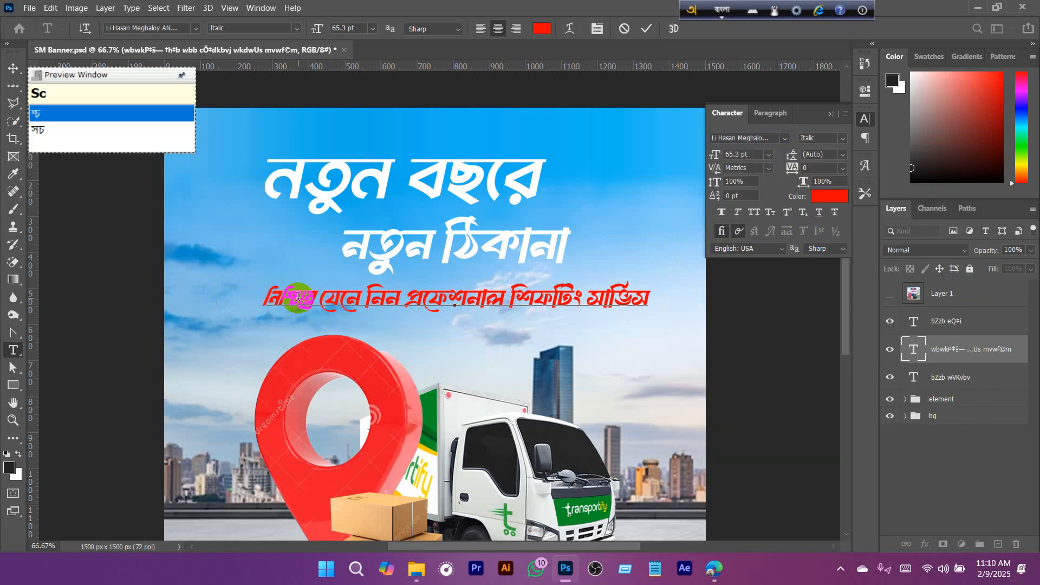
text(i)
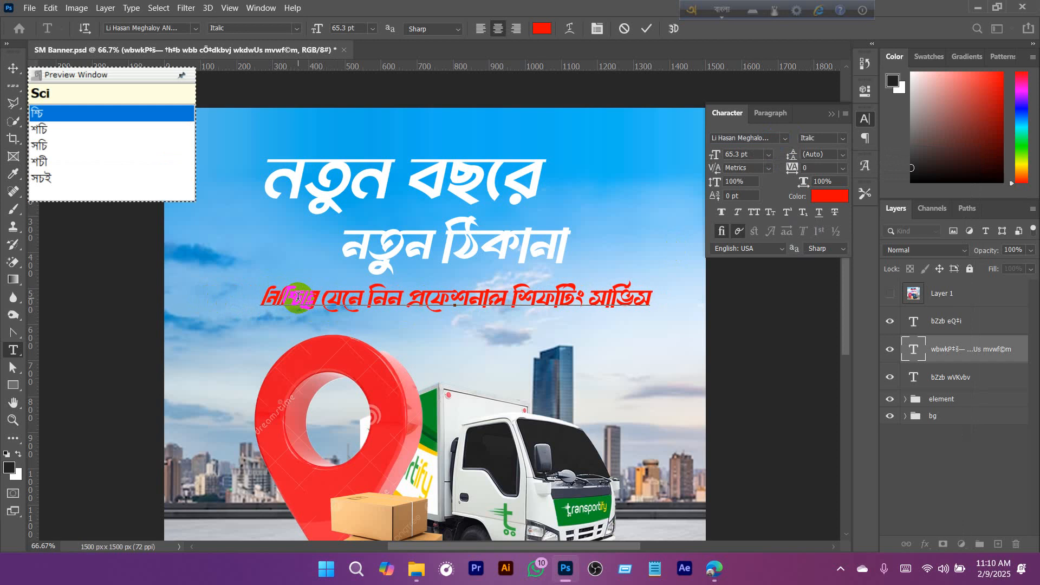
key(BackSpace)
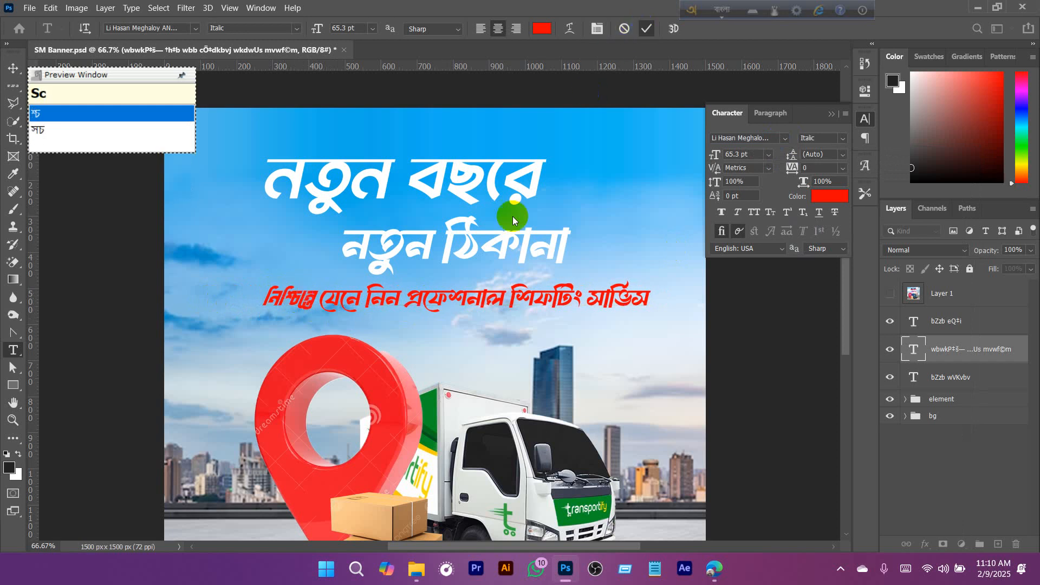
- Preview the FN Mahin Shefa ANSI V1 font on the tagline's corrected first word
double_click(303, 303)
drag(319, 298, 253, 312)
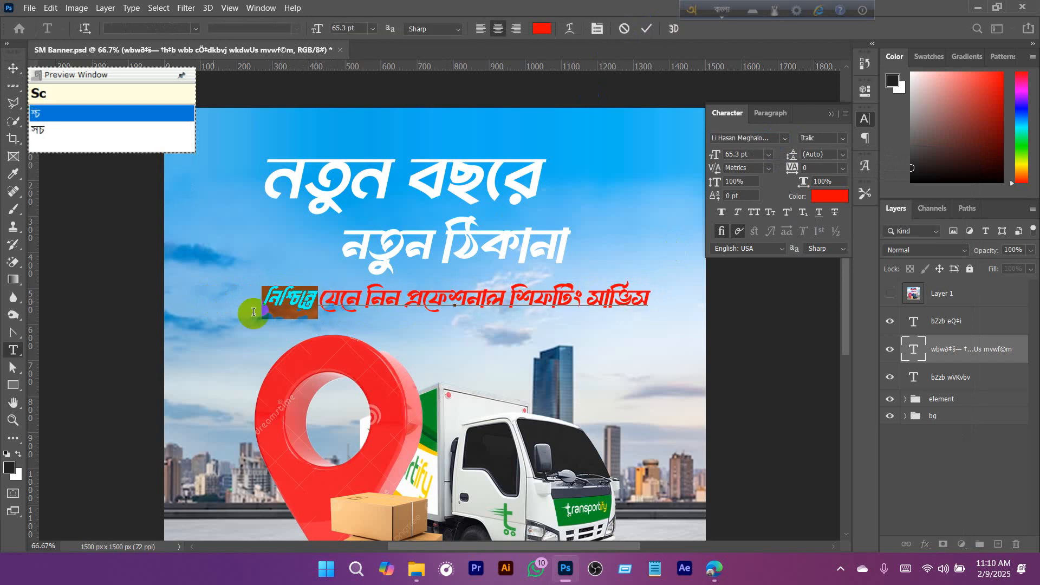
click(784, 138)
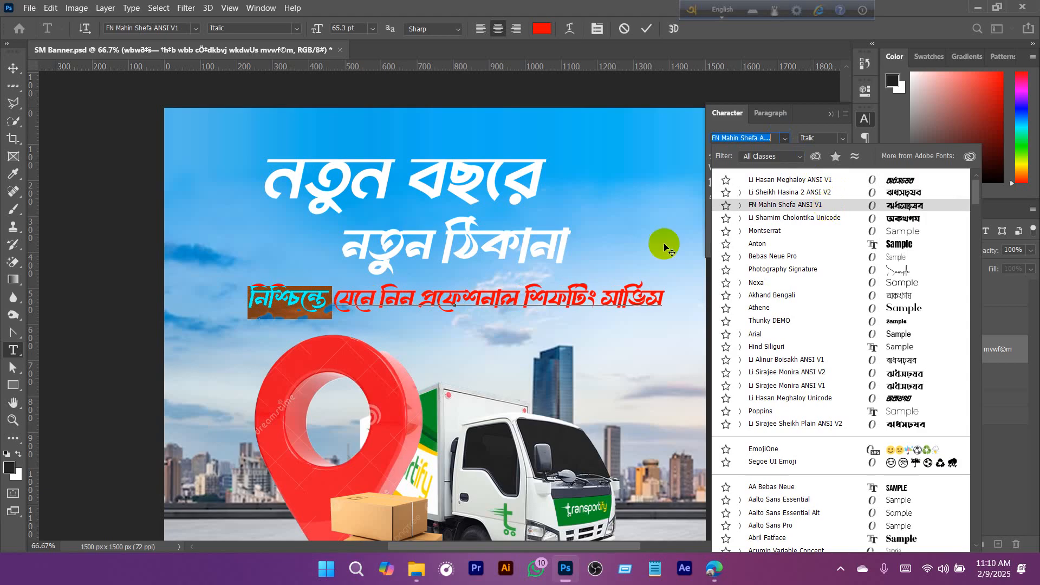
click(520, 303)
- Try Li Sirajee Monira ANSI V2 on the whole tagline, and set its font to Li Sirajee Monira ANSI V1
key(ctrl+a)
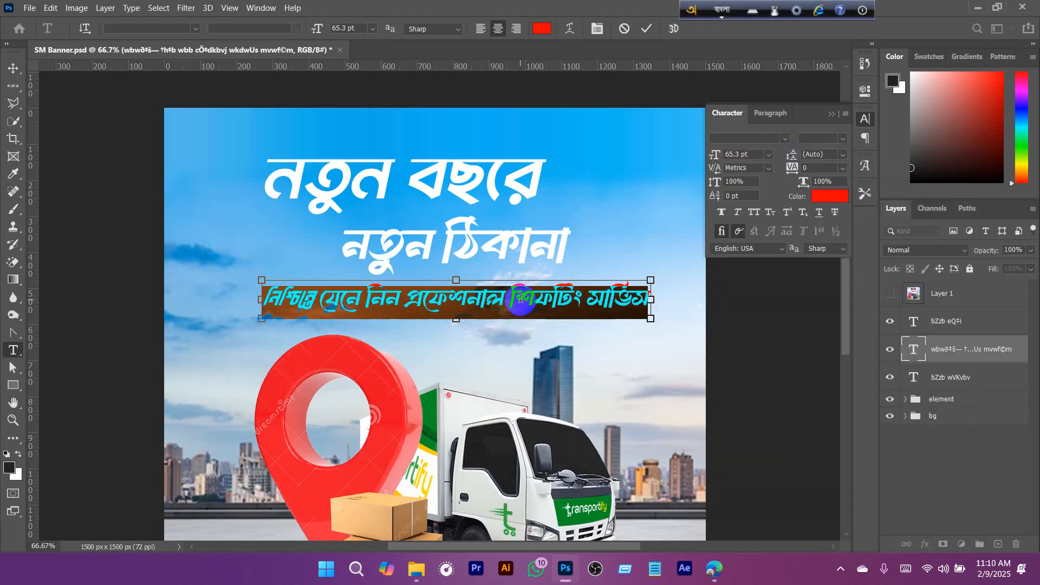
click(782, 140)
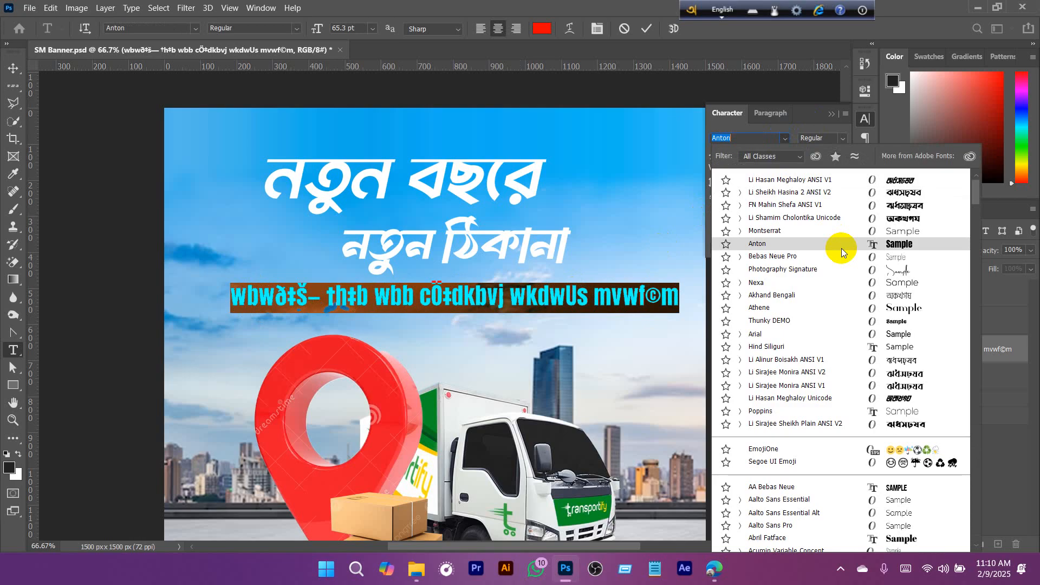
scroll(840, 266, down, 3)
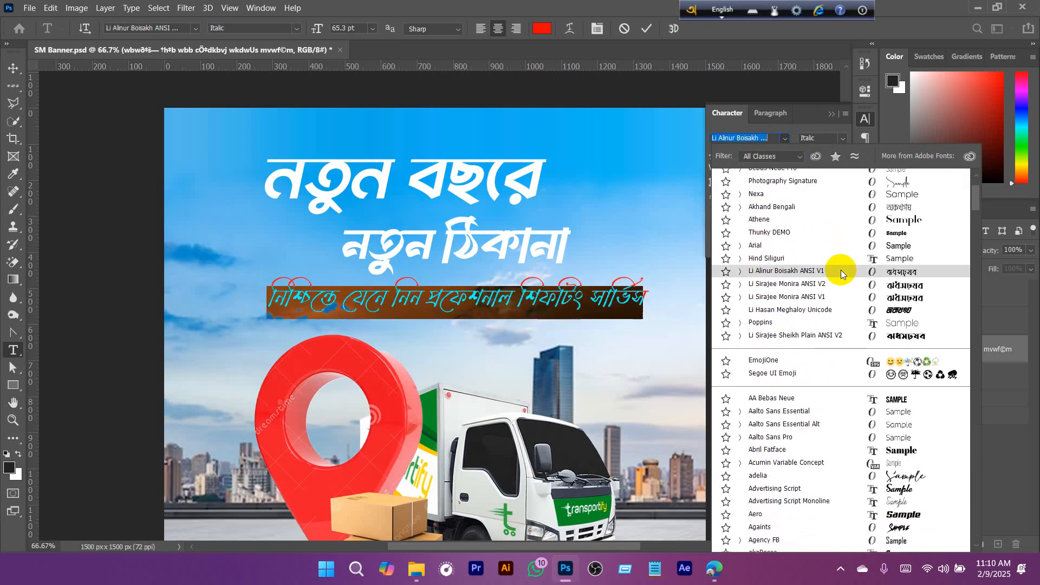
click(888, 288)
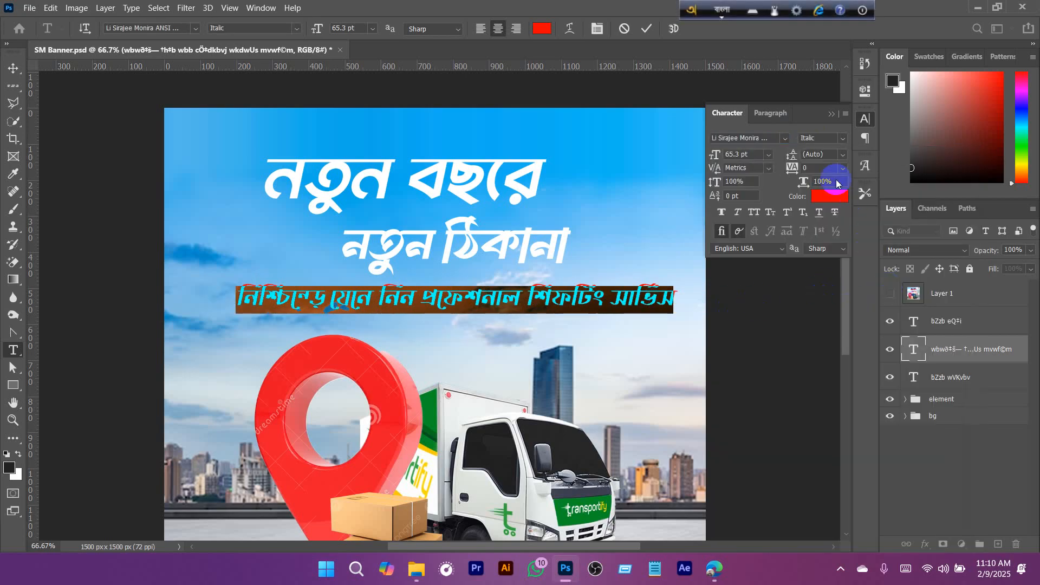
click(785, 138)
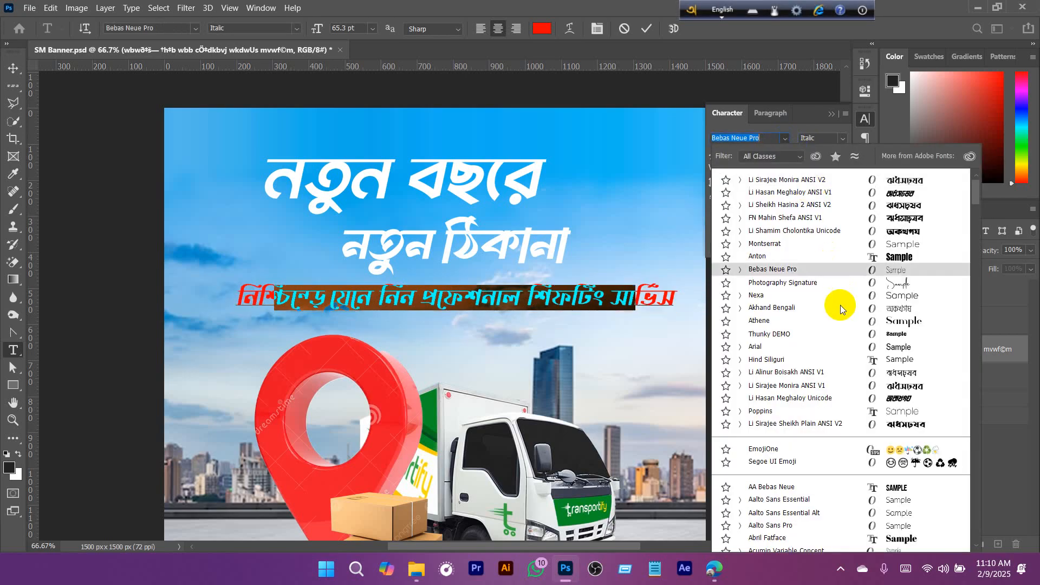
click(874, 385)
key(F12)
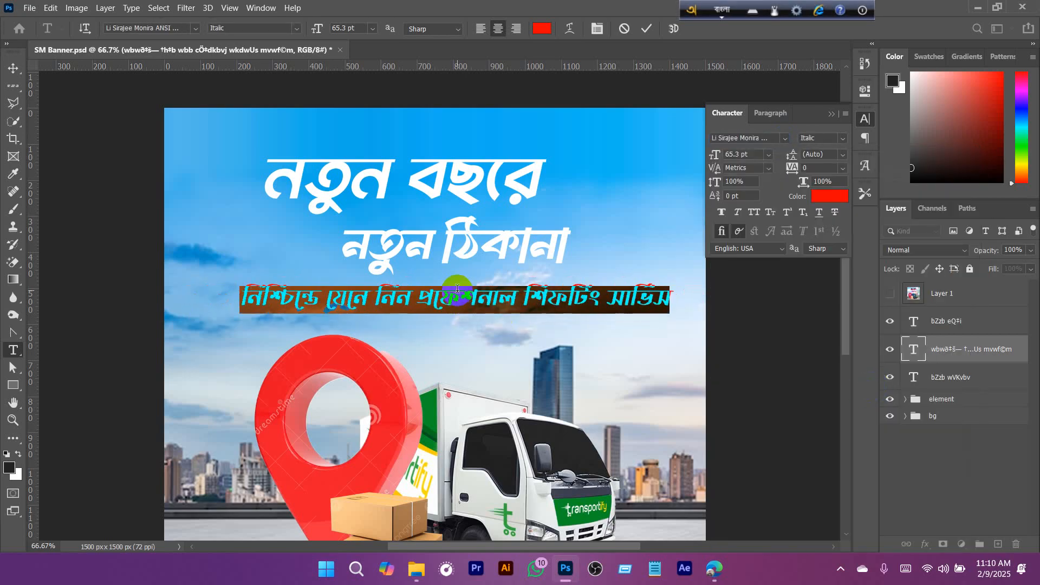
- Cut "প্রফেশনাল শিফটিং সার্ভিস" out of the tagline, leaving only "নিশ্চিন্তে যেনে নিন"
click(458, 295)
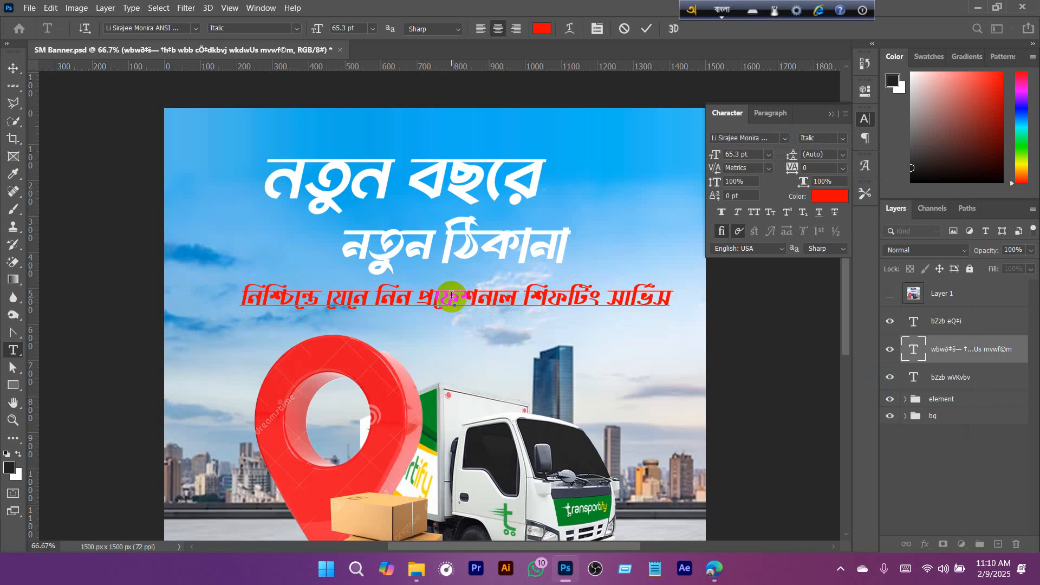
drag(452, 305, 684, 313)
key(ctrl+c)
key(BackSpace)
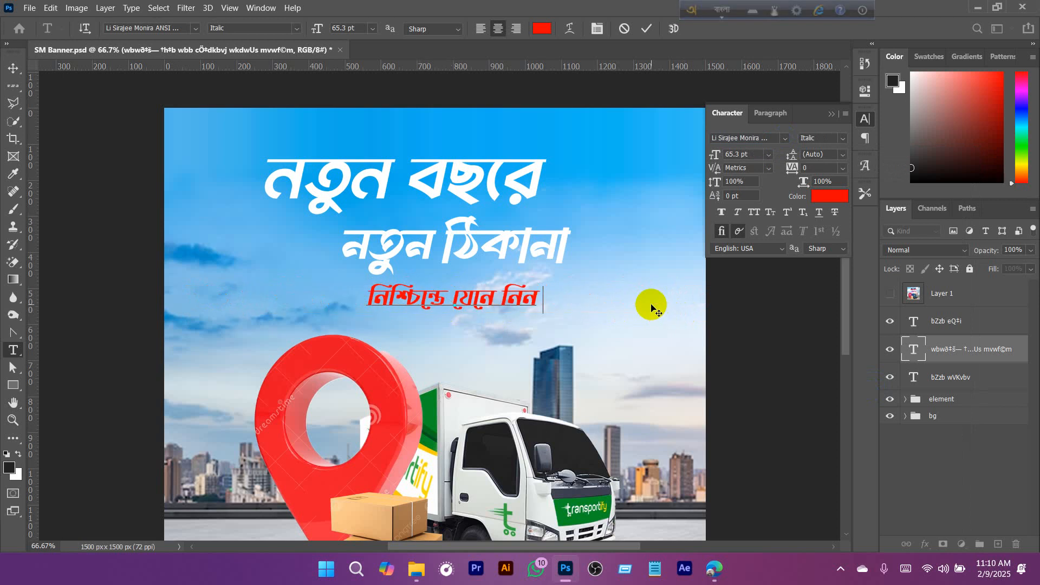
click(646, 29)
key(v)
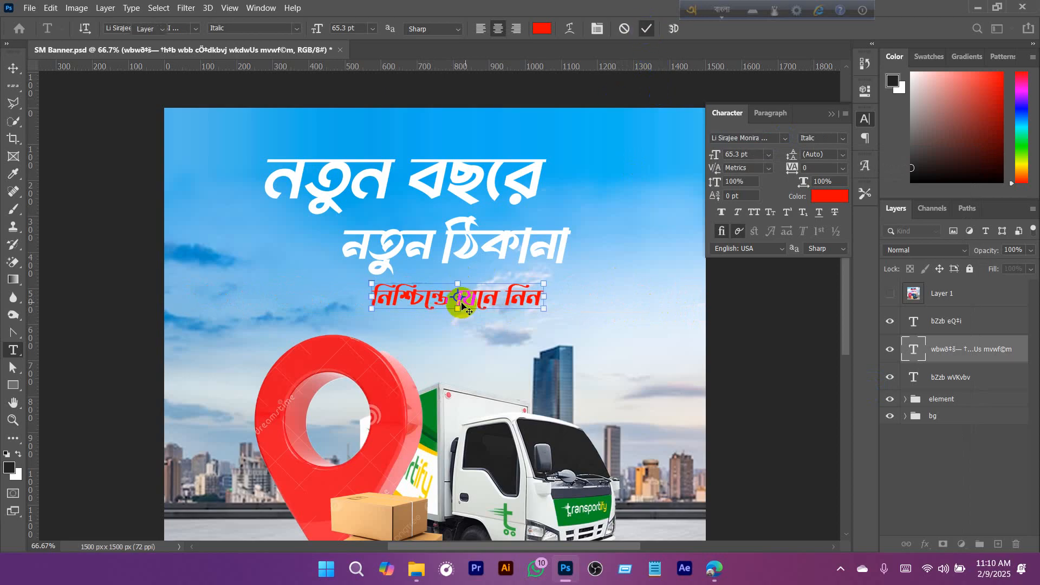
- Duplicate the shortened tagline just beneath itself and replace the copy's text with the cut words "প্রফেশনাল শিফটিং সার্ভিস"
drag(479, 302, 509, 329)
double_click(509, 328)
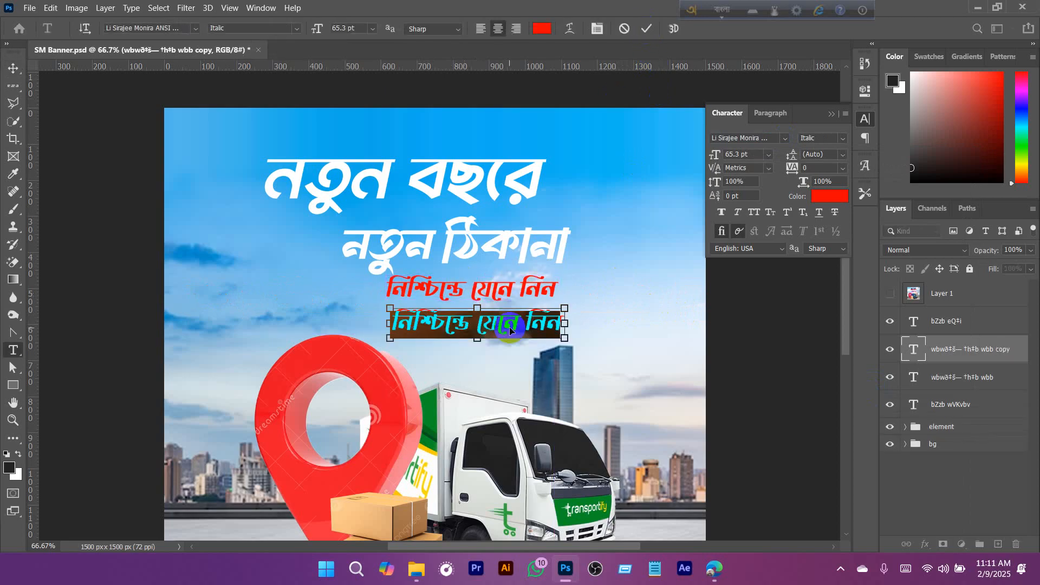
key(ctrl+v)
click(646, 30)
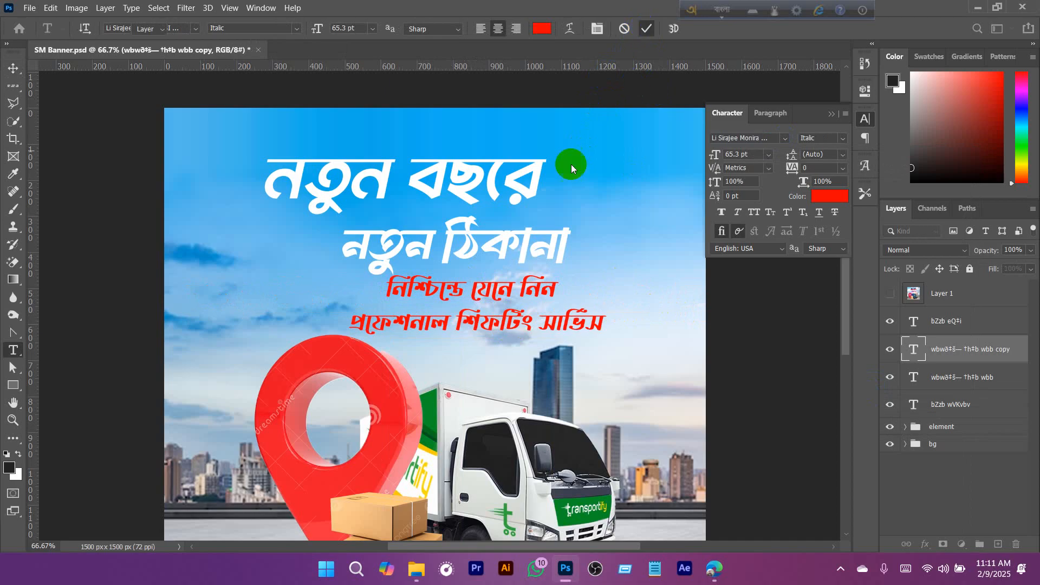
key(v)
- Move the headline line "নতুন ঠিকানা" up and slightly left, tight beneath "নতুন বছরে", and check the gap between them
ctrl+click(502, 248)
mouse_move(502, 248)
mouse_down()
mouse_move(494, 235)
mouse_move(493, 247)
mouse_up()
scroll(494, 234, up, 3)
scroll(487, 244, up, 2)
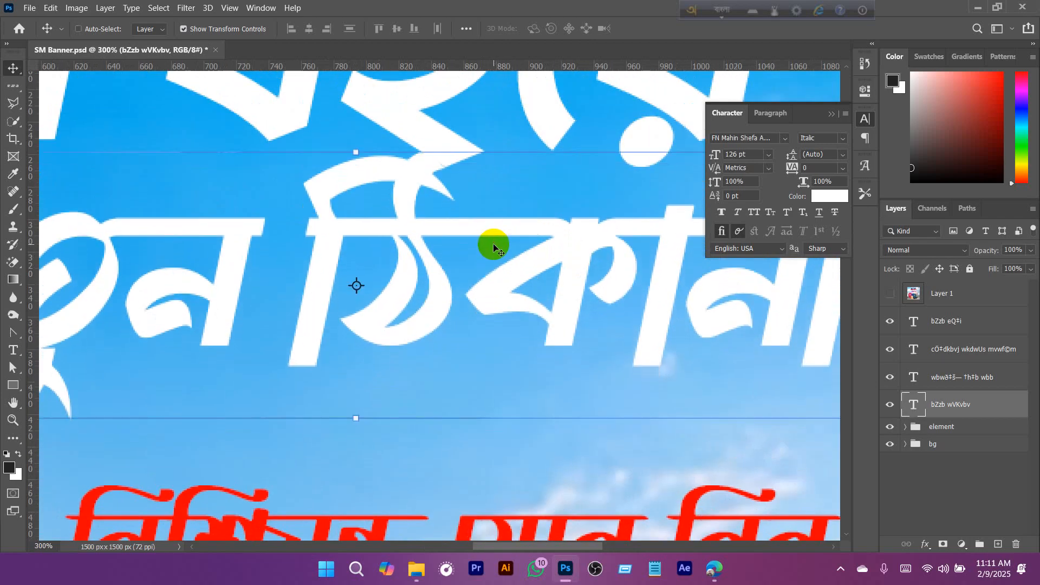
scroll(491, 228, down, 5)
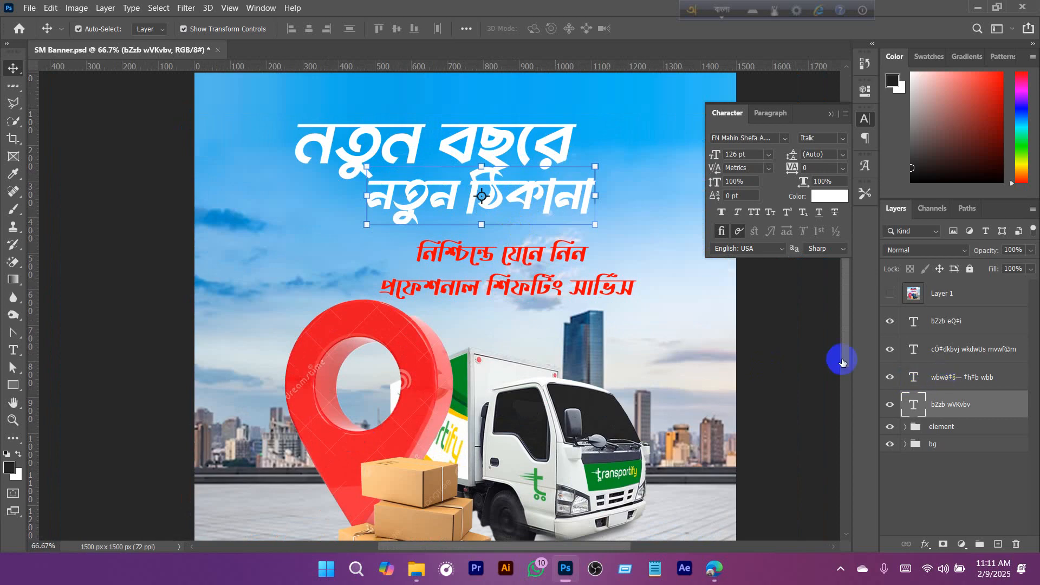
- Select both headline lines "নতুন বছরে" and "নতুন ঠিকানা" and move them together up and slightly right
shift+click(964, 378)
key(ctrl+minus)
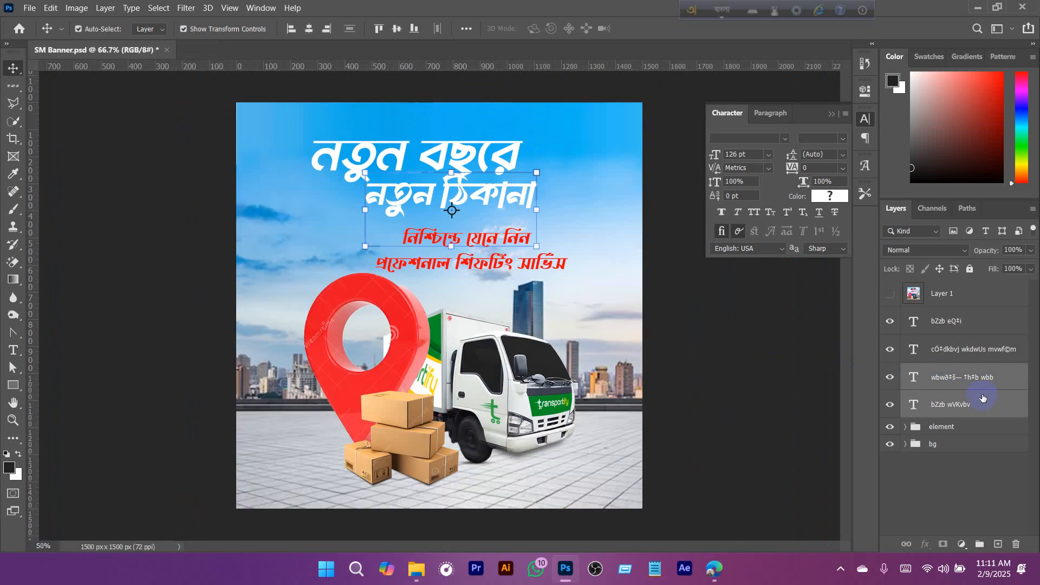
click(965, 404)
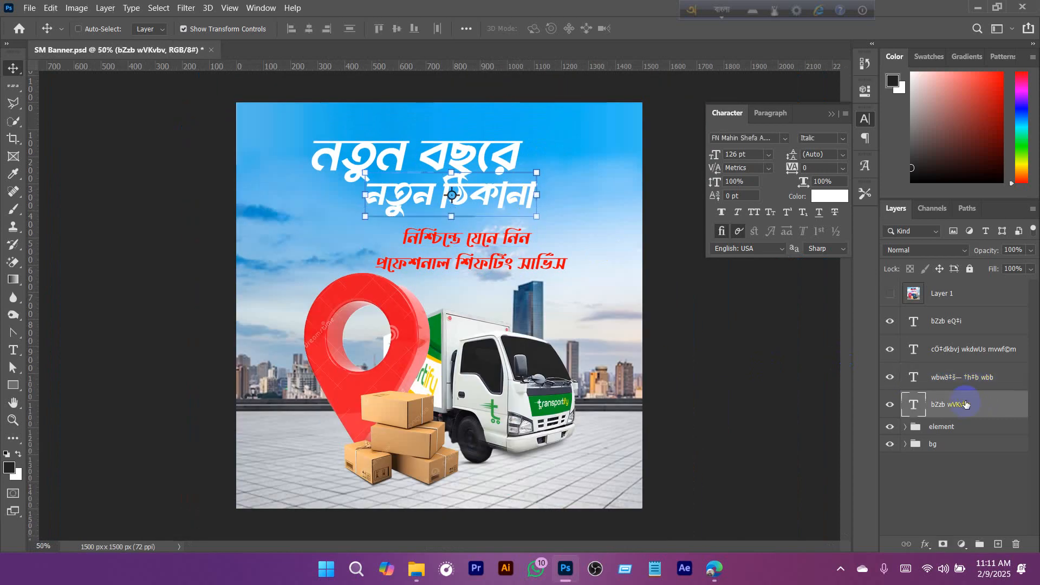
ctrl+click(948, 328)
drag(476, 201, 493, 169)
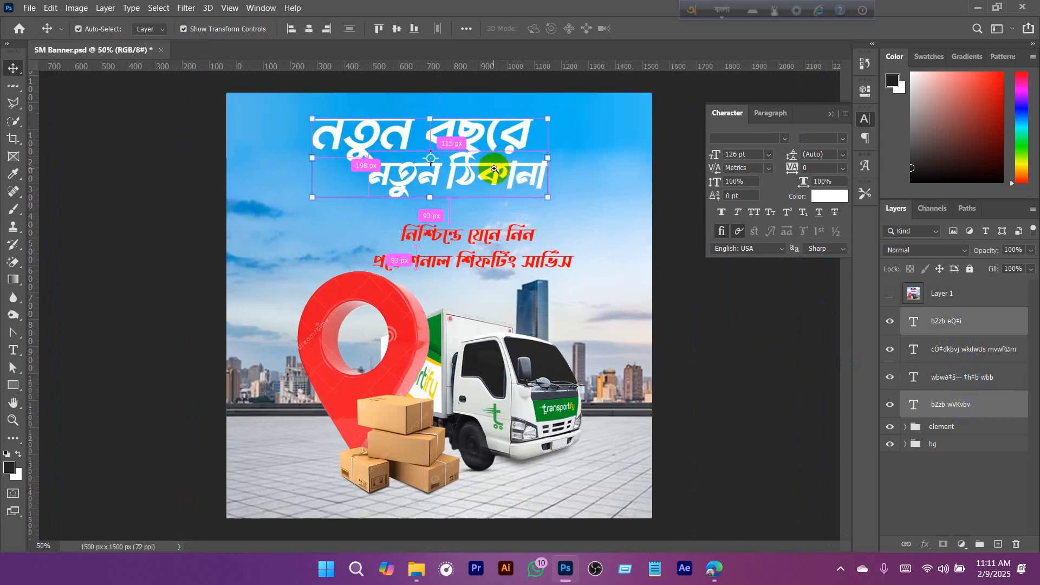
- Move the tagline line "নিশ্চিন্তে যেনে নিন" up and slightly left, widening the gap above the second tagline line
key(ctrl+plus)
click(475, 293)
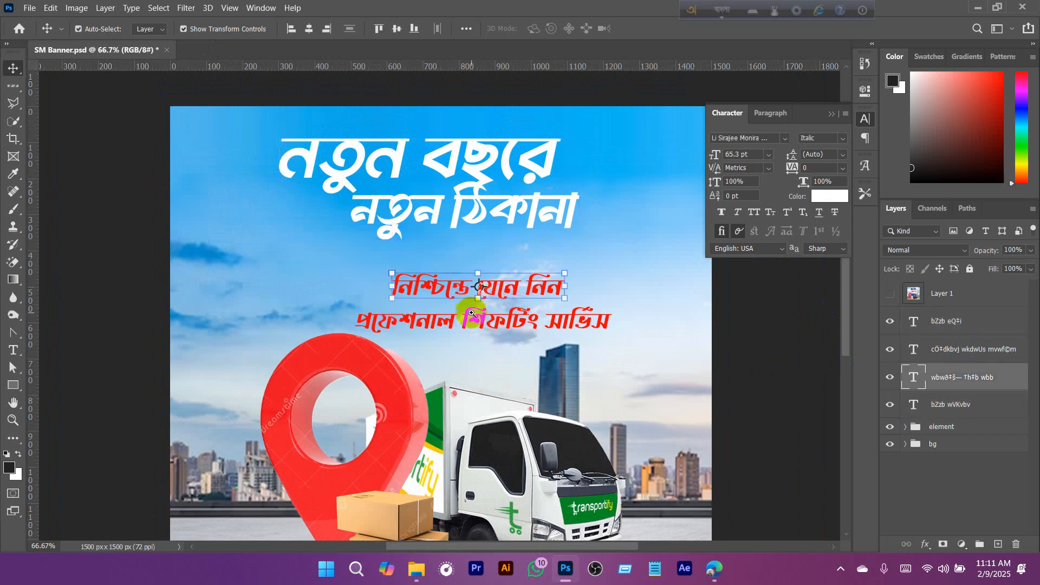
drag(505, 286, 489, 275)
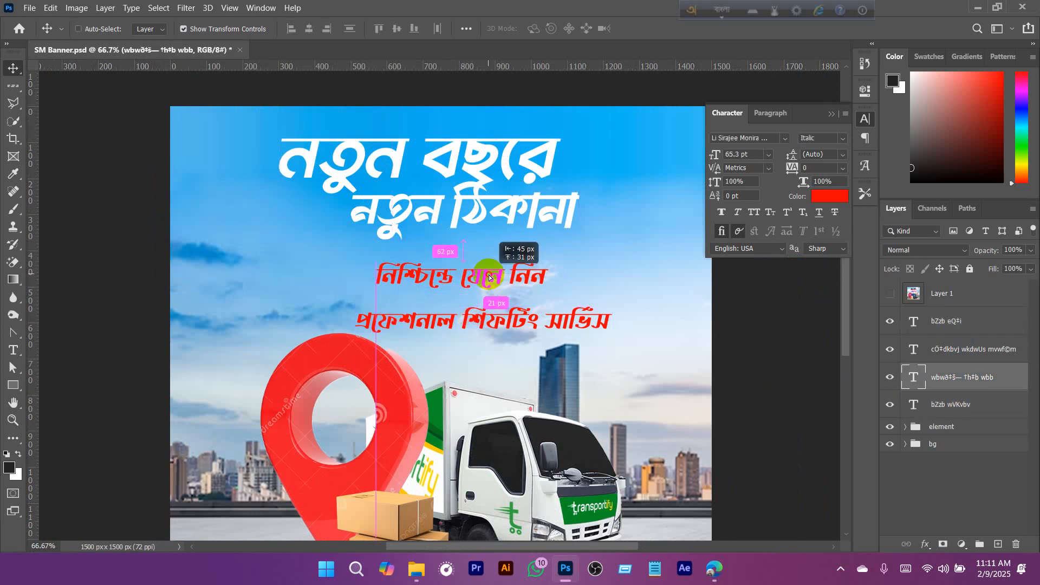
click(497, 323)
- Move the element group with the pin, truck and boxes down, and scale it to 94.21%
scroll(509, 314, down, 3)
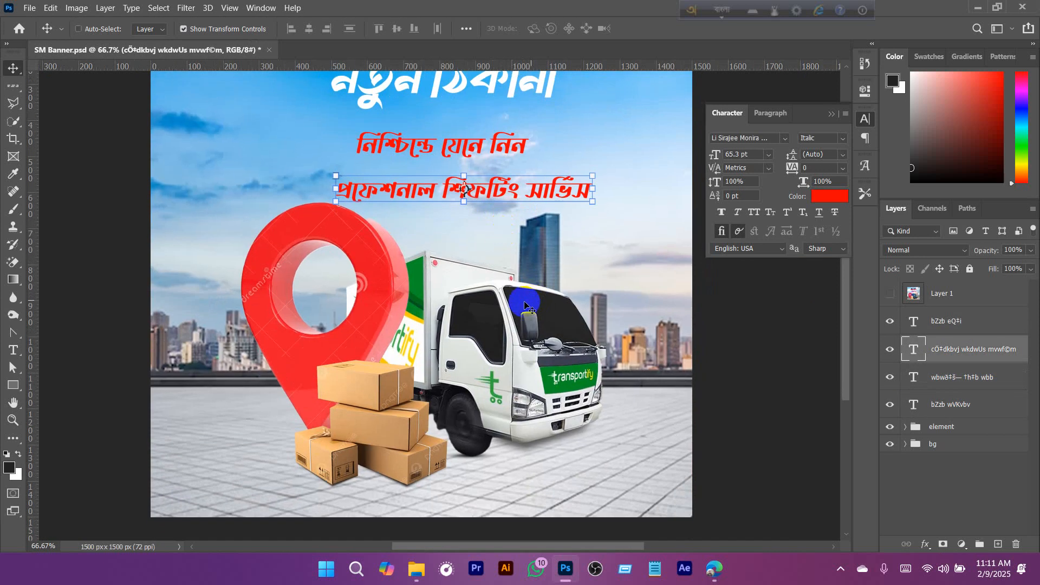
key(ctrl+minus)
click(933, 426)
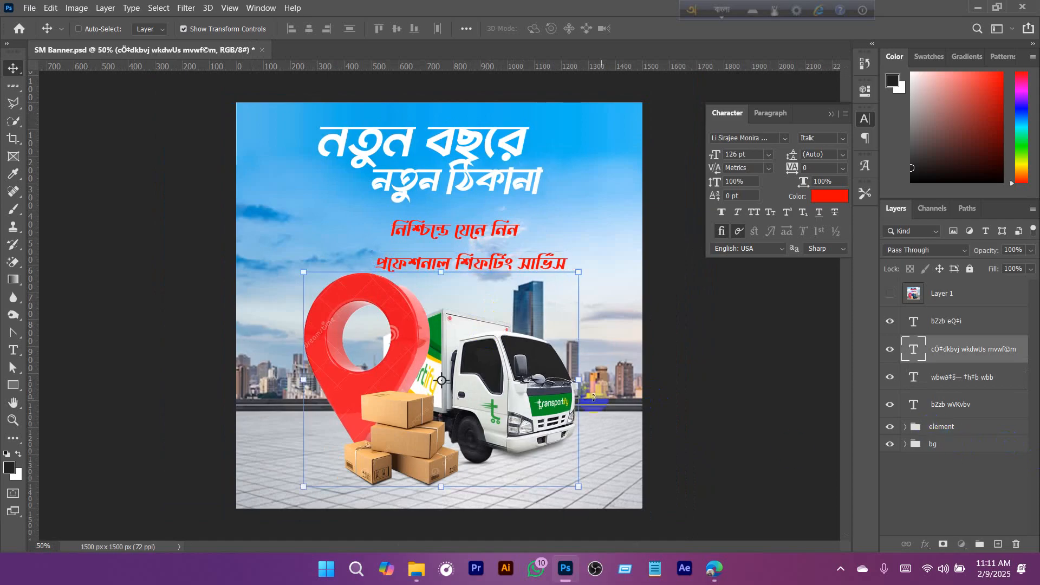
drag(507, 383, 506, 394)
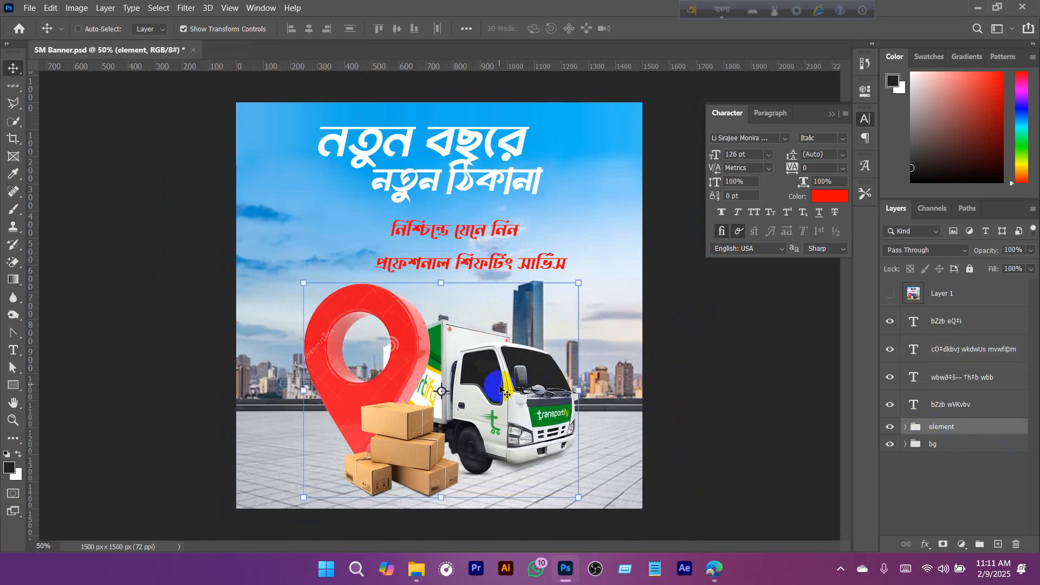
drag(441, 283, 442, 292)
drag(469, 377, 469, 375)
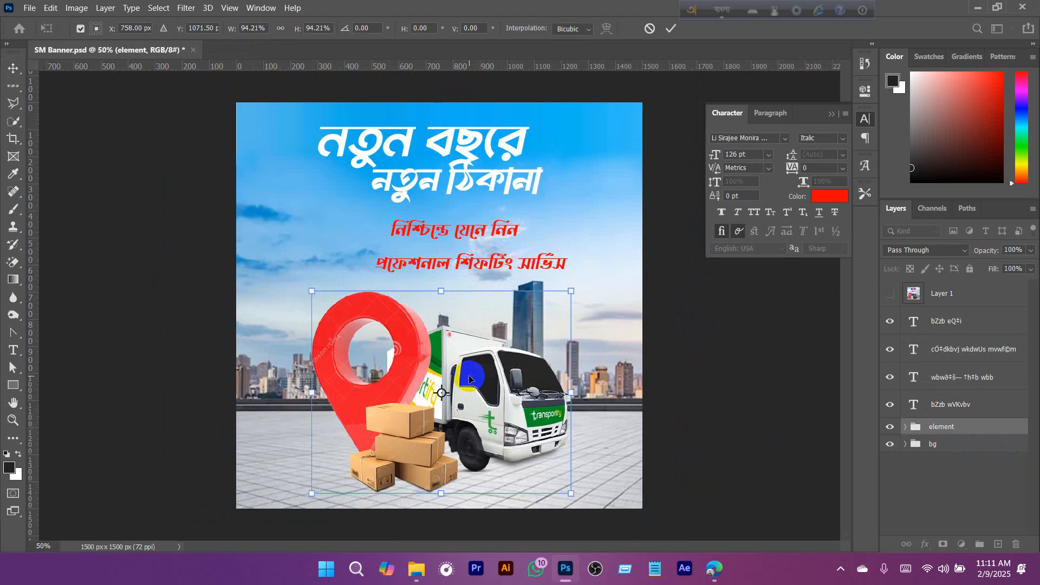
key(Return)
- Shift both tagline lines left so they sit centred above each other, and compare them with the reference in Layer 1
key(ctrl+plus)
click(452, 269)
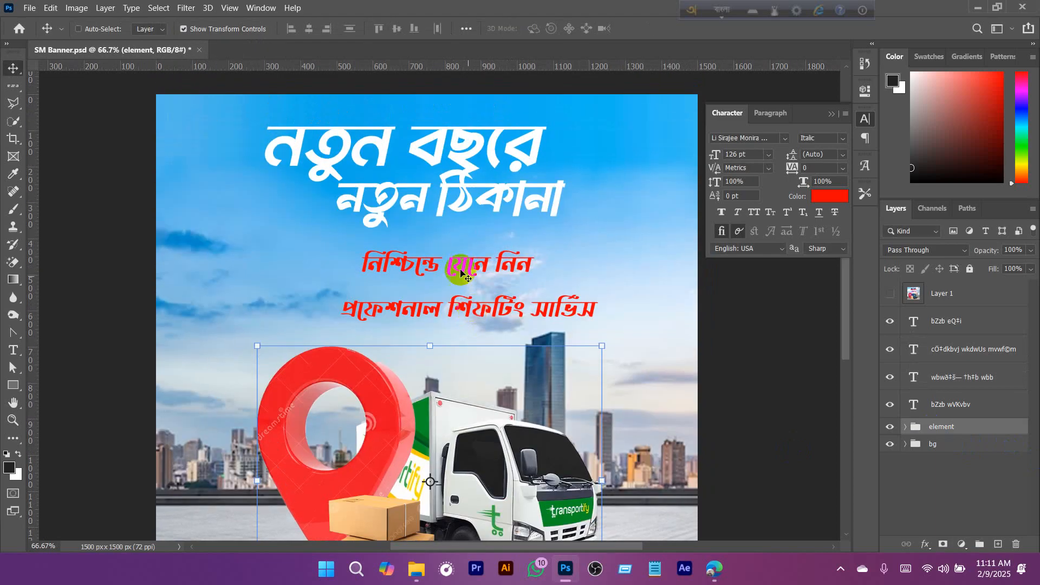
drag(452, 270, 441, 270)
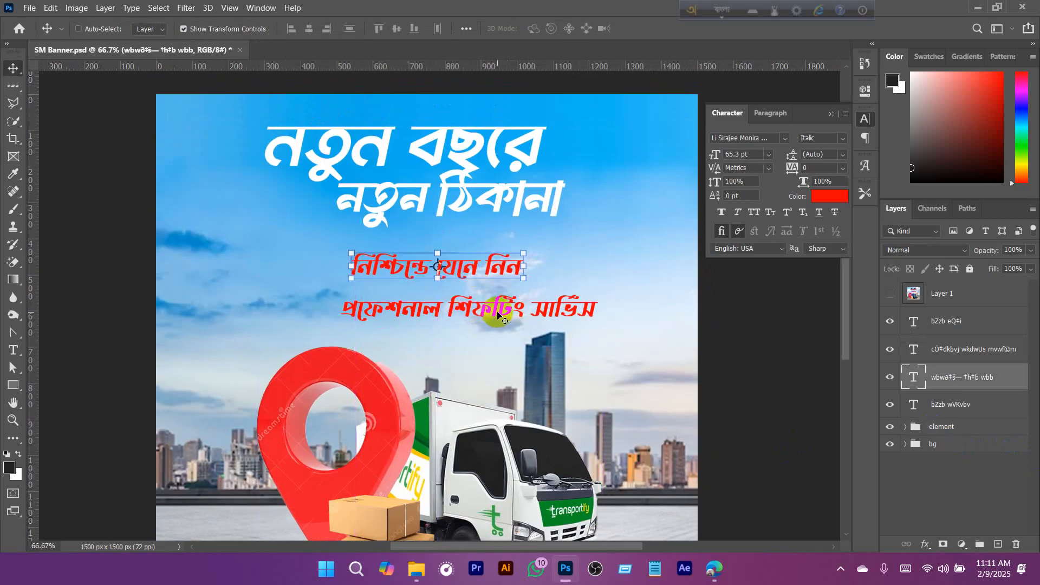
click(532, 317)
drag(533, 317, 501, 315)
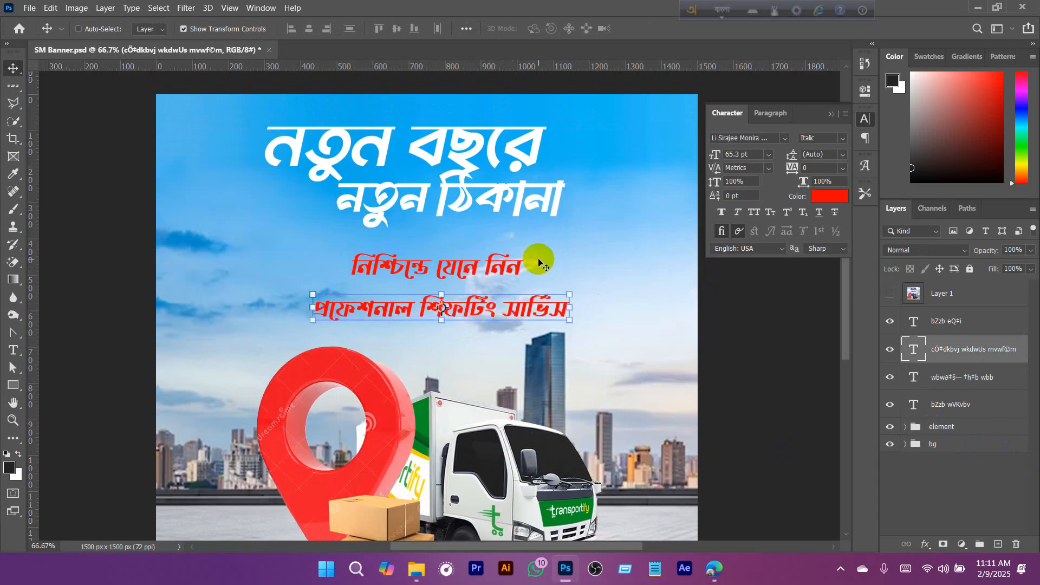
click(891, 294)
click(891, 295)
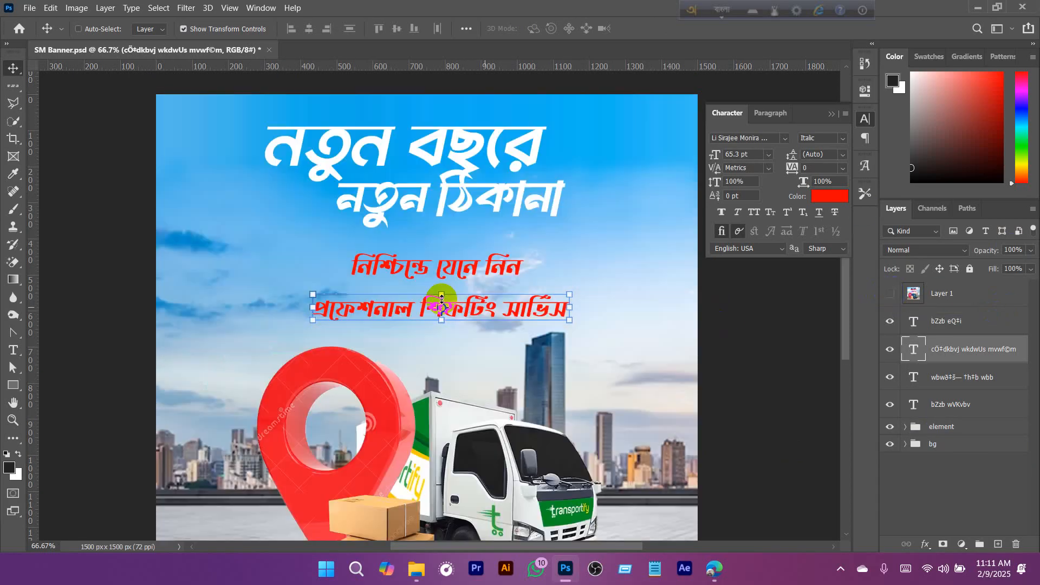
- Draw a 779 × 99 px rectangle around "প্রফেশনাল শিফটিং সার্ভিস" and place its layer beneath the text layers
click(14, 387)
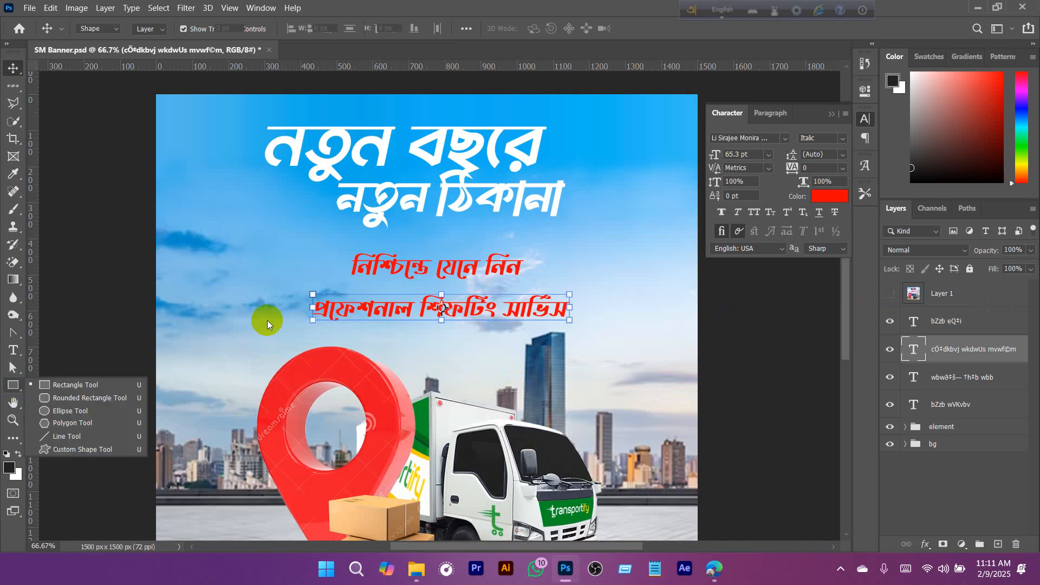
drag(304, 291, 584, 327)
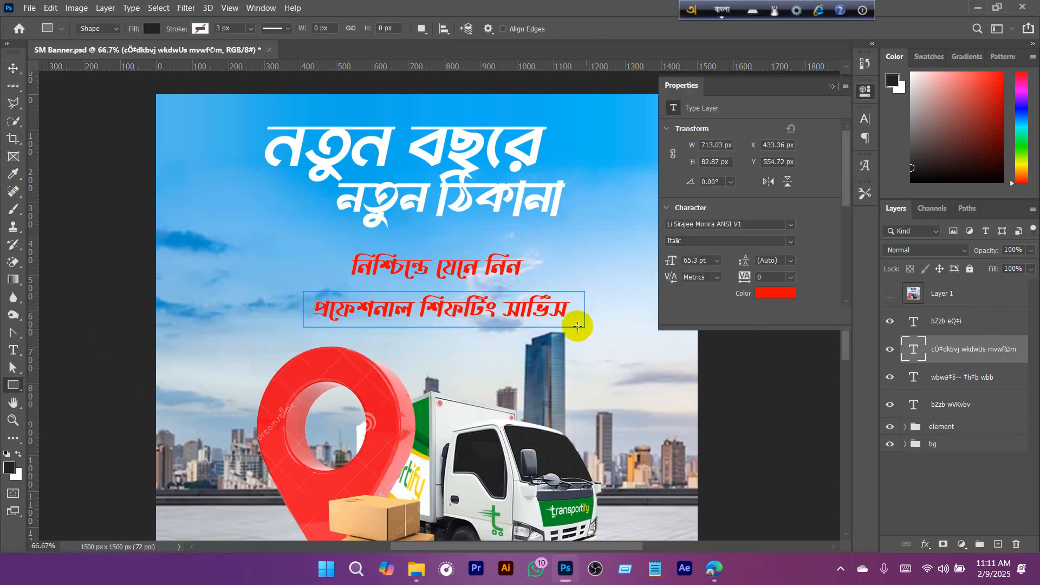
click(831, 86)
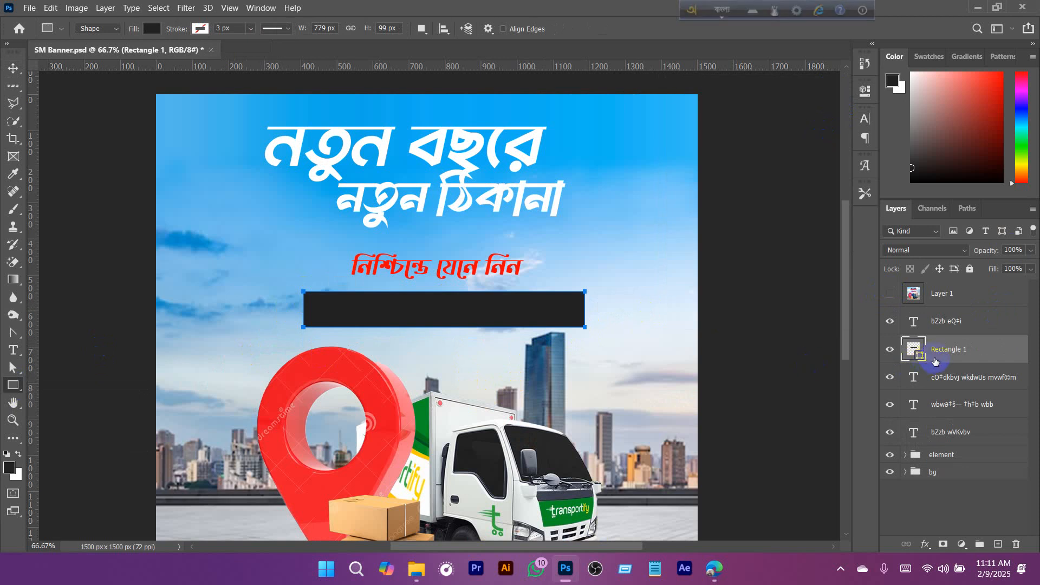
drag(948, 351, 951, 438)
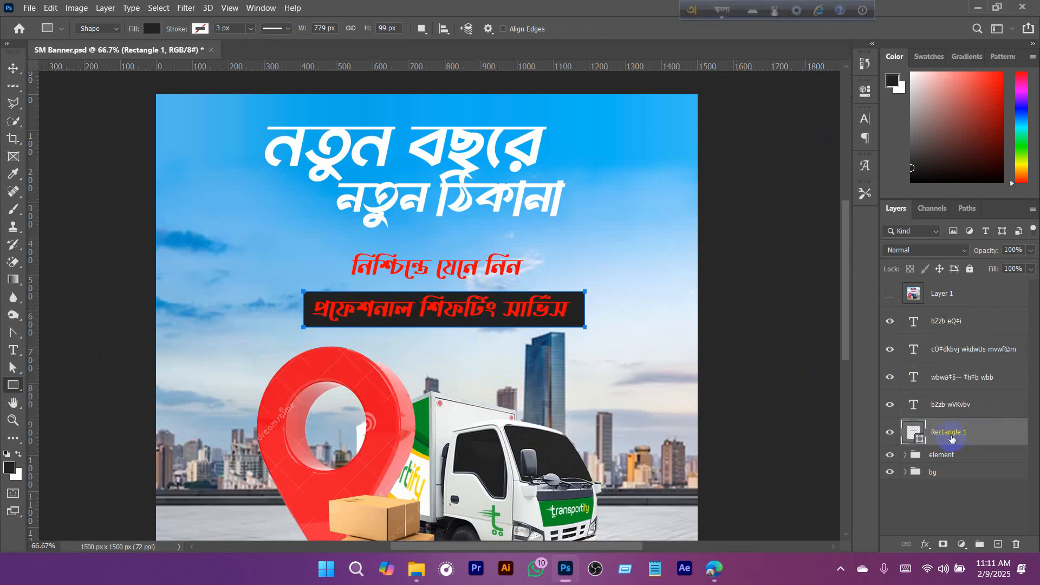
double_click(915, 434)
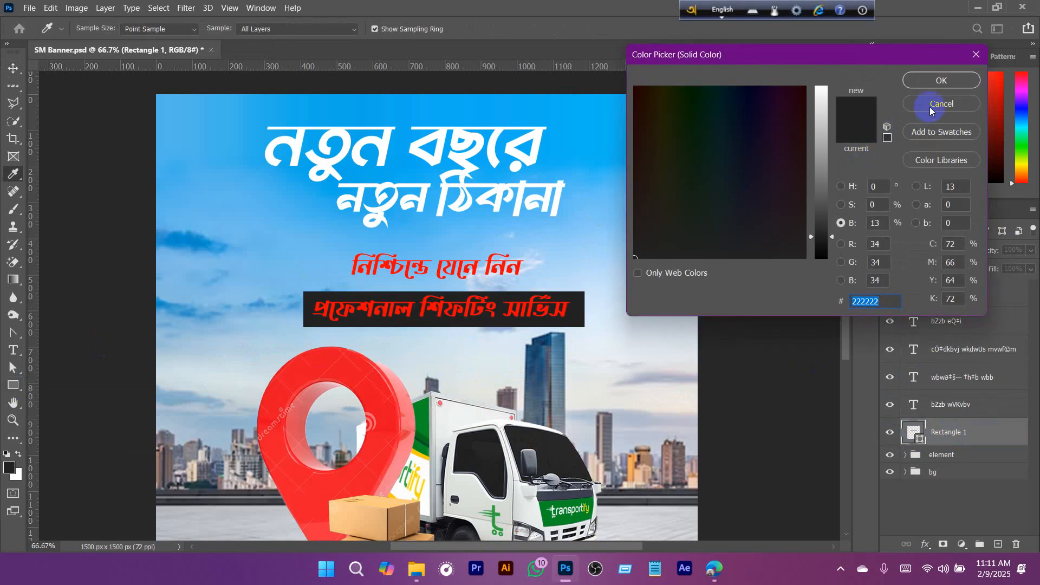
click(930, 108)
key(u)
- Fill the rectangle behind the second tagline line with a linear purple-to-orange gradient at a 42° angle
click(152, 32)
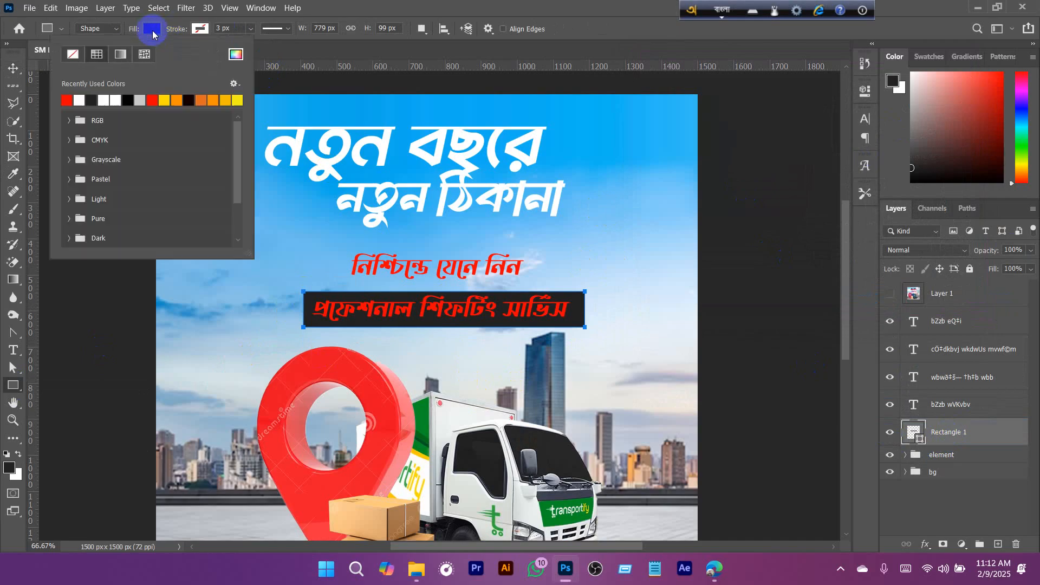
click(235, 54)
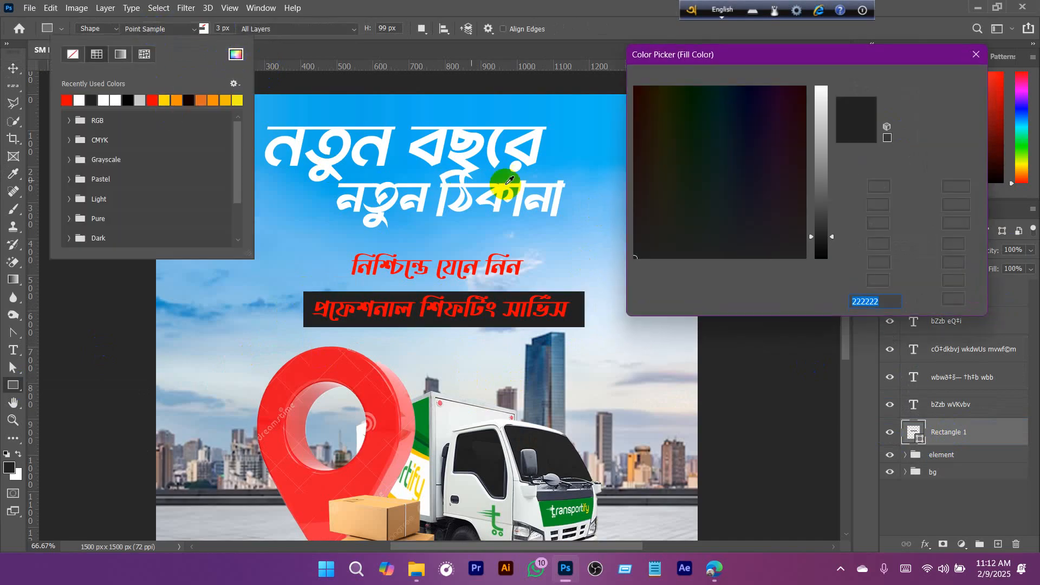
click(932, 102)
click(121, 54)
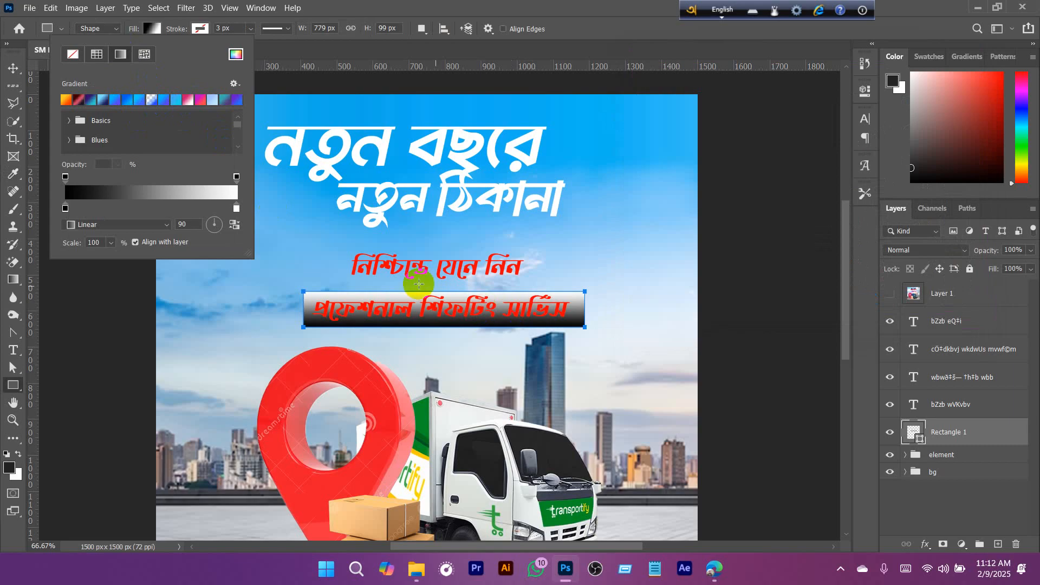
click(201, 100)
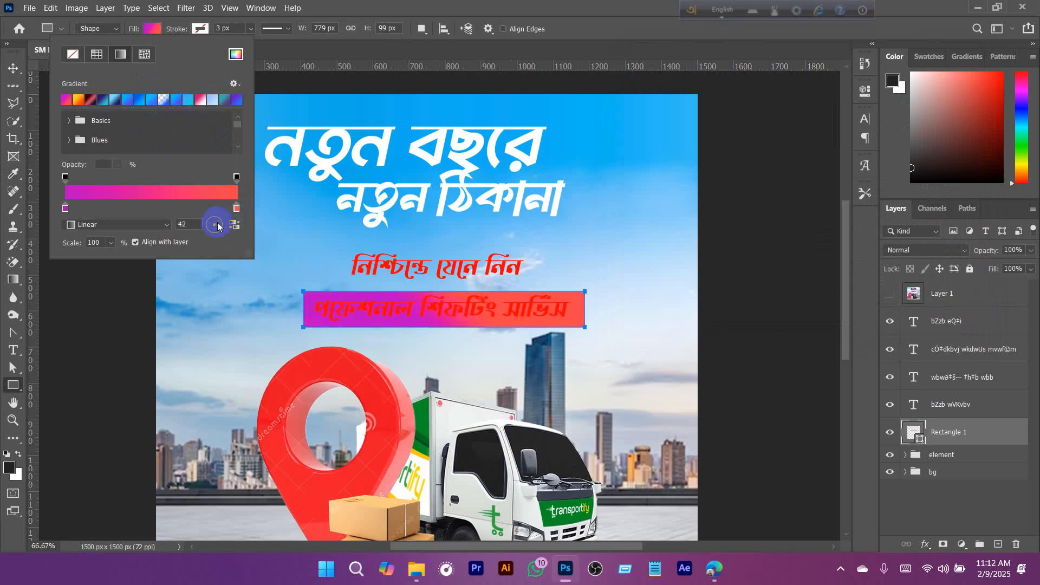
click(621, 34)
- Round all four corners of the gradient rectangle equally
click(866, 91)
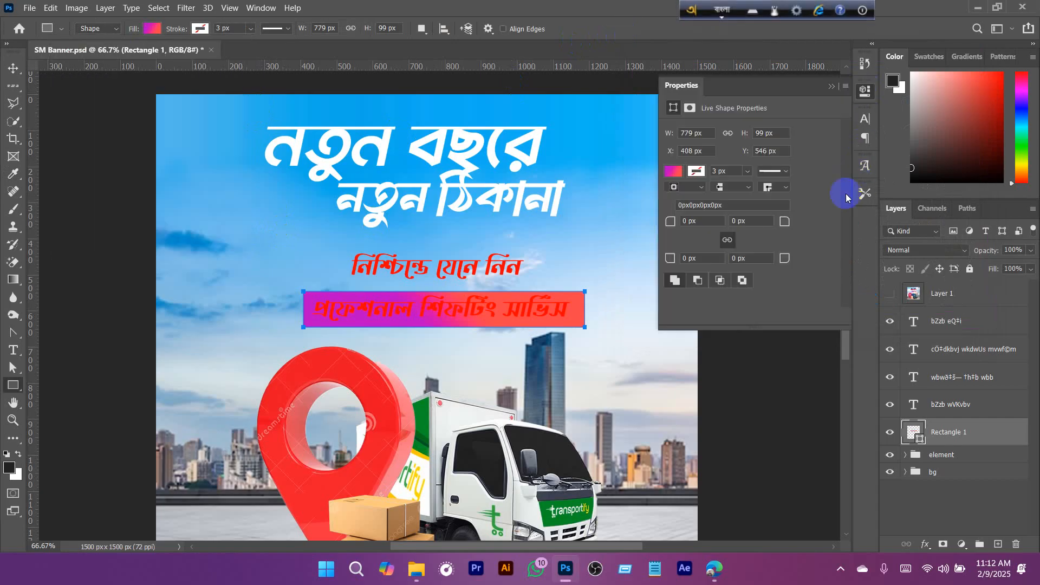
click(674, 224)
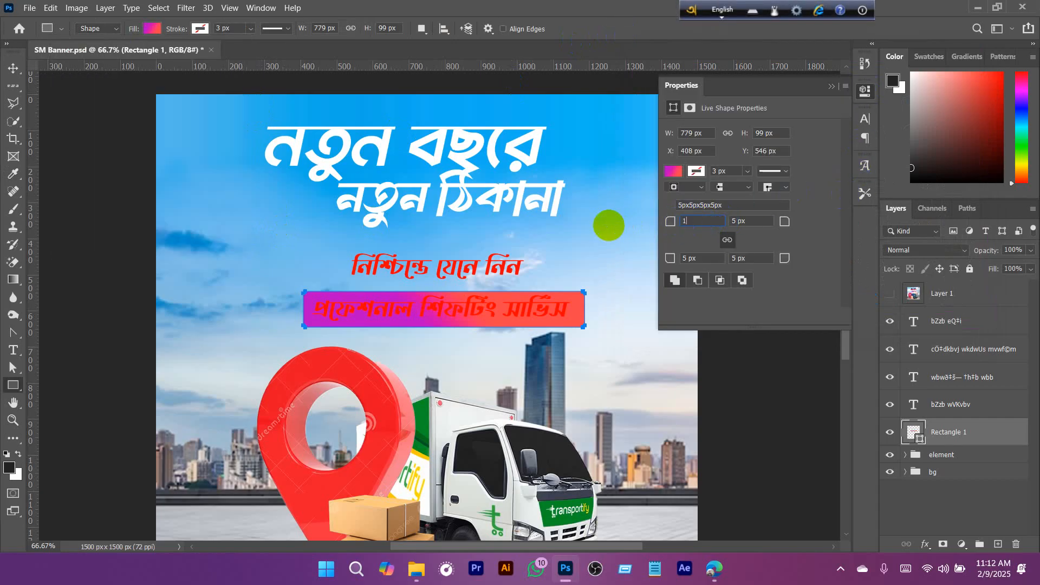
click(831, 86)
- Set the text colour of "প্রফেশনাল শিফটিং সার্ভিস" to white (ffffff)
key(F12)
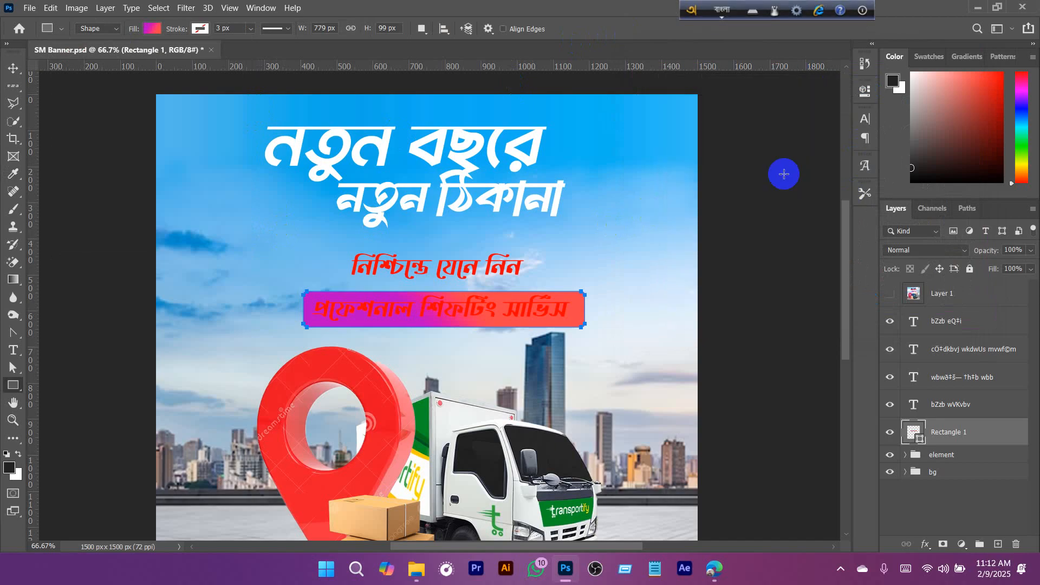
key(v)
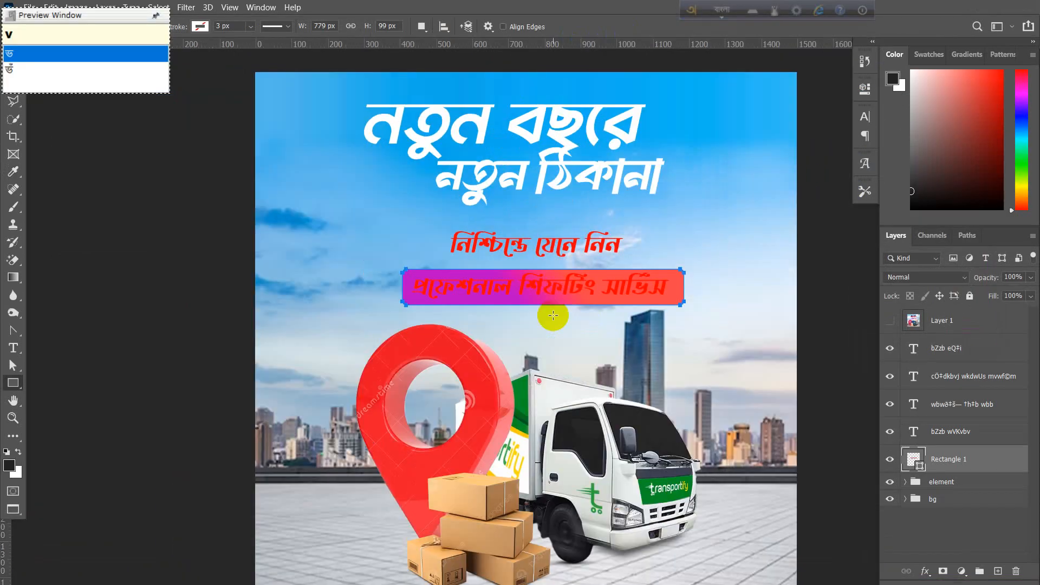
key(F12)
key(f)
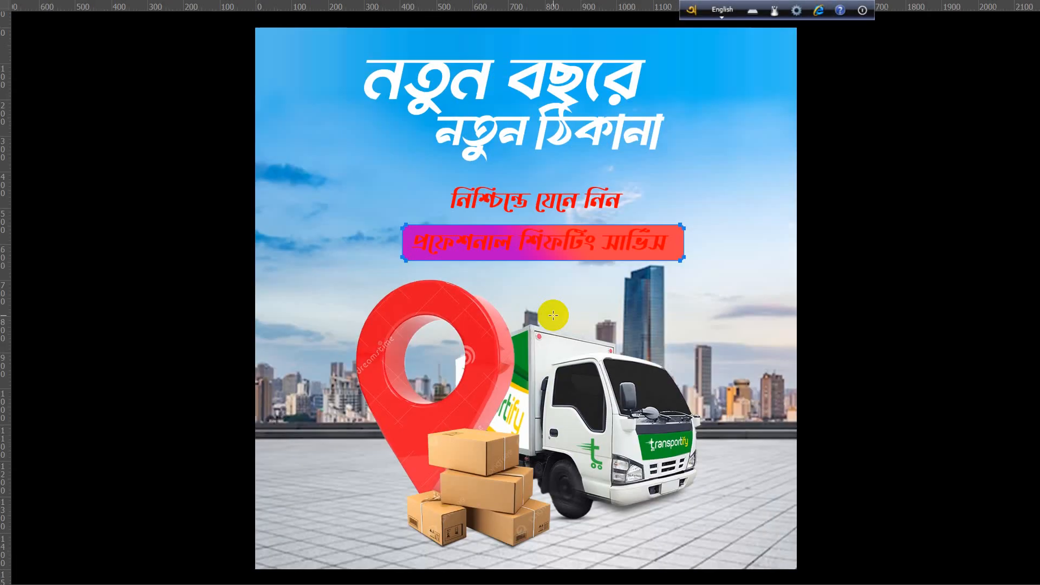
key(f)
click(513, 287)
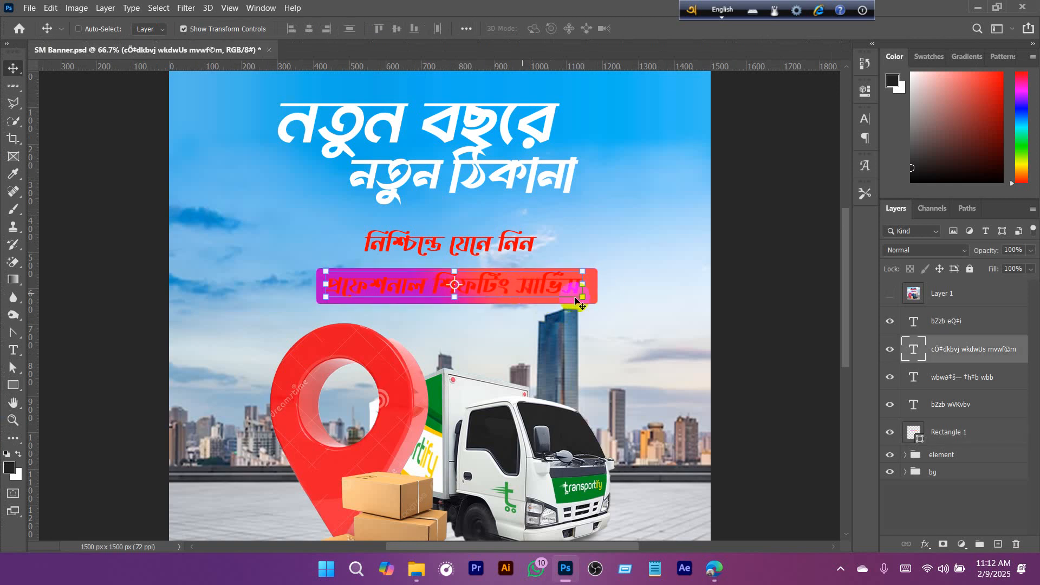
click(865, 119)
click(829, 204)
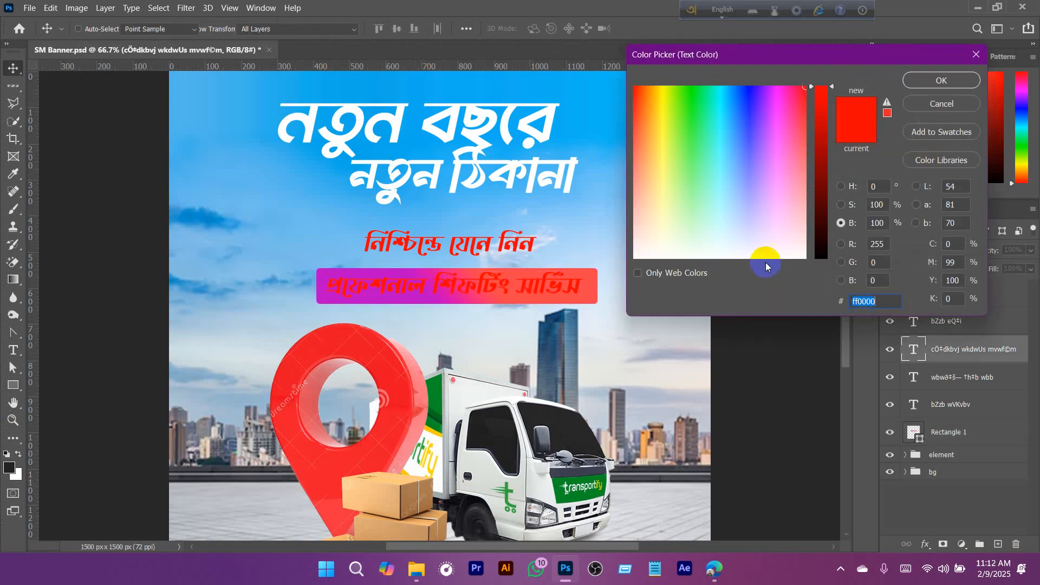
drag(765, 262, 827, 276)
click(943, 73)
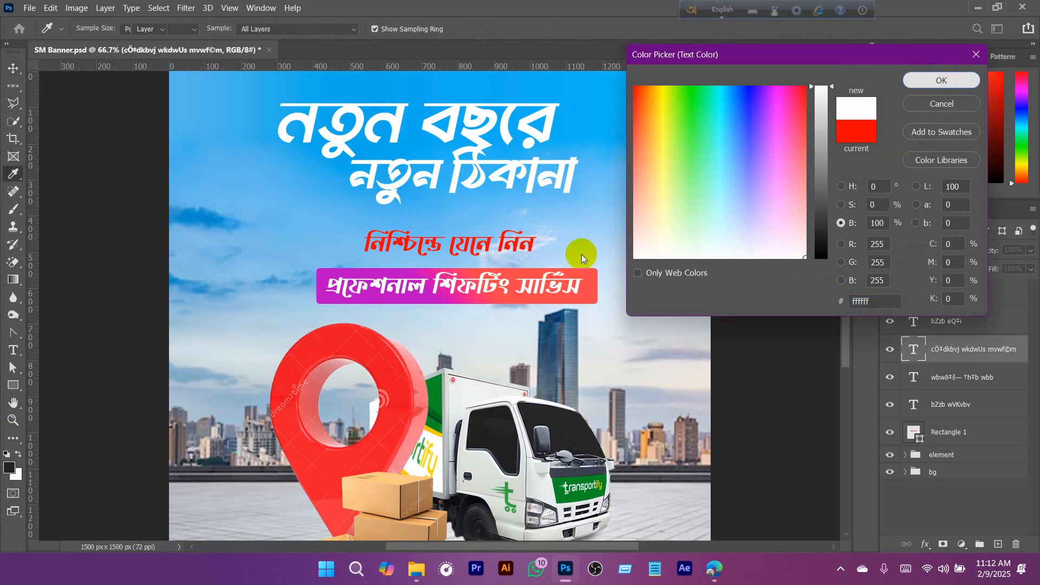
- Move "নিশ্চিন্তে যেনে নিন" straight down about 15 px, closer to the gradient band
scroll(465, 265, up, 1)
ctrl+click(488, 238)
drag(487, 238, 488, 247)
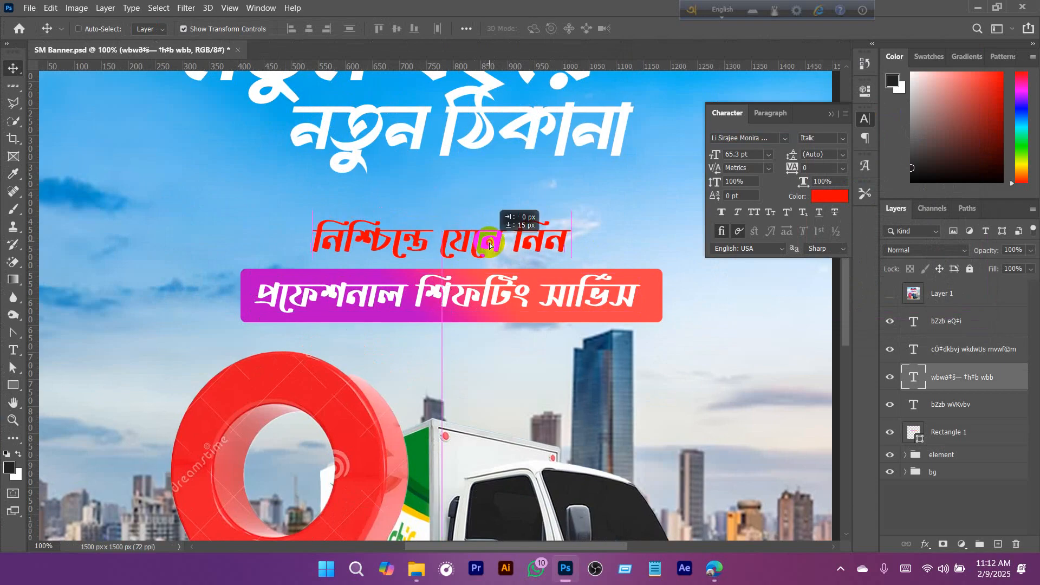
- Change the text colour of "নিশ্চিন্তে যেনে নিন" to the muted dark blue 416d89
click(820, 203)
click(731, 168)
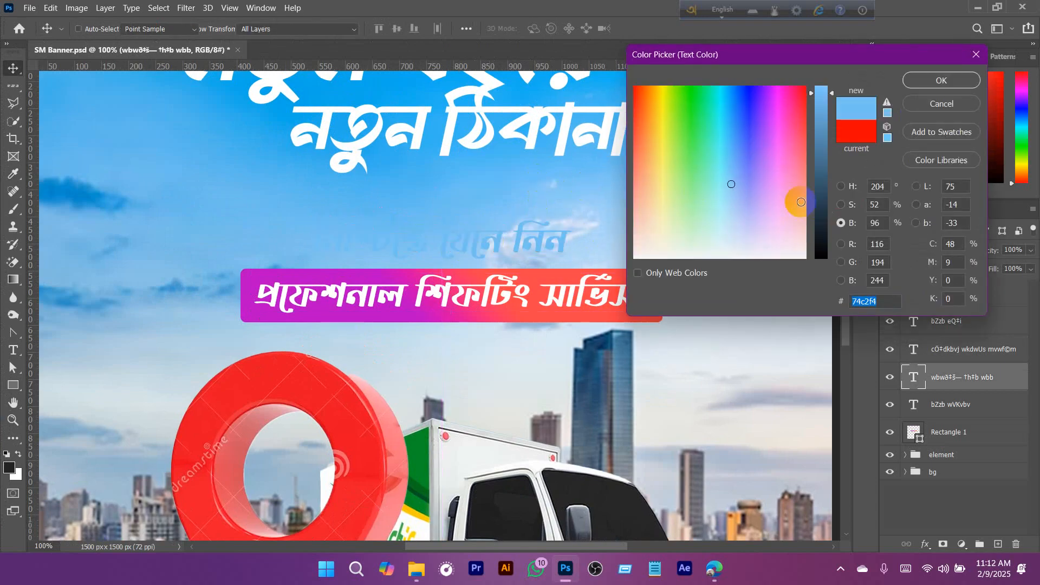
drag(822, 129, 821, 165)
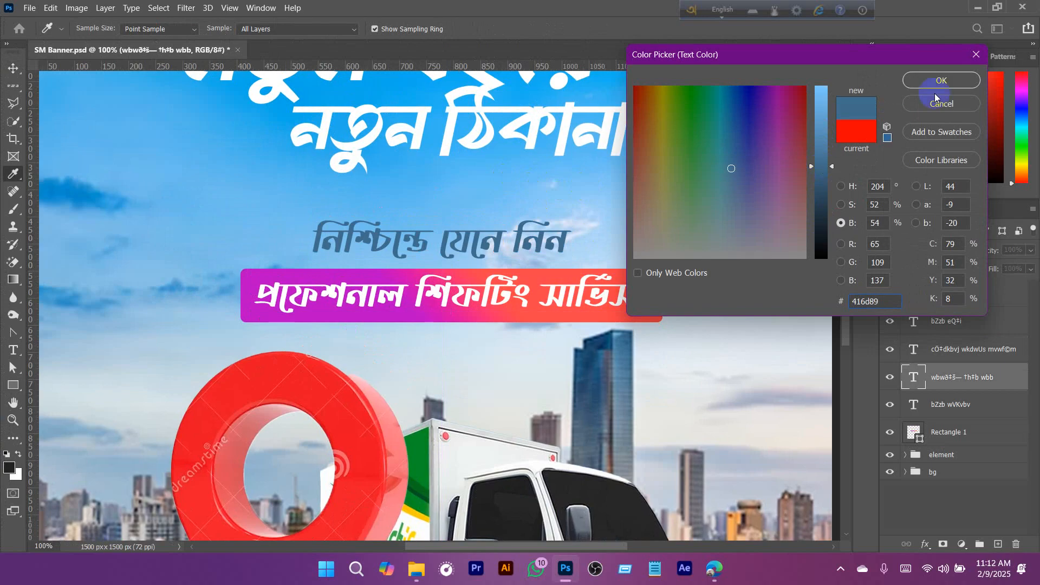
click(941, 80)
alt+click(585, 241)
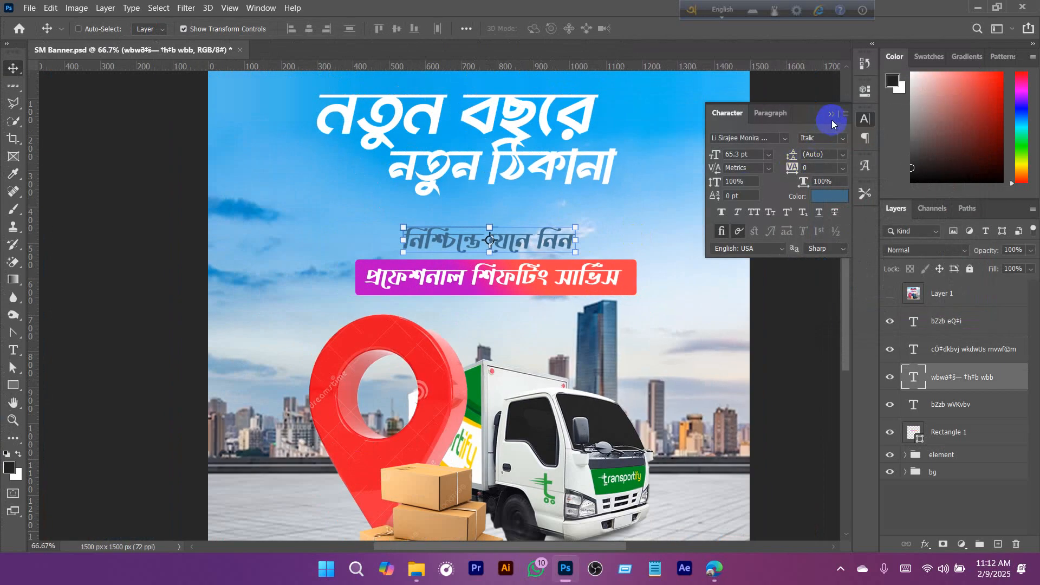
click(832, 116)
alt+click(611, 241)
key(a)
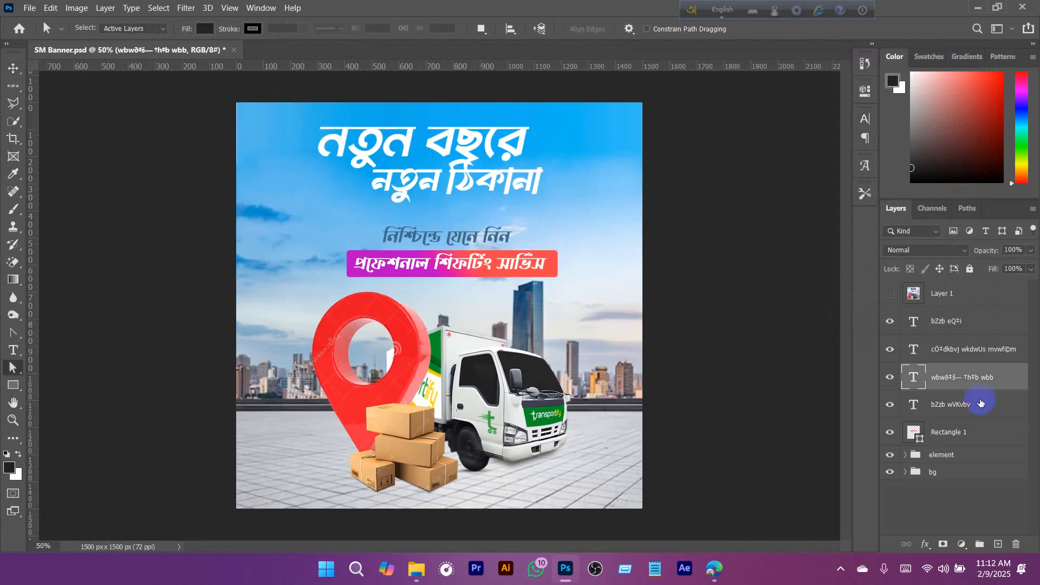
- Darken the text colour of "নিশ্চিন্তে যেনে নিন" to the deep slate blue 2e4c60
scroll(472, 299, up, 1)
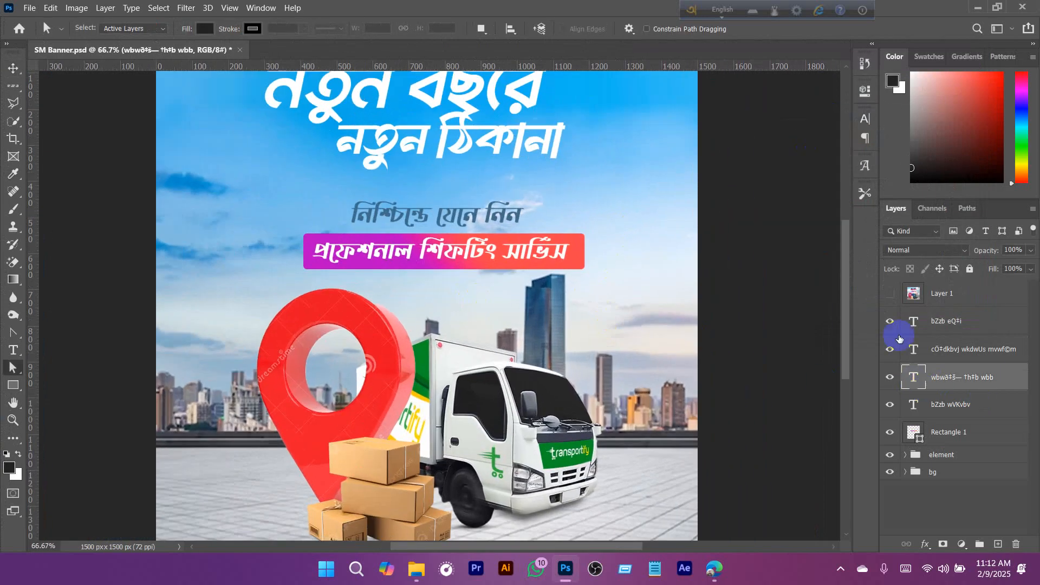
click(866, 137)
click(829, 197)
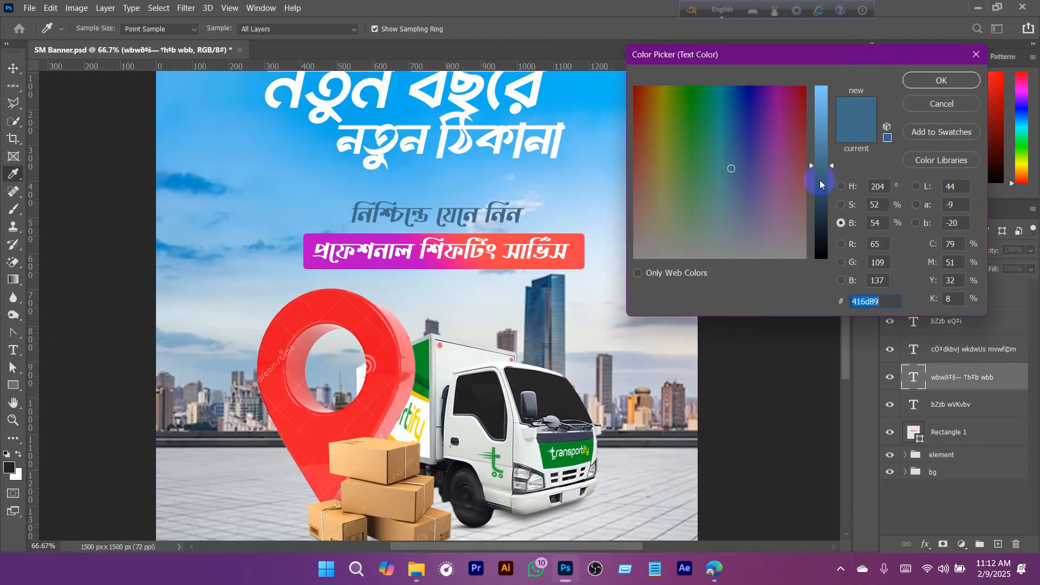
drag(821, 180, 824, 199)
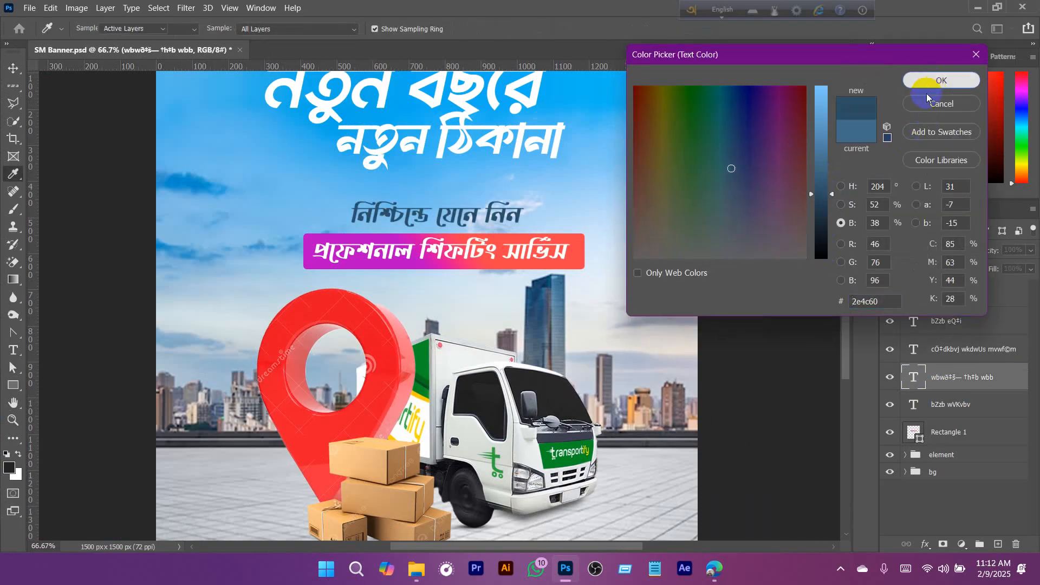
click(921, 80)
- Correct "যেনে" to "জেনে" in the tagline above the gradient band, and return the keyboard to English
click(450, 217)
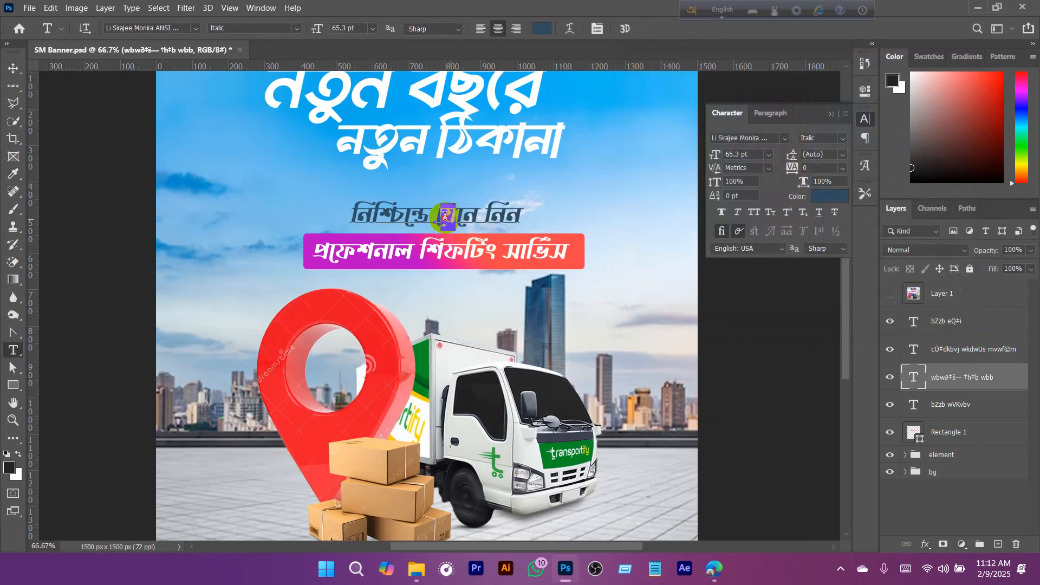
text(j)
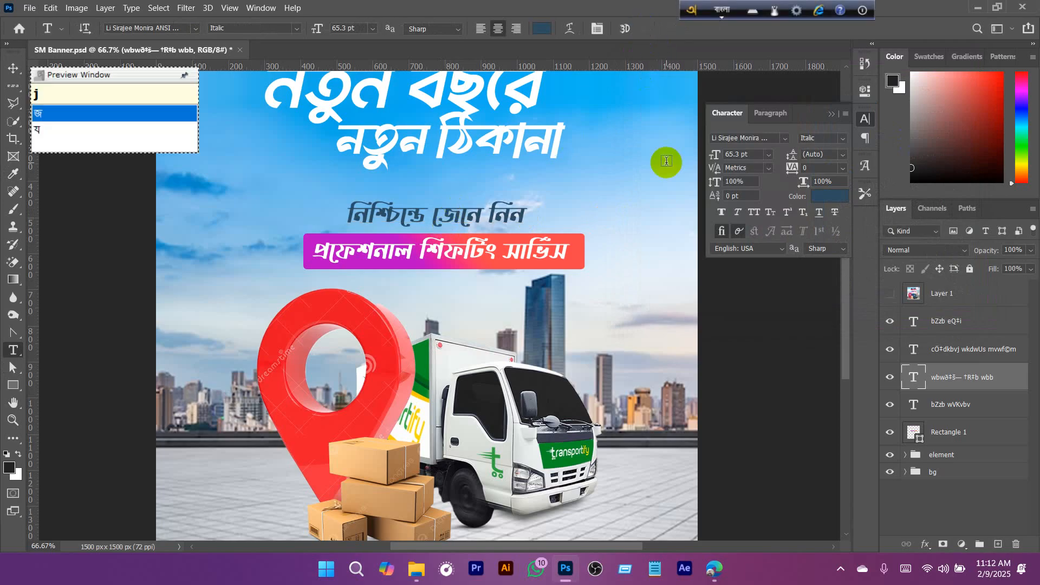
key(super)
text(v)
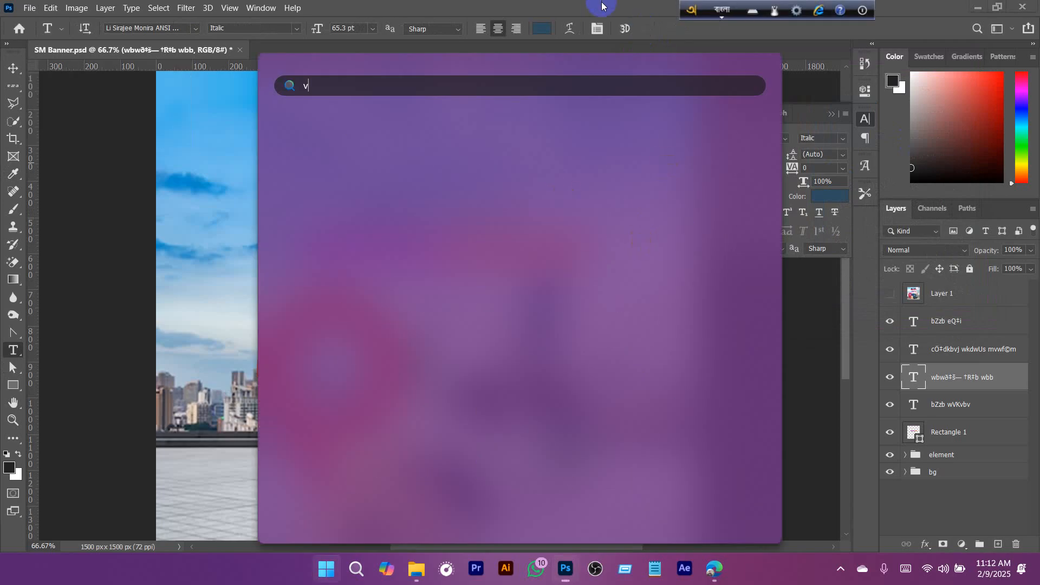
click(603, 6)
key(ctrl+minus)
key(v)
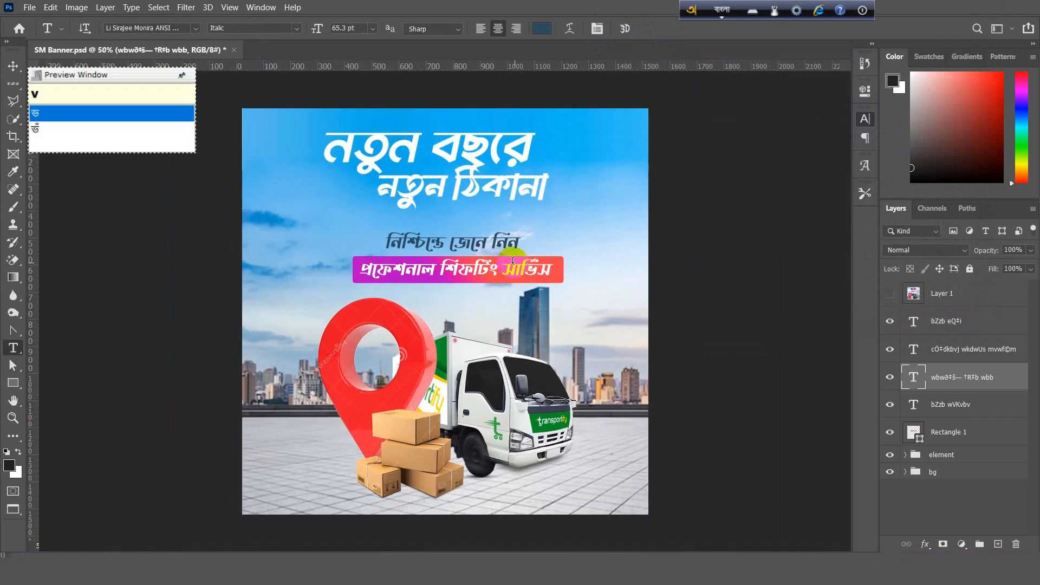
key(F12)
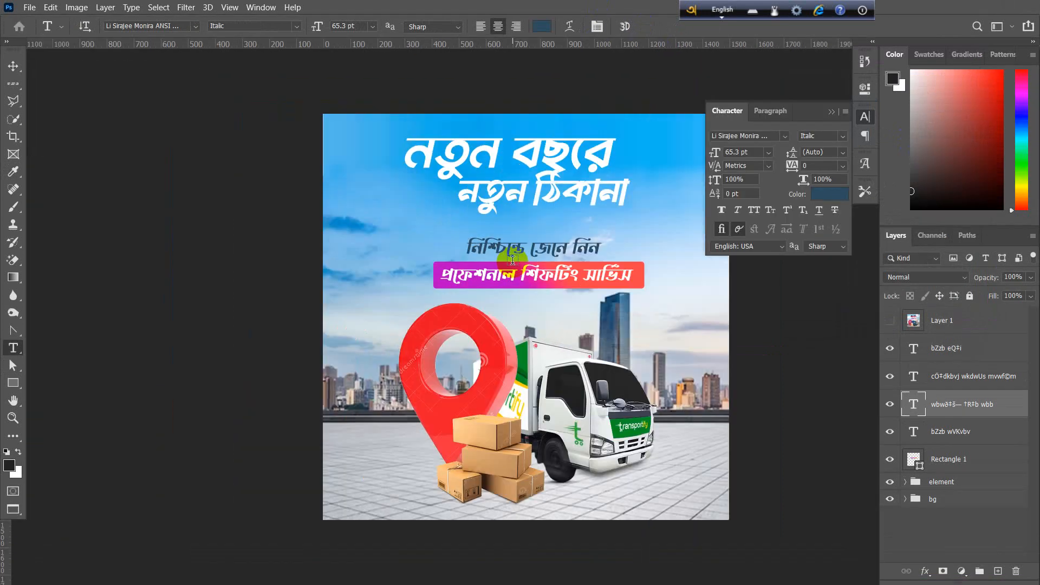
key(v)
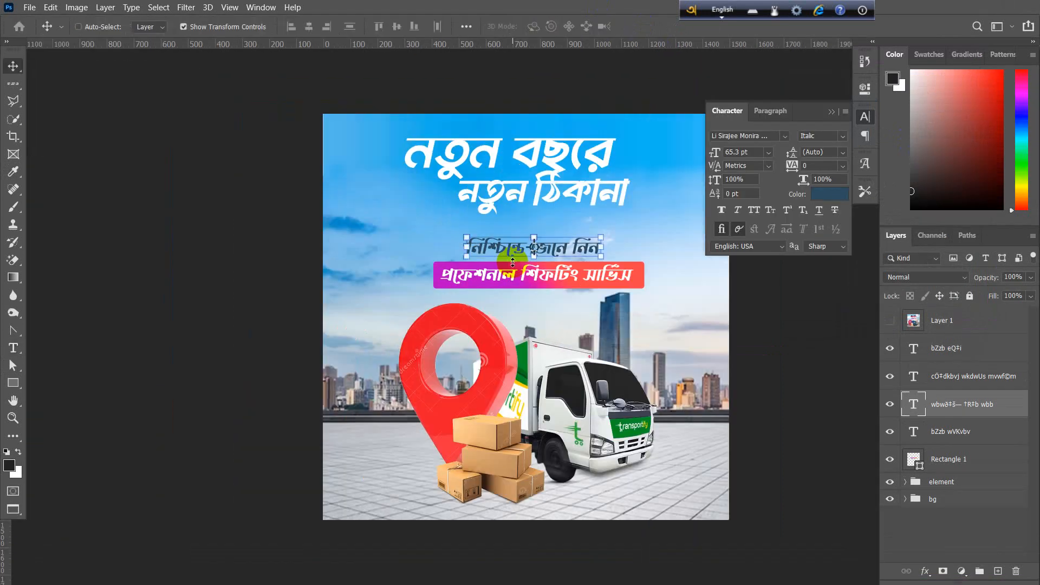
key(f)
key(f)
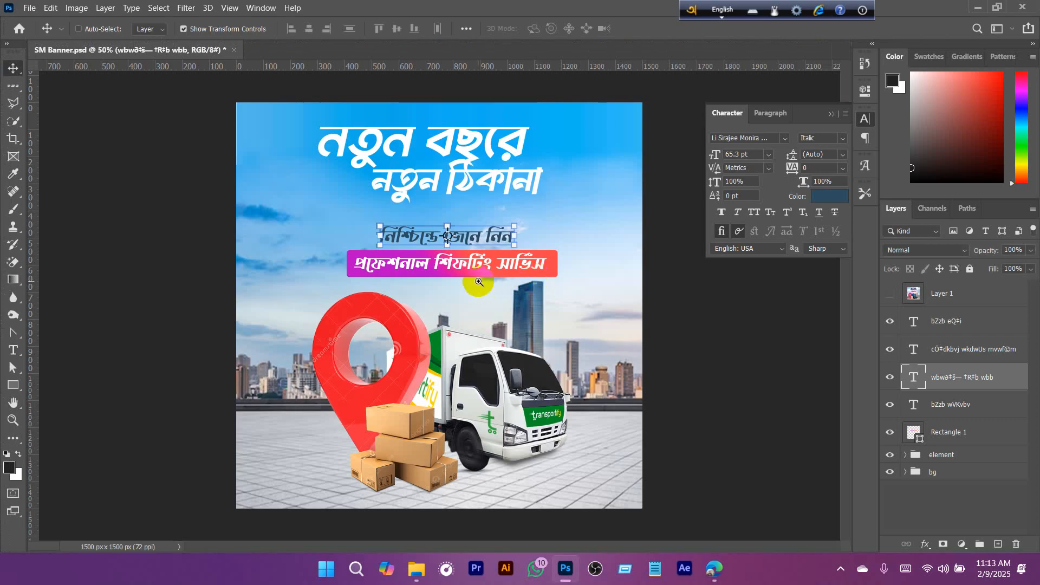
- Examine the Avro Keyboard settings for global output and fixed layouts, leaving them unchanged
ctrl+click(479, 282)
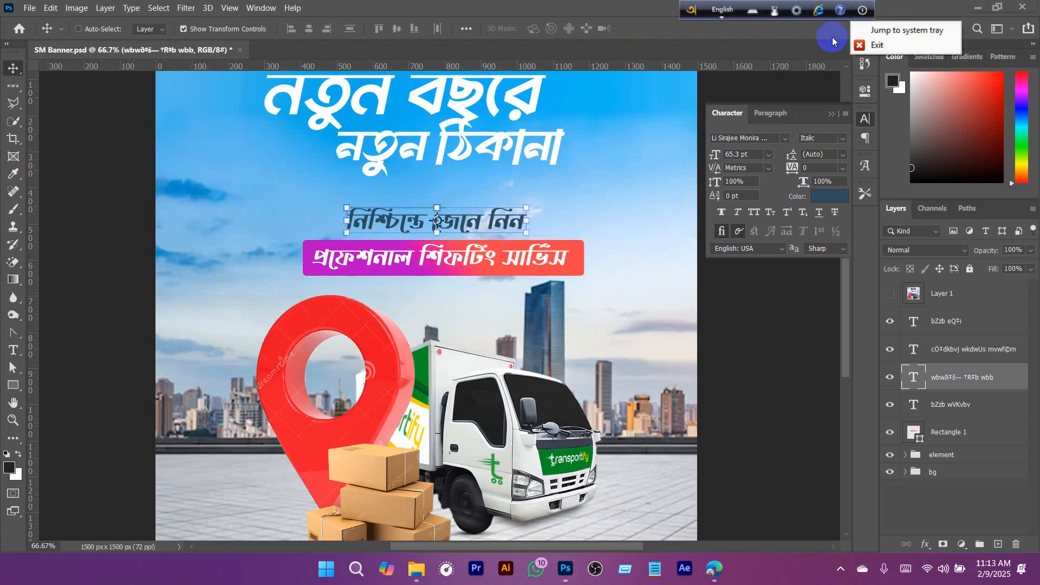
click(797, 10)
click(826, 195)
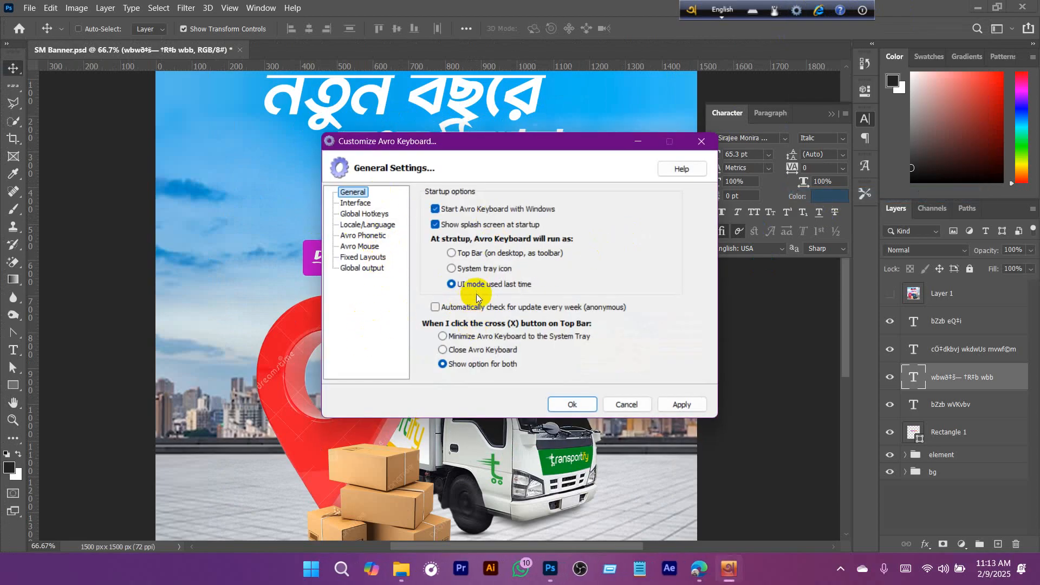
click(376, 267)
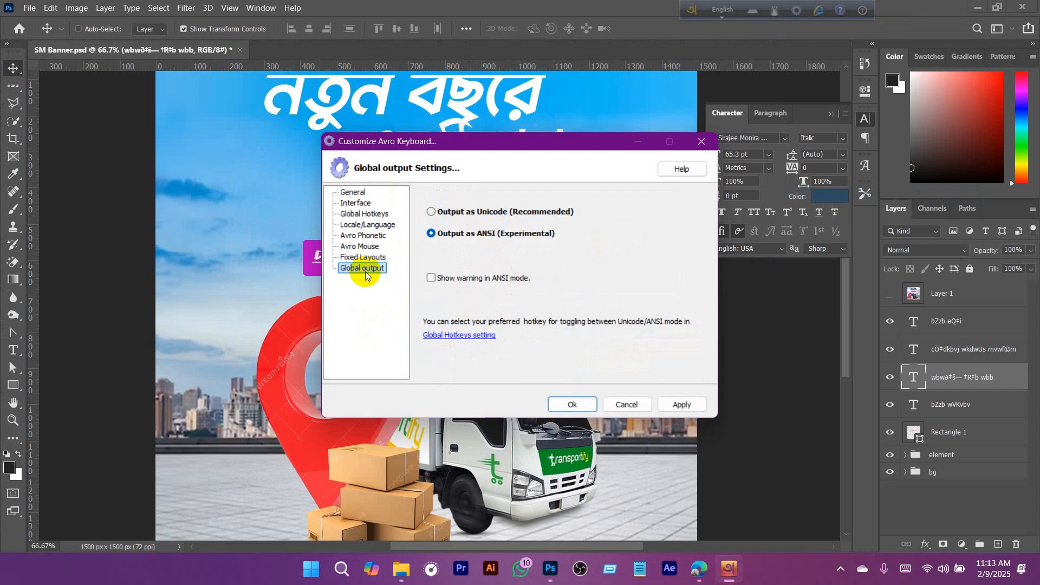
click(367, 258)
click(623, 404)
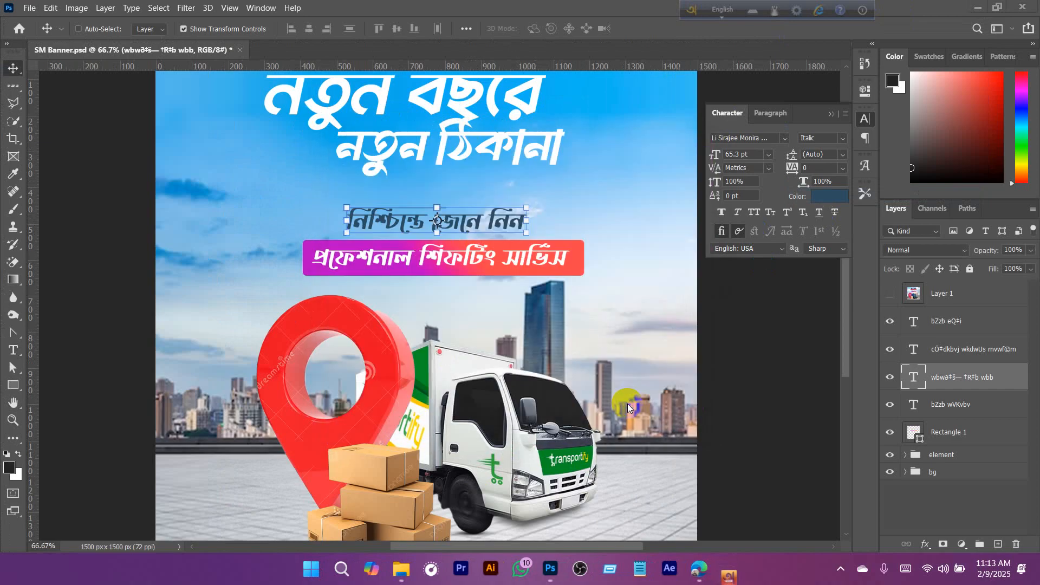
- Compare the banner with the reference ad by showing Layer 1 briefly and hiding it again
scroll(480, 224, down, 1)
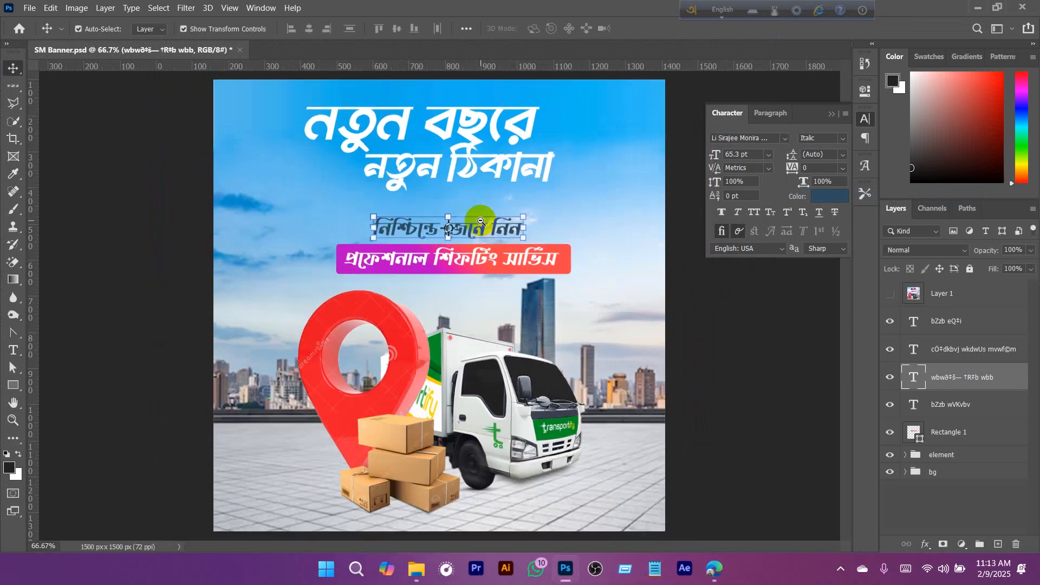
key(a)
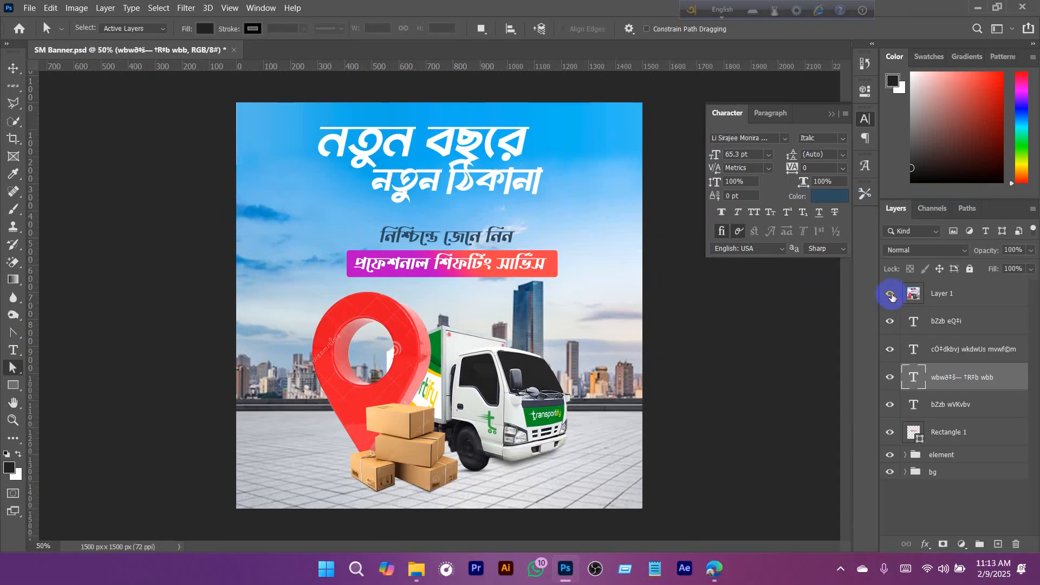
click(890, 294)
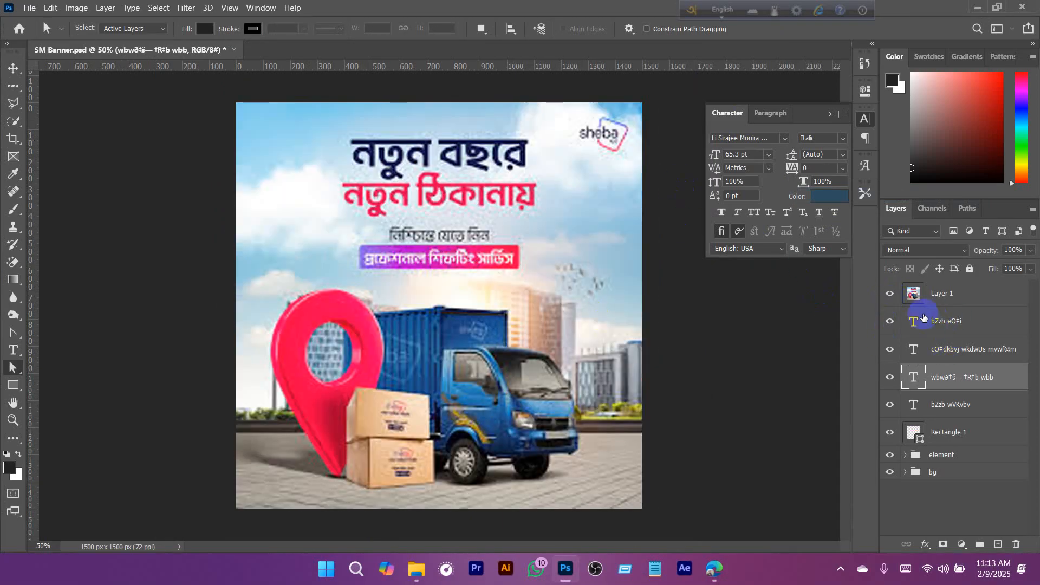
click(357, 448)
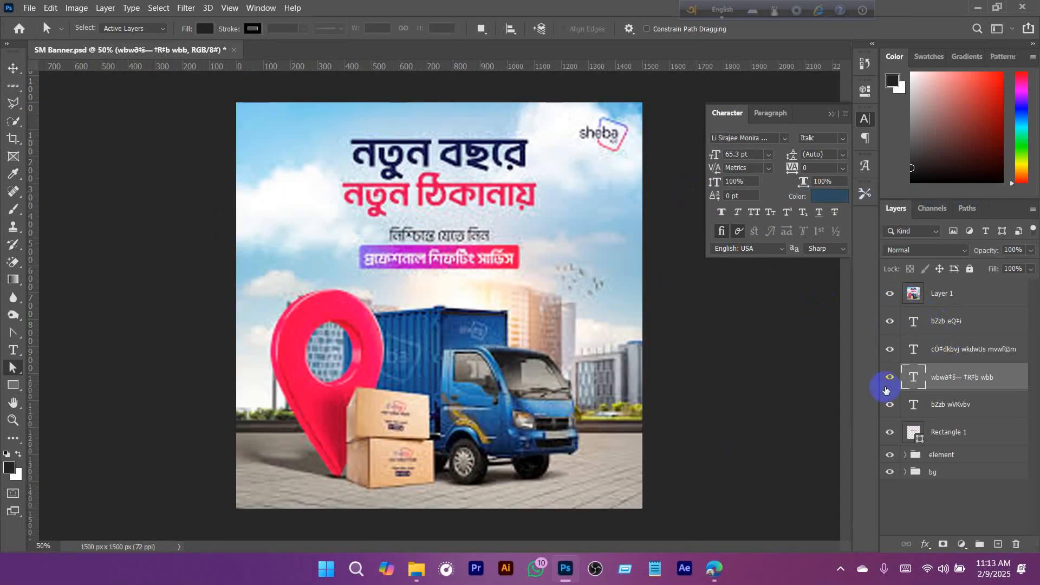
click(890, 293)
- Select Layer 4, the location pin lying beneath its copy in the element group, with no pixel selection active
key(v)
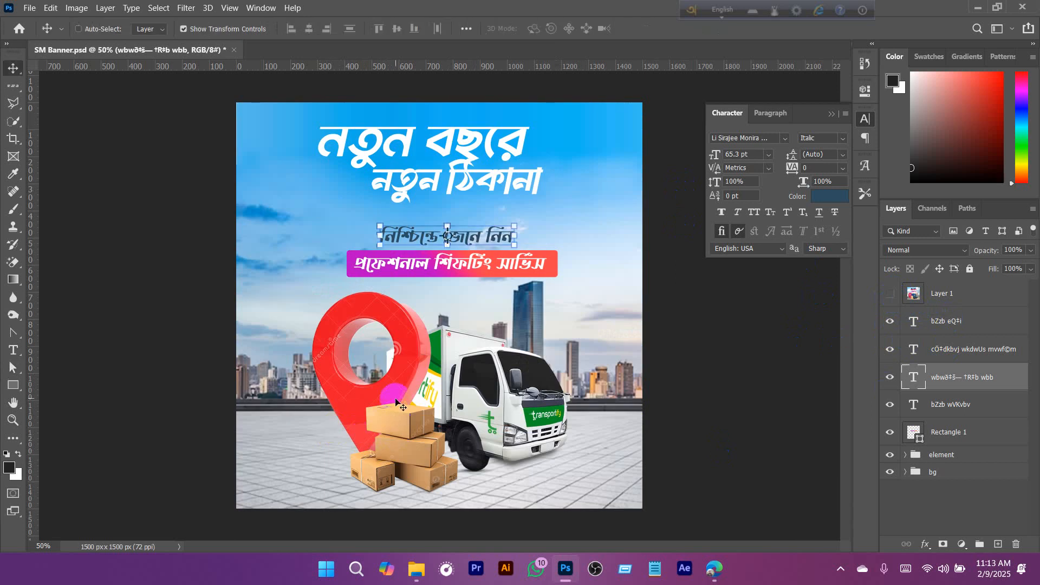
click(404, 356)
scroll(402, 356, up, 3)
drag(414, 407, 499, 249)
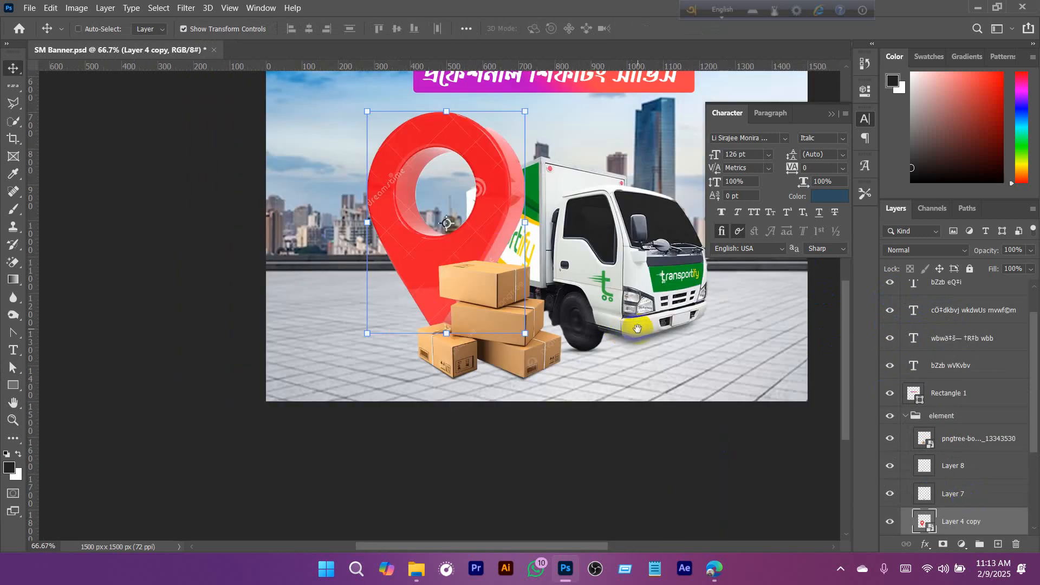
drag(637, 328, 515, 270)
key(ctrl+minus)
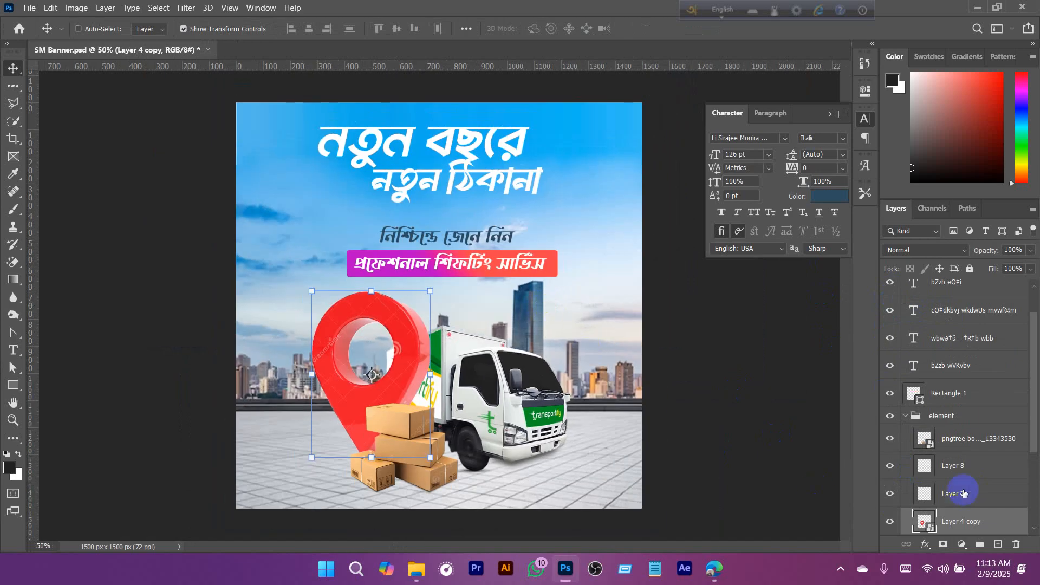
scroll(964, 493, down, 5)
click(952, 427)
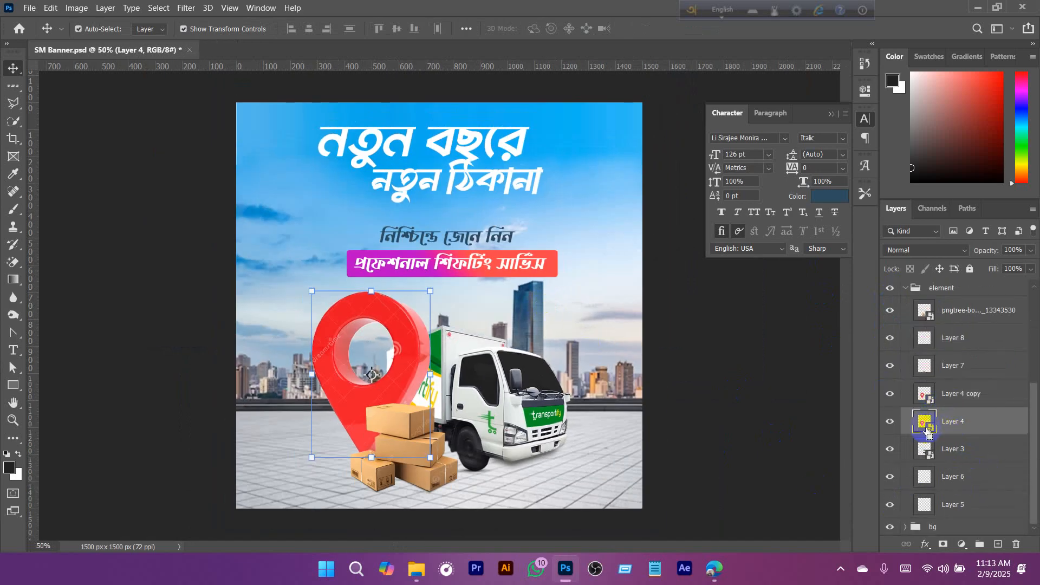
ctrl+click(925, 426)
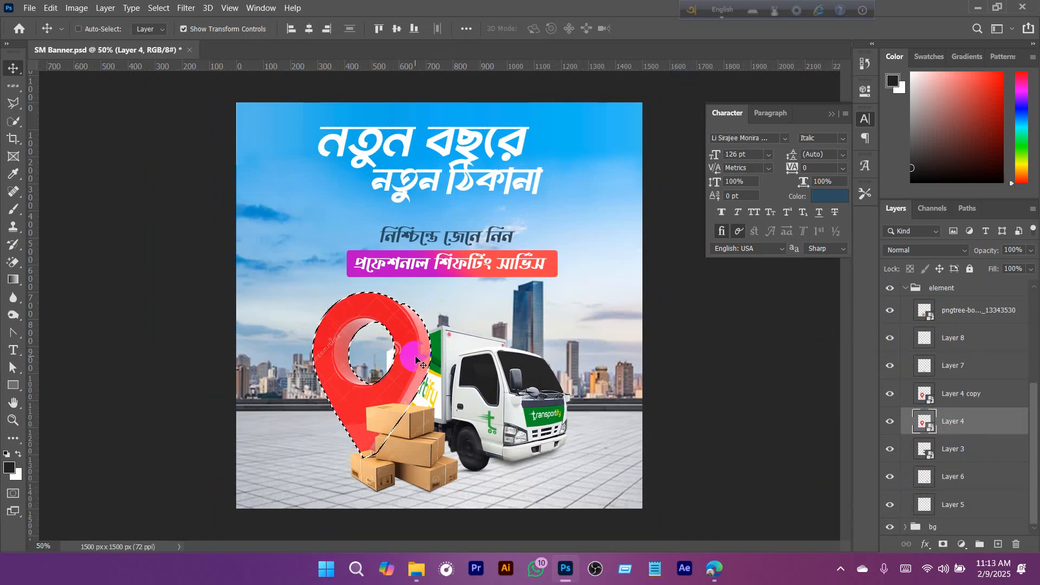
key(ctrl+d)
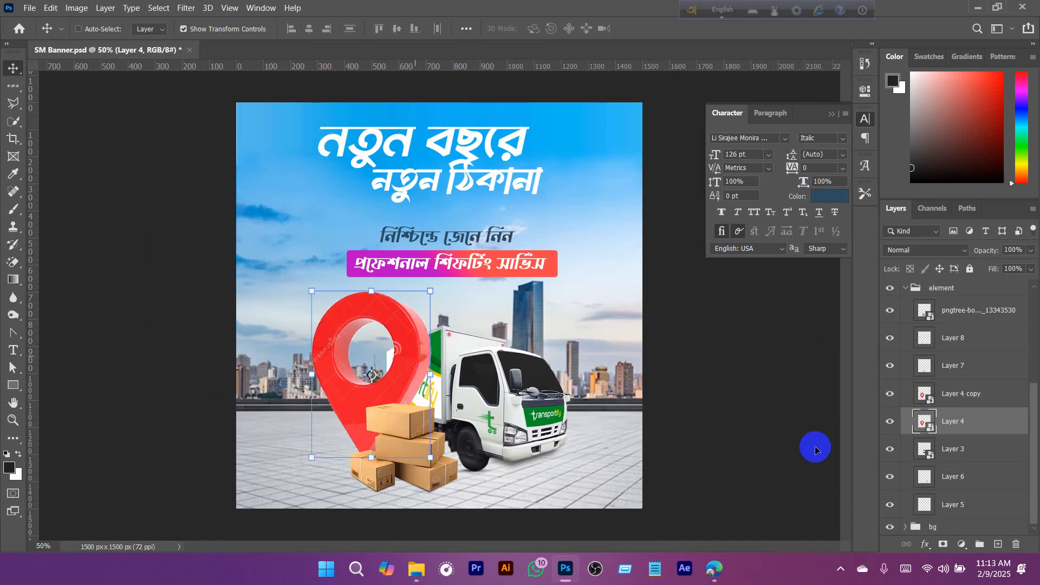
- Add a black (000000) Color Overlay at 100% opacity in Normal mode to the pin on Layer 4
right_click(977, 428)
right_click(998, 424)
right_click(998, 424)
click(903, 9)
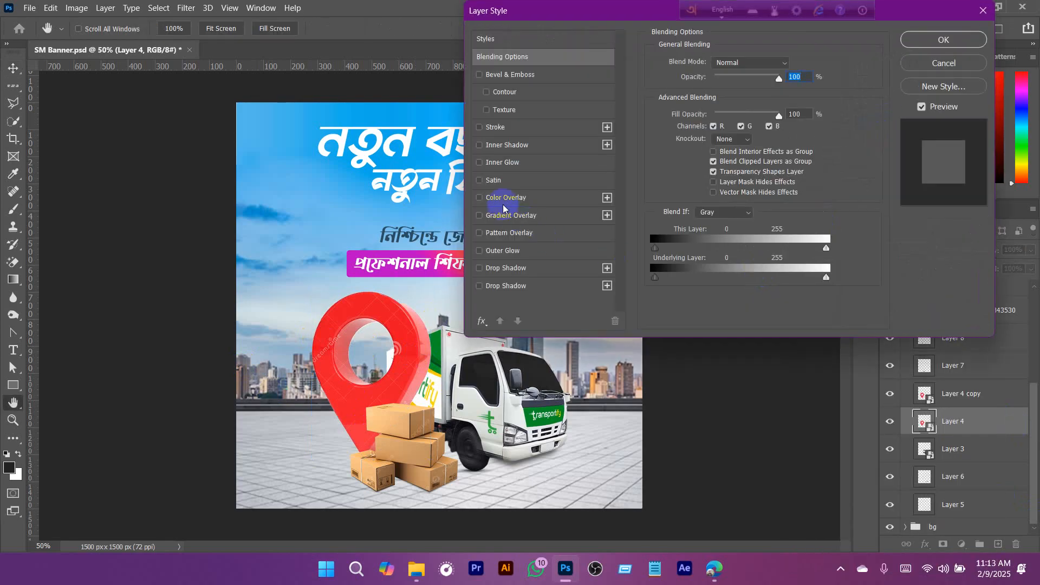
click(480, 197)
click(533, 198)
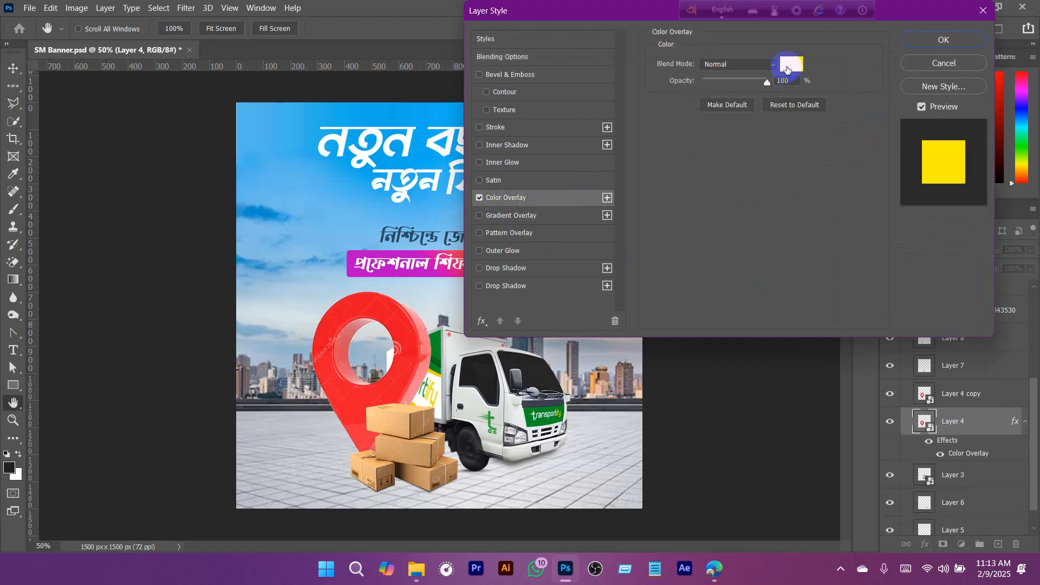
click(788, 69)
drag(822, 238, 823, 262)
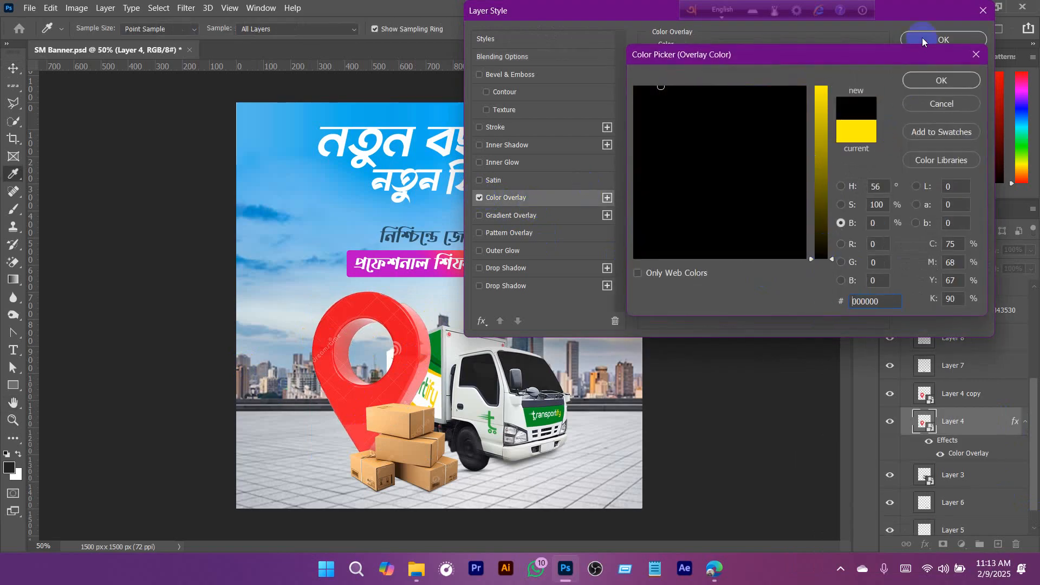
click(941, 80)
click(944, 39)
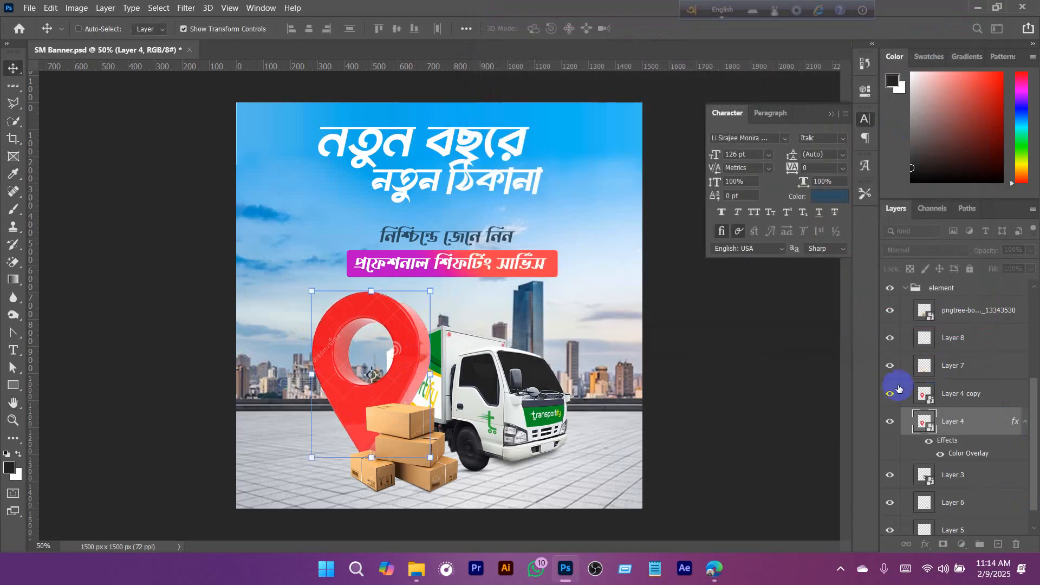
- Check the overlaid pin by toggling the copy above it, and convert Layer 4 to a smart object
click(895, 397)
click(893, 398)
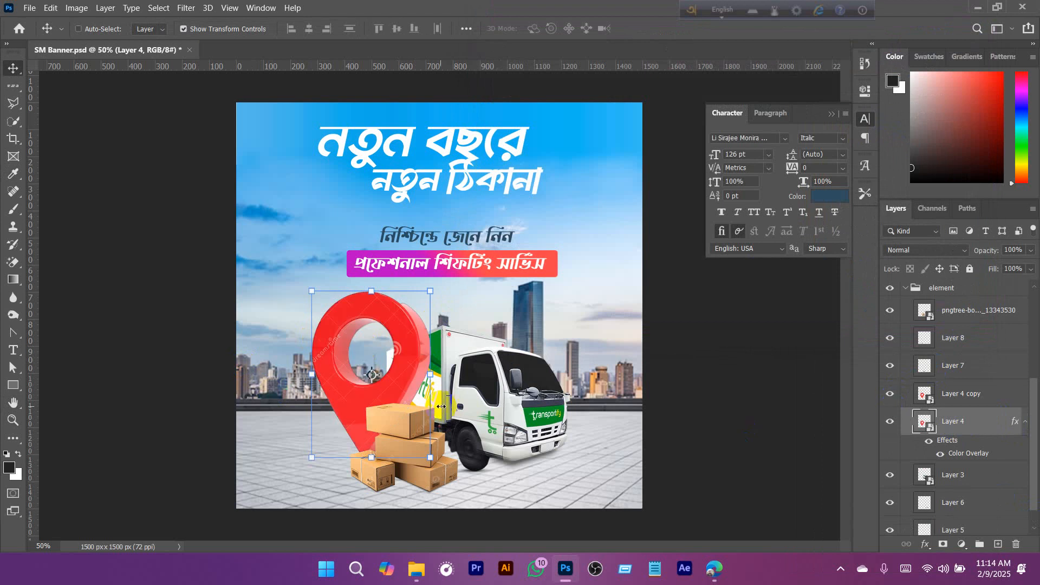
right_click(970, 421)
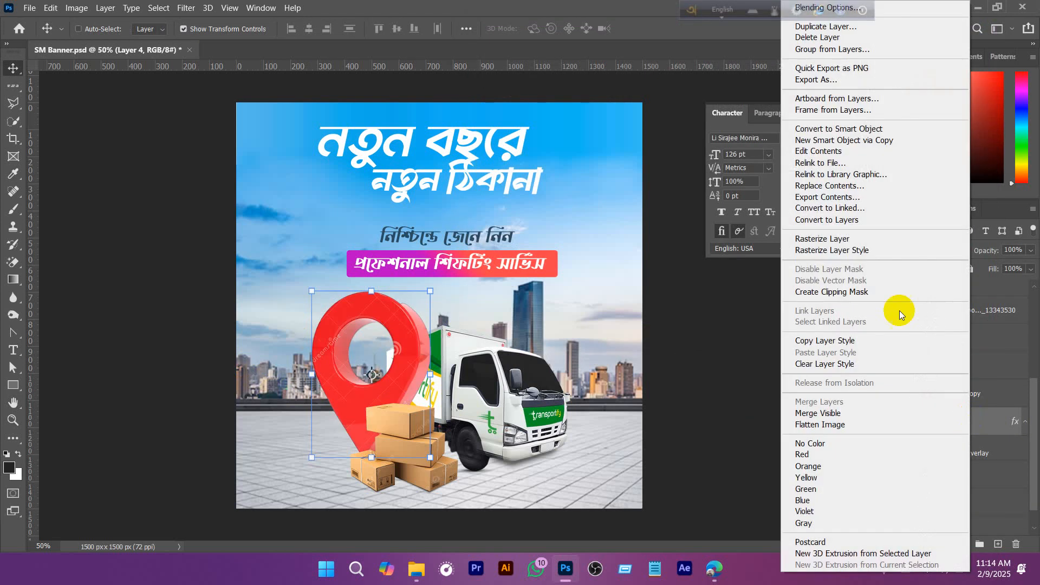
click(864, 130)
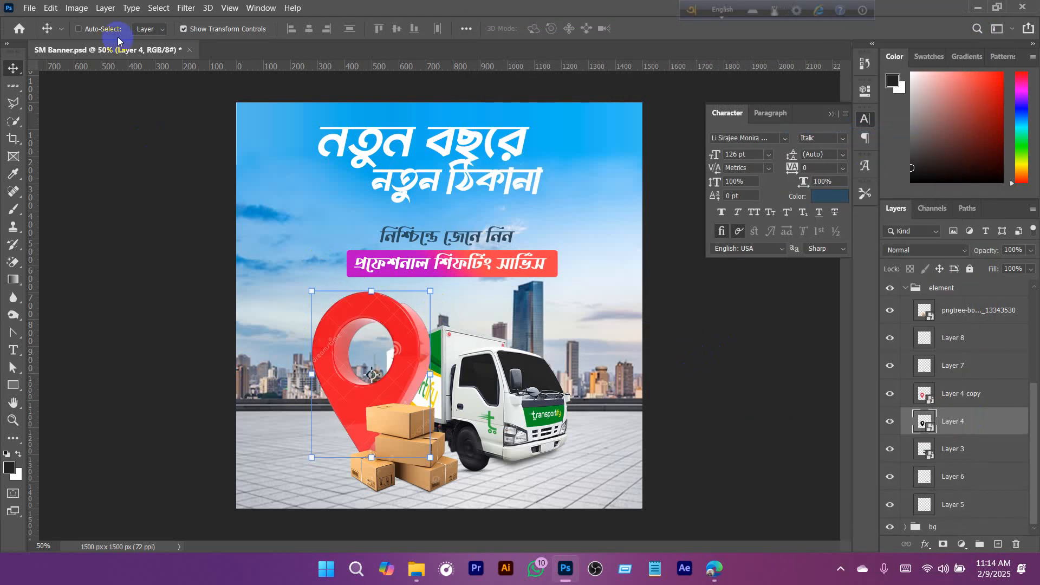
- Start a Free Transform on the black pin on Layer 4
click(50, 8)
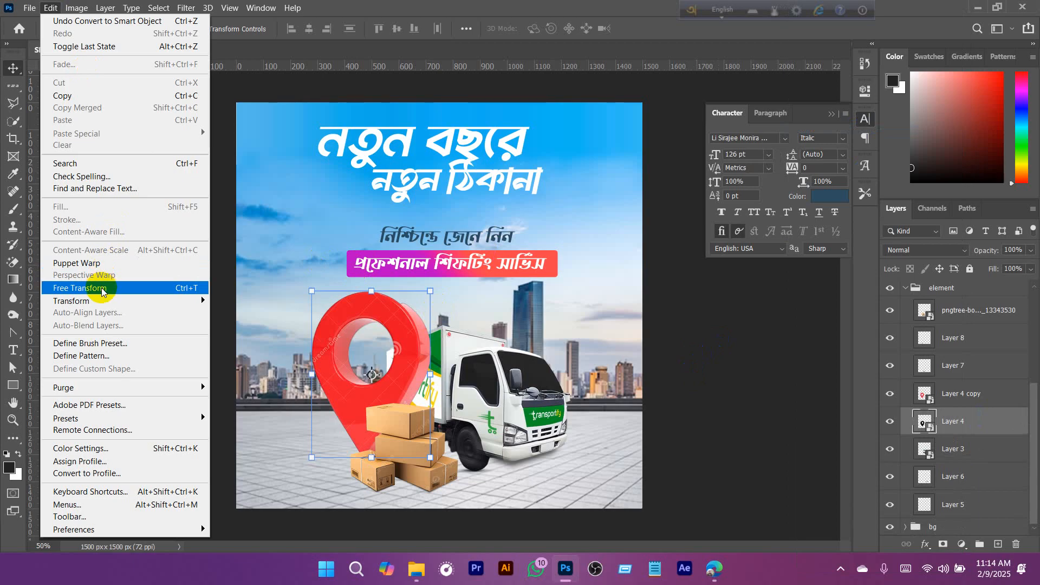
click(102, 292)
ctrl+click(409, 374)
drag(409, 374, 472, 202)
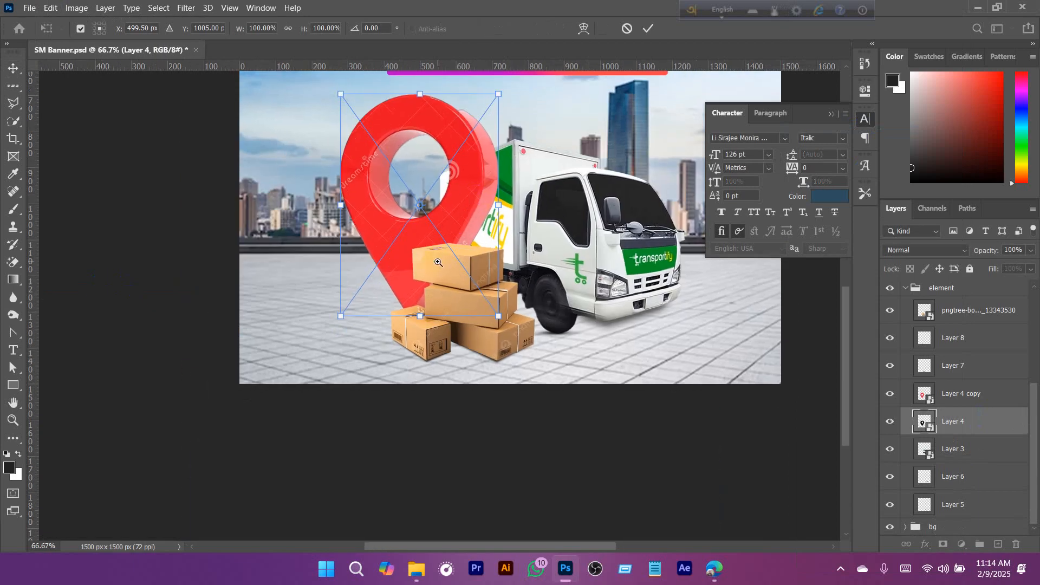
ctrl+click(434, 223)
drag(411, 181, 394, 336)
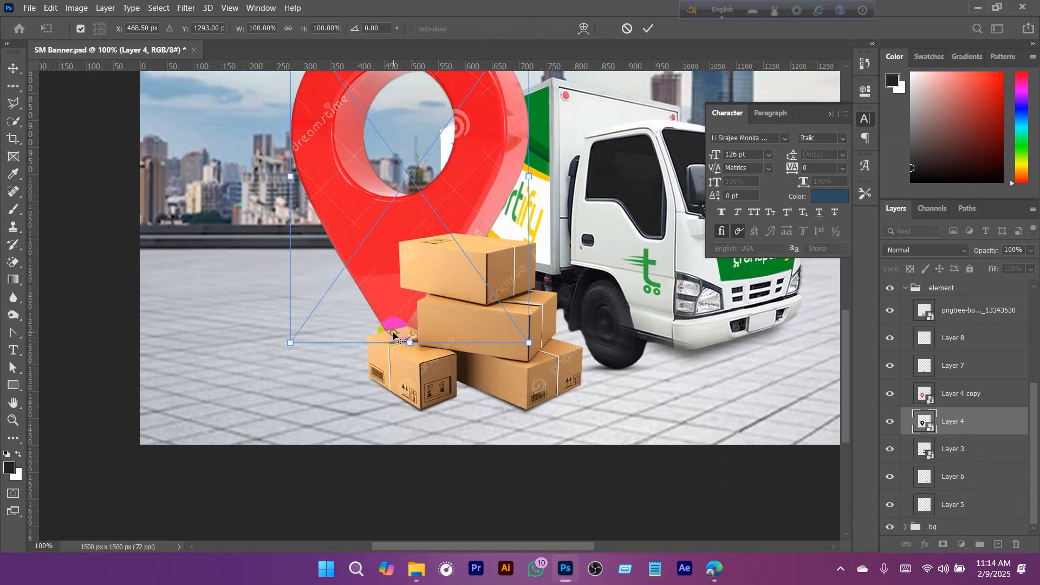
ctrl+alt+click(394, 336)
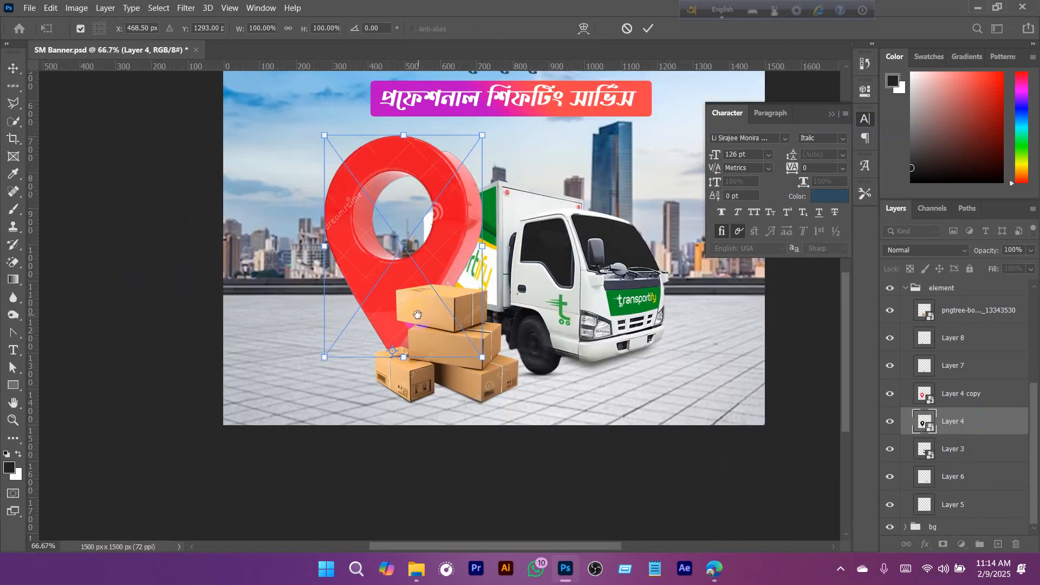
drag(401, 356, 404, 246)
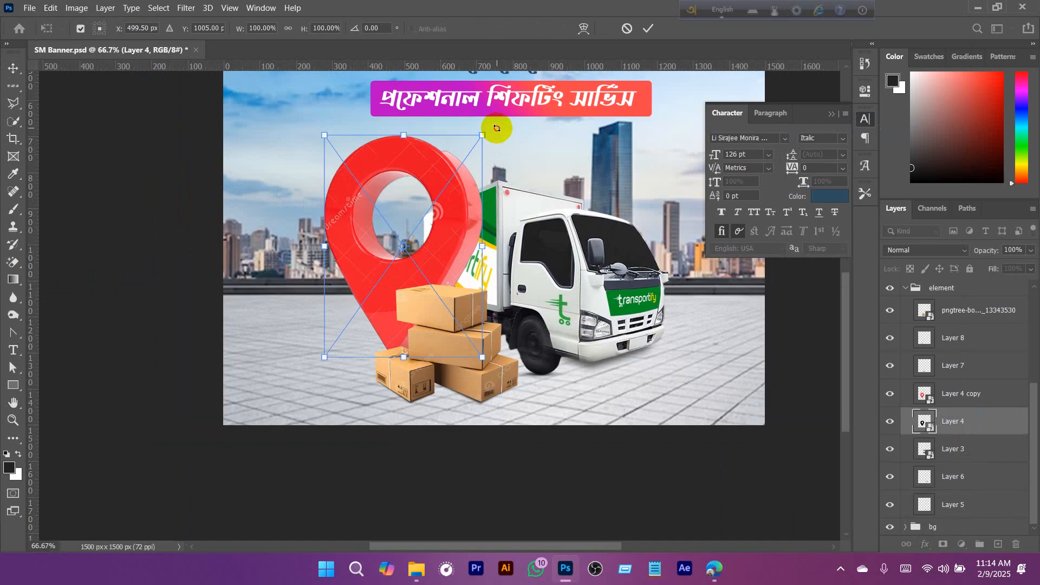
drag(495, 128, 420, 131)
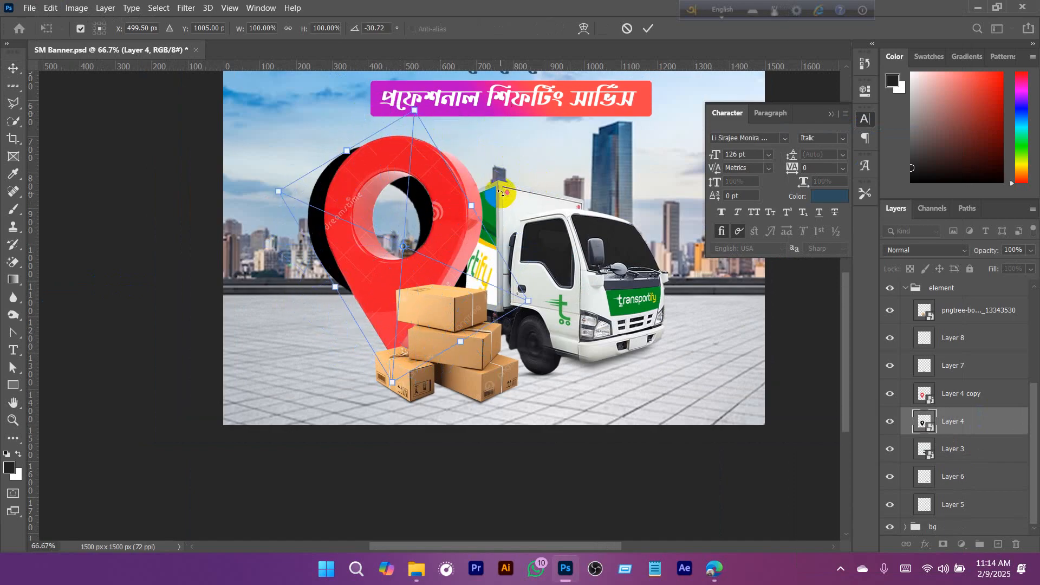
key(ctrl+z)
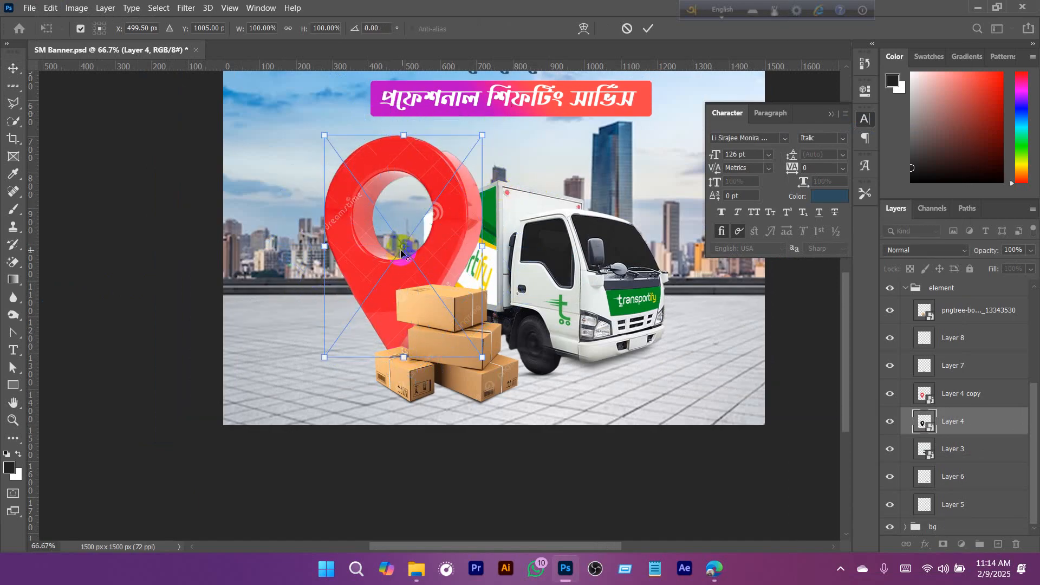
- Rotate the black pin about 45° counterclockwise around its bottom-centre reference point, and distort it into a flattened shadow reaching left along the ground
drag(403, 251, 403, 357)
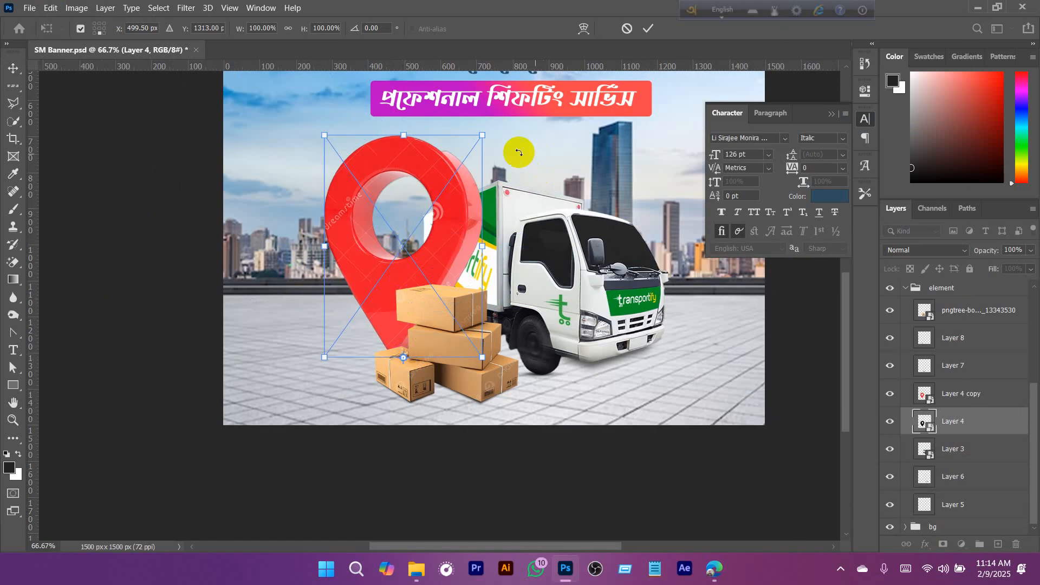
drag(472, 122, 322, 154)
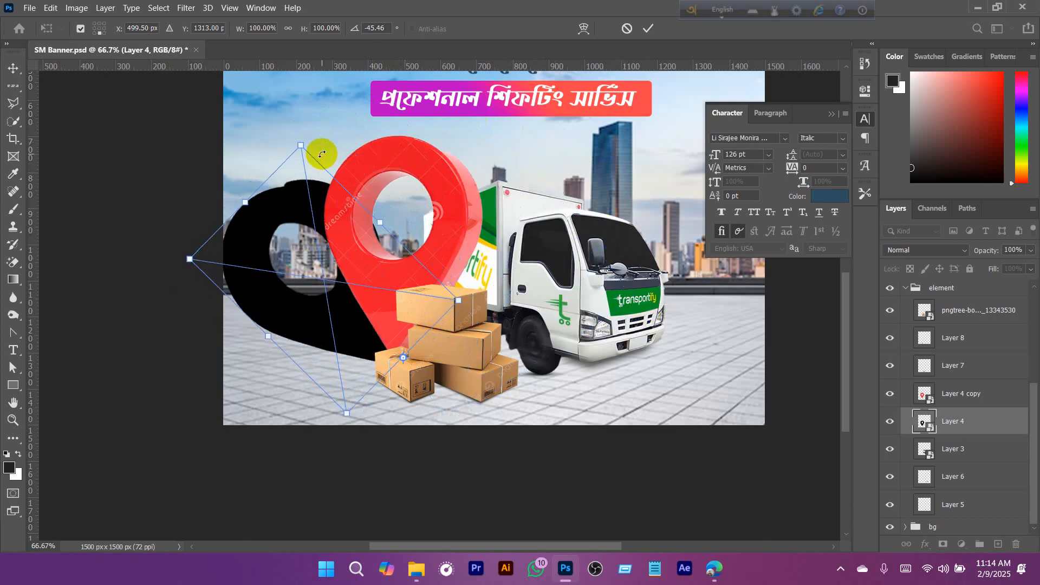
right_click(288, 207)
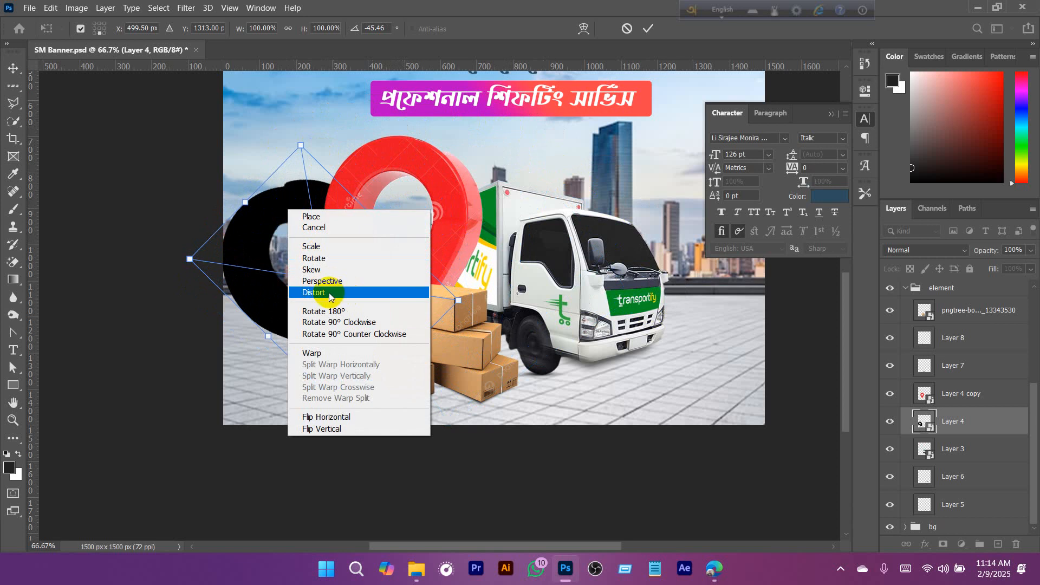
click(329, 294)
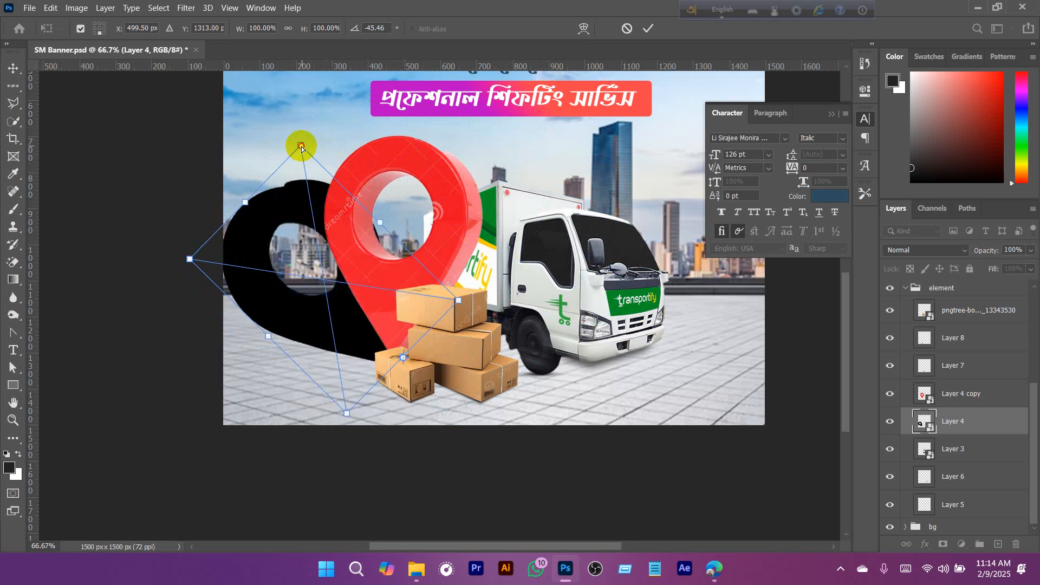
drag(301, 147, 289, 212)
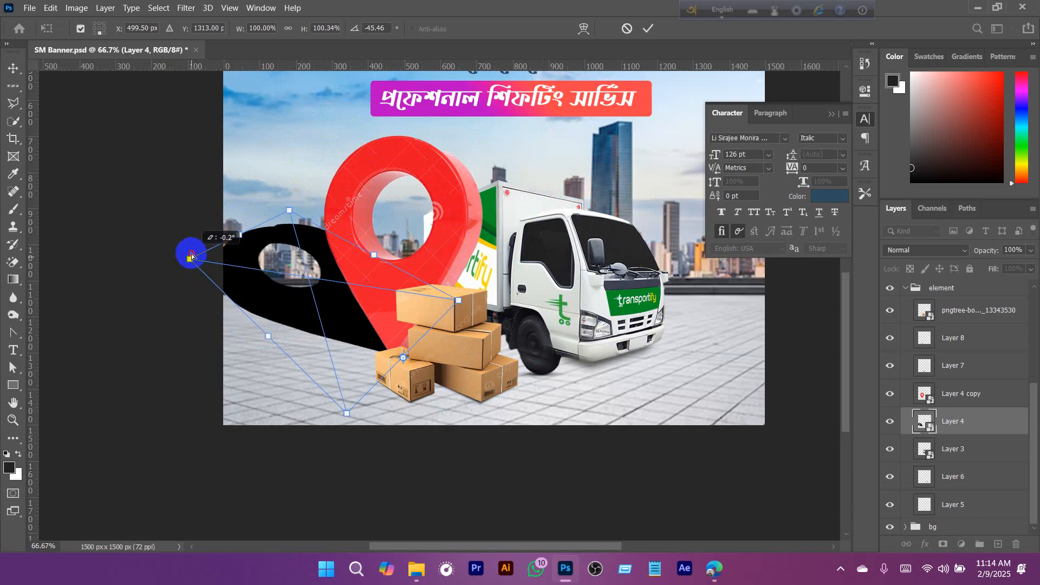
drag(191, 256, 189, 246)
drag(291, 210, 286, 224)
drag(322, 302, 335, 312)
click(648, 29)
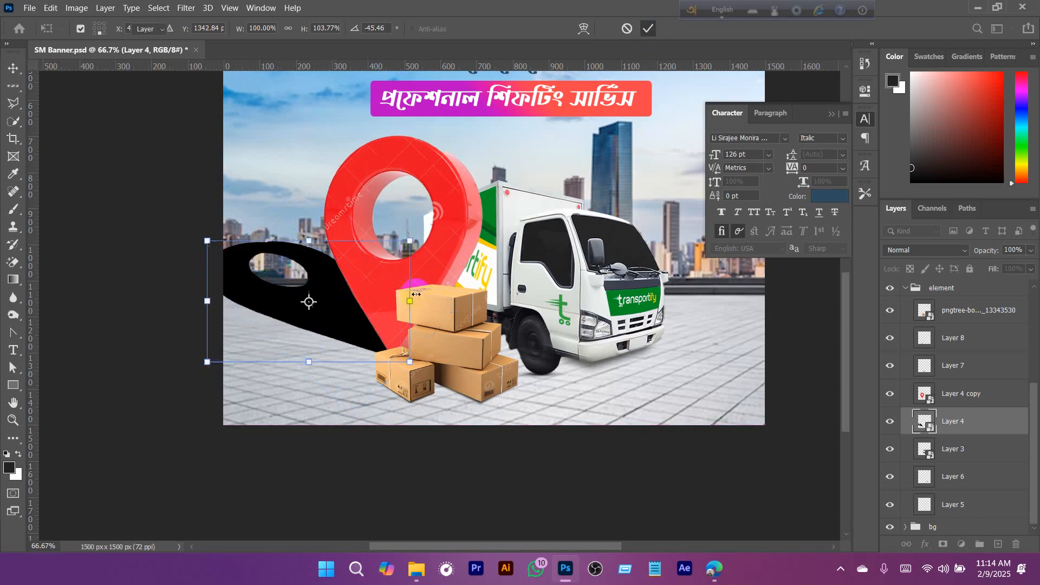
- Add a layer mask to Layer 4 and set up a soft black 300 px brush at 20% opacity
click(942, 544)
key(b)
right_click(332, 223)
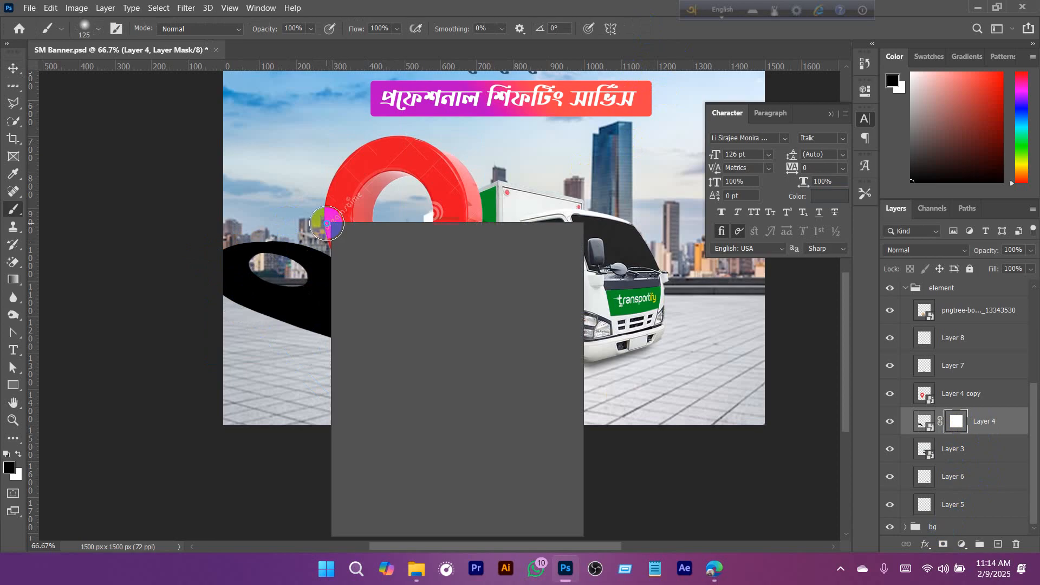
click(398, 288)
click(638, 28)
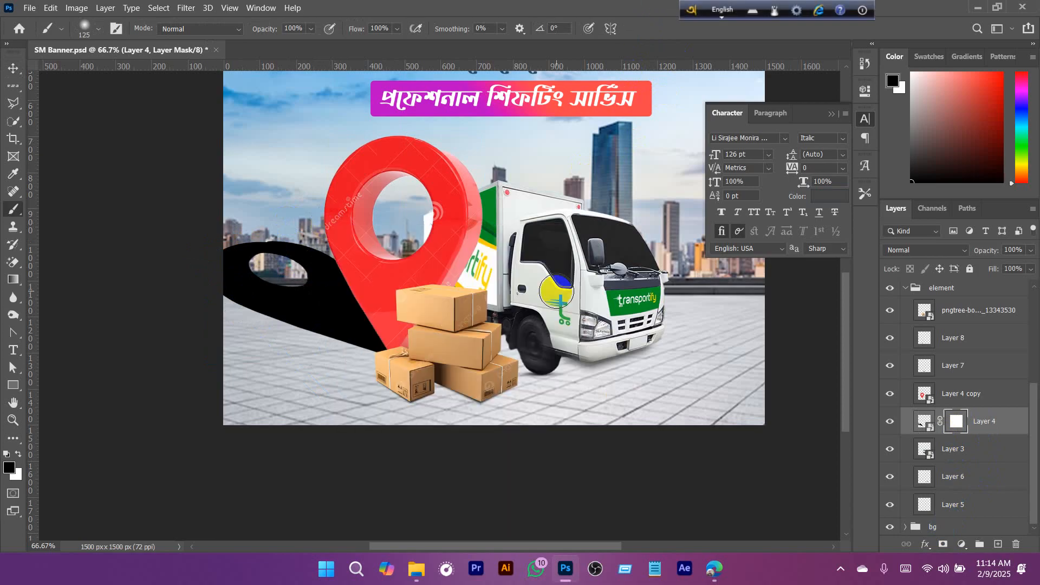
key(bracketright)
key(bracketright)
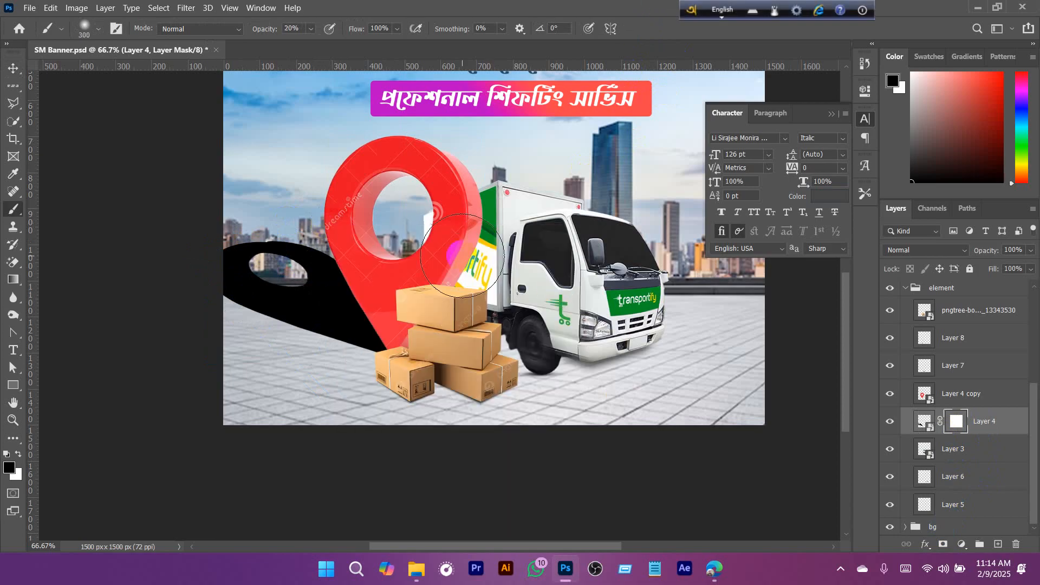
- Fade the shadow's far end and upper part by painting its mask black, and restore the area near the pin's tip with white
mouse_move(292, 254)
mouse_down()
mouse_move(190, 255)
mouse_move(271, 255)
mouse_move(193, 298)
mouse_move(308, 242)
mouse_move(274, 258)
mouse_move(344, 239)
mouse_move(319, 263)
mouse_move(348, 249)
mouse_up()
mouse_move(235, 259)
mouse_down()
mouse_move(277, 272)
mouse_move(406, 245)
mouse_up()
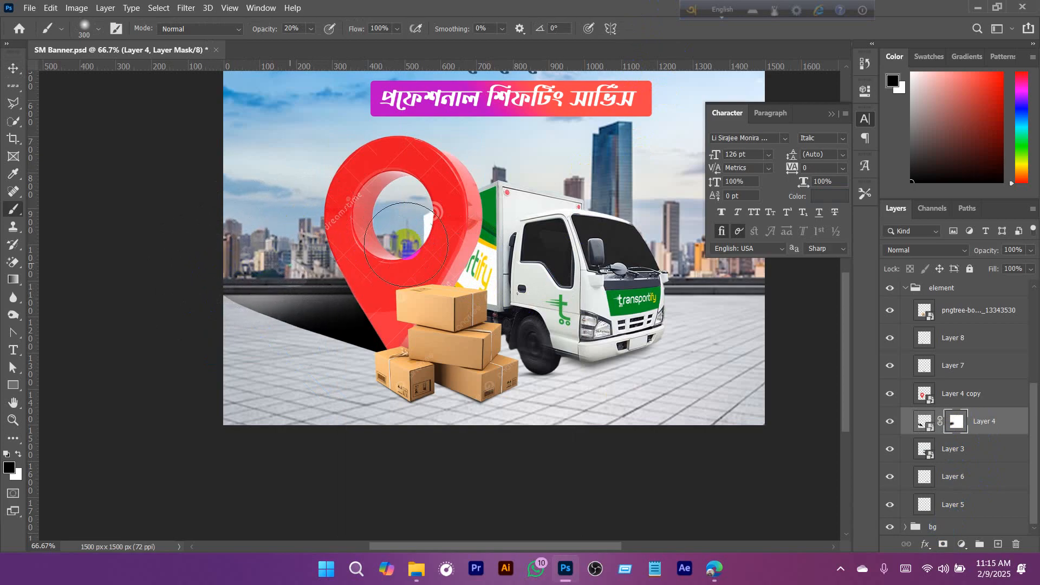
mouse_move(334, 251)
mouse_down()
mouse_move(385, 252)
mouse_move(188, 297)
mouse_move(275, 372)
mouse_move(220, 284)
mouse_move(249, 336)
mouse_move(240, 317)
mouse_up()
mouse_move(328, 248)
mouse_down()
mouse_move(392, 279)
mouse_move(339, 273)
mouse_move(638, 324)
mouse_up()
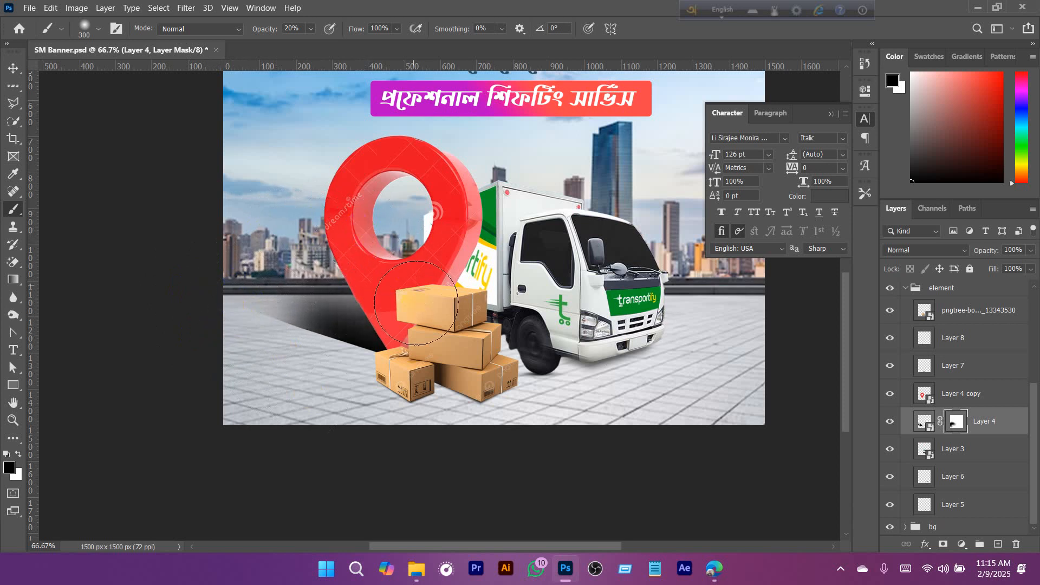
key(x)
mouse_move(402, 380)
mouse_down()
mouse_move(401, 323)
mouse_move(392, 319)
mouse_move(489, 377)
mouse_move(372, 281)
mouse_up()
key(x)
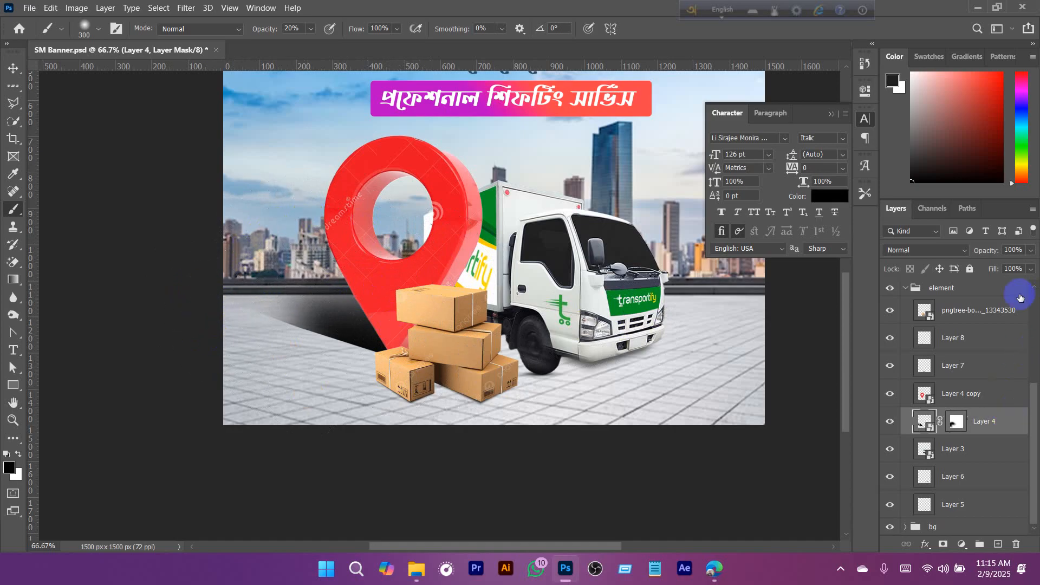
- Lower the opacity of the pin's shadow layer, Layer 4, to 68%
click(1032, 251)
drag(1024, 267, 1005, 267)
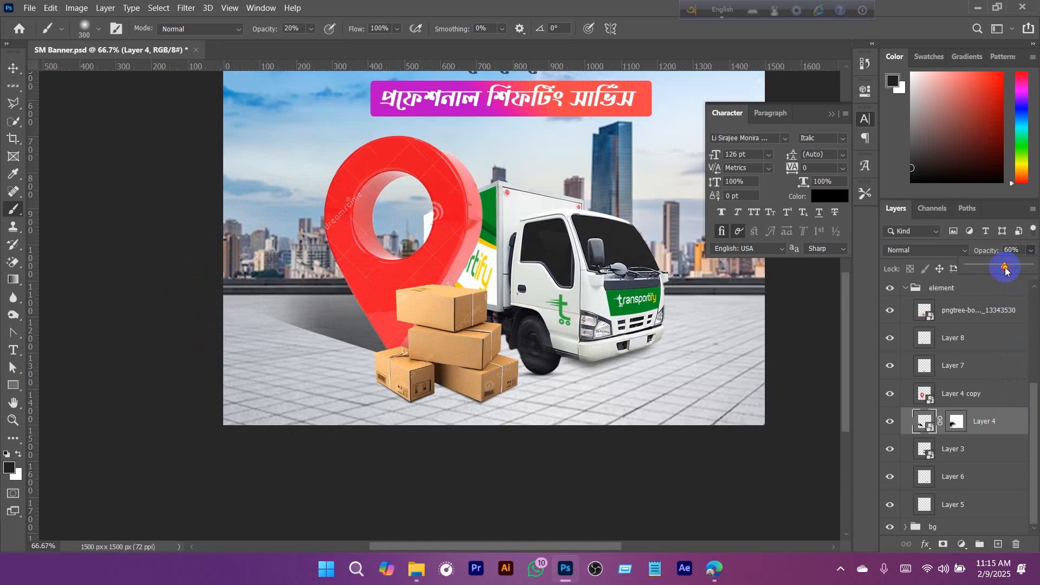
click(957, 422)
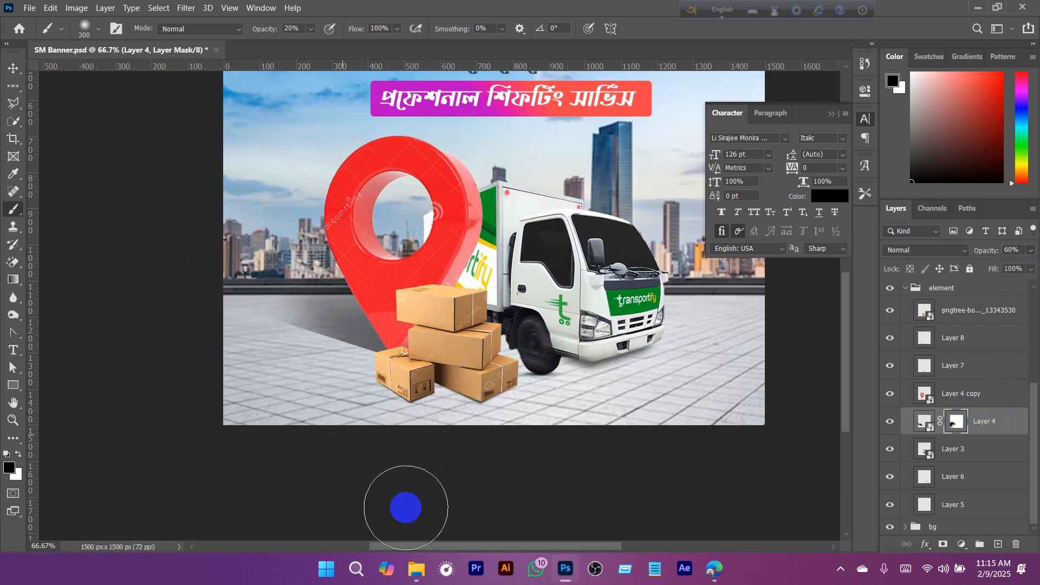
click(998, 430)
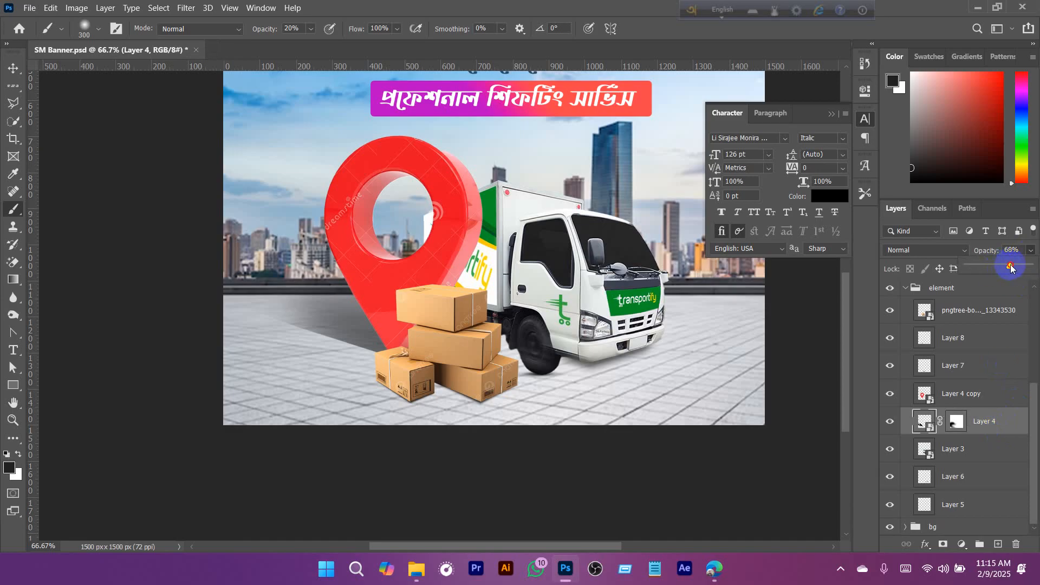
key(x)
click(612, 329)
alt+click(506, 323)
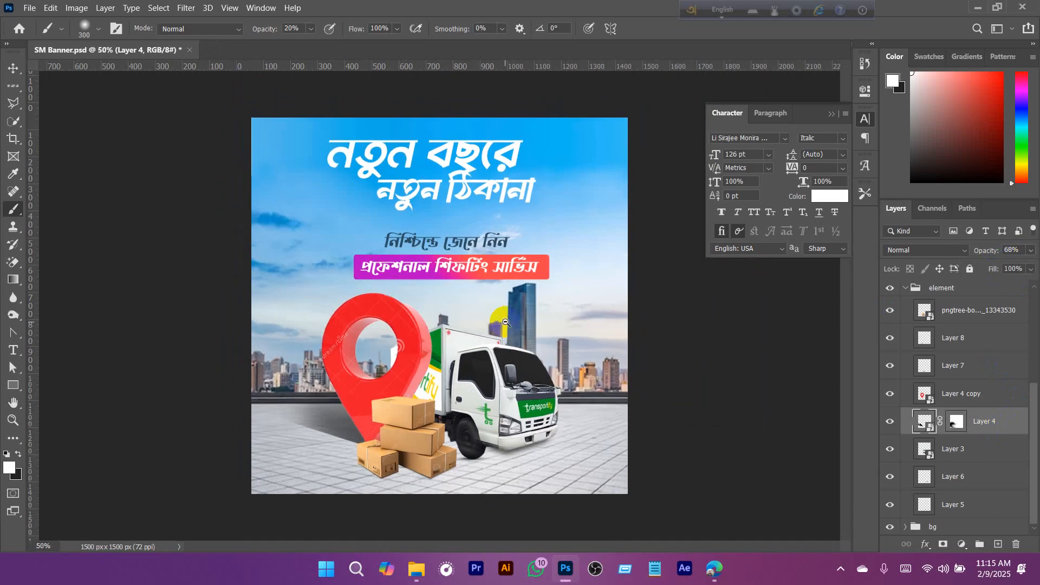
alt+click(500, 349)
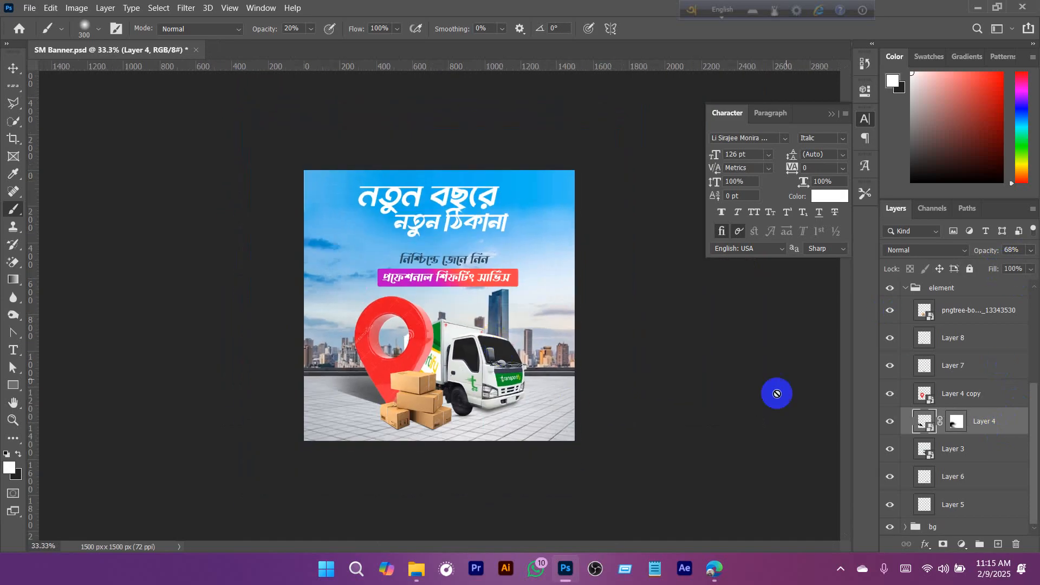
- Collapse the element group, deselect all layers, save SM Banner.psd, and put away the Character settings with the Move tool active
click(908, 290)
ctrl+click(556, 317)
key(ctrl+s)
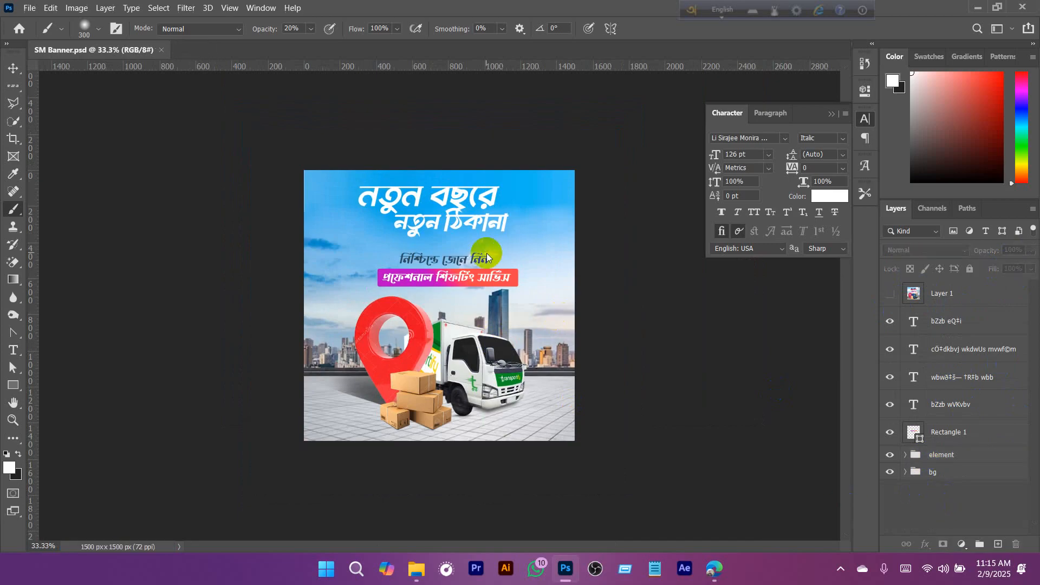
click(835, 114)
key(v)
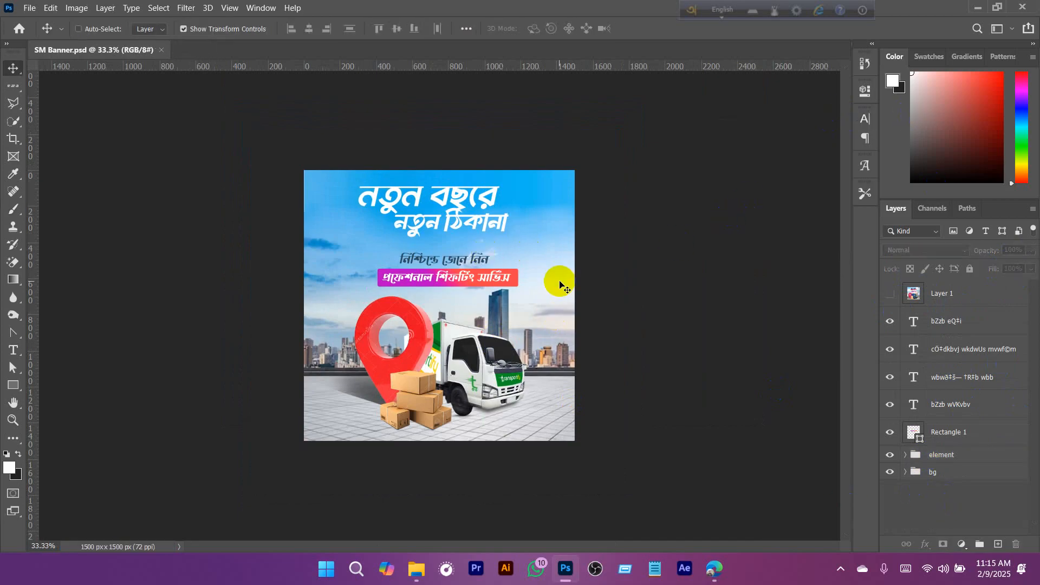
- Switch to the browser and look through Freepik's social media mockup results for a way to present the banner
click(714, 568)
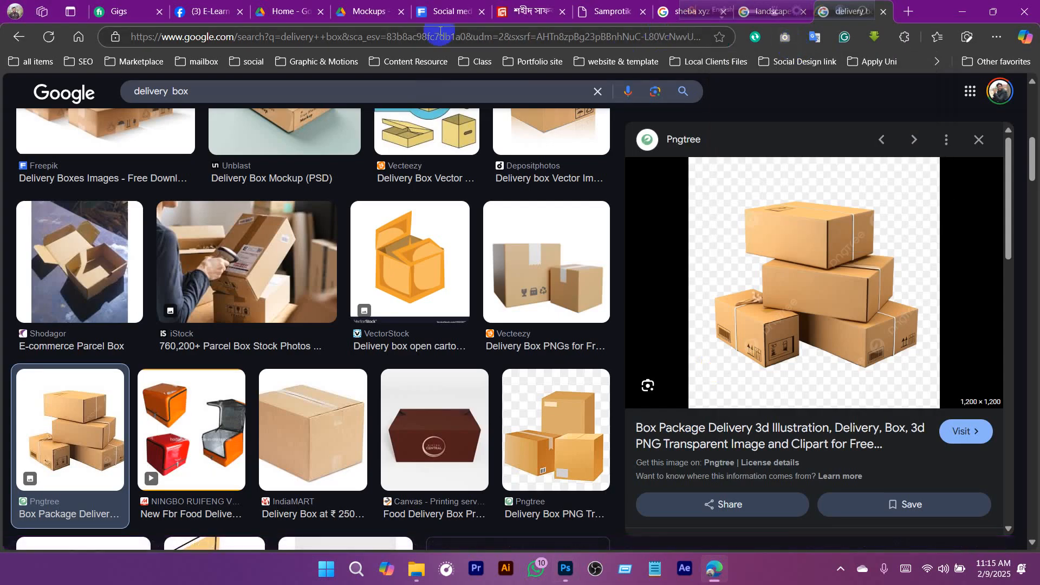
click(442, 12)
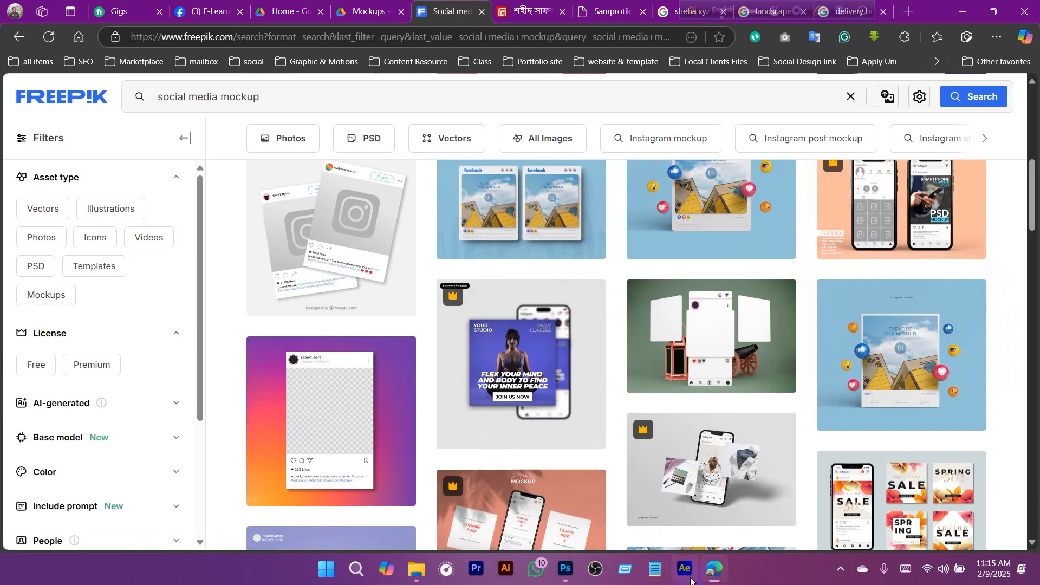
click(561, 573)
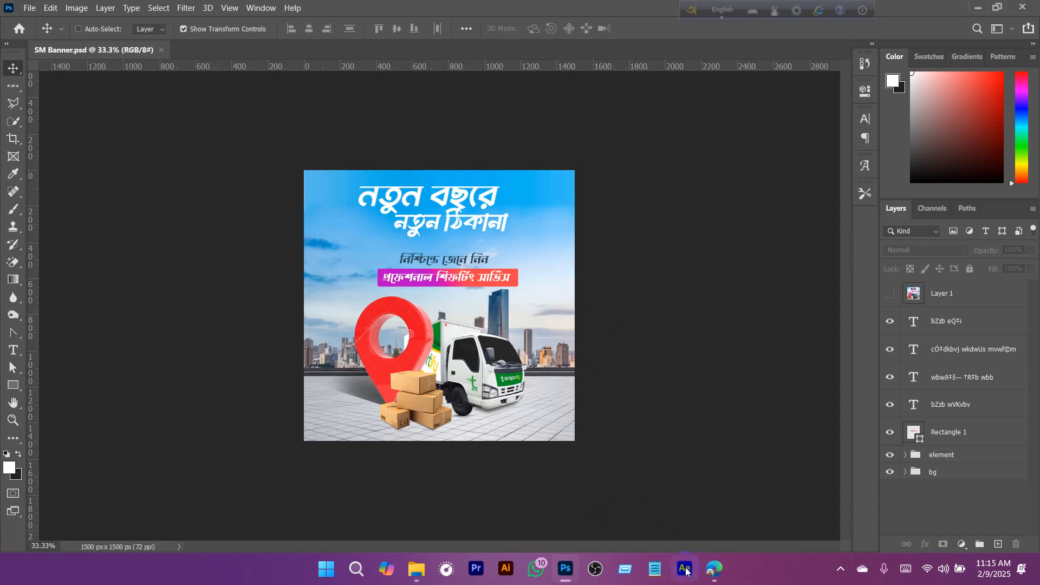
click(714, 569)
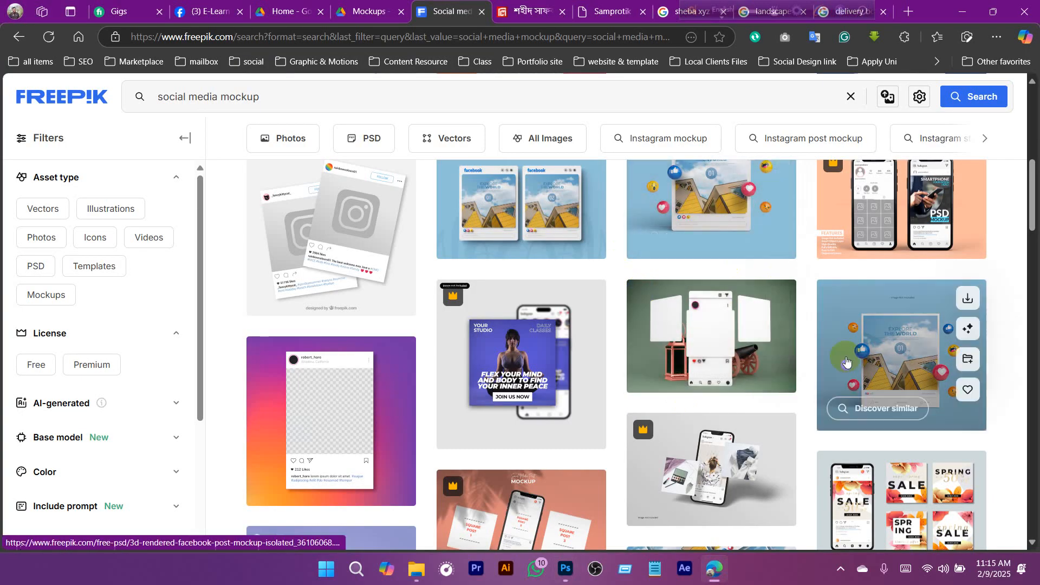
scroll(734, 264, down, 3)
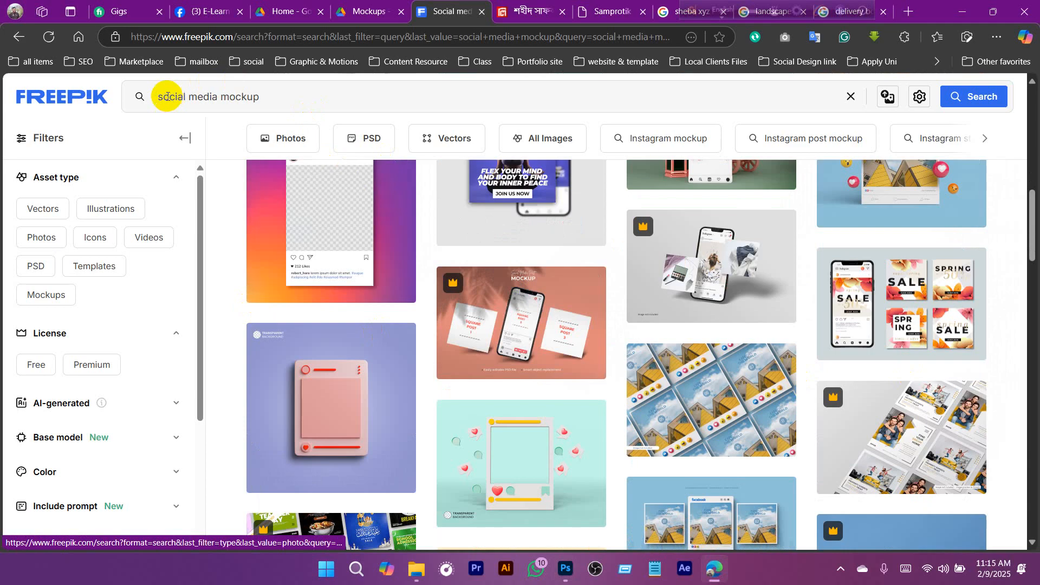
scroll(617, 285, down, 3)
scroll(616, 286, down, 8)
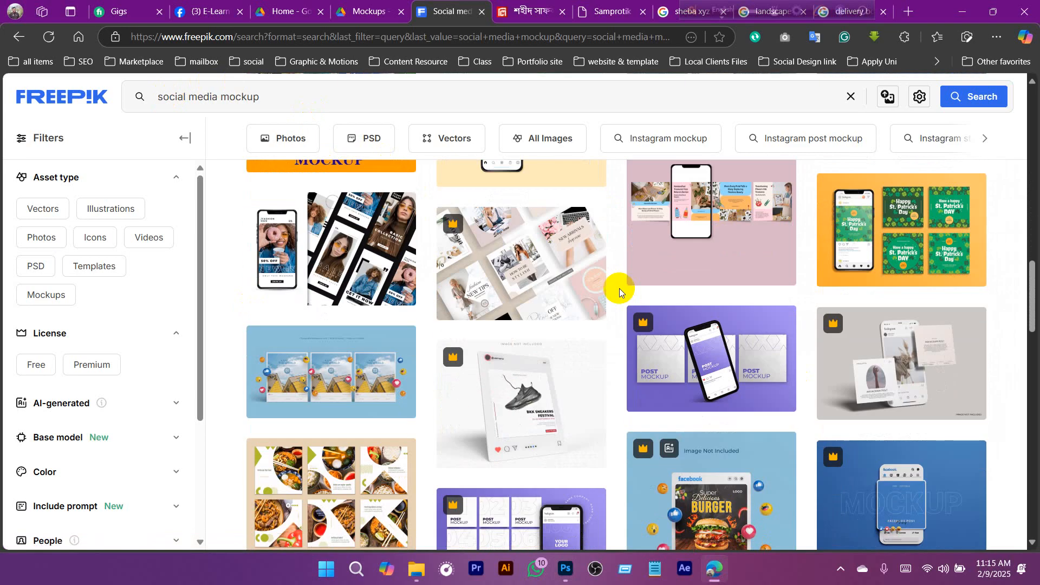
scroll(748, 396, up, 1)
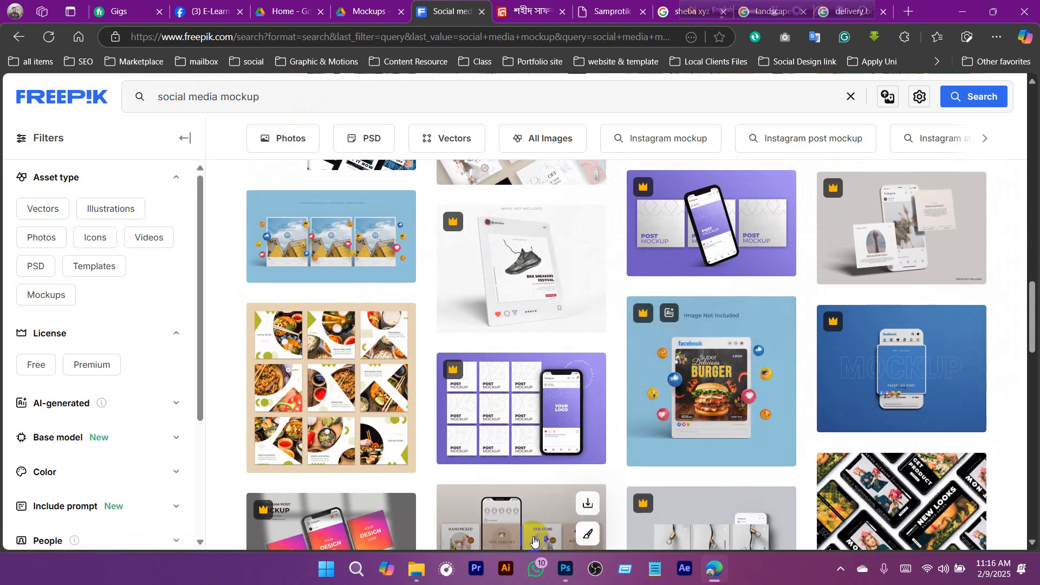
click(565, 574)
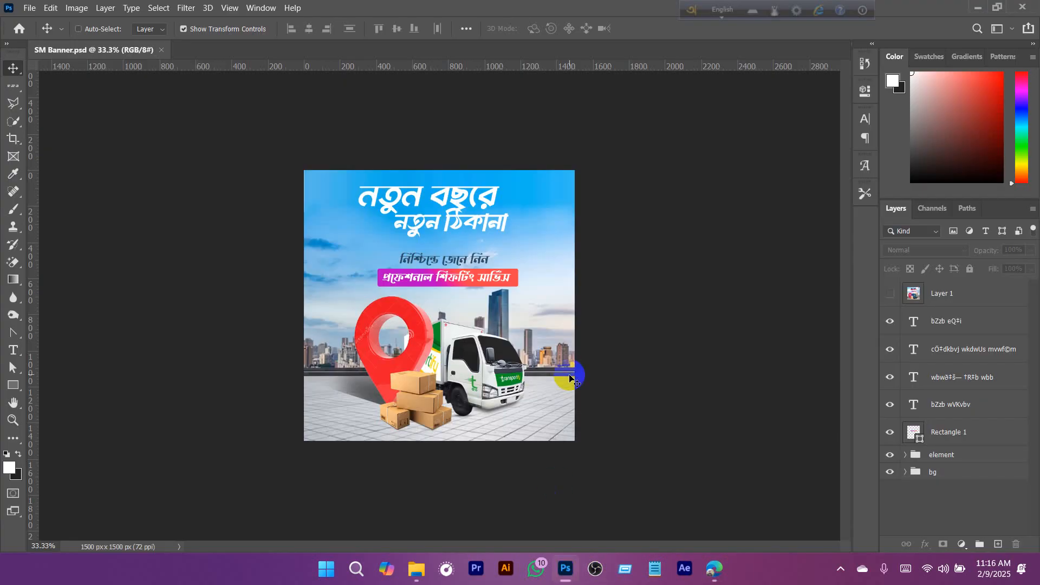
click(714, 569)
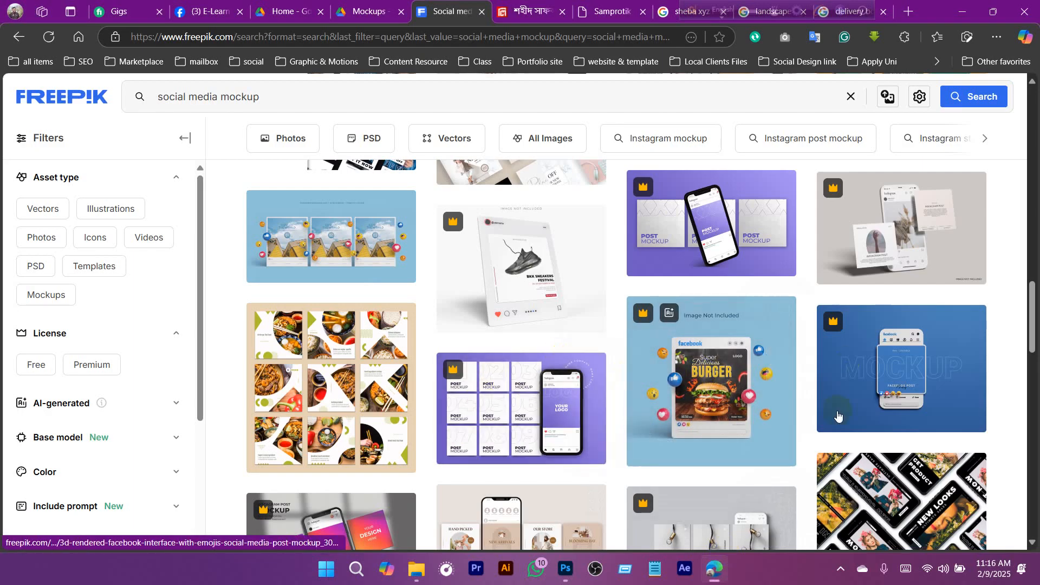
- Filter the social media mockup results to free assets only
scroll(908, 250, down, 6)
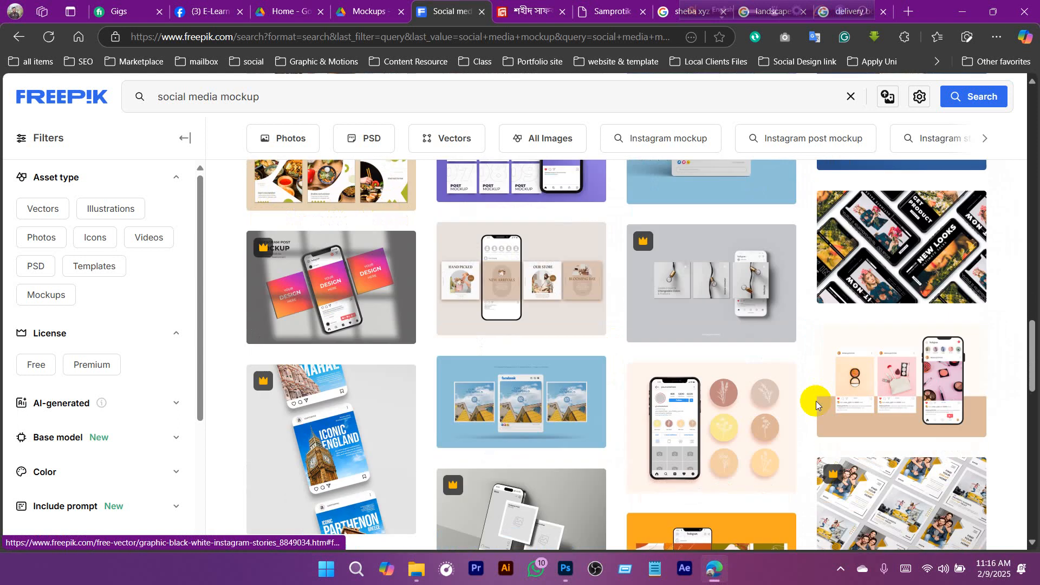
scroll(599, 452, down, 3)
scroll(599, 452, up, 5)
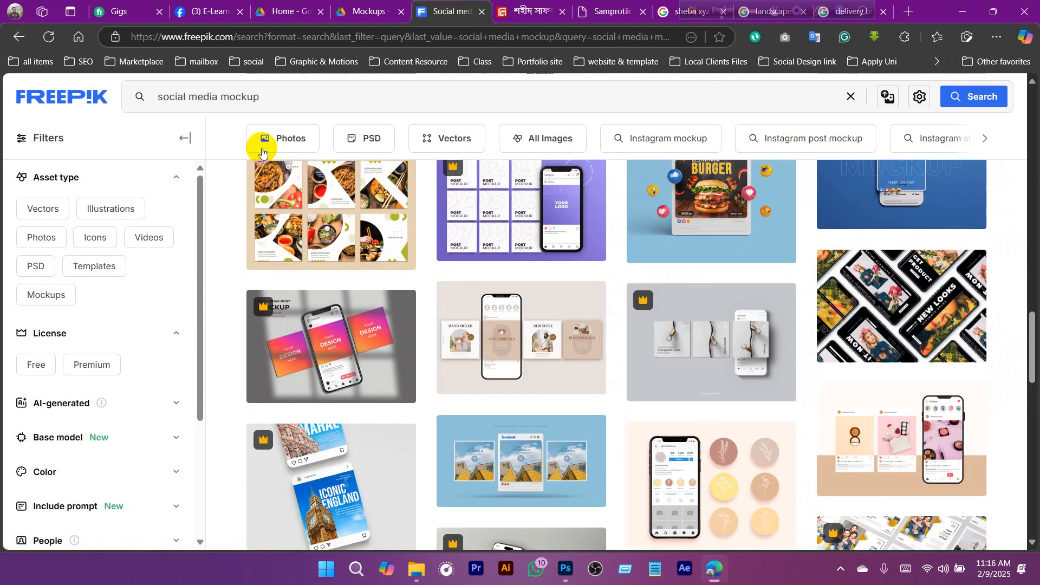
click(38, 369)
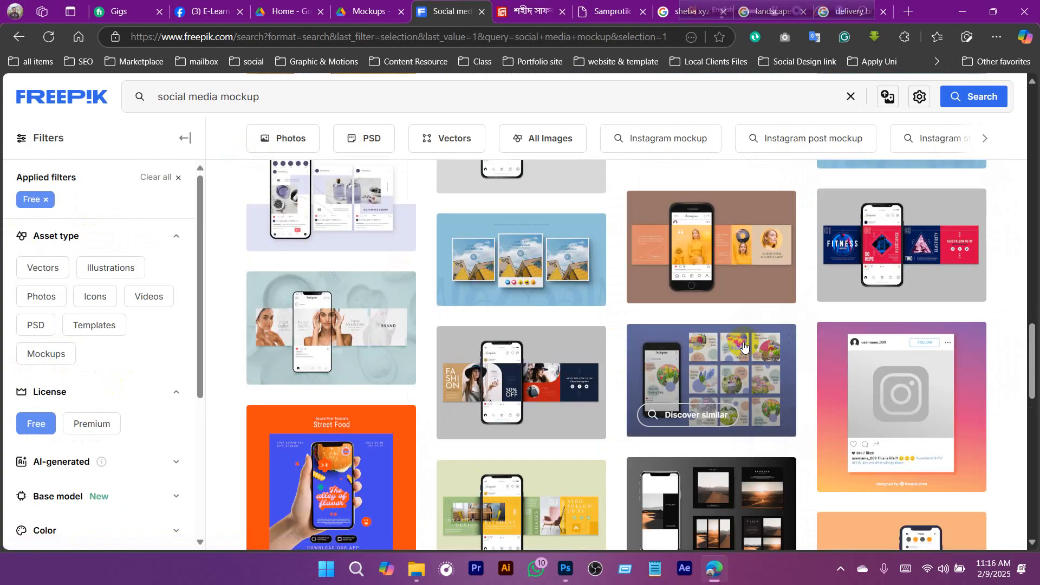
- Look through the free social media mockup results for a post frame that suits the banner
mouse_move(744, 349)
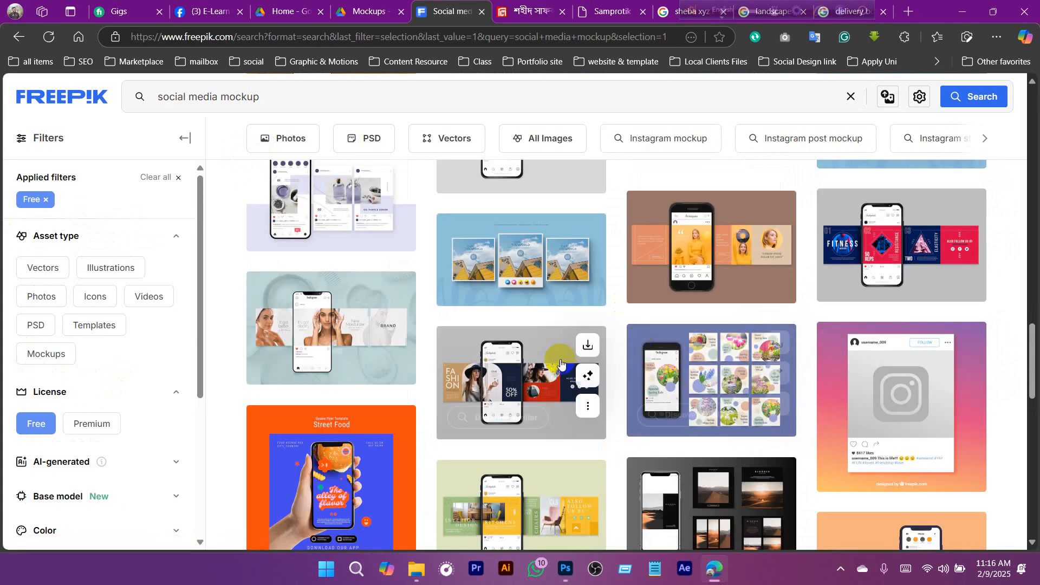
scroll(516, 348, up, 2)
scroll(516, 348, up, 10)
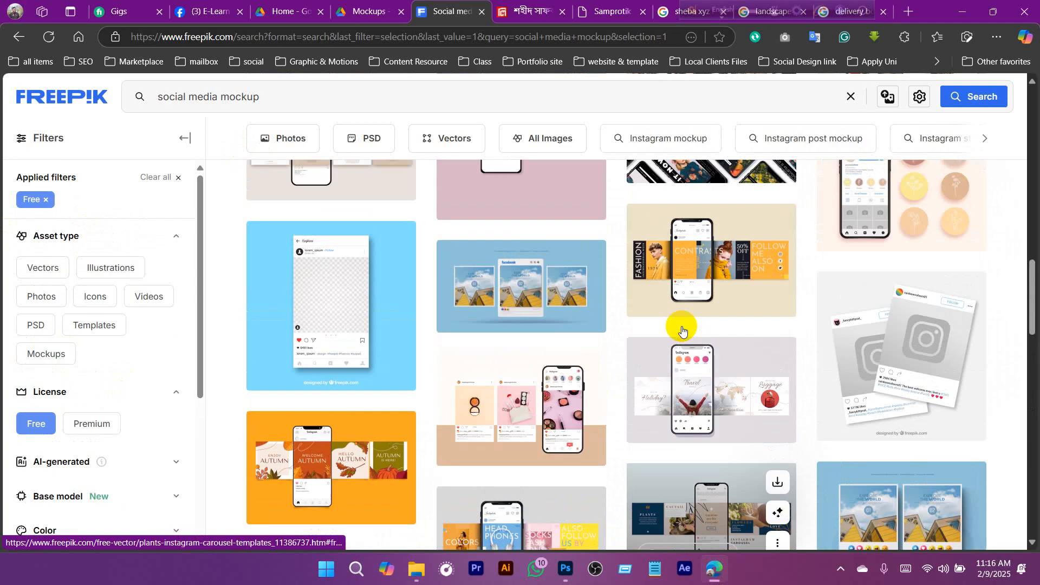
scroll(699, 362, up, 7)
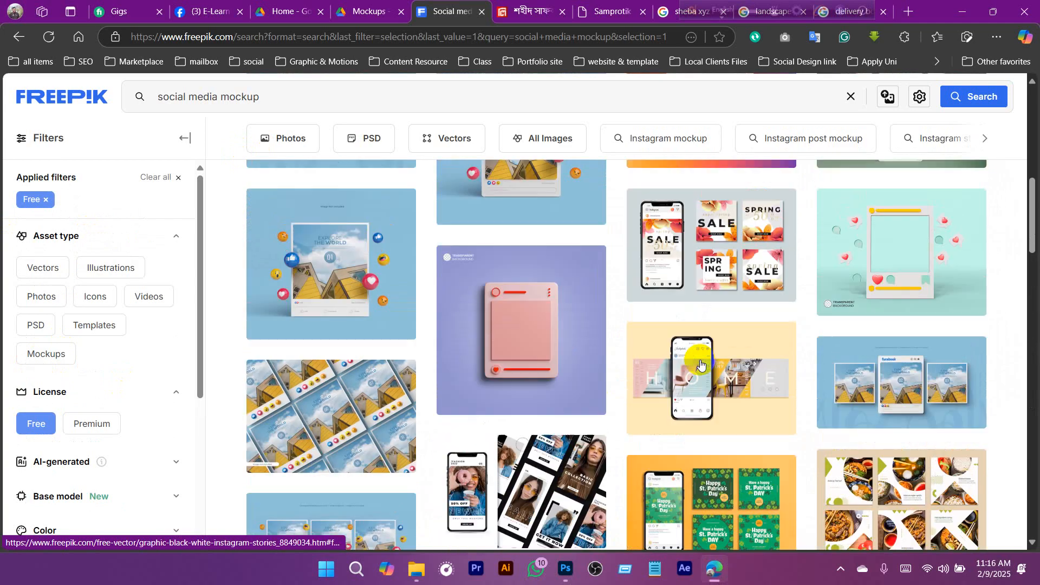
scroll(700, 364, down, 4)
scroll(701, 364, up, 10)
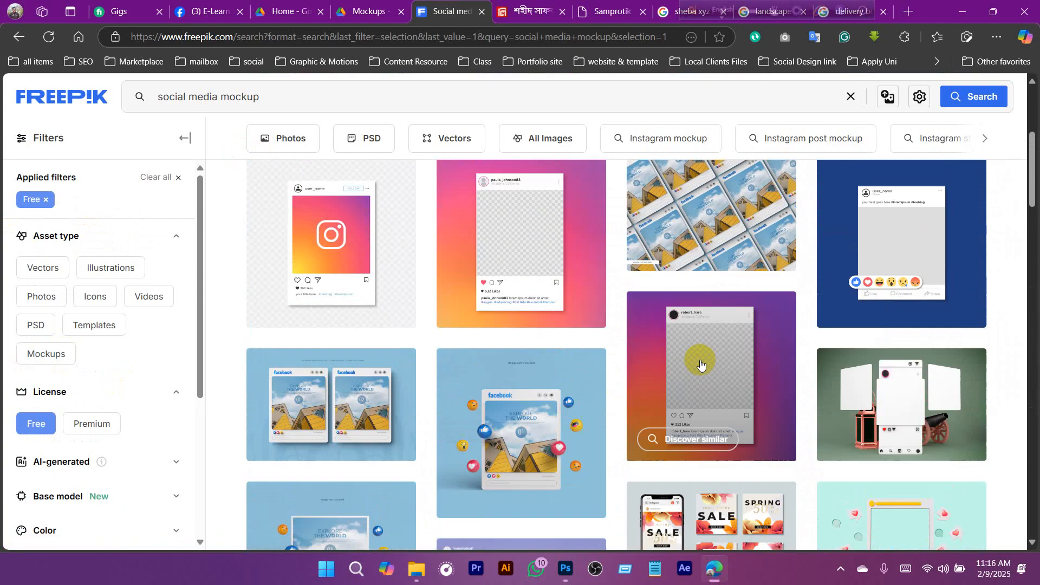
scroll(700, 364, down, 10)
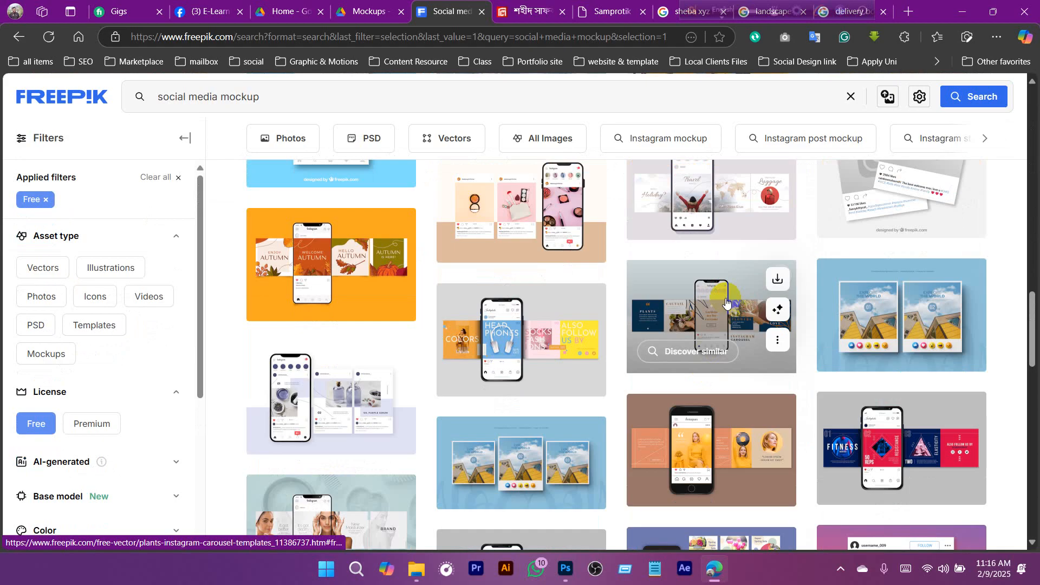
scroll(759, 476, down, 3)
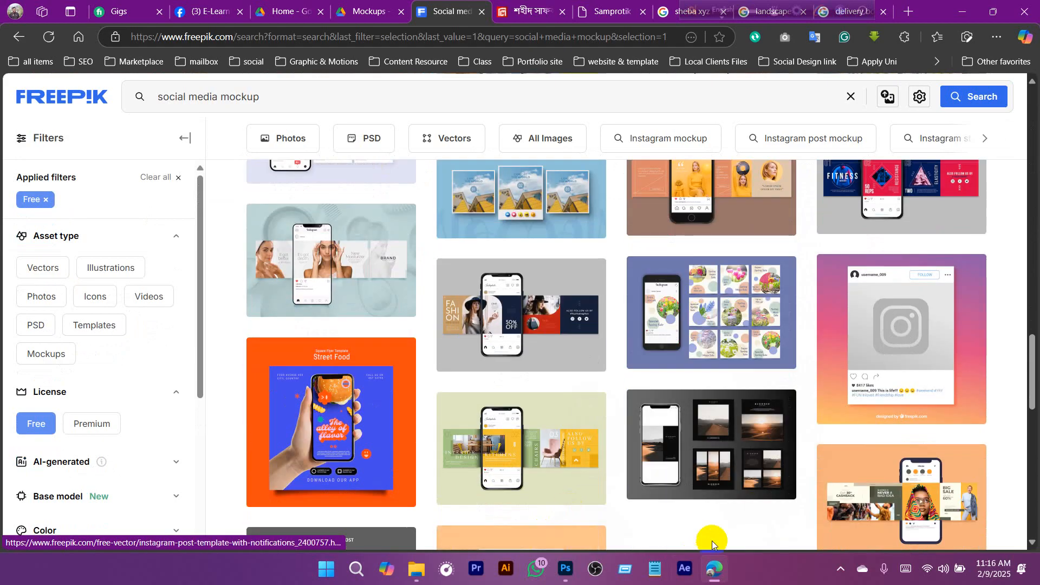
scroll(713, 531, down, 2)
scroll(869, 387, up, 2)
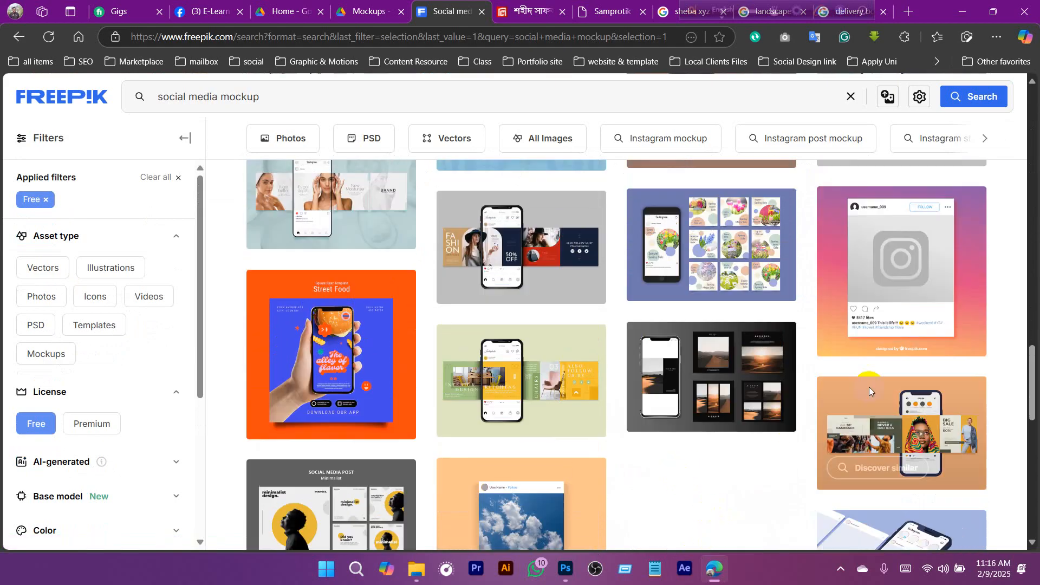
- Open the Instagram frame template with the pink-purple gradient background and download it
click(860, 281)
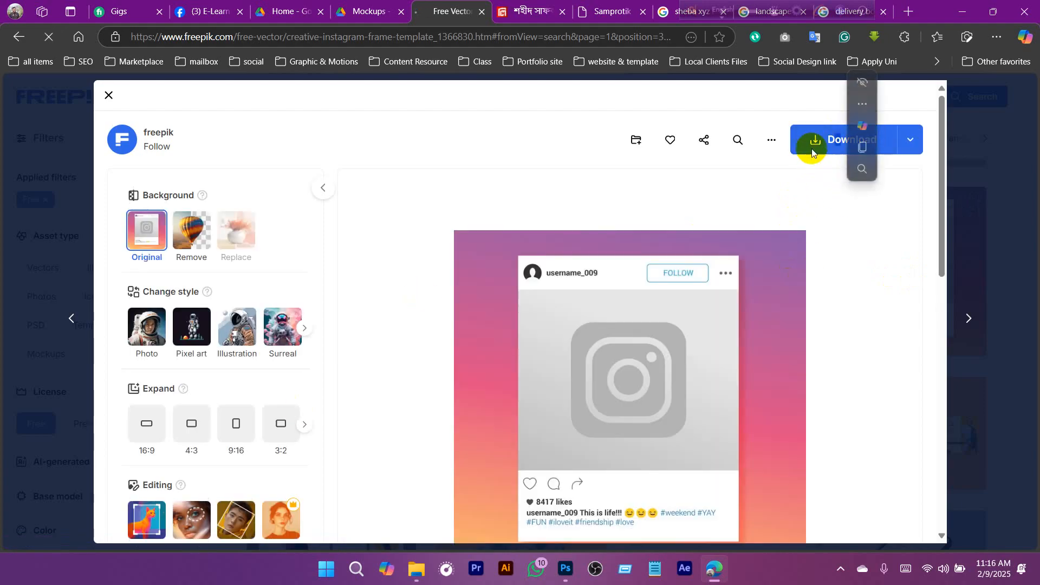
click(813, 142)
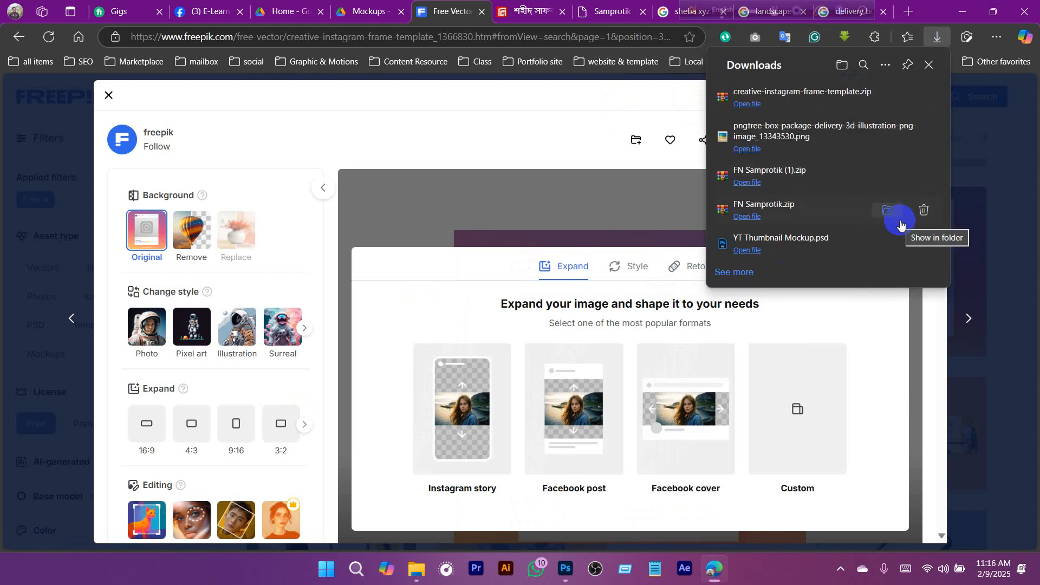
- Open creative-instagram-frame-template.zip, check which file formats it contains, and close the archive and the template preview
click(887, 106)
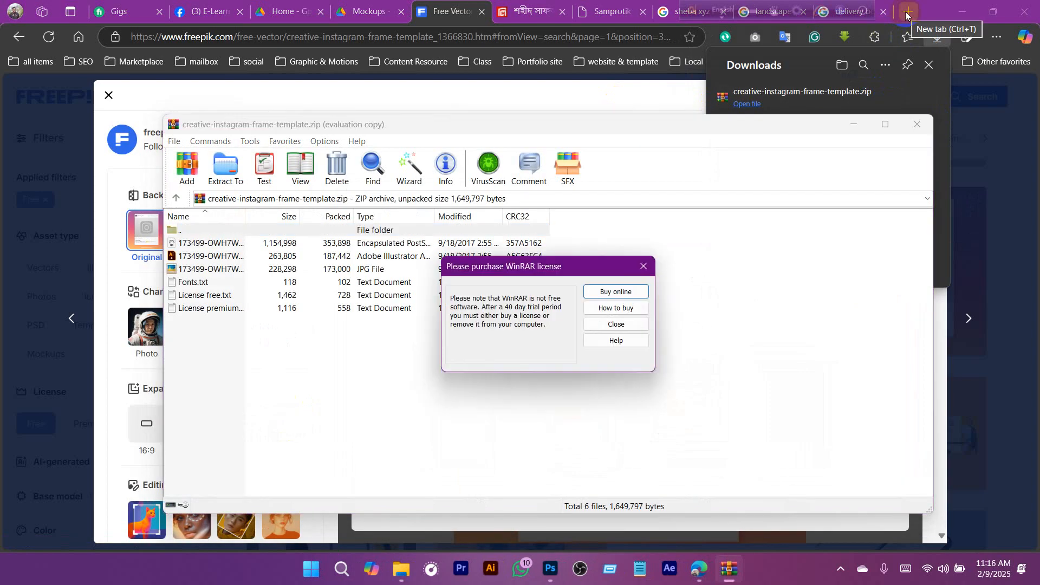
click(644, 266)
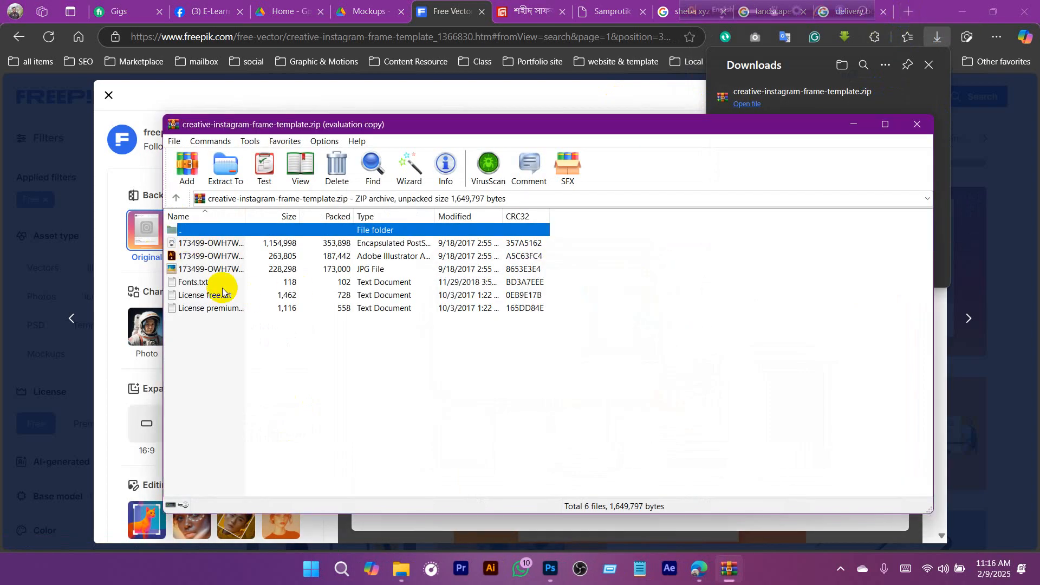
click(198, 256)
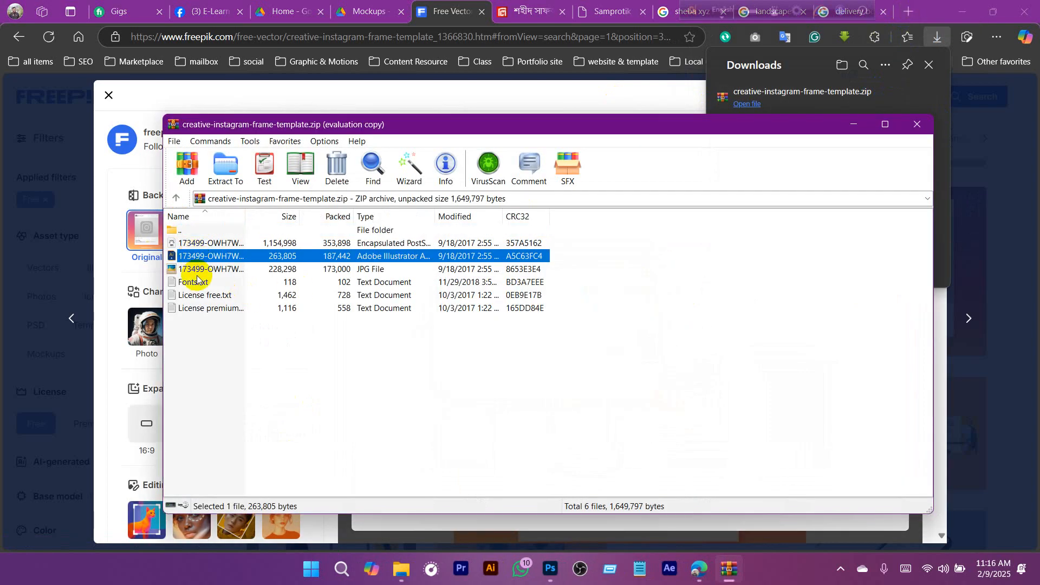
click(918, 133)
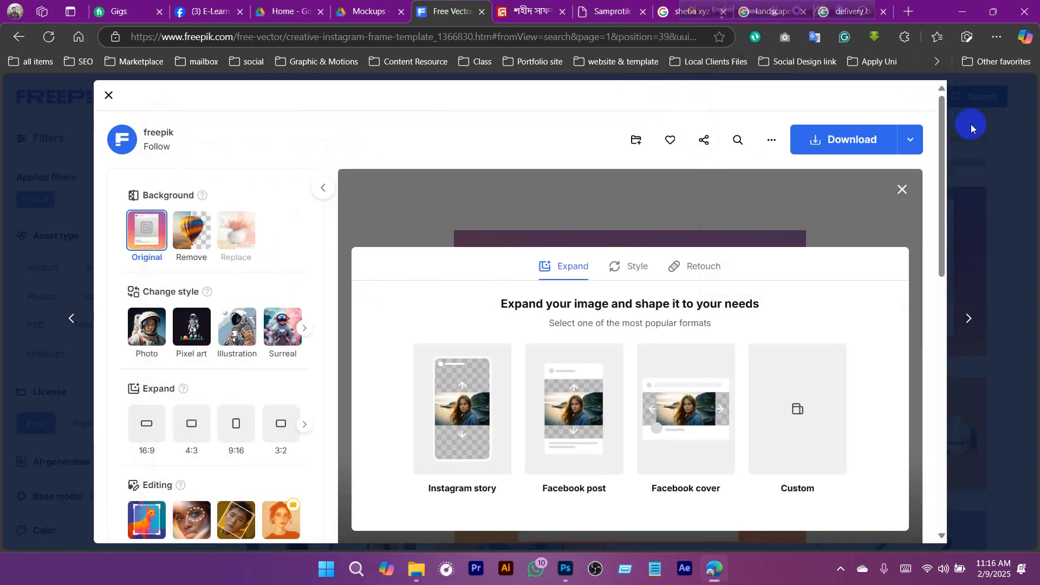
click(971, 125)
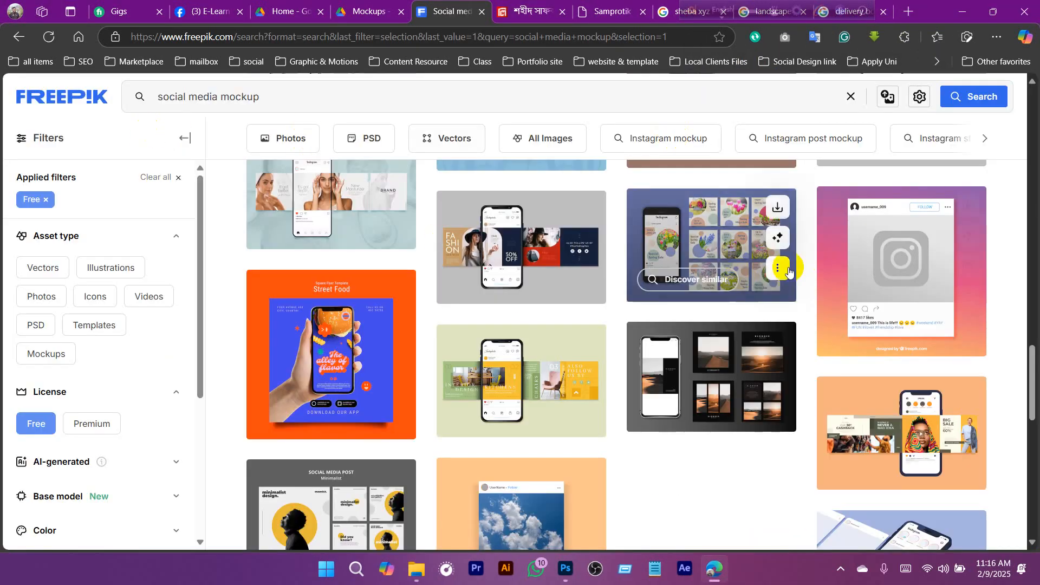
- Restrict the free mockup results to PSD files and look through them for a single-post mockup
click(365, 140)
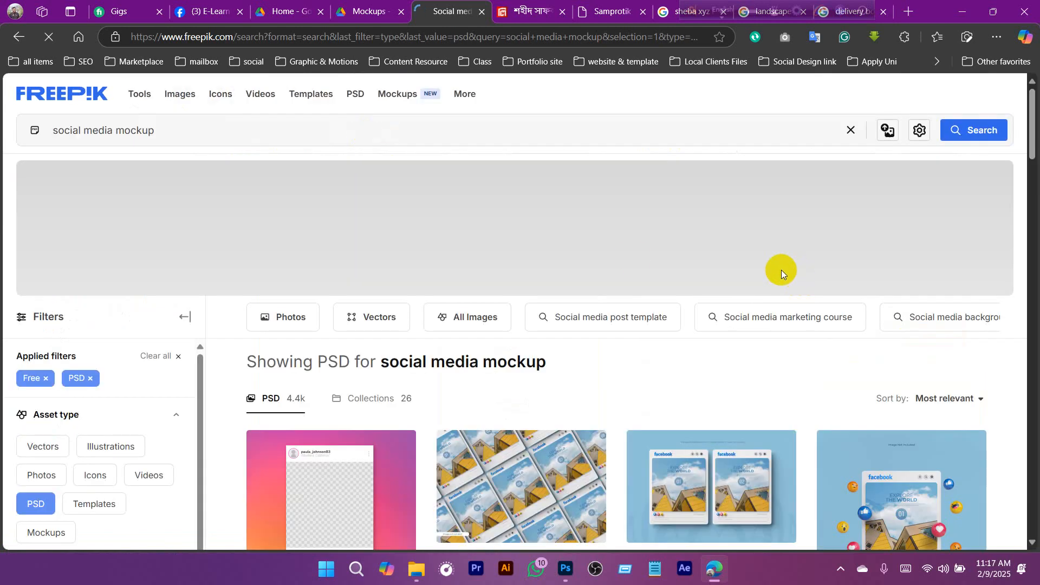
scroll(704, 265, down, 15)
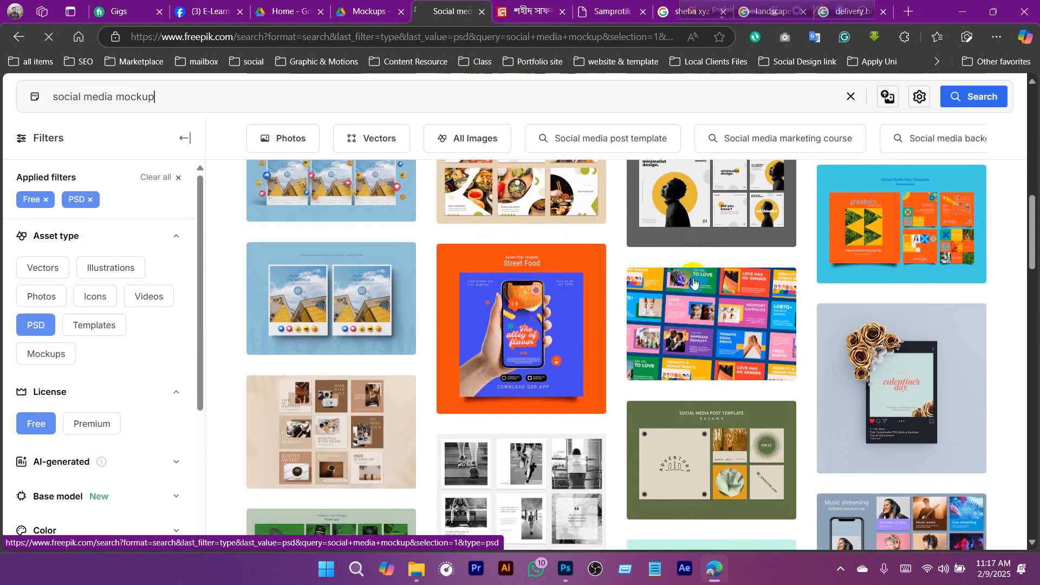
scroll(694, 282, down, 10)
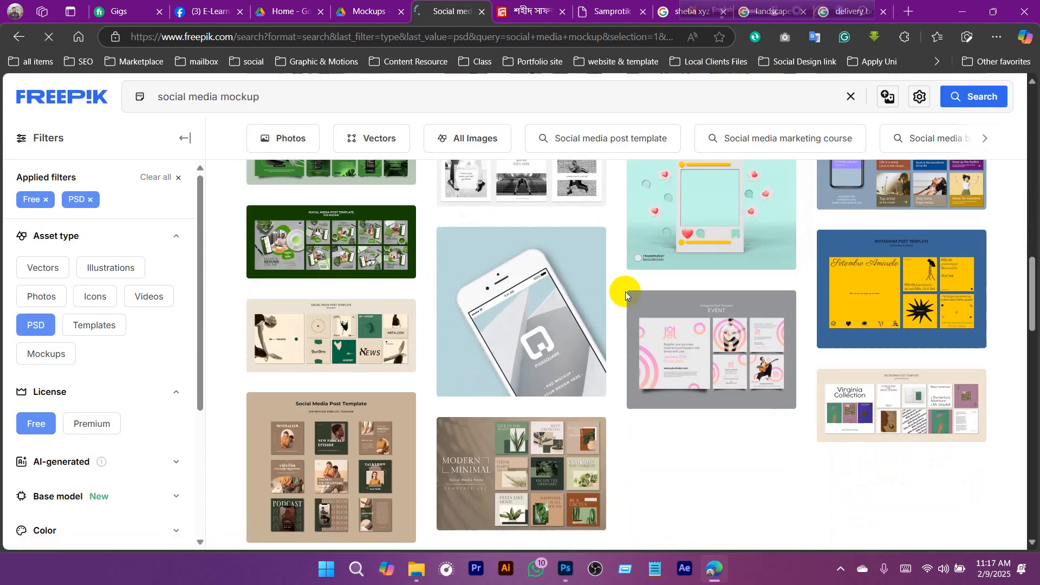
scroll(625, 291, down, 10)
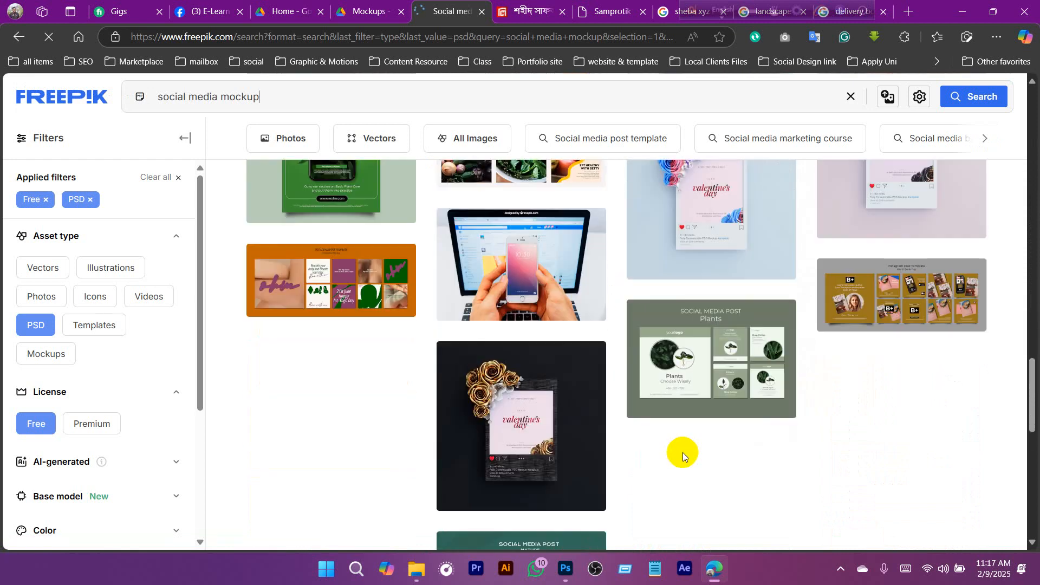
scroll(704, 366, down, 2)
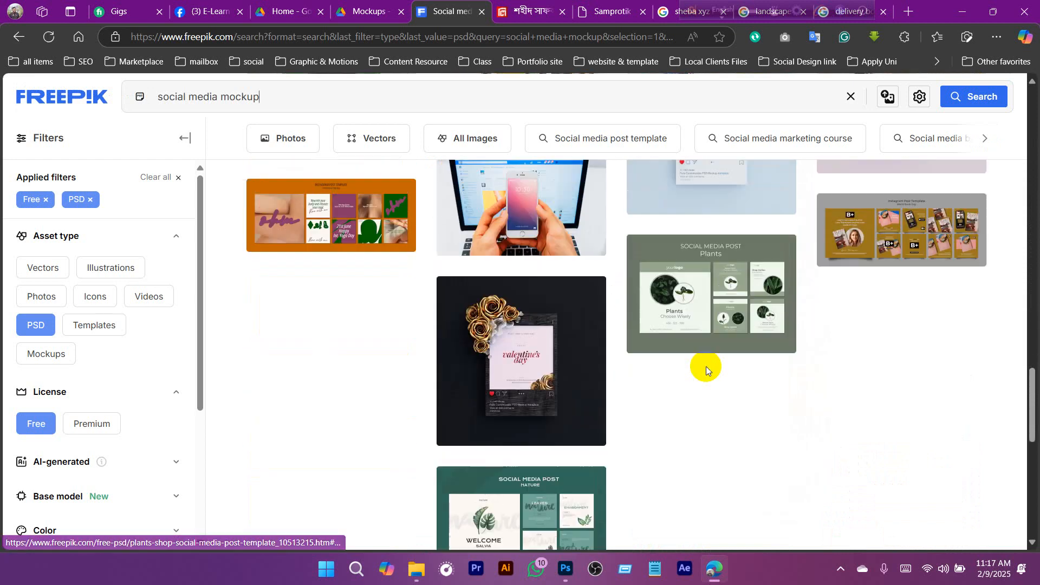
scroll(704, 366, up, 3)
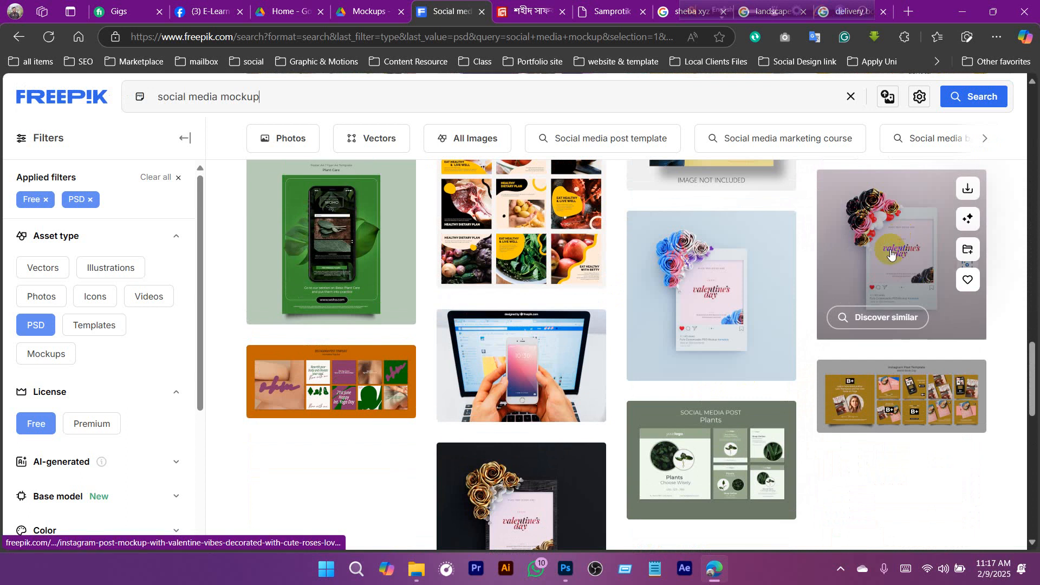
- Open the Valentine's Day Instagram post mockup with black and pink roses, examine its preview, and download it
click(891, 254)
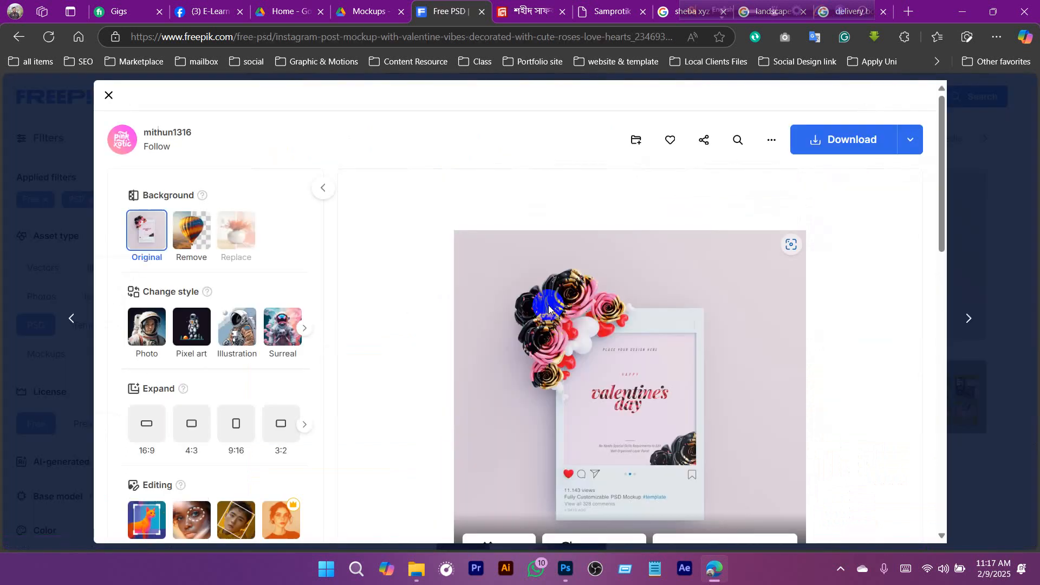
scroll(785, 281, down, 1)
scroll(785, 282, up, 1)
click(843, 142)
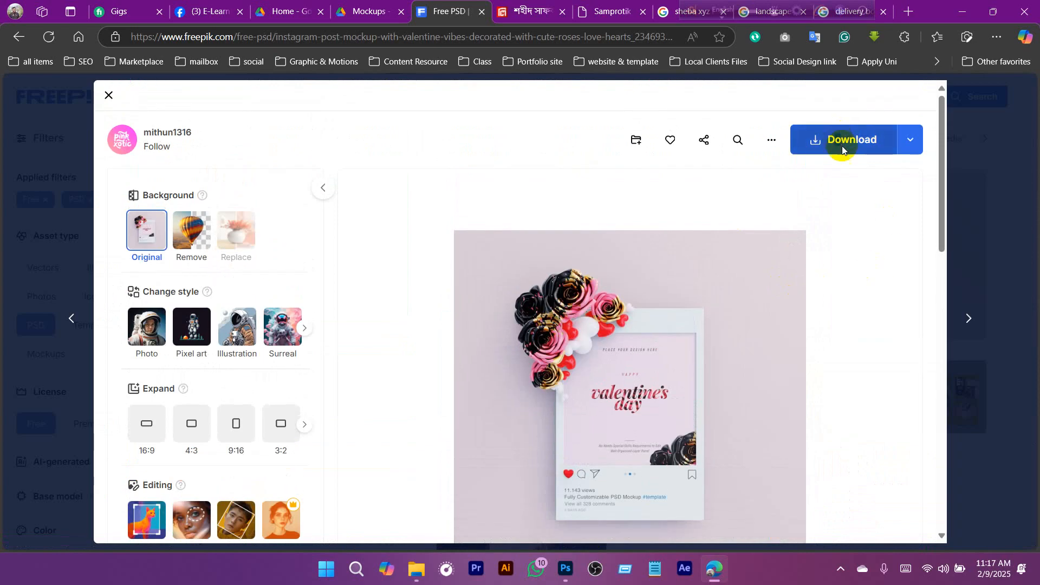
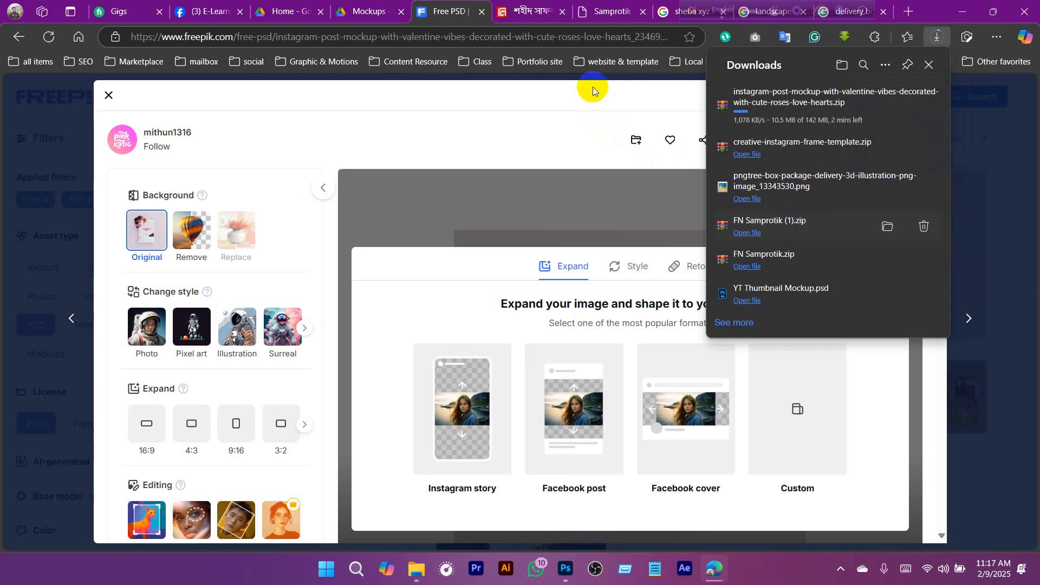
- Close the mockup preview, look through pages 2 and 3 of the free PSD results for more single-post mockups, and check the download progress
click(109, 92)
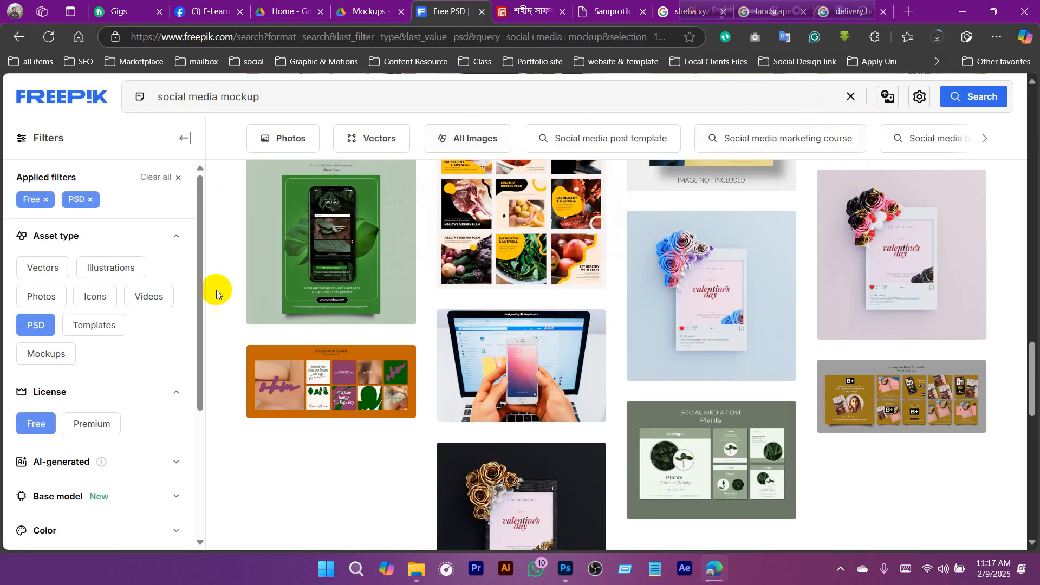
scroll(696, 295, down, 5)
scroll(696, 294, down, 5)
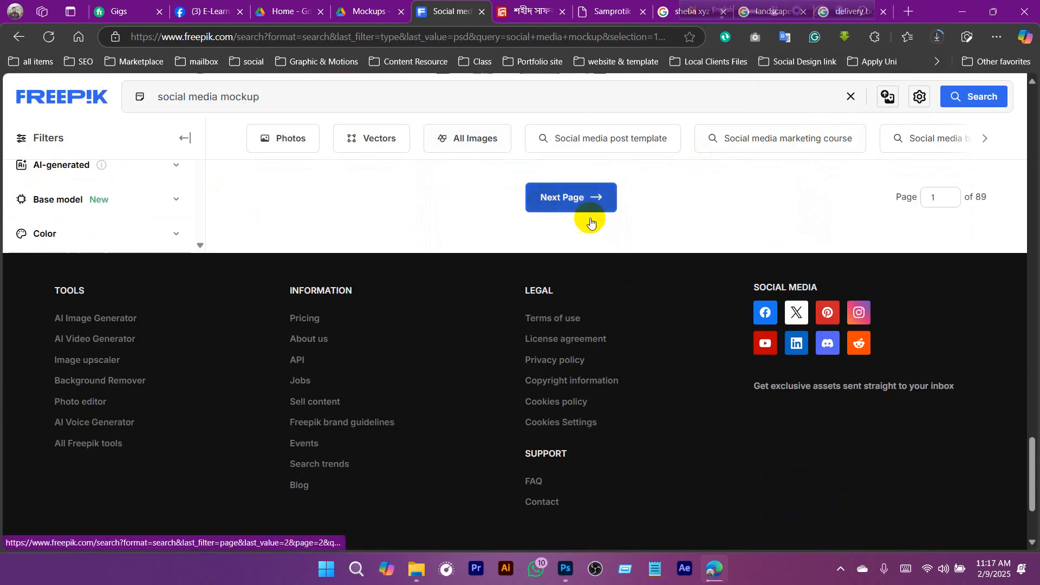
click(579, 197)
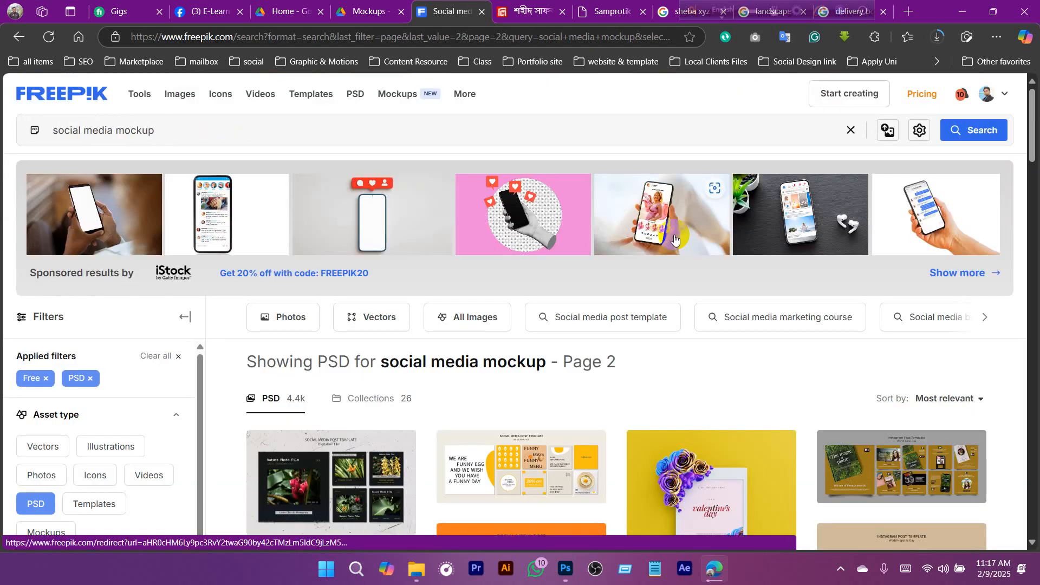
scroll(739, 336, down, 5)
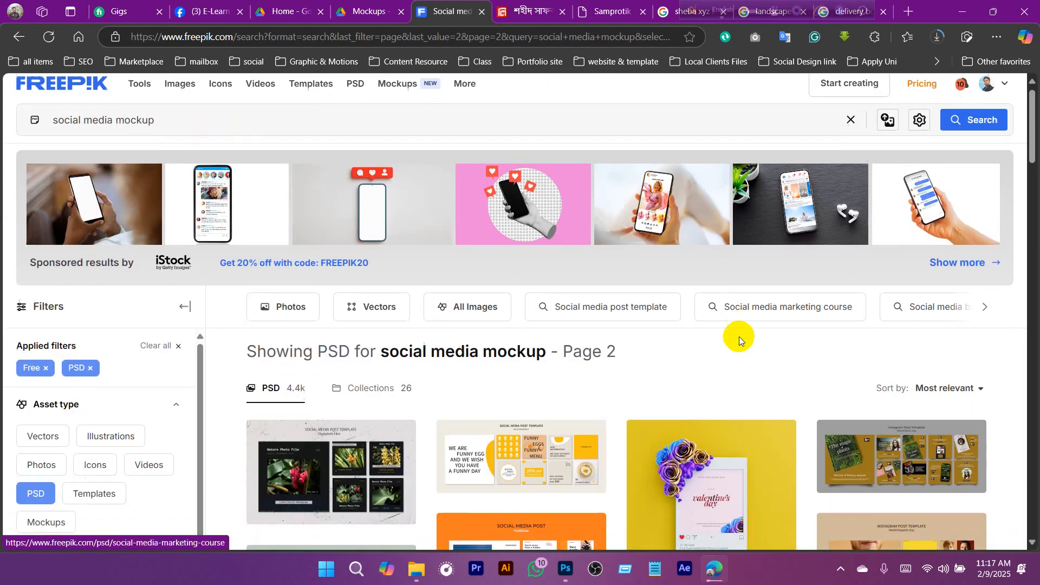
scroll(570, 362, down, 15)
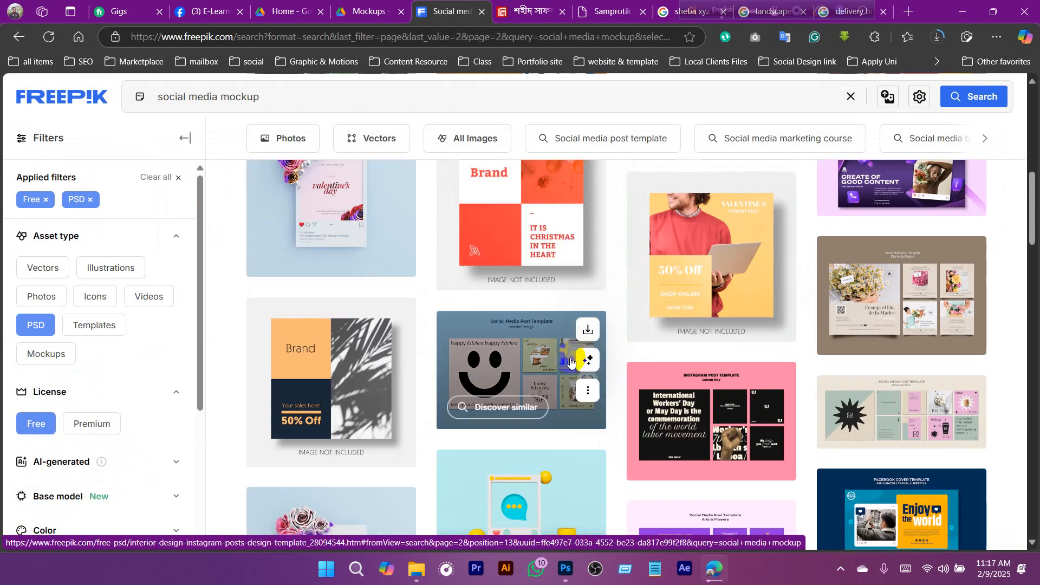
scroll(570, 361, down, 12)
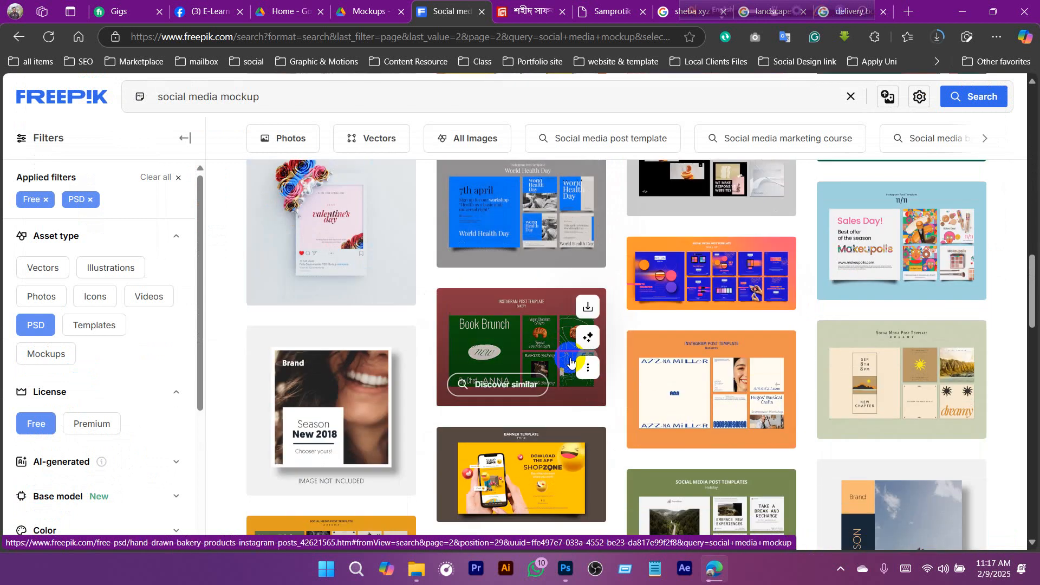
scroll(570, 361, down, 10)
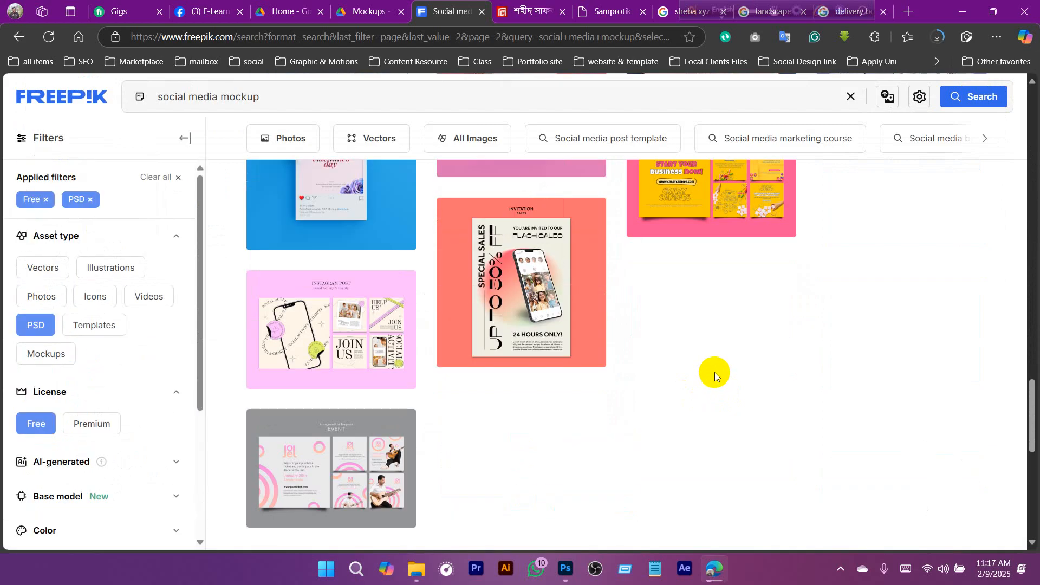
scroll(714, 374, down, 6)
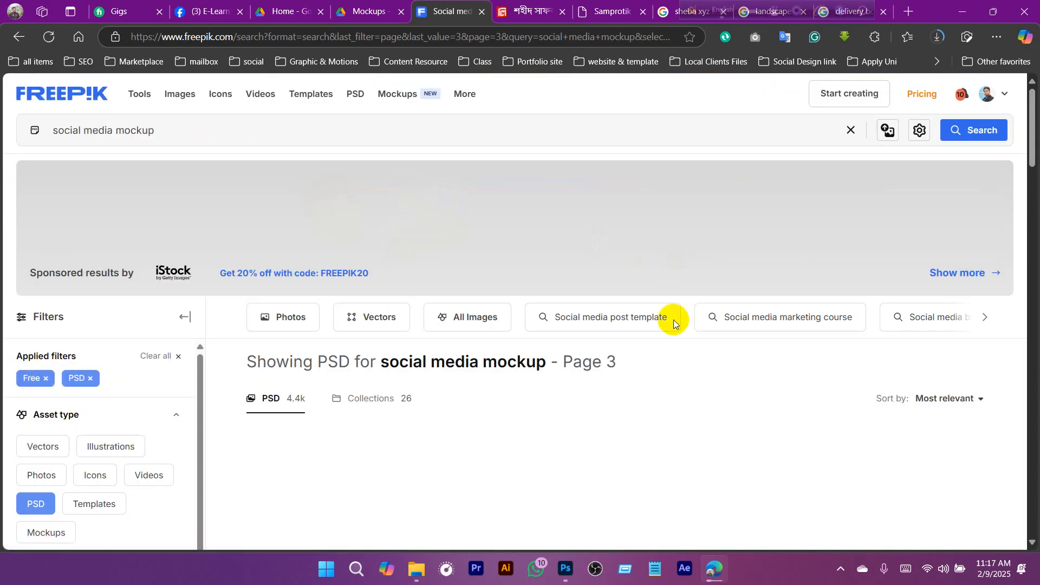
scroll(659, 314, down, 3)
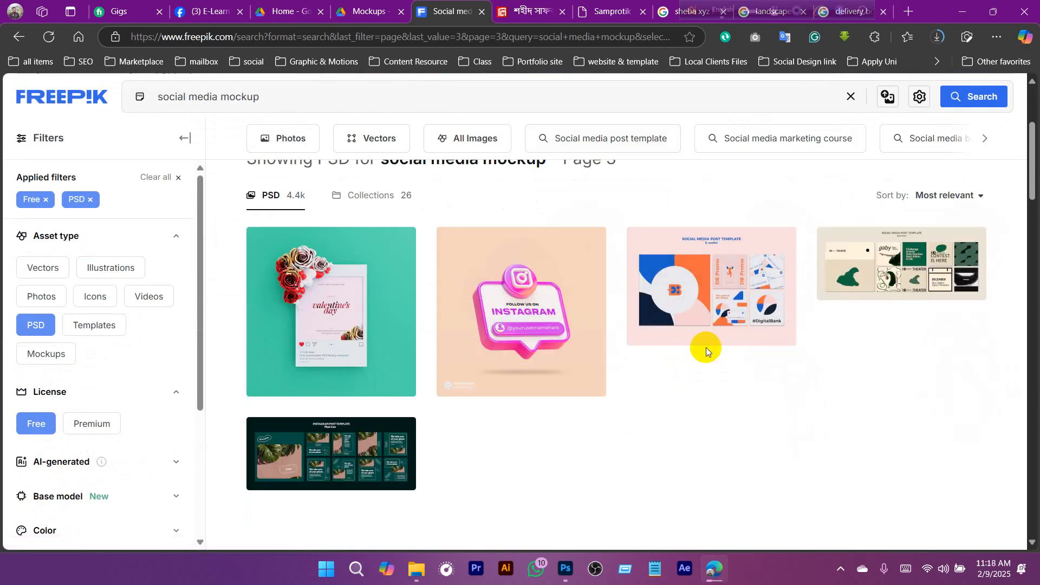
scroll(679, 350, down, 1)
scroll(680, 352, down, 2)
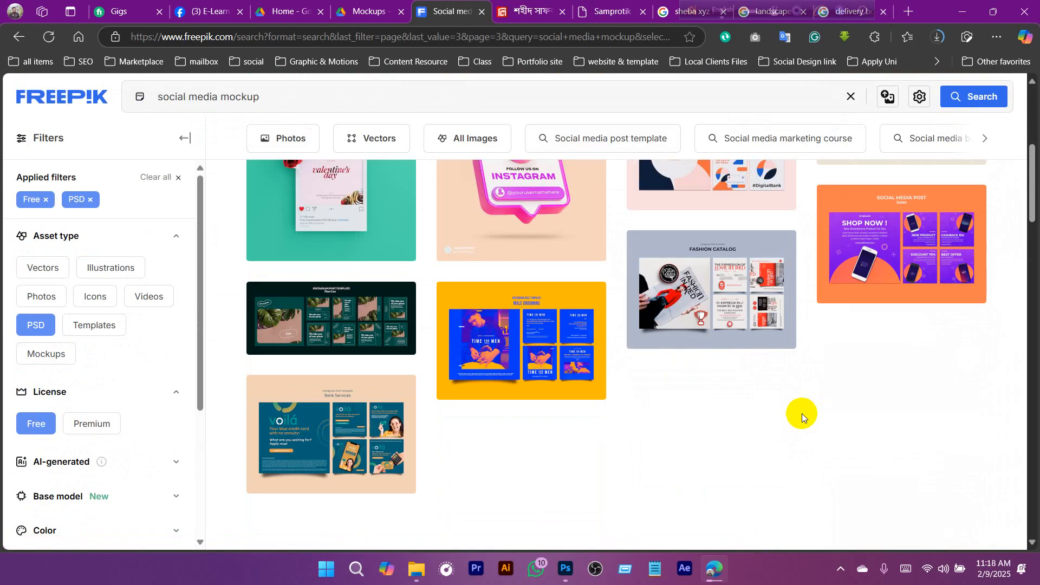
scroll(801, 414, up, 5)
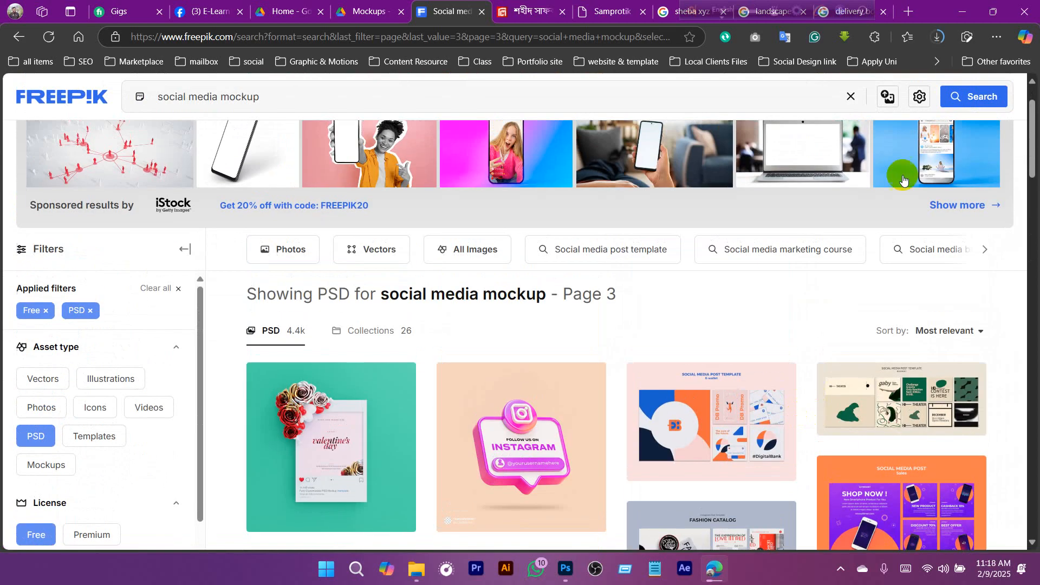
click(943, 42)
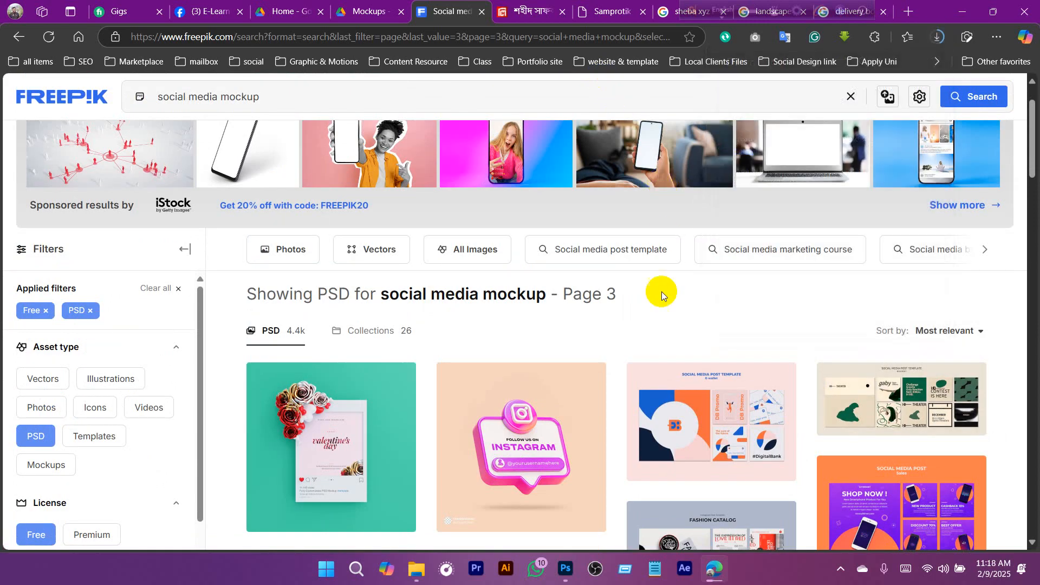
- Open the Freepik pricing plans and examine the Premium plan's monthly rate and yearly total under annual billing
scroll(661, 291, up, 2)
click(920, 92)
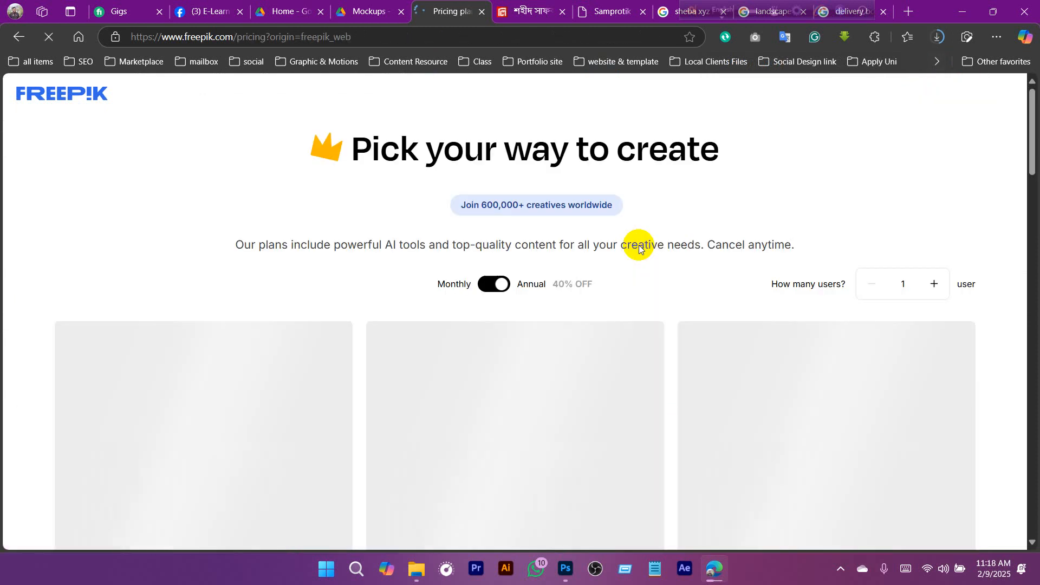
scroll(632, 276, down, 3)
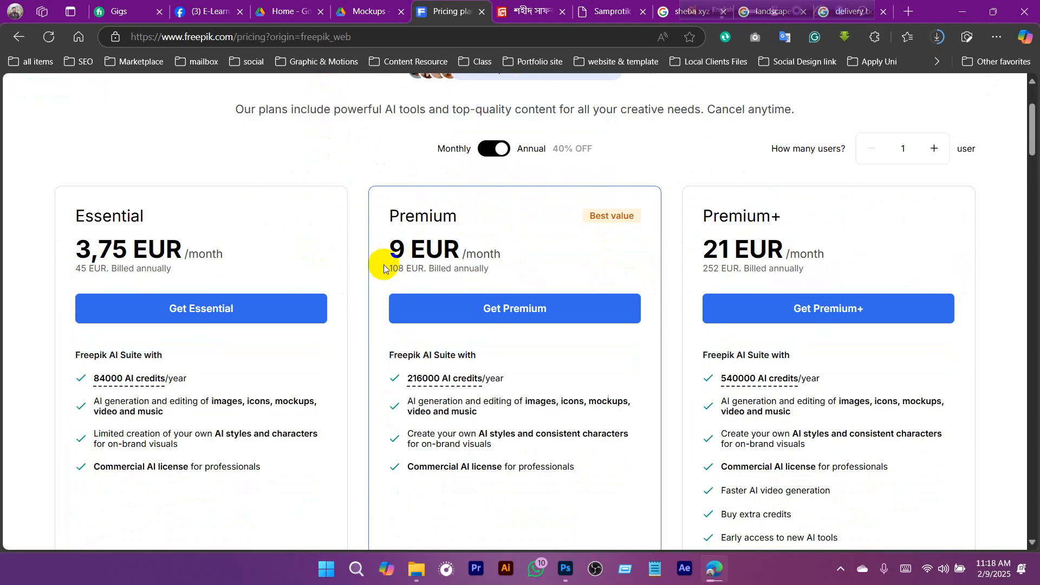
drag(388, 268, 506, 272)
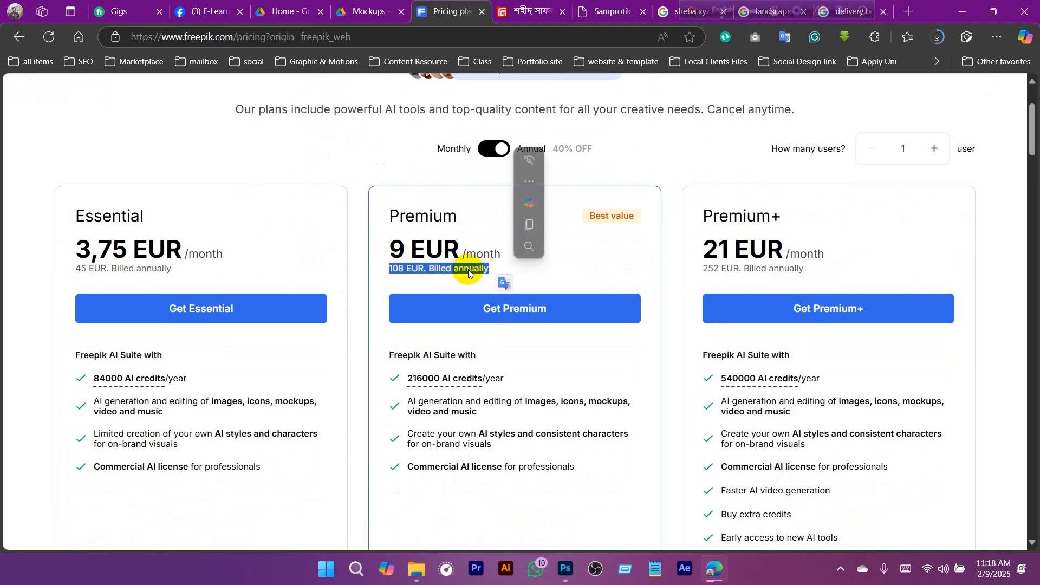
drag(389, 248, 454, 249)
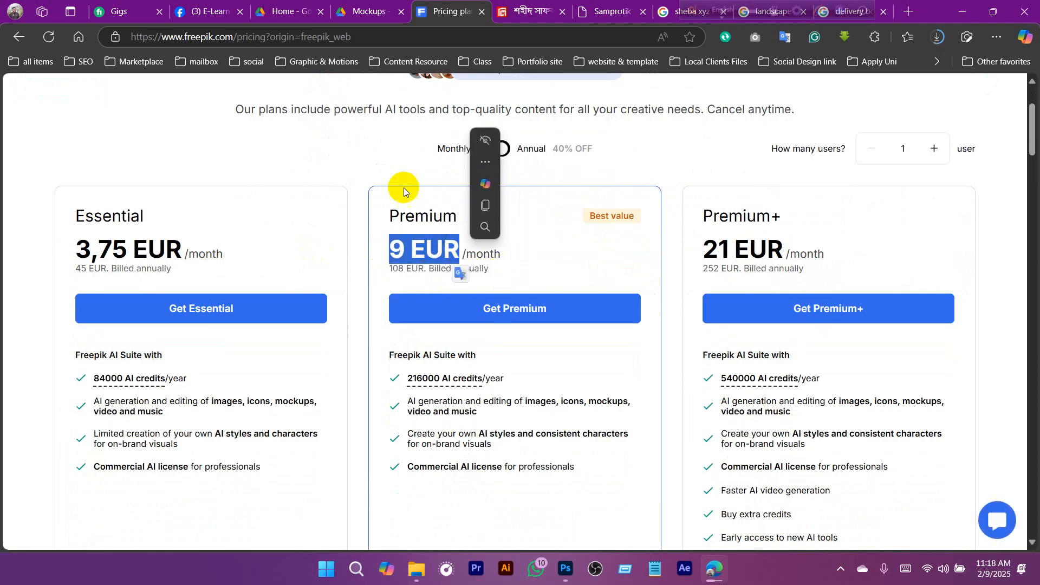
click(377, 164)
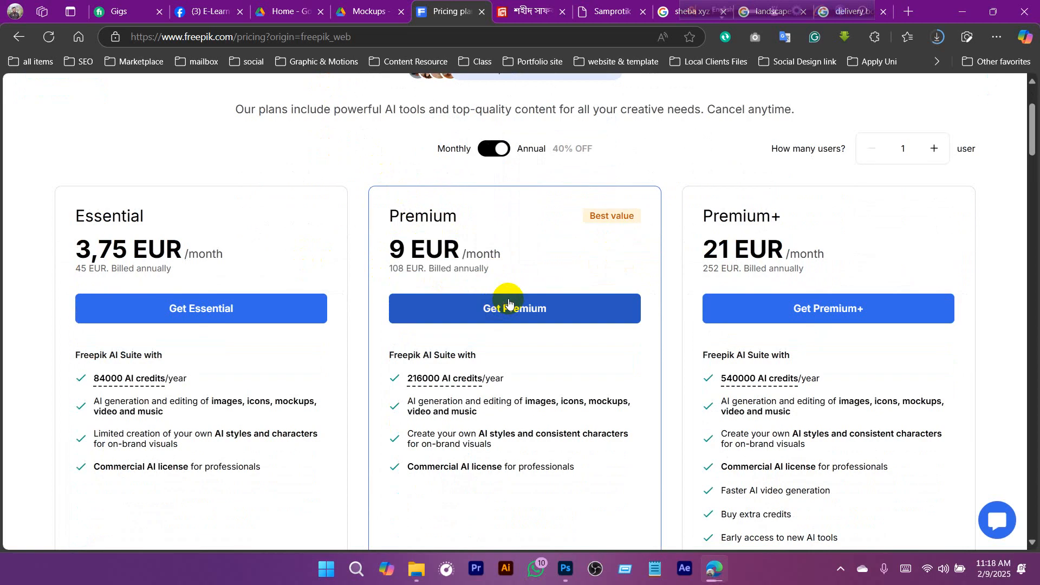
- Switch the plan prices to monthly billing to compare the Premium rate, and return them to annual billing
scroll(508, 301, up, 1)
click(496, 216)
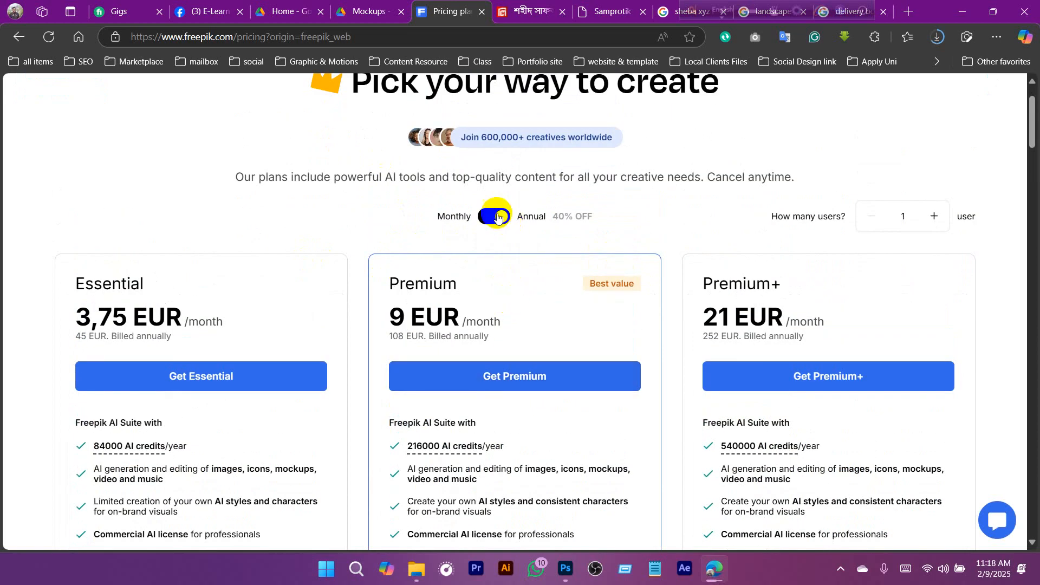
drag(400, 320, 486, 324)
click(416, 210)
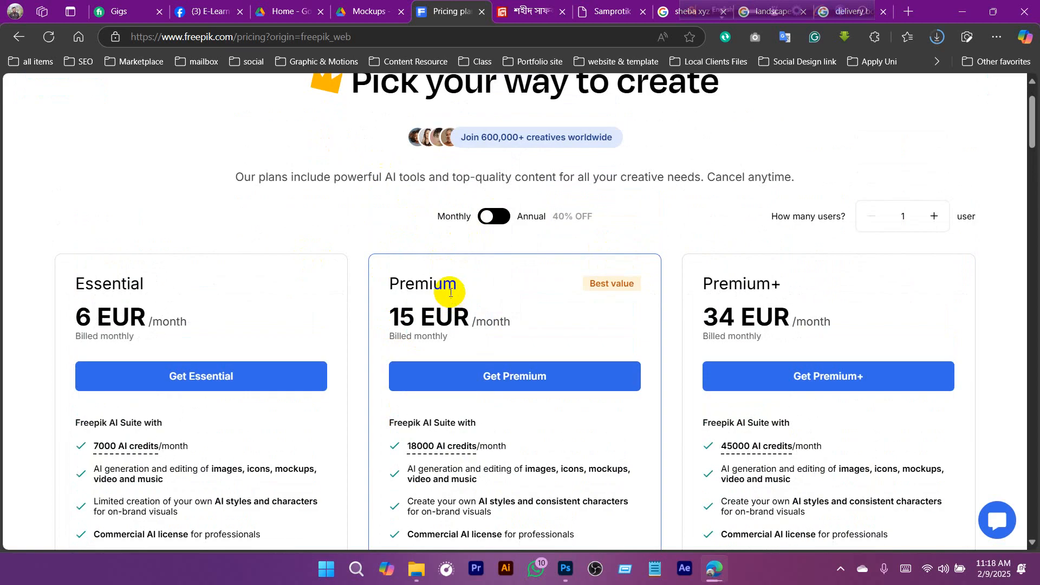
click(504, 219)
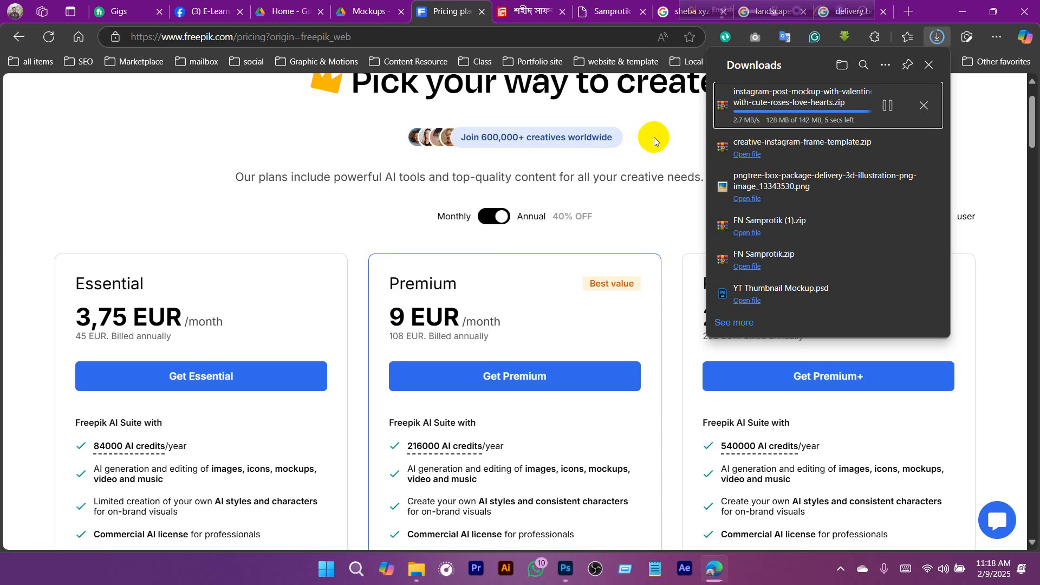
click(494, 217)
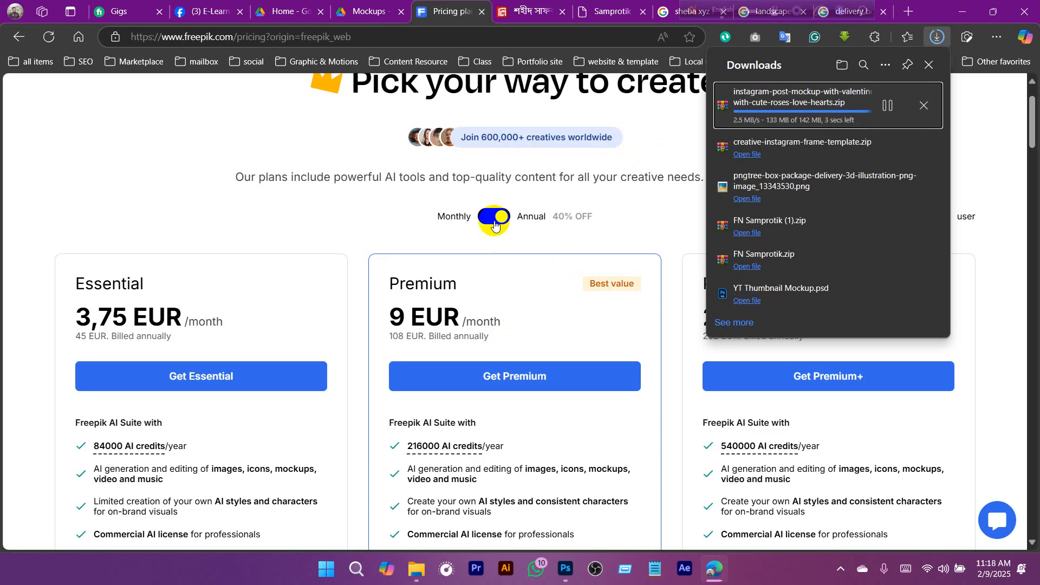
click(493, 217)
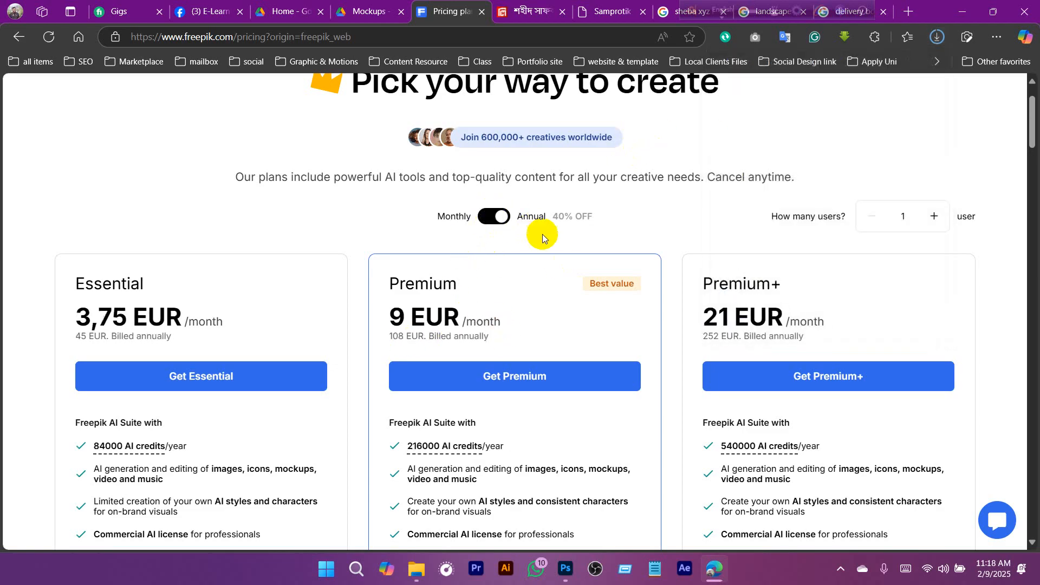
- Locate the downloaded Valentine Instagram post mockup archive in its folder and extract all its files to the suggested destination
click(937, 37)
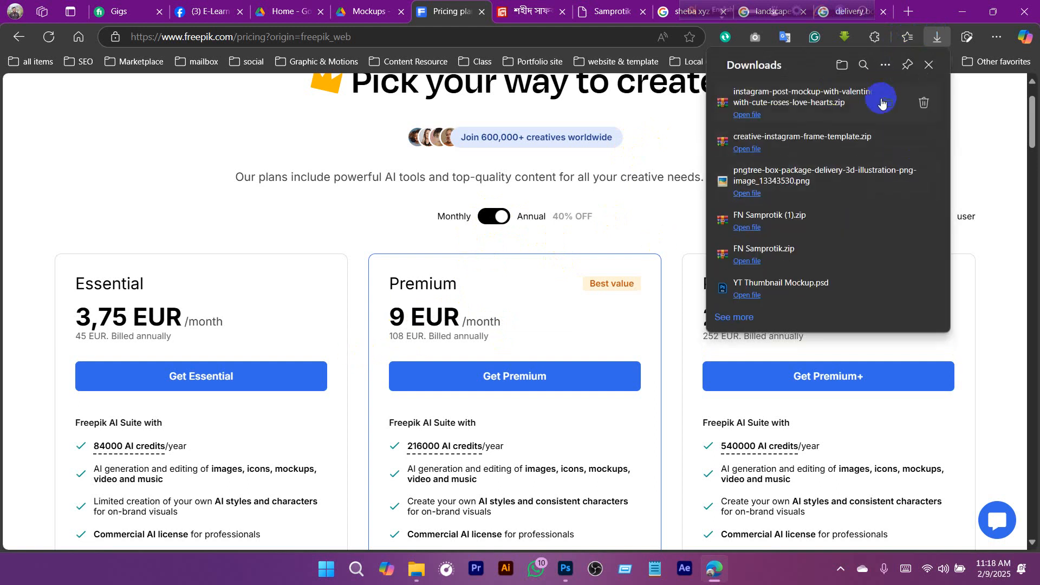
click(881, 107)
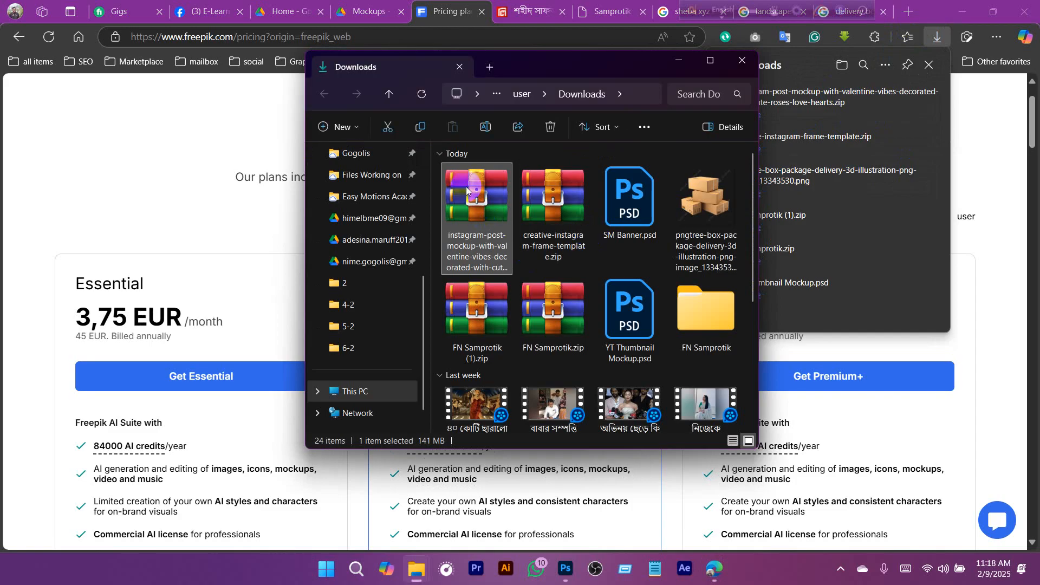
right_click(466, 190)
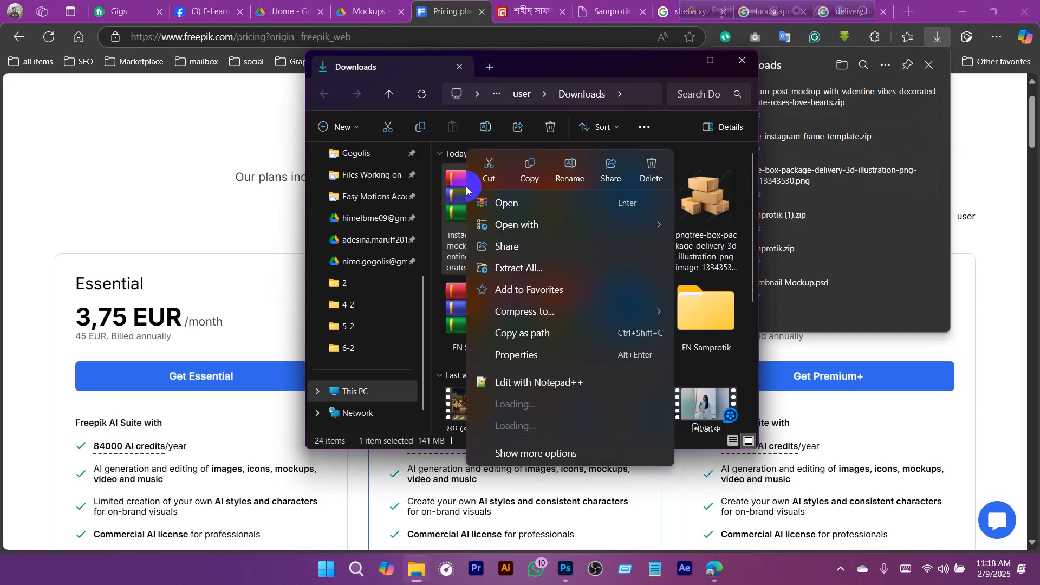
click(520, 270)
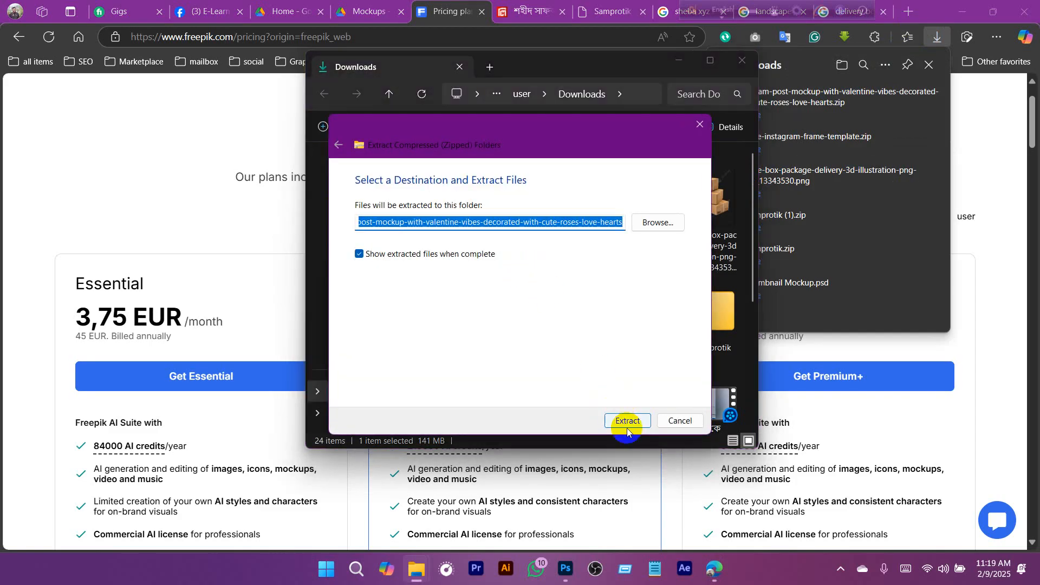
click(627, 421)
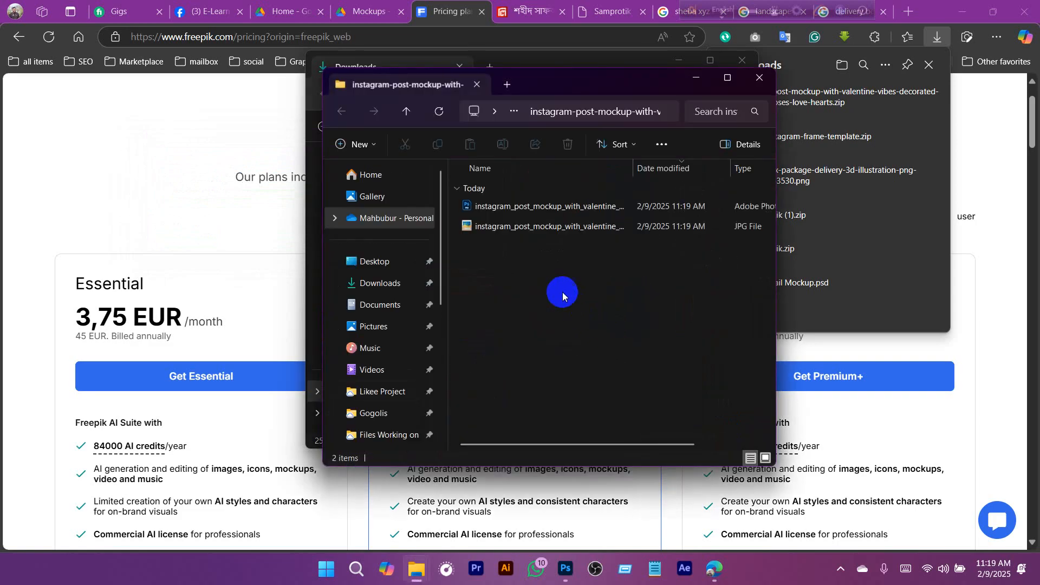
- Show the extracted files as large thumbnails, view the JPG preview instagram_post_mockup_with_valentine_mix_85_c.jpg, and close it
click(485, 211)
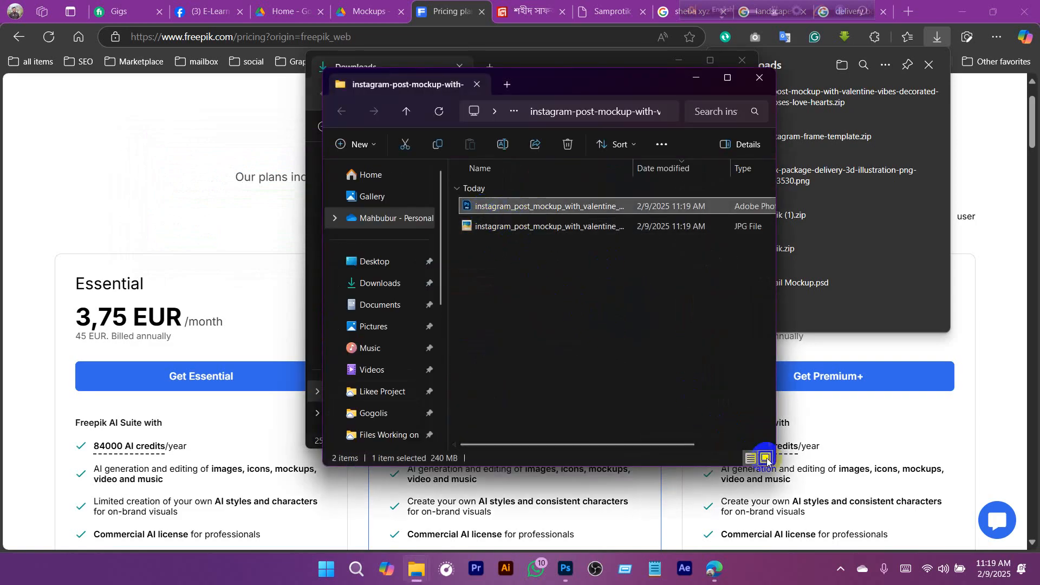
click(606, 339)
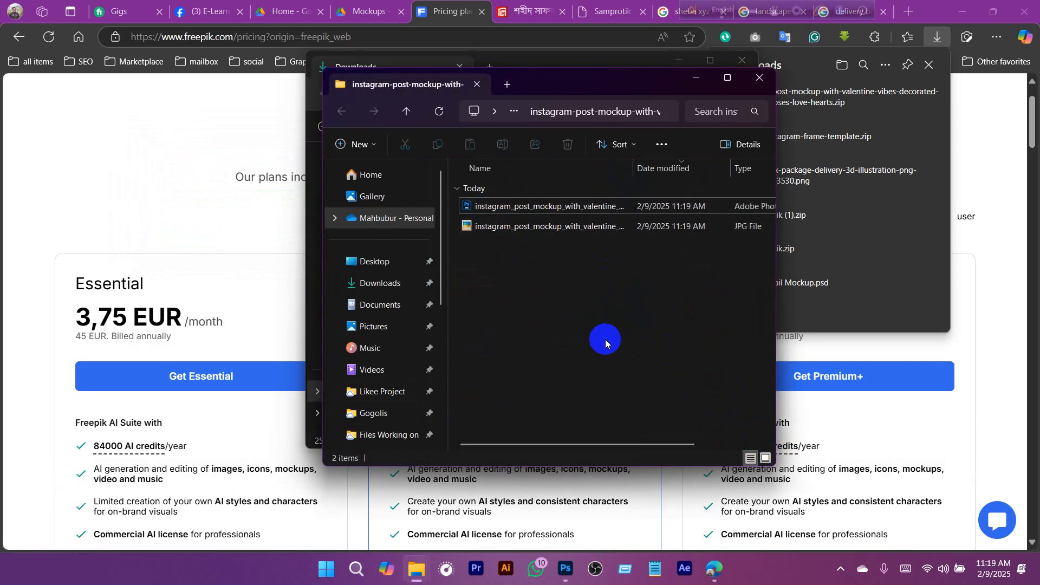
click(765, 458)
click(578, 216)
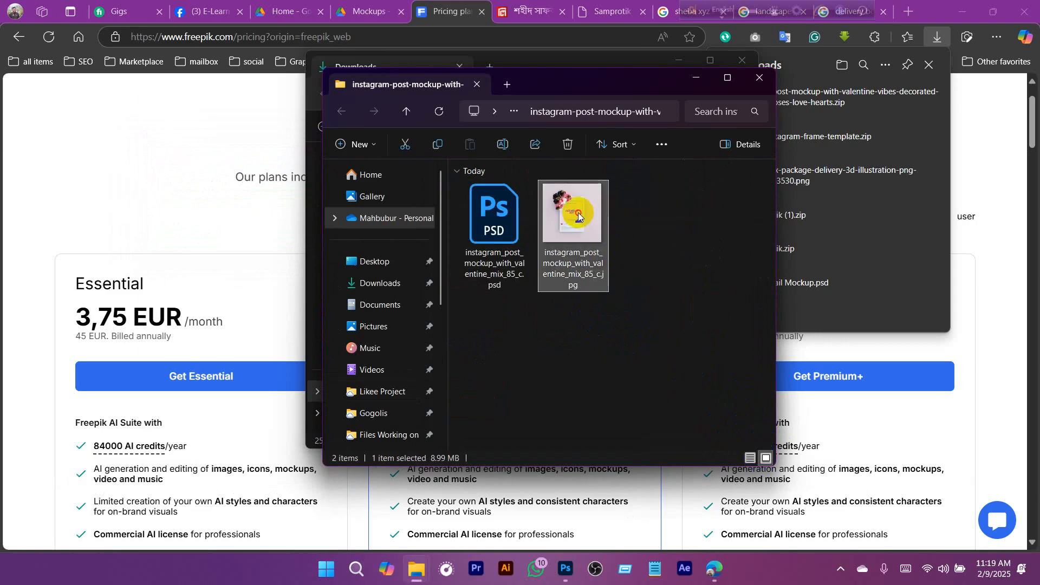
double_click(578, 215)
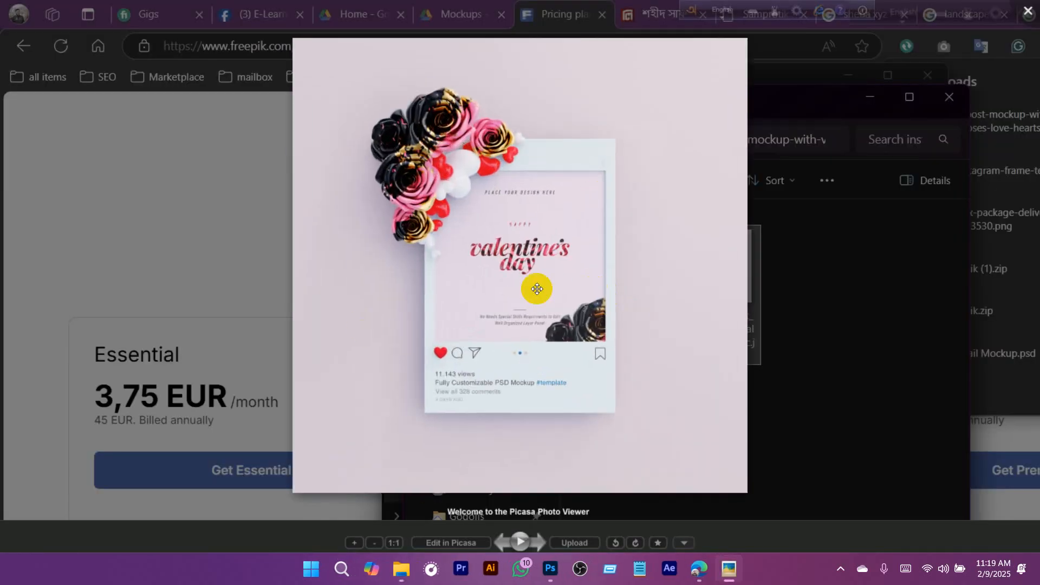
click(1028, 11)
- Open instagram_post_mockup_with_valentine_mix_85_c.psd in Photoshop and look through its layers for the design placeholder
click(492, 216)
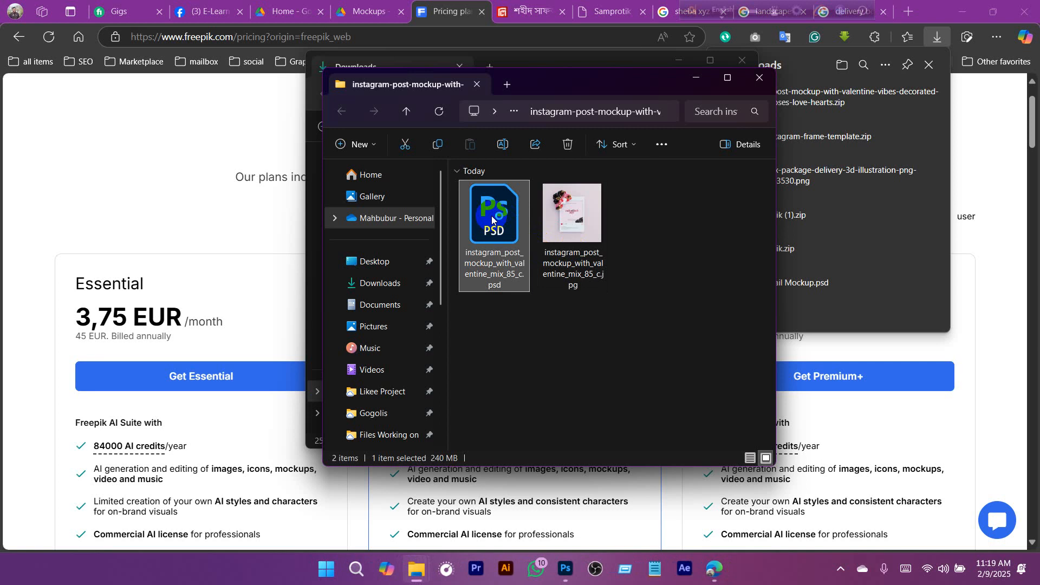
double_click(492, 215)
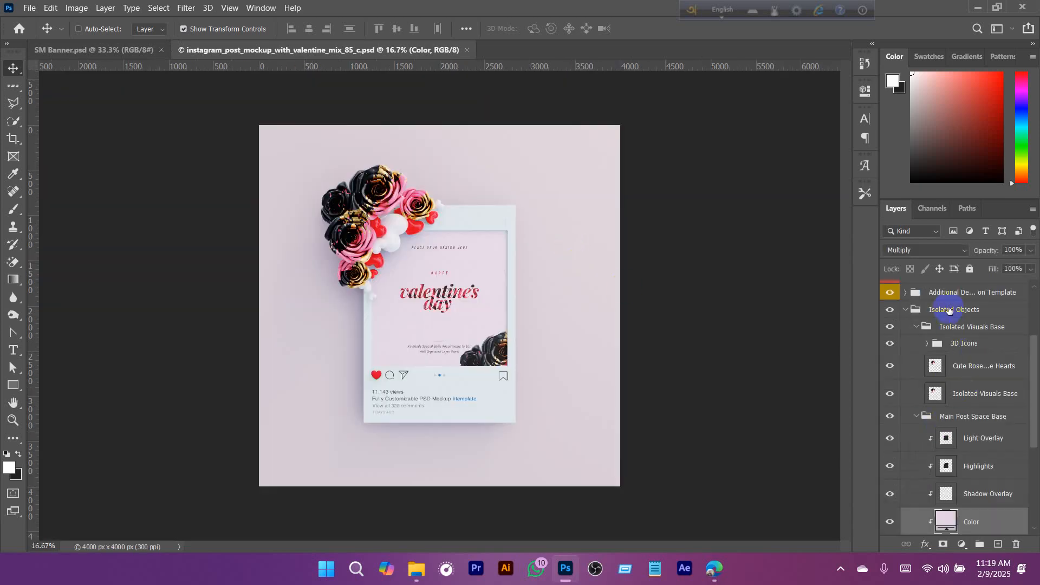
scroll(969, 390, down, 5)
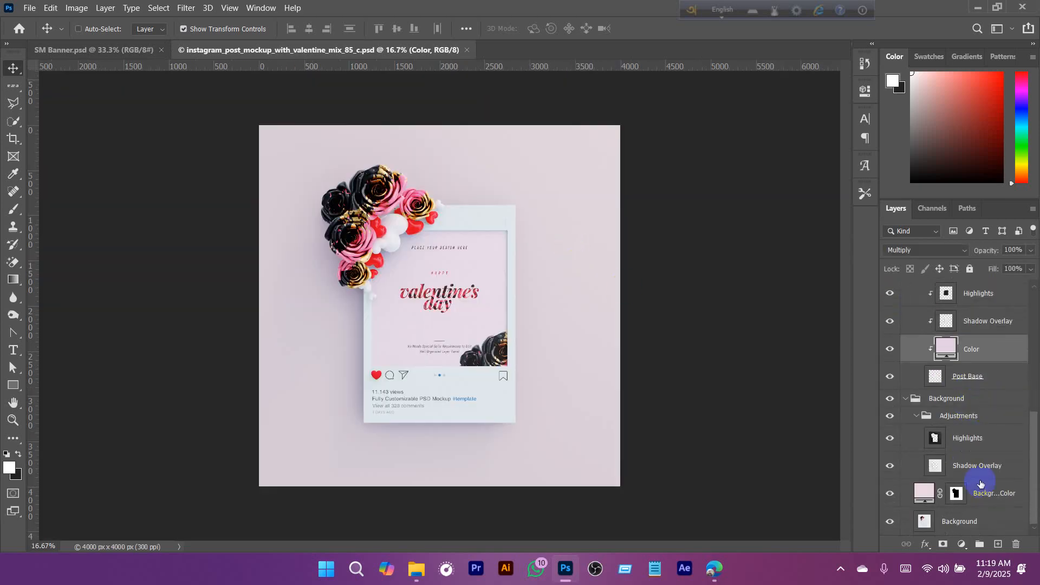
scroll(970, 461, up, 6)
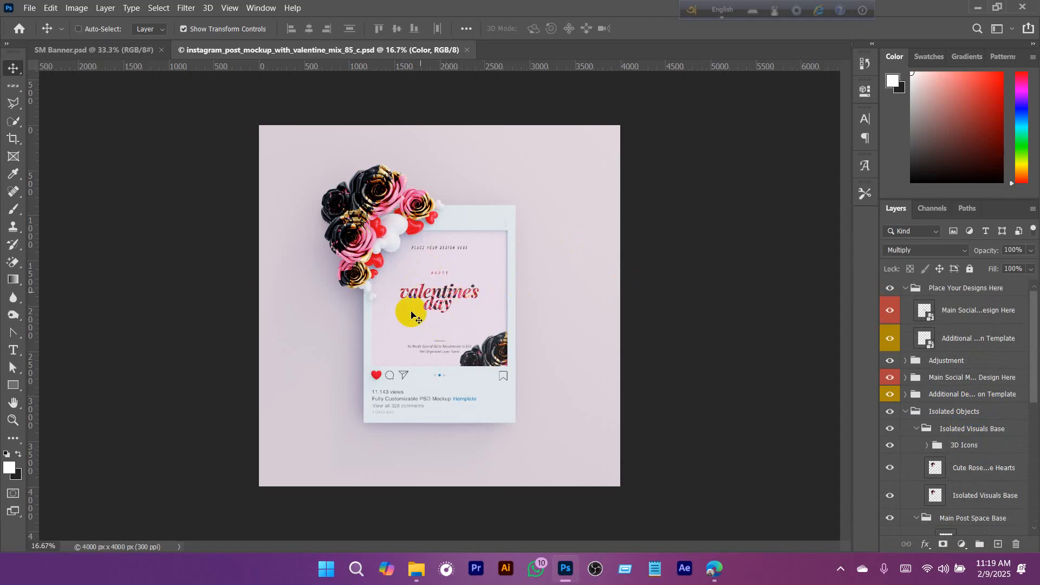
- Collapse the Isolated Objects and Background layer groups, leaving the Place Your Designs Here group expanded and selected
click(918, 415)
click(939, 291)
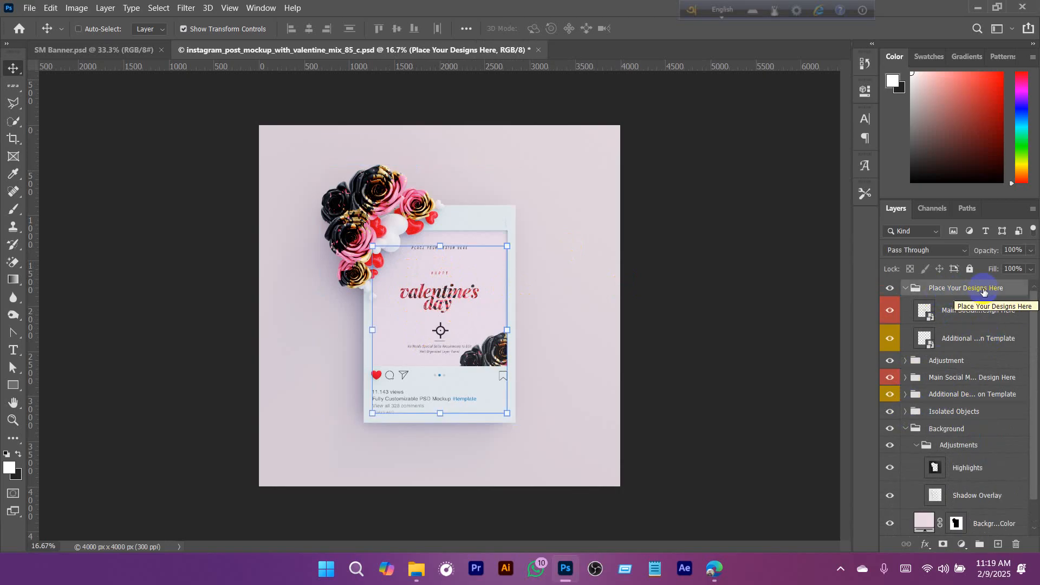
drag(982, 301, 922, 373)
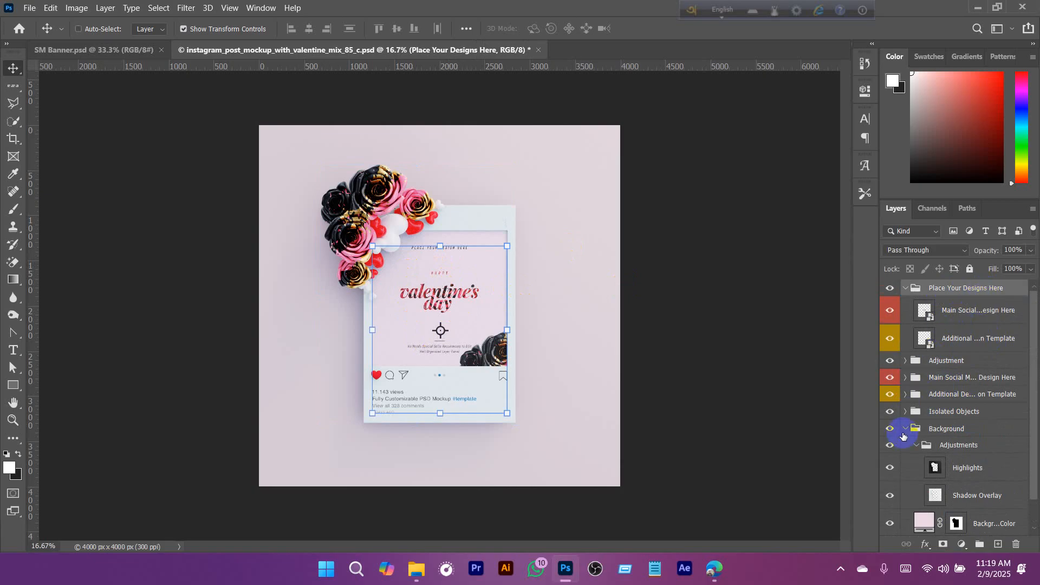
click(907, 429)
- Compare the two smart objects in Place Your Designs Here, open the main post design's contents, and hide its Place your Design Here layer
click(981, 313)
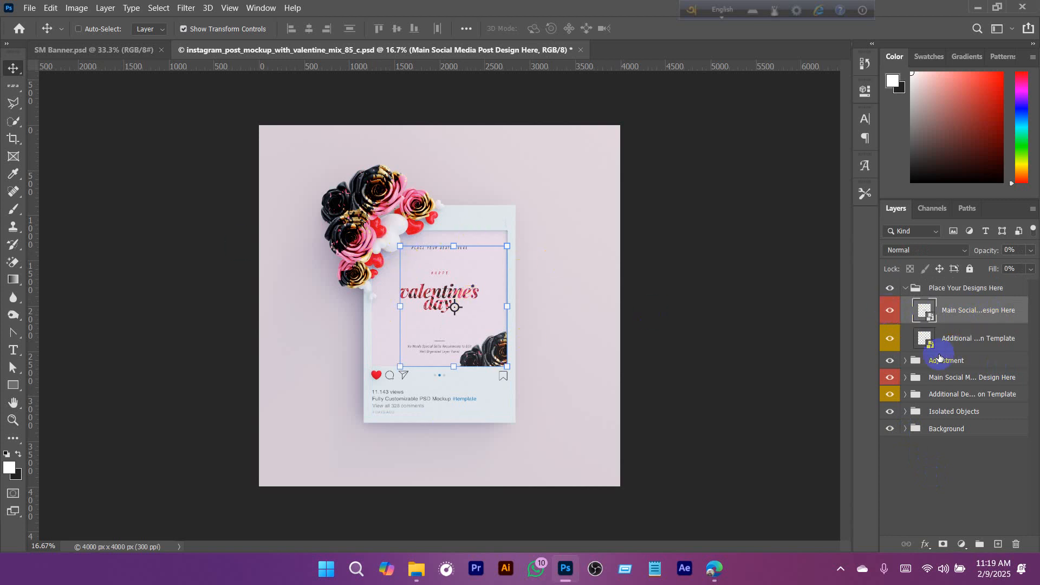
click(955, 345)
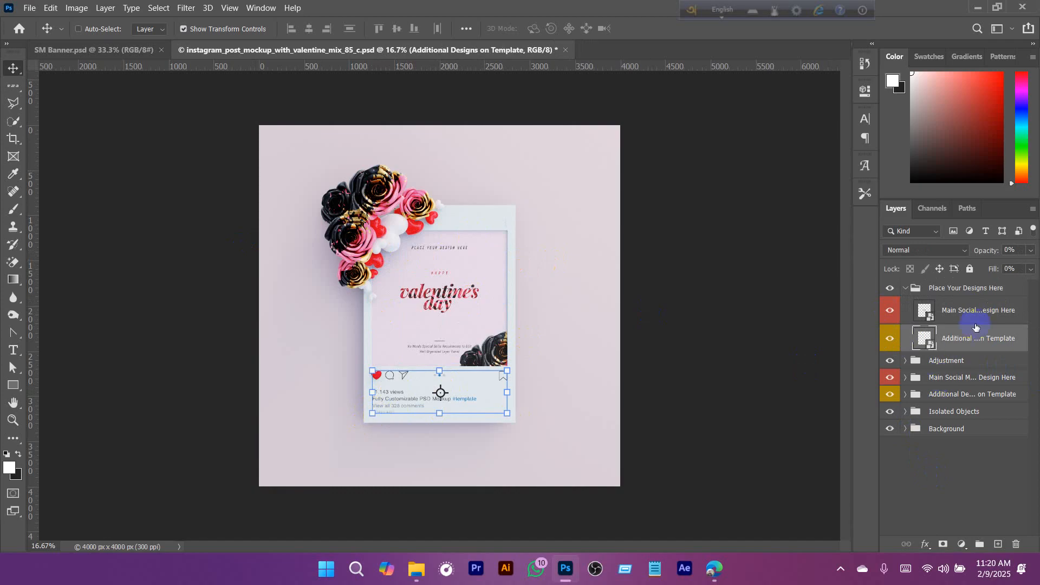
click(931, 326)
click(968, 310)
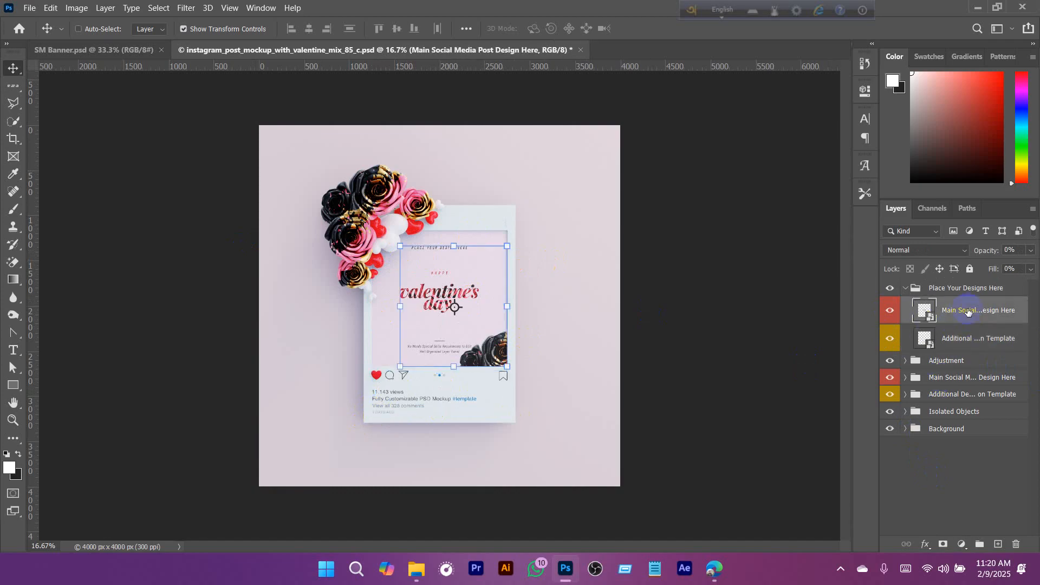
double_click(929, 318)
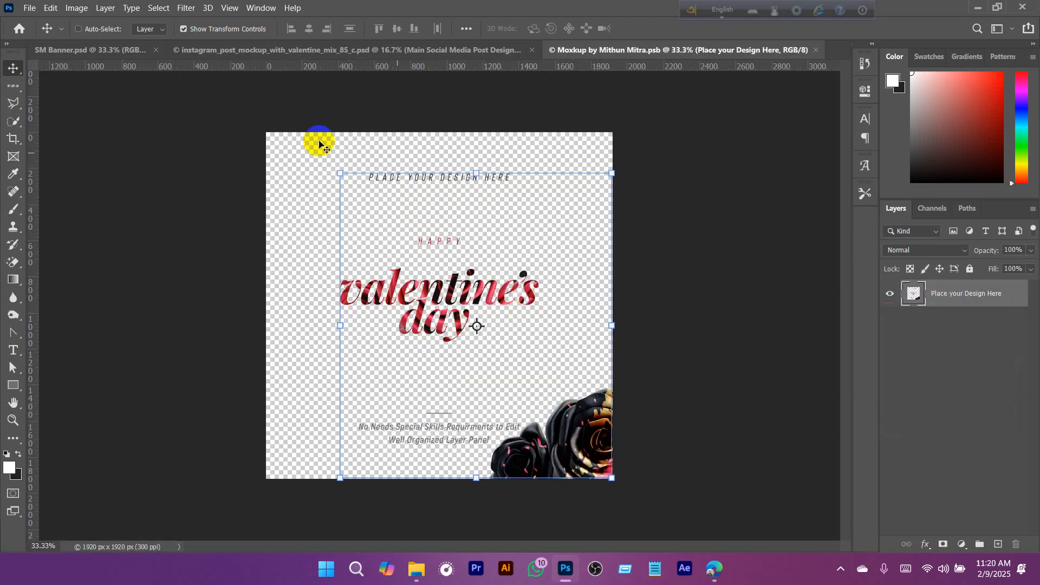
click(890, 293)
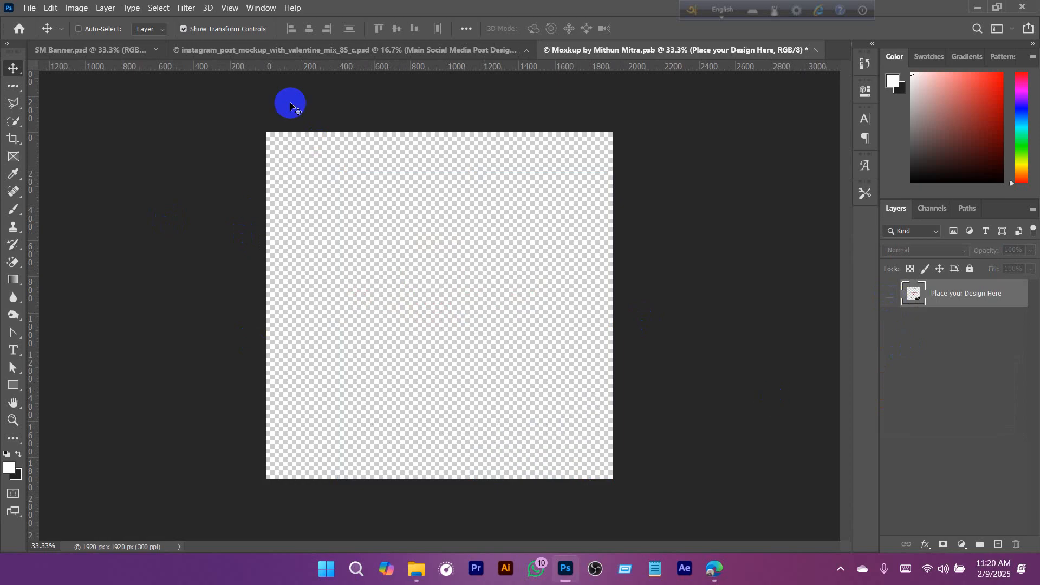
- Select the whole canvas of SM Banner.psd, make a merged copy of it, and deselect
click(88, 57)
key(ctrl+a)
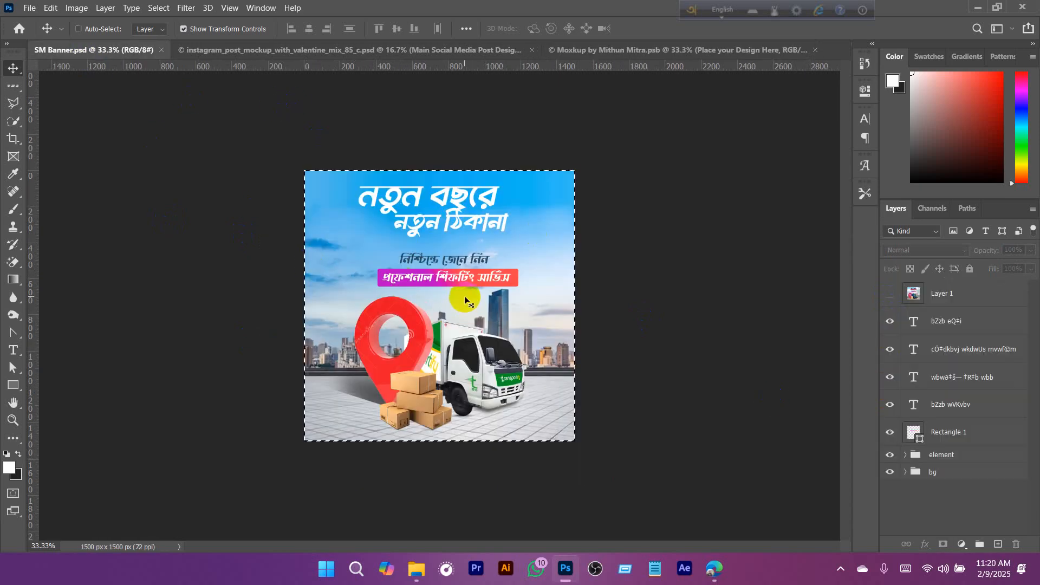
click(79, 28)
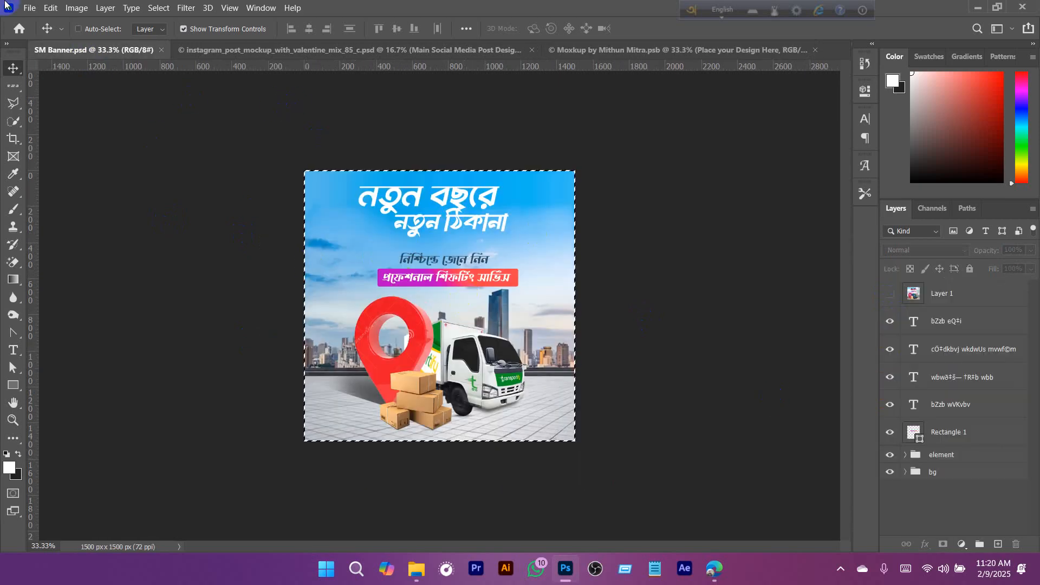
click(158, 7)
click(157, 7)
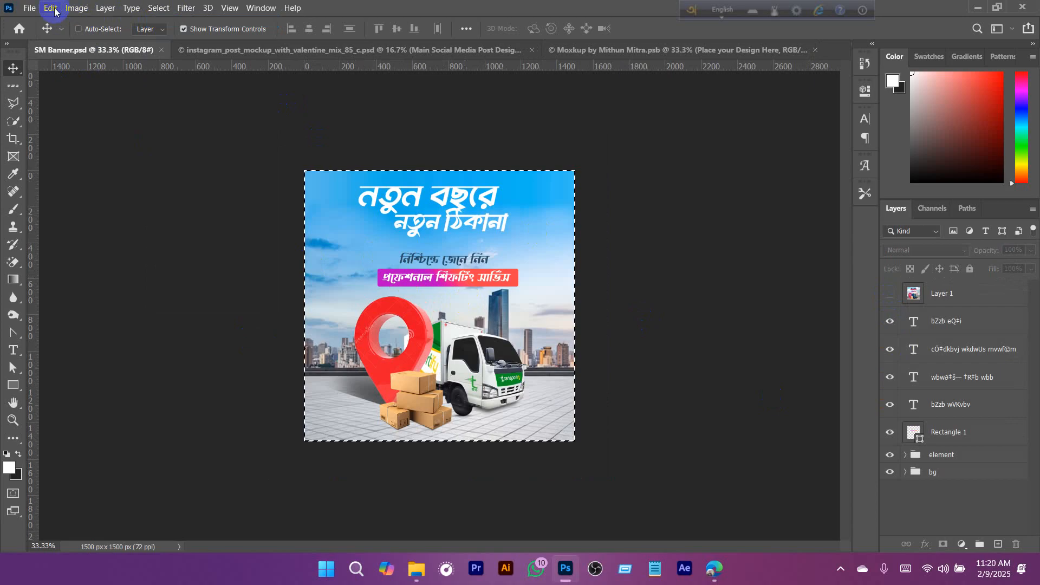
click(50, 8)
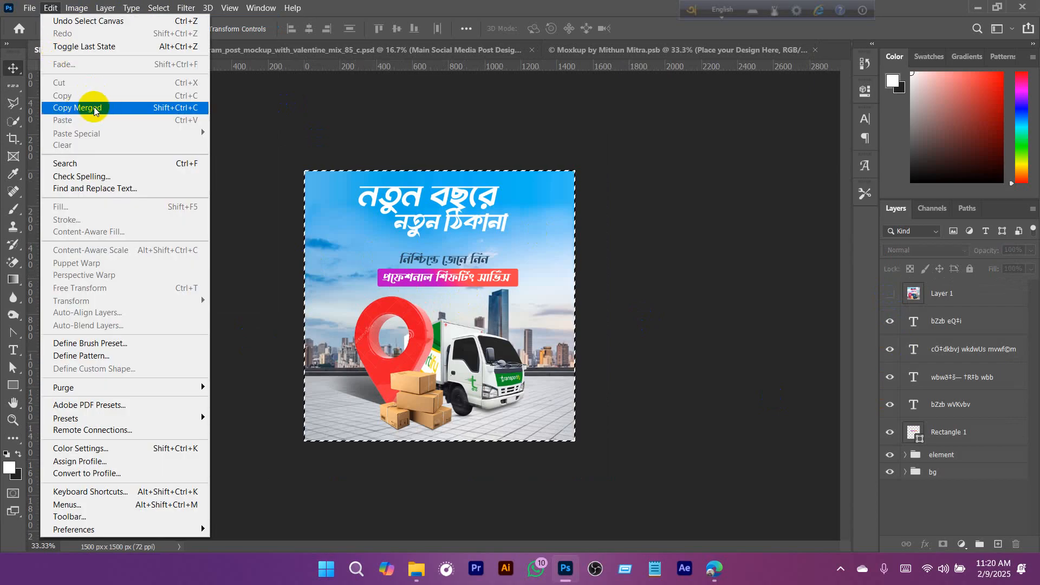
click(69, 108)
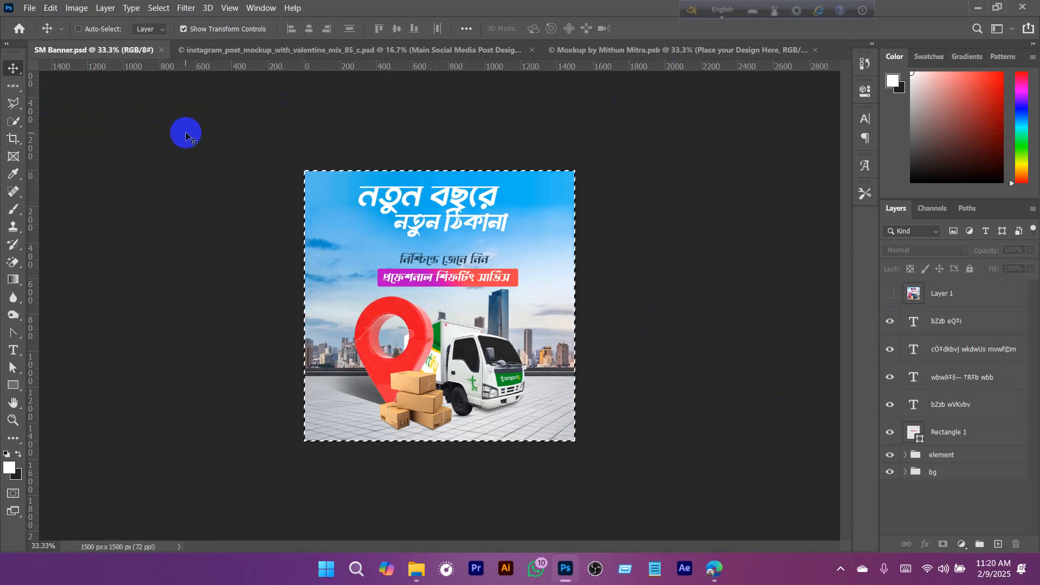
key(ctrl+d)
- Save a copy of the banner as SM Banner.jpg in Downloads, in JPEG format at quality 12 (Maximum), Baseline ("Standard")
click(29, 8)
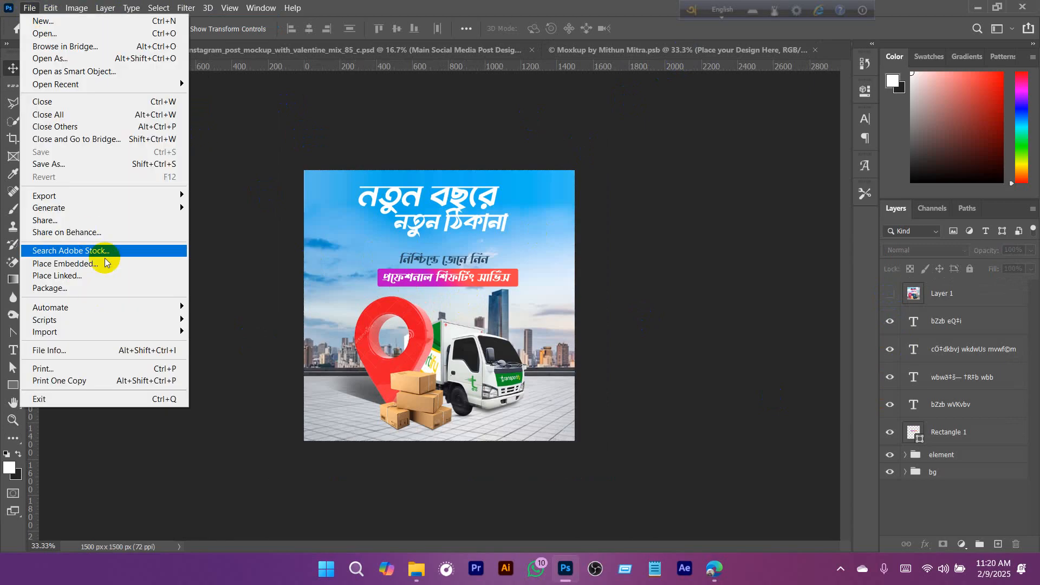
click(266, 229)
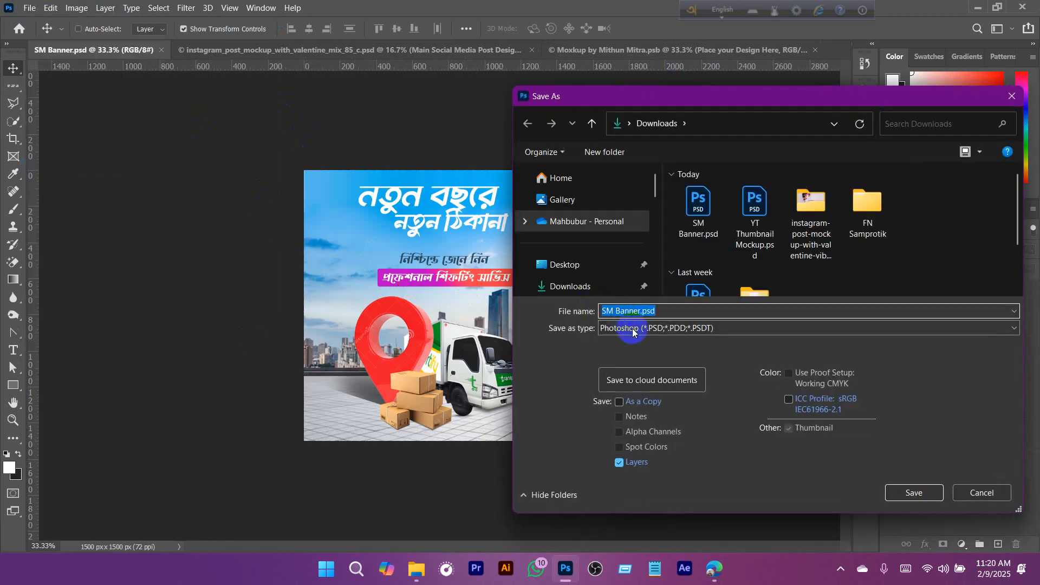
click(632, 328)
click(662, 440)
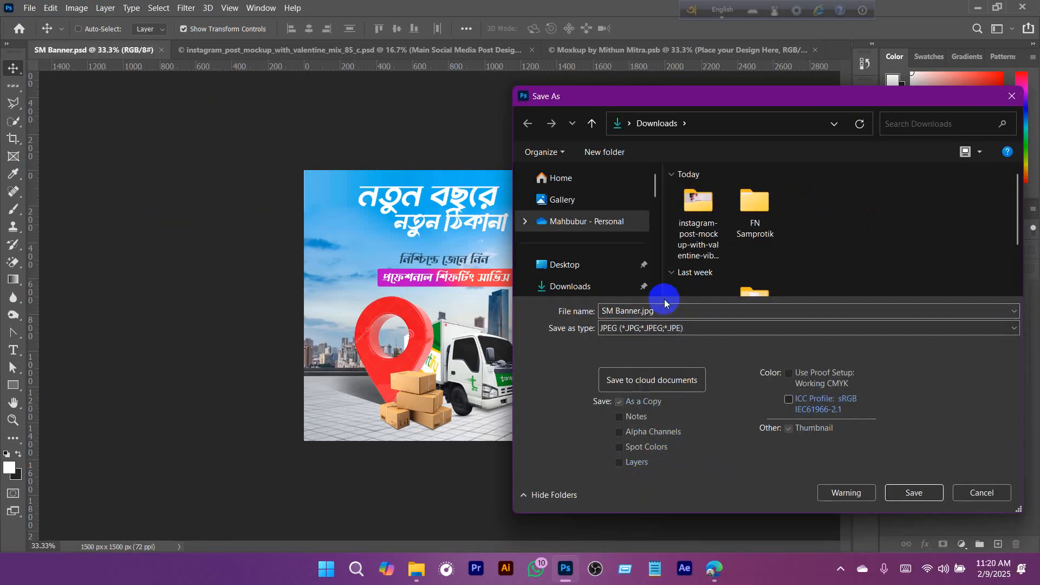
click(899, 494)
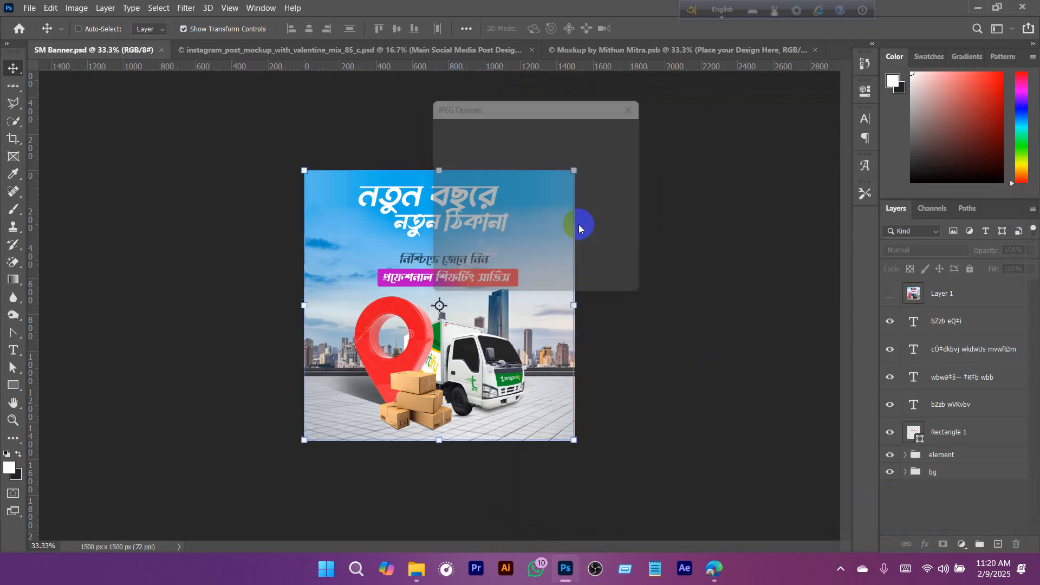
drag(524, 203, 611, 195)
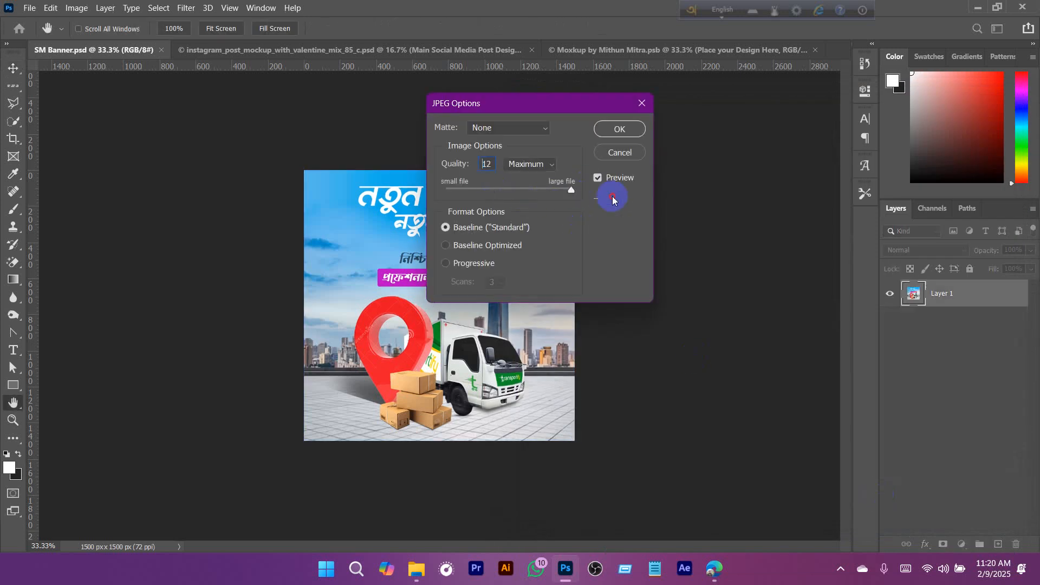
click(615, 131)
- Place SM Banner.jpg from Downloads into the mockup's smart object so it fills the canvas, and save the smart object
click(710, 51)
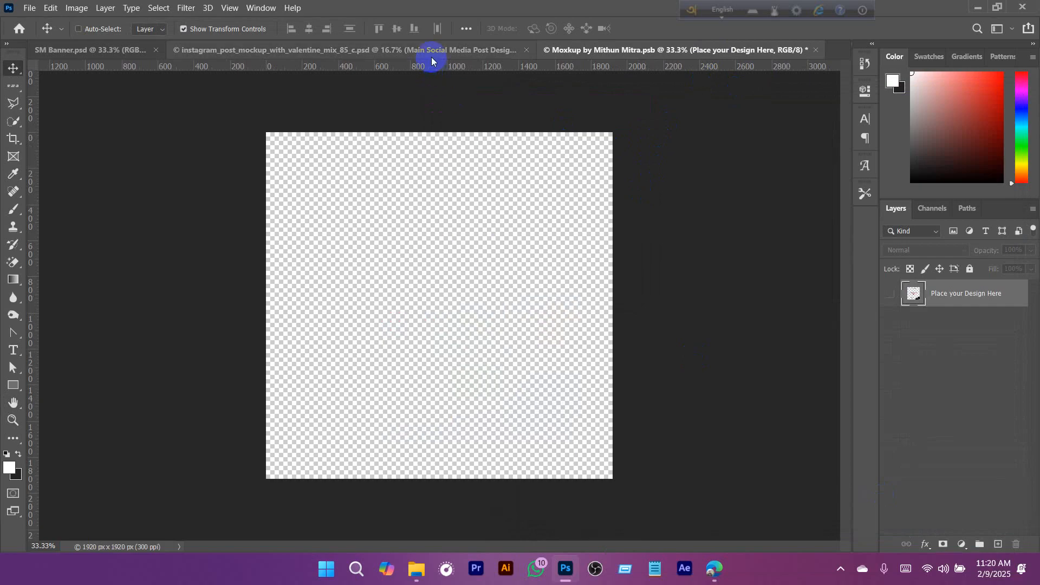
click(410, 566)
click(499, 495)
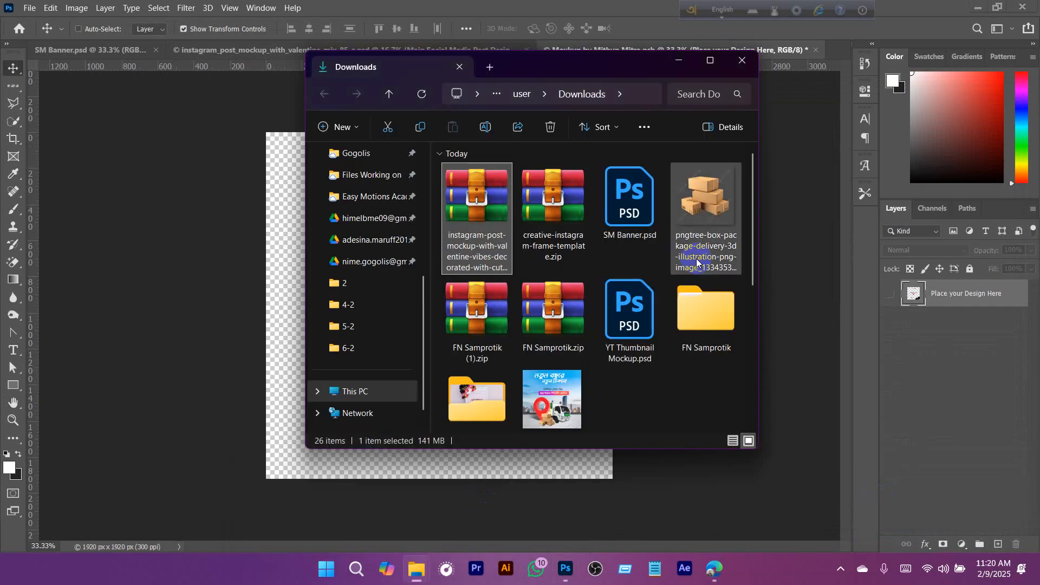
drag(601, 65, 853, 28)
drag(807, 349, 435, 341)
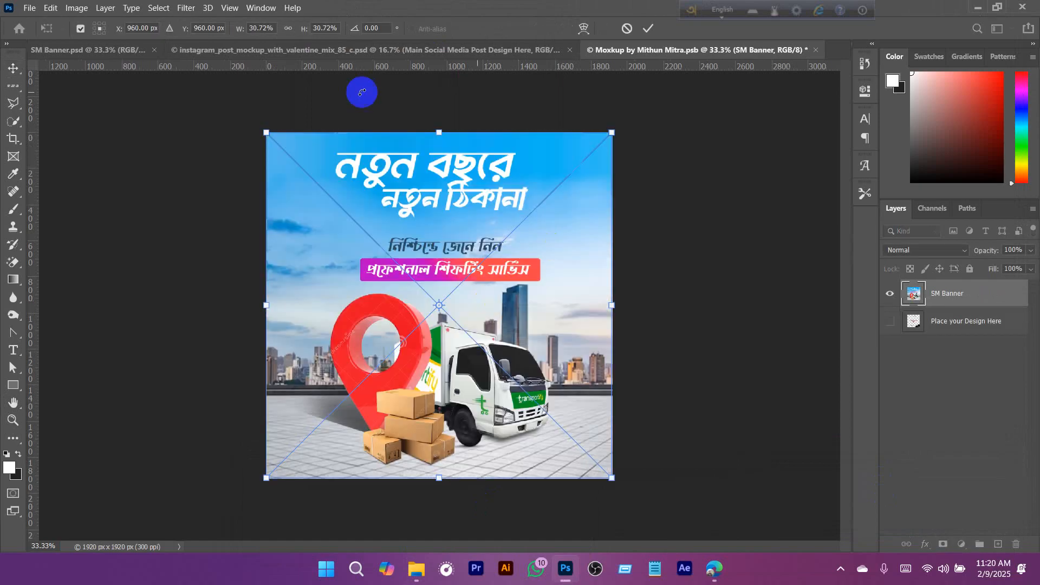
click(650, 30)
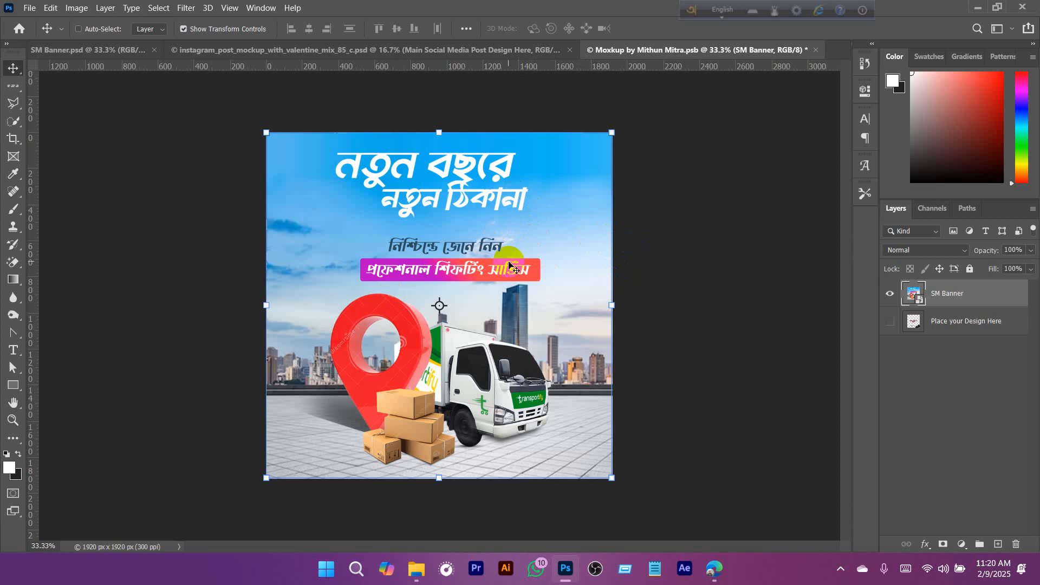
key(ctrl+s)
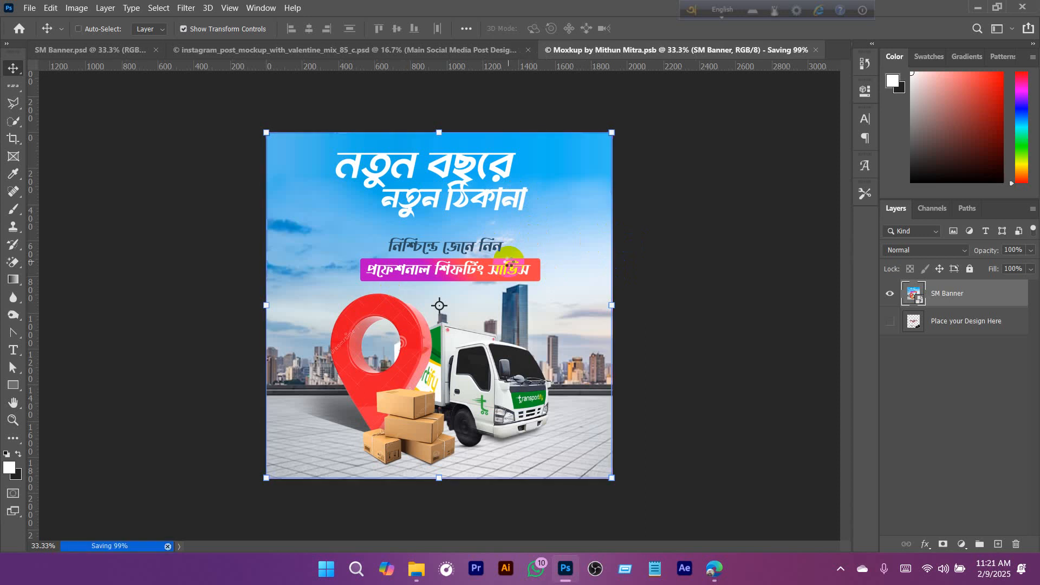
- Inspect the banner in the Instagram mockup, locate the roses' layer, and collapse the Isolated Visuals Base and Isolated Objects groups
click(487, 50)
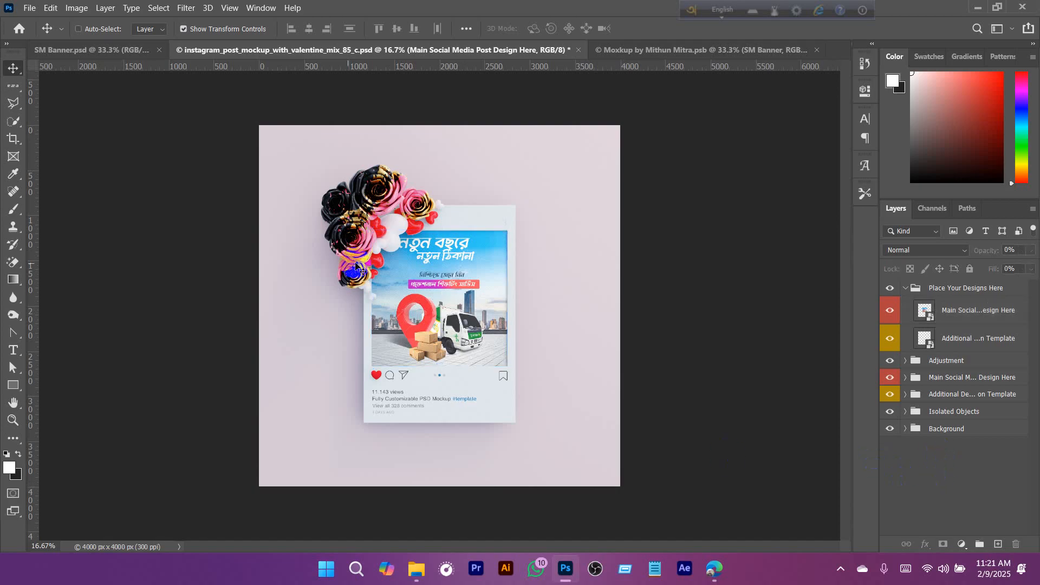
scroll(445, 301, up, 1)
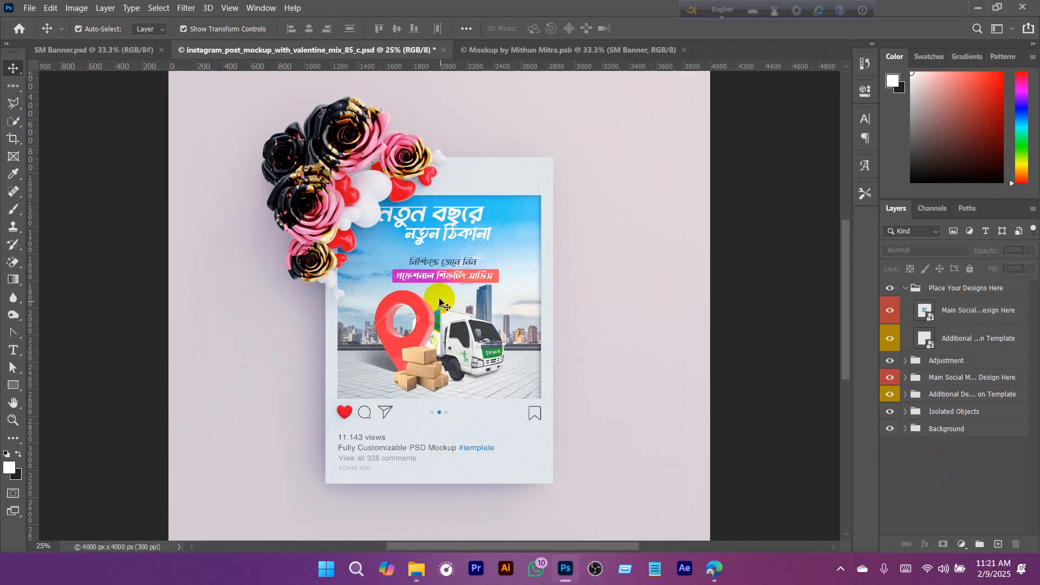
ctrl+click(333, 152)
scroll(970, 432, down, 3)
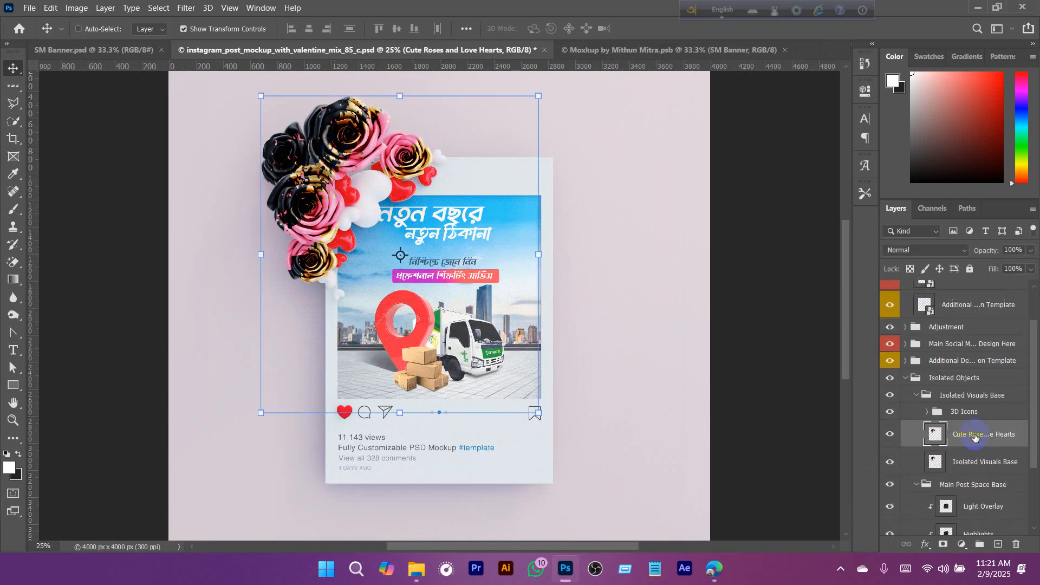
click(922, 361)
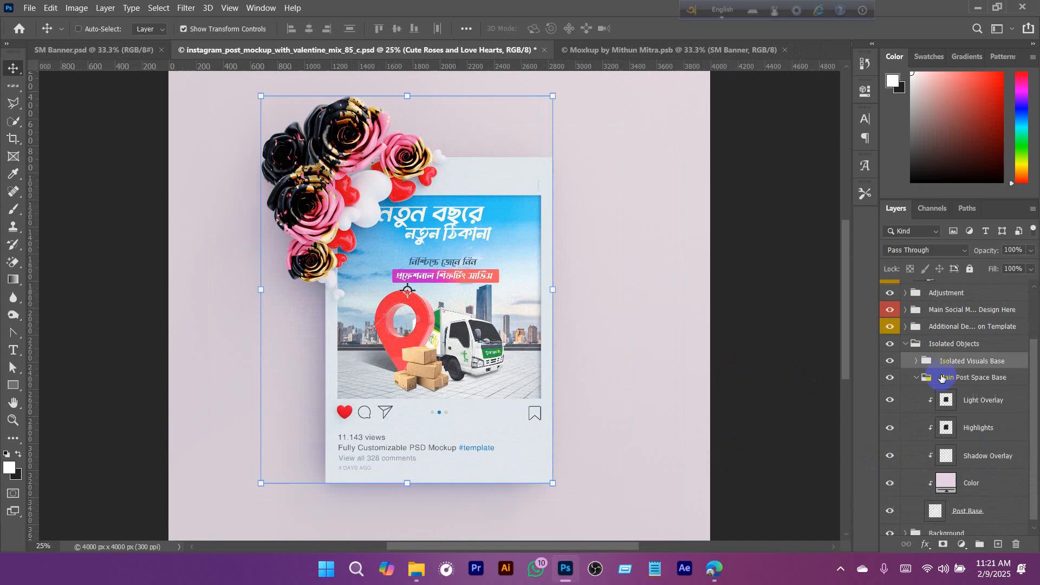
click(905, 344)
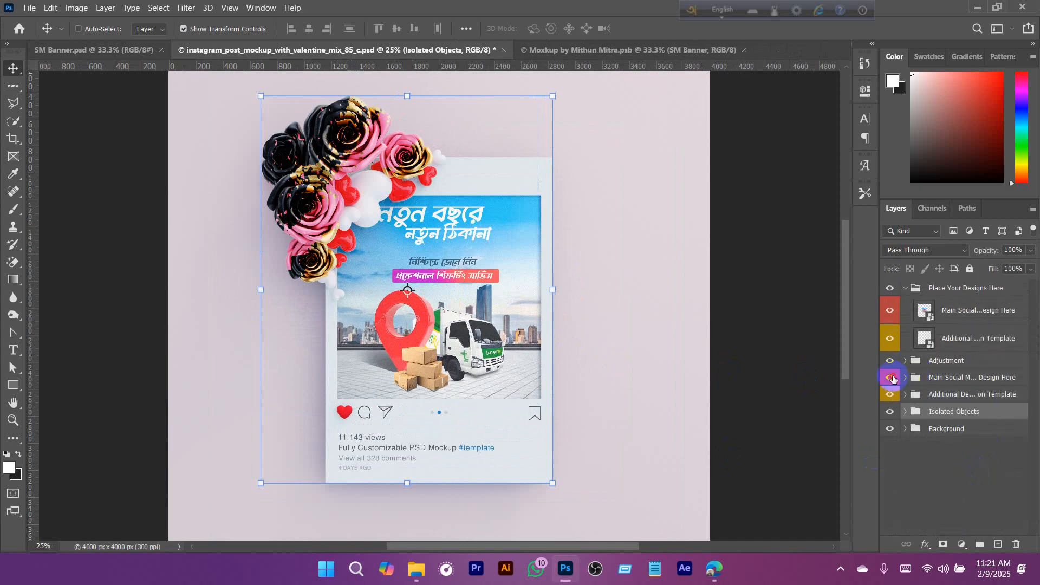
- Toggle the visibility of the Main Social Media Post Design Here and Adjustment groups off and on to check their effect
click(891, 378)
click(891, 378)
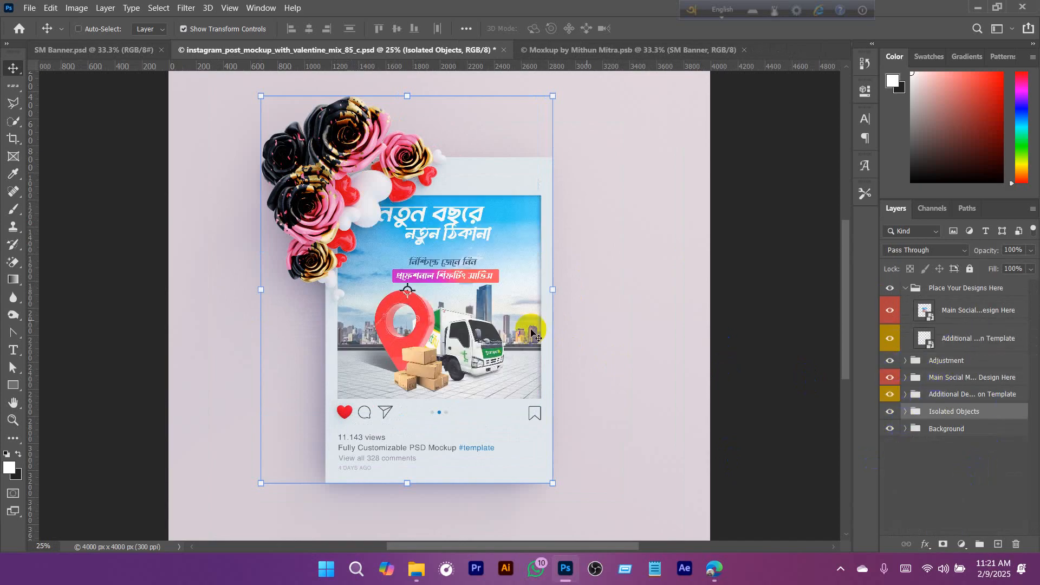
click(889, 361)
click(888, 360)
- Look through the Isolated Objects, main post design and Background groups, collapsing the Main Post Space Base and Adjustments subgroups
click(906, 411)
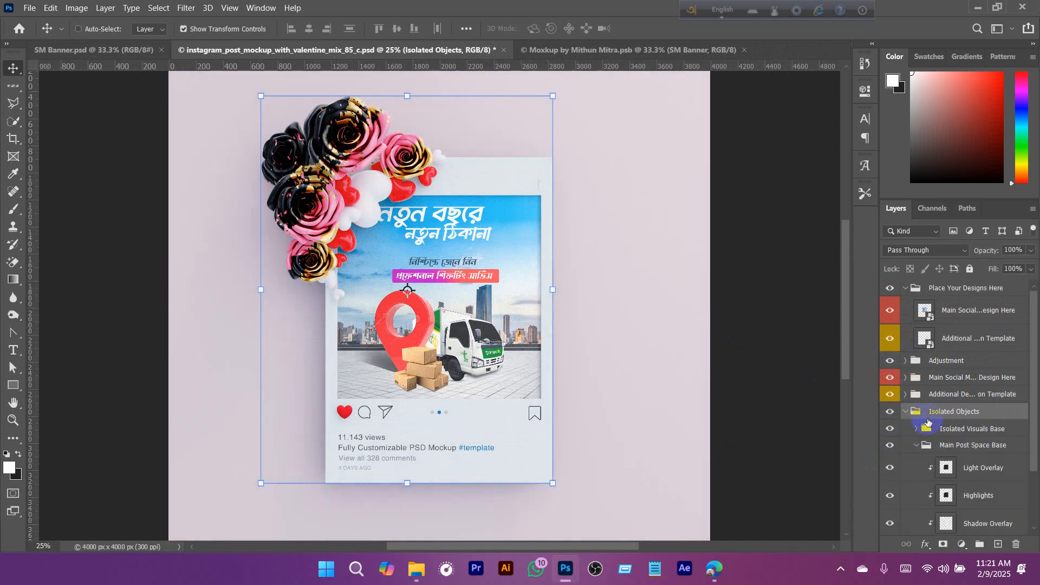
scroll(929, 423, down, 3)
click(915, 372)
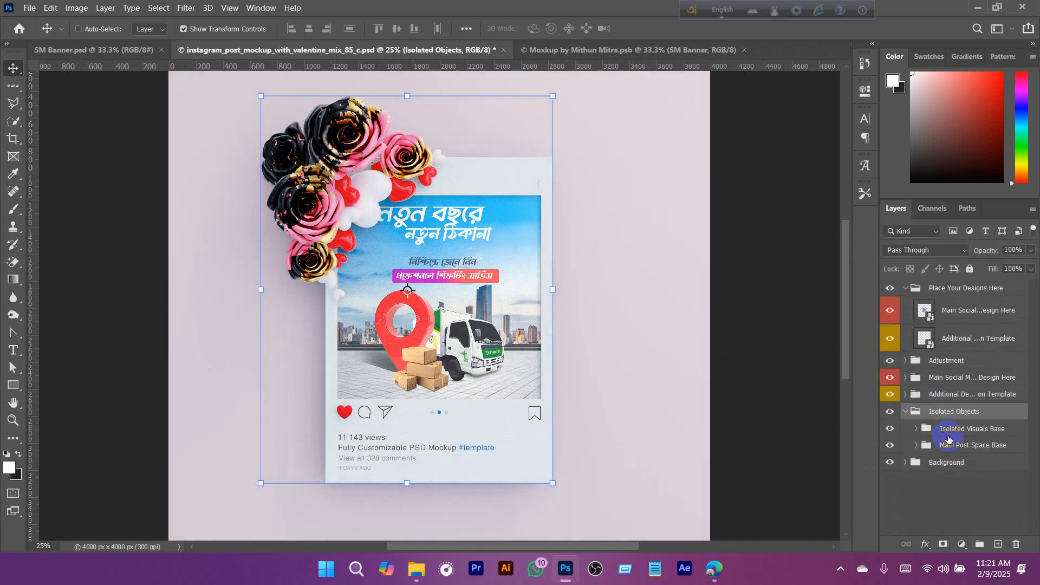
click(906, 378)
scroll(983, 423, down, 2)
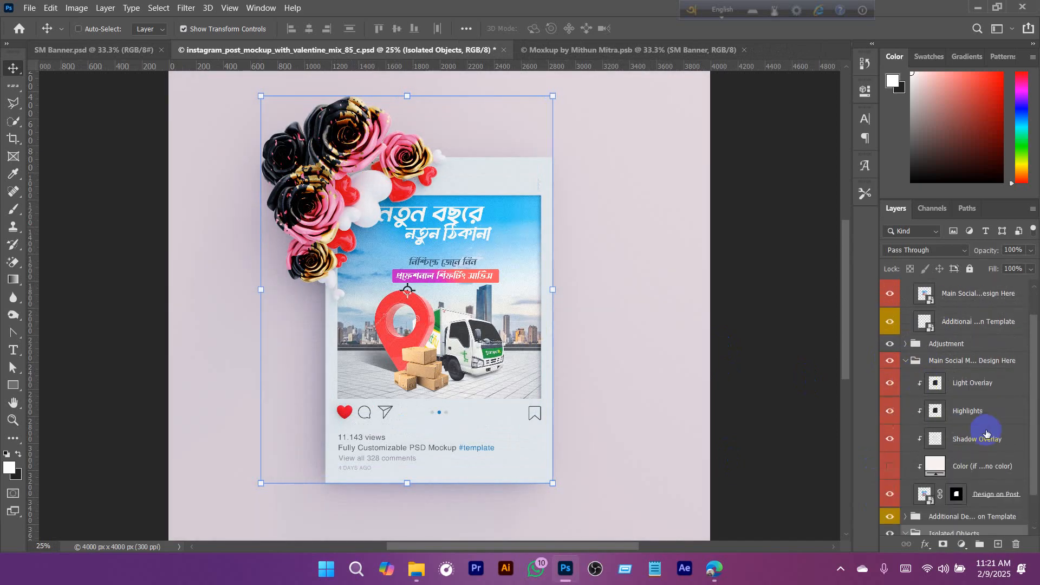
click(906, 303)
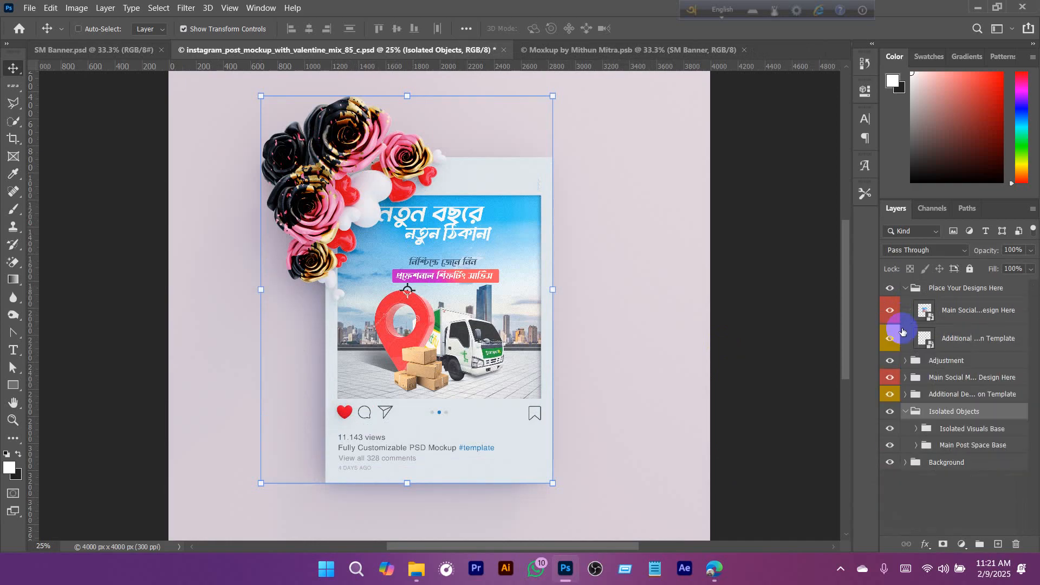
click(904, 464)
scroll(960, 451, down, 2)
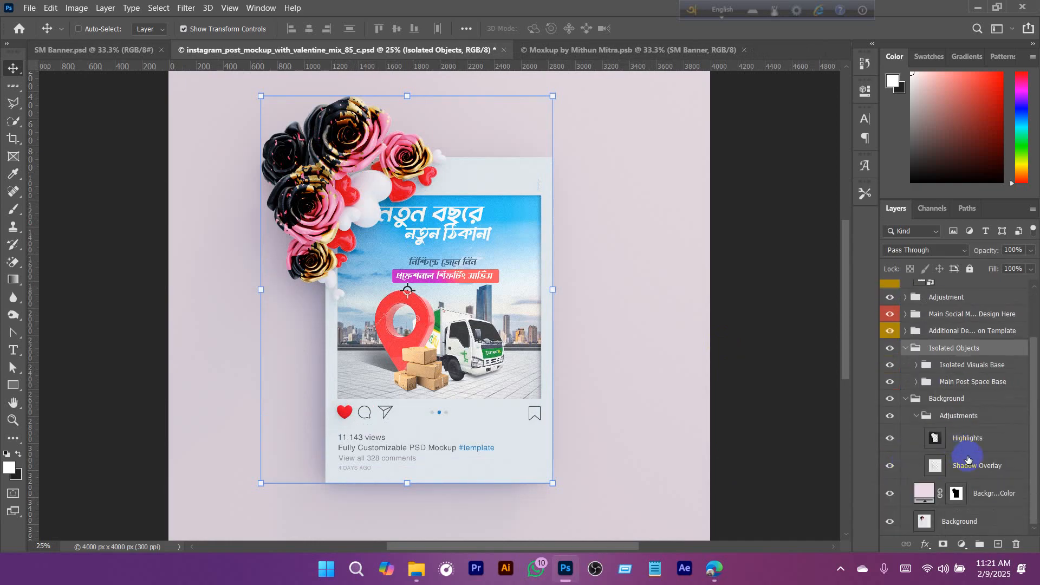
click(916, 417)
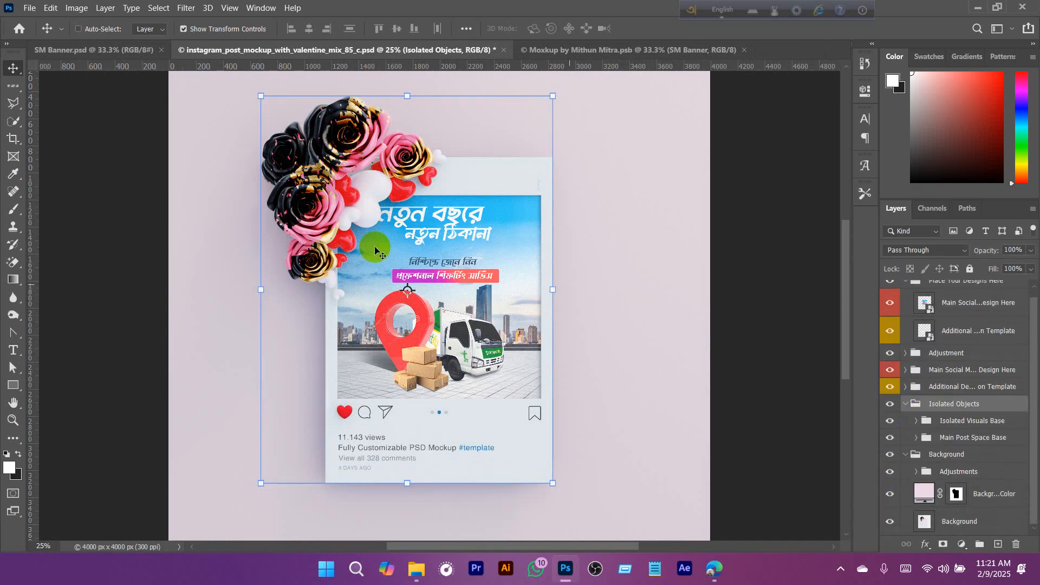
- Go through the layers stacked beneath the roses, picking the Color Lookups, Isolated Visuals Base and Isolated Objects groups in turn
right_click(314, 151)
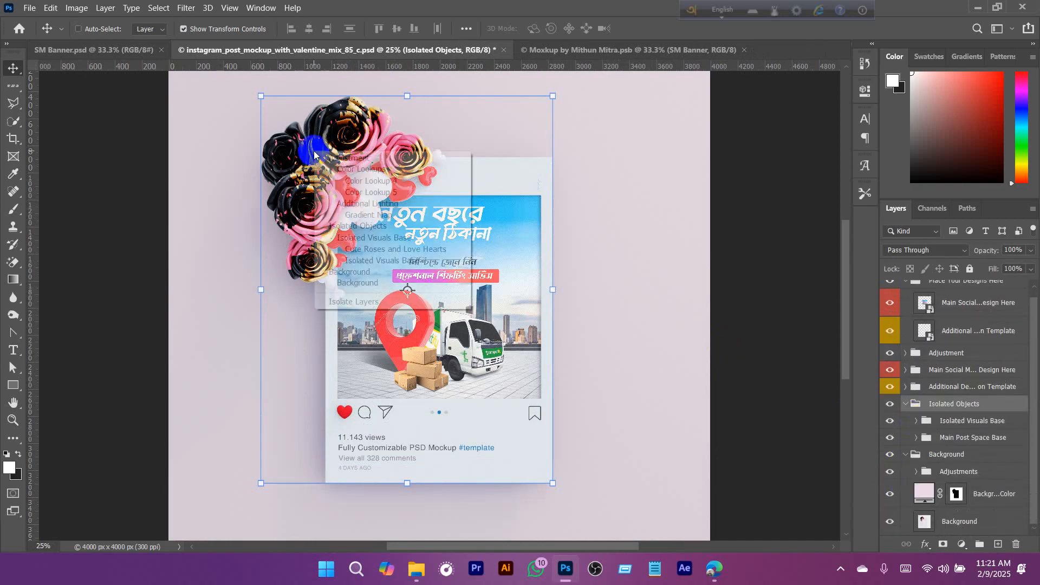
click(374, 169)
right_click(343, 155)
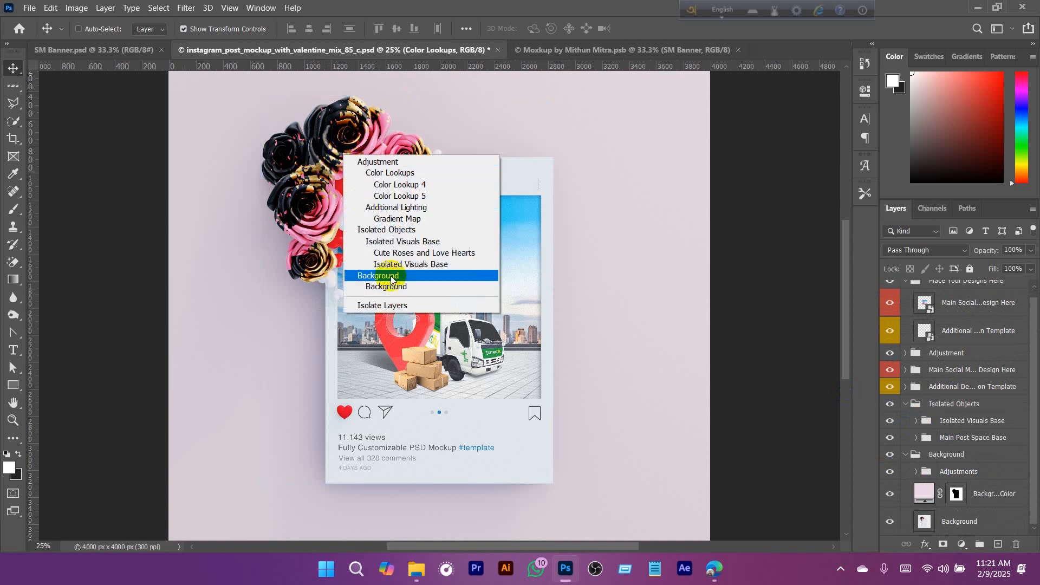
click(404, 241)
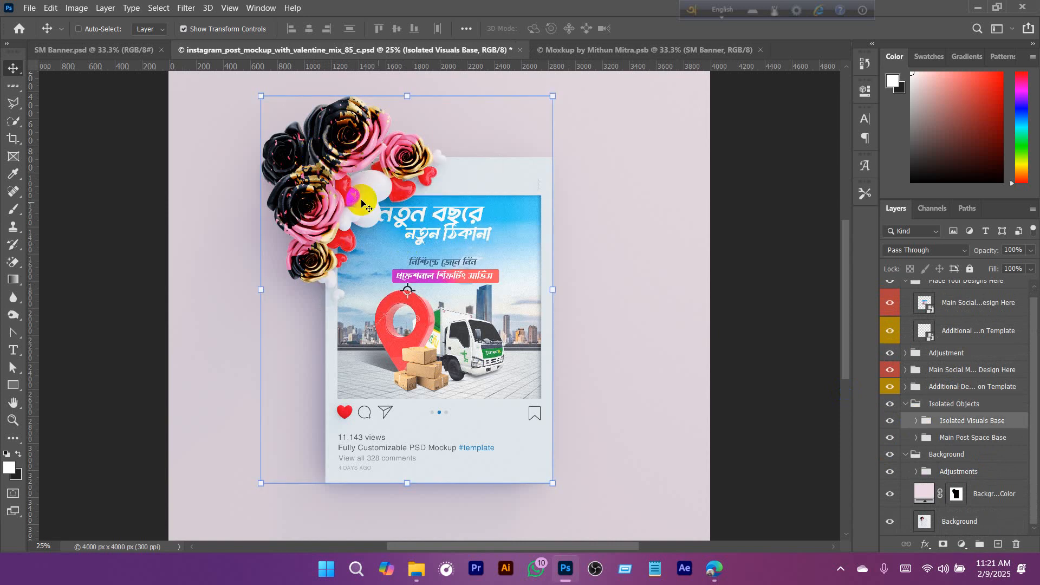
right_click(315, 150)
click(388, 234)
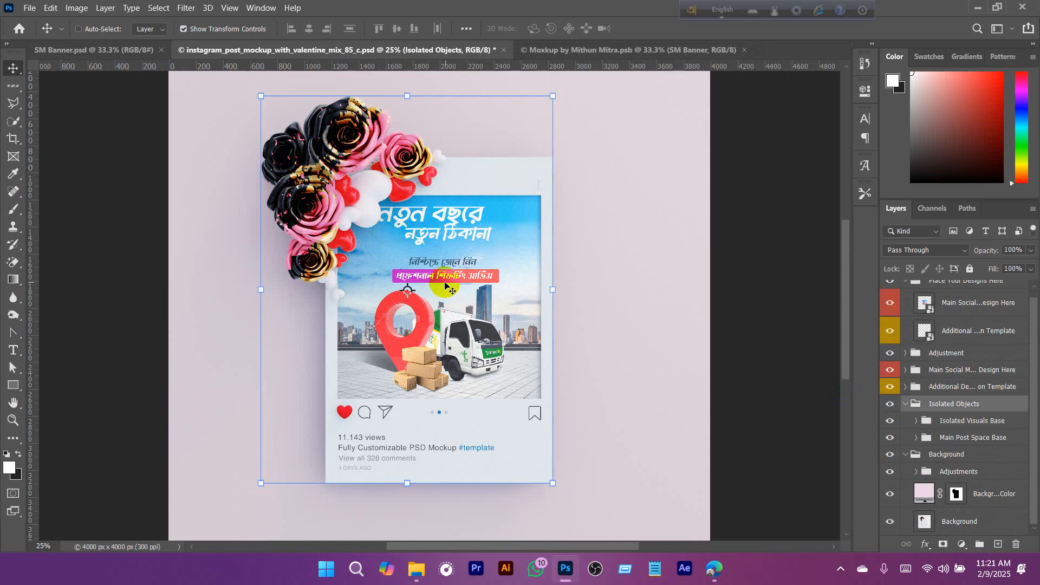
- Select the Cute Roses and Love Hearts layer from the artwork and toggle its visibility off and on
ctrl+click(305, 139)
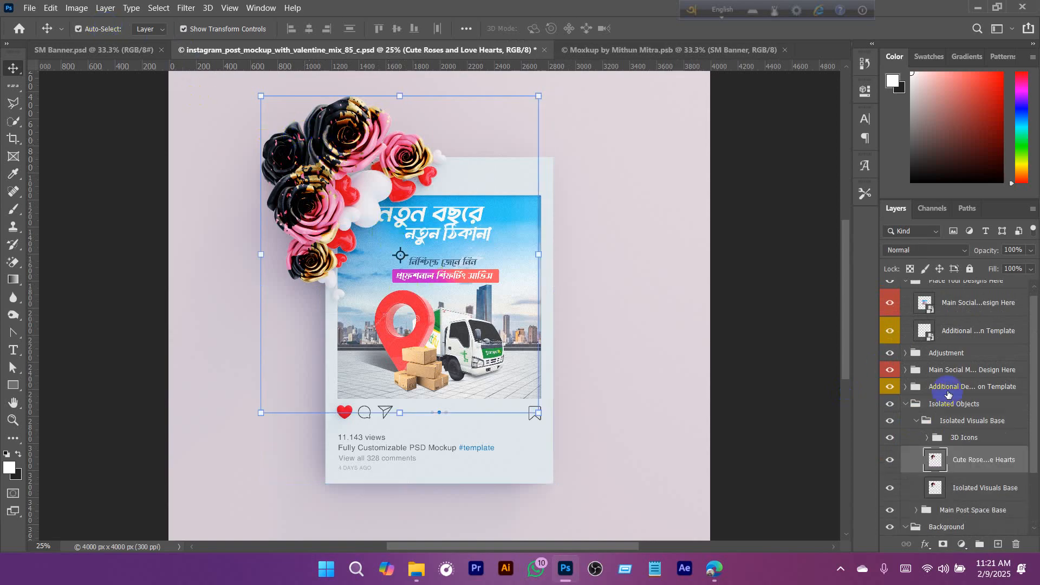
click(886, 459)
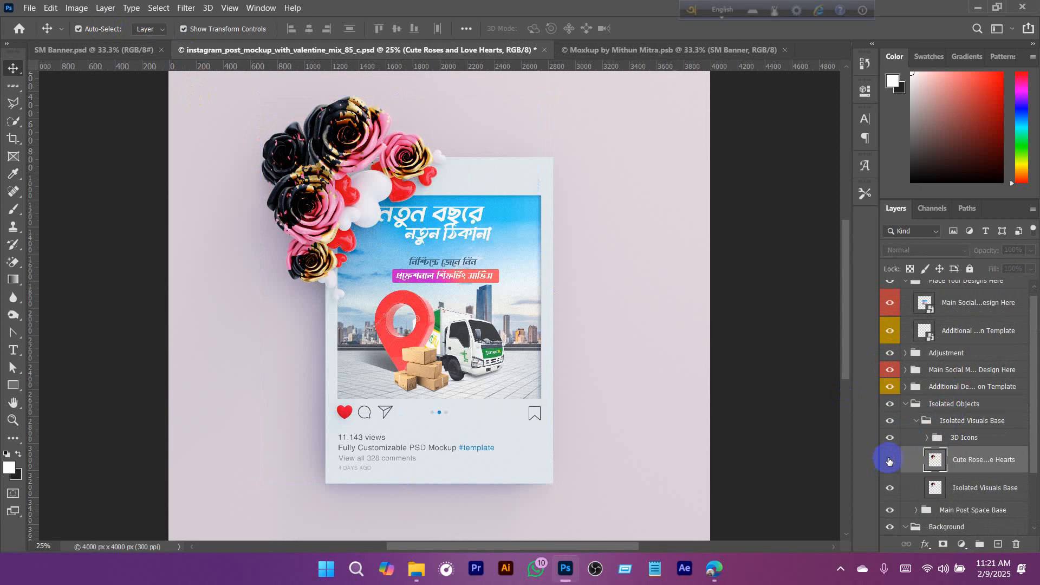
click(887, 460)
click(113, 30)
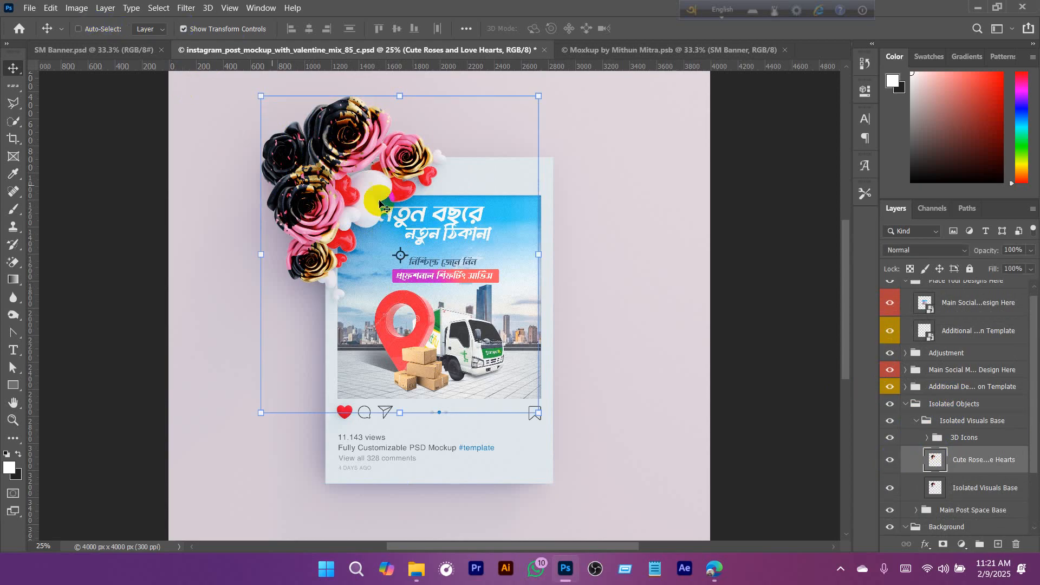
- Collapse the Isolated Objects and Background groups and deselect all layers
click(903, 406)
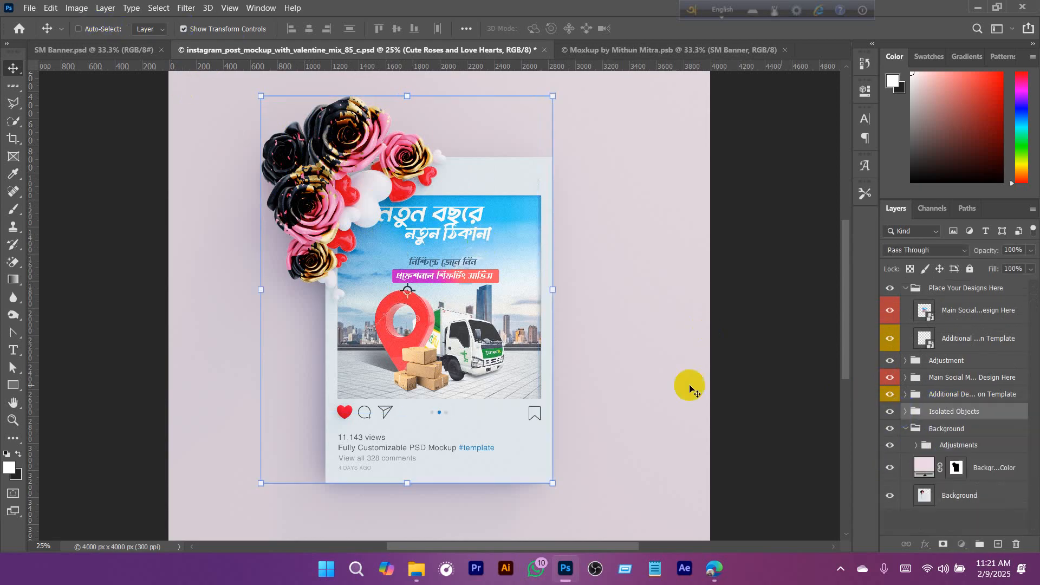
click(906, 432)
click(925, 496)
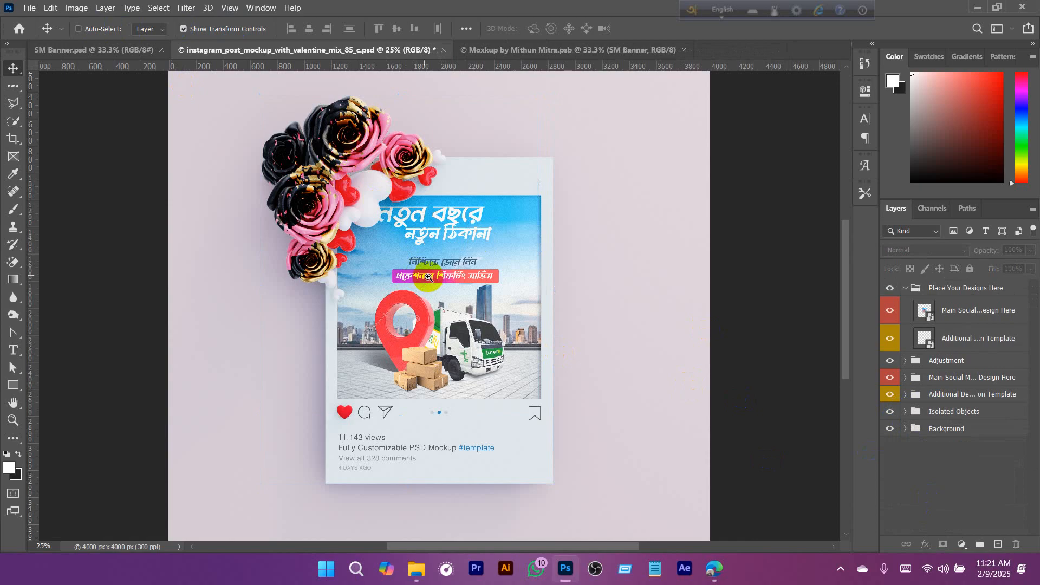
- Open the contents of the Additional Designs on Template smart object, declining to update its text layers
scroll(453, 229, up, 1)
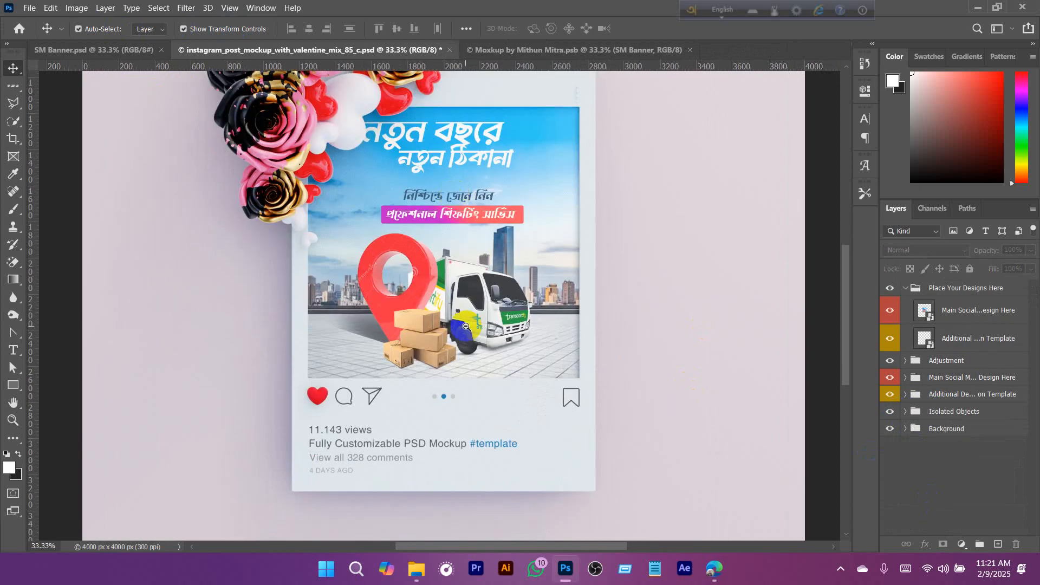
drag(464, 426, 474, 320)
ctrl+click(400, 339)
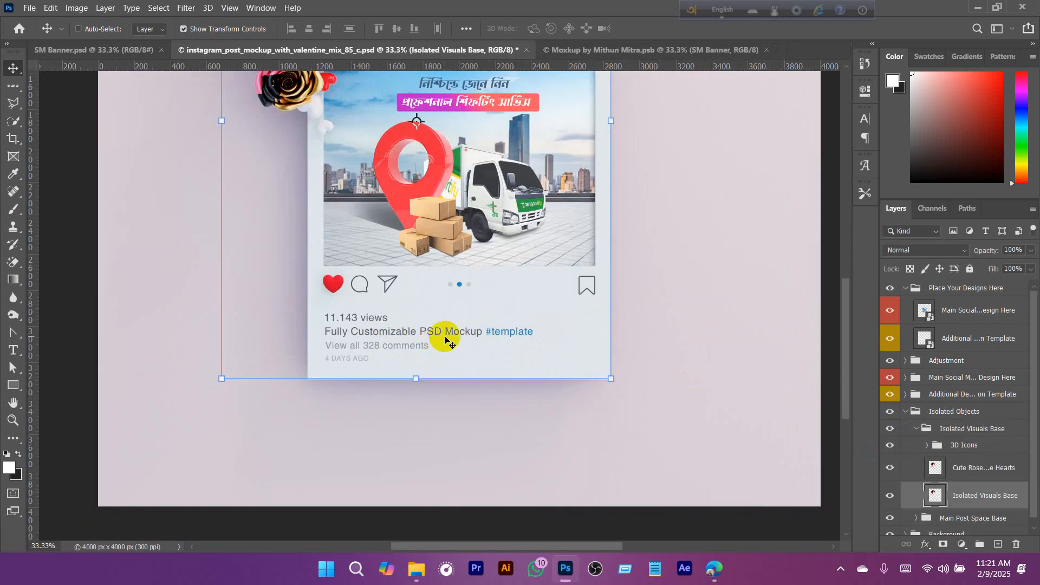
scroll(466, 298, down, 1)
click(932, 345)
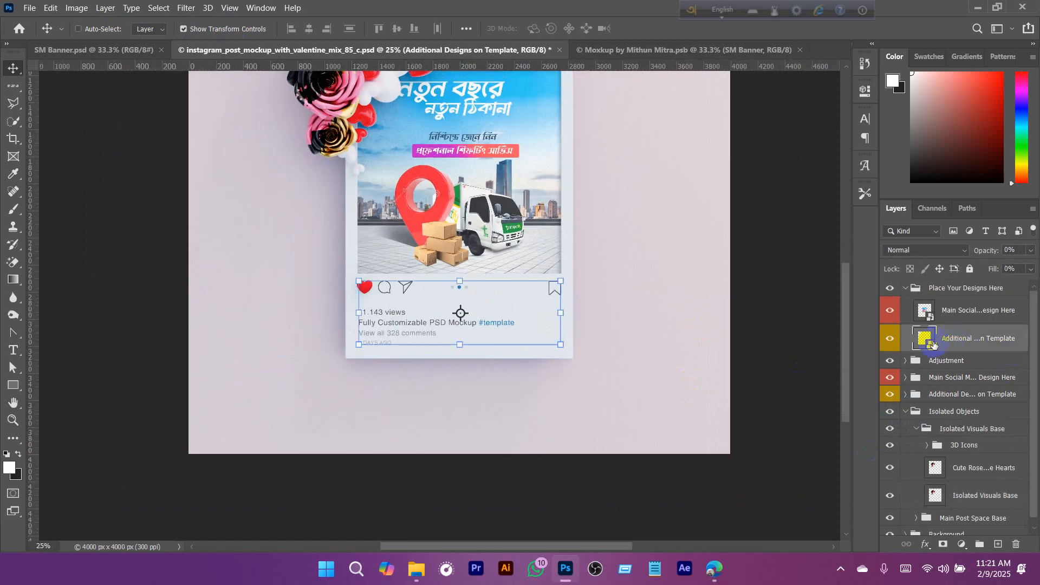
double_click(926, 342)
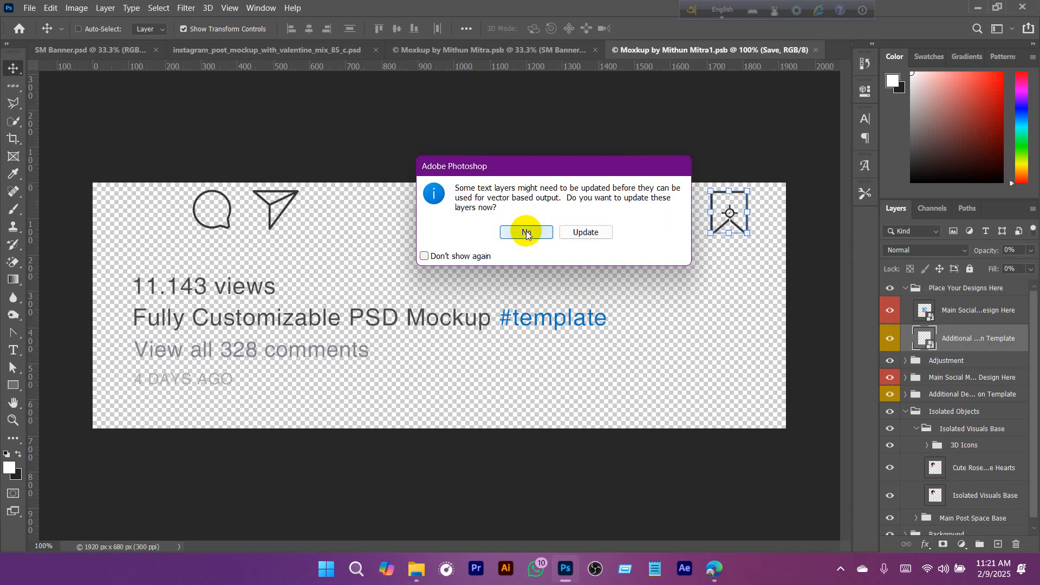
click(526, 232)
- Select the caption line "Fully Customizable PSD Mockup #template" for editing, commit its original text, and close the smart object, discarding changes
ctrl+click(211, 325)
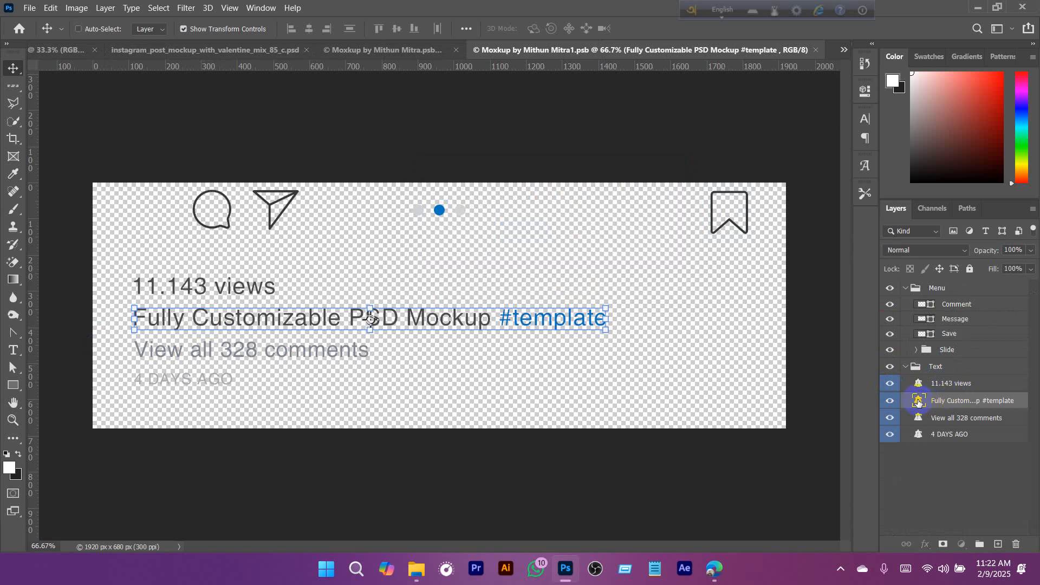
double_click(520, 327)
click(304, 317)
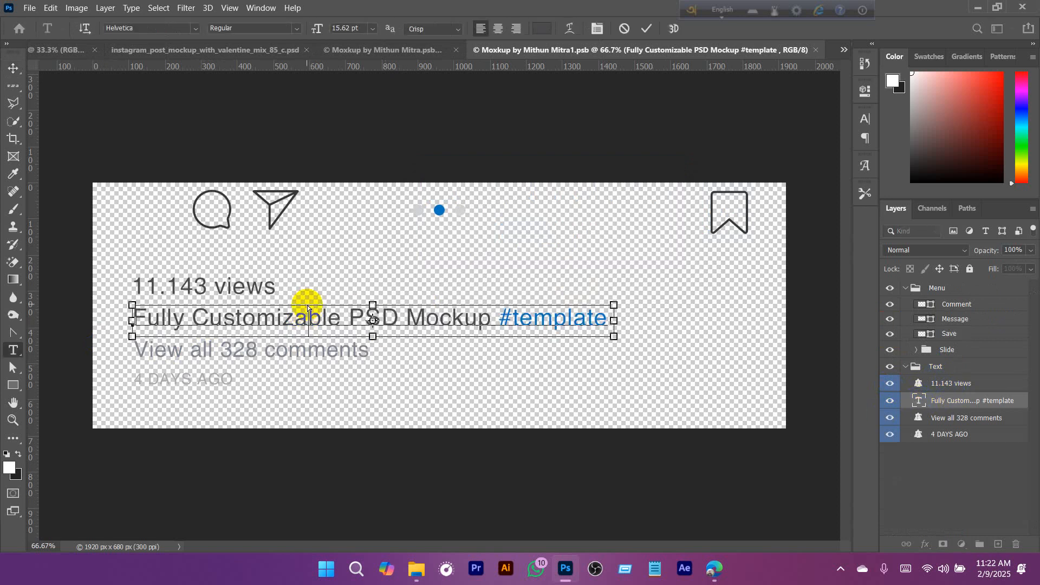
triple_click(307, 308)
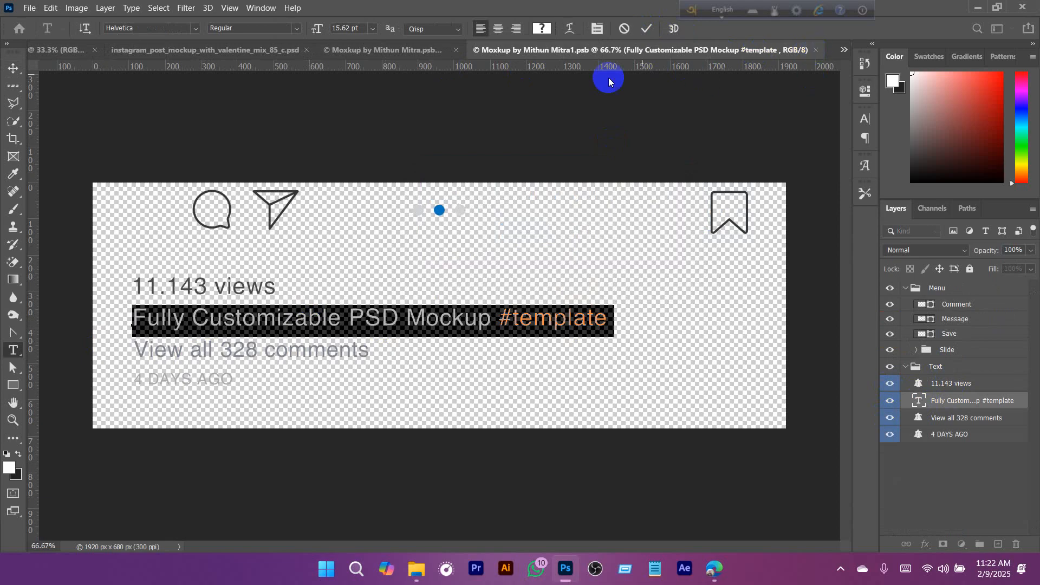
click(649, 34)
click(816, 50)
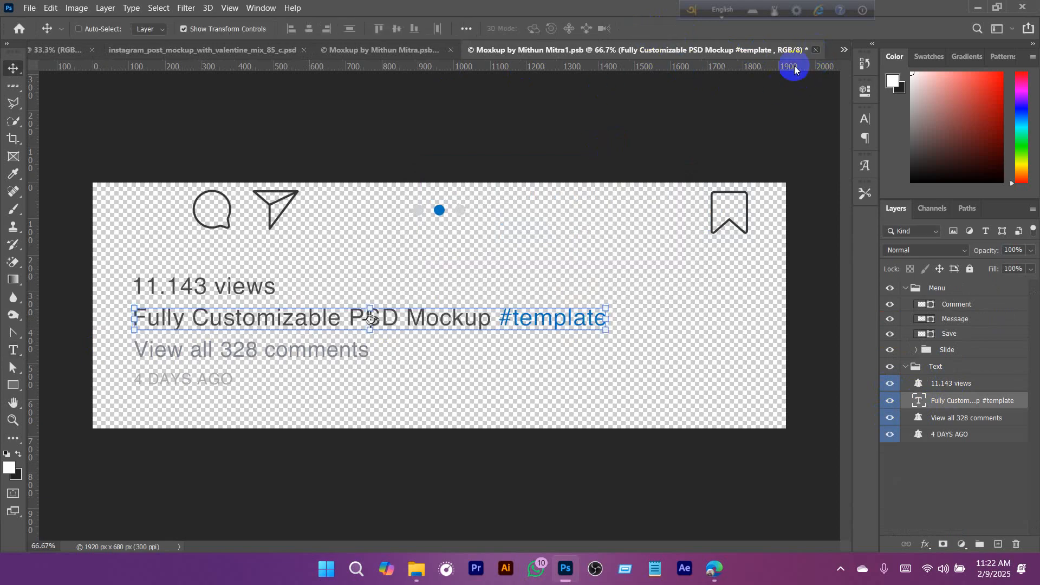
click(539, 222)
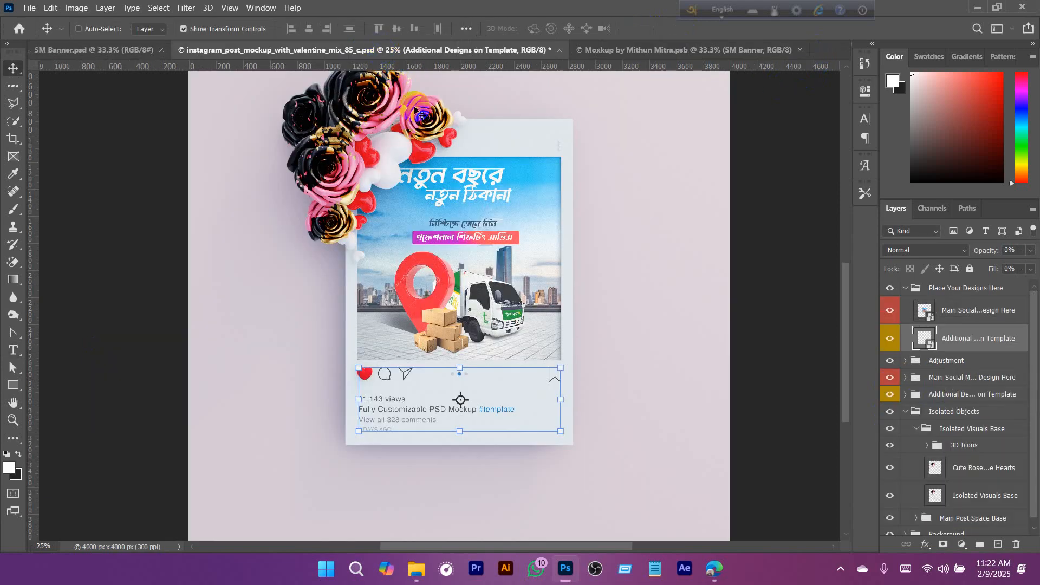
- Collapse the Isolated Objects and Place Your Designs Here groups, deselect all layers, and show the whole mockup
key(a)
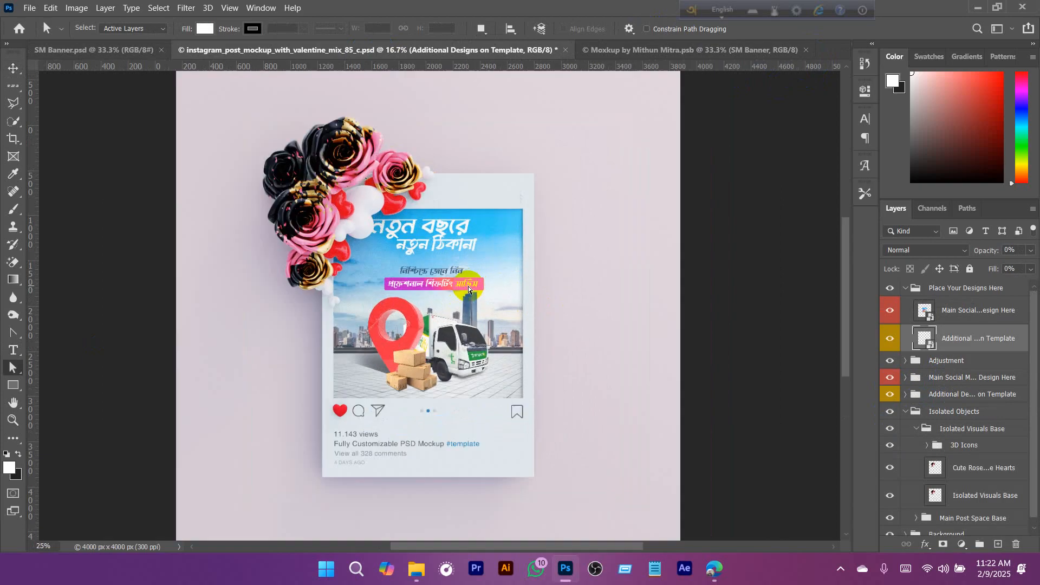
scroll(468, 286, up, 1)
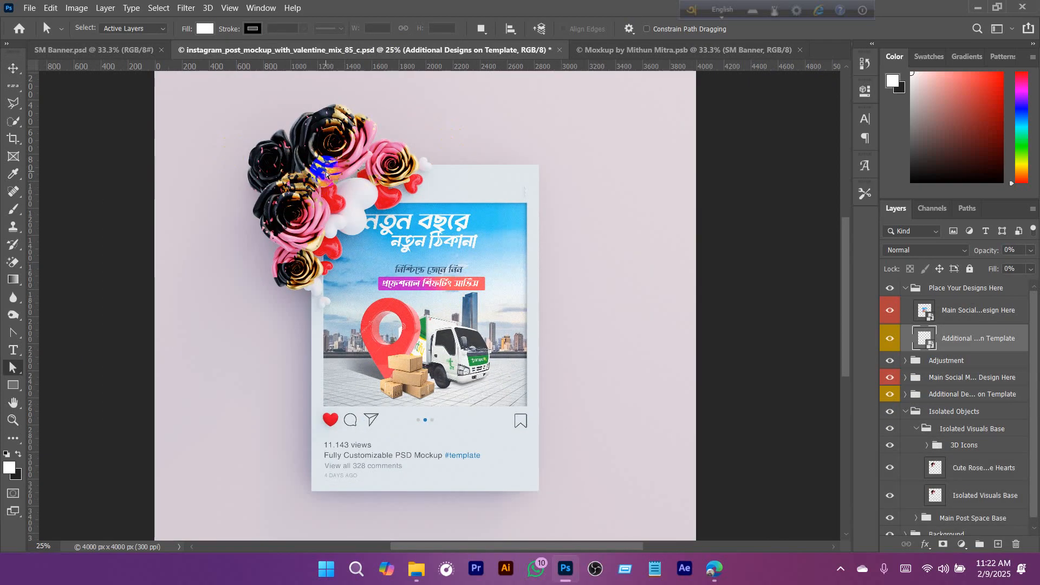
click(905, 411)
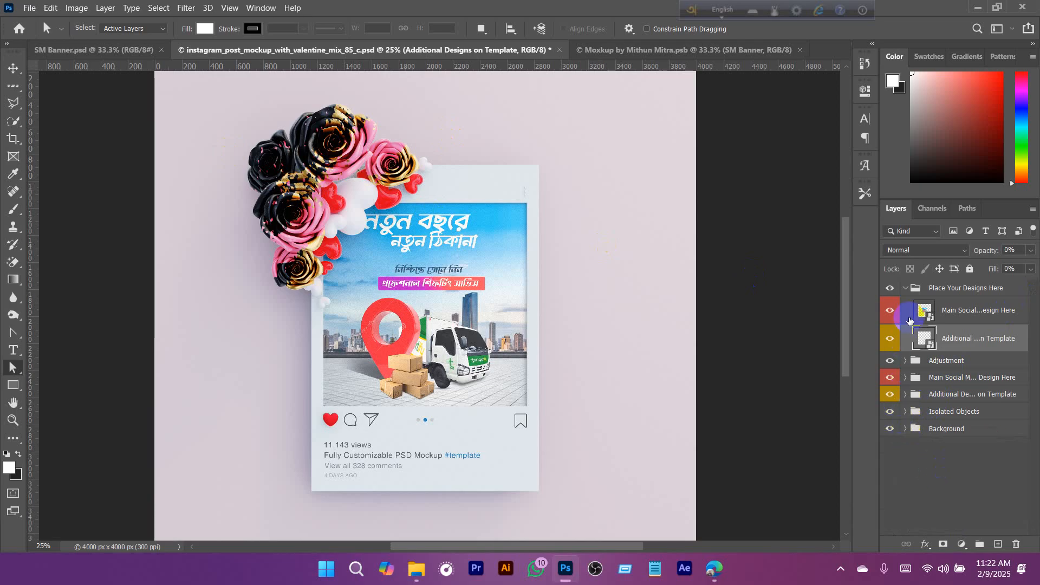
click(905, 288)
click(937, 444)
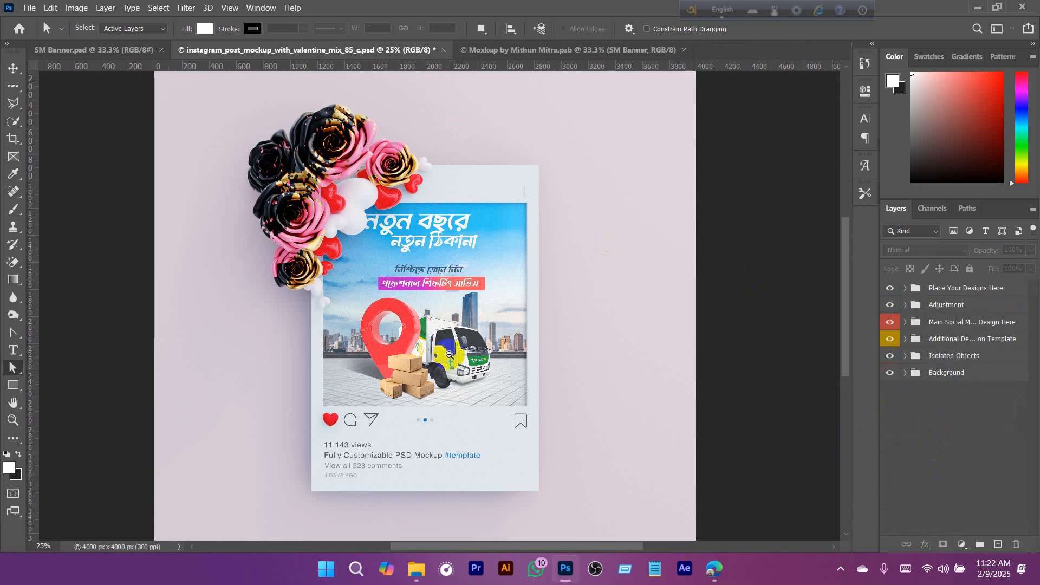
scroll(449, 355, down, 1)
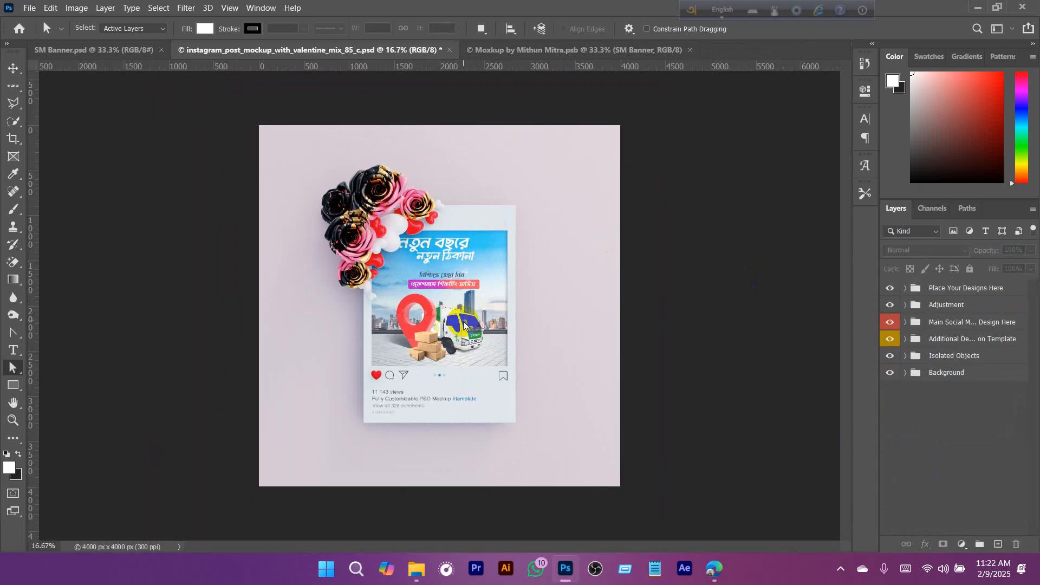
- Save a JPEG copy of the mockup in Downloads at quality 12, using "dddd" in the file name
key(ctrl+shift+s)
click(601, 327)
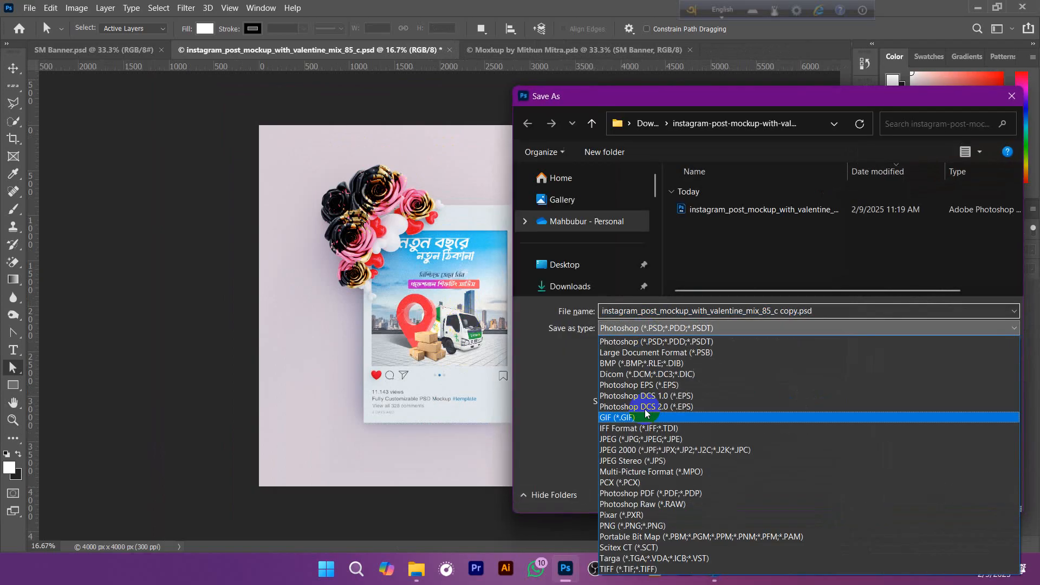
click(672, 426)
click(574, 286)
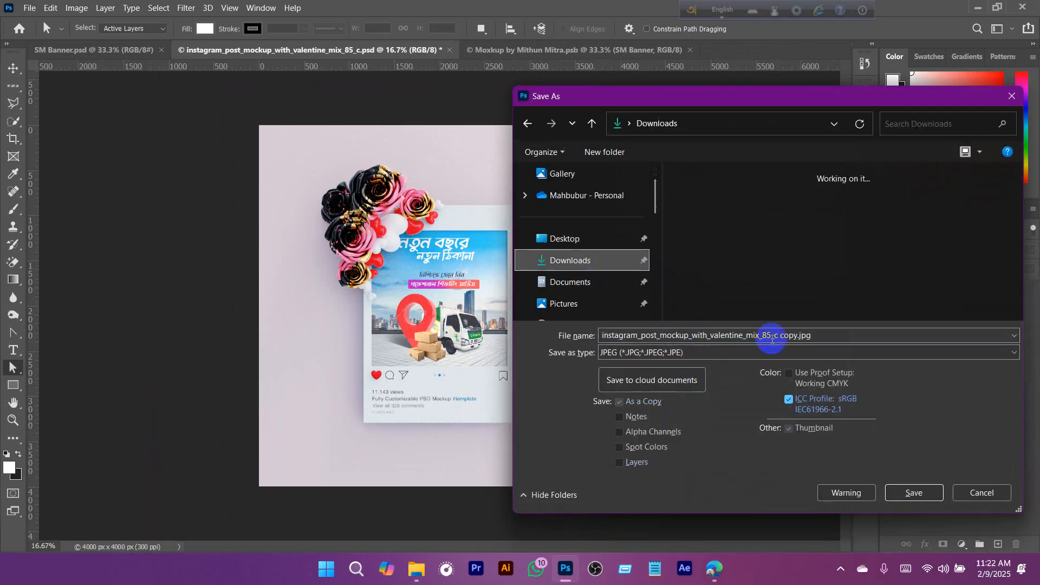
click(710, 217)
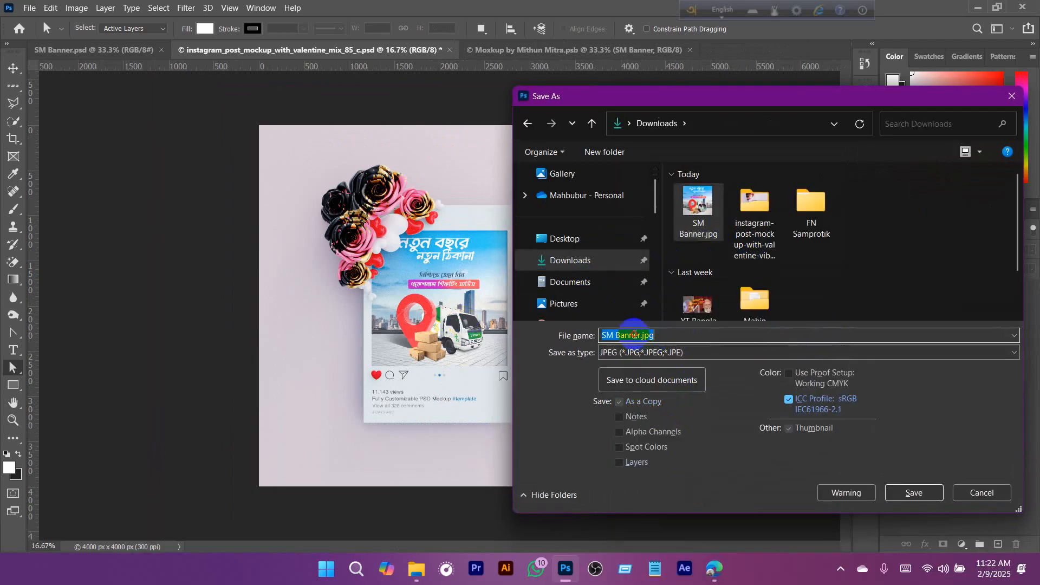
drag(632, 335, 786, 346)
text(dddd)
click(907, 496)
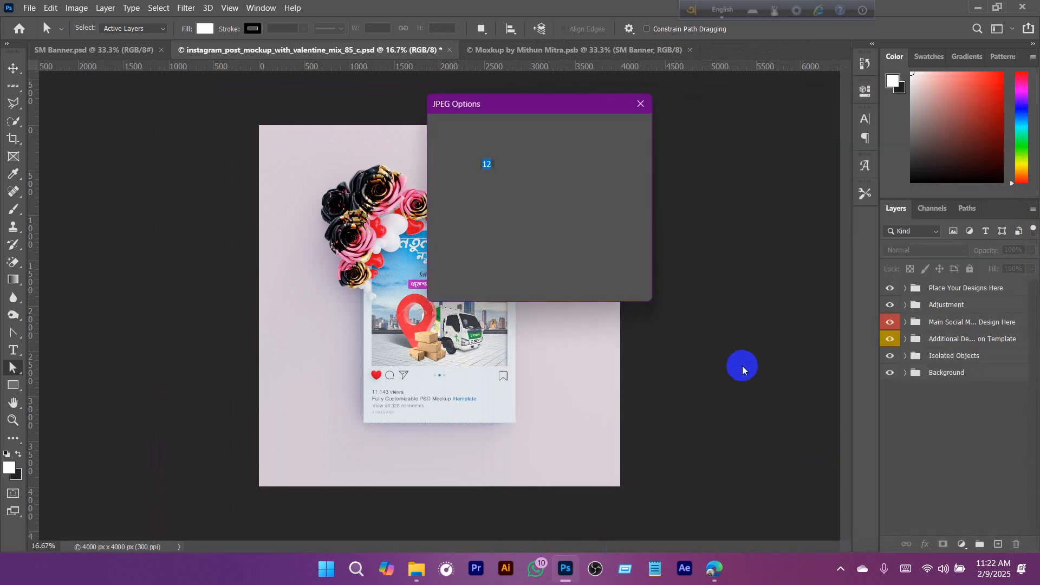
click(618, 129)
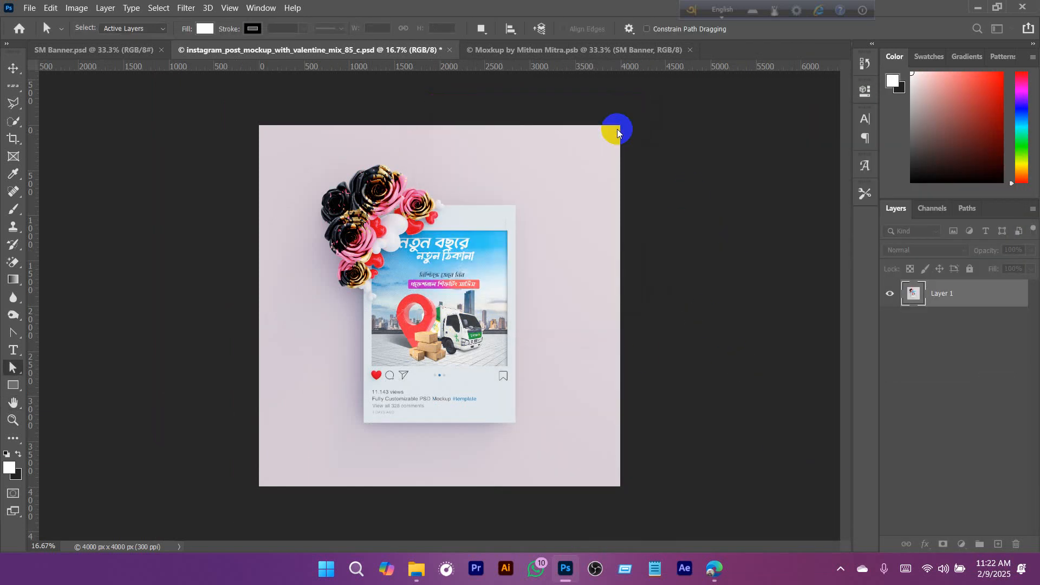
- Review the open banner documents, close the Instagram post mockup document, and return to SM Banner.psd
click(100, 51)
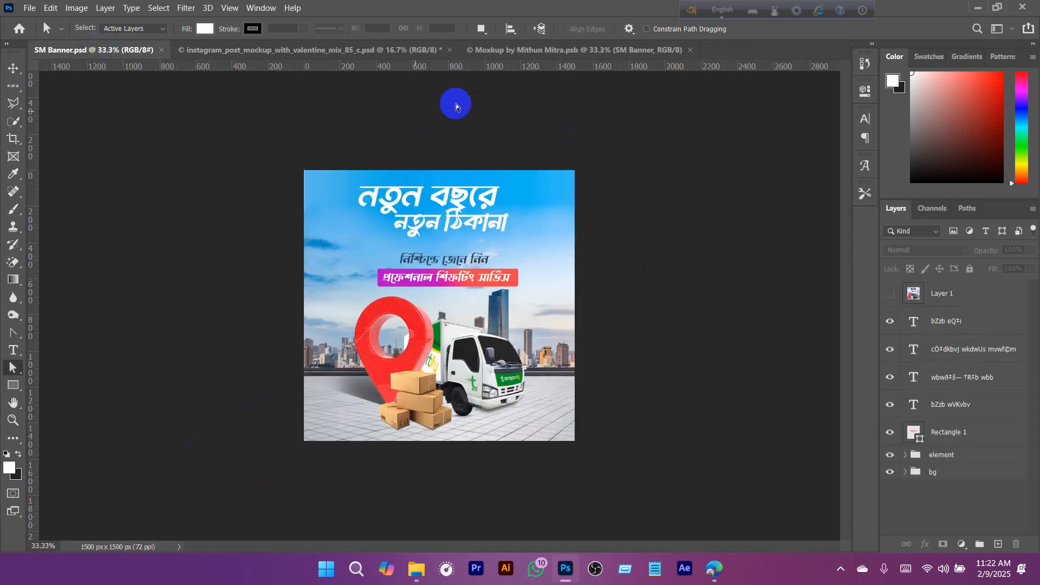
click(503, 49)
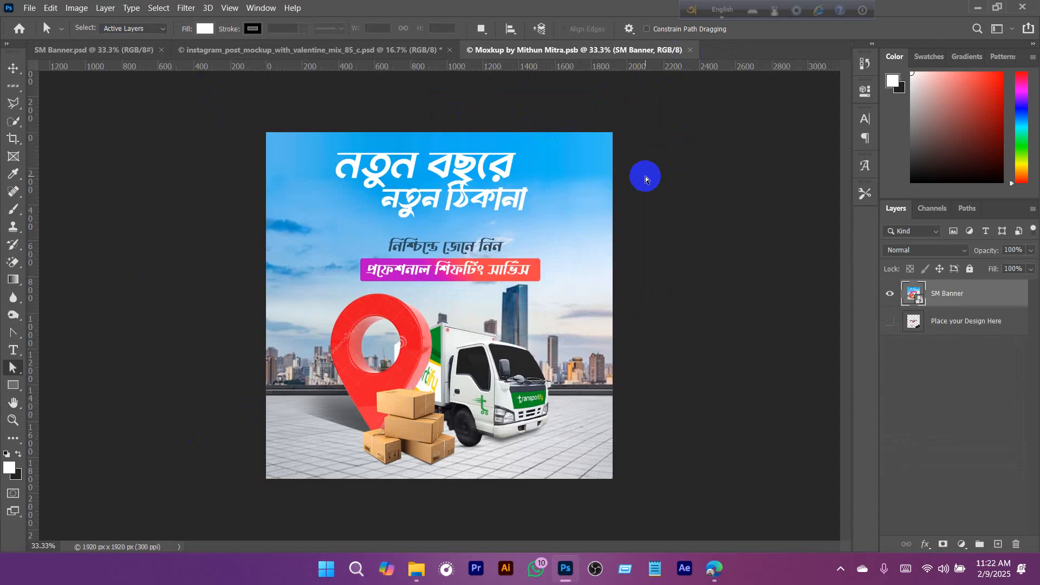
click(260, 53)
click(449, 51)
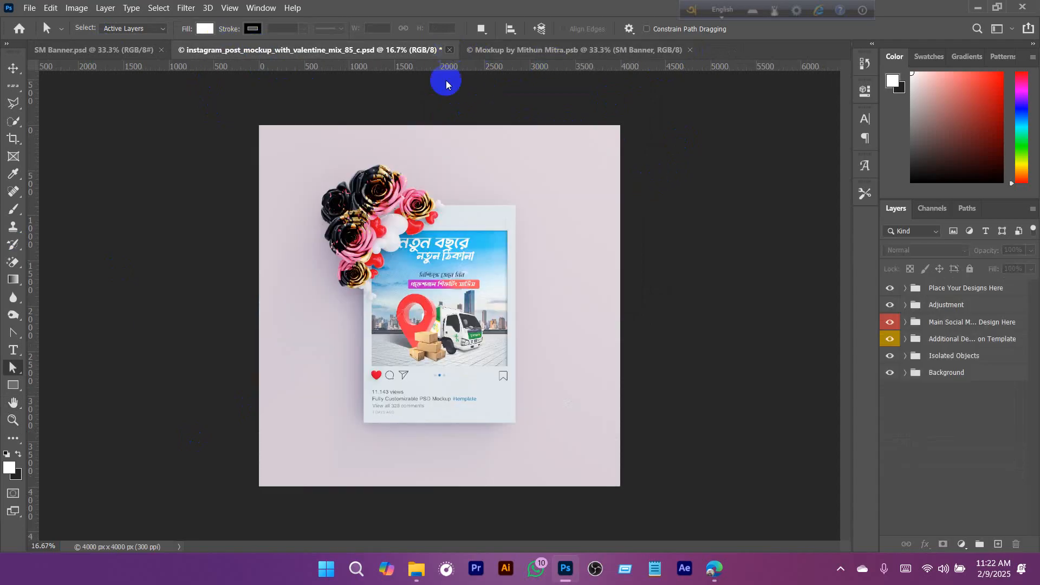
click(482, 222)
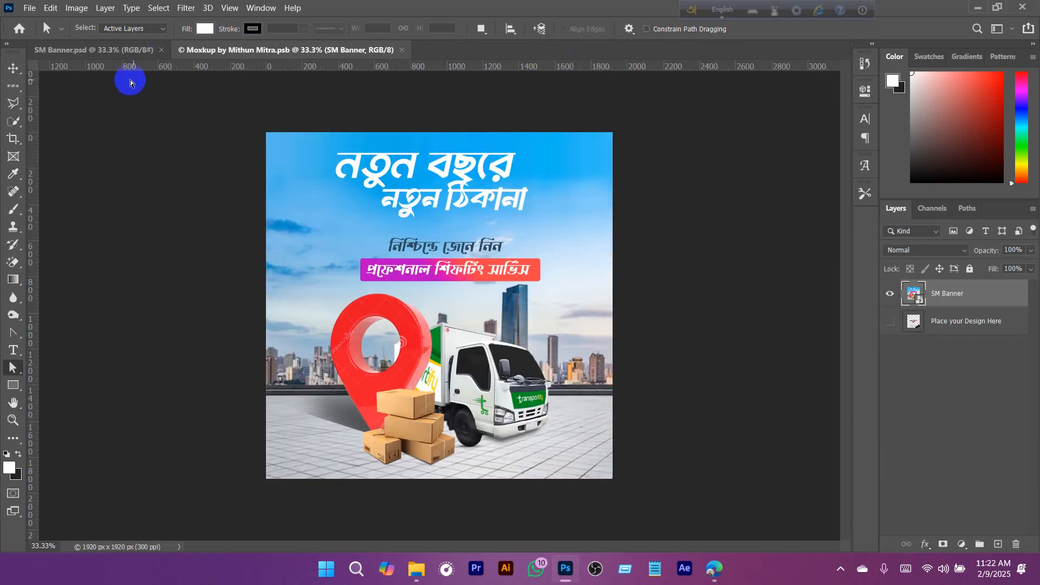
click(116, 51)
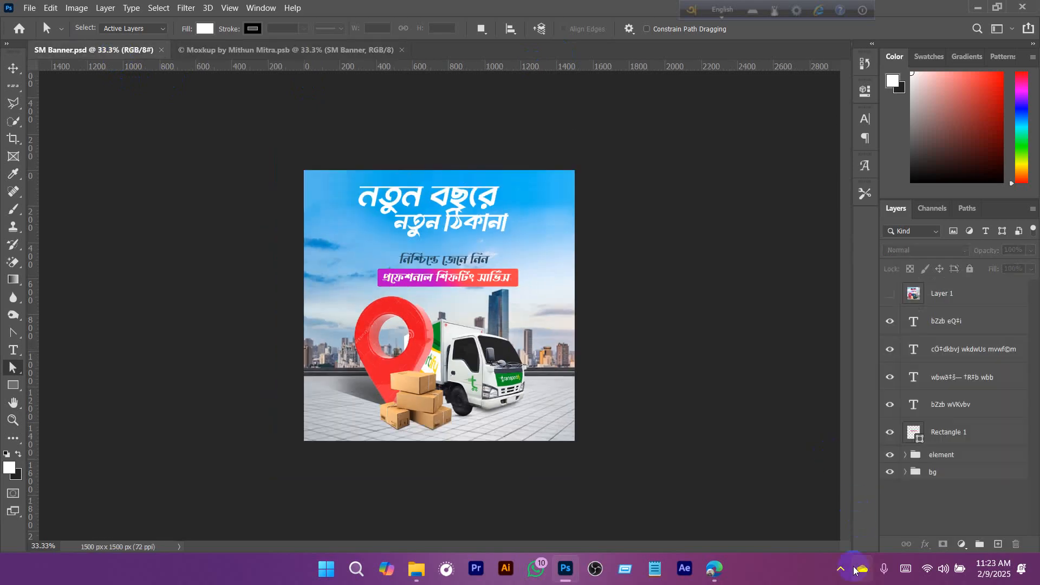